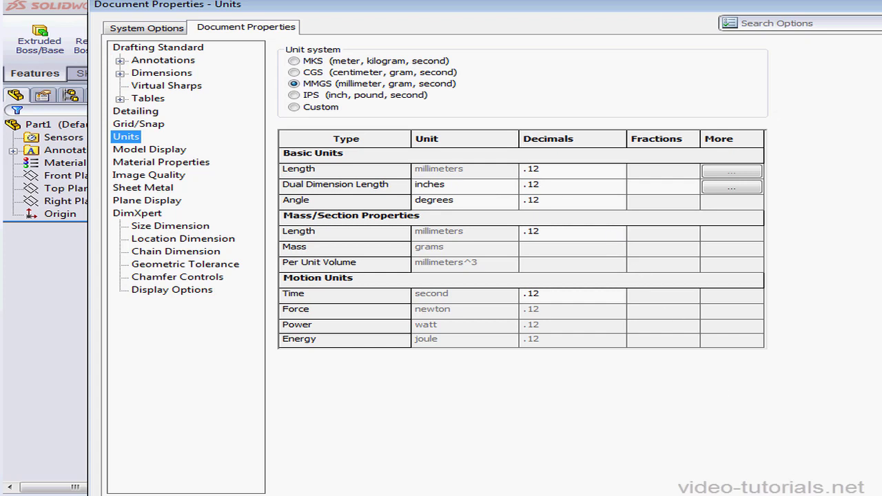
# Accept the MMGS units and sketch a center rectangle about 84 by 129 mm on the Front Plane, centred on the origin.
pyautogui.press('Return')
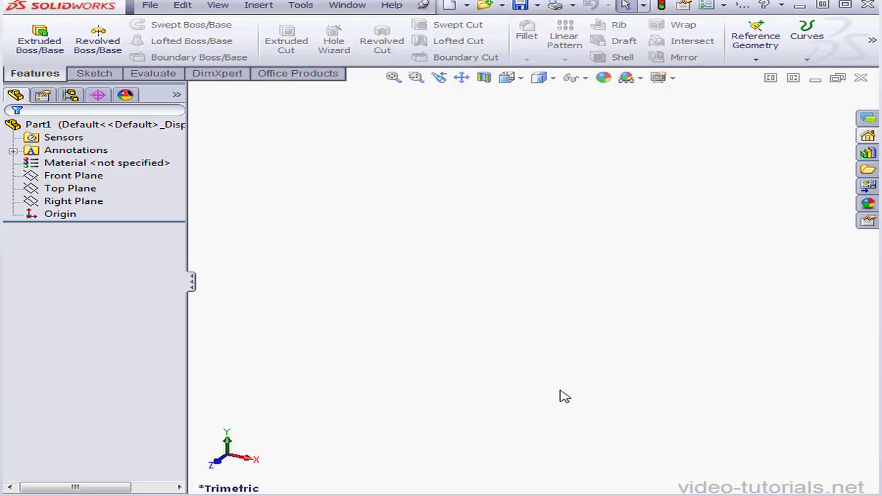
pyautogui.rightClick(93, 177)
pyautogui.click(106, 155)
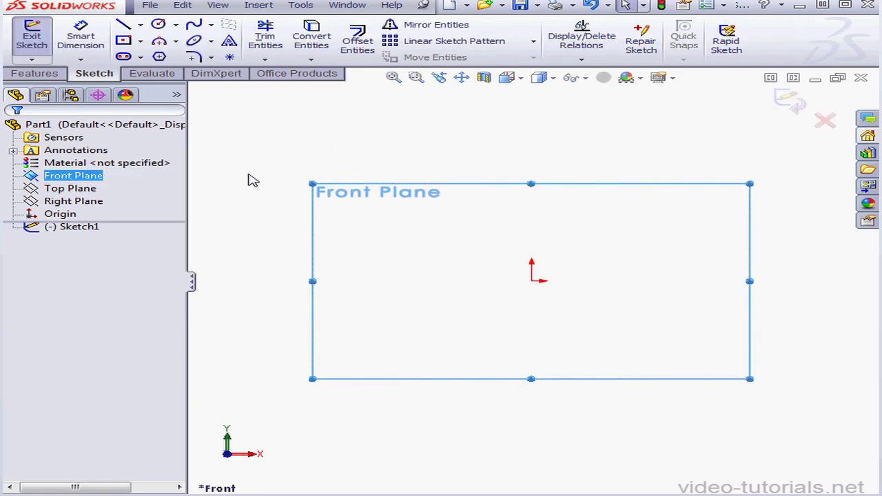
pyautogui.click(140, 41)
pyautogui.click(132, 71)
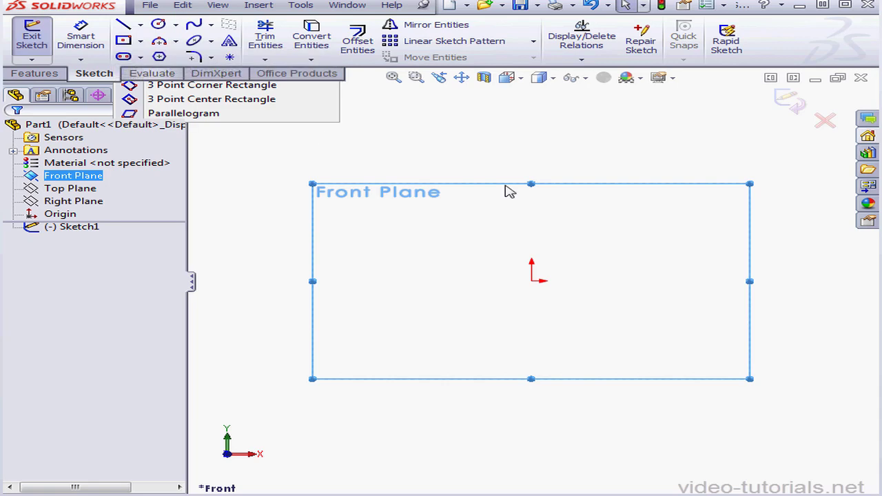
pyautogui.click(531, 282)
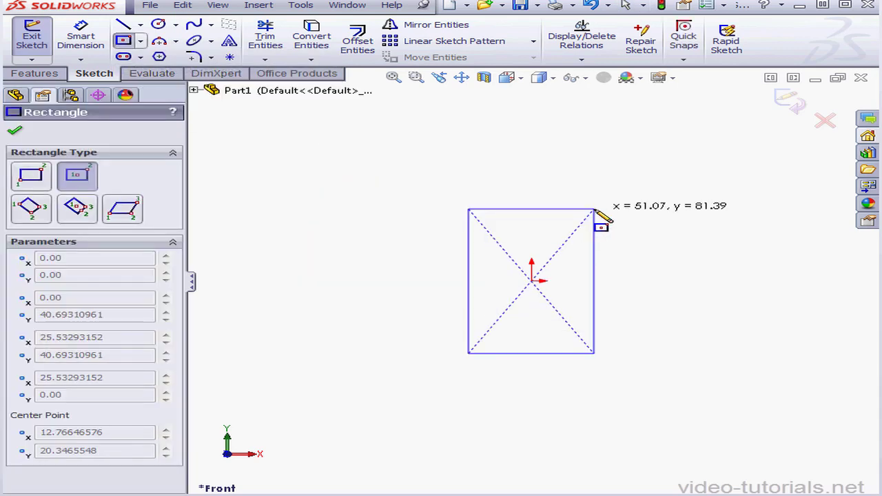
pyautogui.click(635, 169)
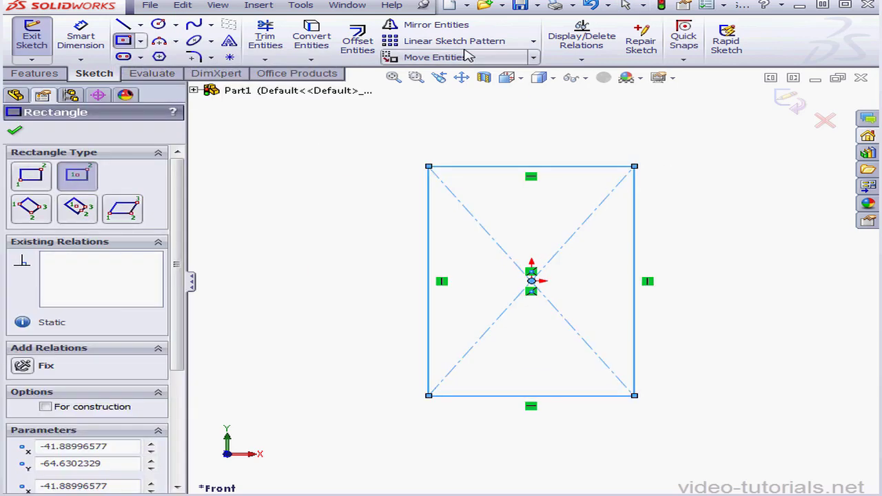
# Dimension the rectangle's vertical side and set its height to 123.83 mm.
pyautogui.click(81, 39)
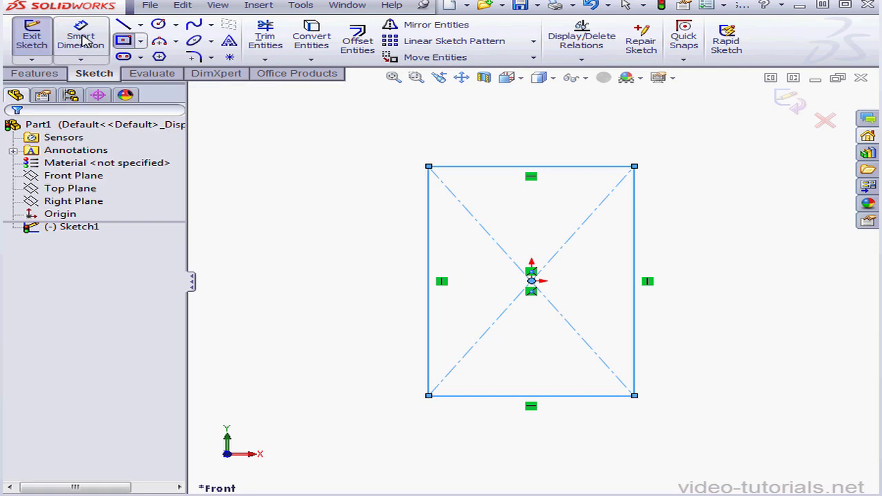
pyautogui.click(634, 226)
pyautogui.click(692, 222)
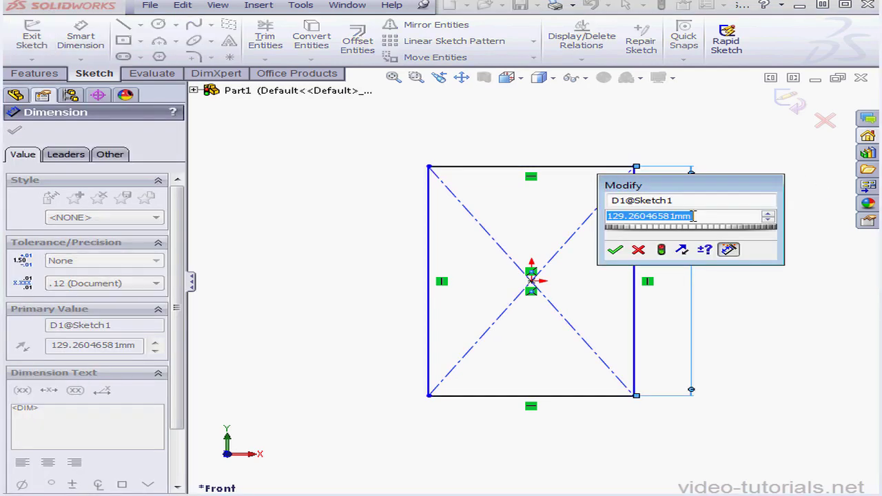
pyautogui.write('123')
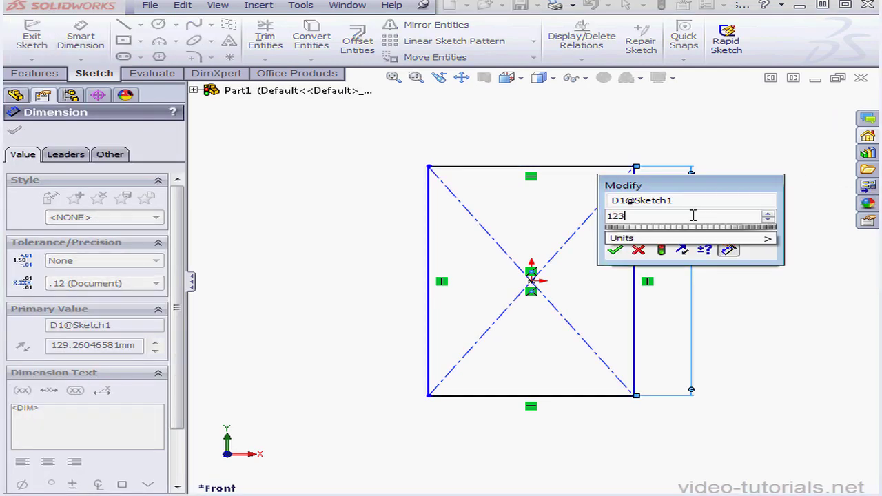
pyautogui.write('.83')
pyautogui.click(616, 249)
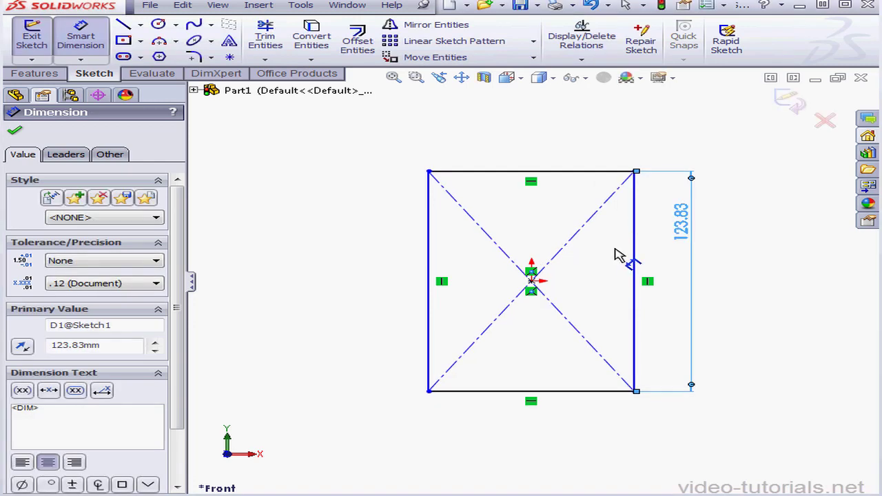
# Dimension the rectangle's upper side, set its width to 58.57 mm, and exit the sketch.
pyautogui.click(595, 172)
pyautogui.click(583, 156)
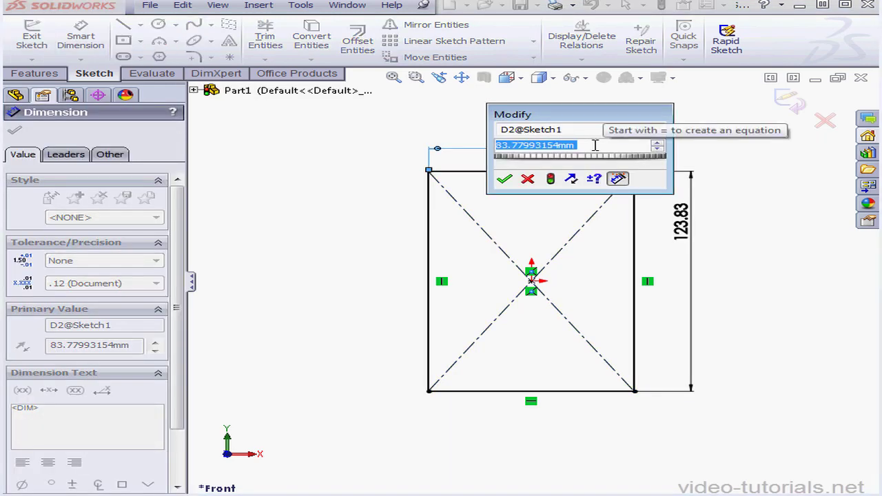
pyautogui.write('58')
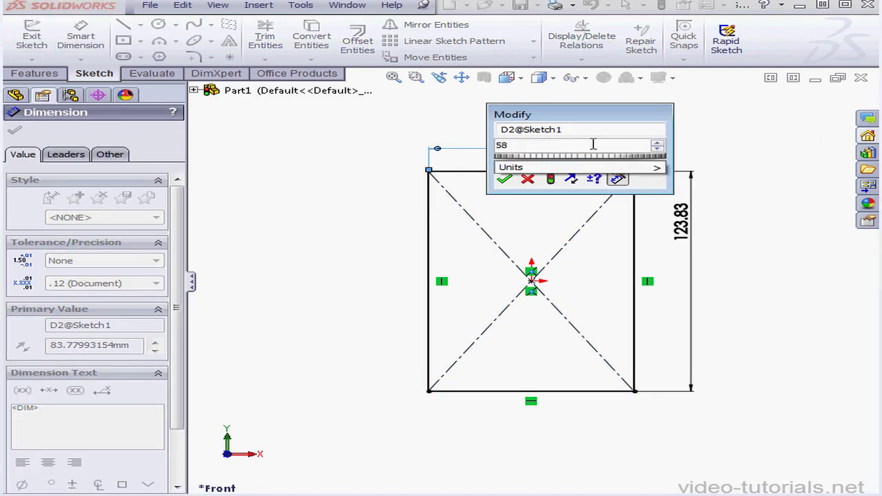
pyautogui.write('.57')
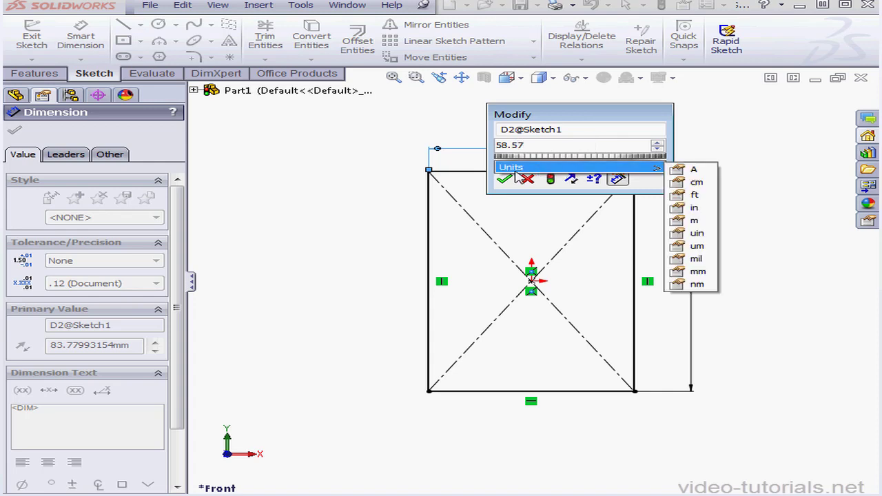
pyautogui.click(507, 182)
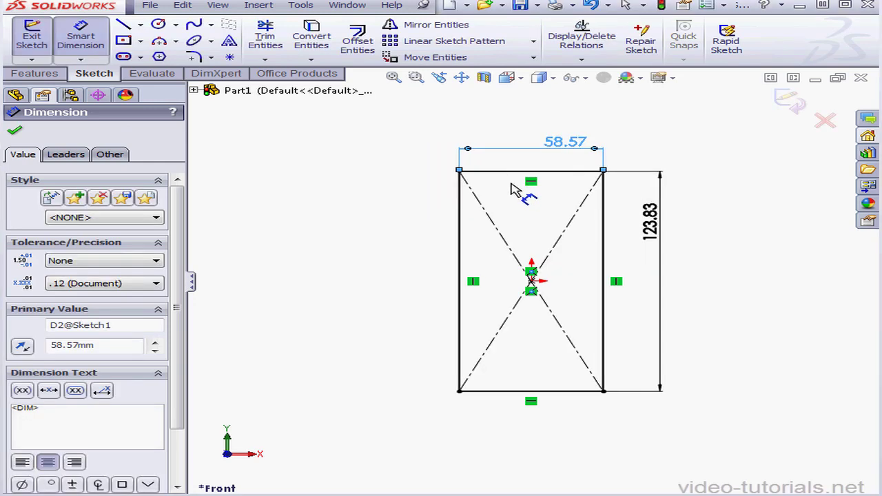
pyautogui.click(793, 102)
pyautogui.click(793, 102)
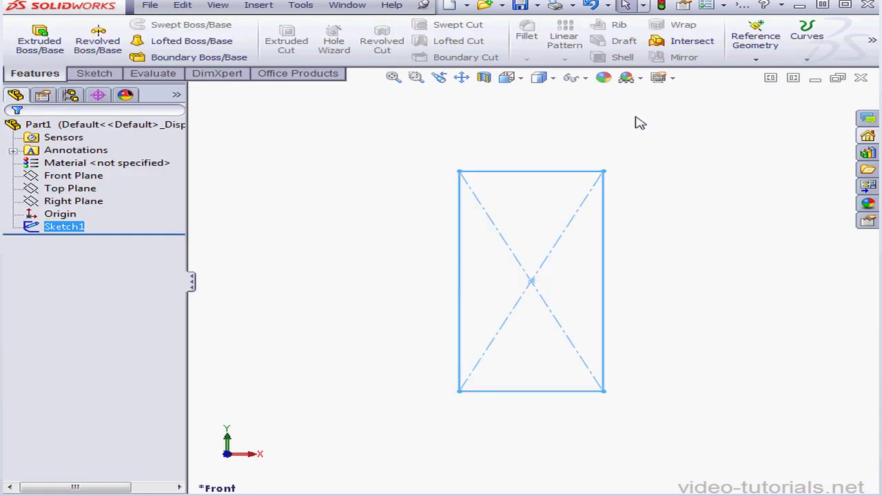
# Extrude the rectangle sketch as a blind boss with a depth of 7.13 mm.
pyautogui.click(39, 41)
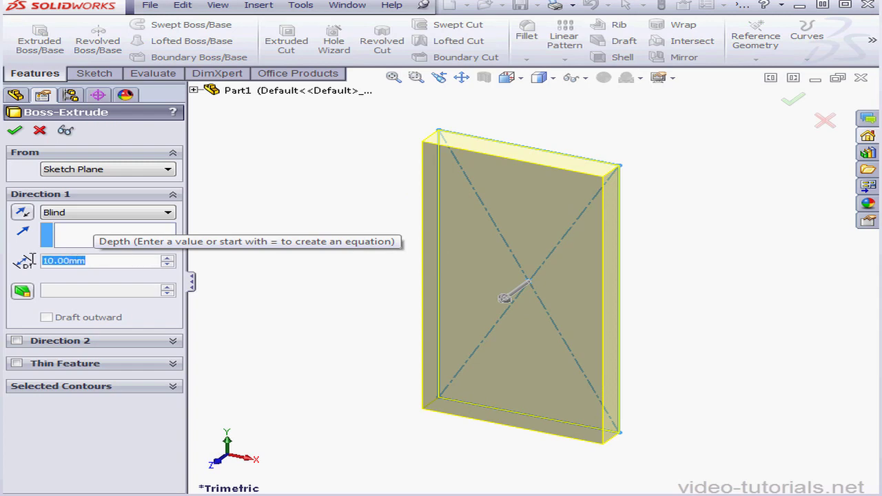
pyautogui.write('7')
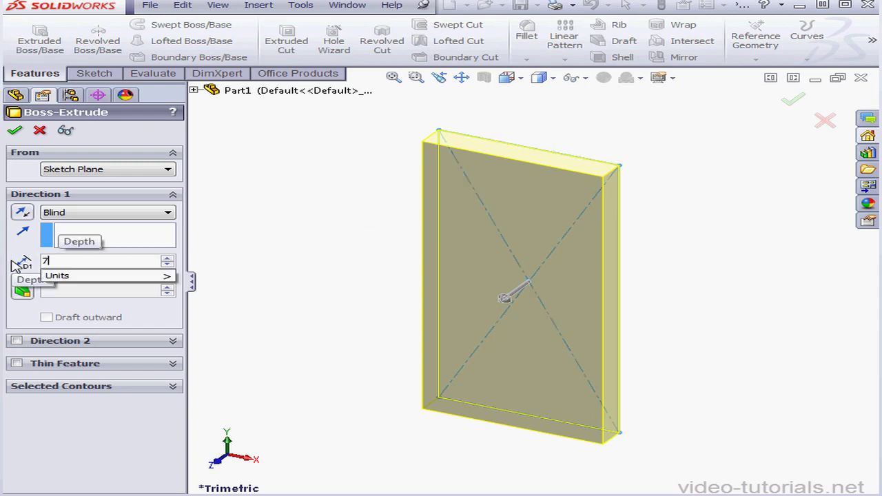
pyautogui.write('.13')
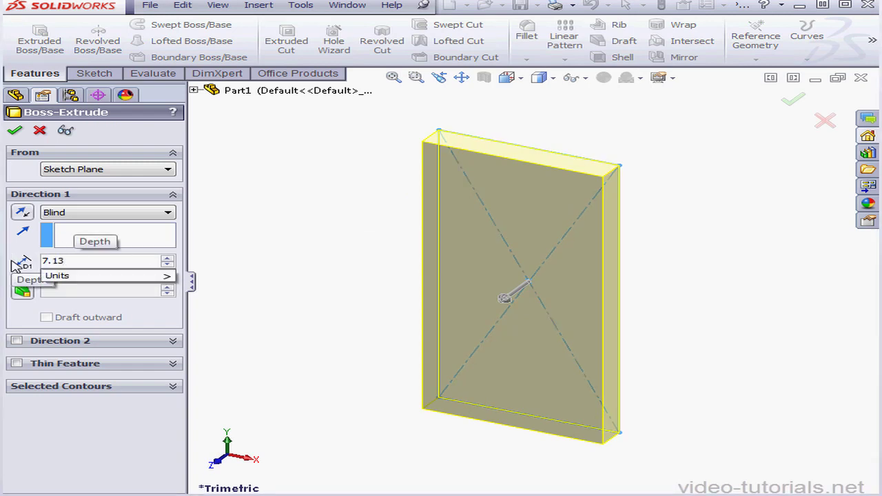
pyautogui.click(15, 131)
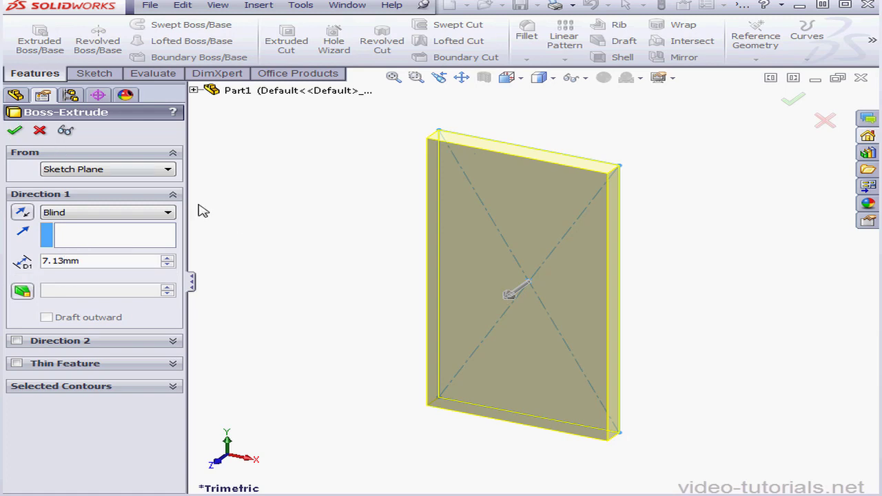
pyautogui.click(15, 131)
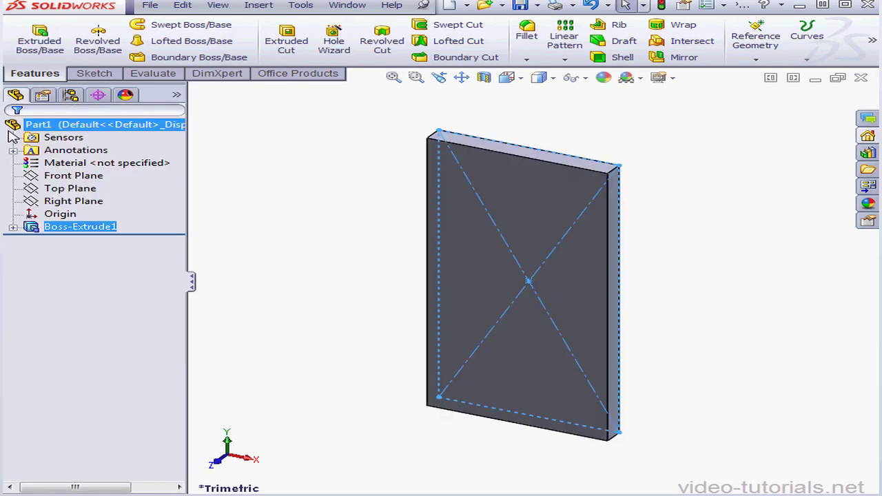
# Fillet the four short corner edges of the plate with a constant radius of 9.15 mm.
pyautogui.click(527, 31)
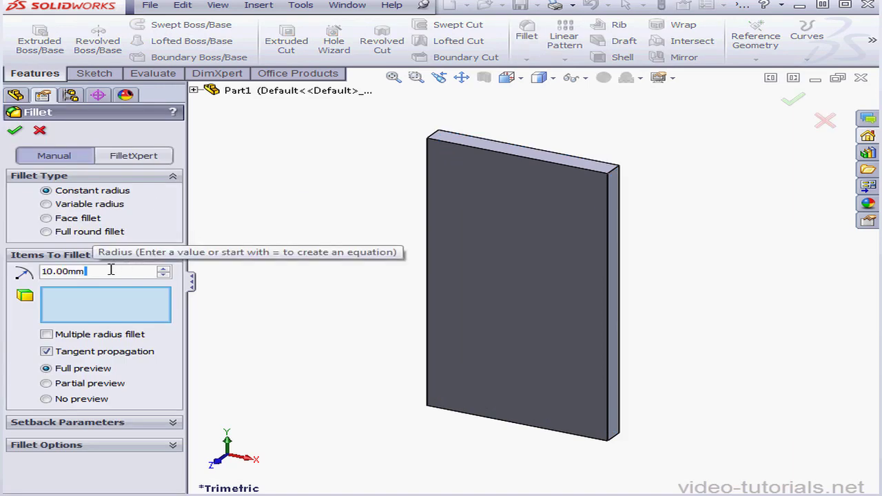
pyautogui.write('9')
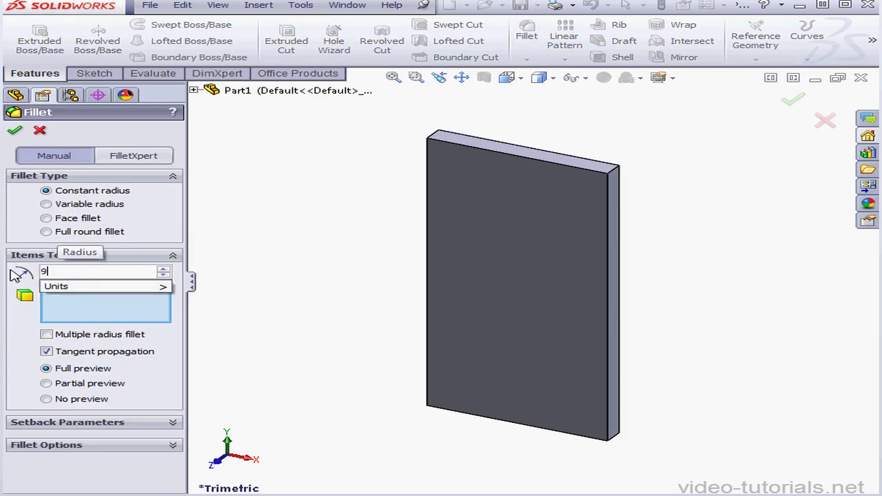
pyautogui.write('.15')
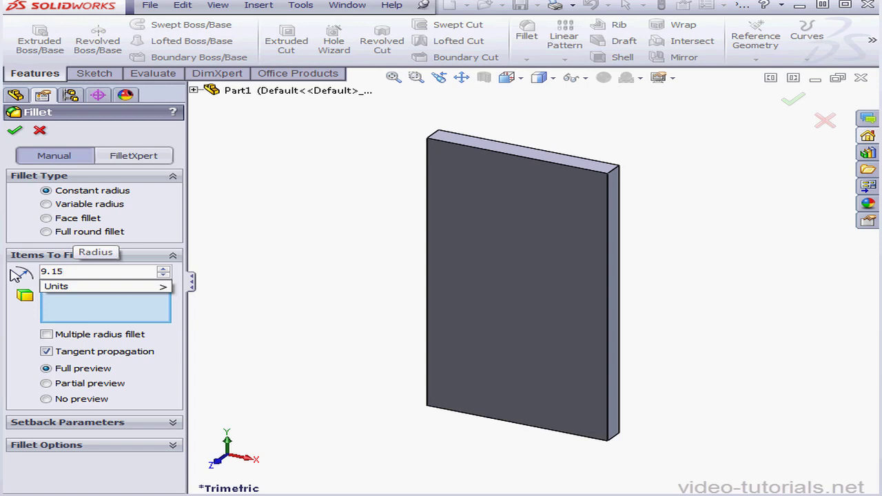
pyautogui.click(109, 310)
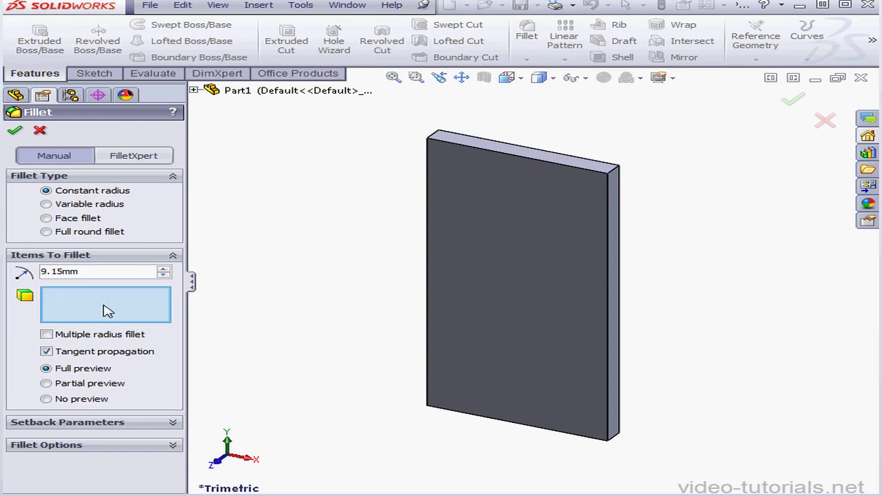
pyautogui.click(615, 171)
pyautogui.click(435, 139)
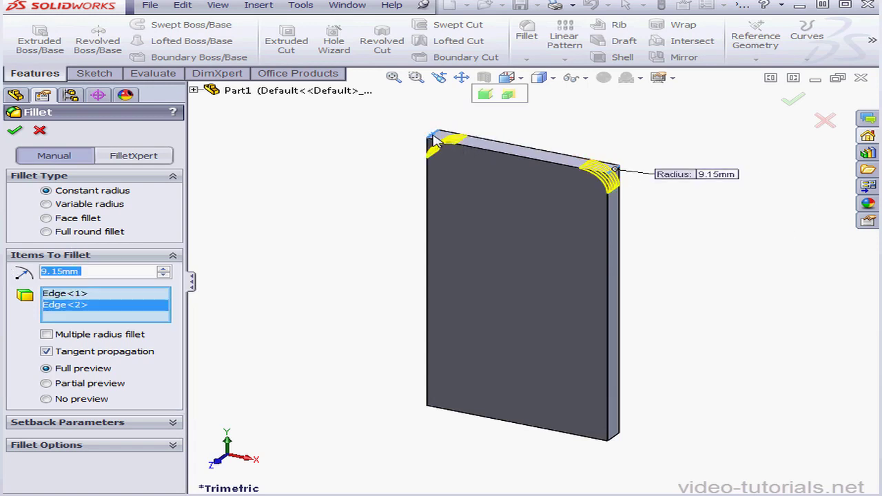
pyautogui.click(438, 405)
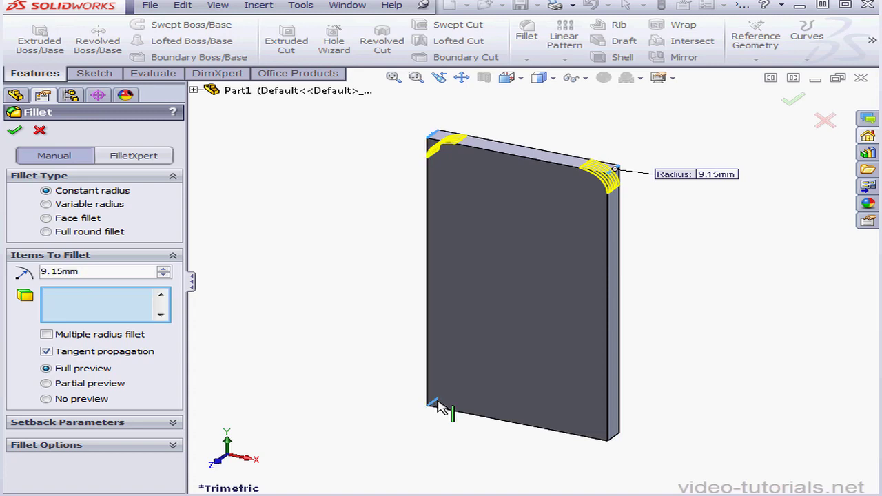
pyautogui.click(616, 438)
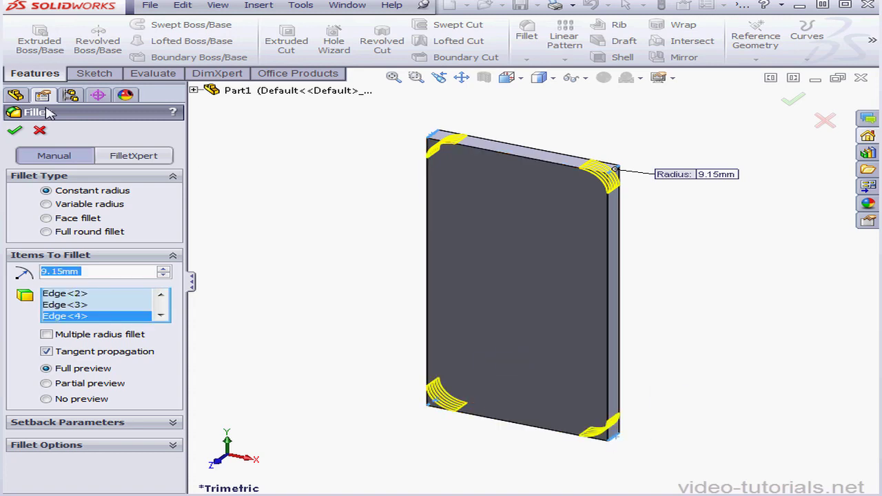
pyautogui.click(15, 133)
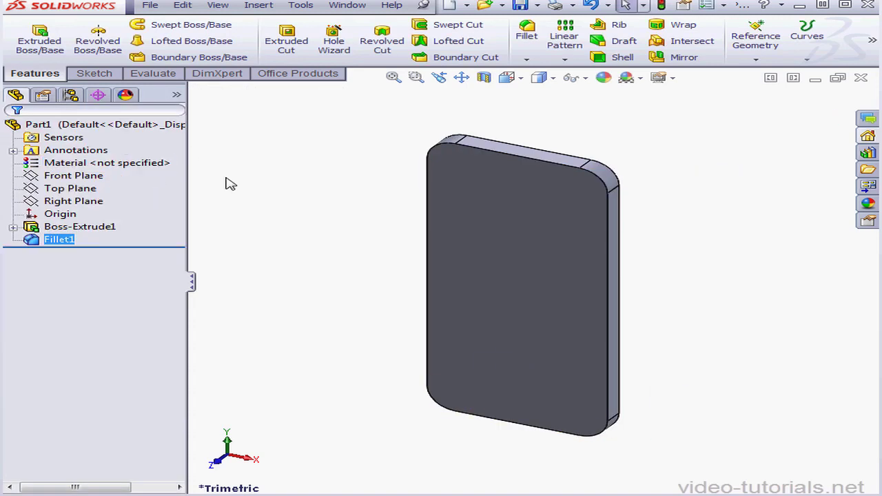
# Chamfer the plate's front and back outline edges at 0.22 mm and 45 degrees with tangent propagation.
pyautogui.click(528, 61)
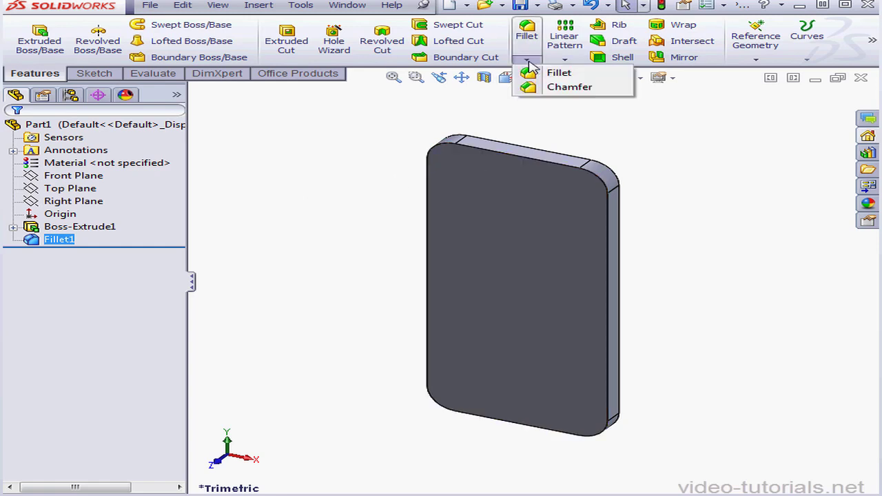
pyautogui.click(570, 87)
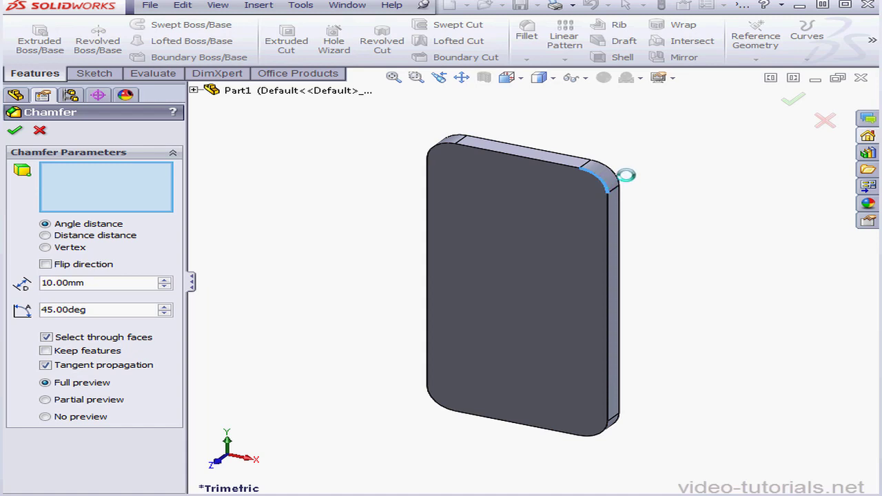
pyautogui.click(615, 176)
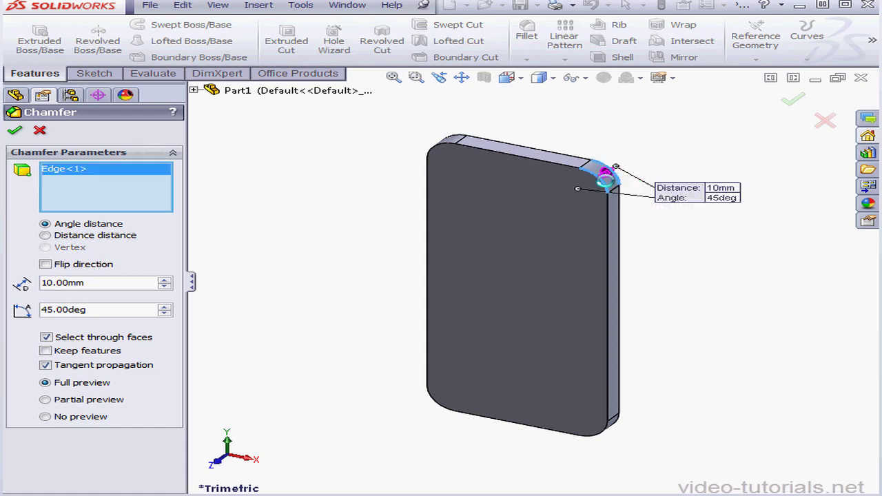
pyautogui.click(594, 181)
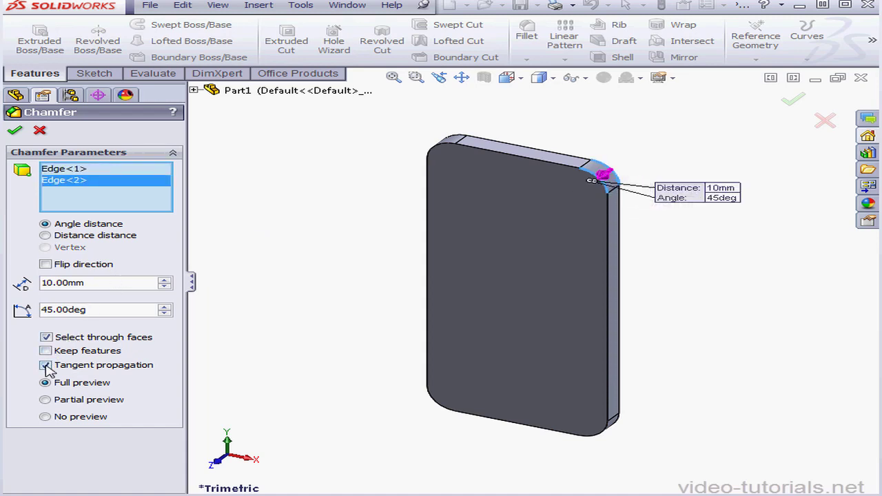
pyautogui.doubleClick(94, 283)
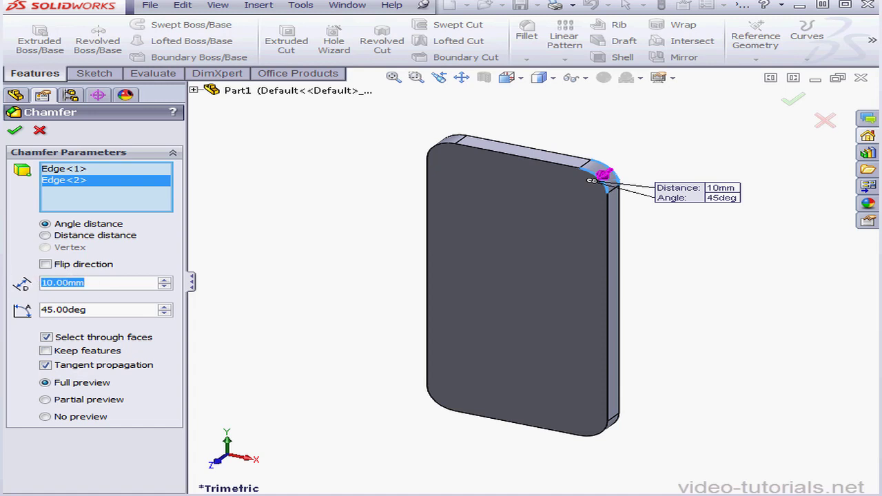
pyautogui.write('.22')
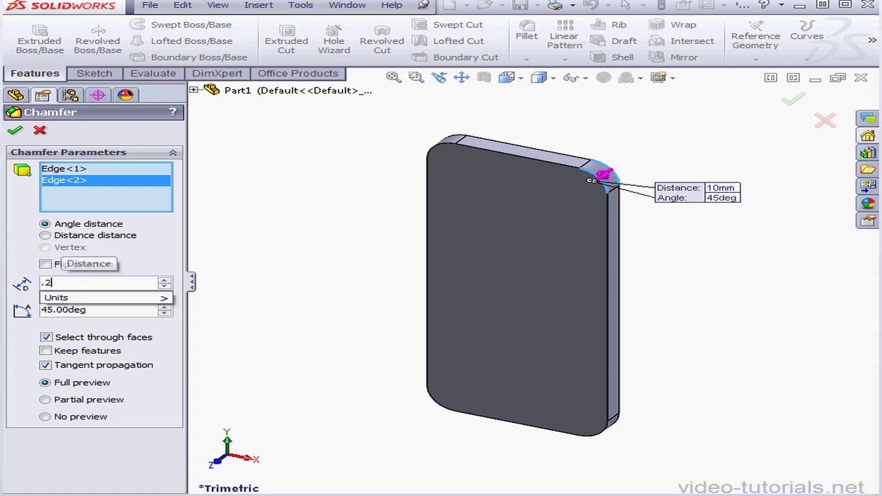
pyautogui.click(15, 132)
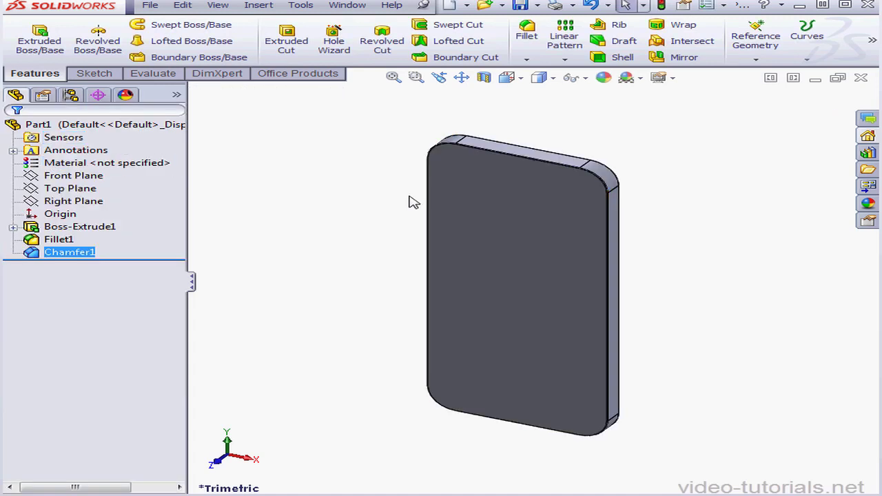
# Sketch on the body's front face an inward offset of its outline at 0.25 mm, and exit the sketch.
pyautogui.rightClick(501, 255)
pyautogui.click(530, 226)
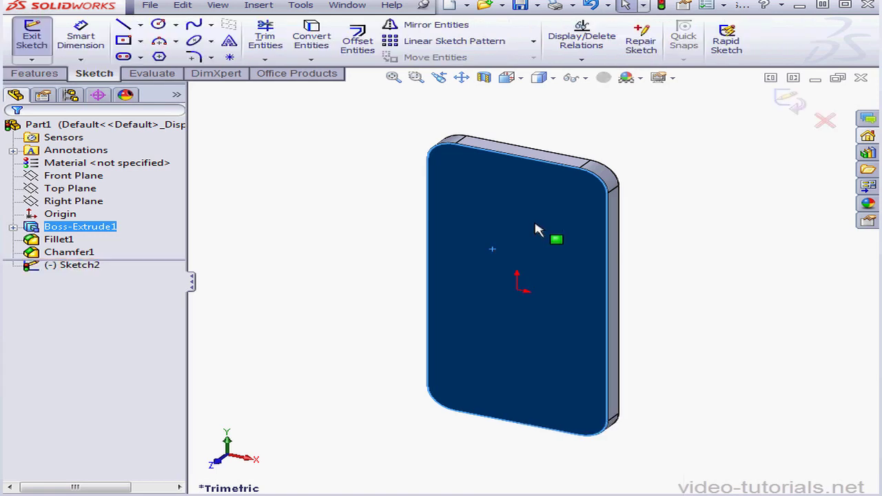
pyautogui.scroll(-3, 614, 320)
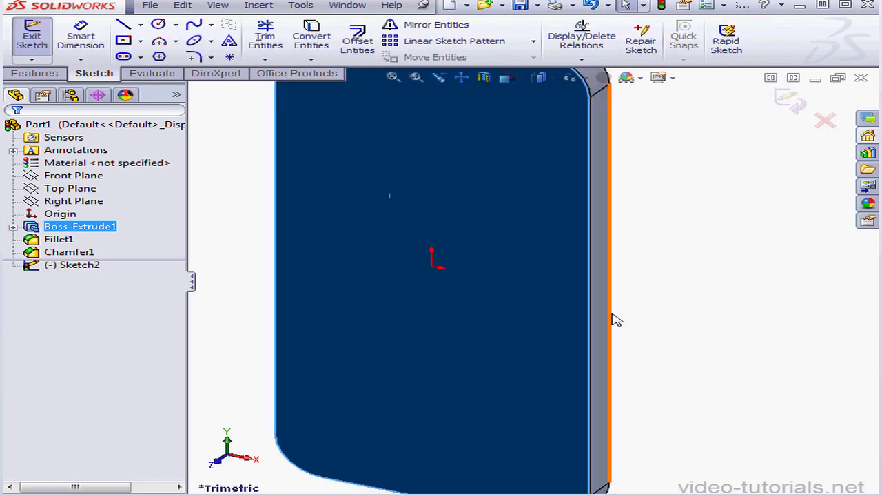
pyautogui.click(358, 41)
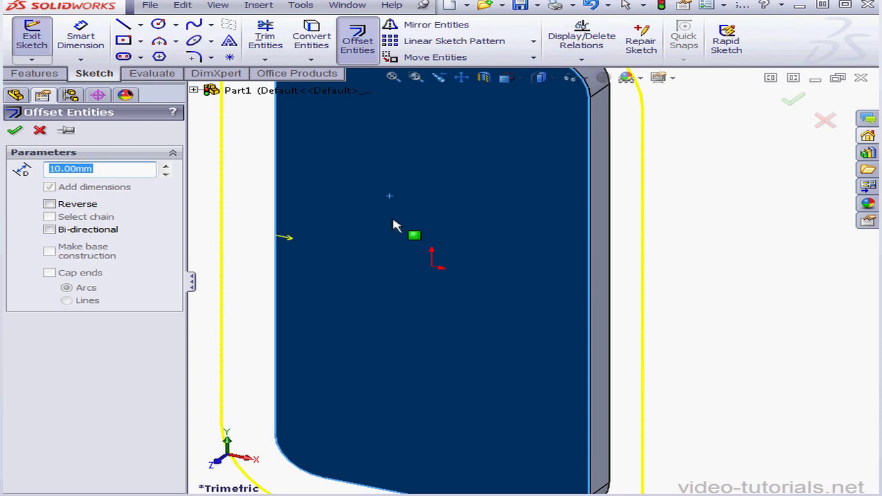
pyautogui.click(50, 205)
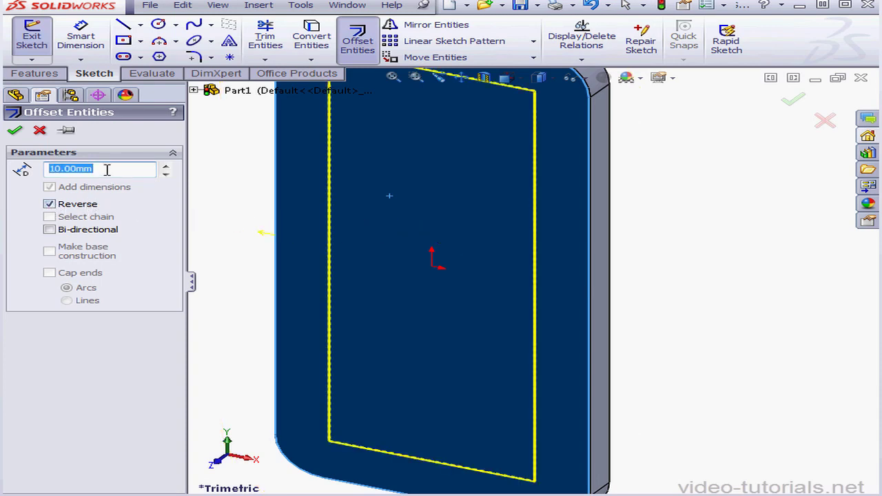
pyautogui.write('.25')
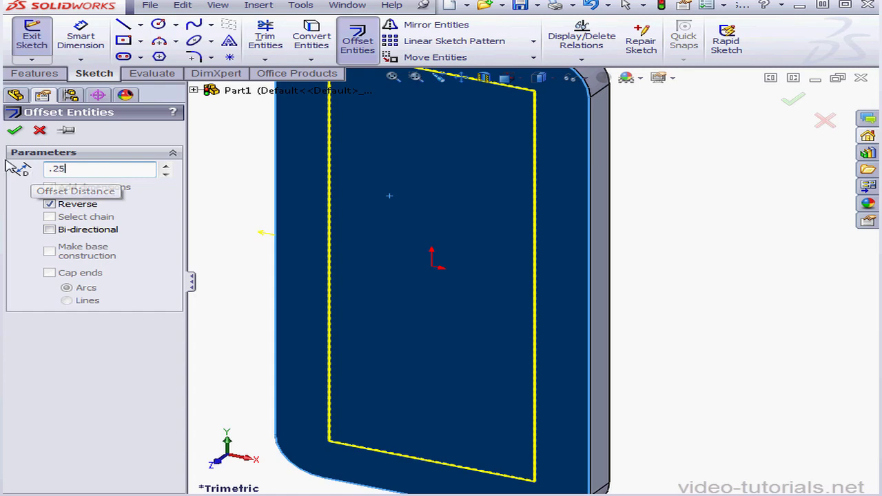
pyautogui.press('Return')
pyautogui.click(14, 131)
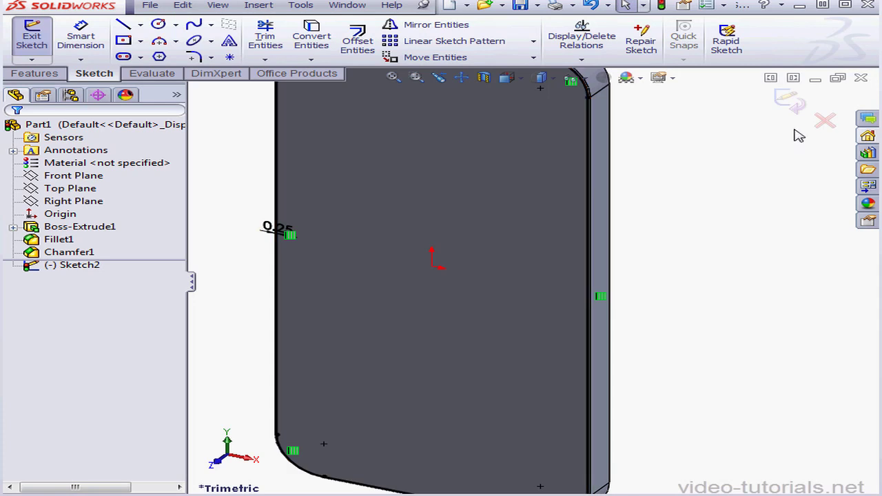
pyautogui.click(791, 102)
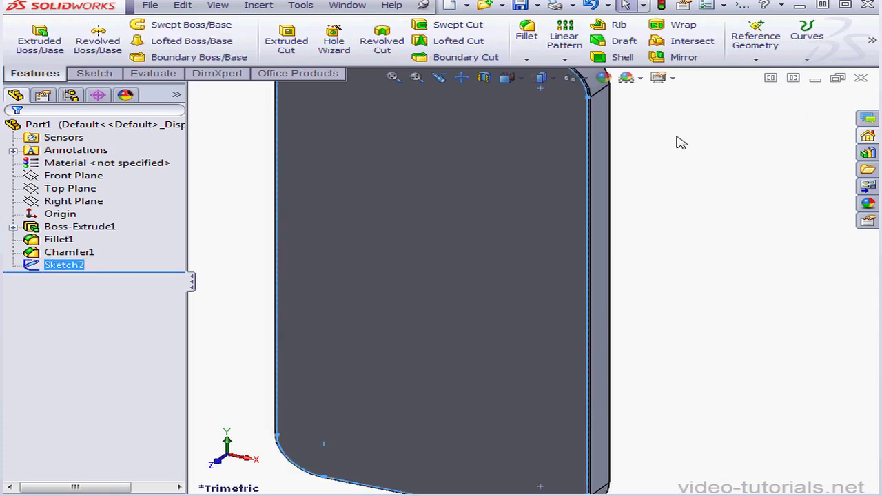
# Extrude the offset outline as a blind boss merged with the body, entering the depth as 7.6-7.13 mm.
pyautogui.click(39, 40)
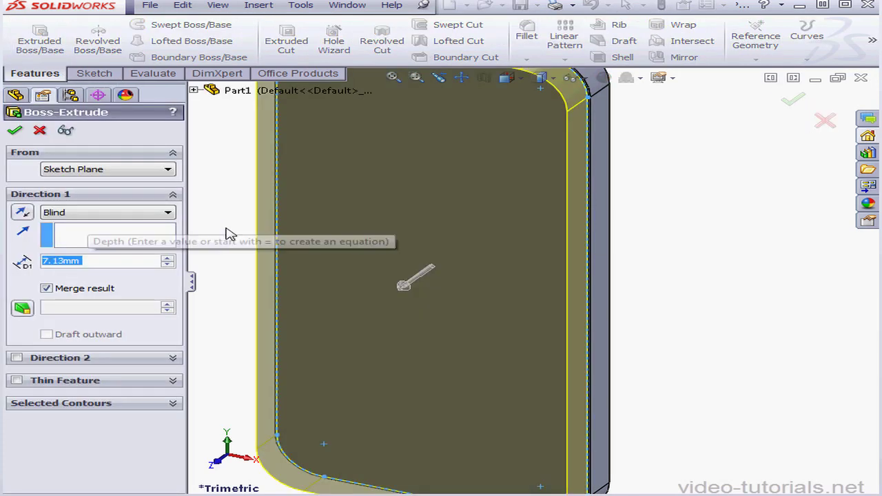
pyautogui.write('7')
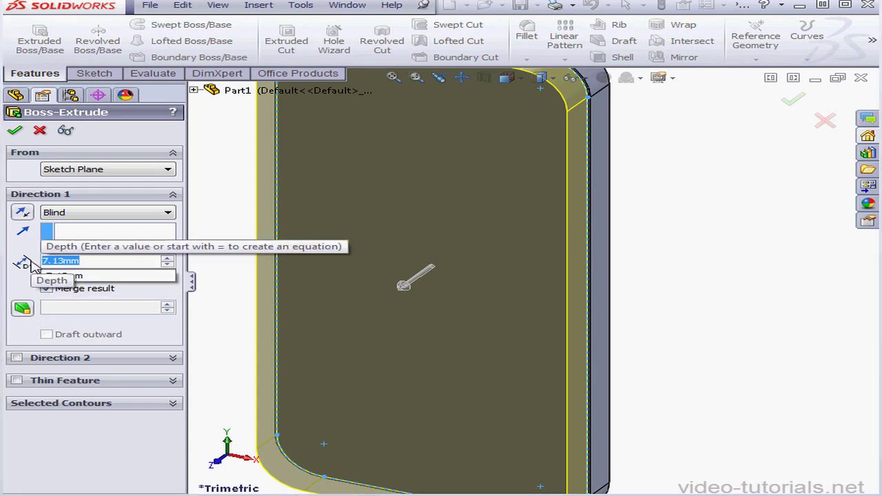
pyautogui.write('7.6')
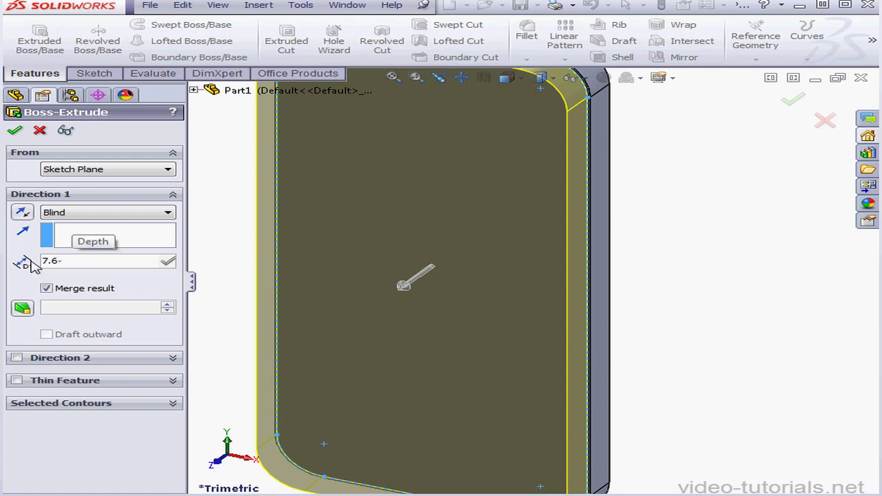
pyautogui.write('-')
pyautogui.write('7.')
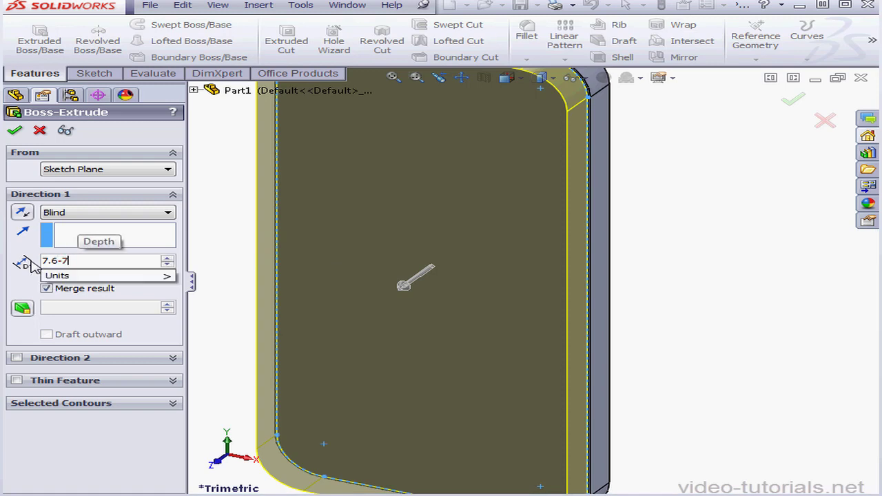
pyautogui.write('13')
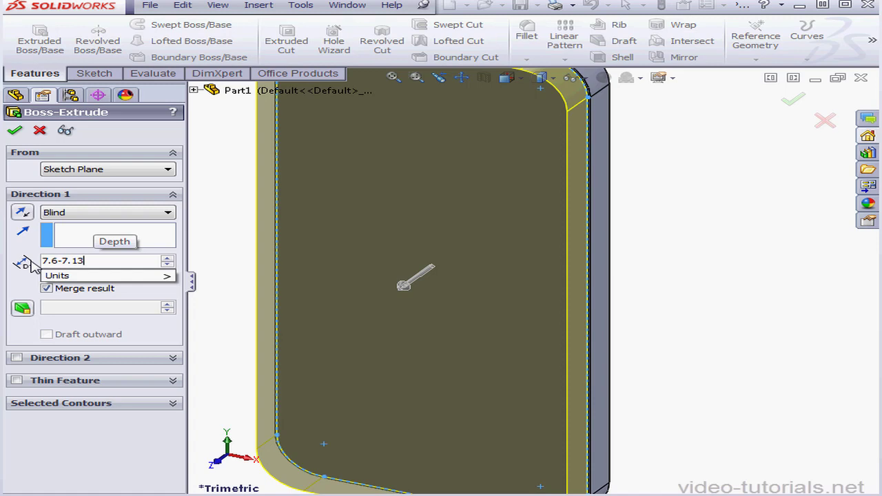
pyautogui.press('Return')
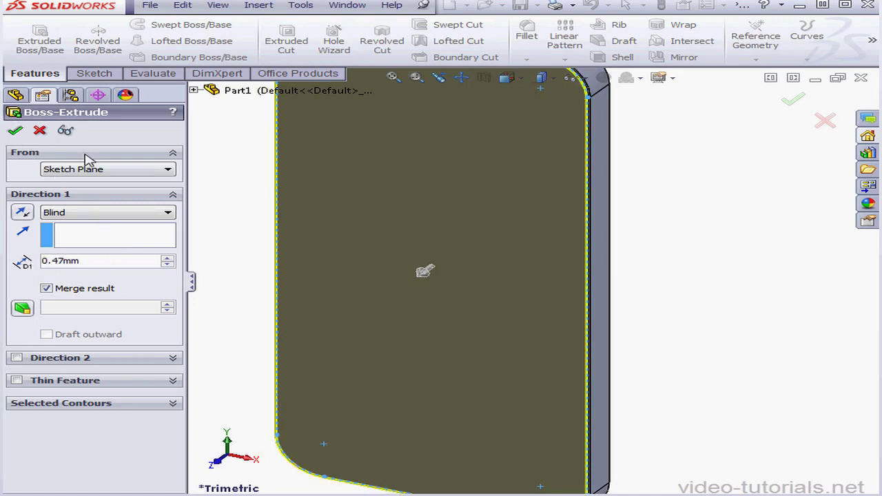
pyautogui.click(15, 130)
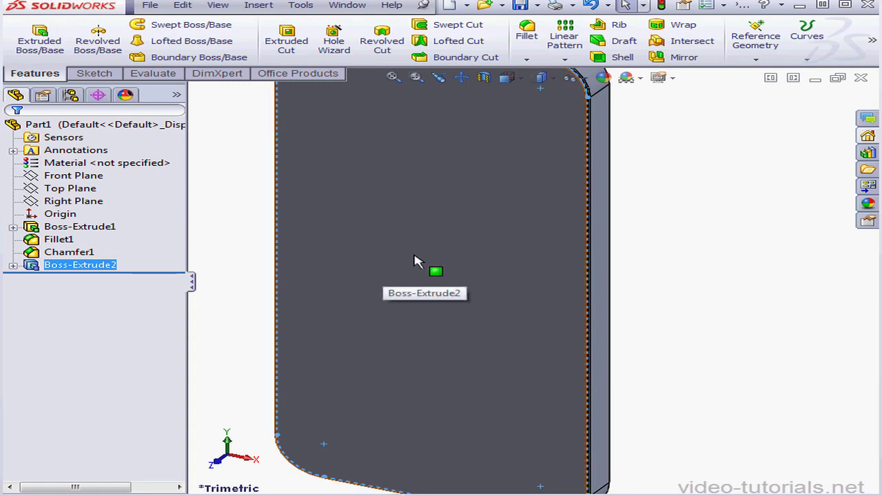
# Sketch a center rectangle about 33 mm wide and 81 mm high on the new front face, centred on the origin.
pyautogui.rightClick(419, 248)
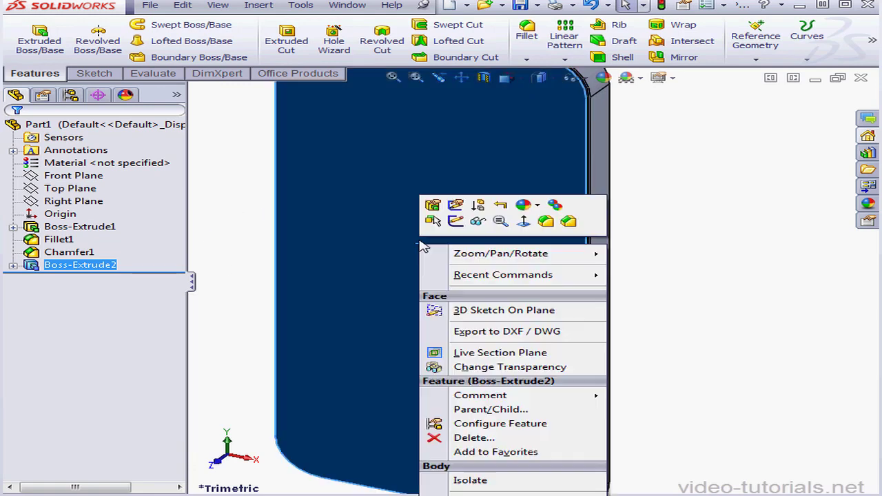
pyautogui.click(456, 221)
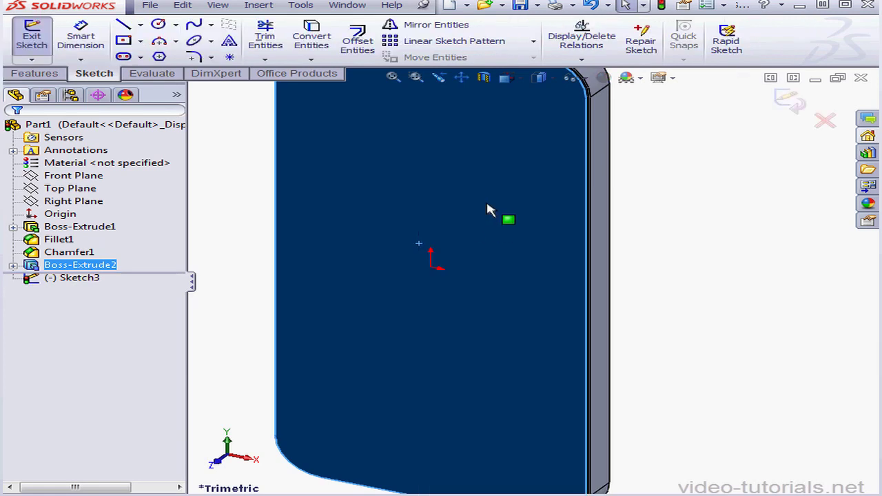
pyautogui.click(125, 40)
pyautogui.click(431, 266)
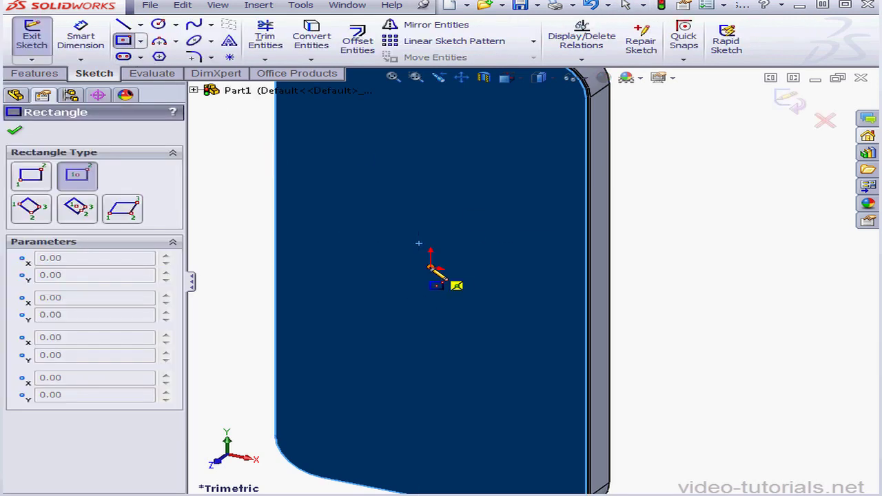
pyautogui.click(520, 436)
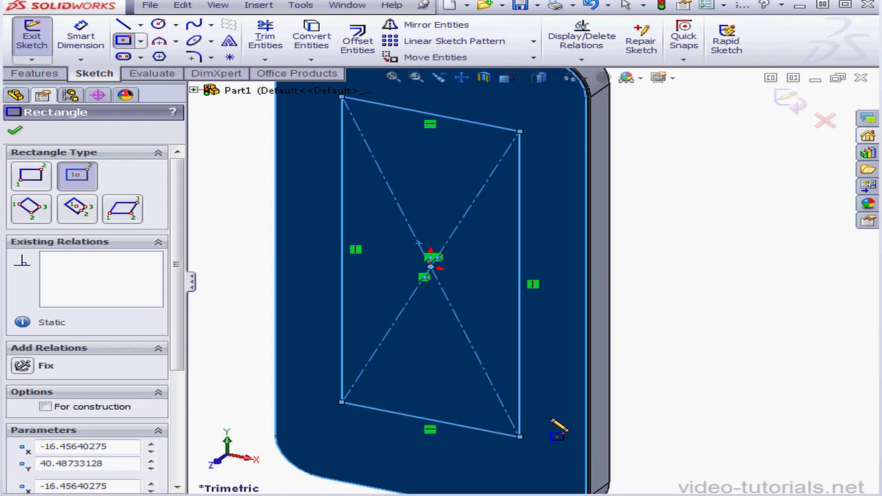
# Dimension the rectangle's vertical side and set its height to 90.39 mm.
pyautogui.click(81, 39)
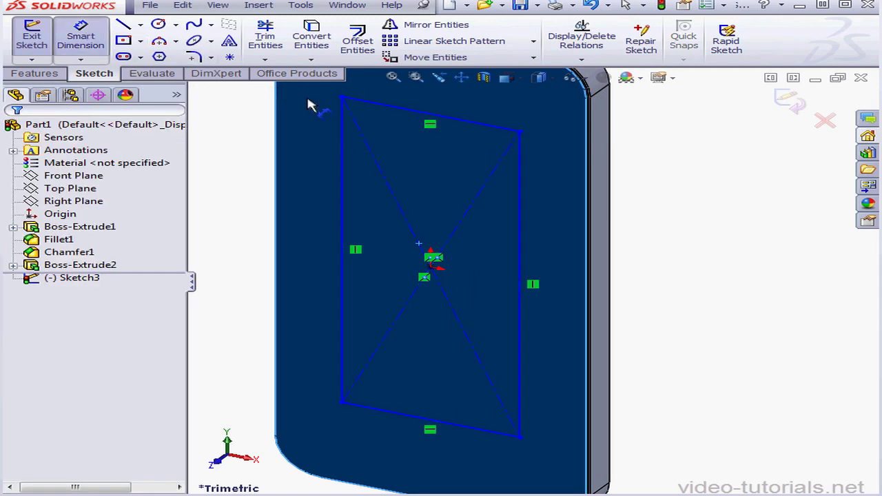
pyautogui.click(524, 259)
pyautogui.click(640, 277)
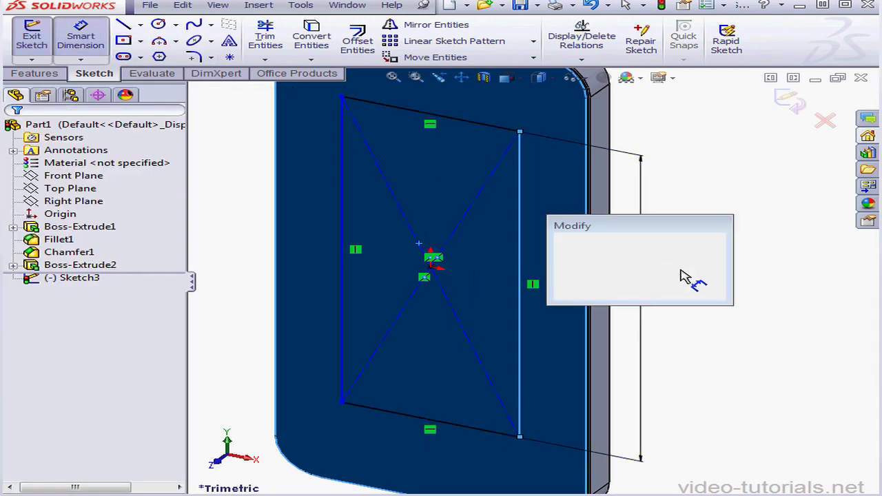
pyautogui.write('90')
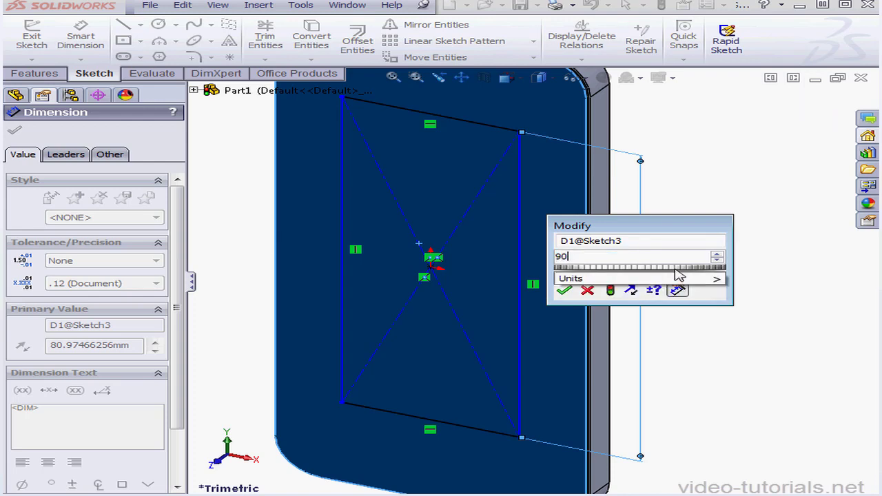
pyautogui.write('.39')
pyautogui.click(592, 280)
pyautogui.click(564, 292)
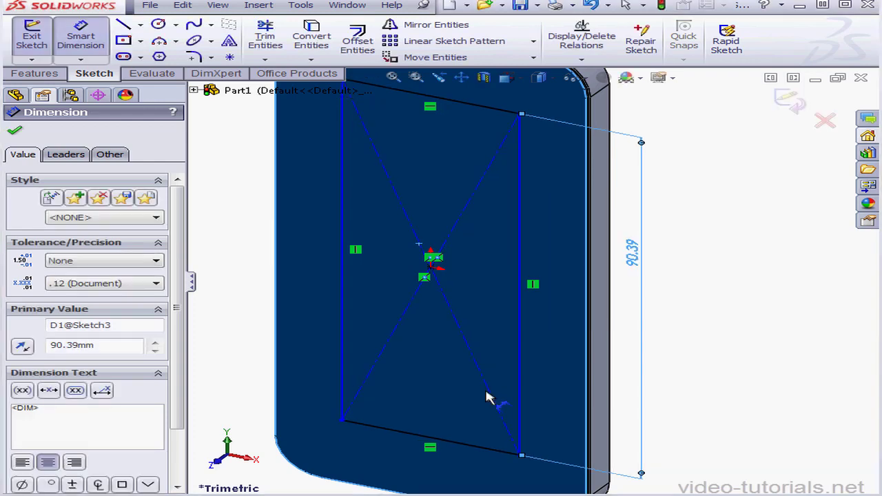
# Dimension the rectangle's lower side, set its width to 51.7 mm, and exit the sketch.
pyautogui.click(461, 445)
pyautogui.click(461, 478)
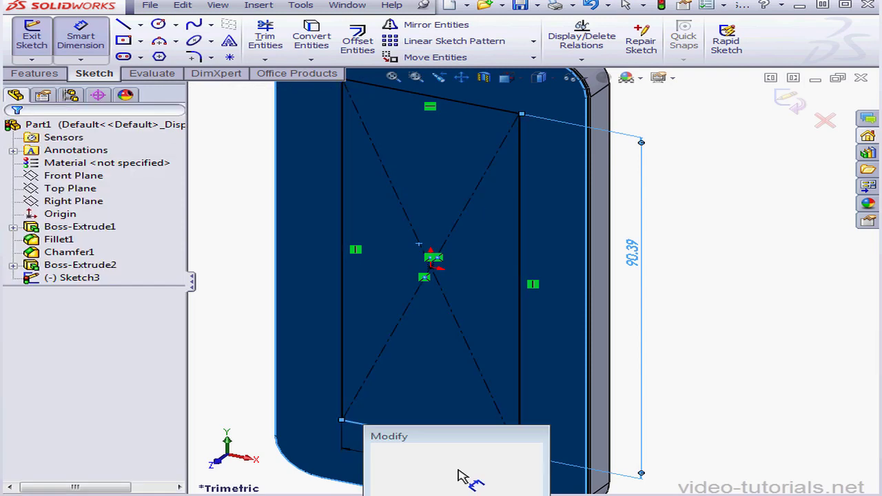
pyautogui.write('51.7')
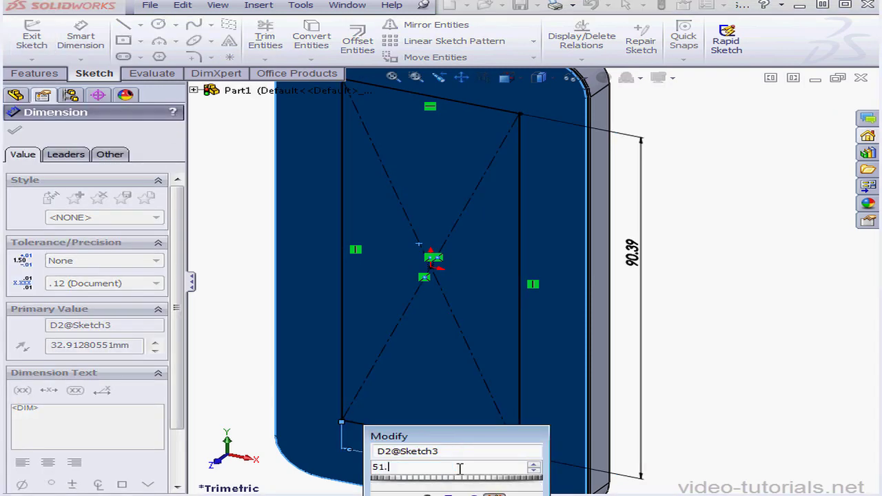
pyautogui.moveTo(482, 489)
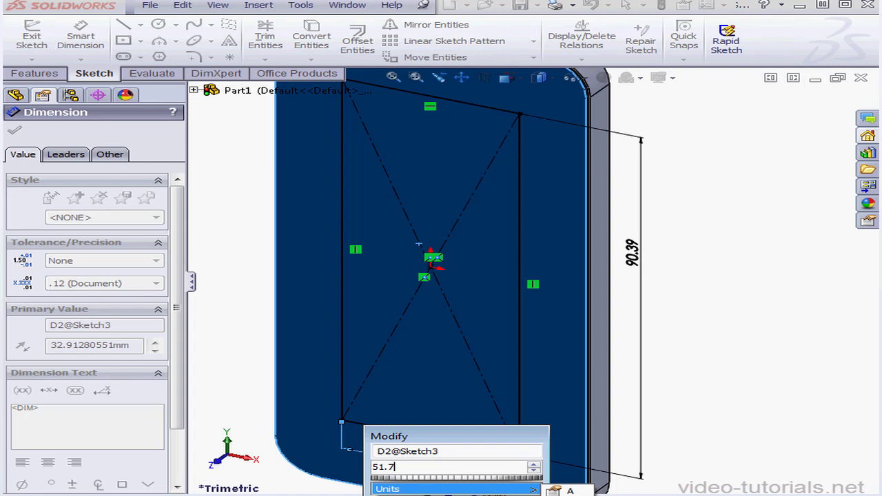
pyautogui.press('Return')
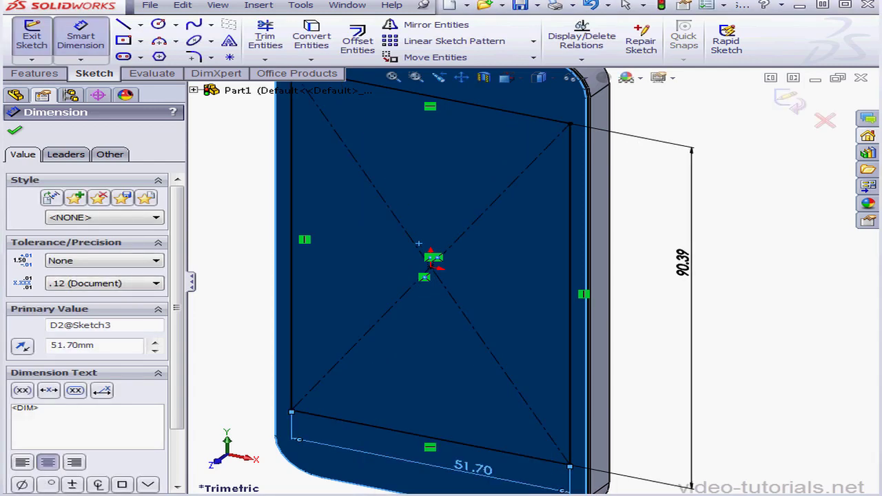
pyautogui.click(824, 121)
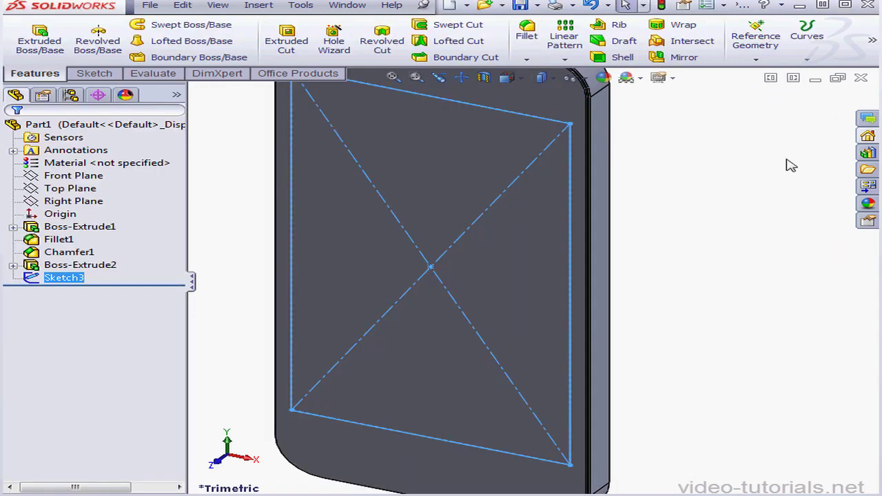
# Split the front face with a projection split line using the rectangle sketch.
pyautogui.click(807, 60)
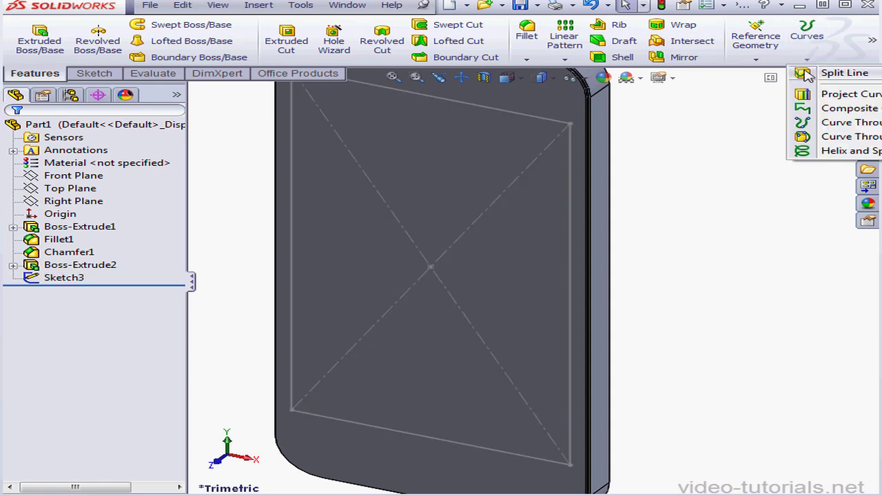
pyautogui.click(815, 77)
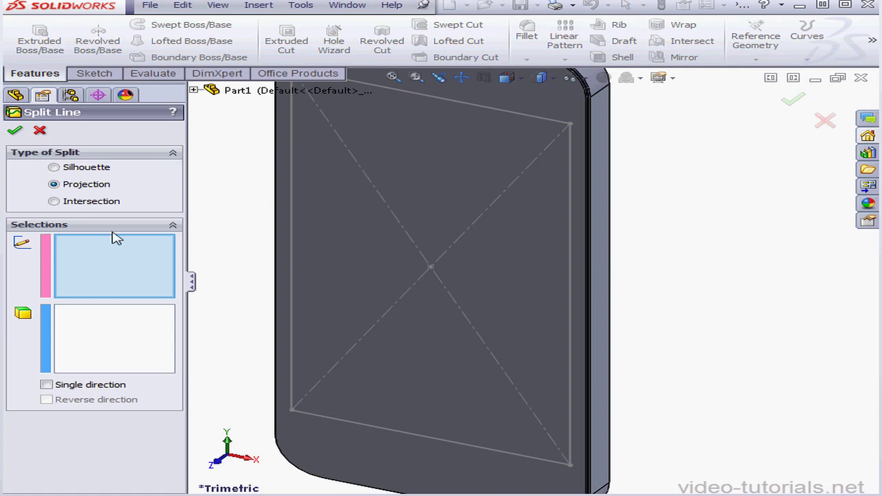
pyautogui.click(294, 263)
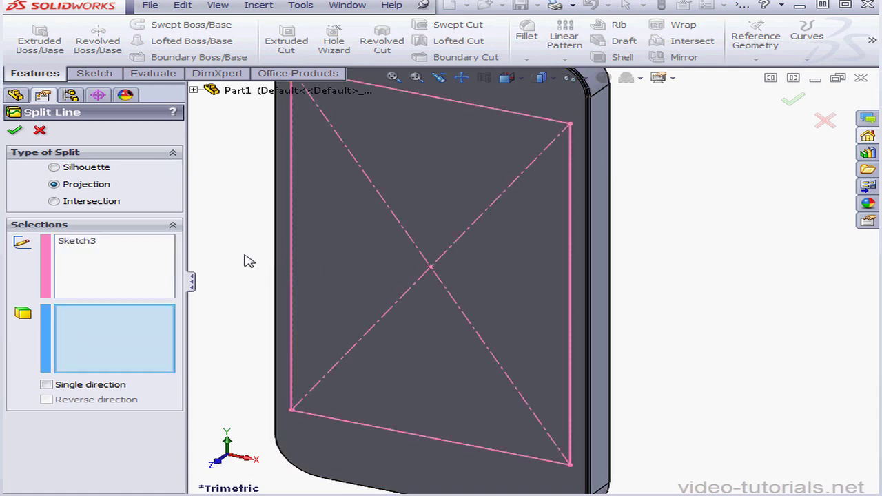
pyautogui.click(355, 324)
pyautogui.click(13, 132)
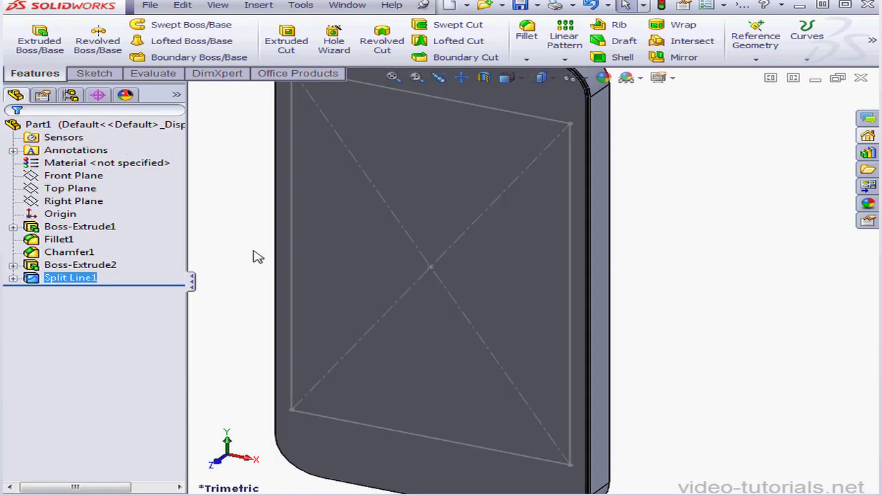
# Chamfer the outer front edge of the raised front layer with a 0.22 mm distance at 45 degrees.
pyautogui.click(527, 60)
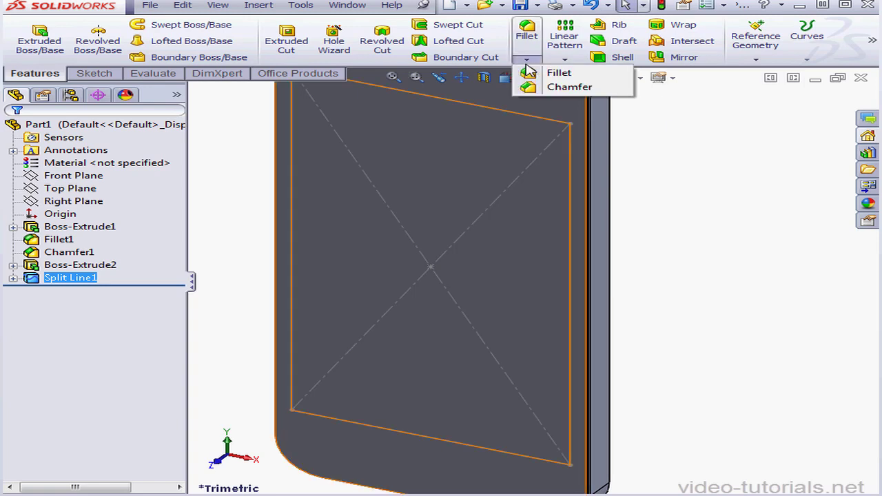
pyautogui.click(570, 87)
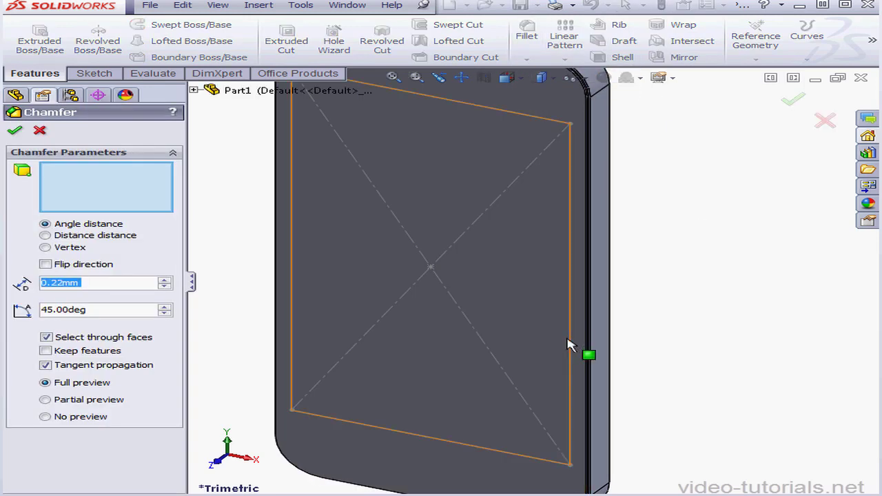
pyautogui.scroll(-5, 567, 339)
pyautogui.scroll(-4, 682, 335)
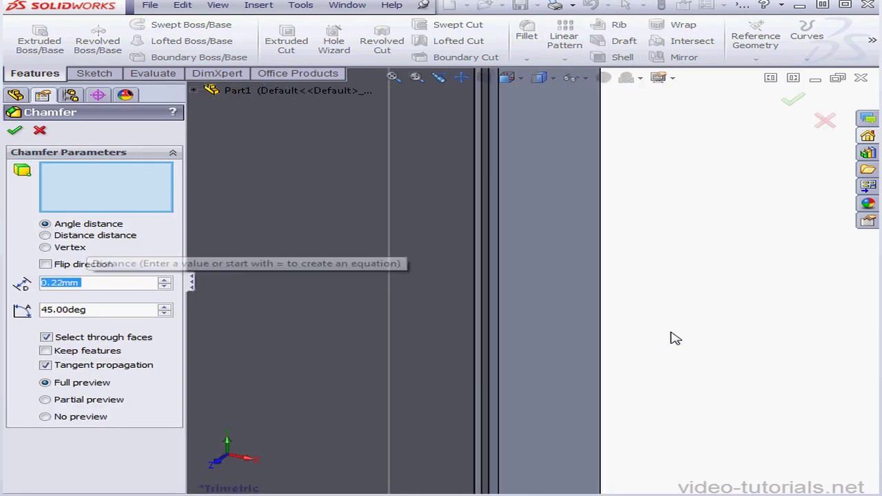
pyautogui.click(474, 325)
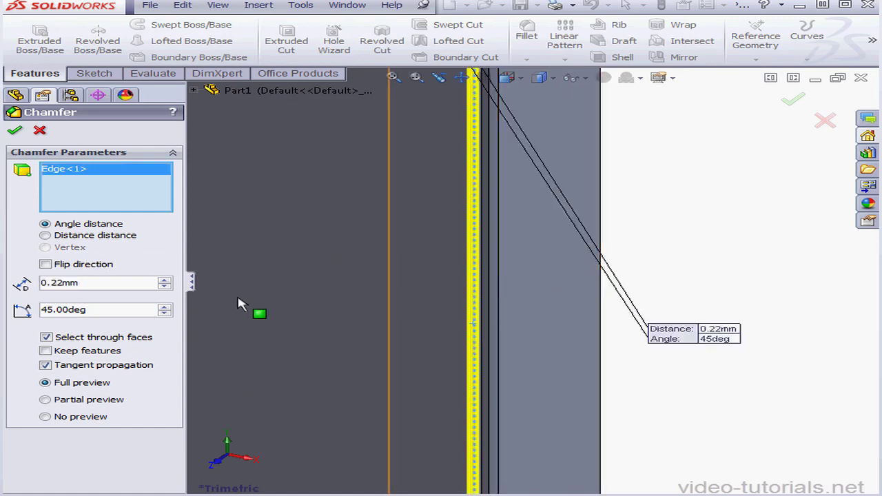
pyautogui.click(15, 131)
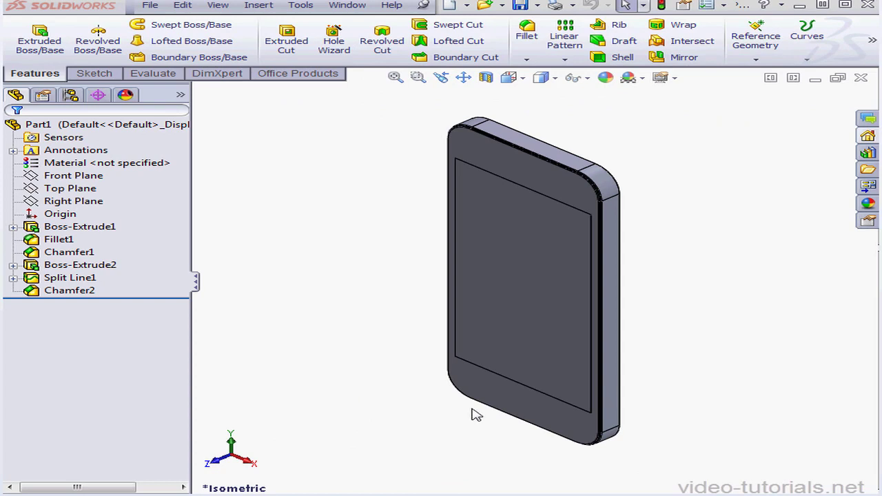
# Start a sketch on the front face border and draw a circle of about 5.3 mm radius below the screen area.
pyautogui.moveTo(528, 416)
pyautogui.mouseDown(button='middle')
pyautogui.moveTo(531, 384)
pyautogui.moveTo(557, 351)
pyautogui.moveTo(529, 401)
pyautogui.mouseUp(button='middle')
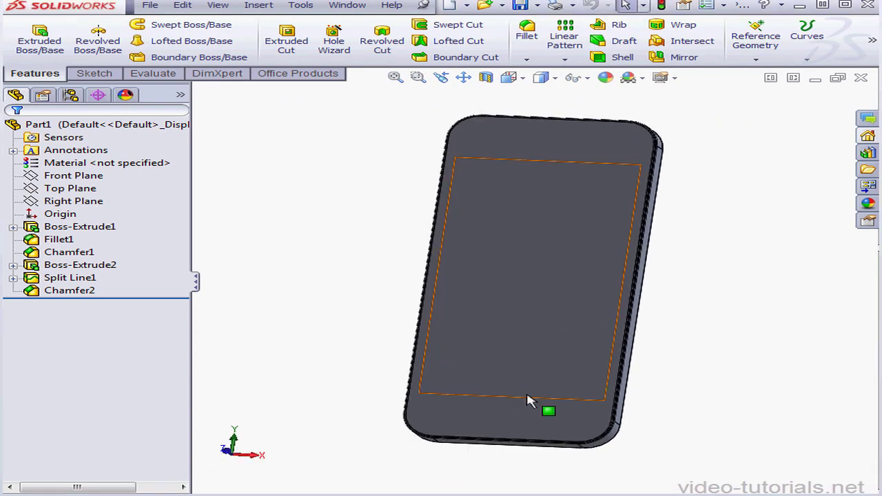
pyautogui.scroll(-5, 528, 402)
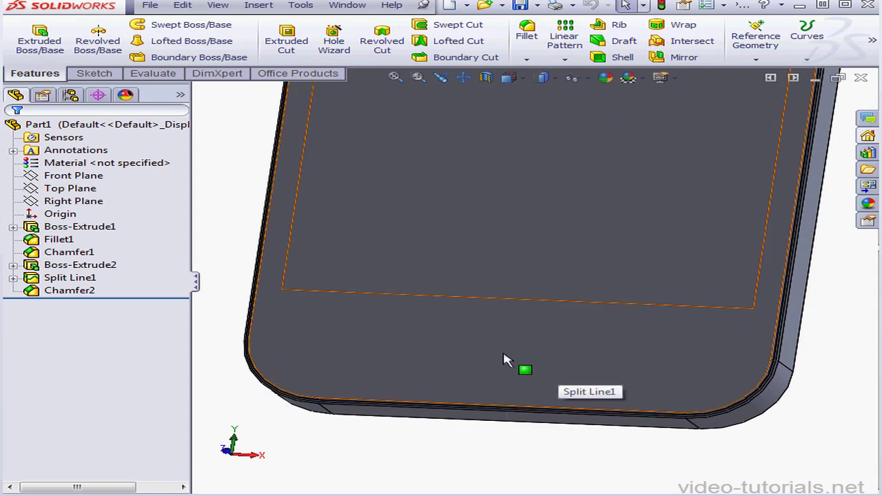
pyautogui.rightClick(503, 359)
pyautogui.click(544, 293)
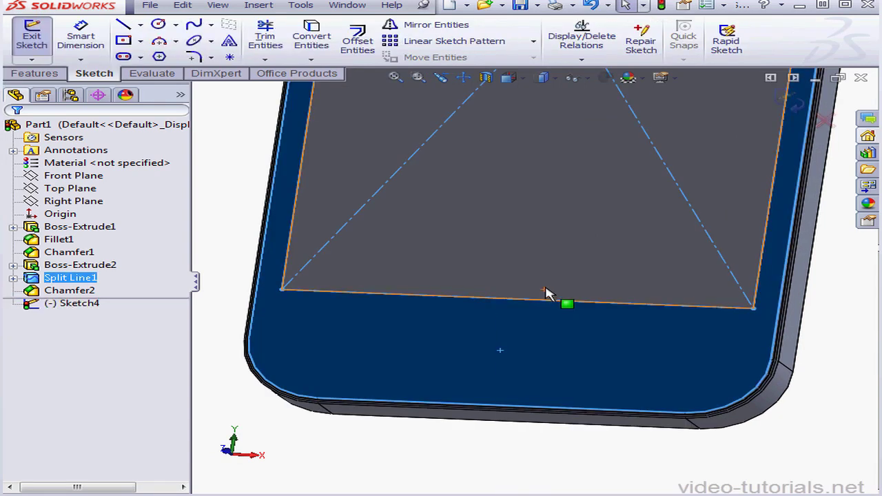
pyautogui.click(159, 25)
pyautogui.click(492, 354)
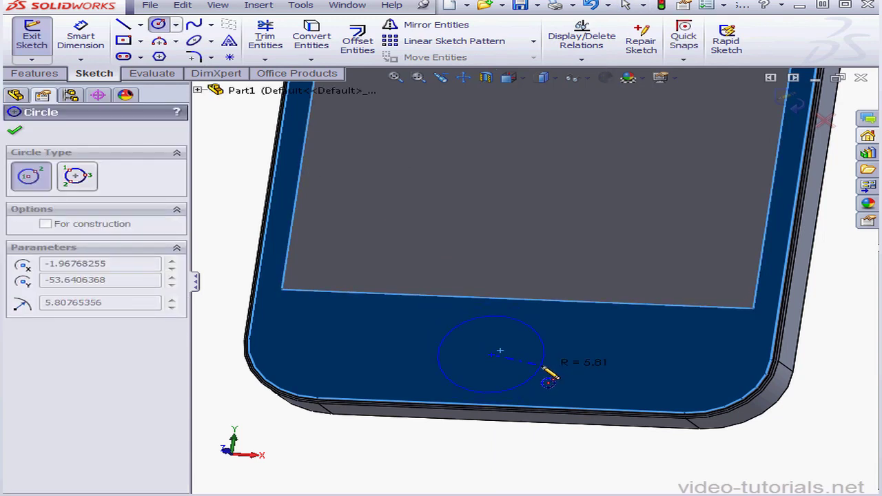
pyautogui.click(559, 371)
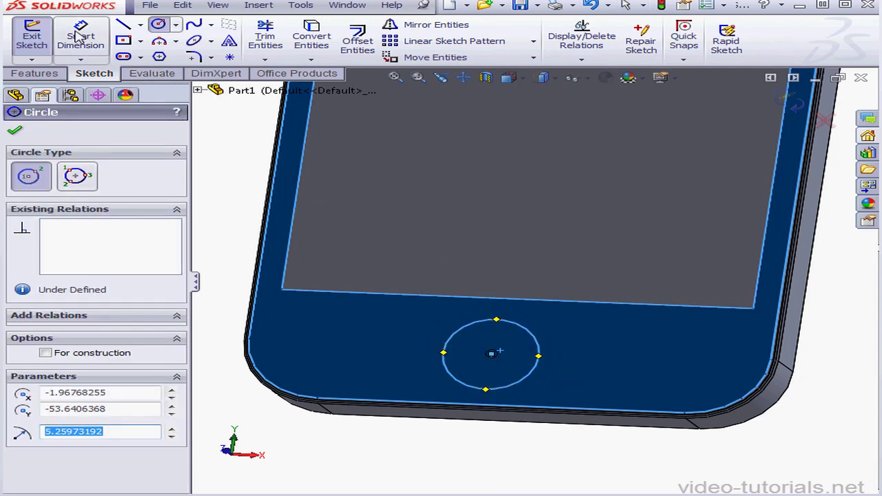
pyautogui.press('Escape')
# Dimension the circle's diameter and set it to 10.9 mm.
pyautogui.click(541, 366)
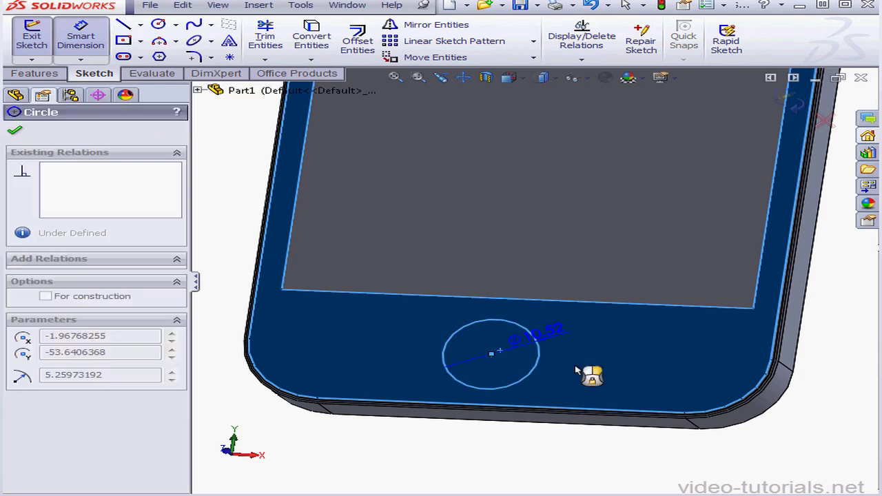
pyautogui.click(646, 364)
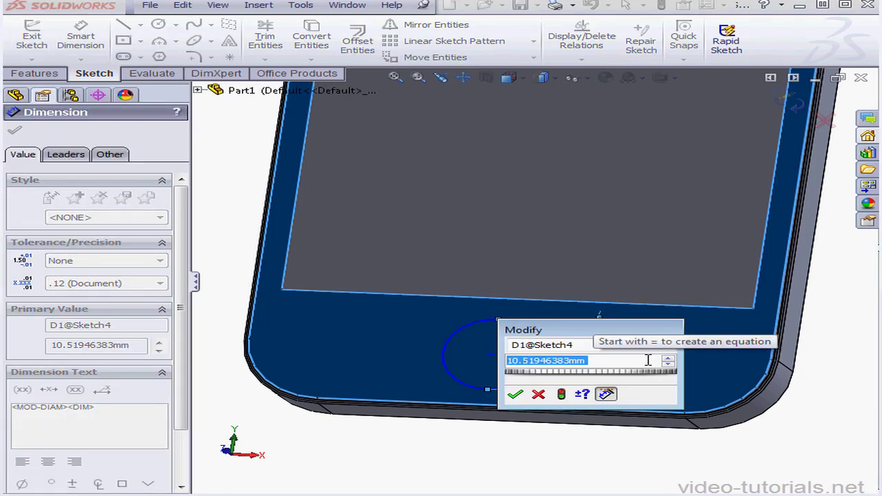
pyautogui.write('10')
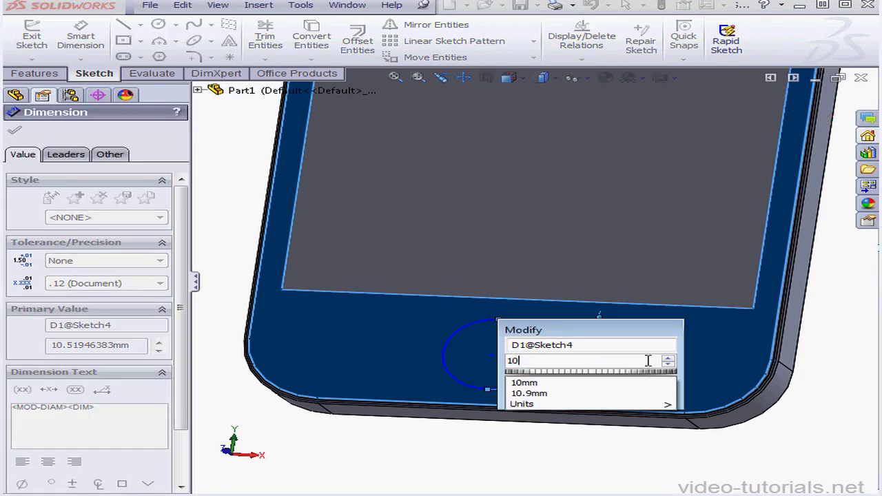
pyautogui.write('.9')
pyautogui.moveTo(613, 400)
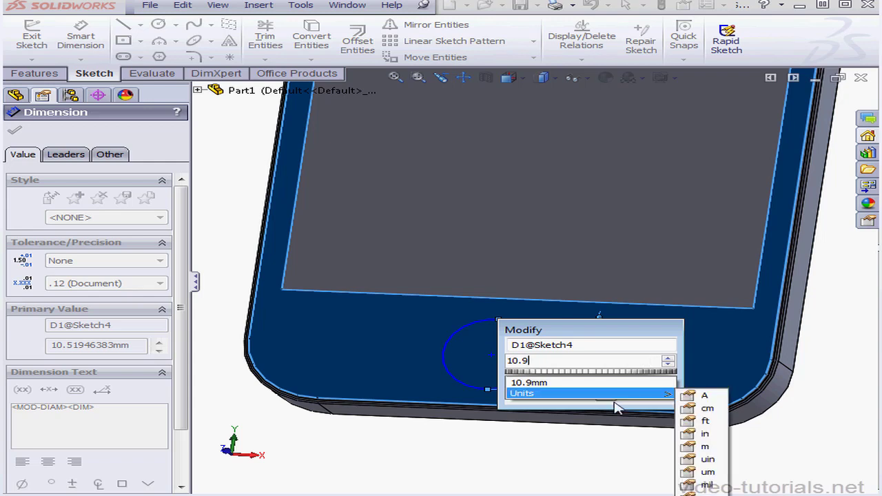
pyautogui.click(538, 411)
pyautogui.click(520, 395)
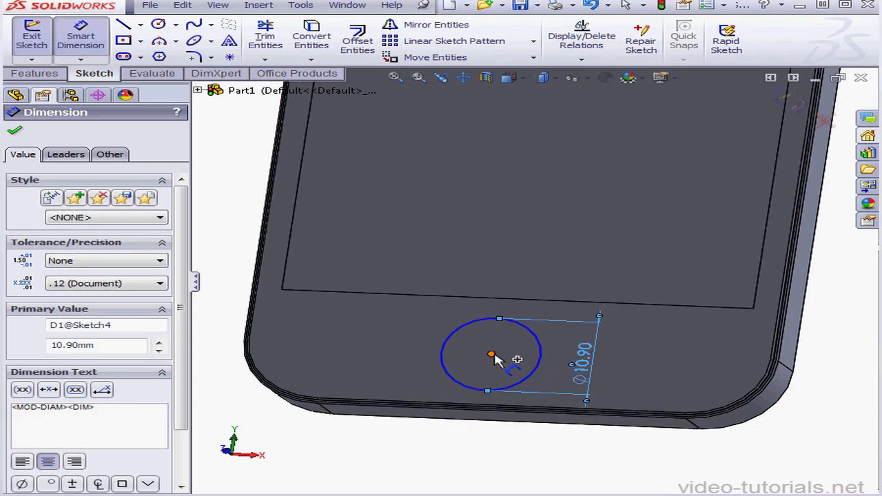
# Dimension the distance from the circle's centre to the body's lower edge and set it to 9.12 mm.
pyautogui.click(492, 355)
pyautogui.click(486, 408)
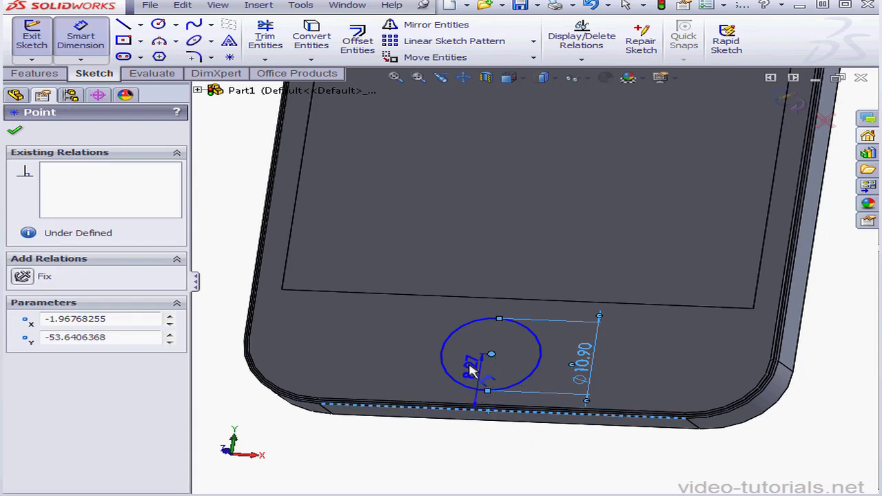
pyautogui.click(471, 373)
pyautogui.write('9')
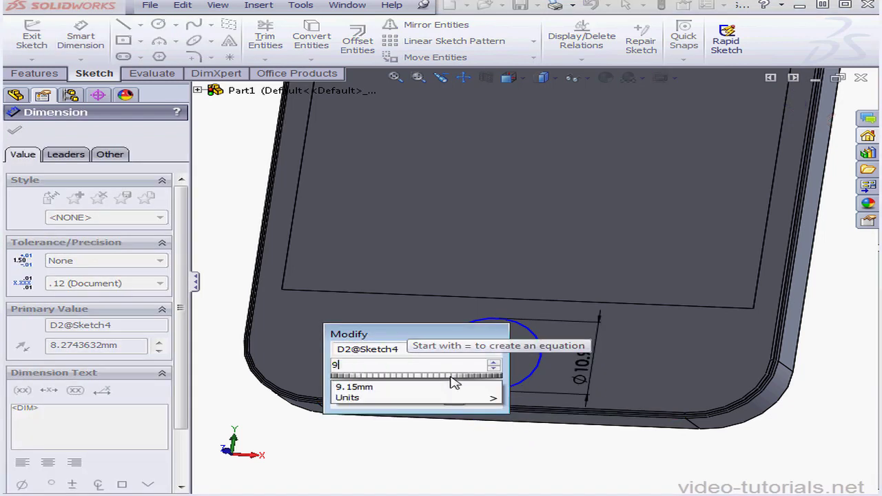
pyautogui.write('.')
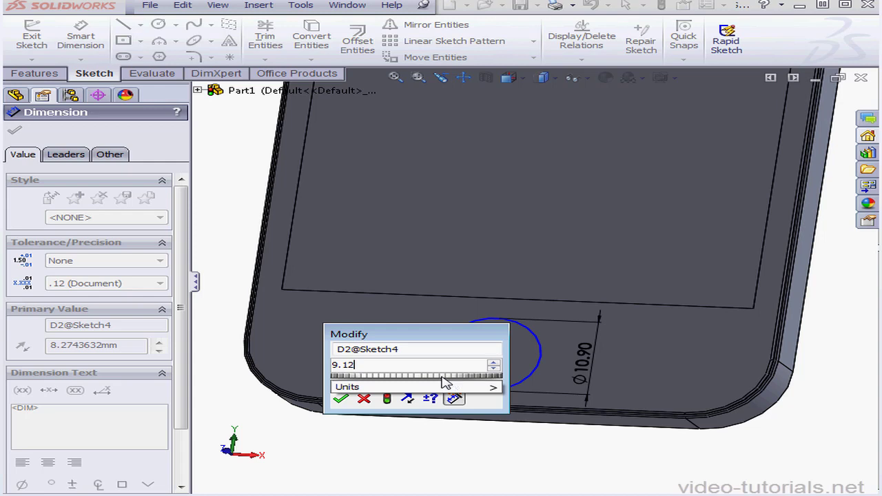
pyautogui.write('12')
pyautogui.click(340, 399)
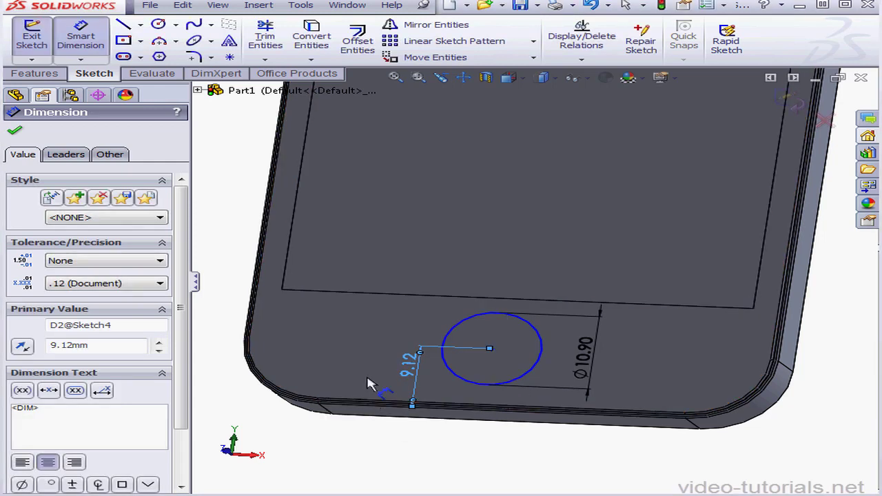
pyautogui.click(15, 133)
# Add a vertical relation between the origin and the circle's centre, and exit the sketch.
pyautogui.click(84, 216)
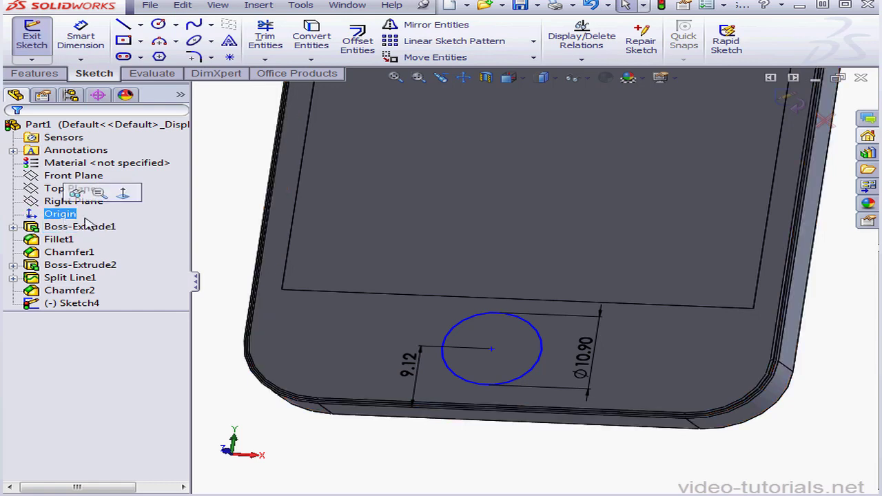
pyautogui.click(502, 353)
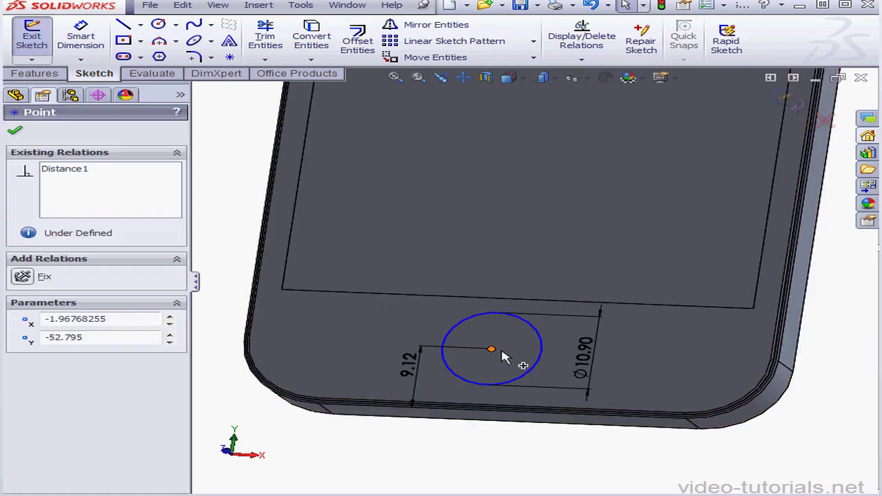
pyautogui.click(64, 373)
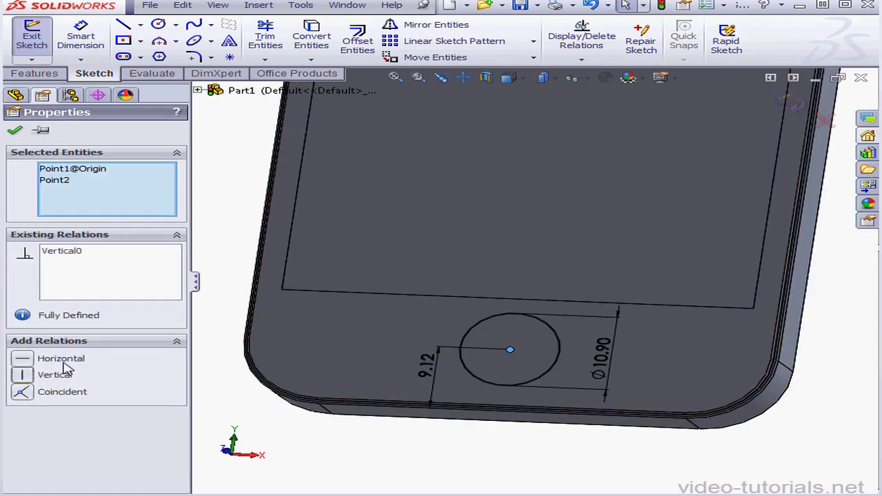
pyautogui.click(17, 130)
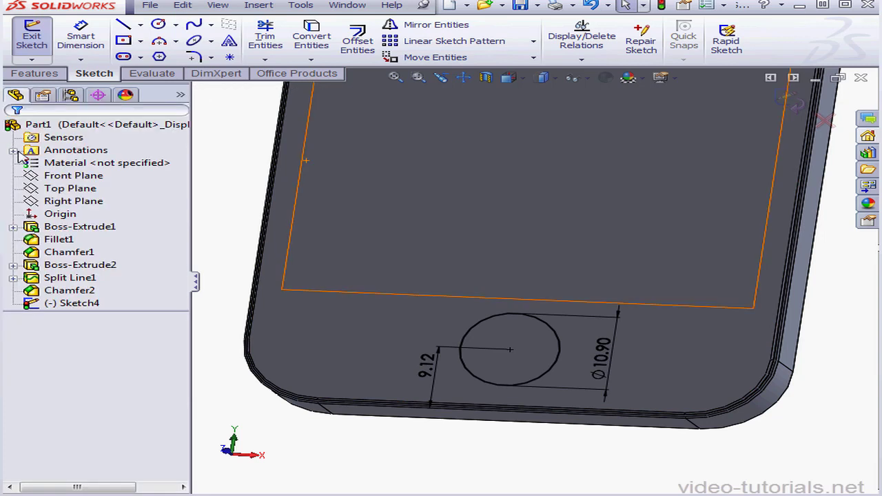
pyautogui.click(793, 103)
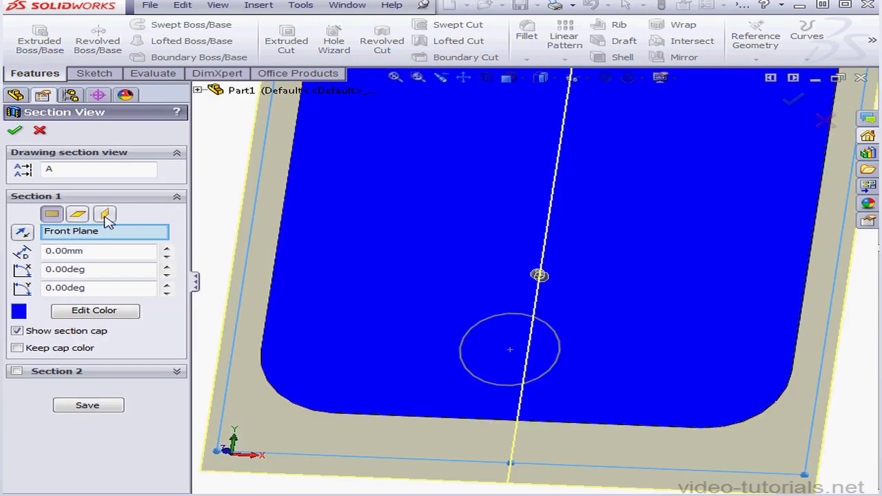
# Section the model view at the Right Plane and start a sketch on that plane.
pyautogui.click(104, 215)
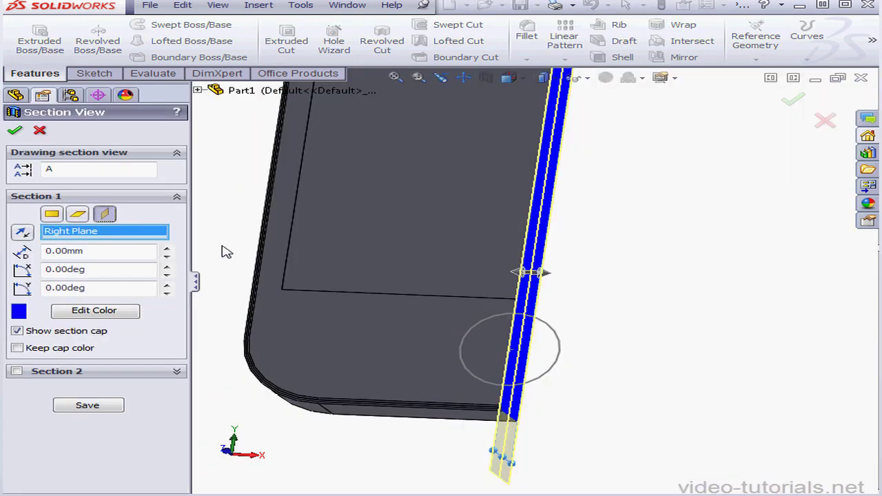
pyautogui.click(14, 130)
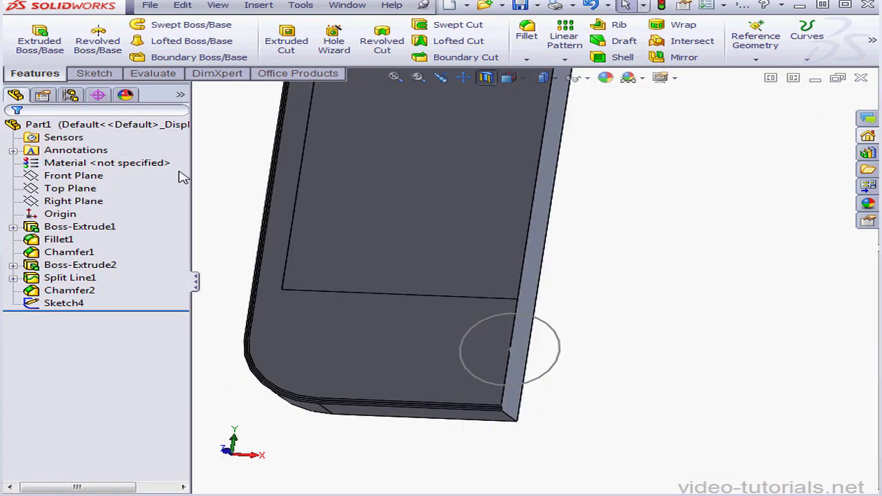
pyautogui.rightClick(97, 201)
pyautogui.click(97, 182)
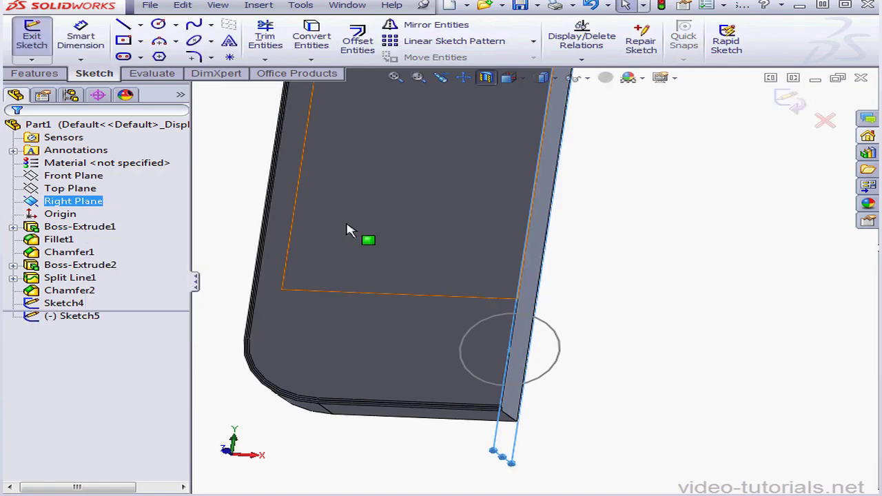
# Sketch a three-point arc about 10.7 mm high beside the circle, bulging into the body's thickness.
pyautogui.click(522, 80)
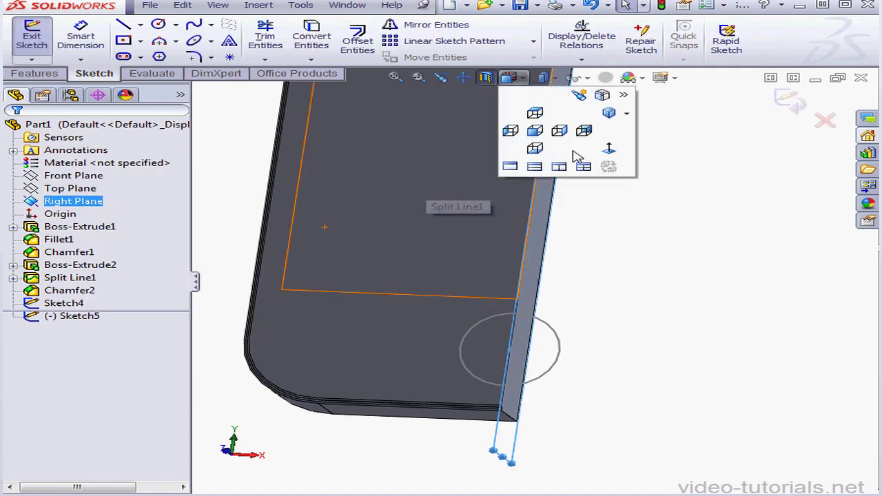
pyautogui.click(611, 155)
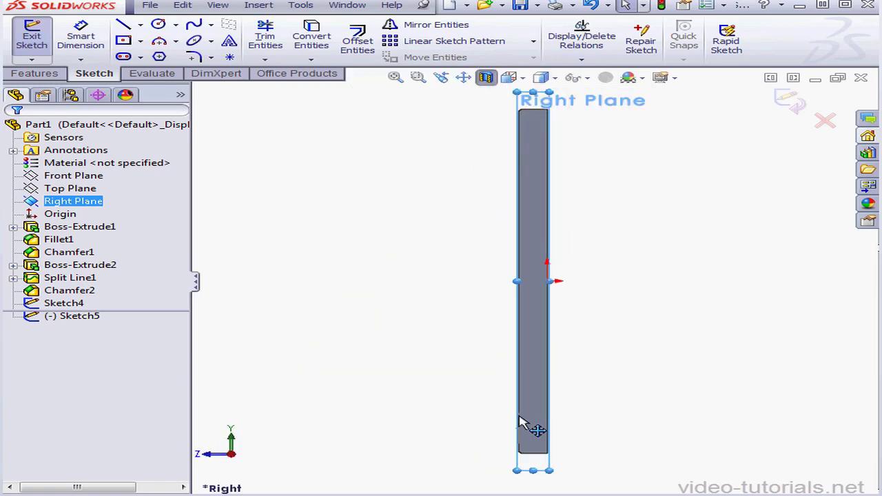
pyautogui.scroll(-6, 522, 422)
pyautogui.moveTo(543, 385); pyautogui.dragTo(568, 384, button='middle')
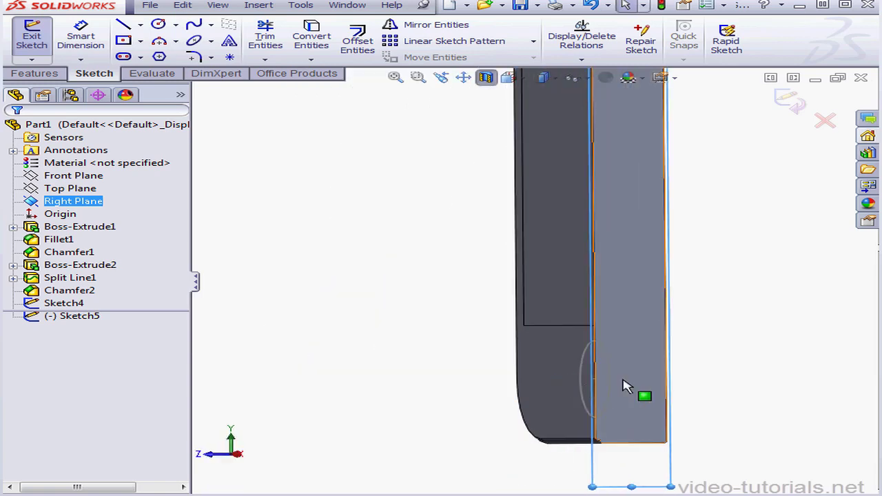
pyautogui.scroll(-3, 627, 390)
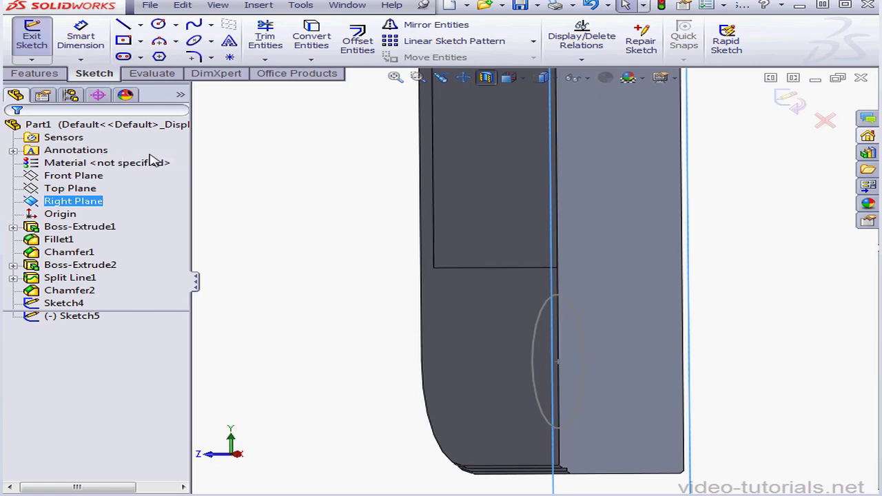
pyautogui.click(178, 42)
pyautogui.click(206, 84)
pyautogui.moveTo(574, 297); pyautogui.dragTo(576, 426)
pyautogui.click(595, 361)
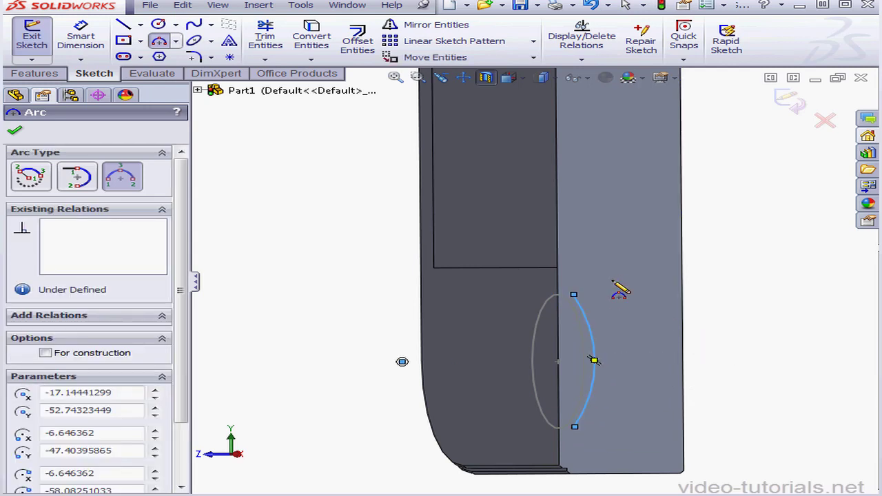
pyautogui.press('Escape')
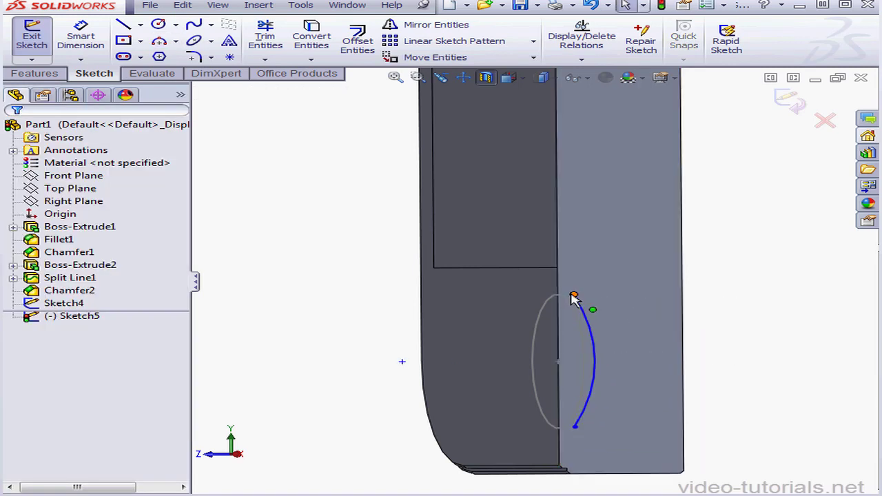
# Add a pierce relation between the arc's upper endpoint and the sketched circle.
pyautogui.click(574, 295)
pyautogui.keyDown('ctrl'); pyautogui.click(568, 300); pyautogui.keyUp('ctrl')
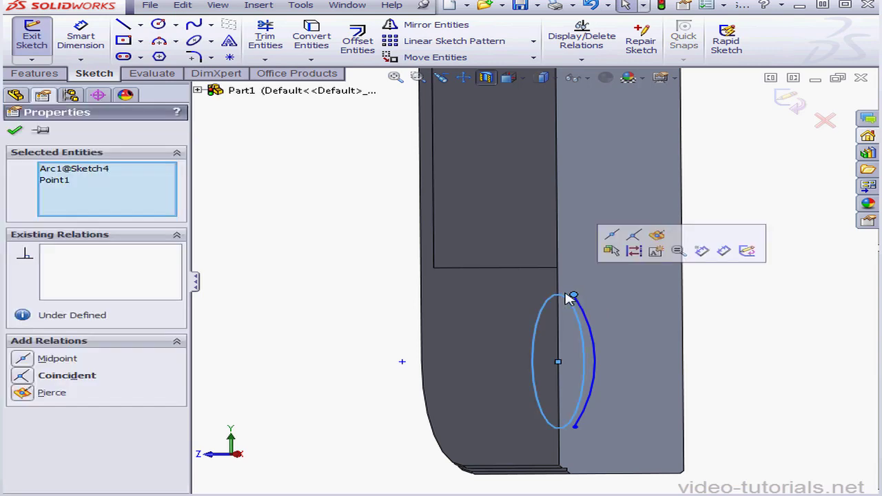
pyautogui.click(38, 392)
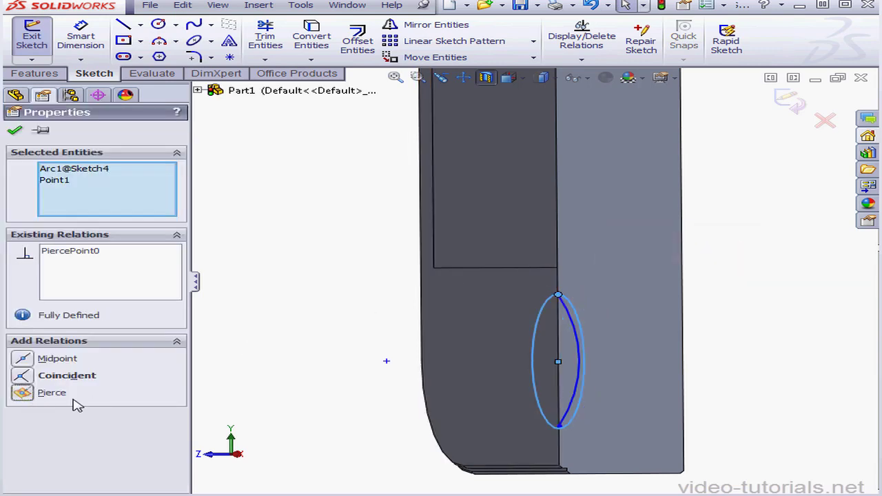
# Add a pierce relation between the arc's lower endpoint and the sketched circle.
pyautogui.click(15, 130)
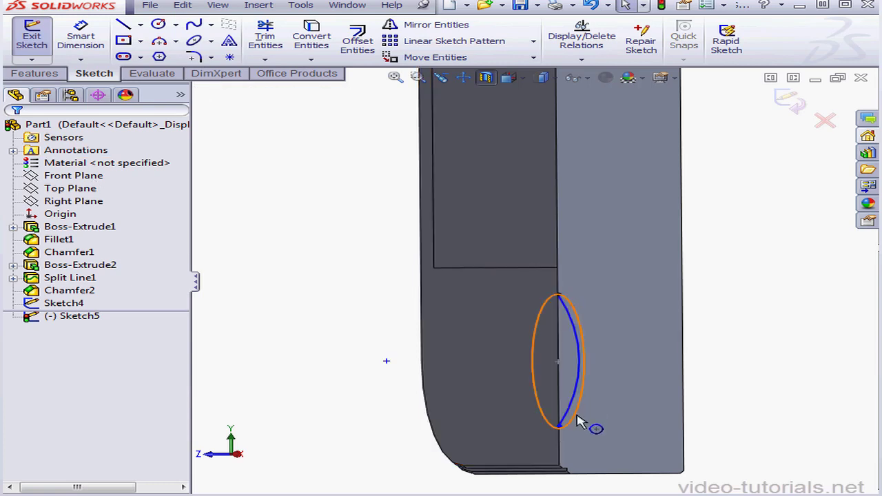
pyautogui.click(559, 429)
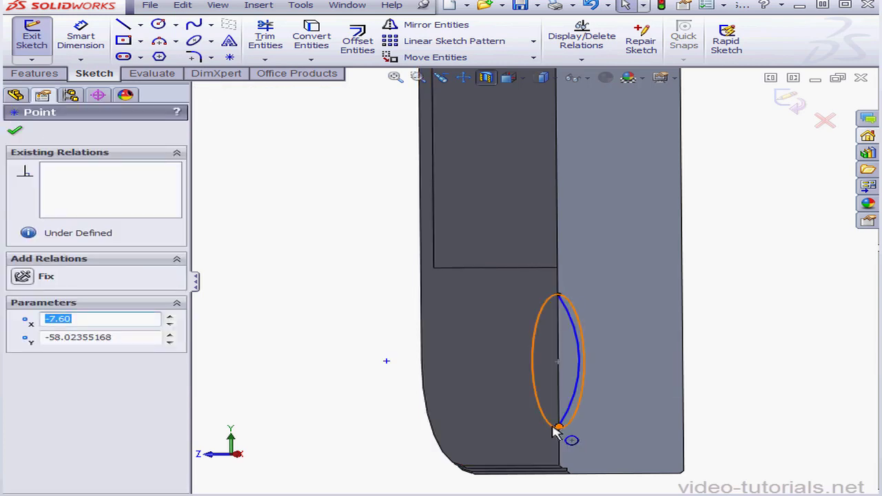
pyautogui.keyDown('ctrl'); pyautogui.click(557, 428); pyautogui.keyUp('ctrl')
pyautogui.click(23, 395)
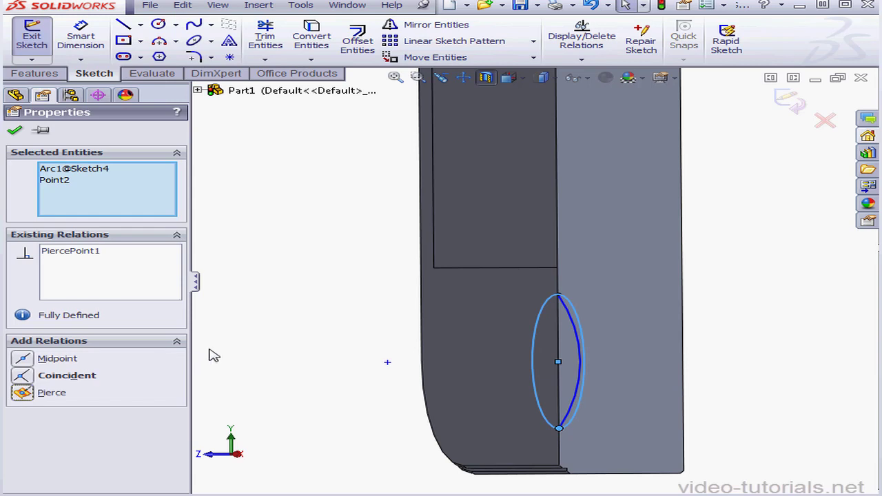
# Sketch a line from the arc's upper endpoint to the circle's centre and a horizontal line from there to the arc.
pyautogui.click(124, 25)
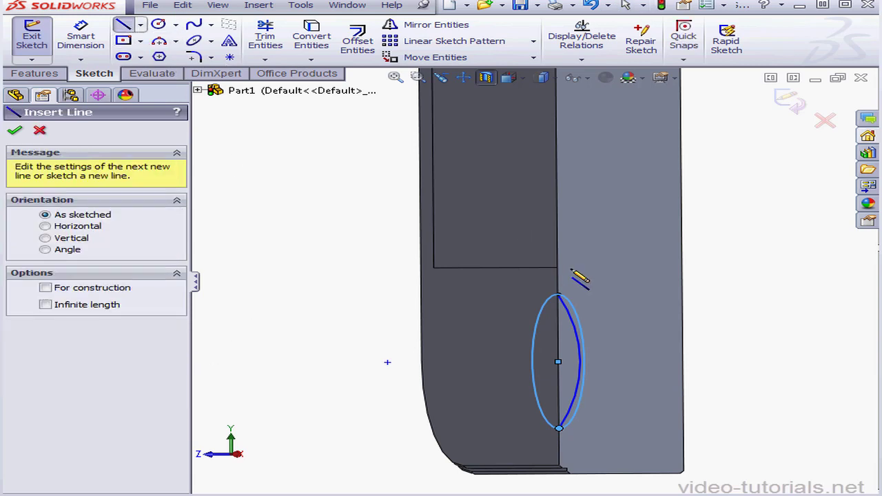
pyautogui.click(559, 296)
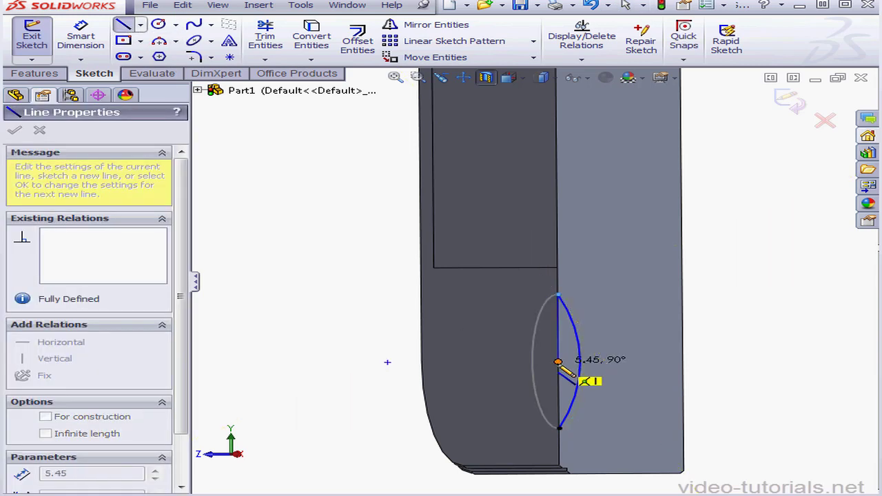
pyautogui.click(558, 362)
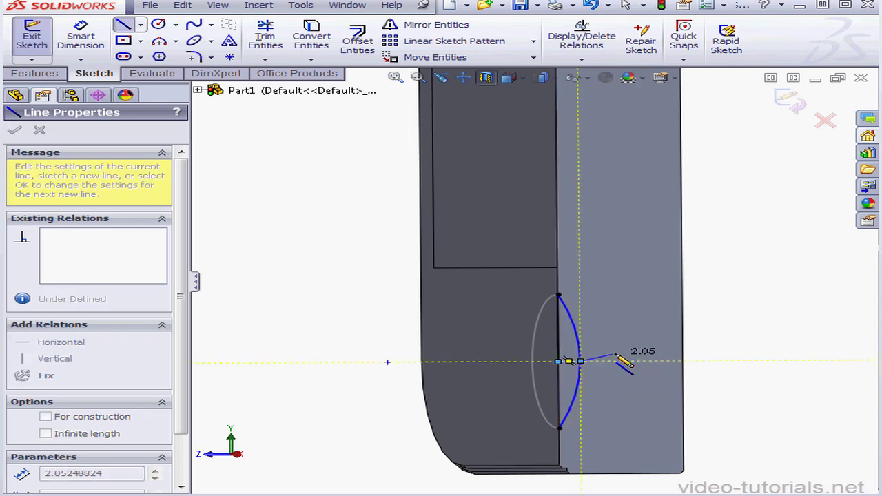
# Dimension the short horizontal line between the circle's centre and the arc at 0.9 mm and exit the sketch.
pyautogui.click(81, 38)
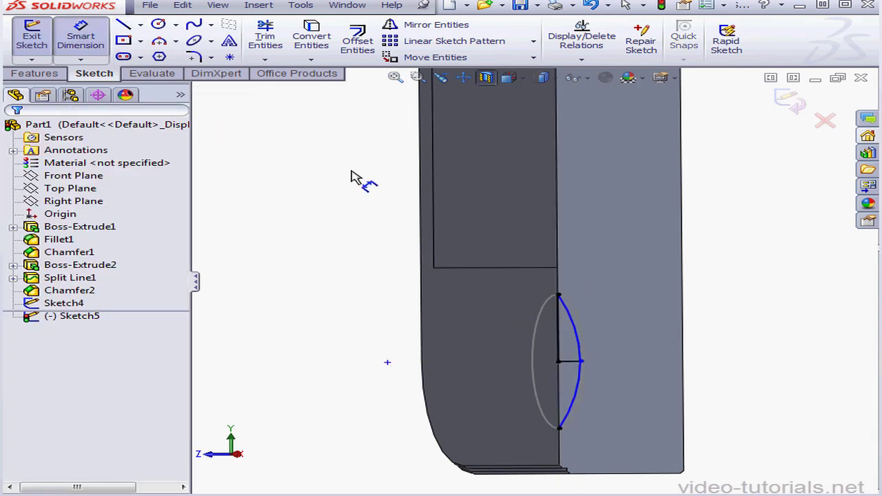
pyautogui.click(572, 373)
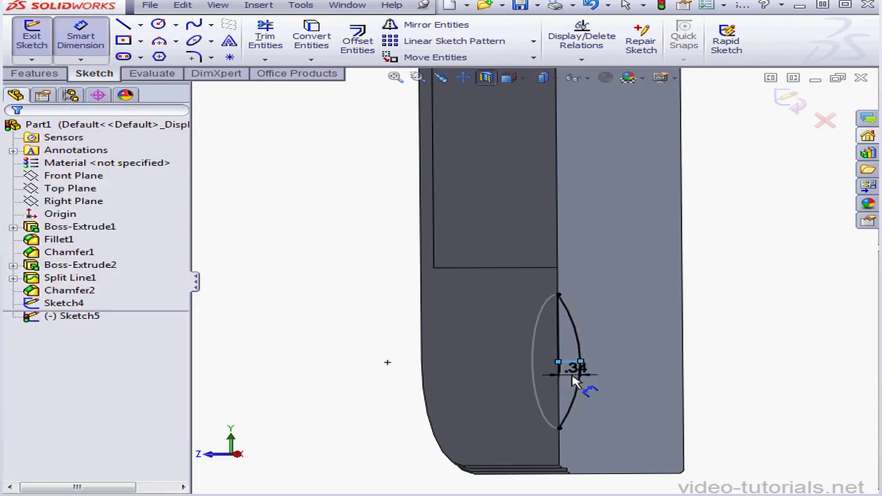
pyautogui.click(600, 384)
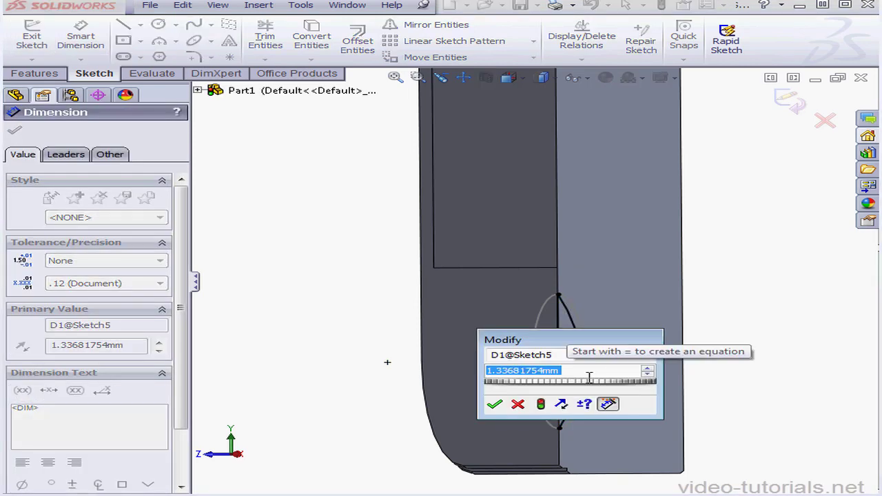
pyautogui.write('.9')
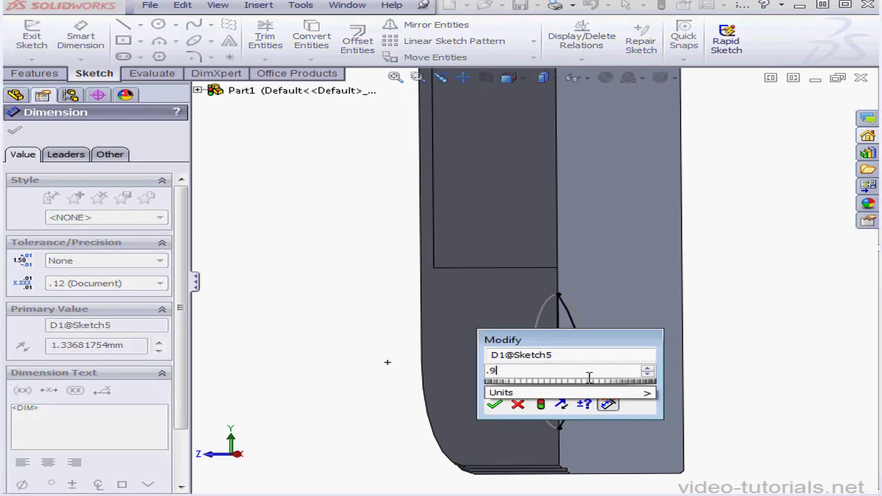
pyautogui.click(494, 404)
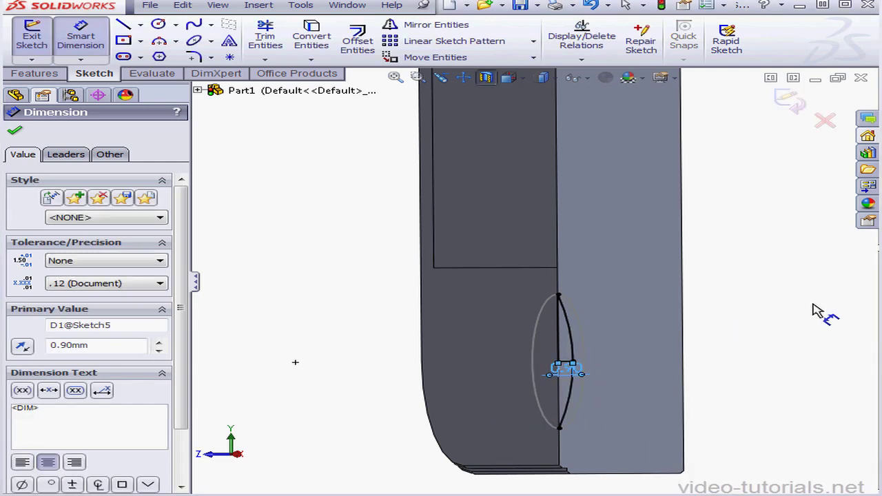
pyautogui.click(792, 103)
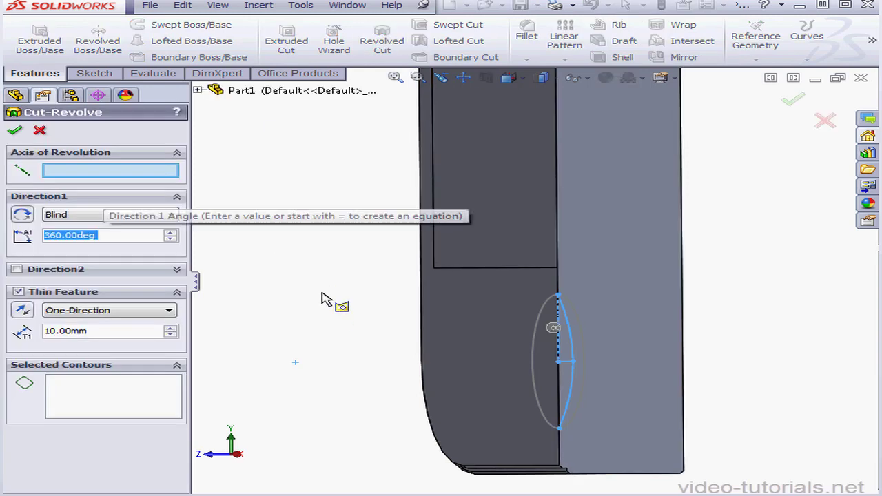
# Cut-revolve the upper half of the arc profile 360 degrees about the short horizontal line, with Thin Feature turned off.
pyautogui.click(565, 369)
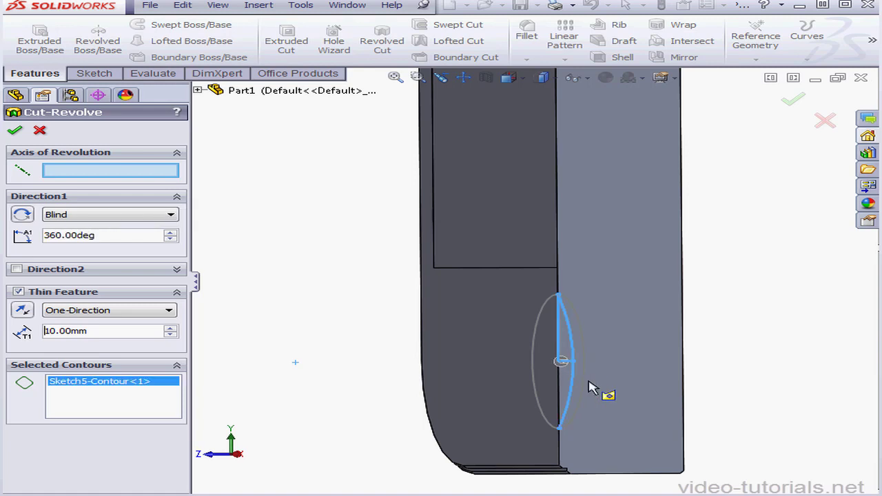
pyautogui.click(18, 292)
pyautogui.rightClick(122, 337)
pyautogui.click(167, 347)
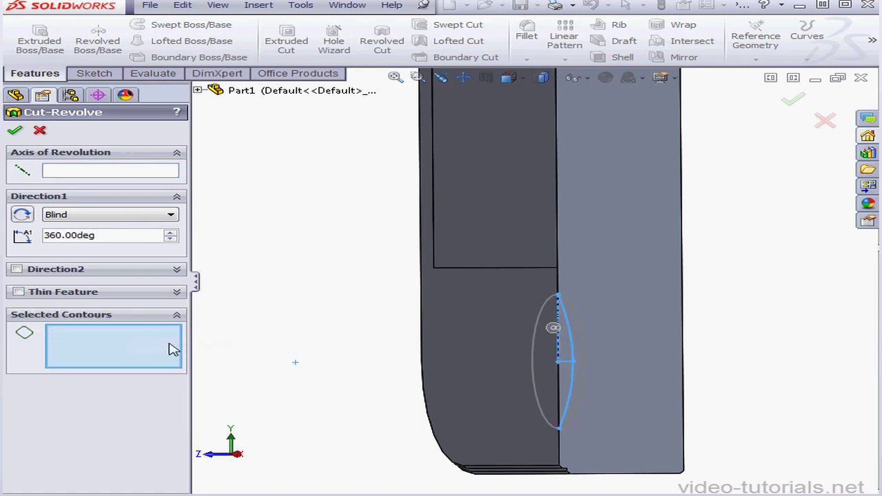
pyautogui.click(123, 172)
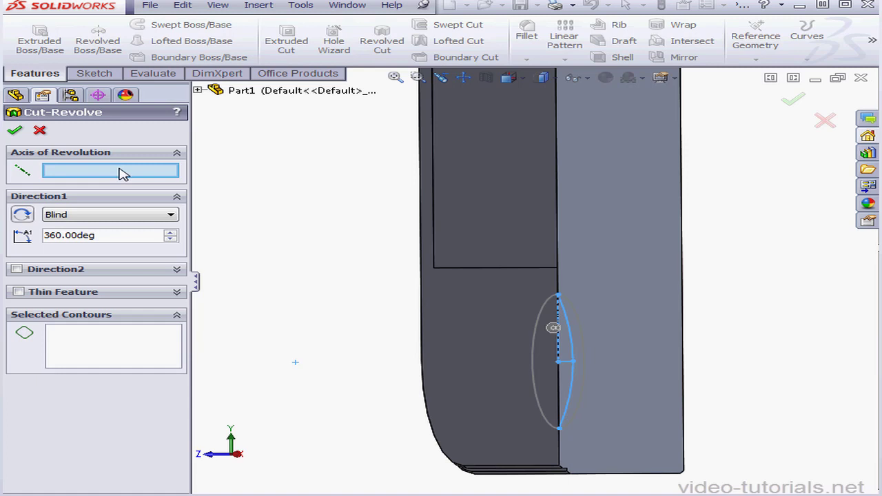
pyautogui.click(566, 368)
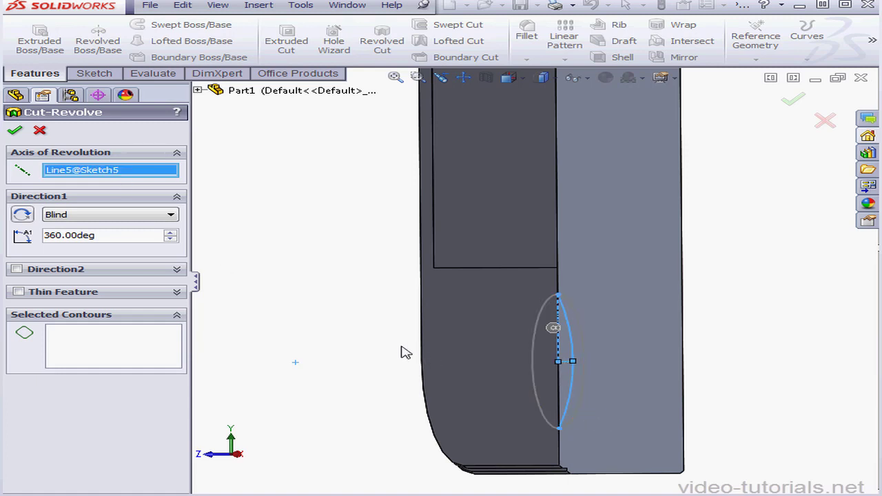
pyautogui.click(118, 340)
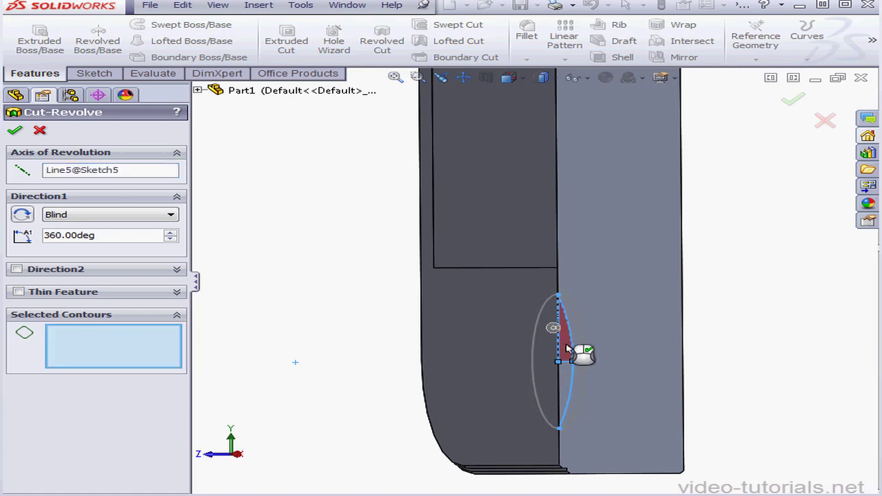
pyautogui.click(585, 353)
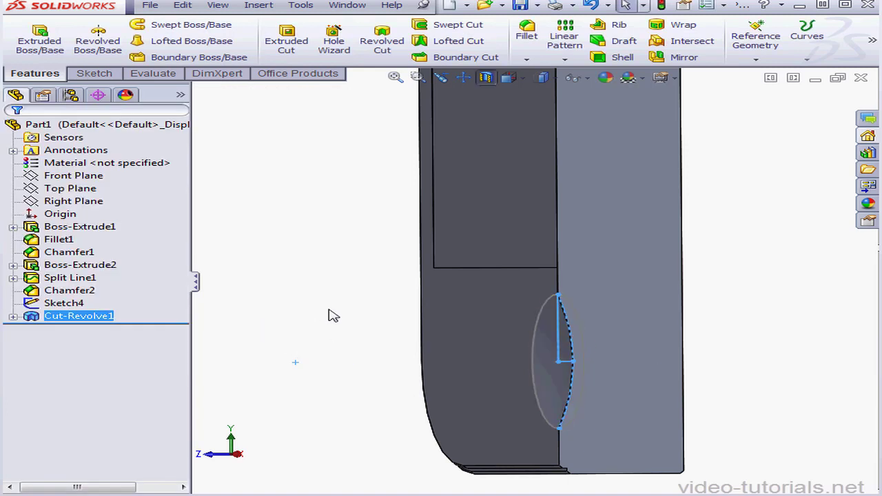
# Start a sketch on the front face around the home button, view it straight on and turn off the section view.
pyautogui.rightClick(491, 388)
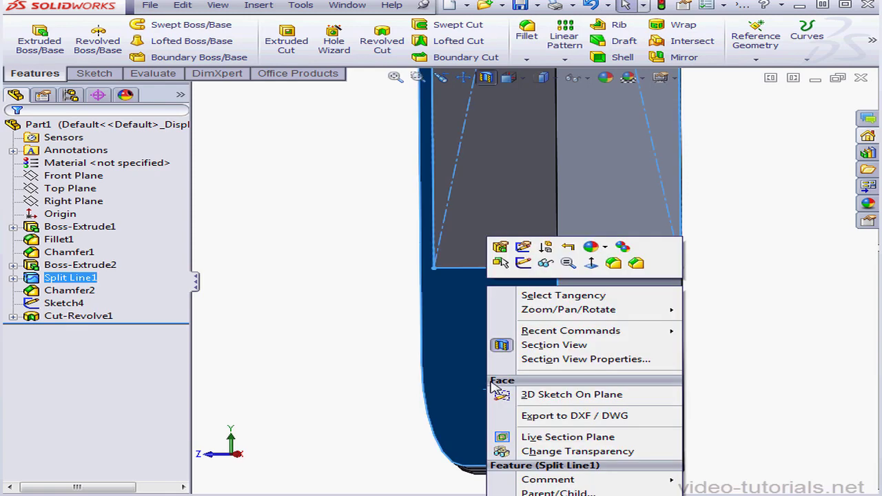
pyautogui.click(523, 262)
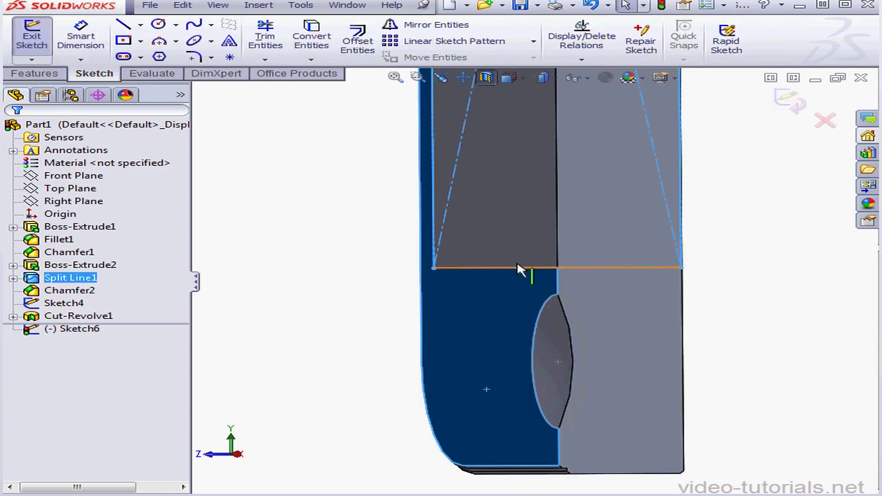
pyautogui.click(508, 77)
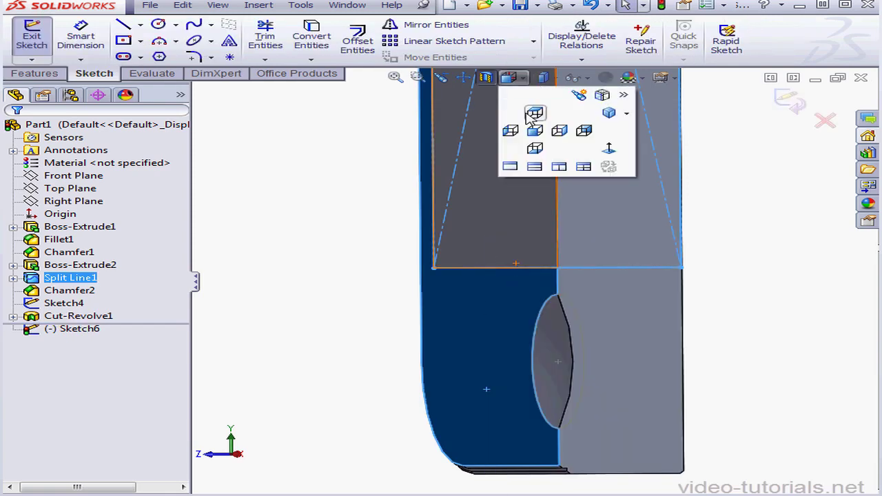
pyautogui.click(609, 153)
pyautogui.scroll(-5, 531, 453)
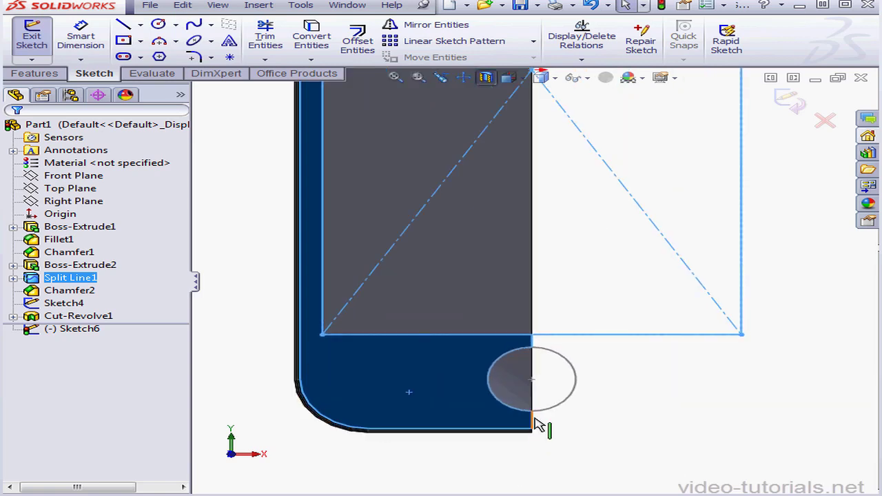
pyautogui.rightClick(666, 330)
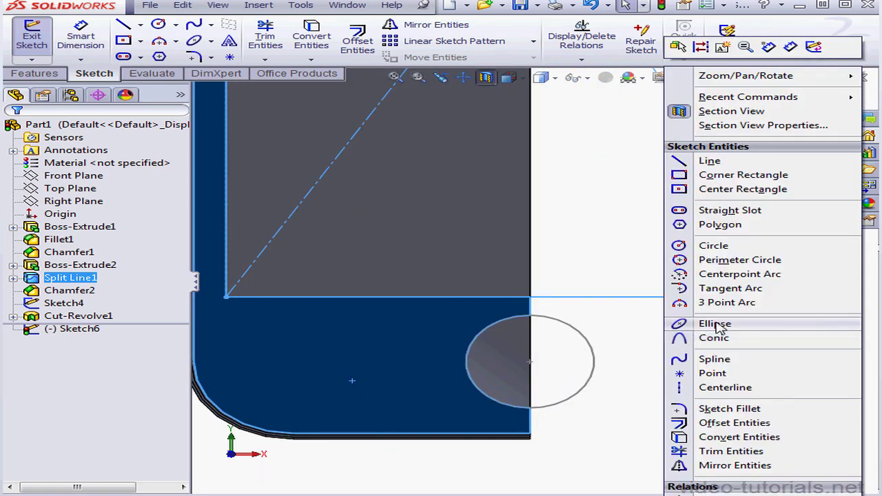
pyautogui.click(717, 112)
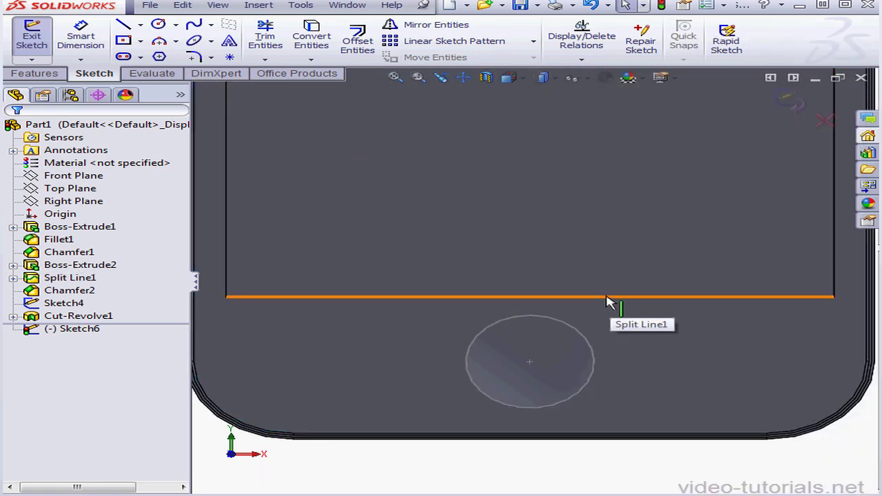
# Sketch a center rectangle about 5.5 mm wide, centred on the home button recess.
pyautogui.click(122, 41)
pyautogui.click(530, 361)
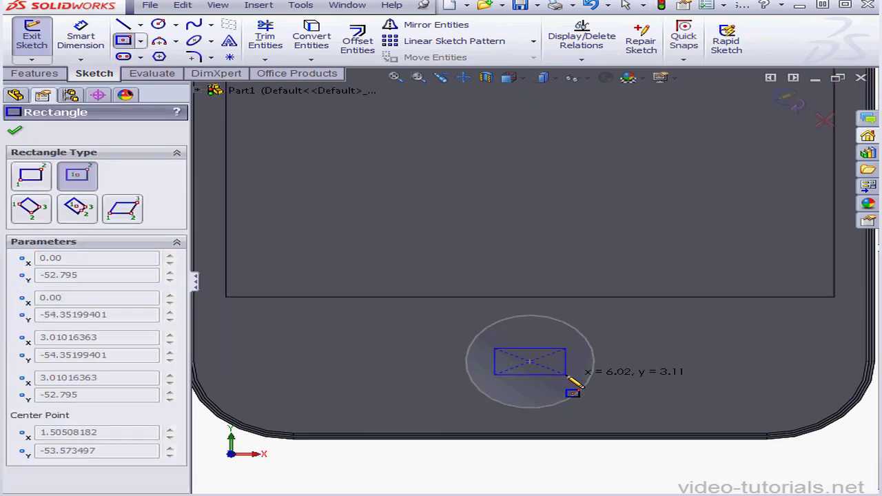
pyautogui.click(563, 384)
pyautogui.rightClick(575, 374)
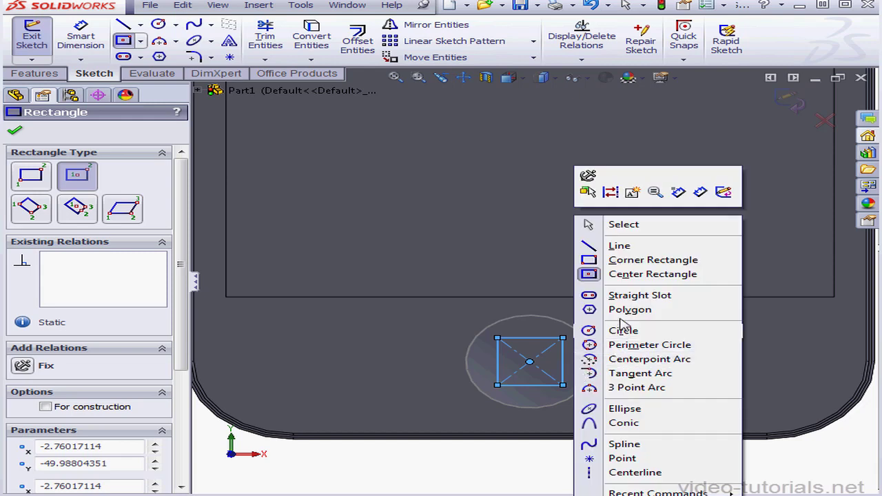
pyautogui.click(620, 225)
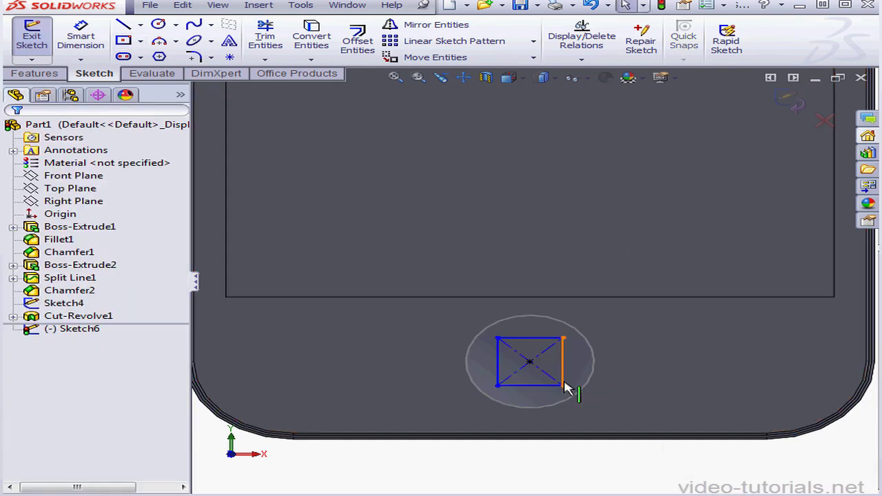
# Make the rectangle's vertical and horizontal sides equal in length.
pyautogui.click(564, 381)
pyautogui.keyDown('ctrl'); pyautogui.click(548, 386); pyautogui.keyUp('ctrl')
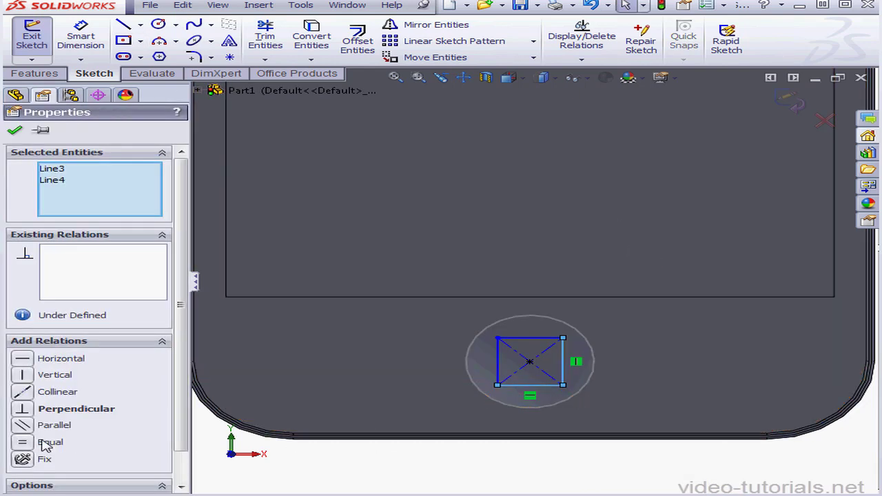
pyautogui.click(22, 443)
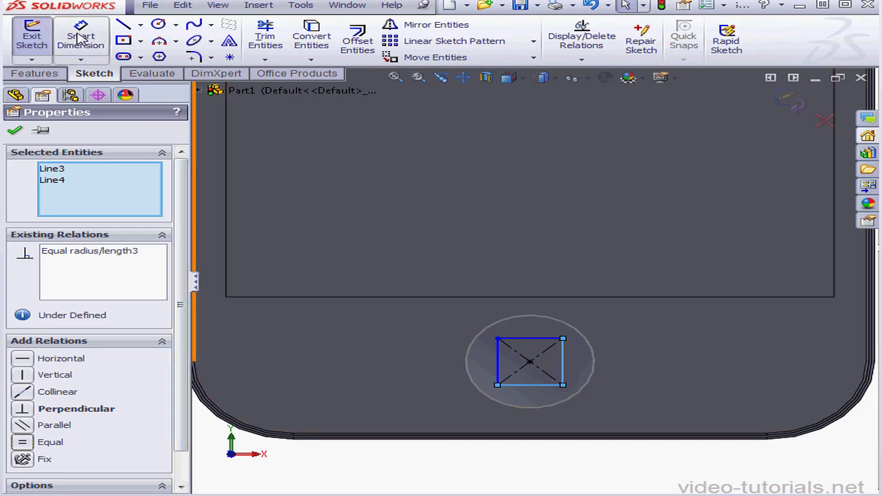
# Dimension the square's lower side at 4.3 mm.
pyautogui.click(81, 38)
pyautogui.click(543, 393)
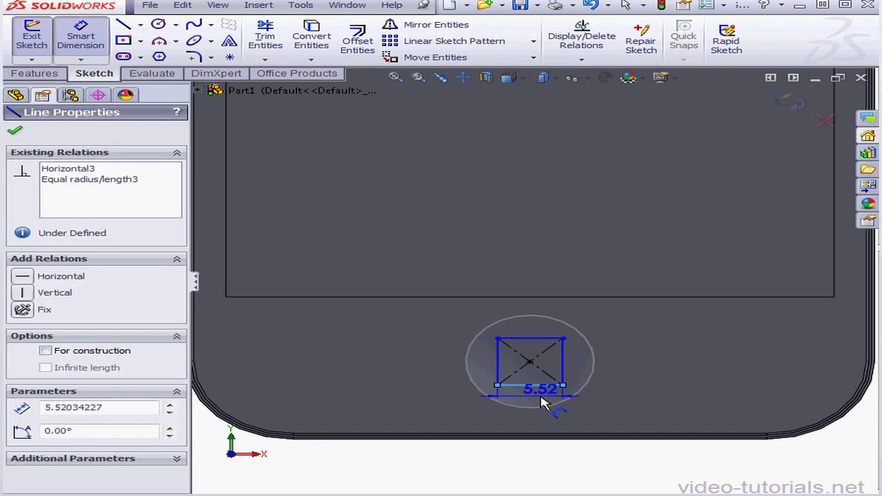
pyautogui.click(555, 406)
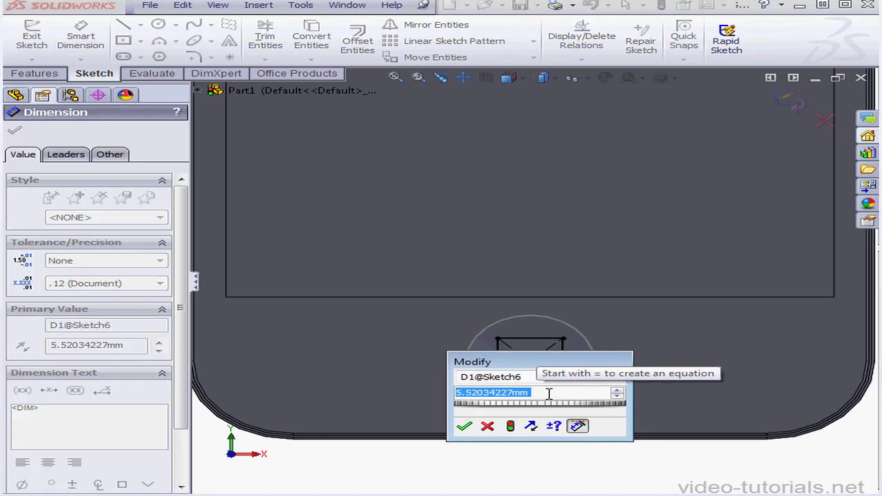
pyautogui.write('4.')
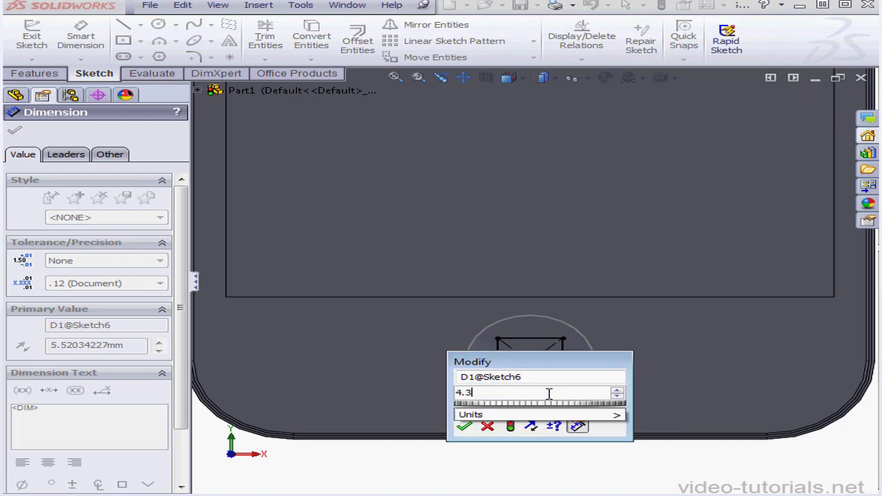
pyautogui.write('3')
pyautogui.click(464, 427)
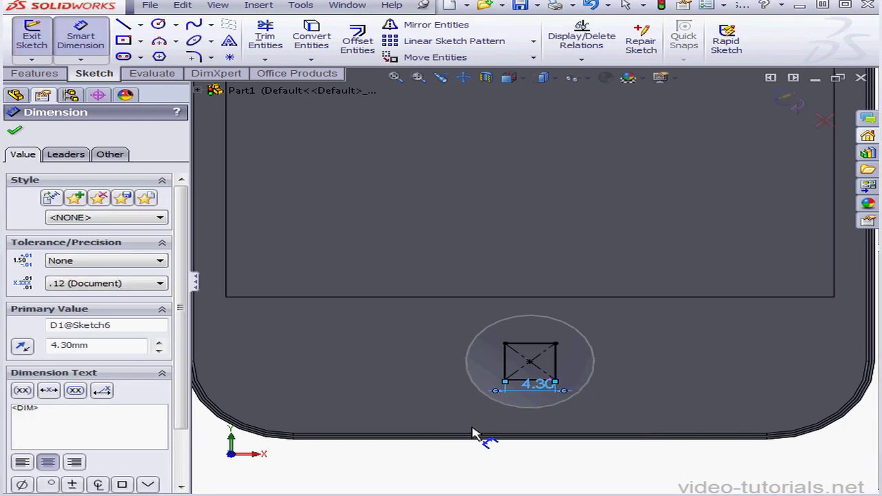
# Round all four corners of the 4.3 mm square with 1 mm sketch fillets, accepting that geometry may move.
pyautogui.scroll(-5, 539, 365)
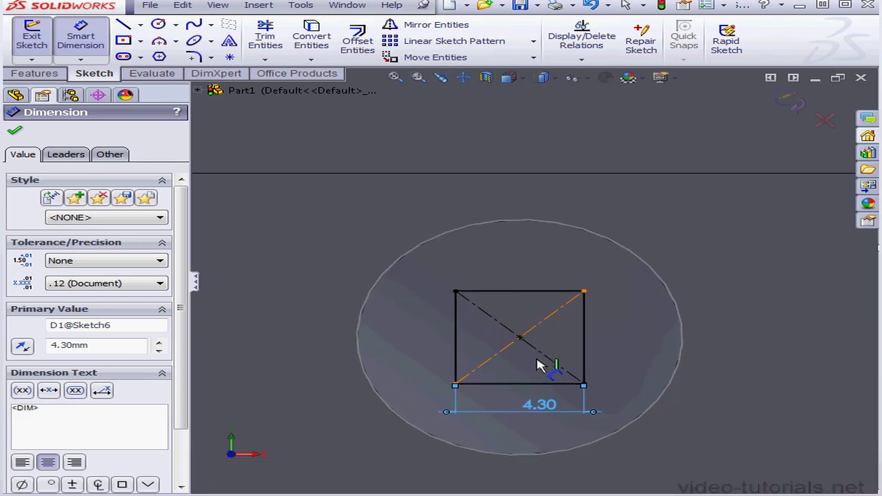
pyautogui.click(194, 56)
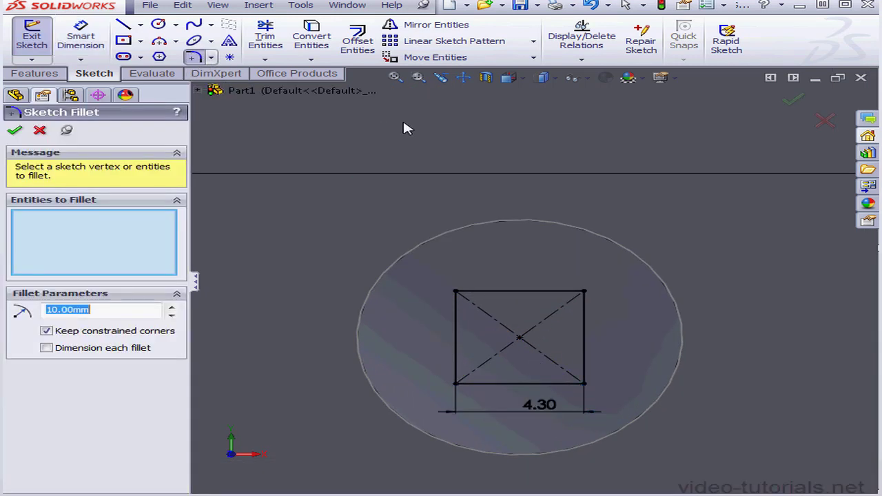
pyautogui.write('1')
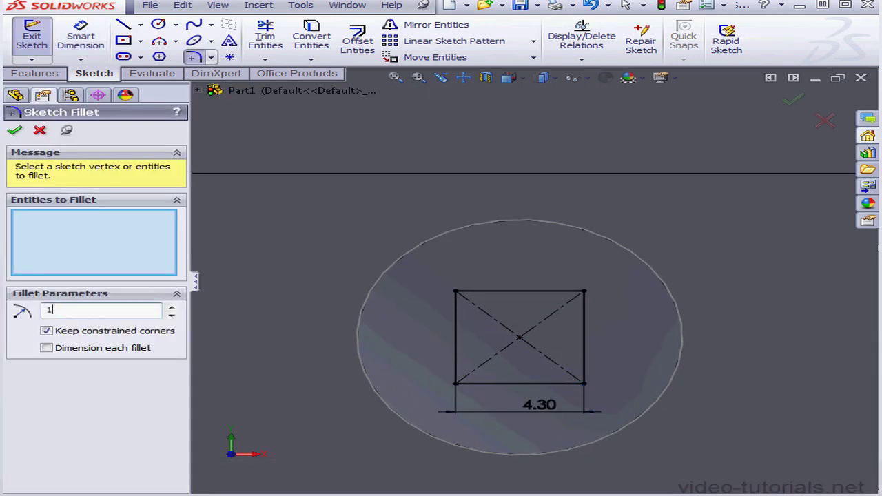
pyautogui.click(586, 292)
pyautogui.press('Return')
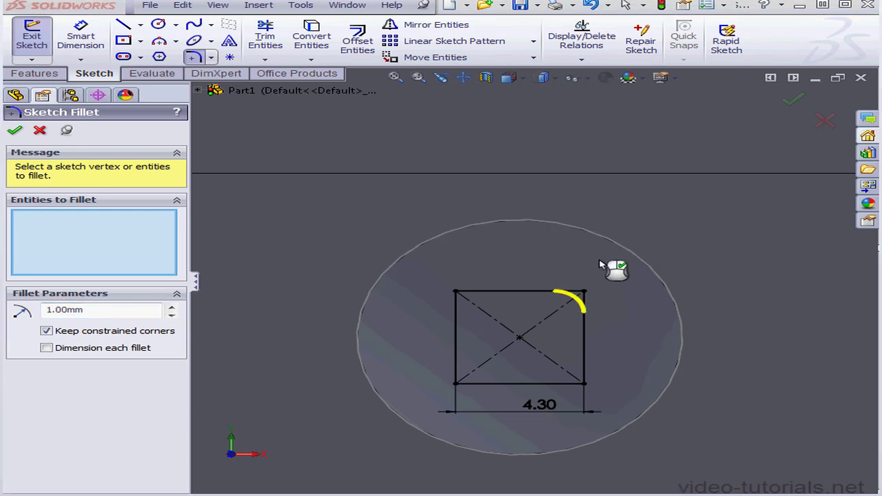
pyautogui.click(585, 384)
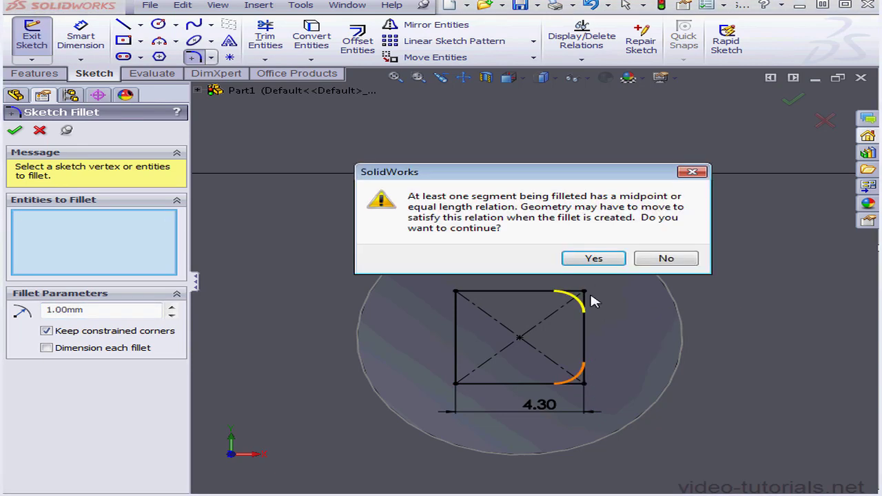
pyautogui.click(591, 256)
pyautogui.click(456, 291)
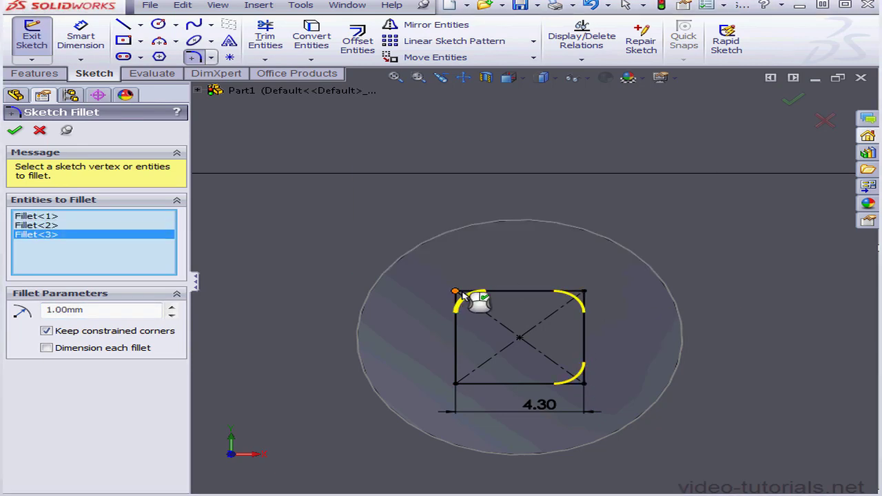
pyautogui.click(455, 384)
pyautogui.click(593, 259)
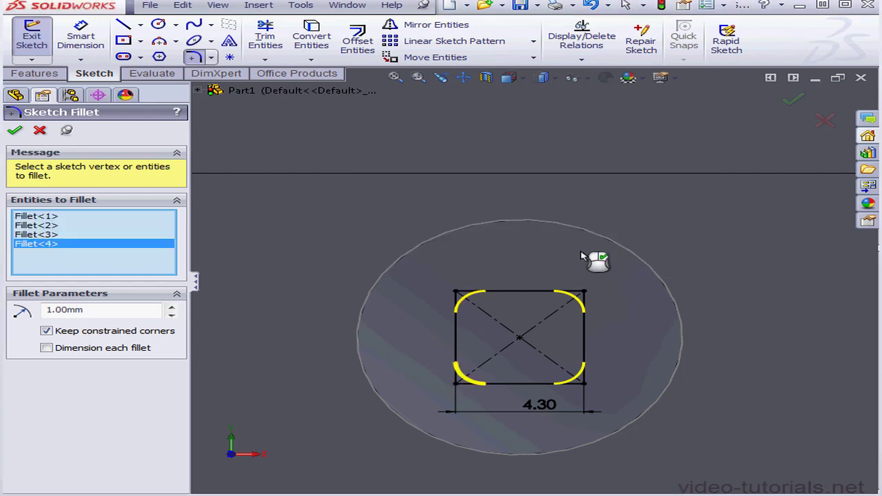
pyautogui.click(16, 133)
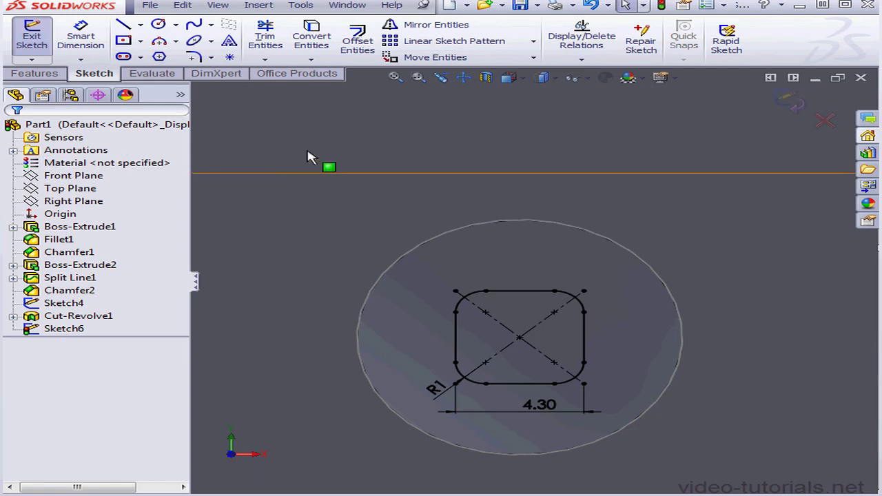
# Offset the whole rounded-square outline inward by 0.25 mm.
pyautogui.click(341, 46)
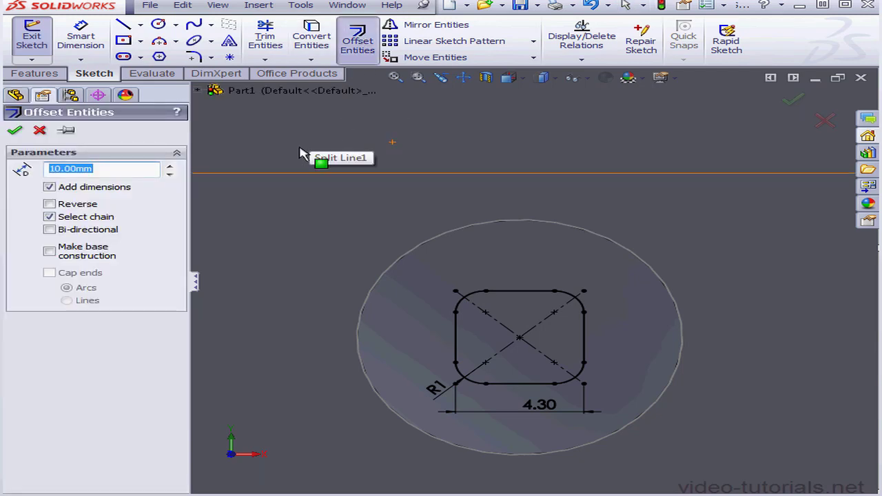
pyautogui.click(586, 342)
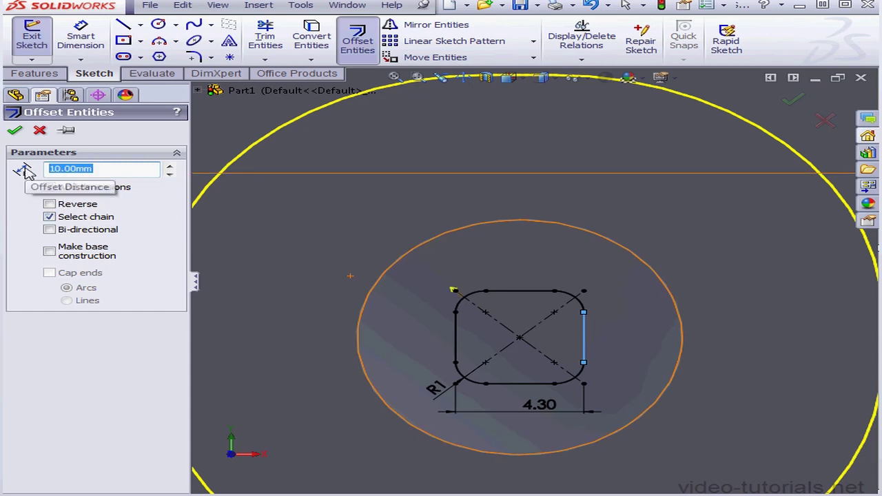
pyautogui.write('.')
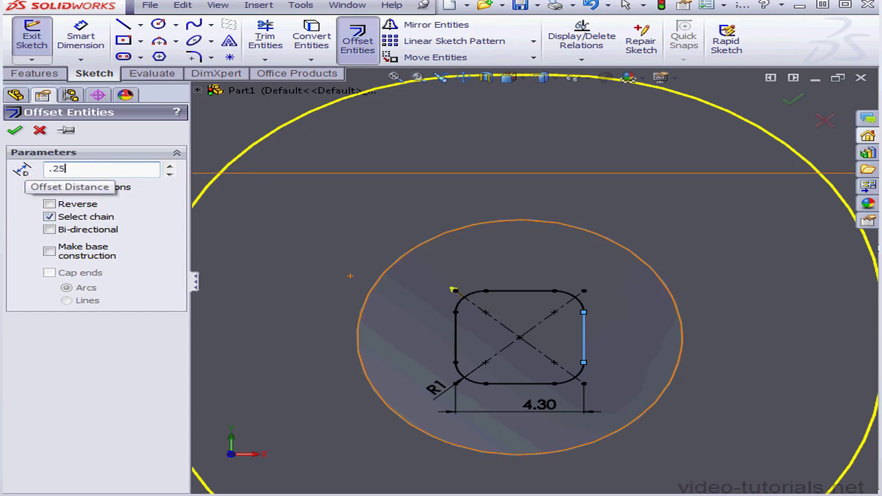
pyautogui.write('25')
pyautogui.press('Return')
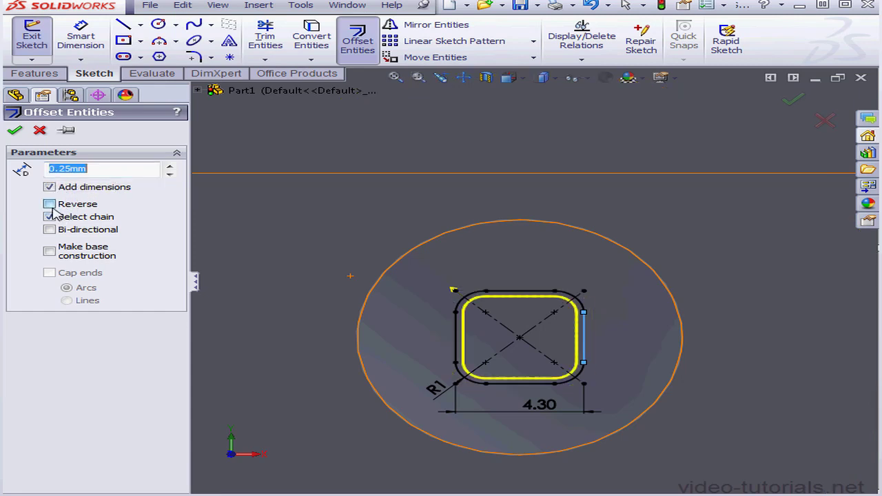
pyautogui.click(14, 131)
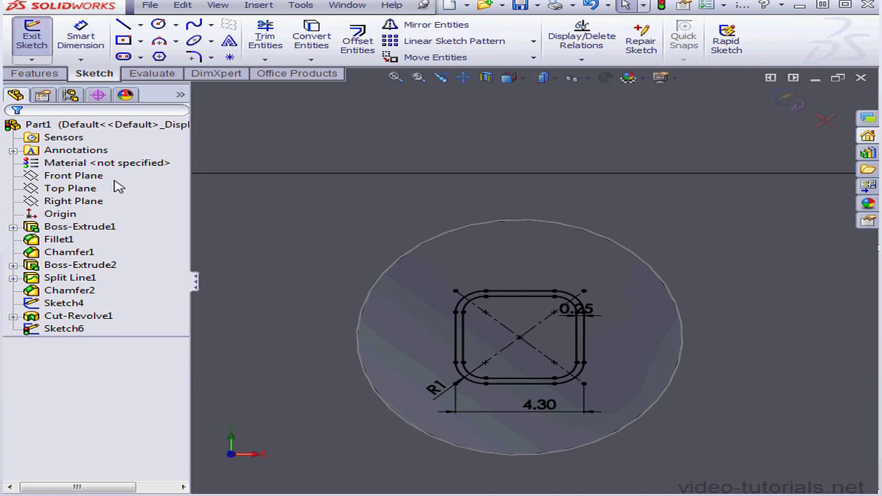
# Close the sketch and project both rounded squares as a split line onto the concave home button face.
pyautogui.click(793, 102)
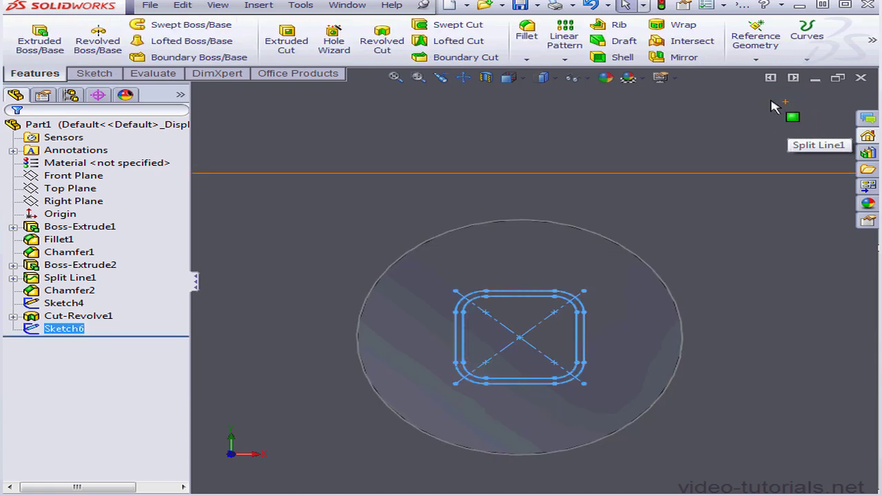
pyautogui.click(807, 34)
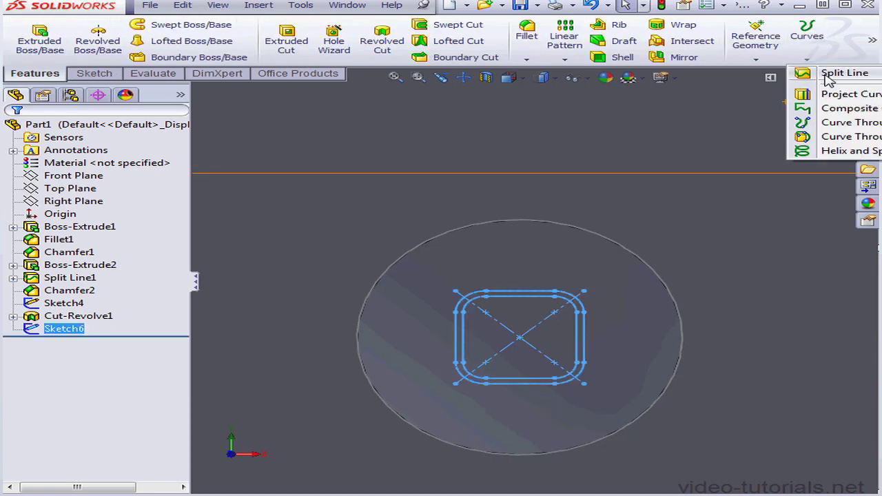
pyautogui.click(829, 76)
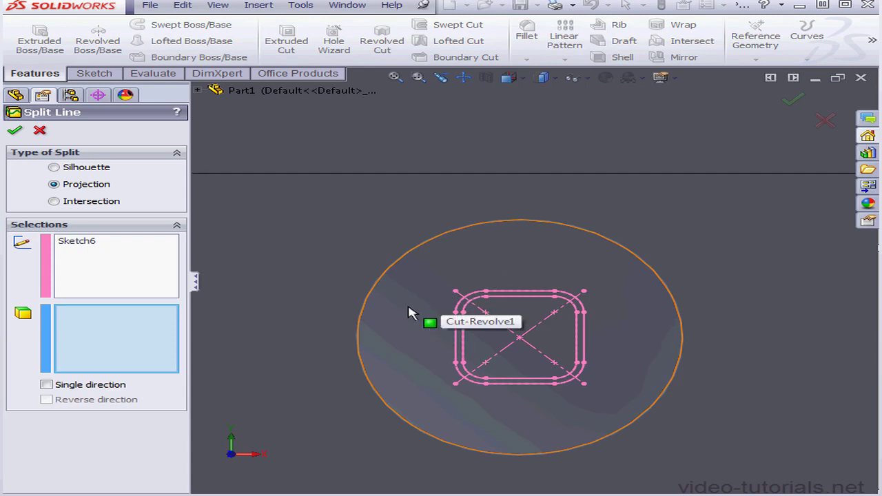
pyautogui.click(408, 307)
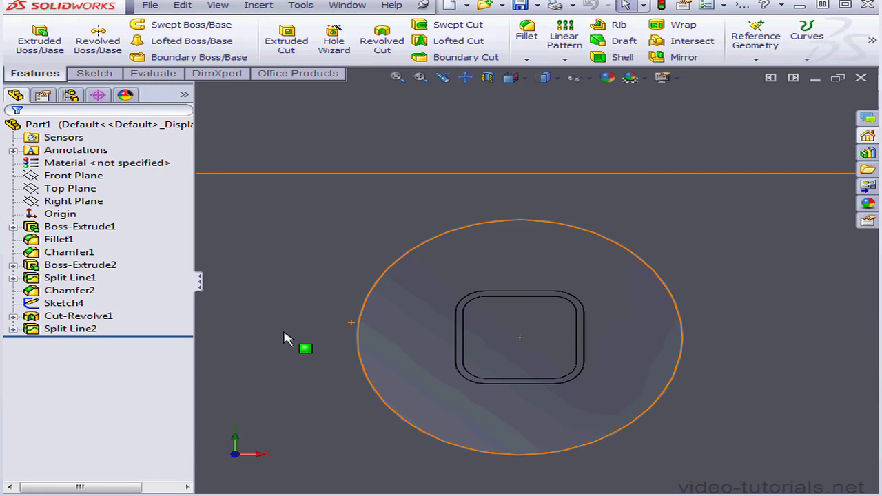
# Start a sketch on the front face surrounding the screen area and view its upper end straight on.
pyautogui.click(524, 80)
pyautogui.click(611, 112)
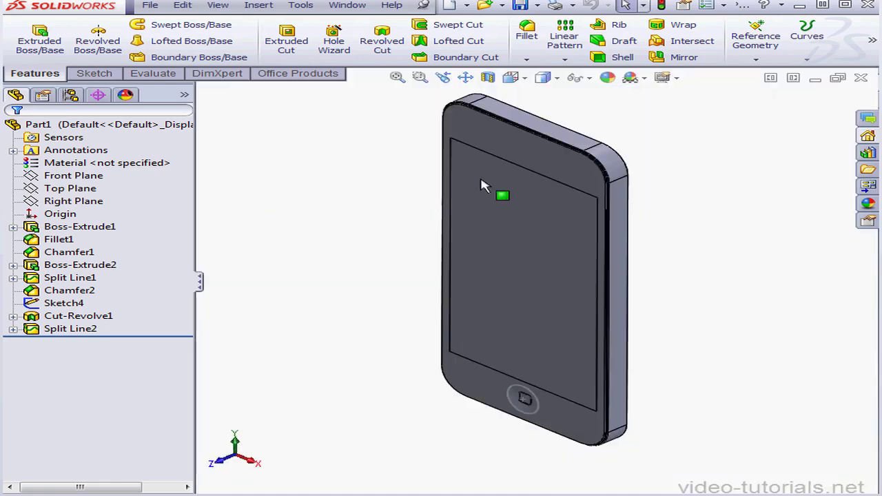
pyautogui.rightClick(548, 182)
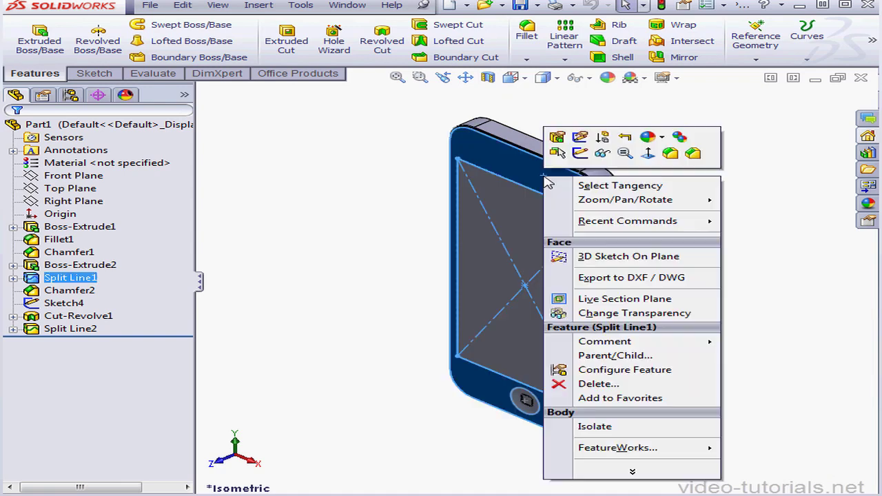
pyautogui.click(580, 154)
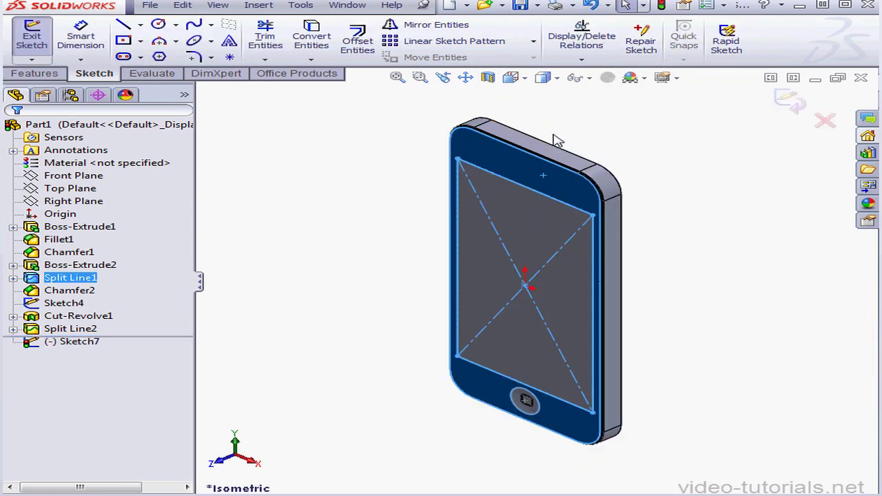
pyautogui.click(524, 79)
pyautogui.click(618, 155)
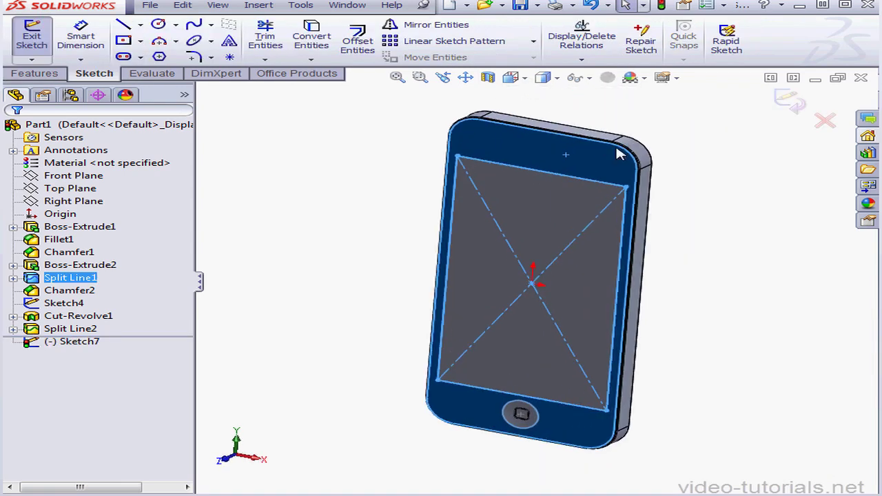
pyautogui.scroll(-5, 555, 132)
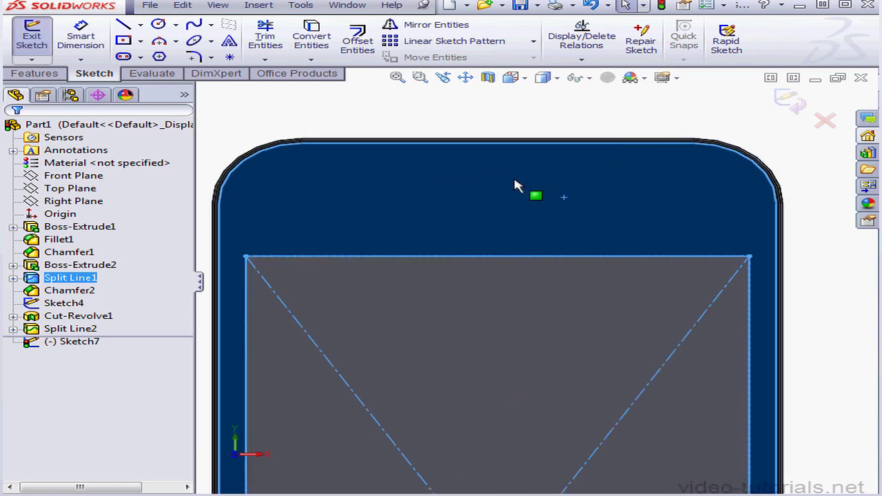
# Sketch a horizontal centerline about 14 mm long between the screen area and the phone's upper edge.
pyautogui.click(140, 24)
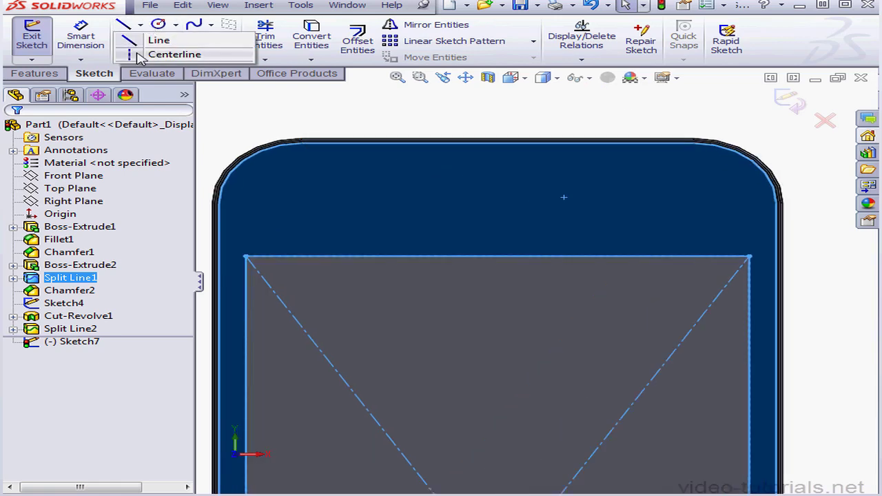
pyautogui.click(141, 55)
pyautogui.click(377, 207)
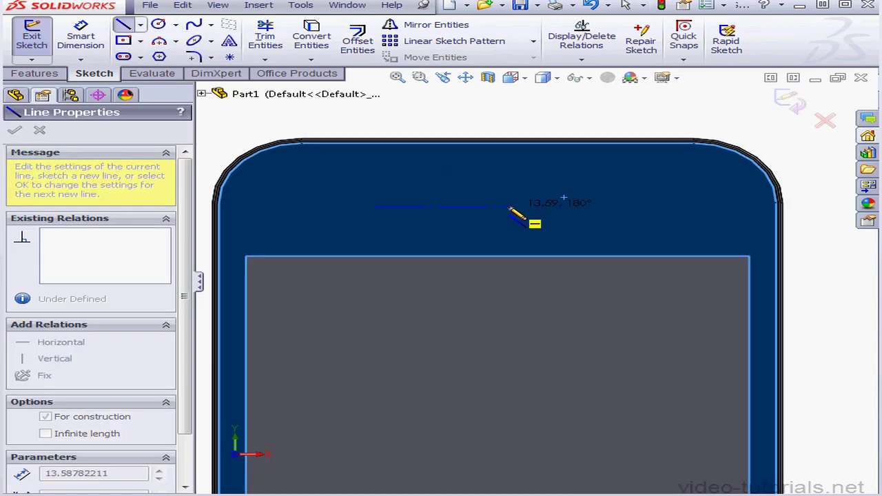
pyautogui.click(507, 207)
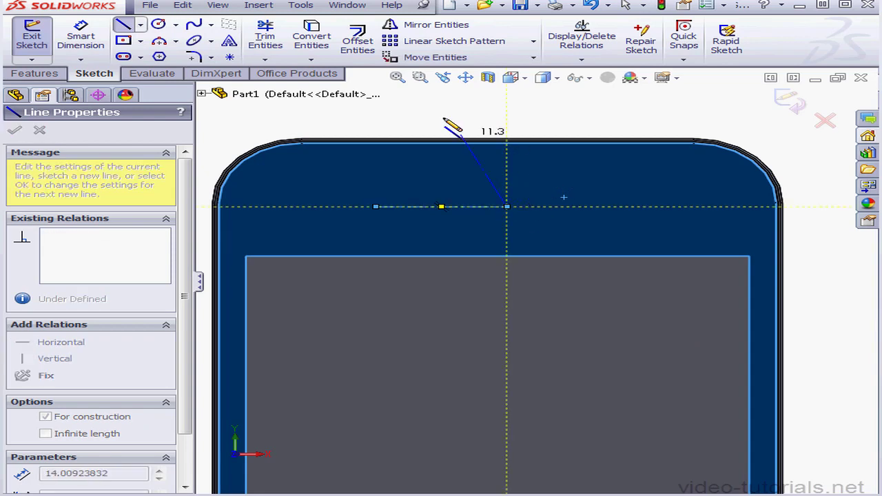
# Offset the centerline 0.55 mm bi-directionally with arc end caps to form a thin slot.
pyautogui.click(357, 40)
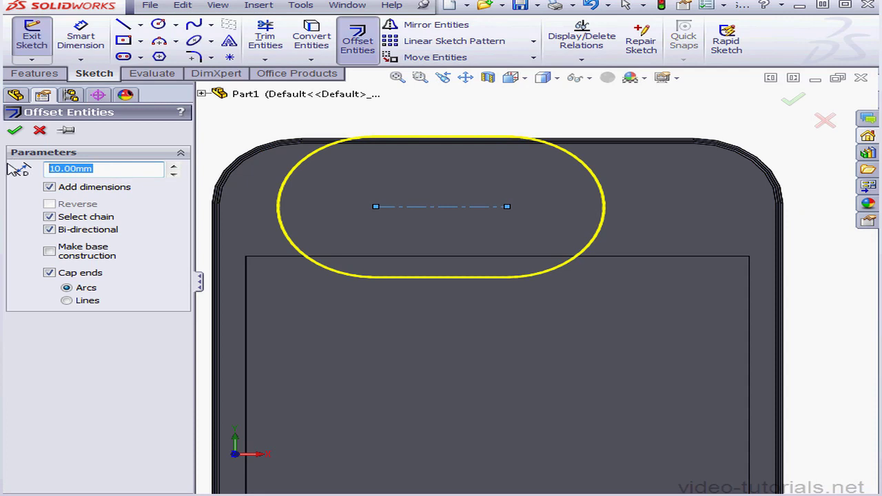
pyautogui.write('.')
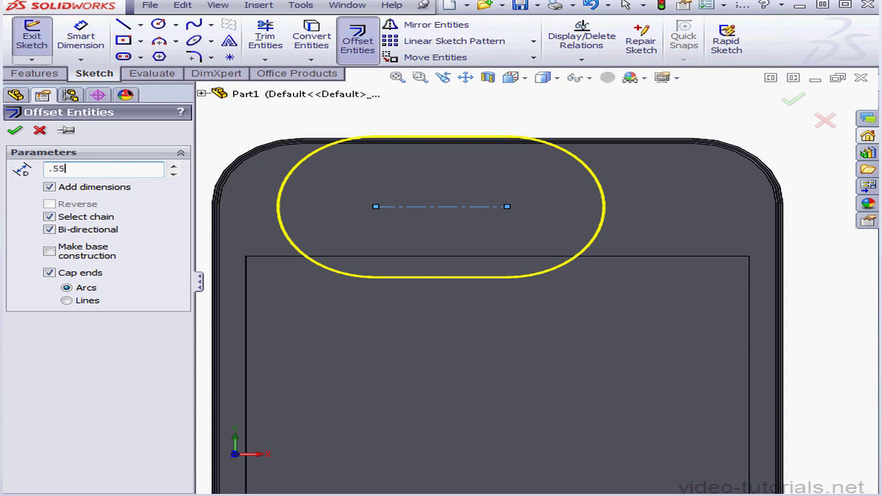
pyautogui.write('55')
pyautogui.press('Return')
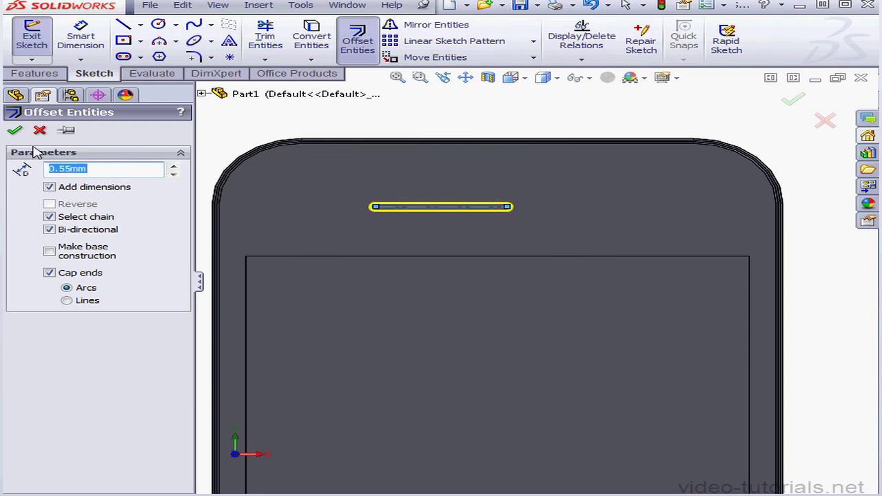
pyautogui.click(15, 131)
pyautogui.click(102, 150)
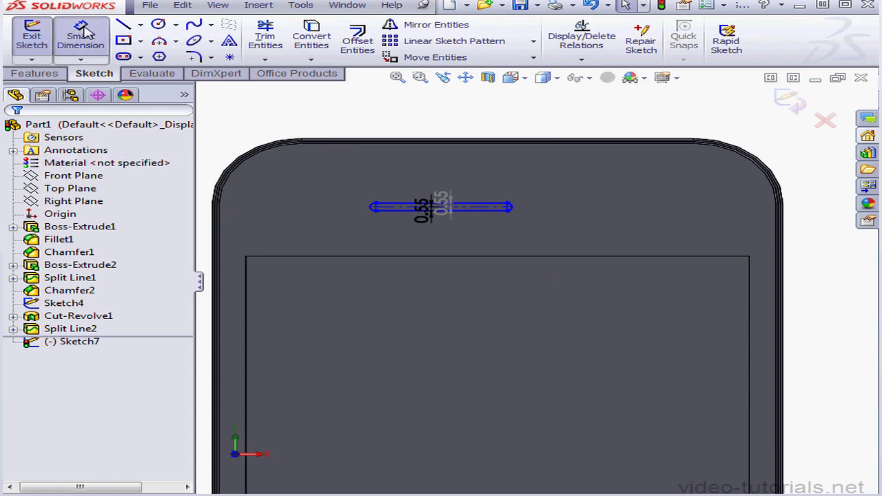
# Dimension the horizontal distance from the body's right side edge to the slot's right end arc.
pyautogui.click(79, 38)
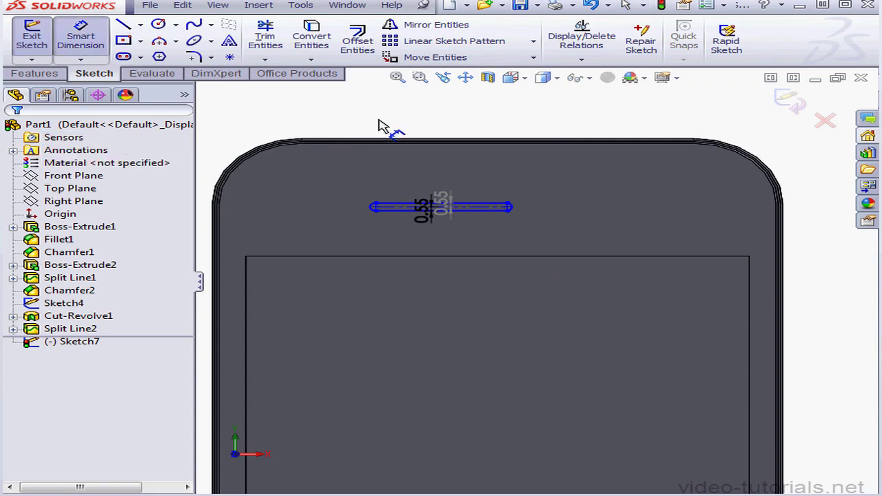
pyautogui.click(783, 226)
pyautogui.click(508, 207)
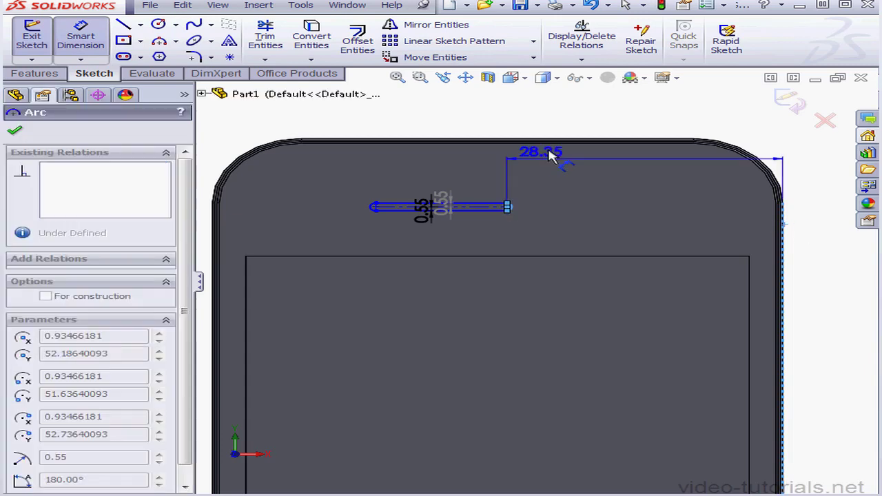
pyautogui.click(589, 131)
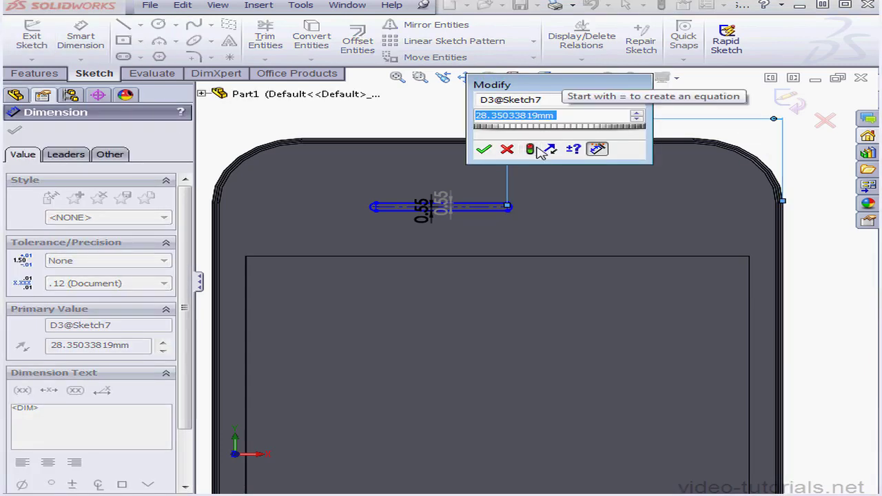
pyautogui.click(486, 149)
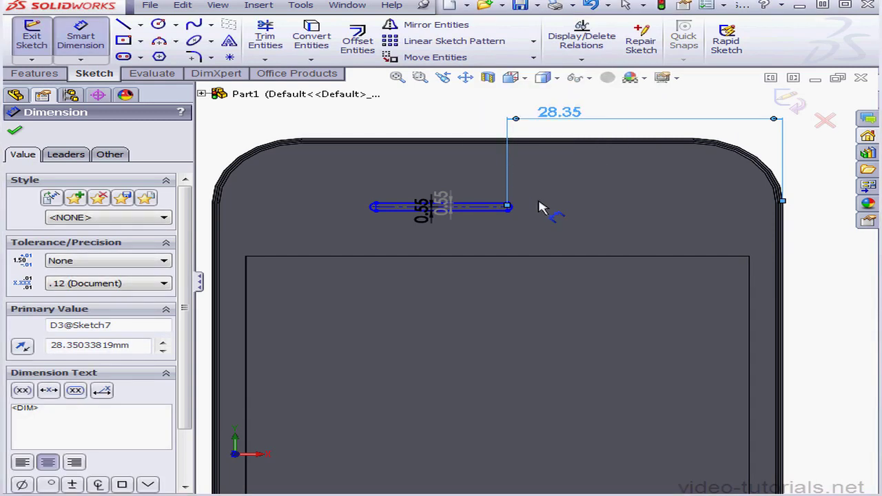
# Reattach the horizontal dimension from the end arc's center to the outermost point of that arc.
pyautogui.scroll(-5, 528, 213)
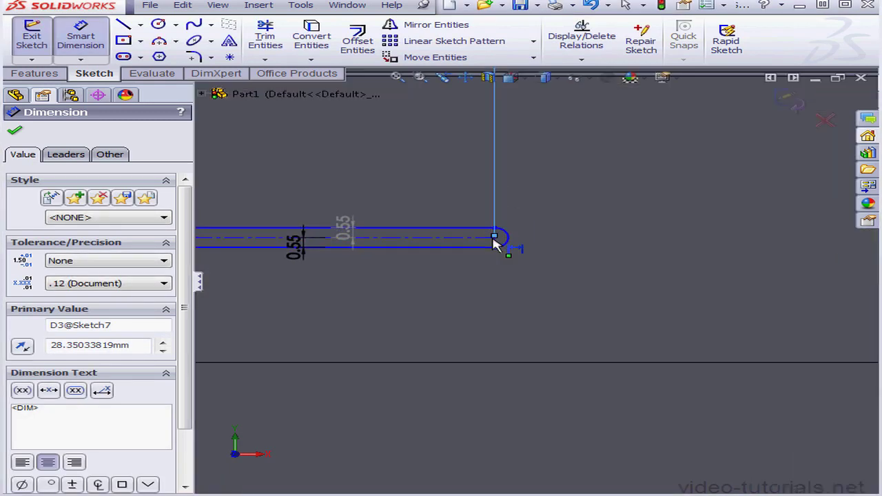
pyautogui.moveTo(494, 237)
pyautogui.mouseDown()
pyautogui.moveTo(520, 236)
pyautogui.moveTo(509, 236)
pyautogui.moveTo(514, 243)
pyautogui.mouseUp()
pyautogui.scroll(2, 543, 246)
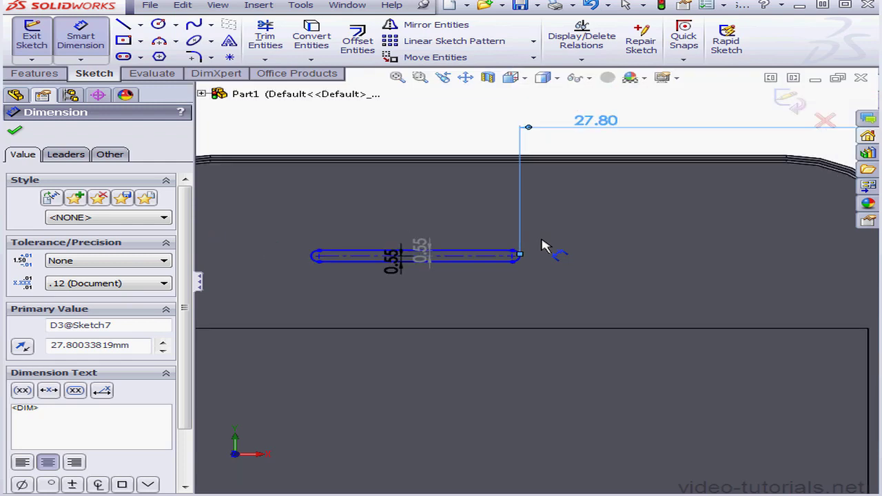
# Set the horizontal distance between the body's right side edge and the slot's right end arc to 23.88 mm.
pyautogui.doubleClick(611, 122)
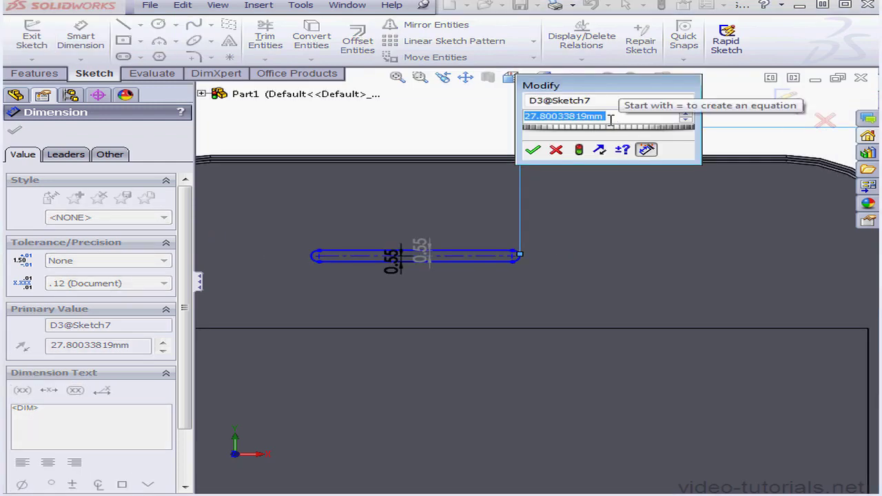
pyautogui.write('23')
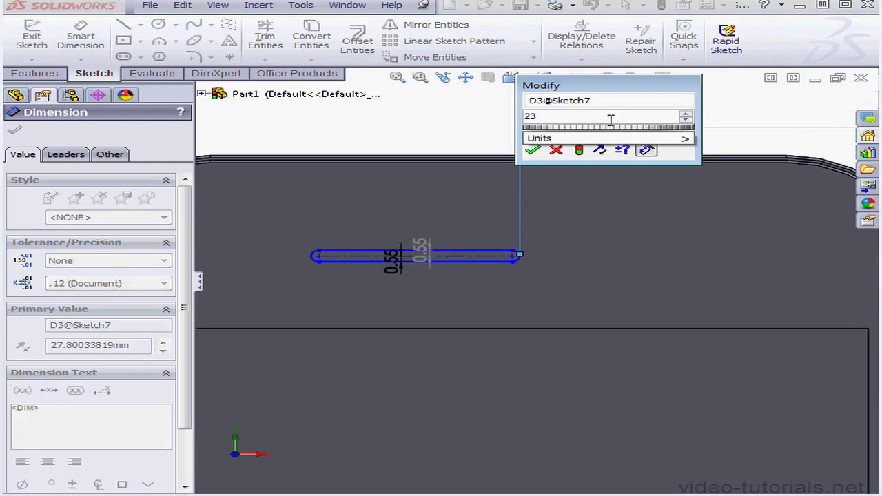
pyautogui.write('..')
pyautogui.press('BackSpace')
pyautogui.write('8')
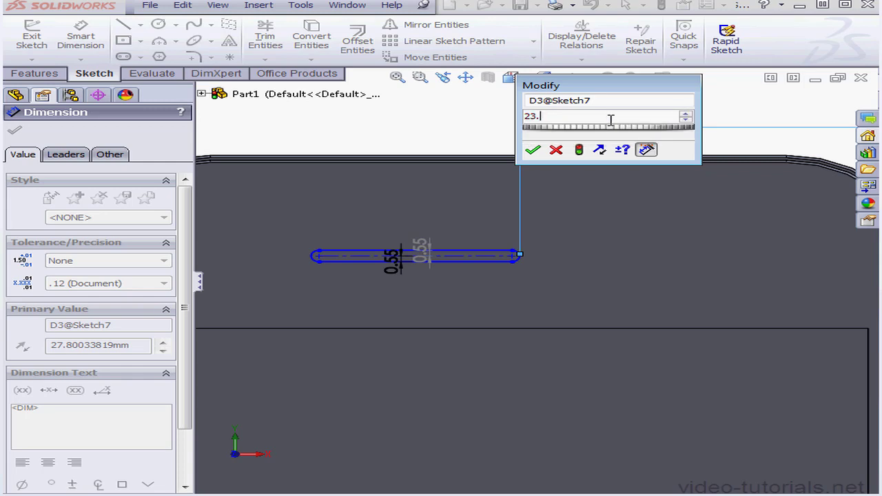
pyautogui.write('8')
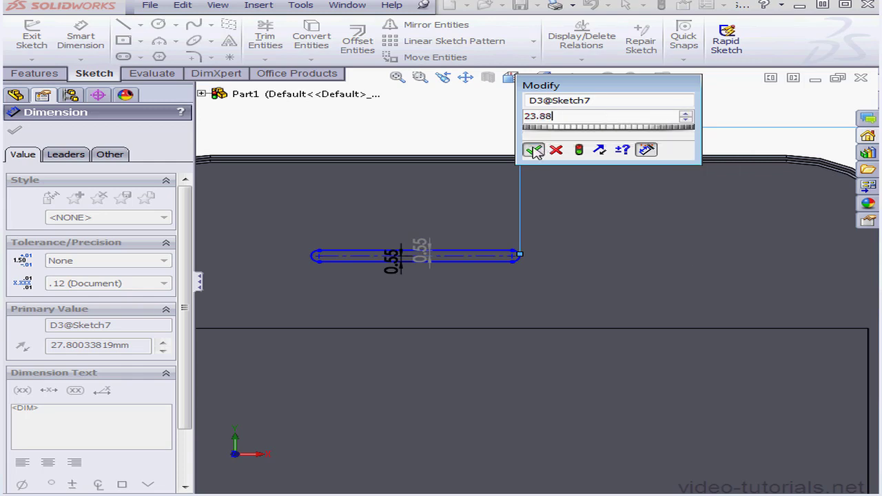
pyautogui.press('Return')
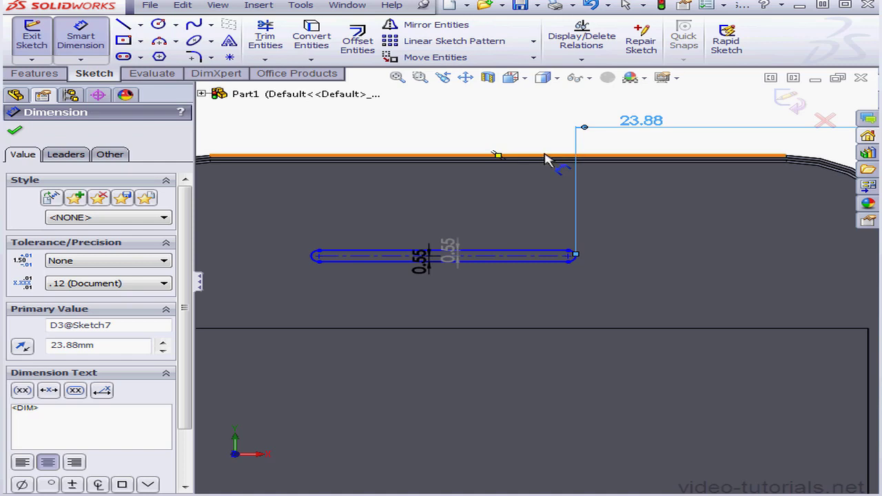
# Dimension the slot's centerline 10.75 mm below the body's upper edge.
pyautogui.click(549, 157)
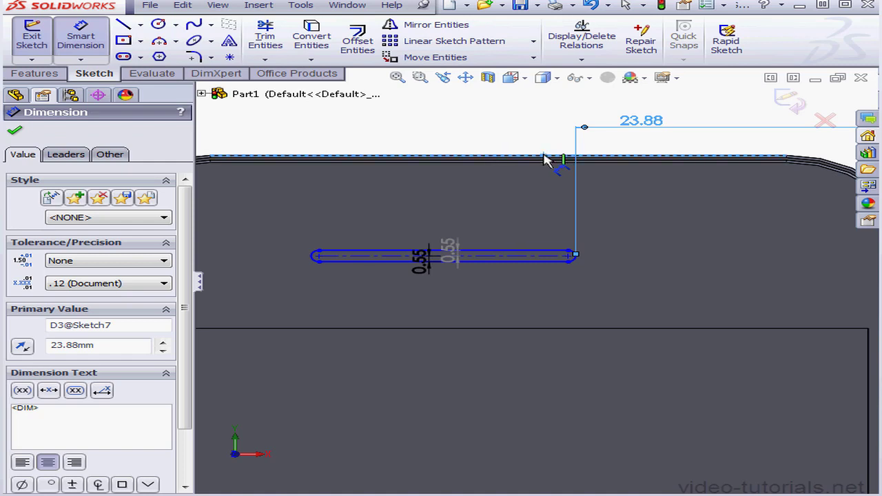
pyautogui.click(548, 248)
pyautogui.click(566, 225)
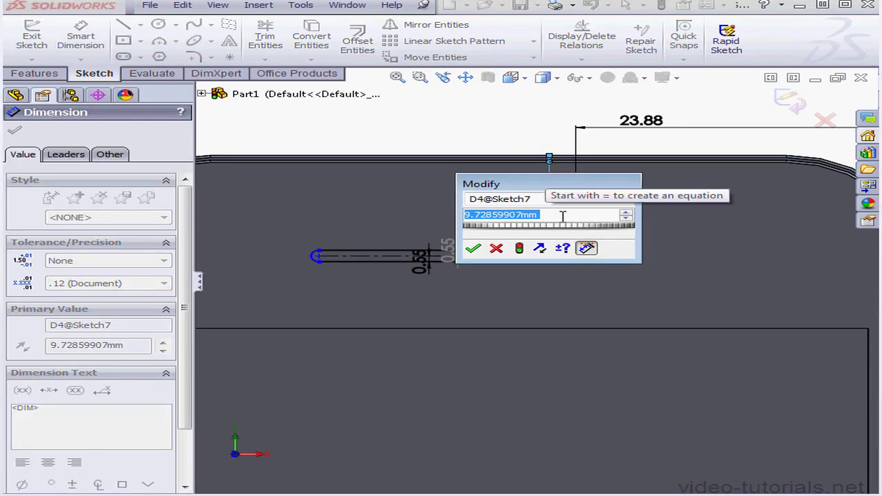
pyautogui.write('10.75')
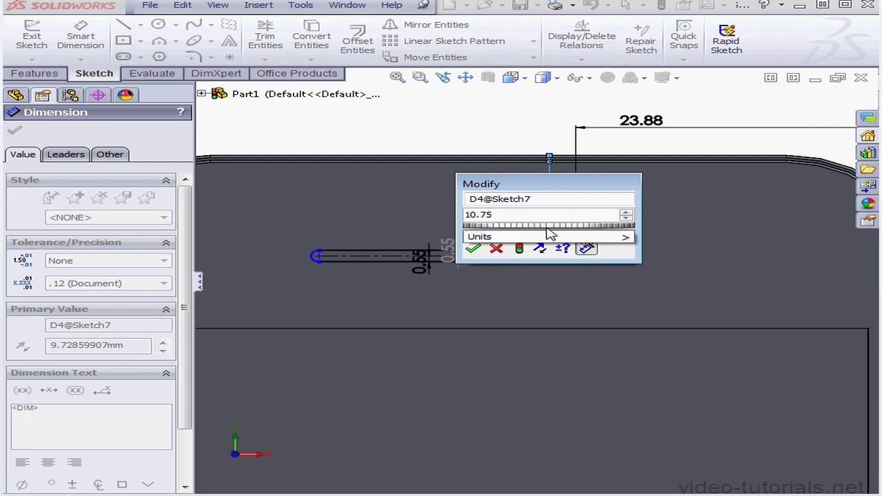
pyautogui.click(473, 248)
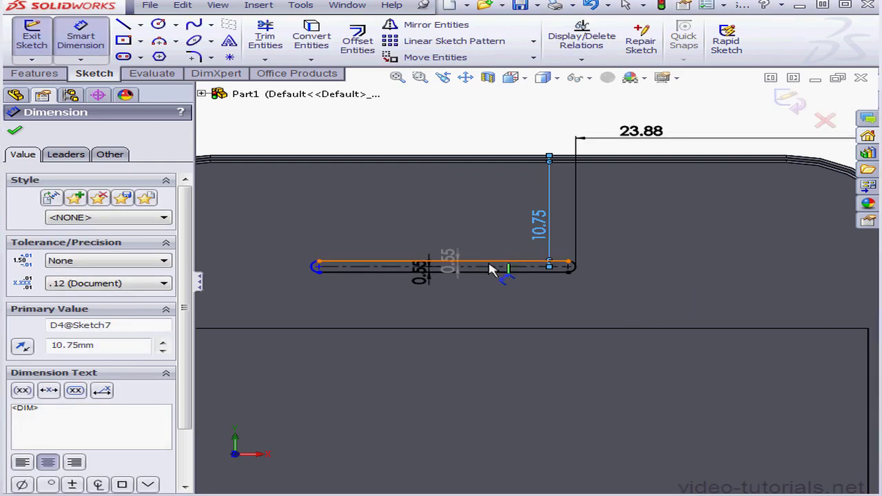
# Dimension the slot's centerline length as 9.6 mm.
pyautogui.click(490, 268)
pyautogui.click(514, 300)
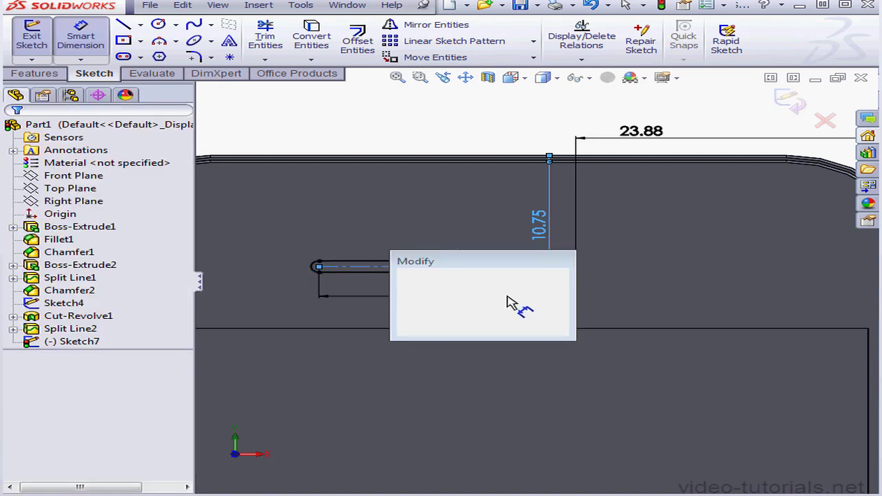
pyautogui.write('9.6')
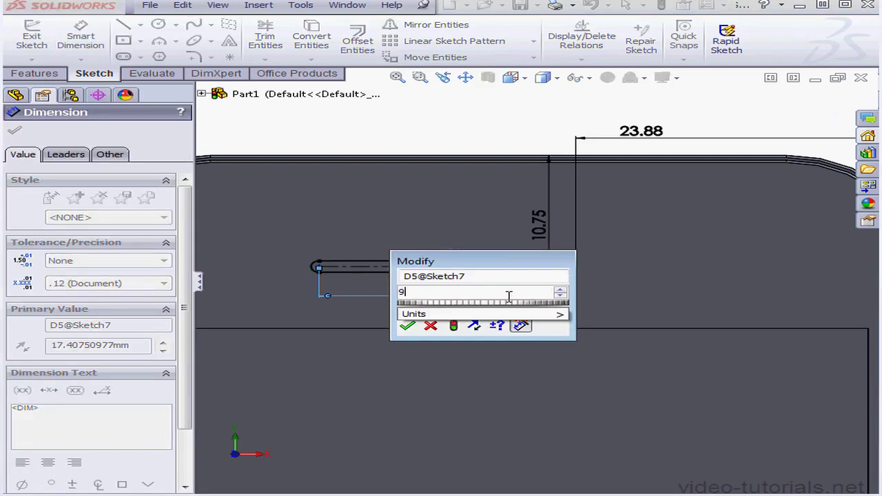
pyautogui.click(406, 325)
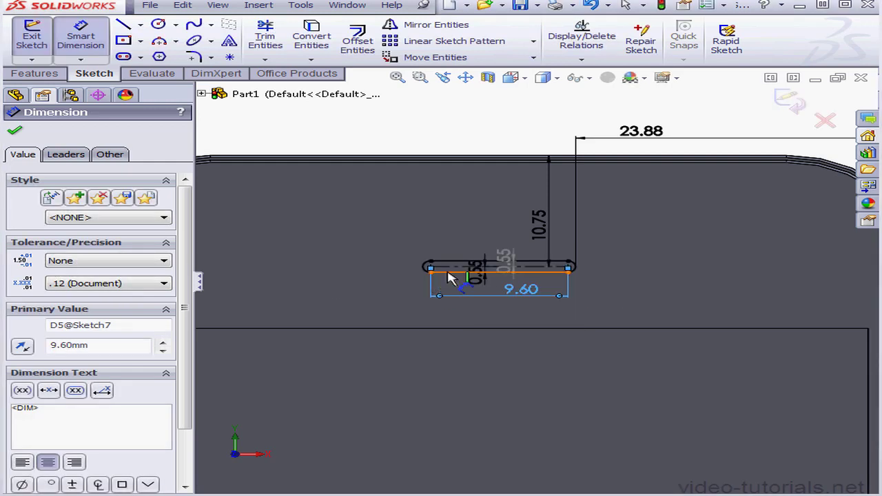
# Sketch a small circle just above the slot and dimension its diameter as 2 mm.
pyautogui.click(157, 24)
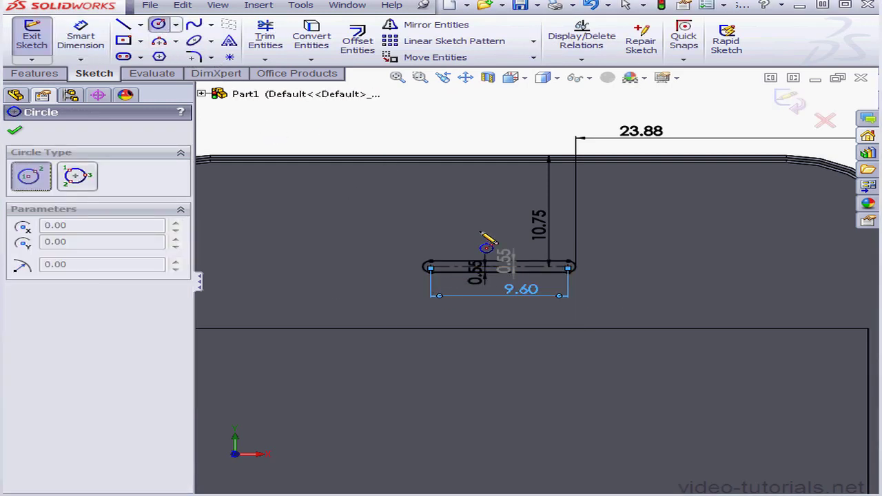
pyautogui.click(489, 222)
pyautogui.click(500, 223)
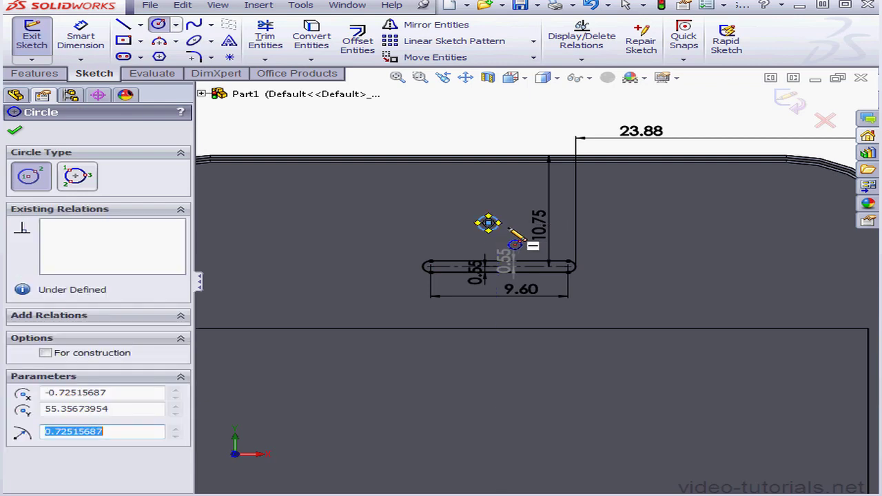
pyautogui.click(80, 39)
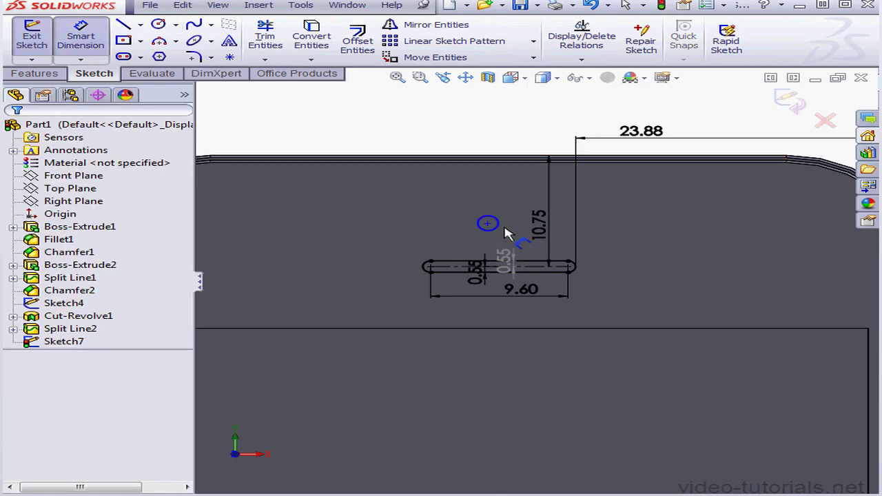
pyautogui.click(482, 230)
pyautogui.click(478, 227)
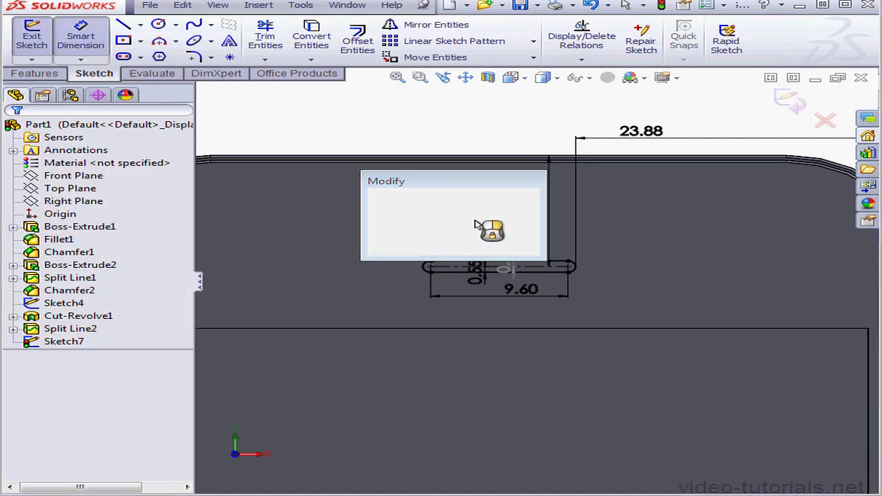
pyautogui.write('2')
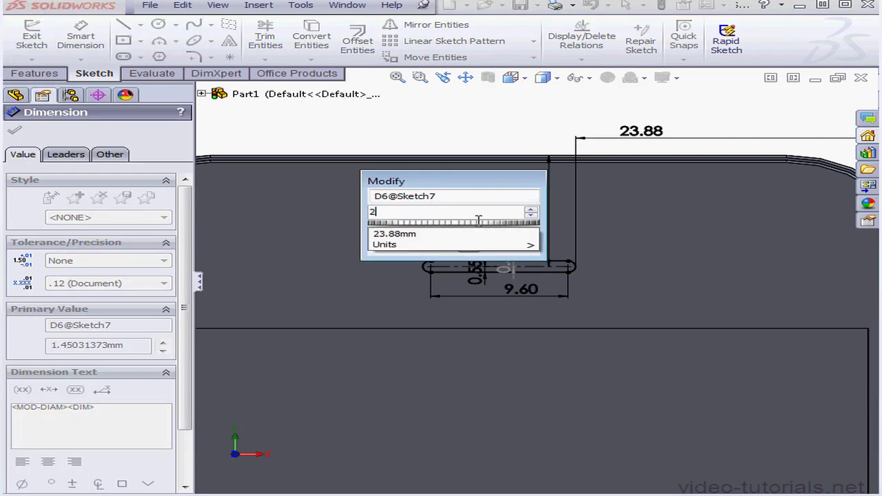
pyautogui.click(387, 255)
pyautogui.click(386, 250)
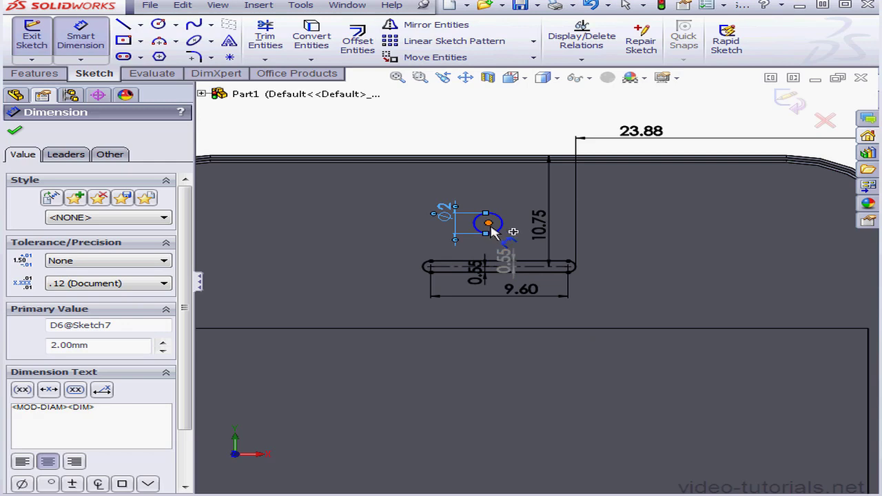
# Dimension the circle's center 6.07 mm below the body's upper edge.
pyautogui.click(488, 224)
pyautogui.click(508, 157)
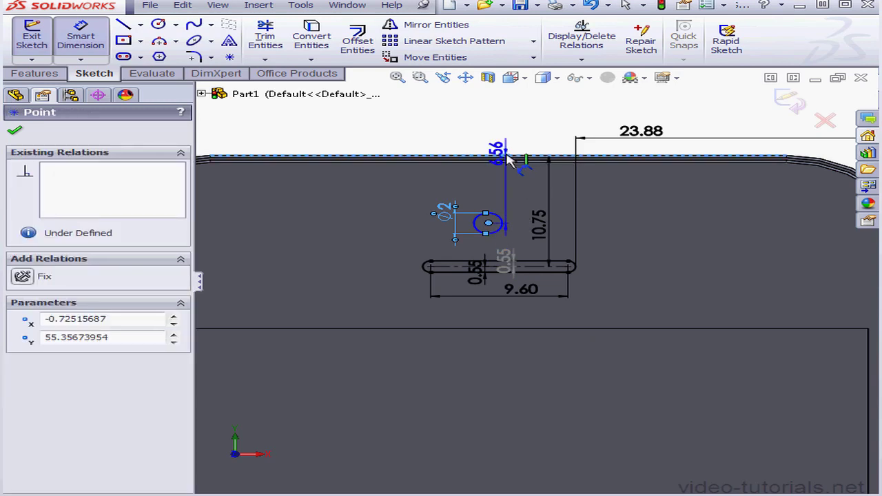
pyautogui.click(425, 188)
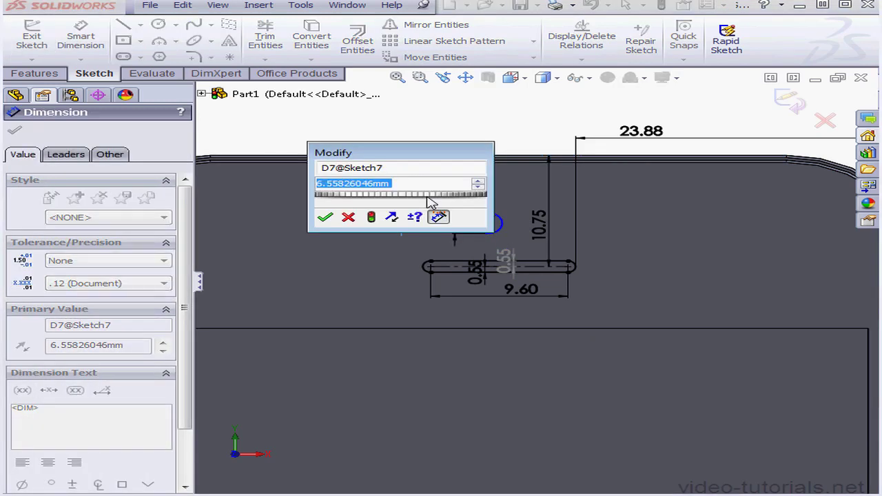
pyautogui.write('6.07')
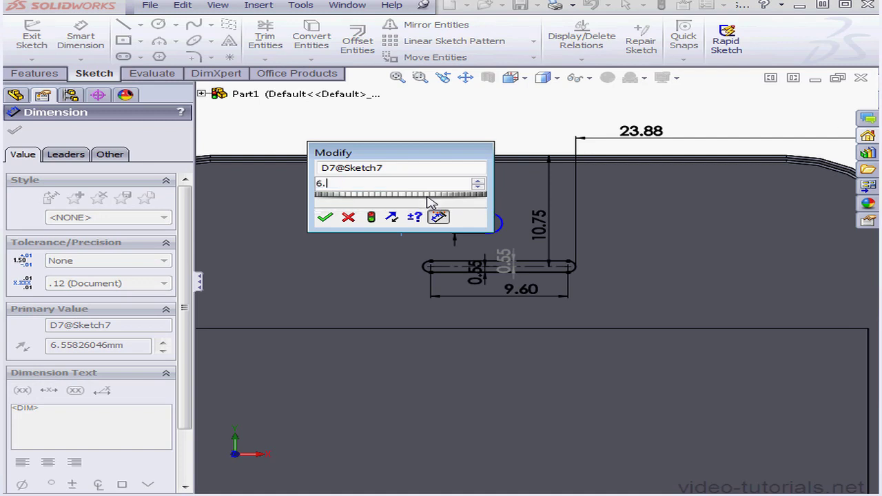
pyautogui.click(325, 217)
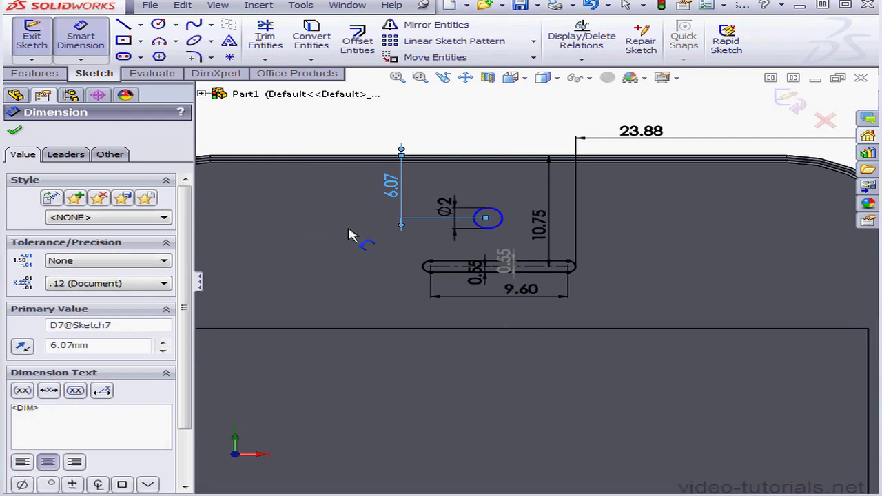
# Dimension the circle's center 29.28 mm horizontally from the body's right side edge.
pyautogui.click(465, 77)
pyautogui.moveTo(575, 207); pyautogui.dragTo(420, 247)
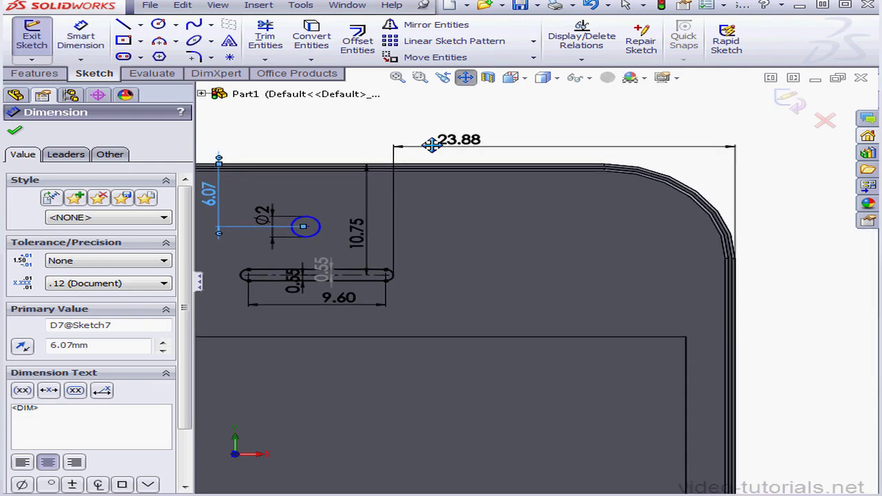
pyautogui.click(465, 77)
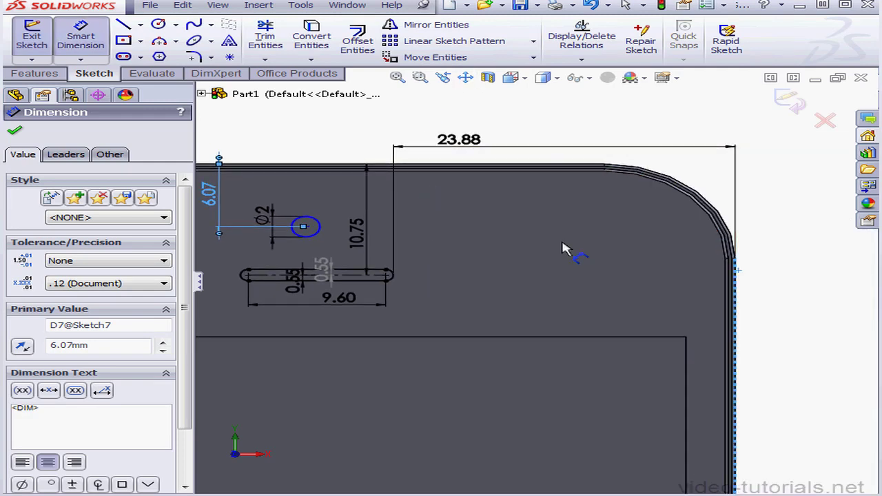
pyautogui.click(307, 227)
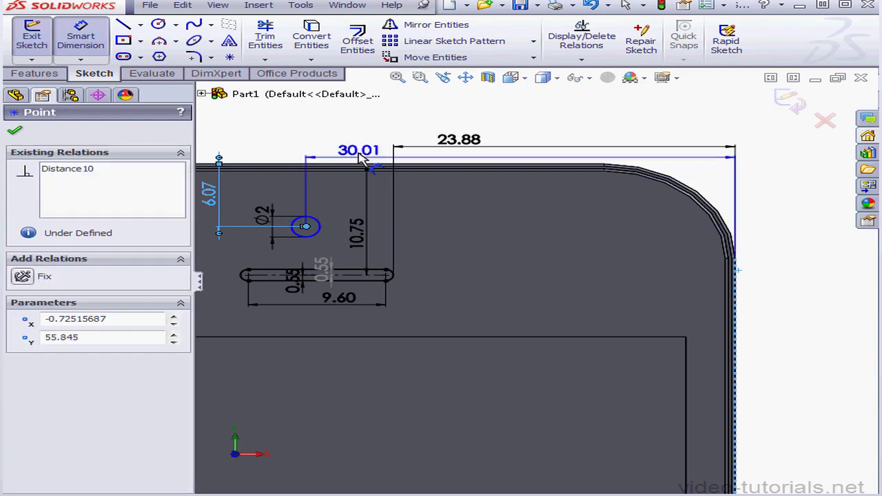
pyautogui.click(405, 126)
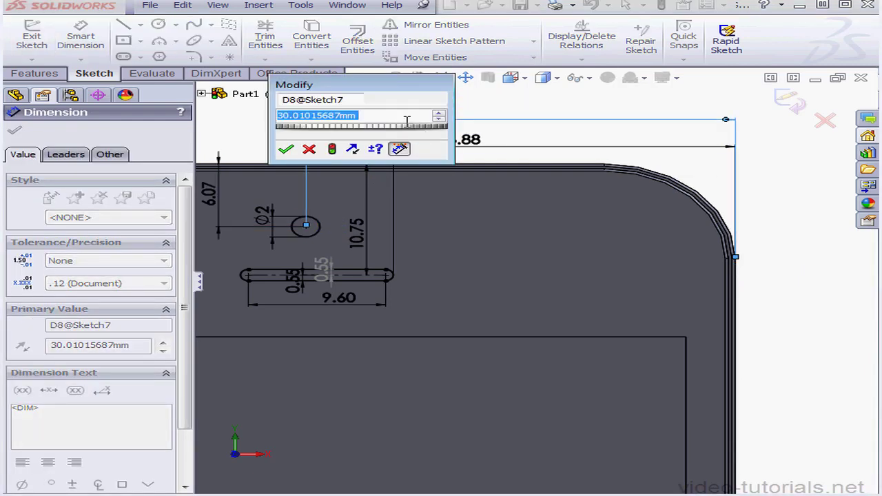
pyautogui.write('29')
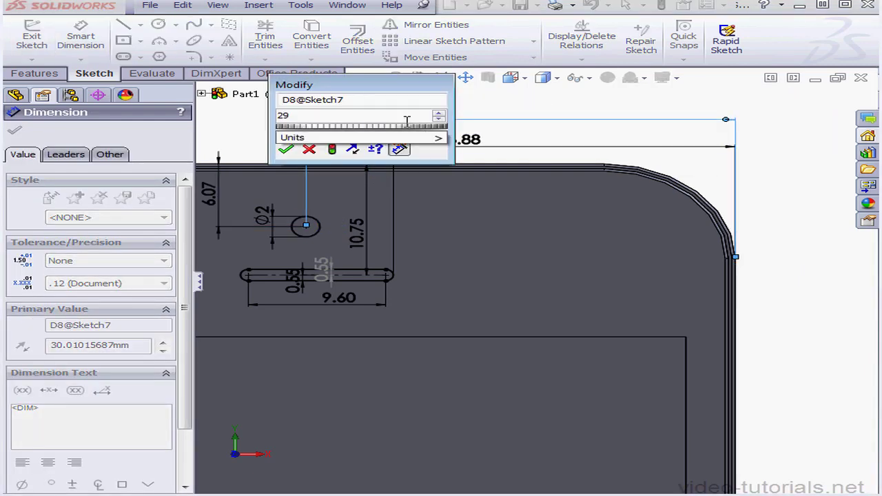
pyautogui.write('.28')
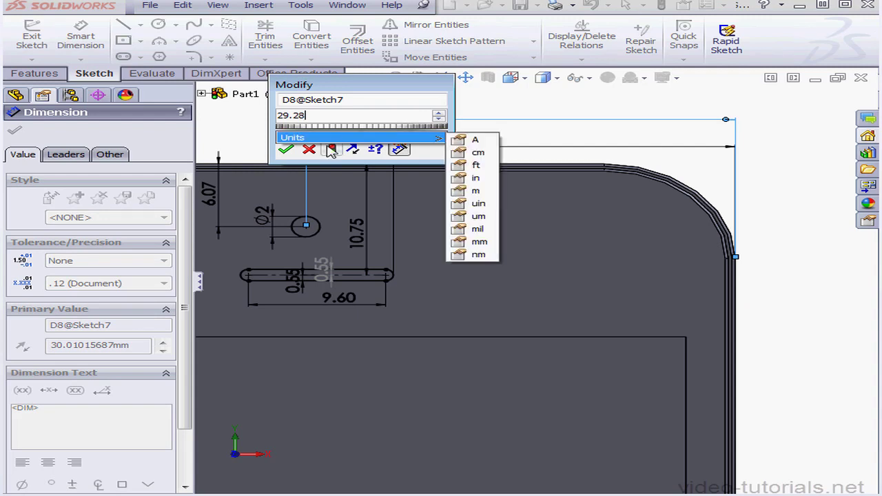
pyautogui.click(285, 149)
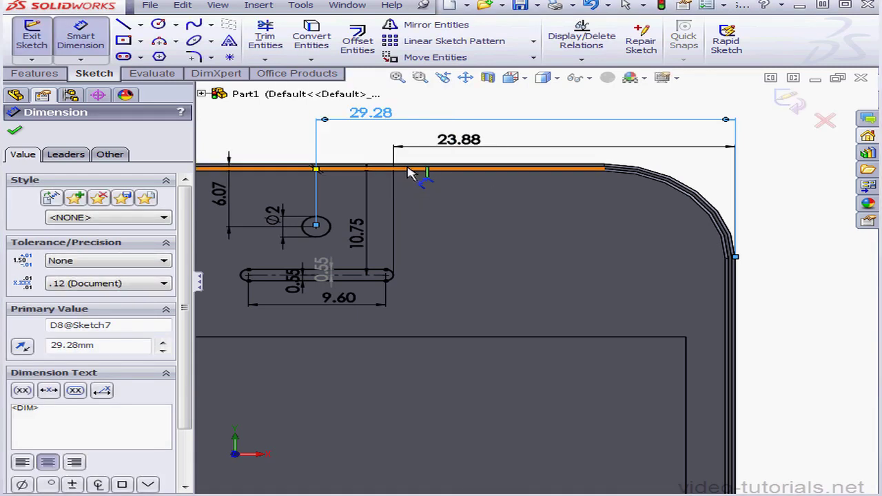
# Finish the sketch and cut-extrude the circle and slot into the front face with a 1 mm blind depth.
pyautogui.click(788, 105)
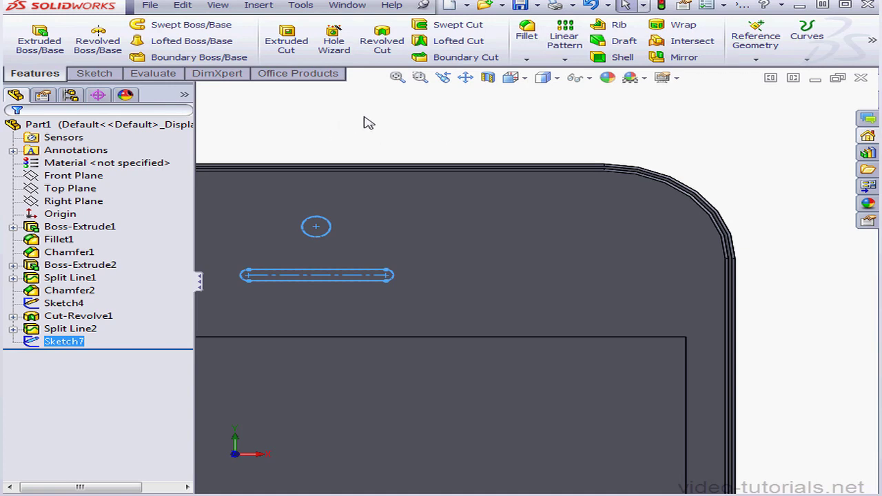
pyautogui.click(287, 42)
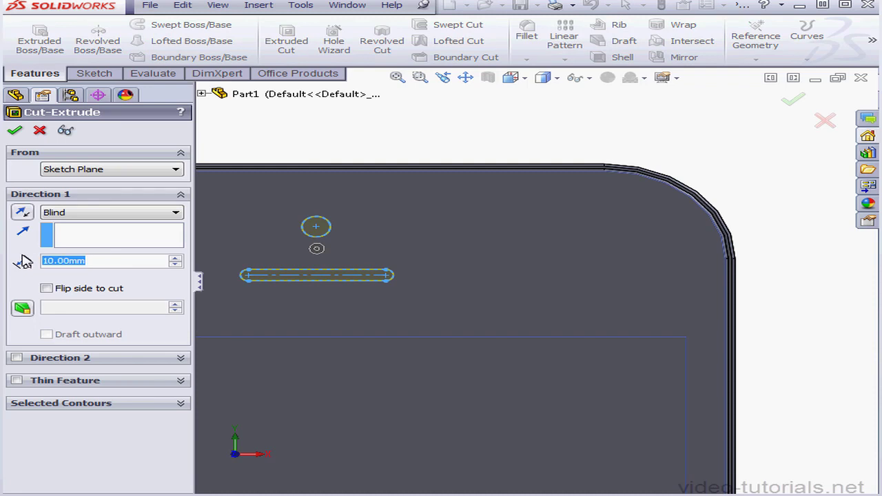
pyautogui.write('1')
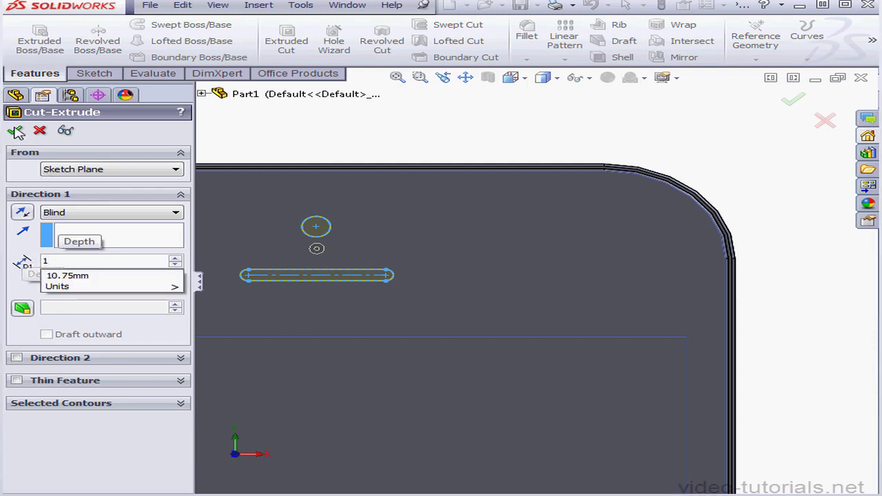
pyautogui.press('Return')
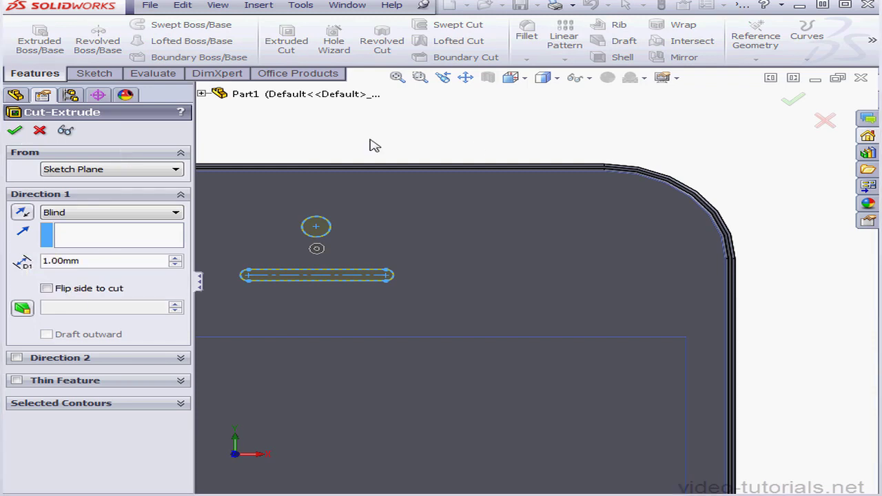
pyautogui.click(450, 142)
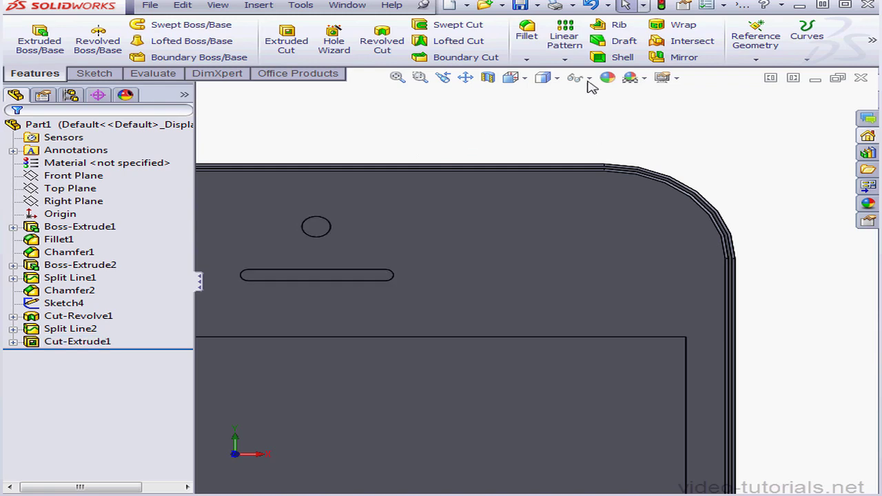
# Chamfer the front edges of the round camera hole and the earpiece slot by 0.25 mm at 45 degrees.
pyautogui.click(528, 60)
pyautogui.click(530, 86)
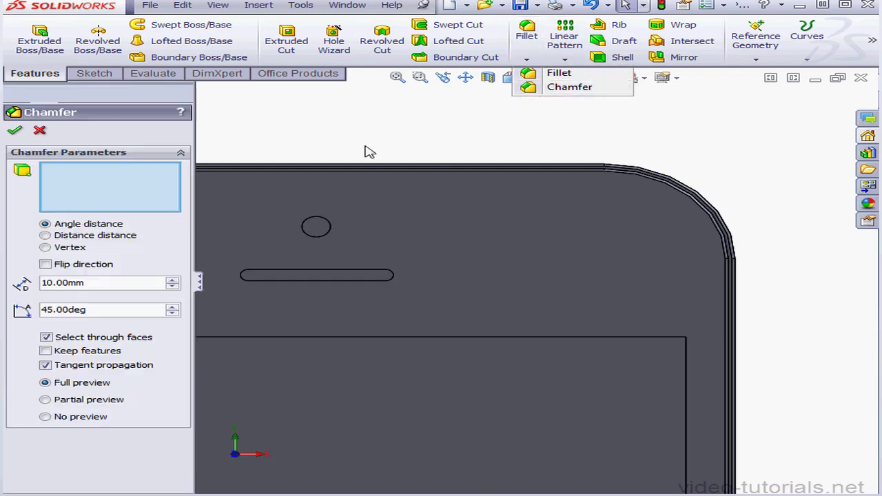
pyautogui.click(330, 230)
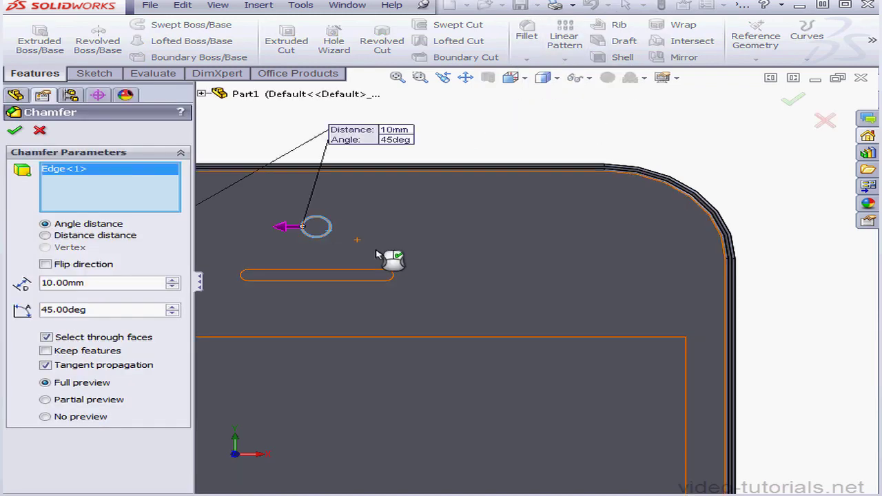
pyautogui.click(383, 271)
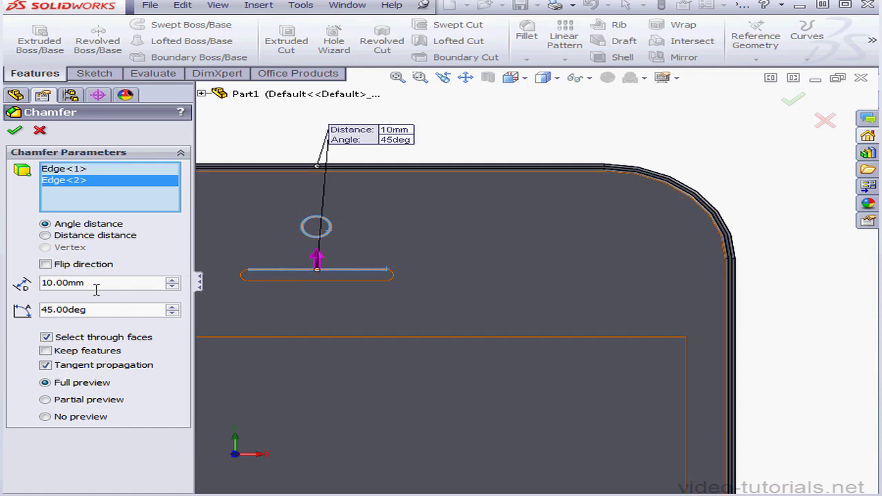
pyautogui.moveTo(96, 290); pyautogui.dragTo(17, 283)
pyautogui.write('.25')
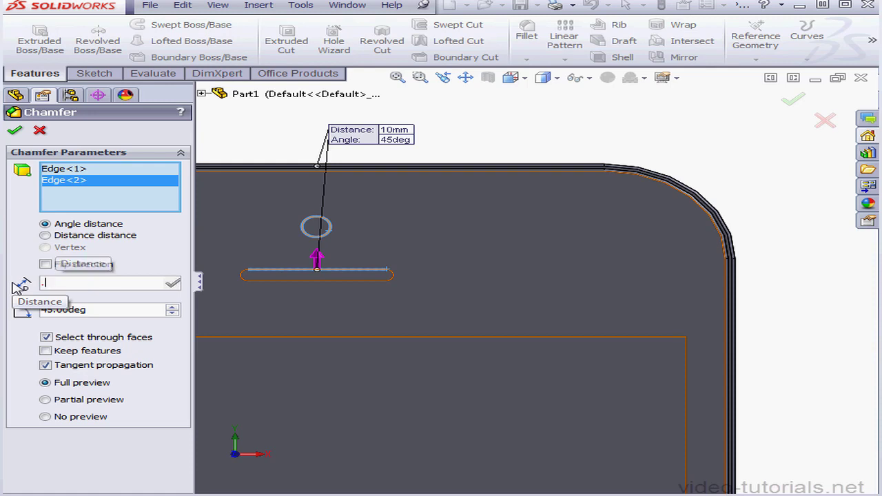
pyautogui.click(15, 130)
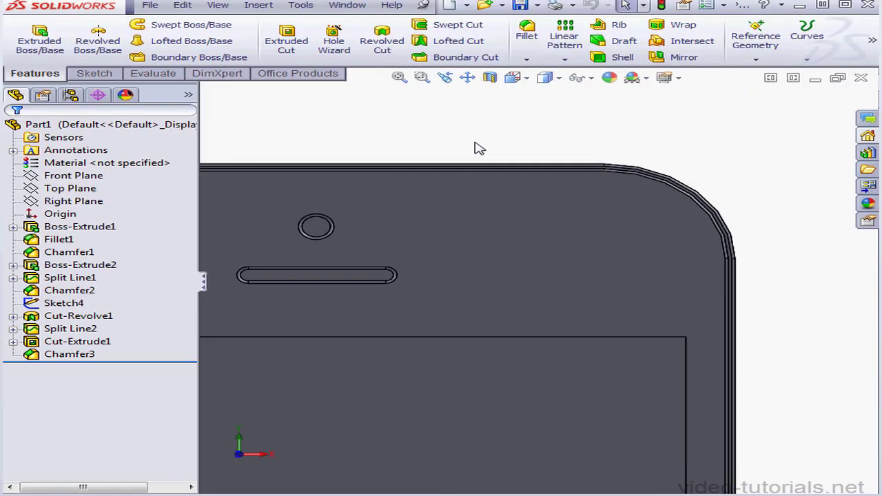
# Start a sketch on the body's flat top side face and draw a horizontal construction centerline across its right-hand part.
pyautogui.moveTo(496, 173); pyautogui.dragTo(514, 149, button='middle')
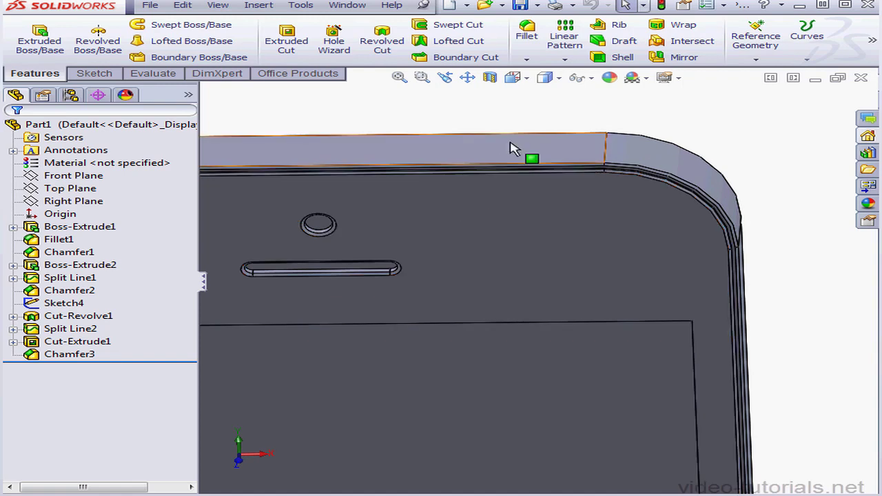
pyautogui.rightClick(513, 149)
pyautogui.click(546, 119)
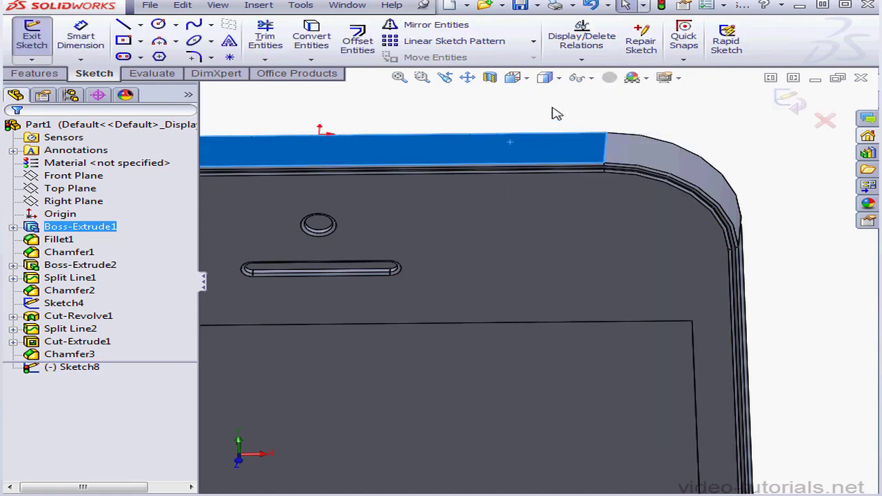
pyautogui.click(527, 79)
pyautogui.click(619, 149)
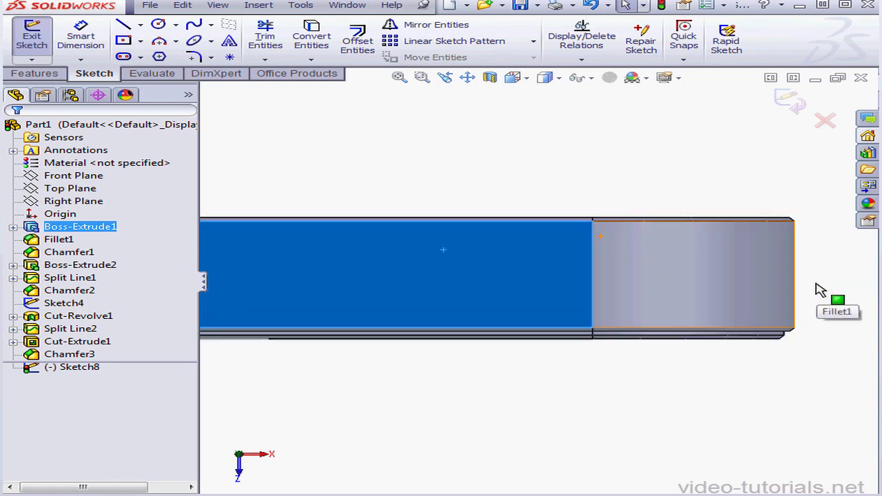
pyautogui.click(140, 25)
pyautogui.click(138, 55)
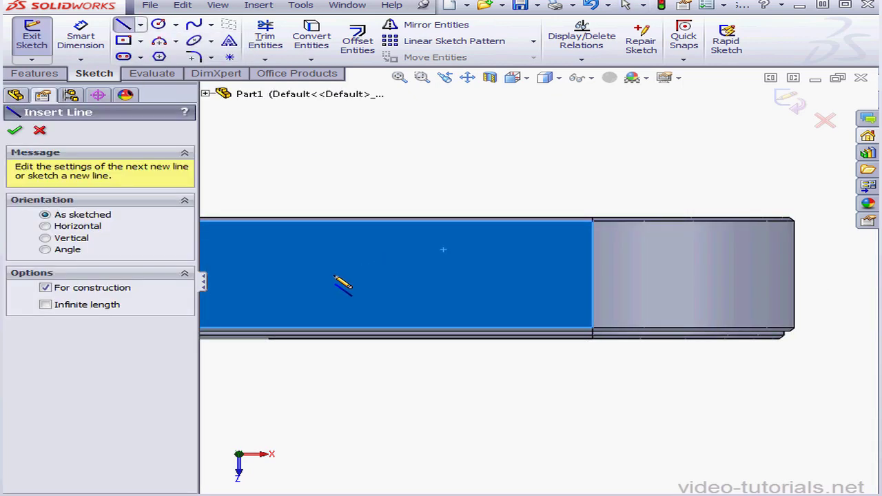
pyautogui.click(334, 274)
pyautogui.click(503, 275)
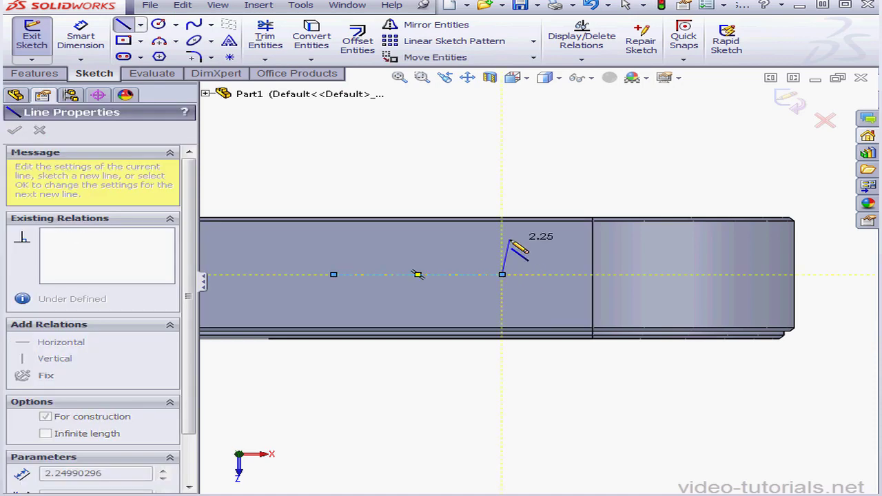
# Offset the centerline by 1.1 mm in both directions with arc cap ends to form a slot outline.
pyautogui.click(358, 41)
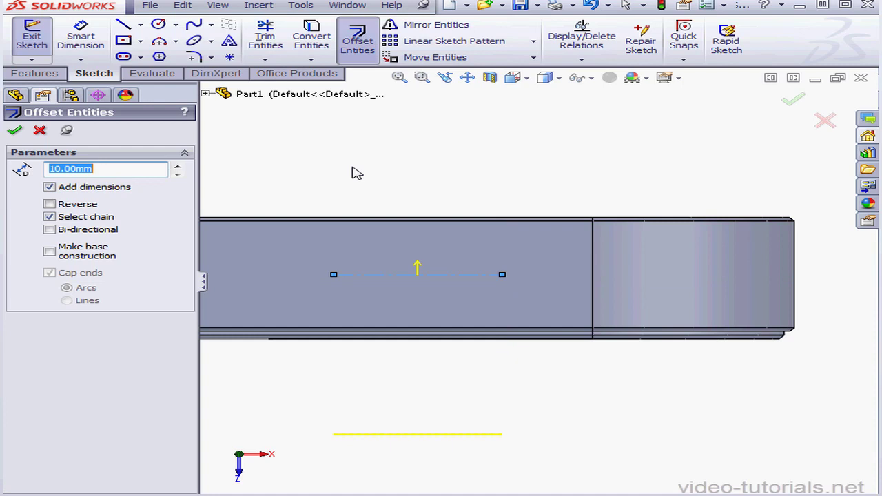
pyautogui.write('1')
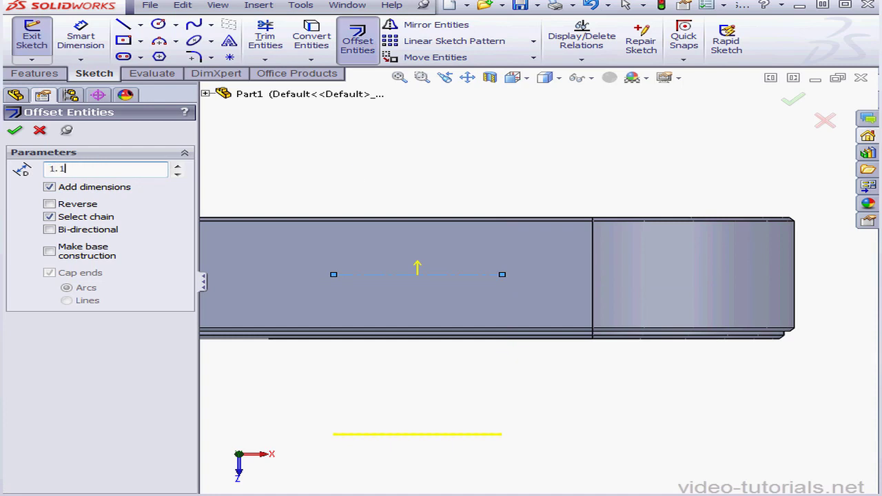
pyautogui.write('.1')
pyautogui.press('Return')
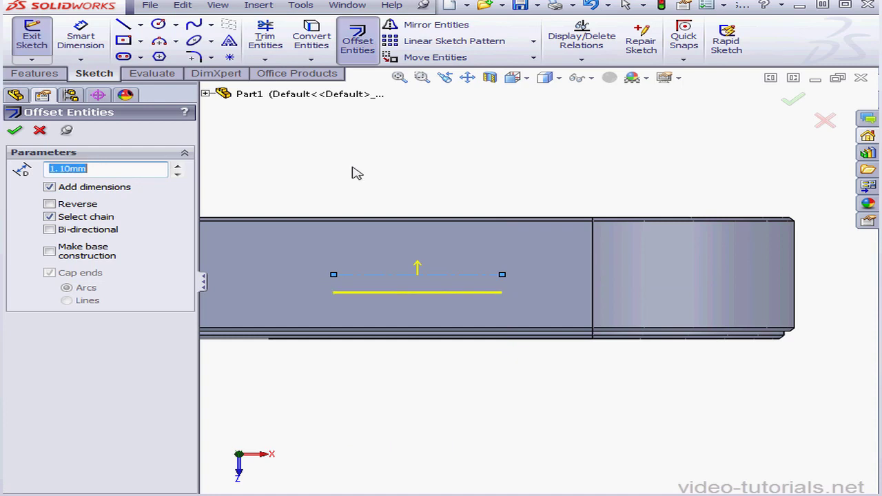
pyautogui.click(49, 230)
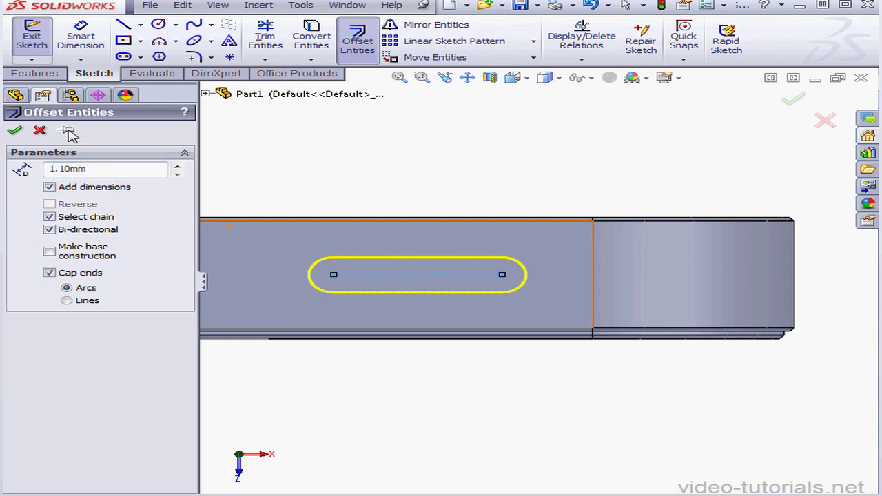
pyautogui.click(15, 131)
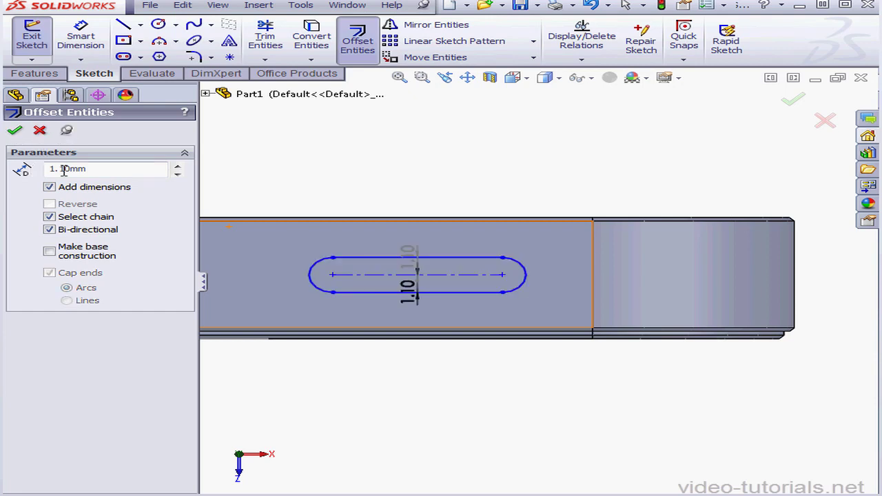
# Offset the slot outline outward by 0.18 mm in one direction only to form a thin surrounding ring.
pyautogui.click(475, 293)
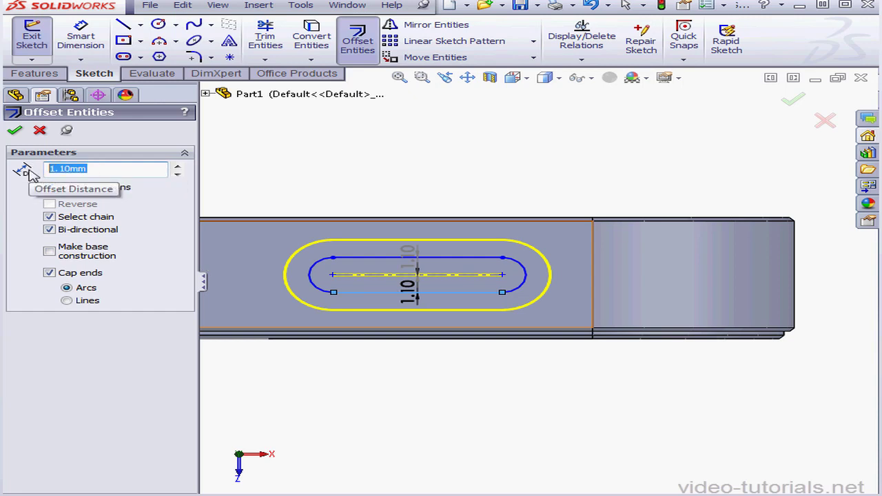
pyautogui.write('.18')
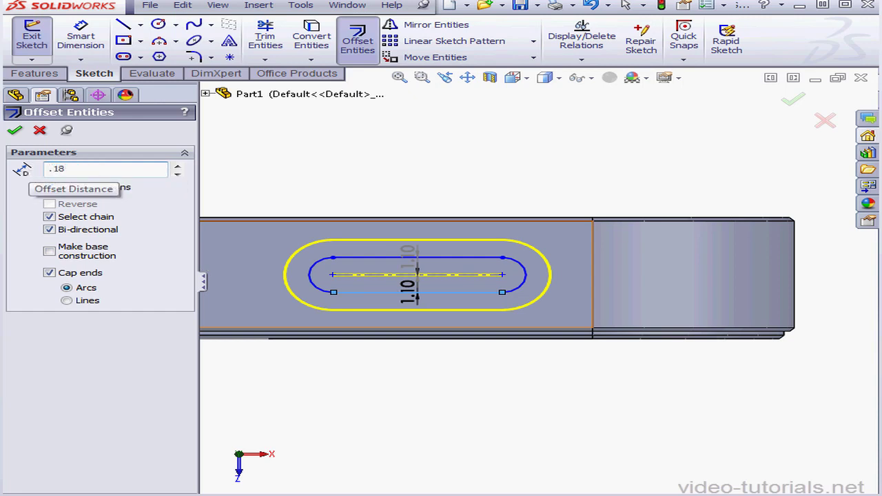
pyautogui.press('Return')
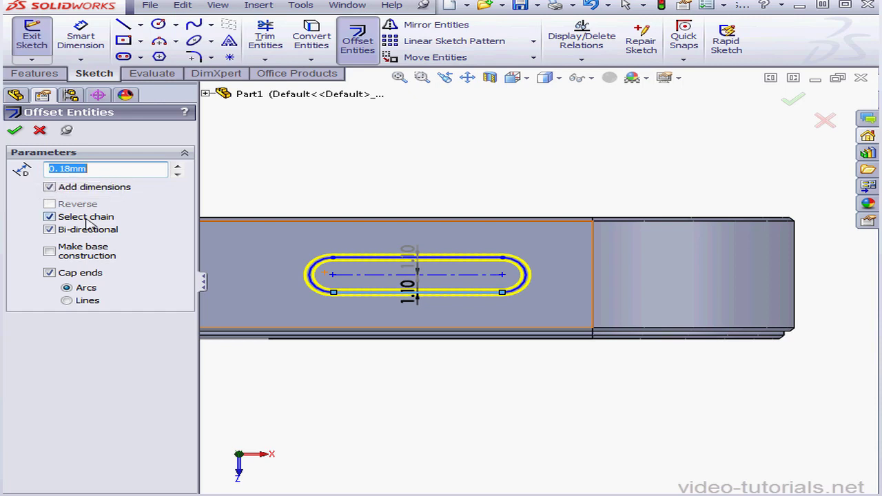
pyautogui.click(49, 231)
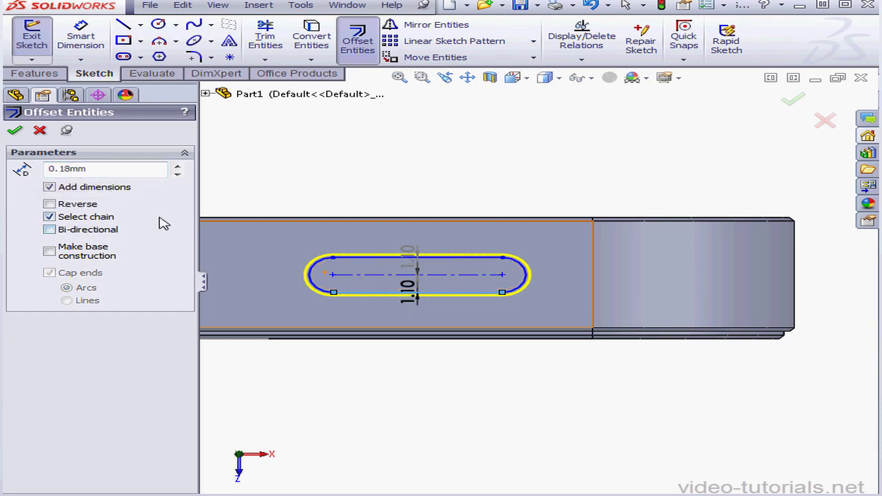
pyautogui.click(14, 130)
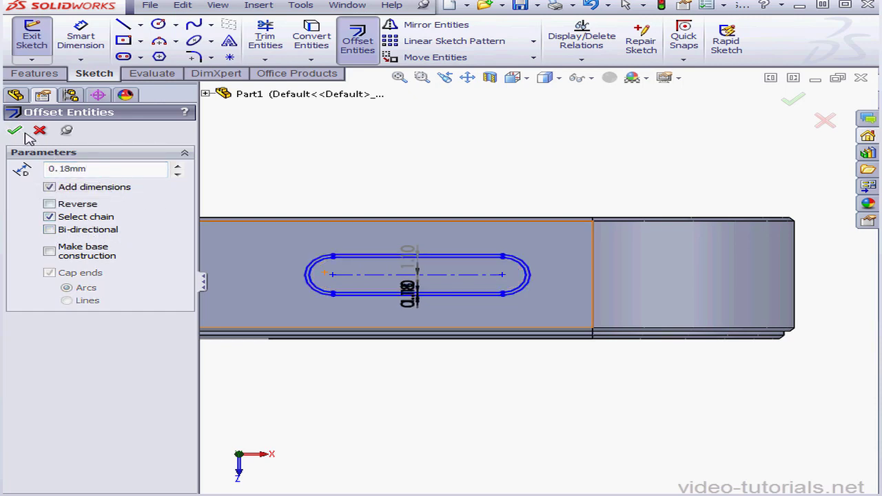
pyautogui.click(41, 131)
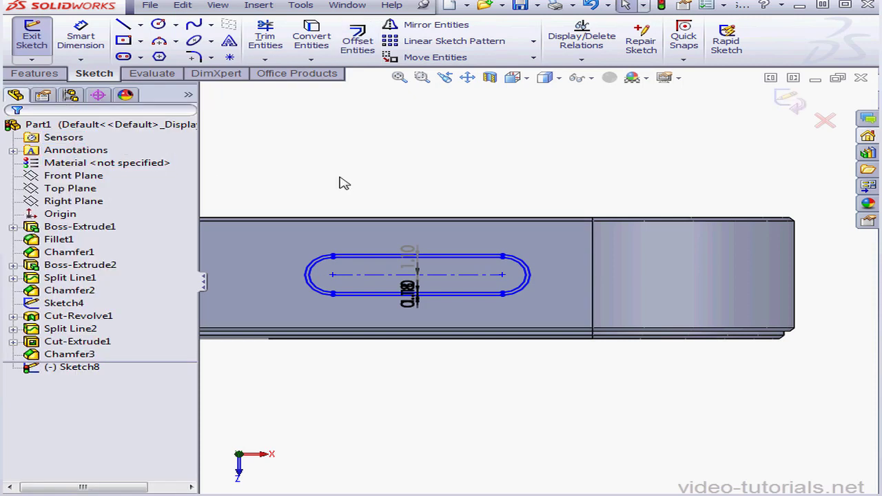
# Dimension the center of the slot's right arc 10.9 mm horizontally from the body's right side edge.
pyautogui.click(80, 39)
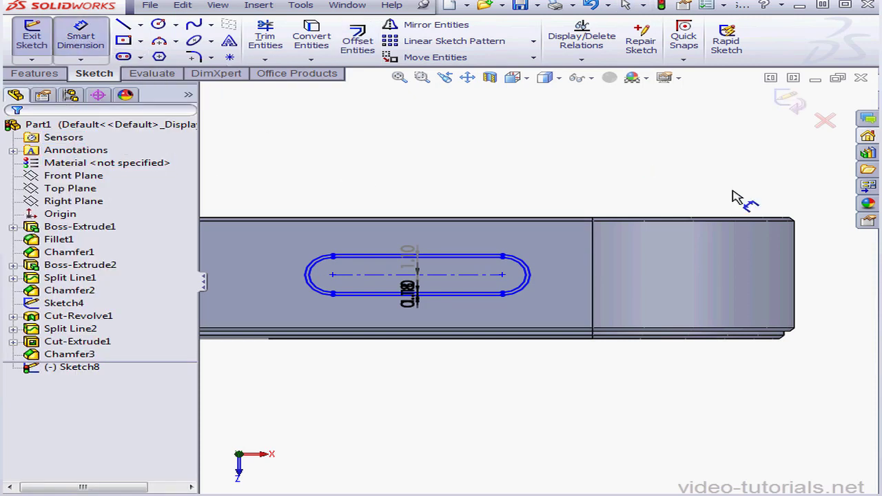
pyautogui.click(797, 256)
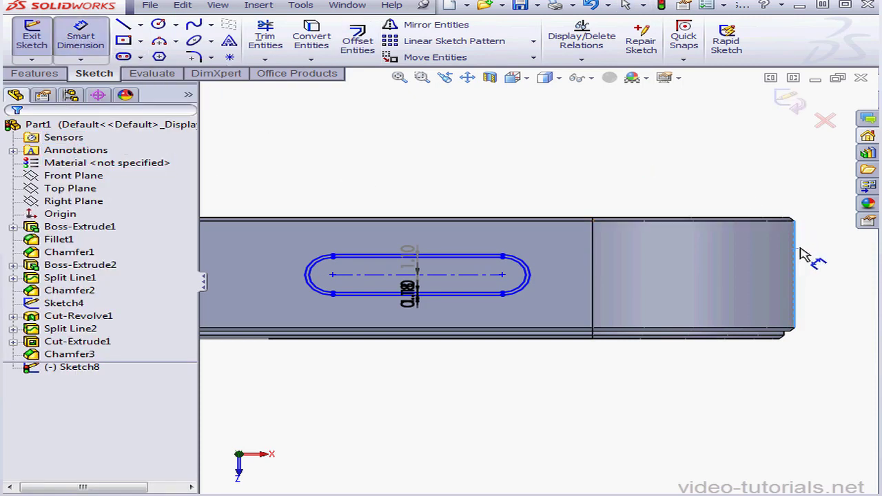
pyautogui.click(531, 275)
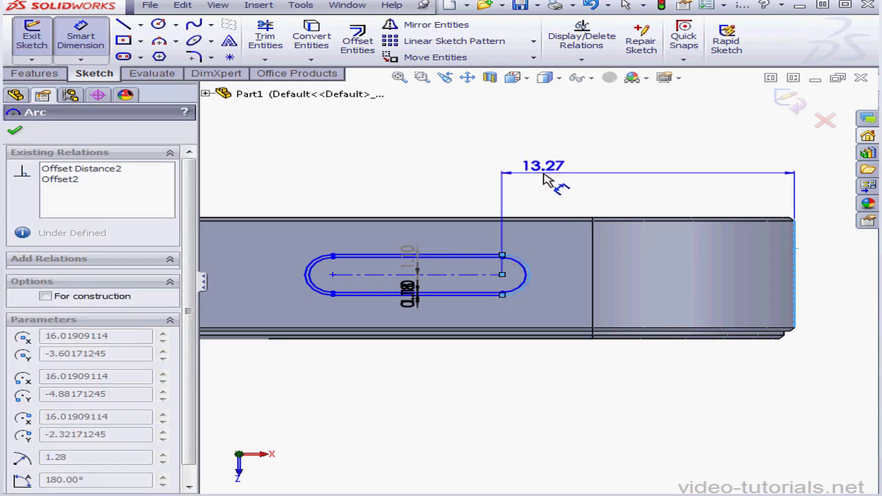
pyautogui.click(550, 177)
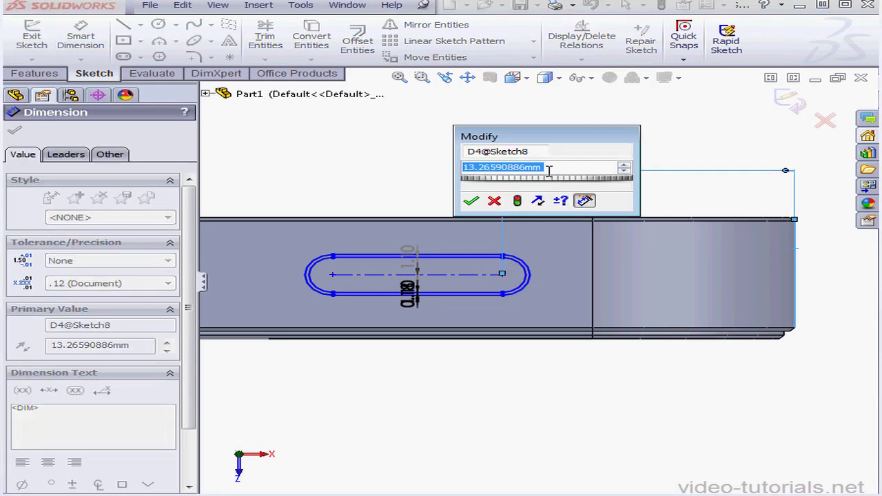
pyautogui.write('10.9')
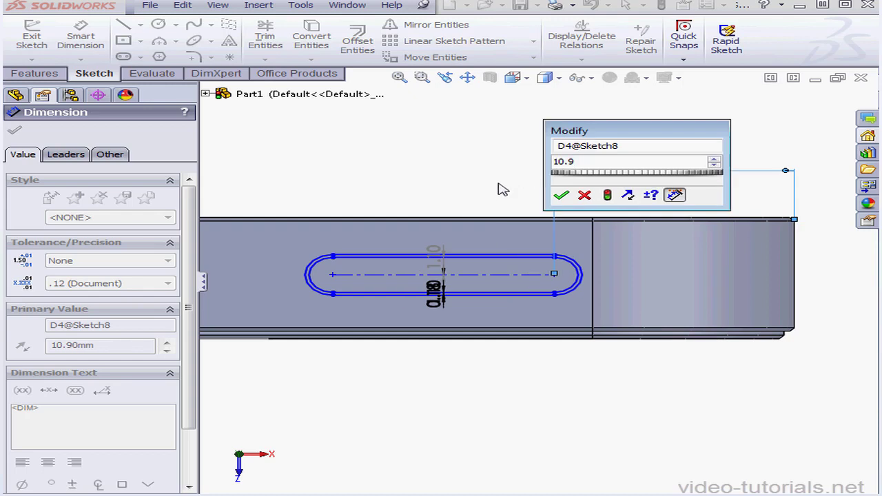
pyautogui.click(563, 196)
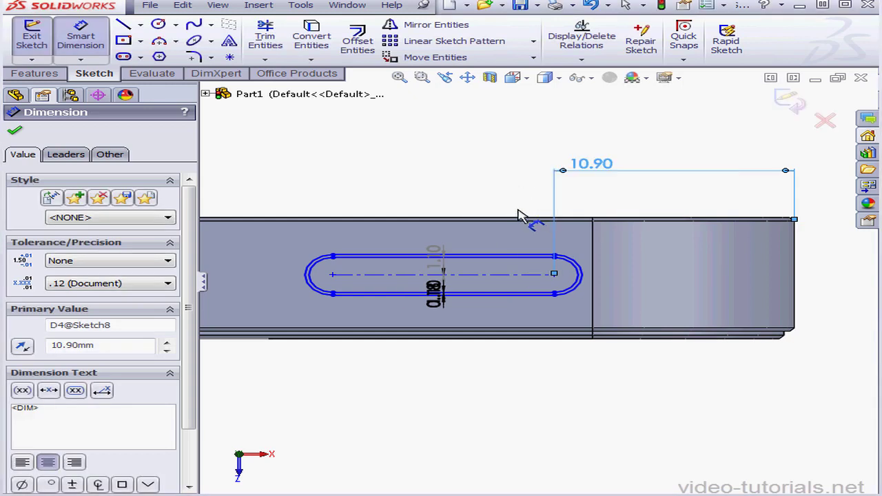
# Dimension the slot's construction centerline to a length of 8.3 mm.
pyautogui.click(511, 275)
pyautogui.click(524, 319)
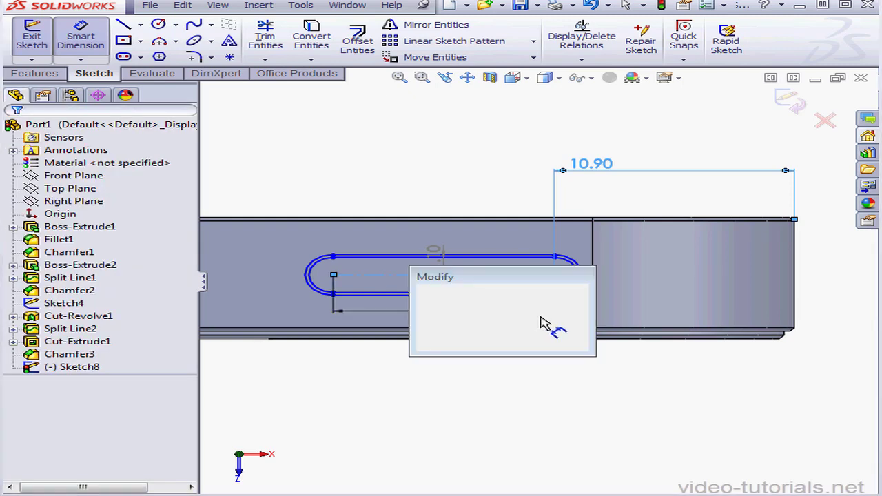
pyautogui.write('8.3')
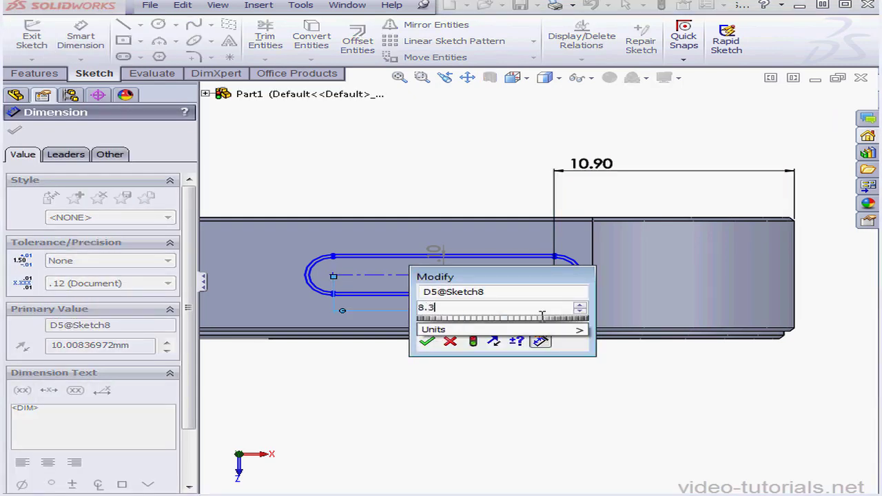
pyautogui.click(535, 330)
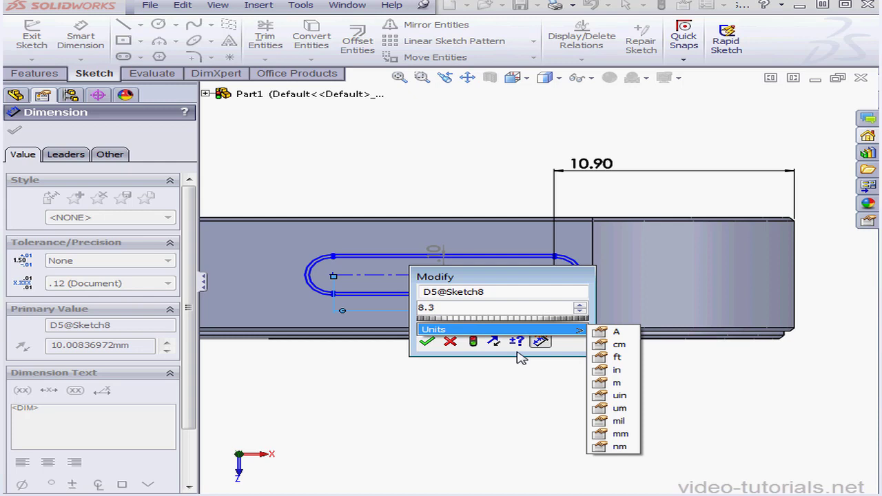
pyautogui.click(430, 340)
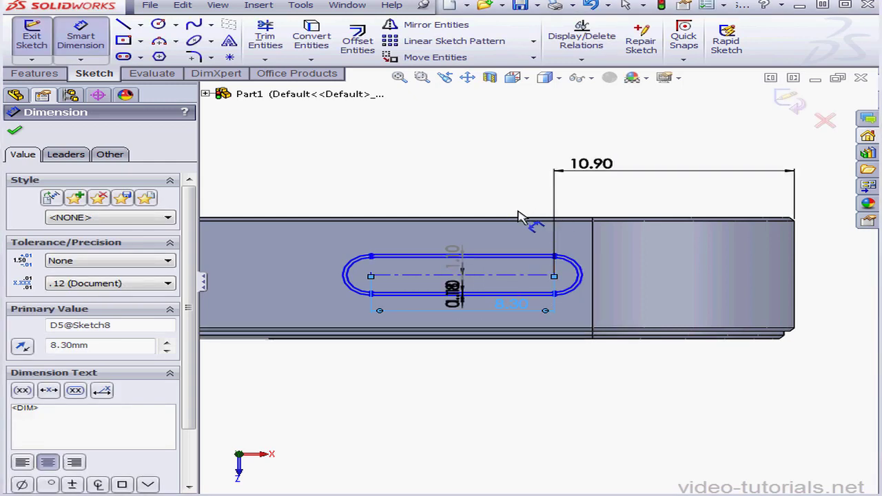
# Dimension the outer slot outline 2.46 mm from the body's rear edge and finish the sketch.
pyautogui.click(528, 258)
pyautogui.click(536, 244)
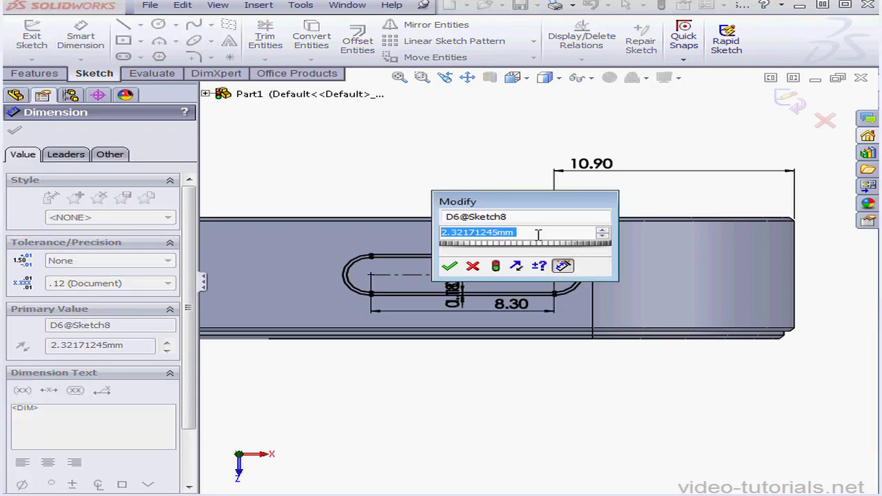
pyautogui.write('2')
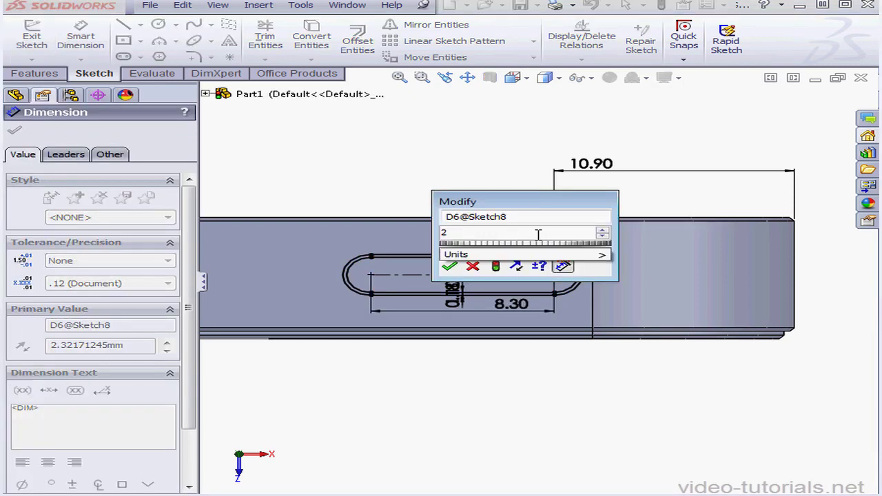
pyautogui.write('.46')
pyautogui.click(450, 267)
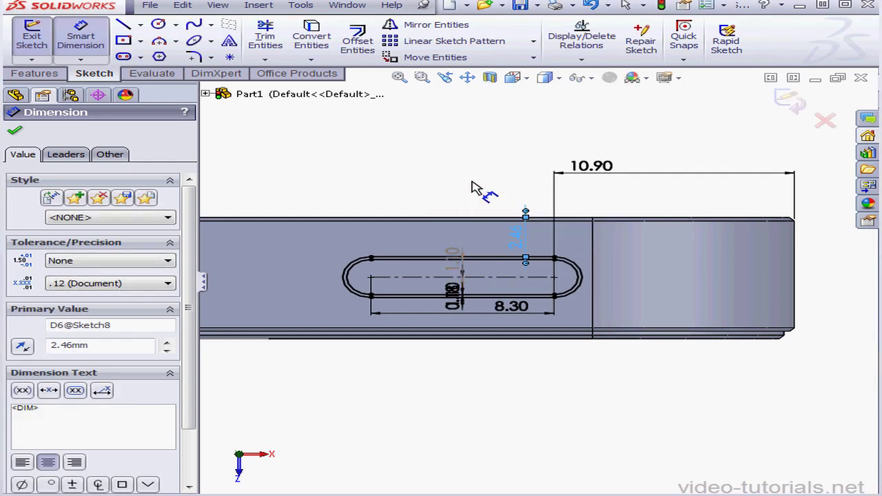
pyautogui.click(802, 106)
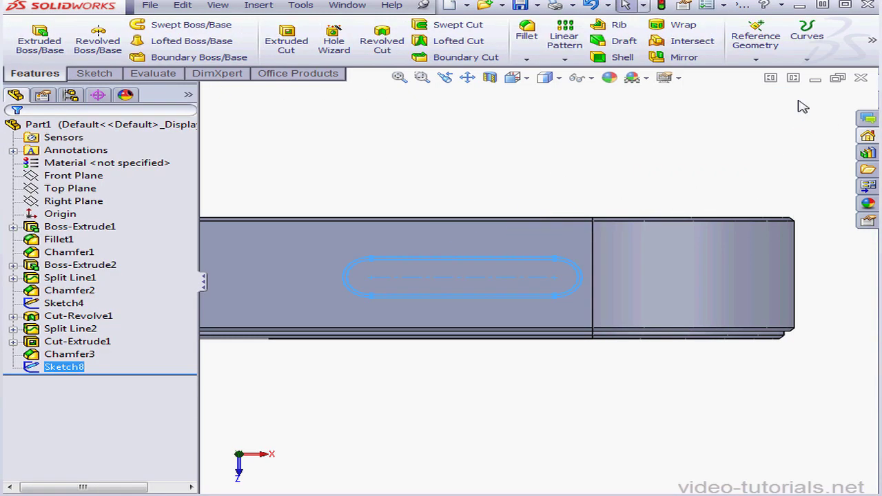
# Extrude-cut the thin slot-shaped ring sketch on the body's top face 1 mm deep.
pyautogui.scroll(-5, 512, 307)
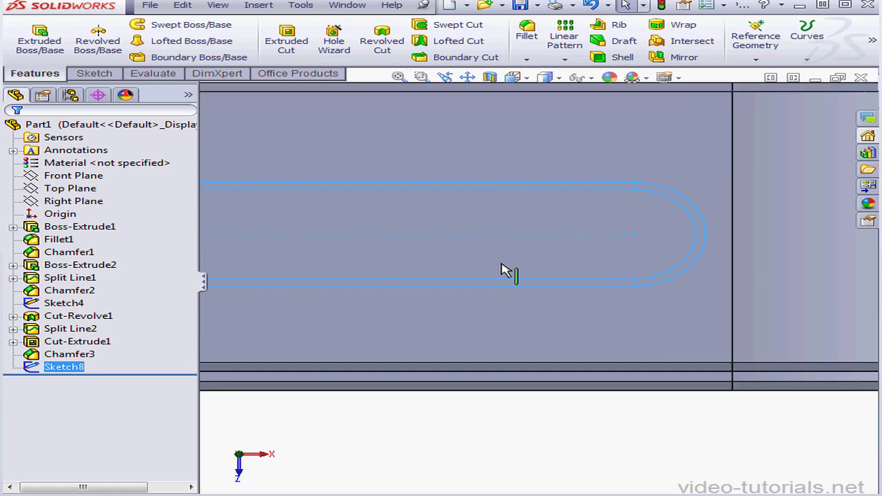
pyautogui.click(286, 41)
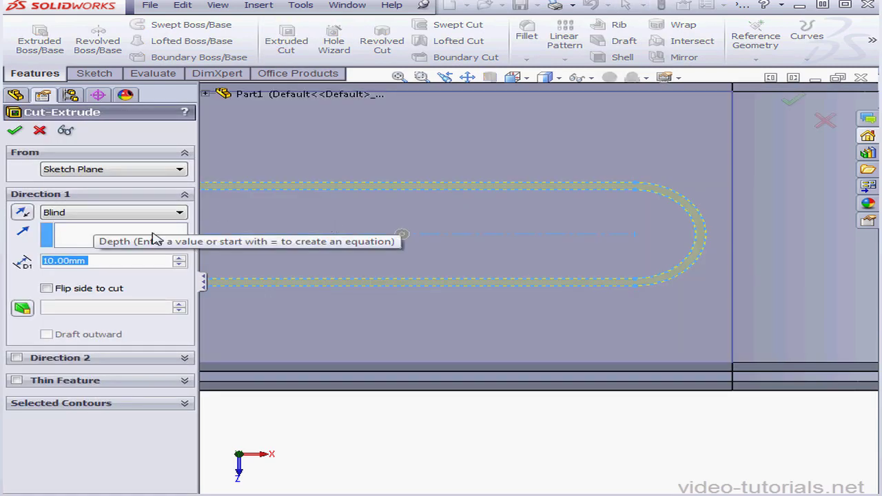
pyautogui.write('1')
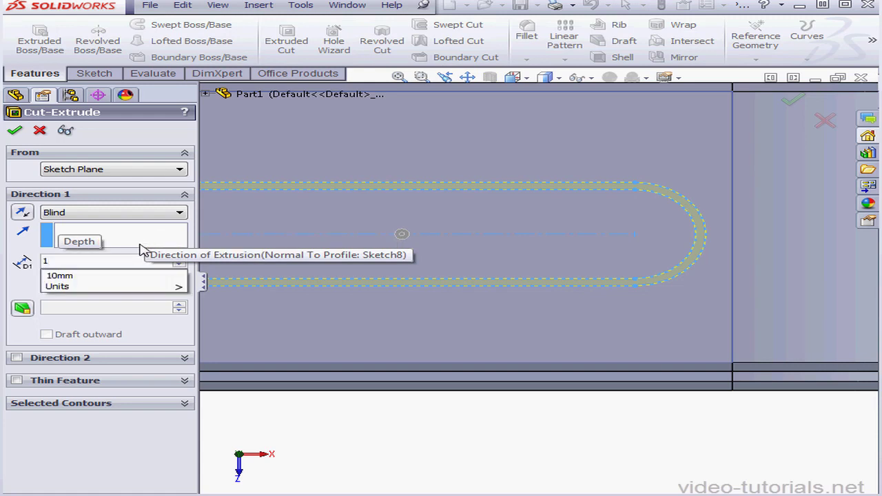
pyautogui.press('Return')
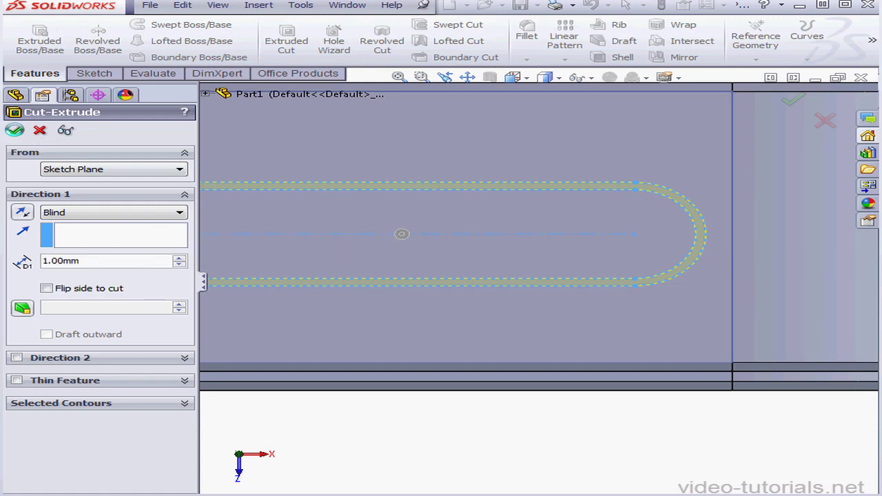
pyautogui.click(14, 130)
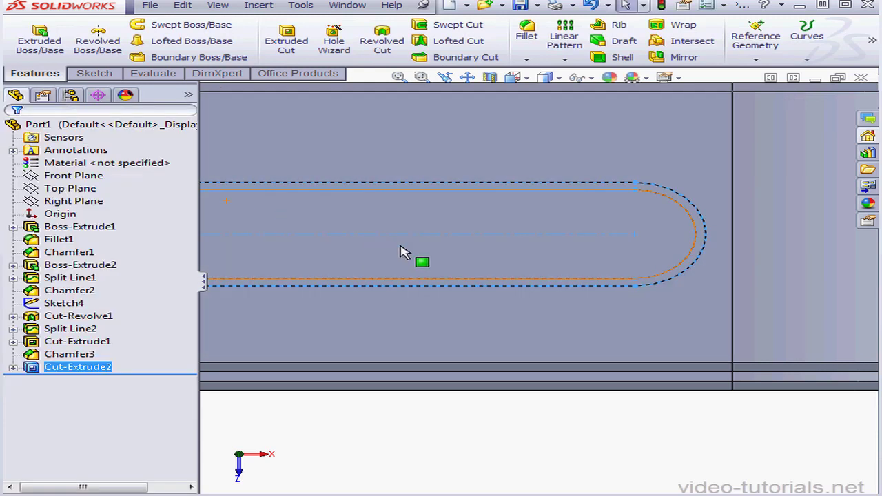
# Sketch on the slot face inside the ring groove, convert its outline into sketch entities and finish the sketch.
pyautogui.moveTo(455, 255); pyautogui.dragTo(457, 213, button='middle')
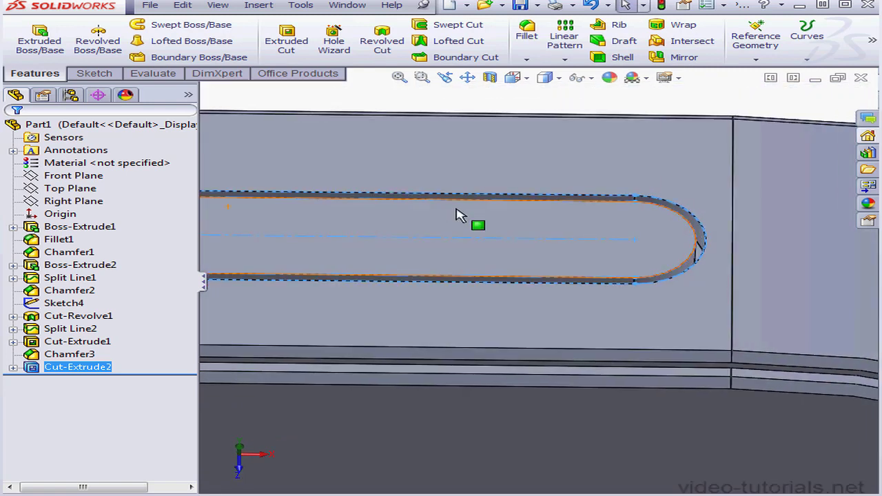
pyautogui.rightClick(507, 257)
pyautogui.click(541, 229)
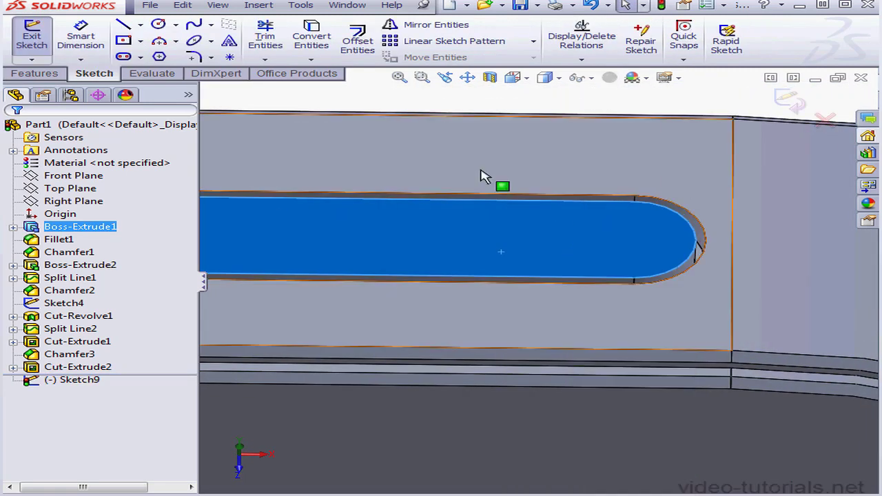
pyautogui.click(311, 37)
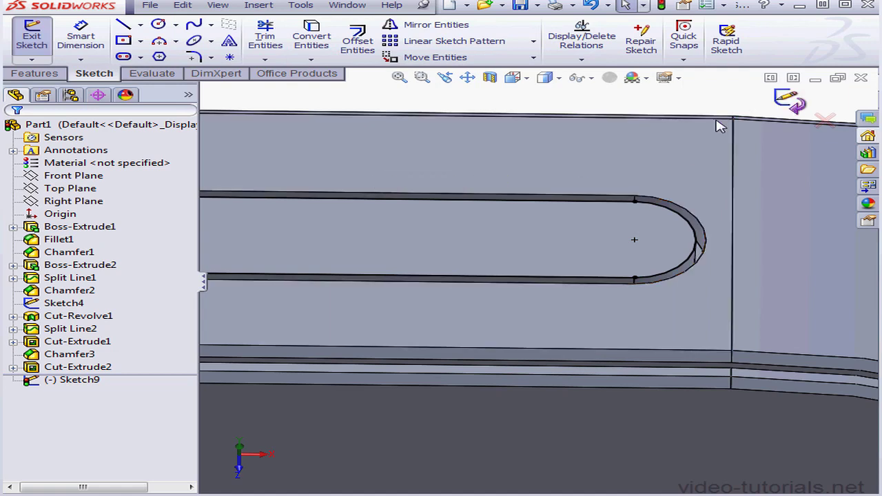
pyautogui.click(790, 100)
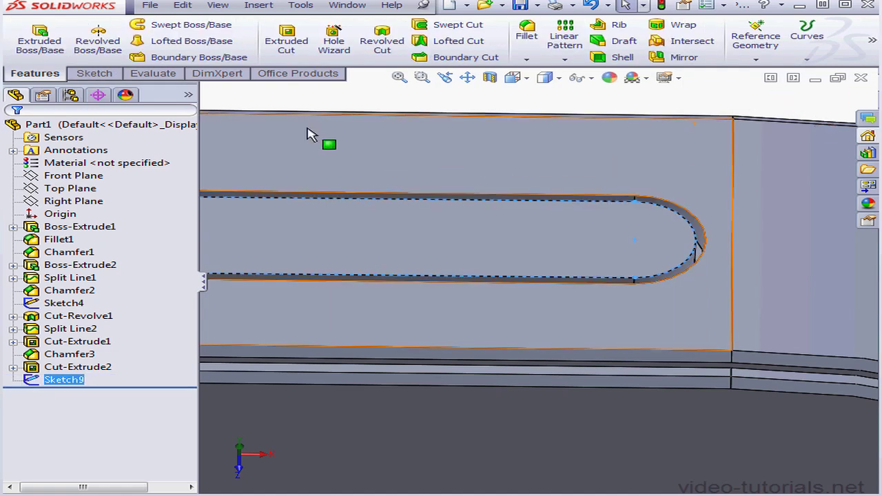
# Extrude the converted slot outline outward 0.55 mm as a merged boss with a 5° inward draft.
pyautogui.click(40, 38)
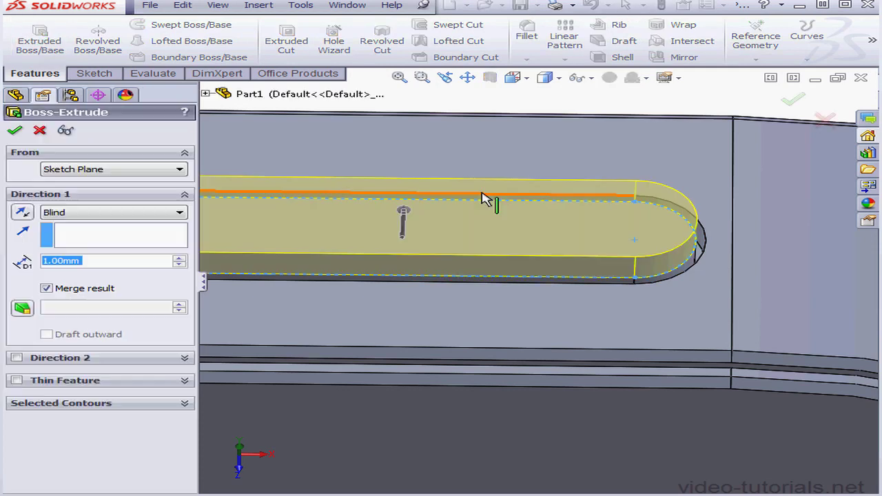
pyautogui.click(105, 261)
pyautogui.moveTo(105, 261); pyautogui.dragTo(14, 257)
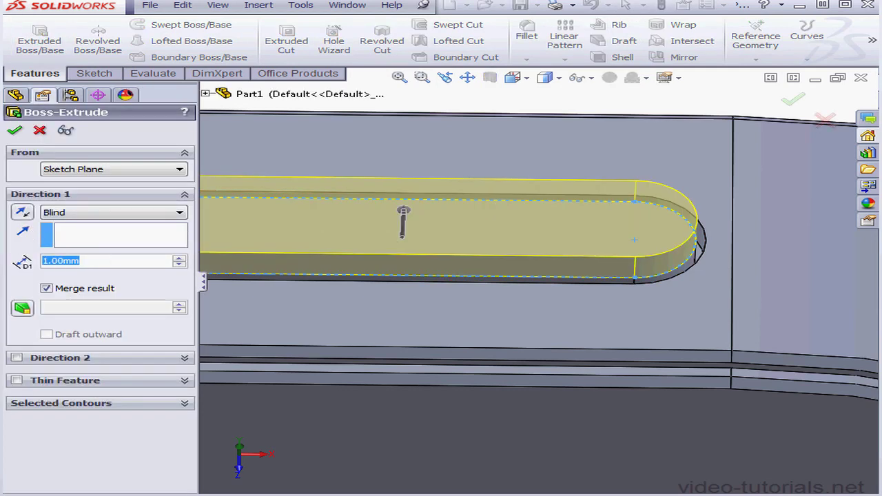
pyautogui.write('.55')
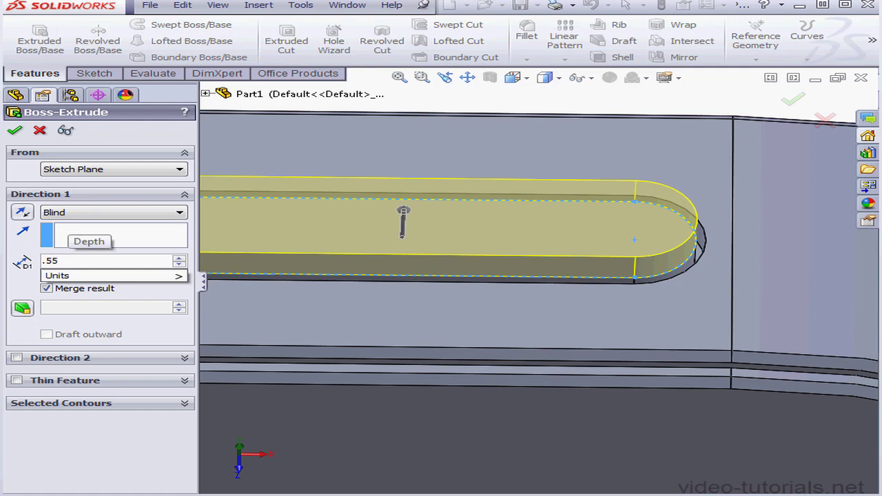
pyautogui.press('Return')
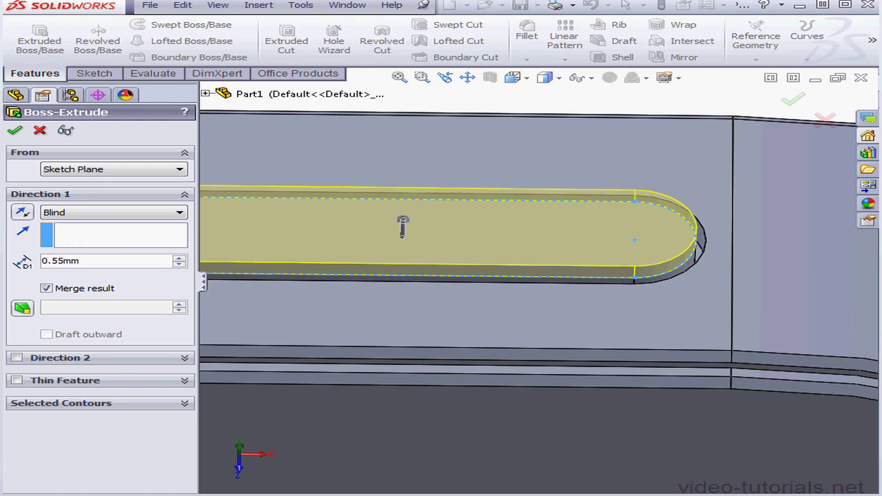
pyautogui.click(23, 309)
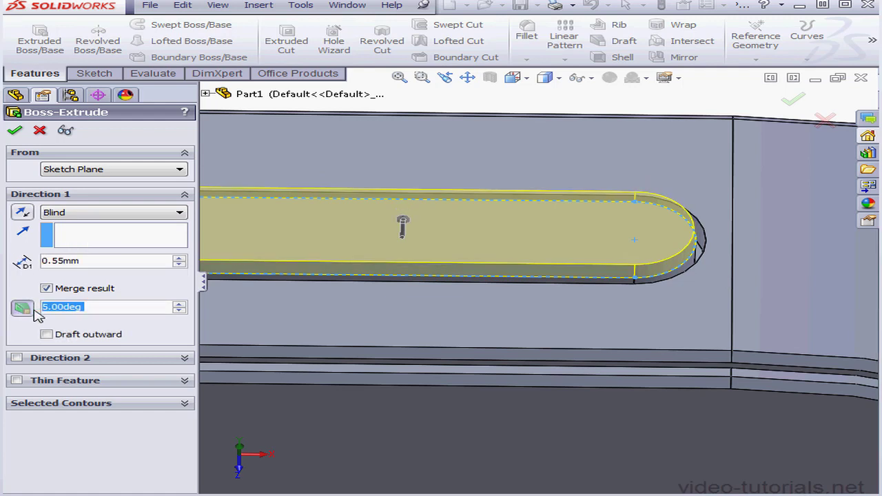
pyautogui.click(178, 311)
pyautogui.click(16, 131)
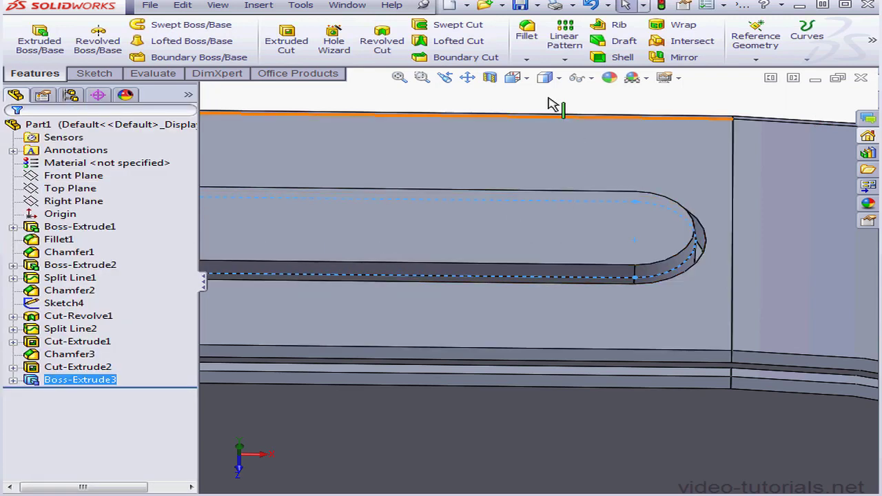
# Fillet the raised slot button's outer top edge with a constant 0.24 mm radius, including tangent edges.
pyautogui.click(527, 36)
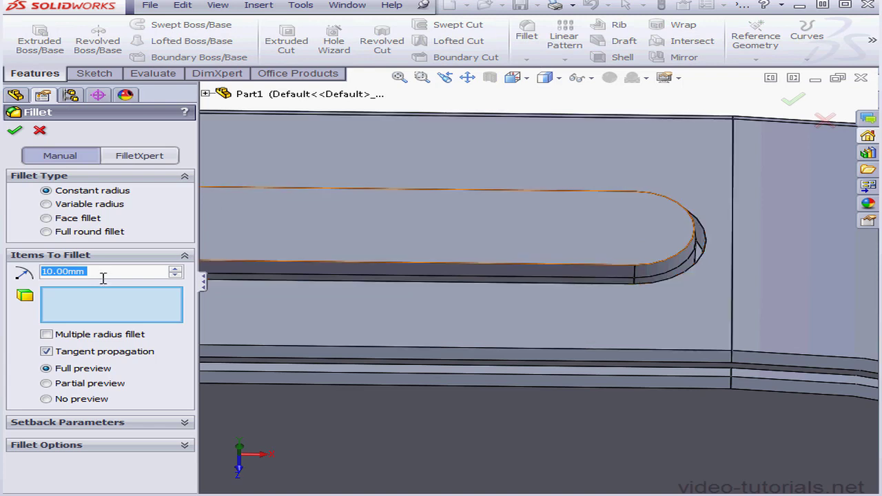
pyautogui.write('.2')
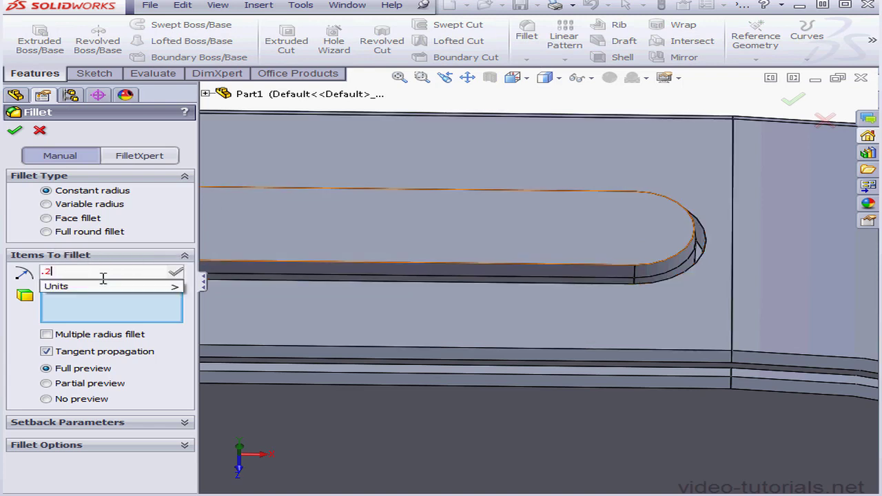
pyautogui.write('4')
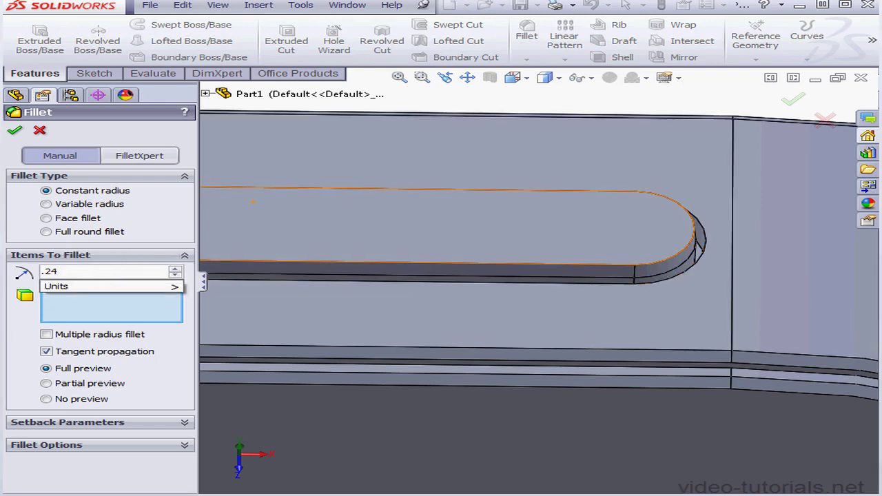
pyautogui.click(672, 264)
pyautogui.click(672, 264)
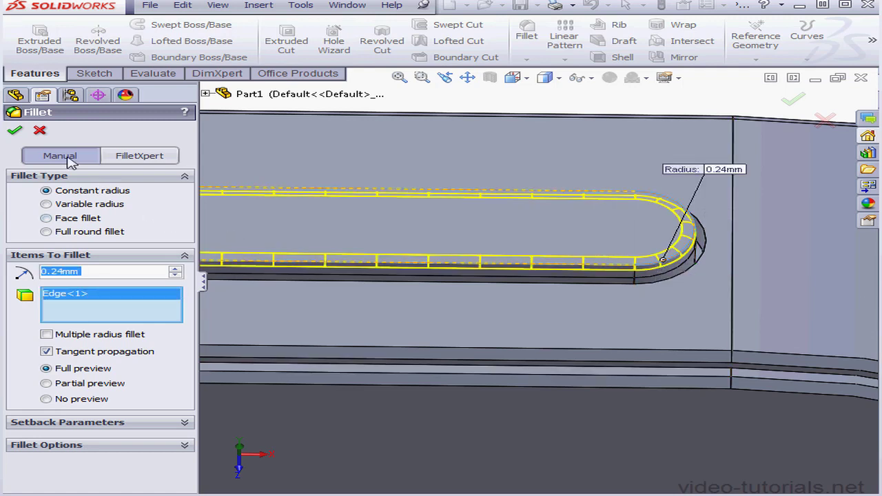
pyautogui.click(14, 130)
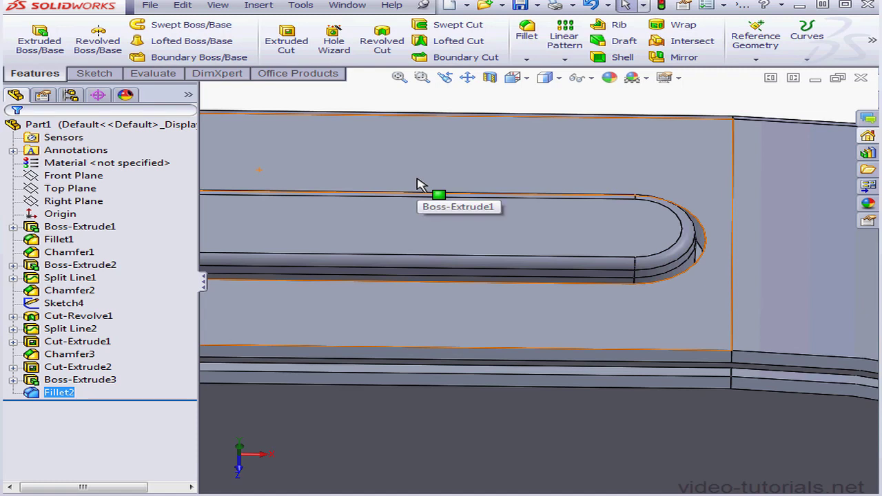
pyautogui.moveTo(441, 222); pyautogui.dragTo(411, 232, button='middle')
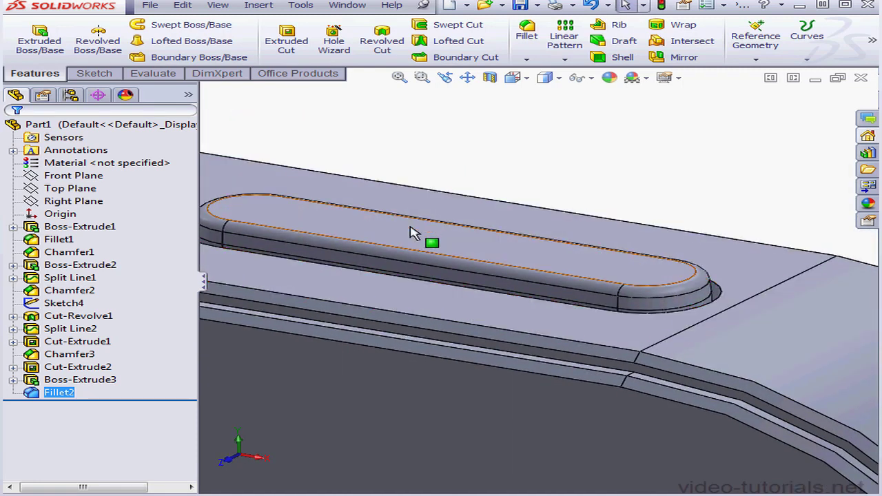
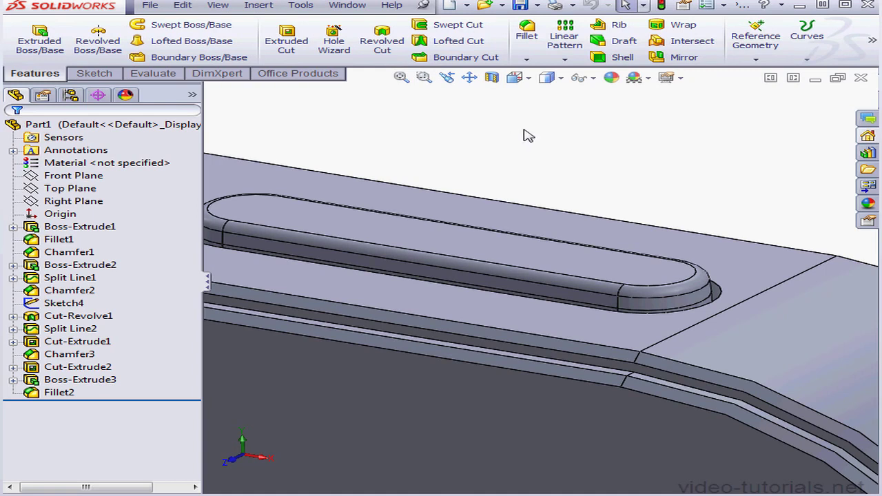
# Start a sketch on the long flat face of the phone body's left side.
pyautogui.click(528, 80)
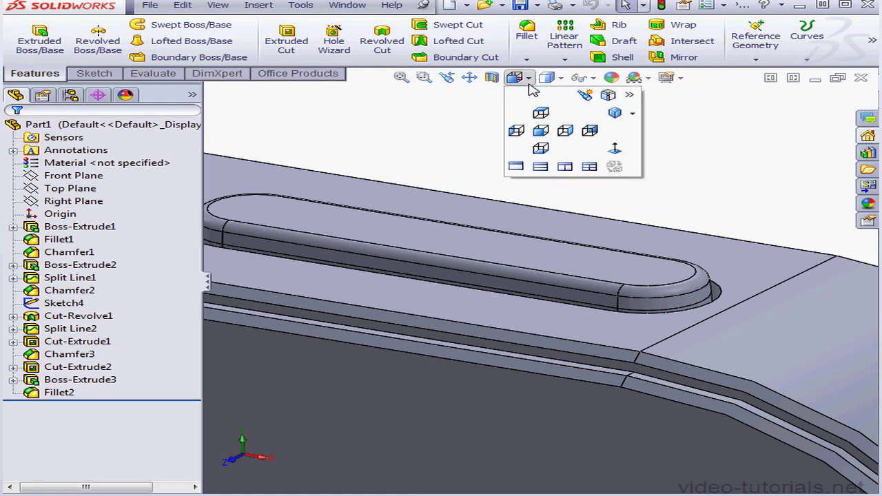
pyautogui.click(616, 114)
pyautogui.moveTo(564, 263); pyautogui.dragTo(715, 244, button='middle')
pyautogui.rightClick(495, 198)
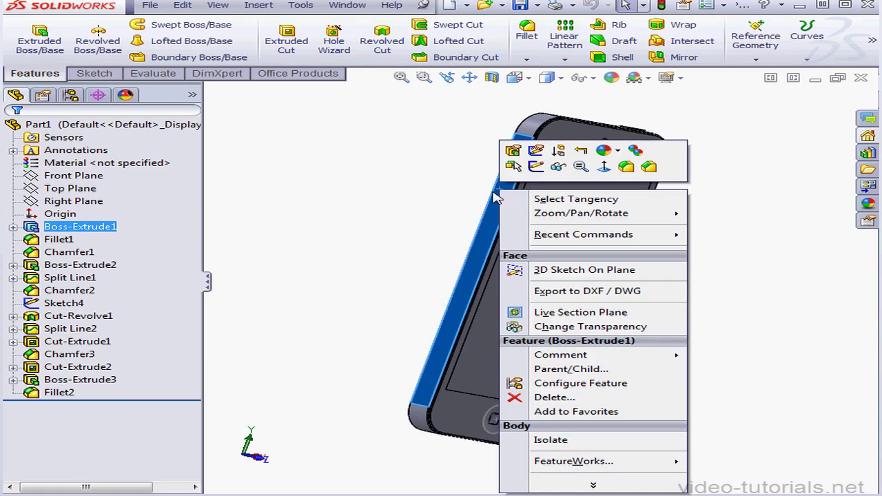
pyautogui.click(536, 166)
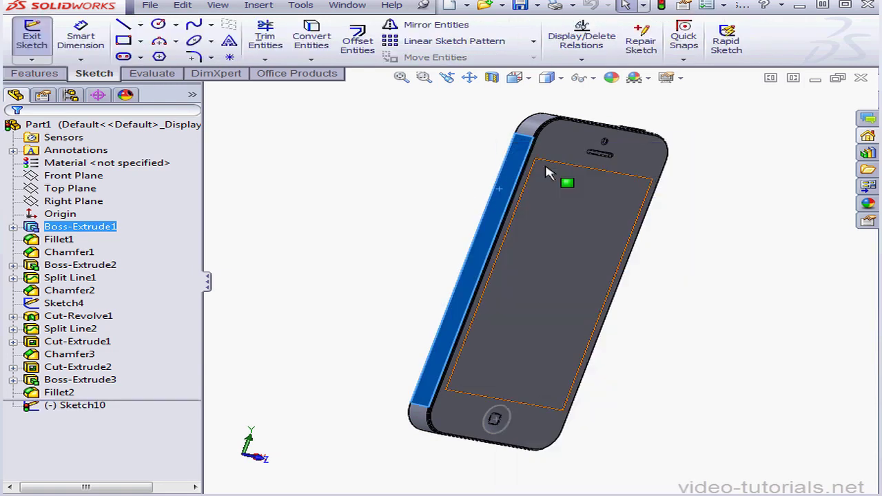
pyautogui.click(530, 79)
pyautogui.click(594, 134)
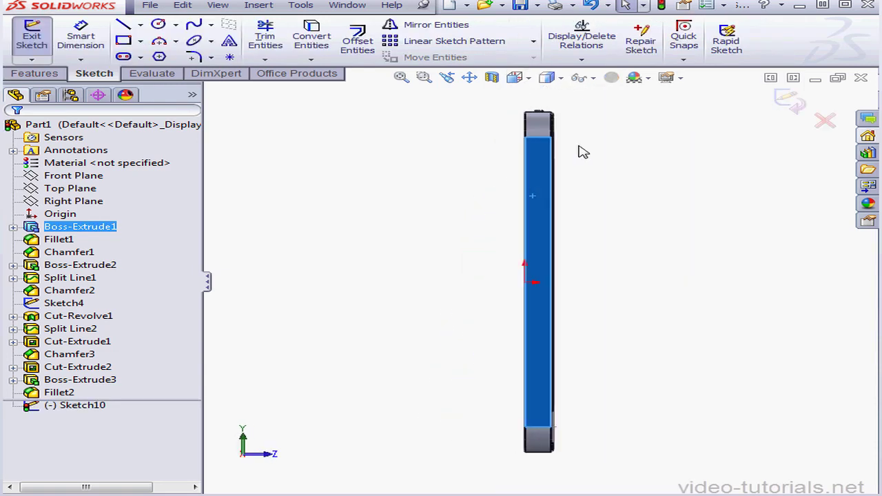
# Draw a centre rectangle about 4.06 mm wide and 10.08 mm high near the upper end of the side face.
pyautogui.scroll(-5, 559, 137)
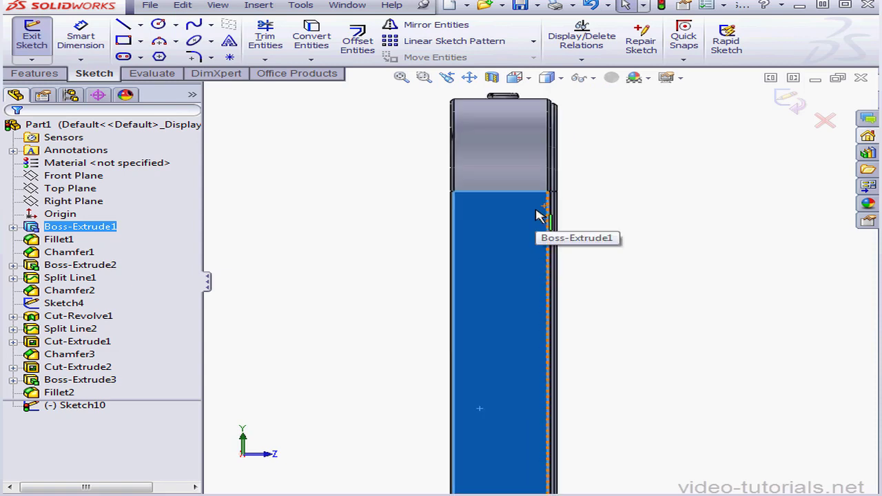
pyautogui.click(140, 41)
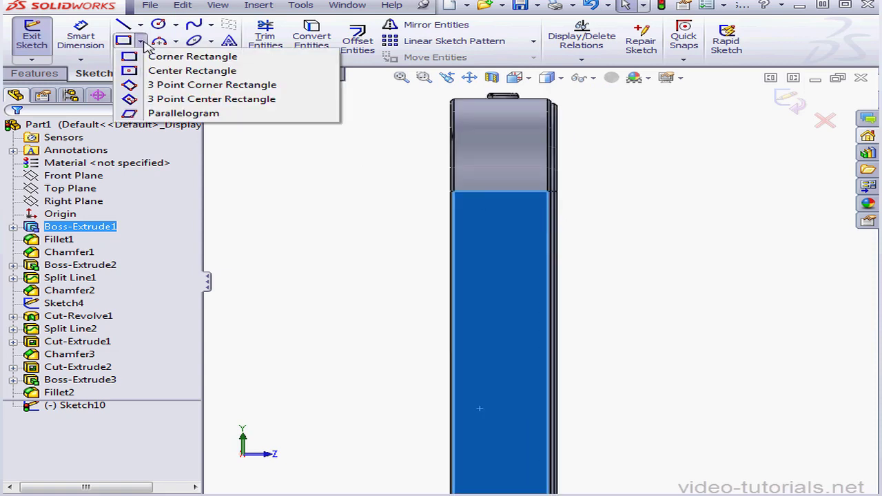
pyautogui.click(147, 73)
pyautogui.click(499, 294)
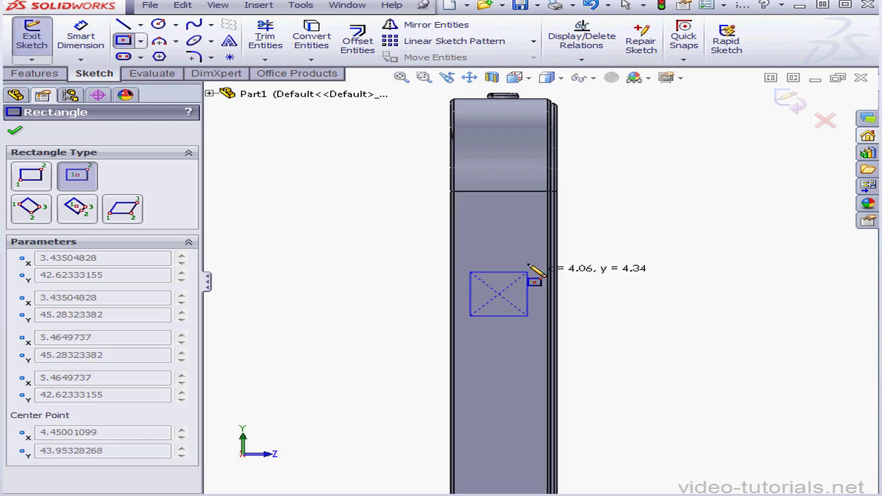
pyautogui.click(529, 244)
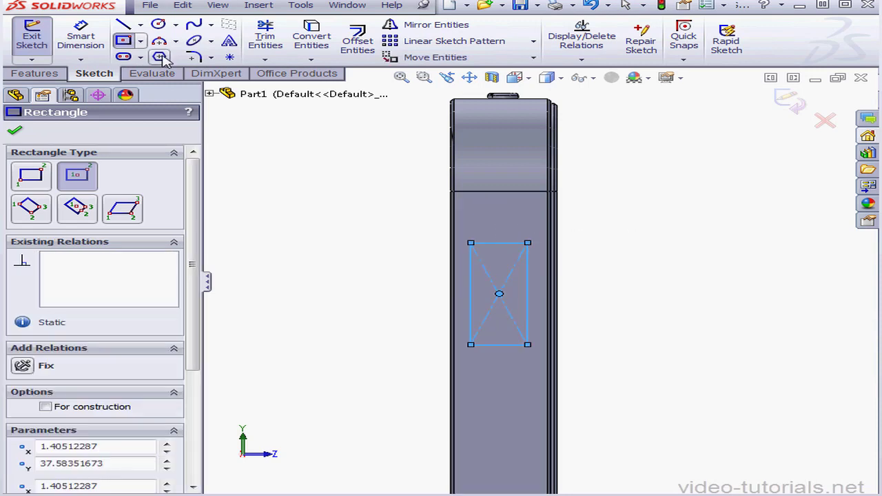
# Dimension the rectangle on the side face to 6 mm high and 2.52 mm wide.
pyautogui.click(81, 38)
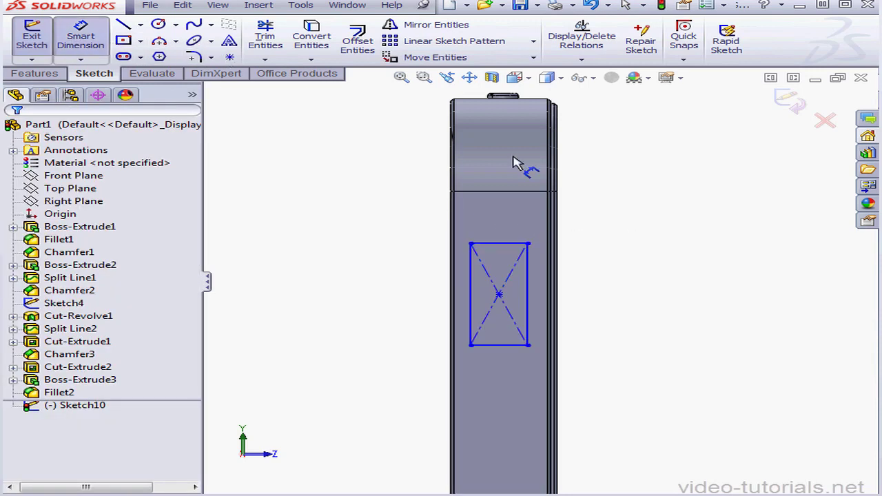
pyautogui.click(540, 319)
pyautogui.click(600, 296)
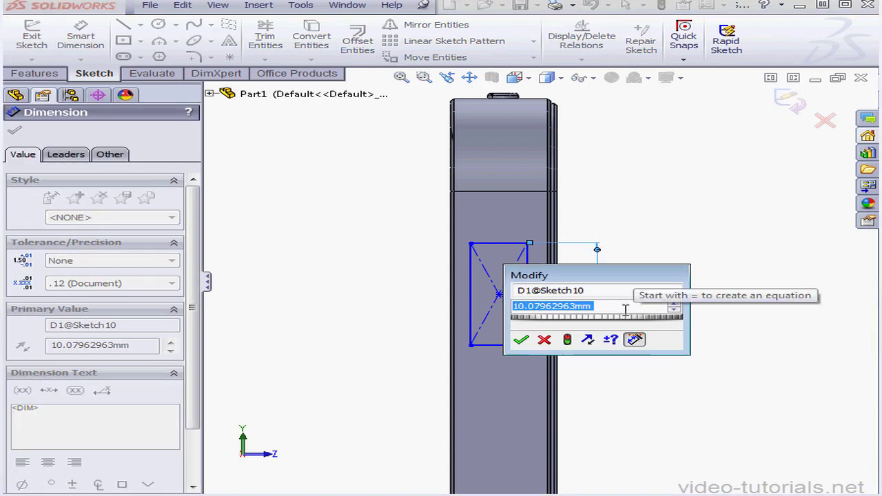
pyautogui.write('6')
pyautogui.press('Return')
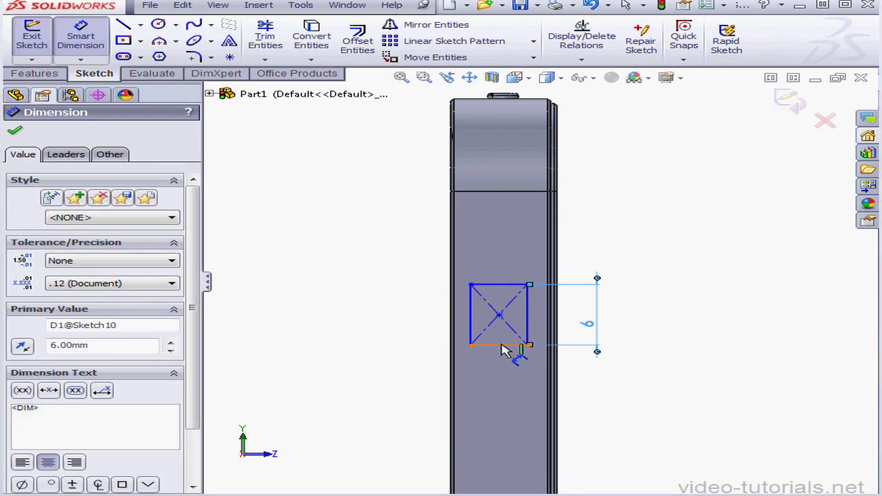
pyautogui.click(513, 362)
pyautogui.click(591, 386)
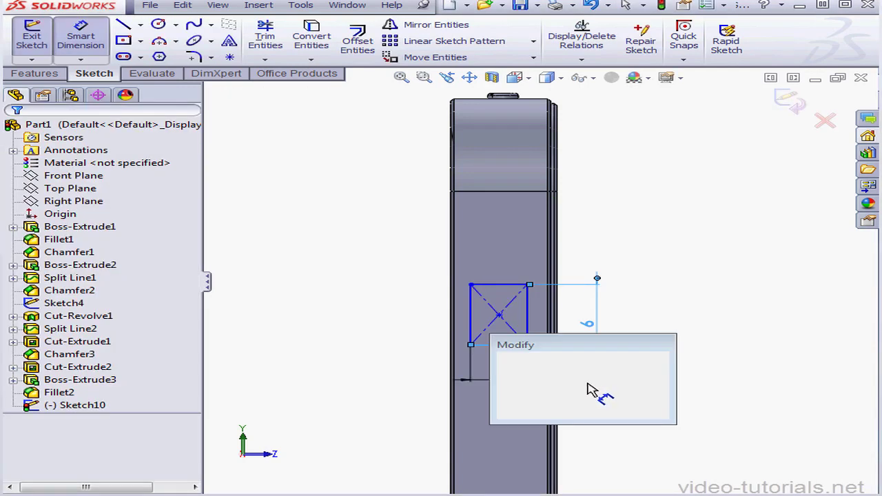
pyautogui.write('2.')
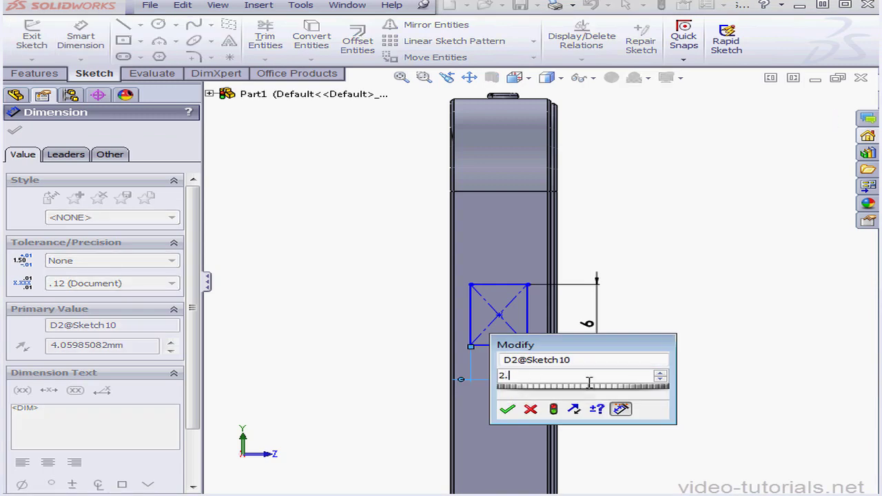
pyautogui.write('52')
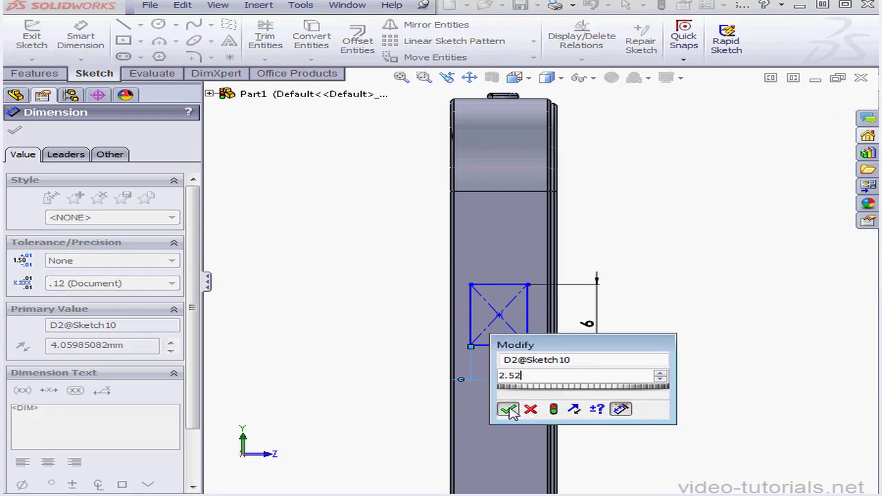
pyautogui.click(507, 408)
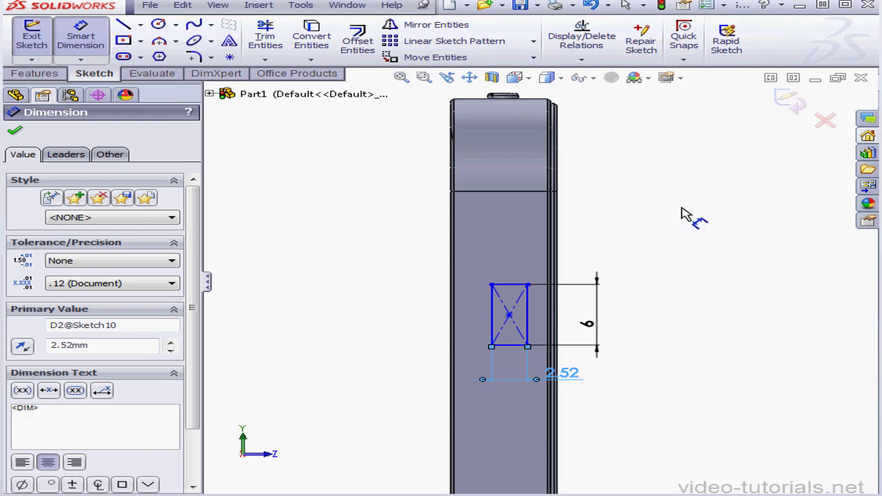
# Locate the rectangle with its upper side 16.86 mm below the body's top edge and its nearest side 2.3 mm from the rear edge.
pyautogui.click(522, 285)
pyautogui.click(593, 215)
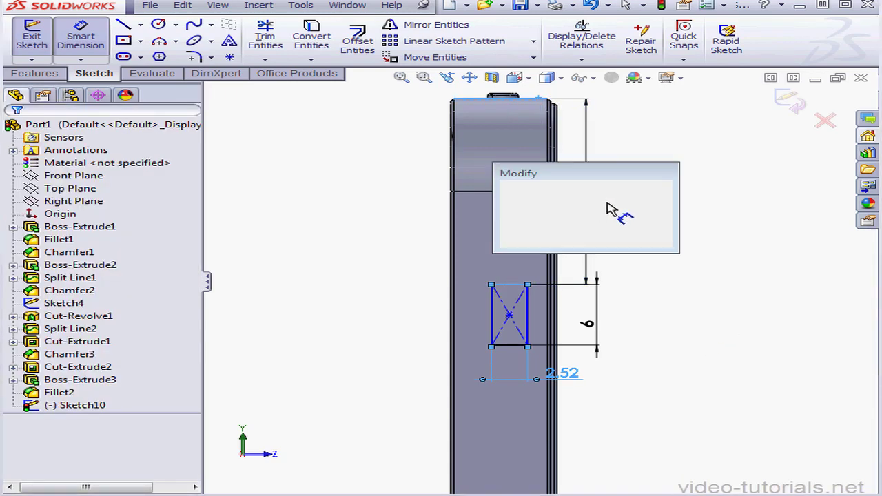
pyautogui.write('16')
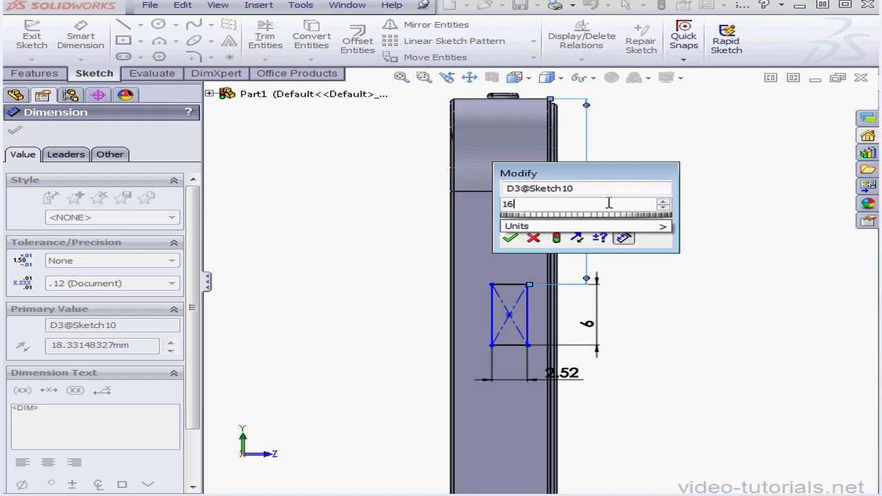
pyautogui.write('.86')
pyautogui.click(511, 237)
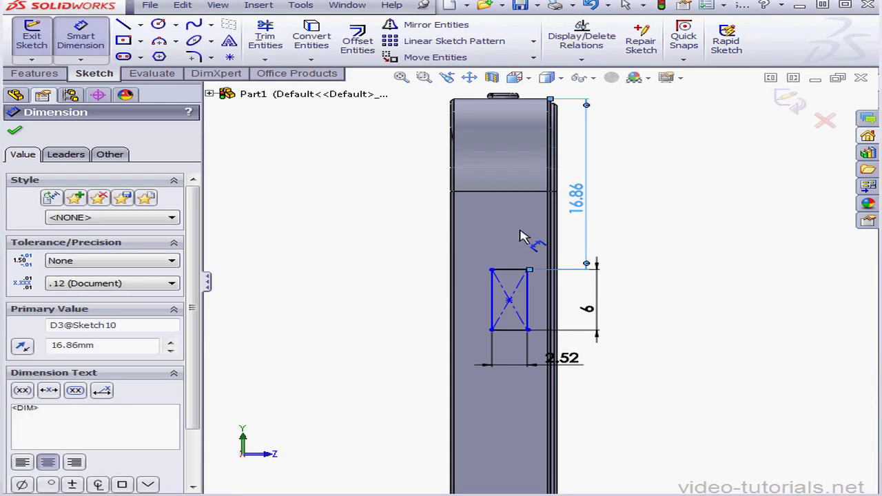
pyautogui.click(491, 297)
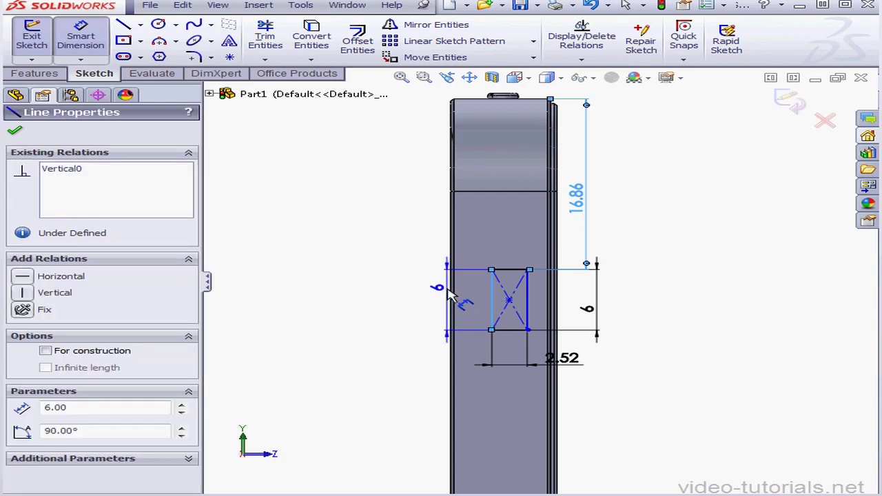
pyautogui.click(449, 295)
pyautogui.click(420, 289)
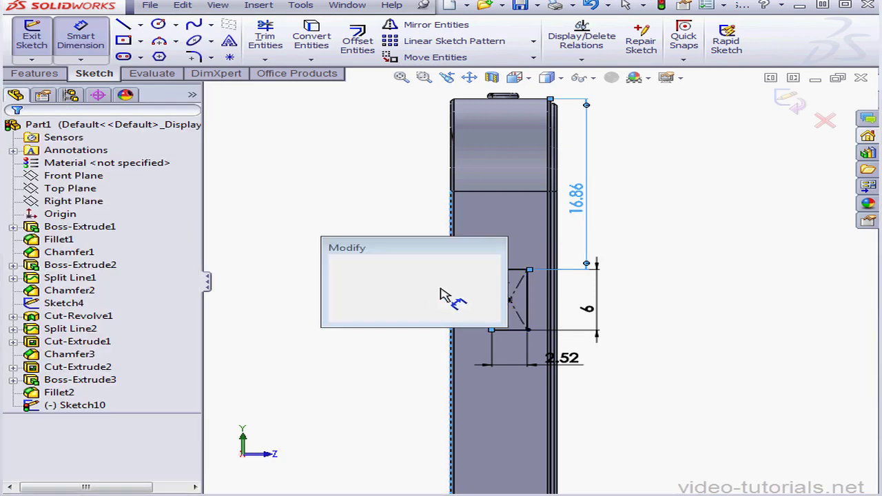
pyautogui.write('2')
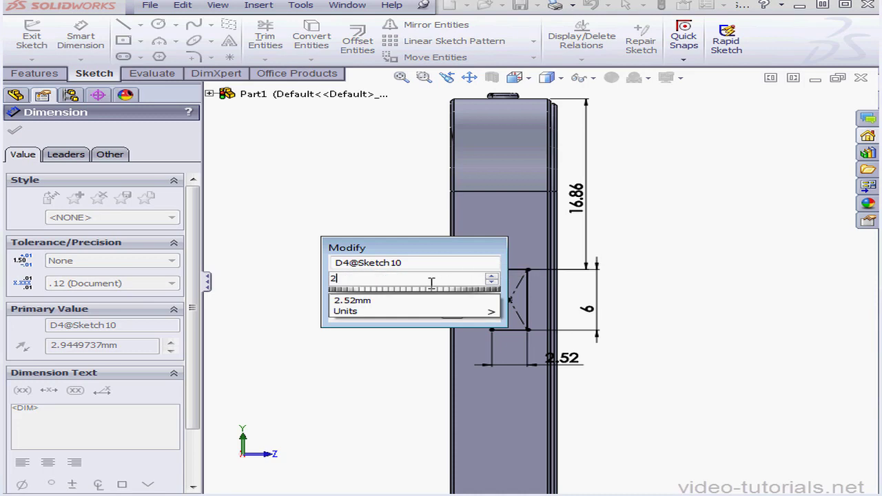
pyautogui.write('.3')
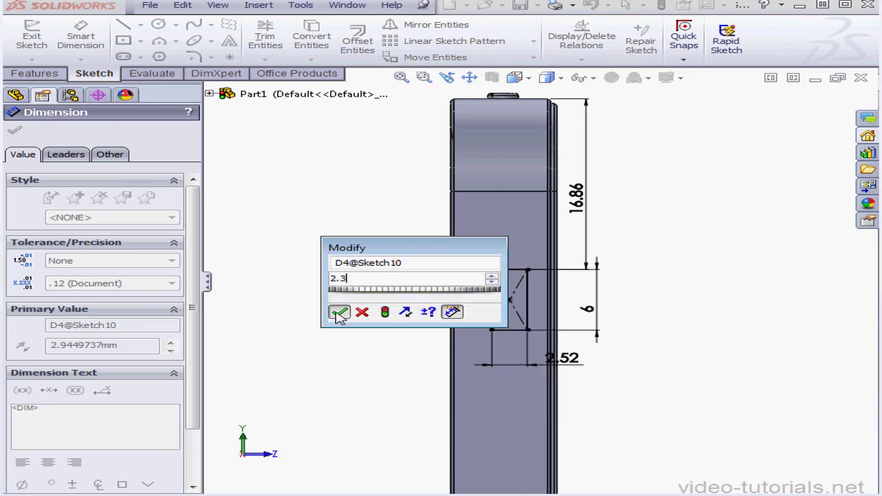
pyautogui.click(338, 312)
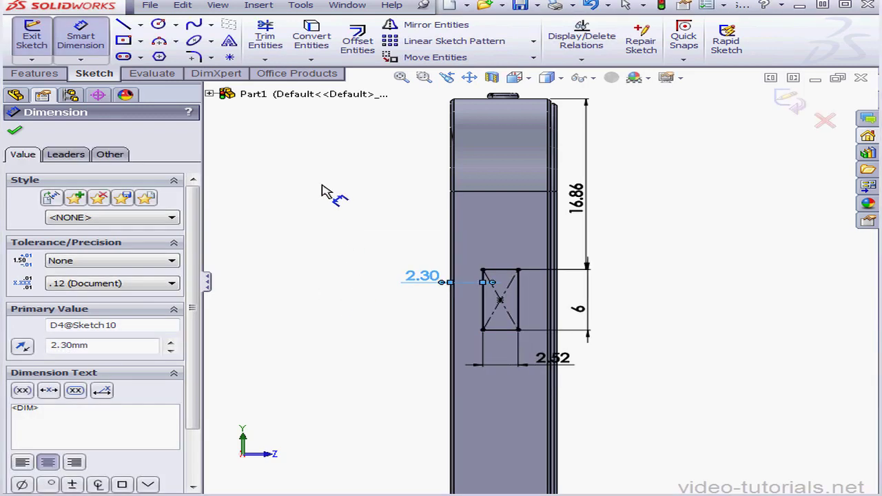
# Round the rectangle's four corners with 0.5 mm sketch fillets and finish the sketch.
pyautogui.click(194, 57)
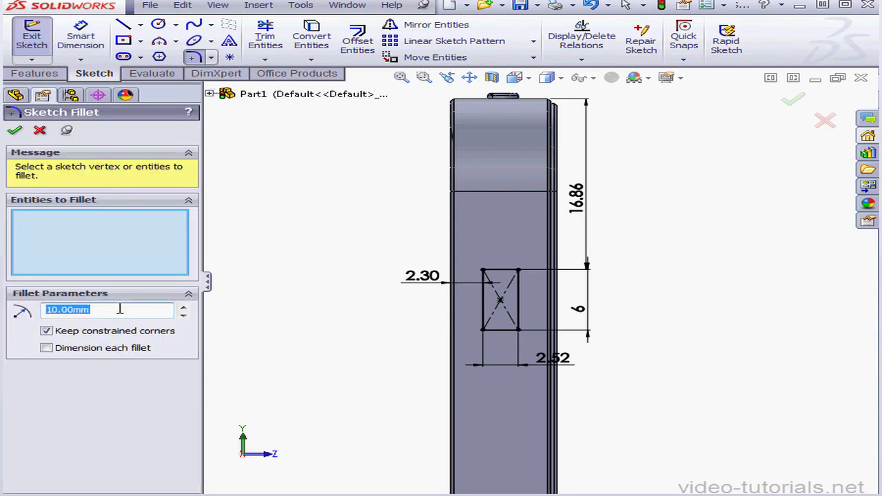
pyautogui.write('.')
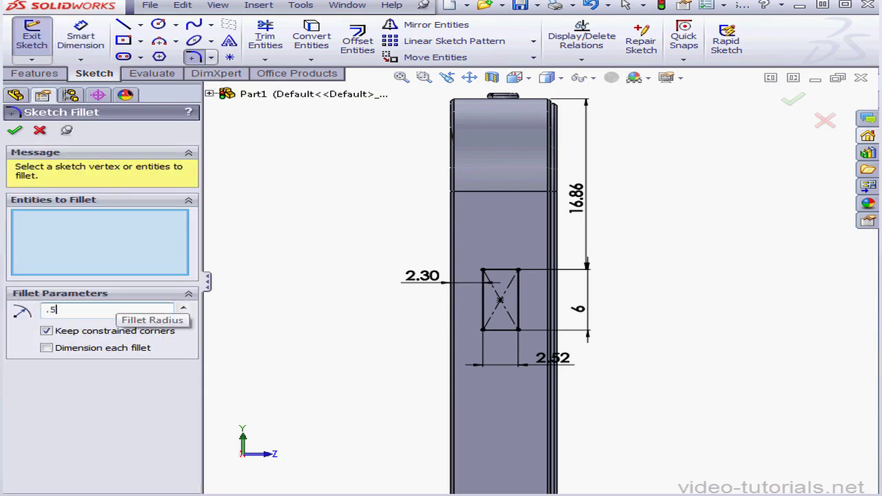
pyautogui.click(483, 270)
pyautogui.click(517, 271)
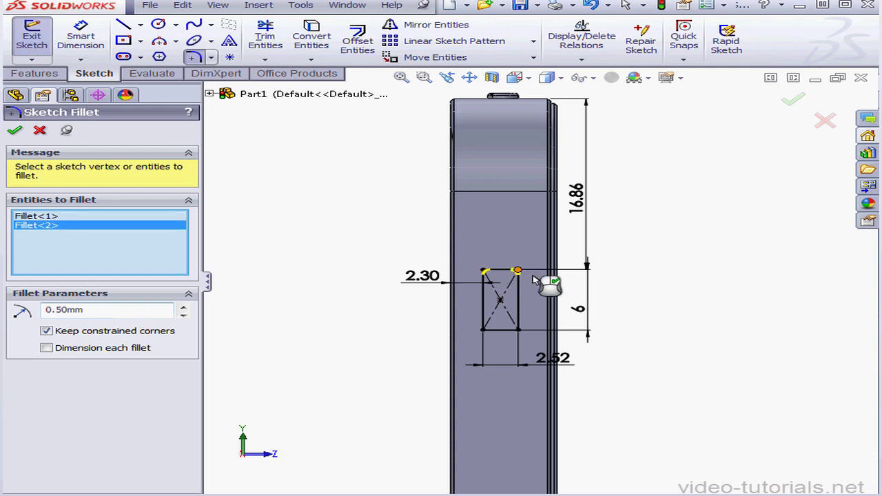
pyautogui.click(517, 330)
pyautogui.click(485, 329)
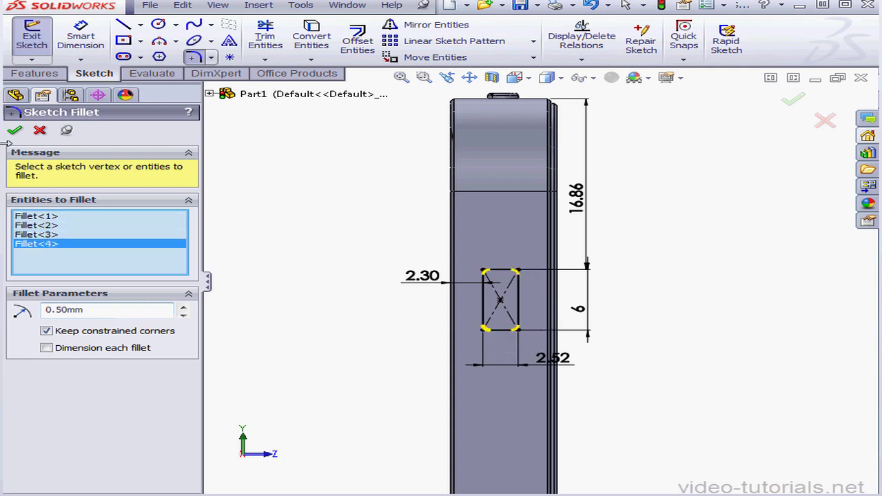
pyautogui.click(15, 131)
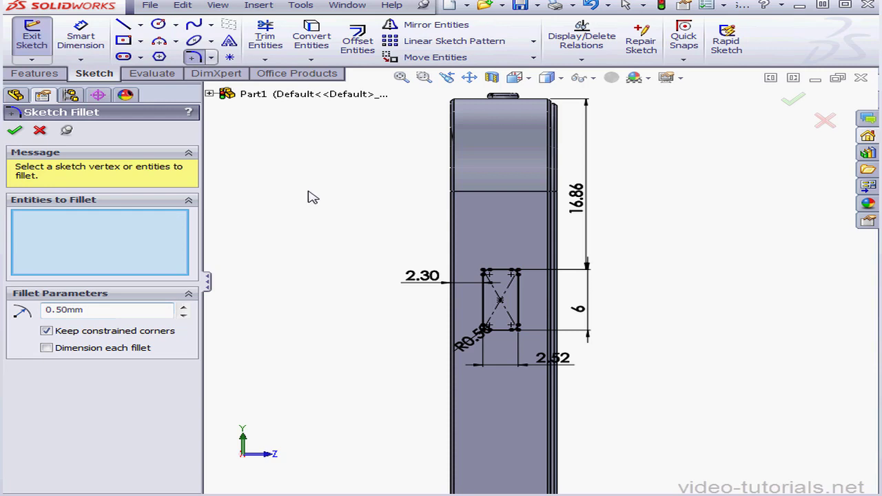
pyautogui.click(825, 122)
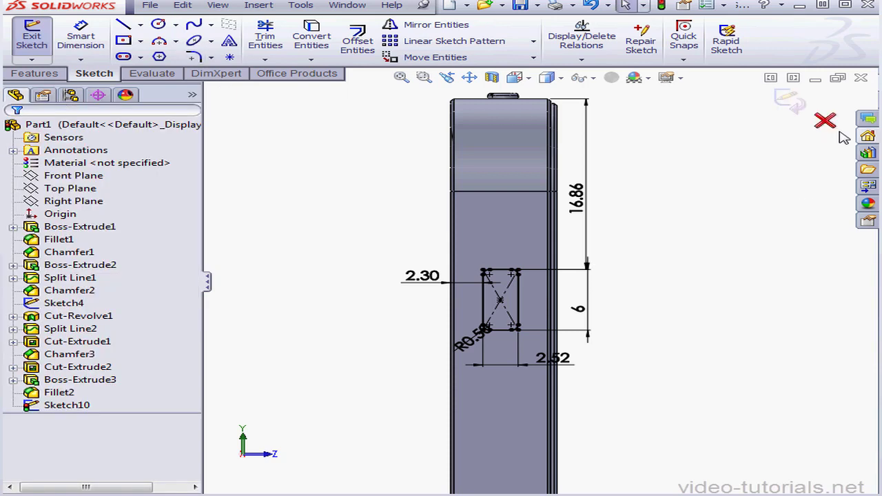
pyautogui.click(785, 105)
# Extrude-cut the rounded rectangle blind into the side face to a depth of 0.6 mm.
pyautogui.scroll(-3, 505, 324)
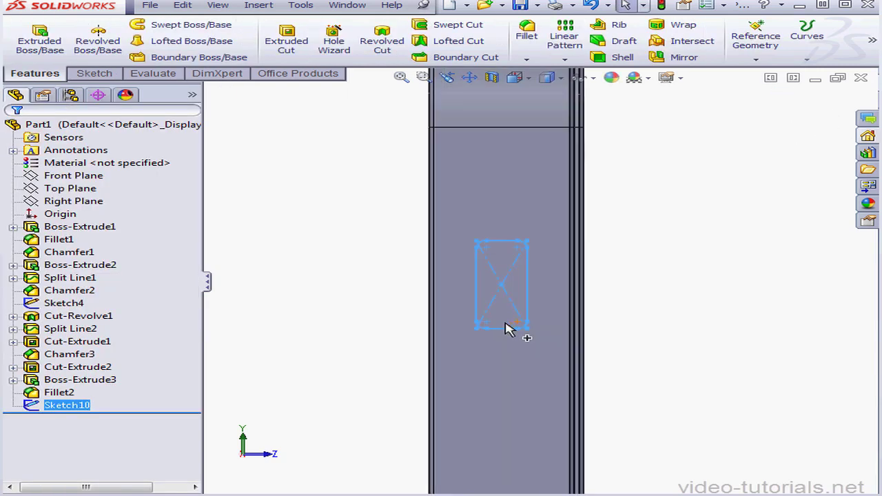
pyautogui.click(288, 41)
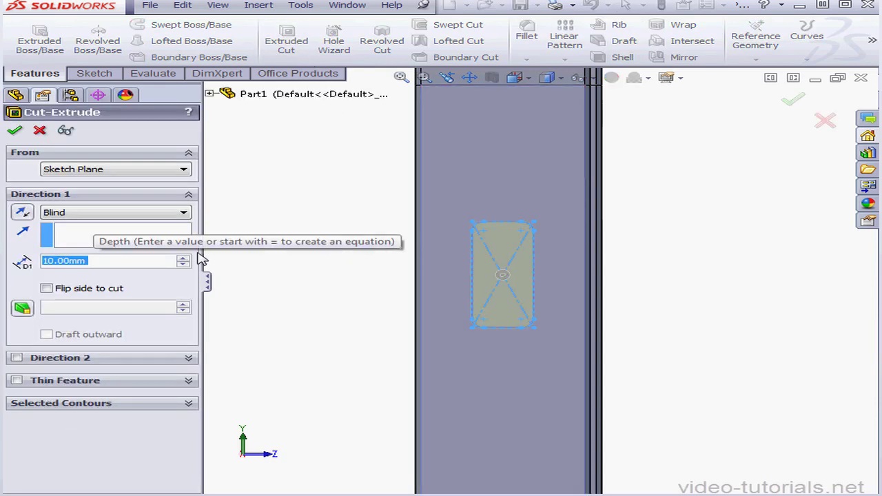
pyautogui.click(103, 263)
pyautogui.moveTo(103, 263); pyautogui.dragTo(6, 260)
pyautogui.write('.6')
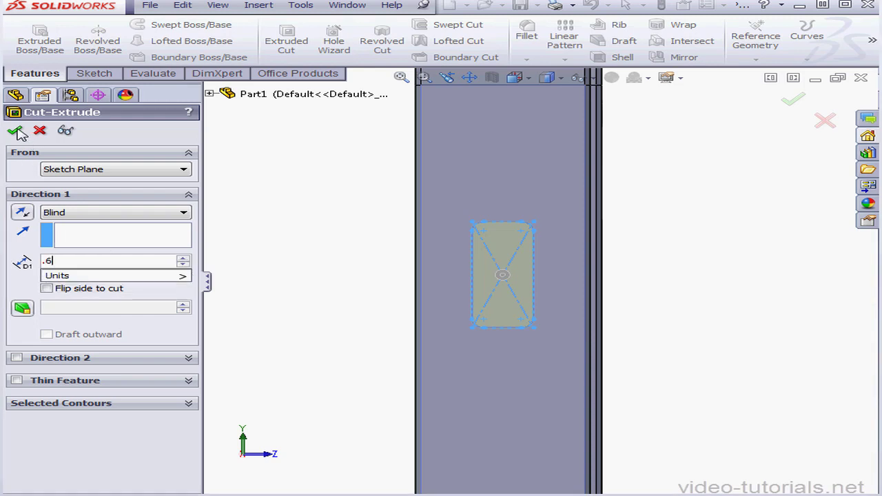
pyautogui.press('Return')
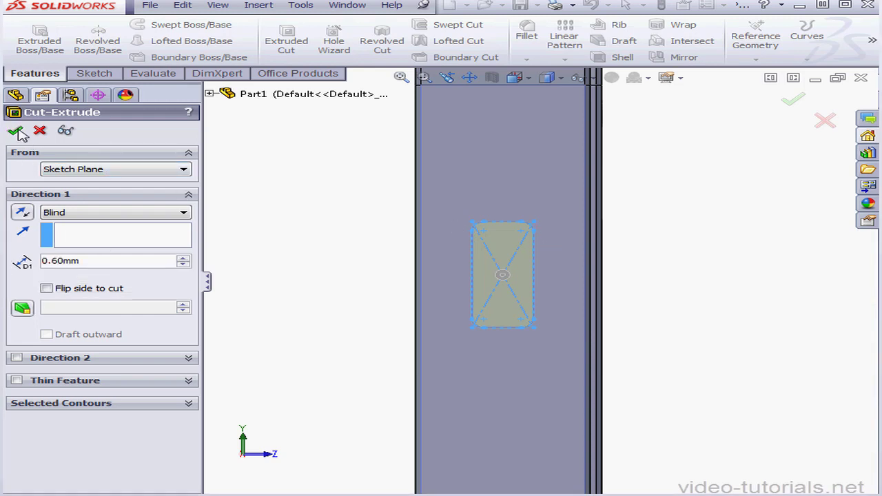
pyautogui.scroll(-4, 518, 266)
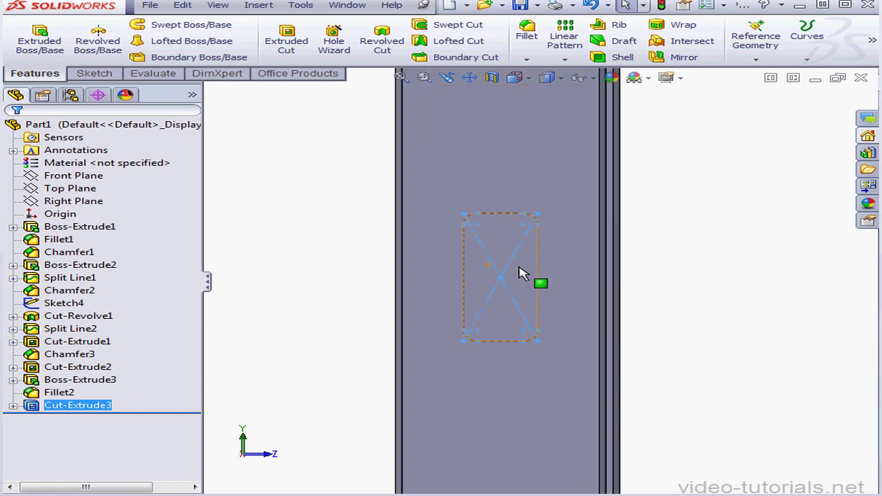
pyautogui.click(766, 301)
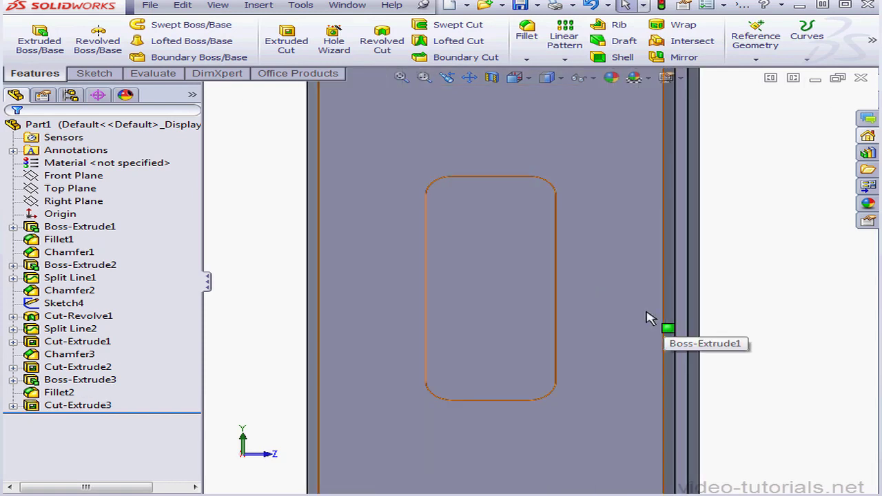
# Start a sketch on the recess floor and draw a narrow upright corner rectangle about 0.78 mm wide inside the recess outline.
pyautogui.click(483, 296)
pyautogui.rightClick(481, 288)
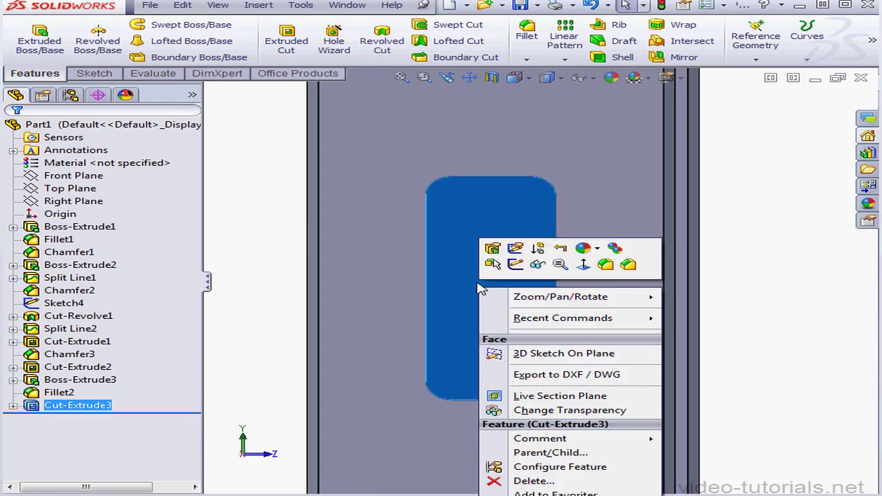
pyautogui.click(516, 265)
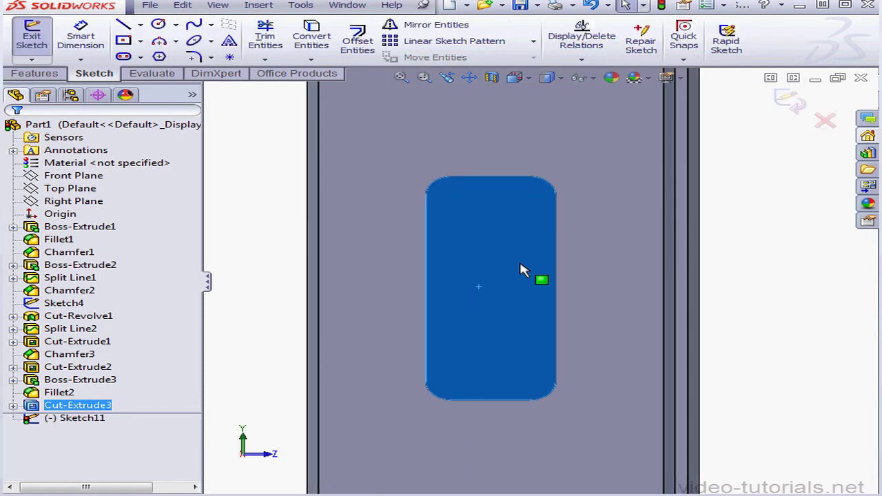
pyautogui.click(138, 42)
pyautogui.click(148, 56)
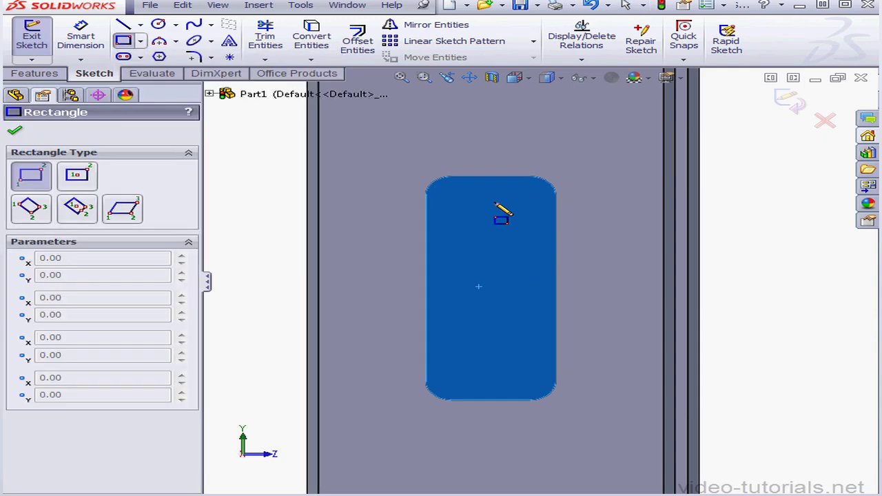
pyautogui.moveTo(492, 200); pyautogui.dragTo(532, 381)
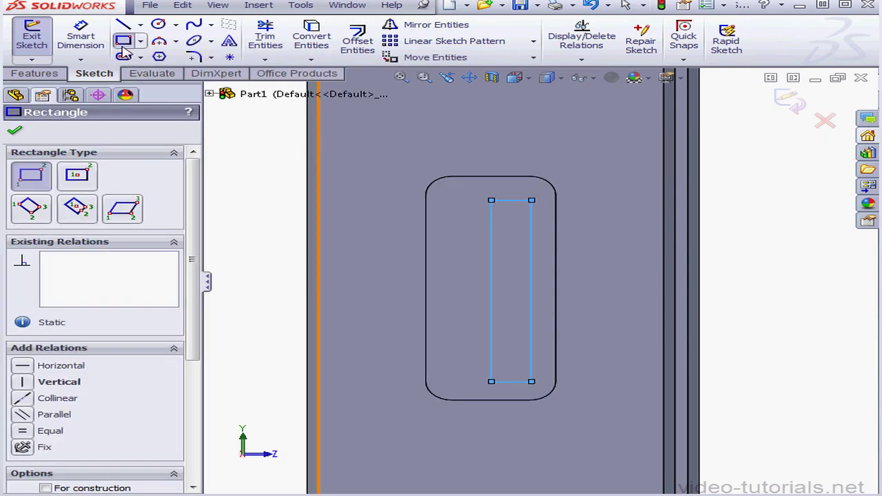
# Dimension the rectangle's long side nearest the phone's front 0.18 mm from the adjacent recess edge.
pyautogui.click(81, 40)
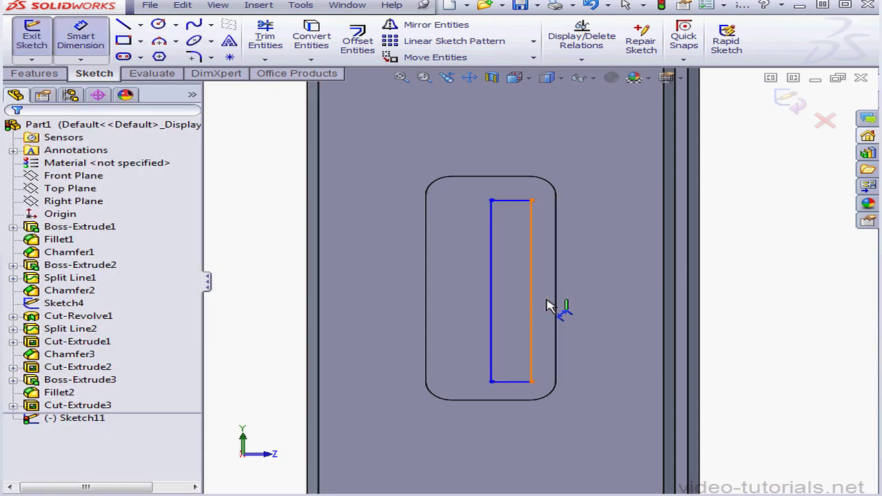
pyautogui.click(547, 306)
pyautogui.click(556, 296)
pyautogui.click(604, 302)
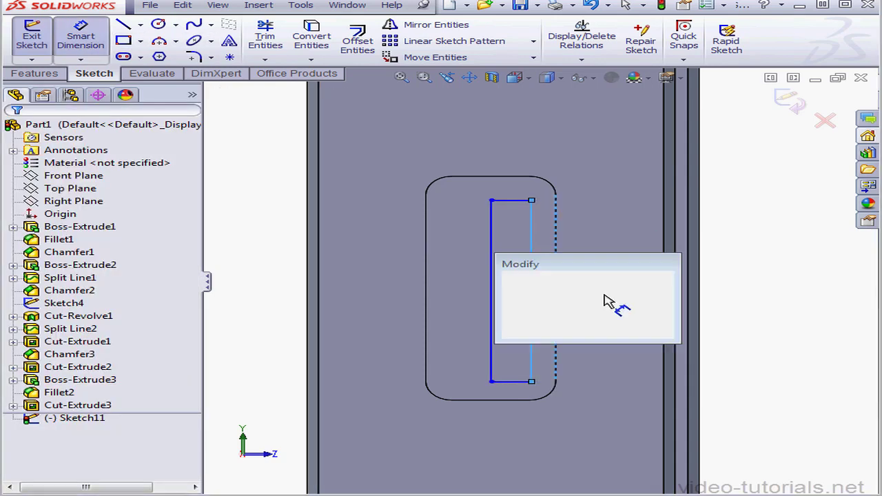
pyautogui.moveTo(587, 295); pyautogui.dragTo(532, 295)
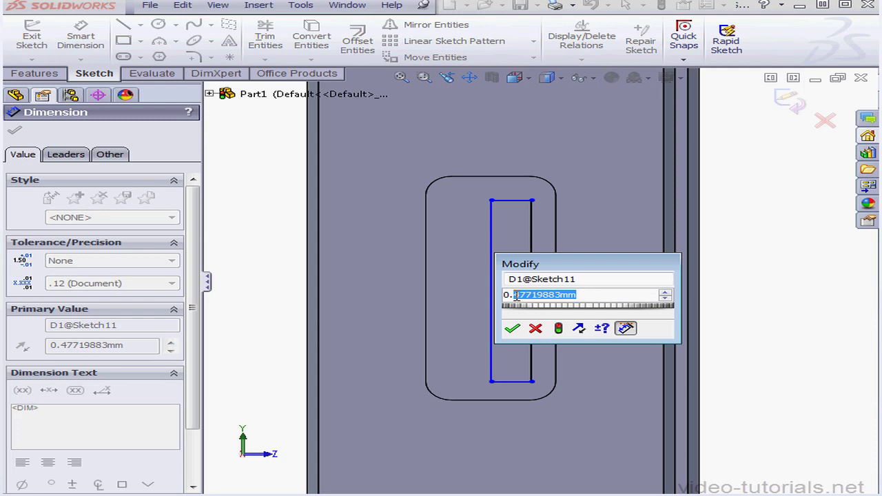
pyautogui.write('1')
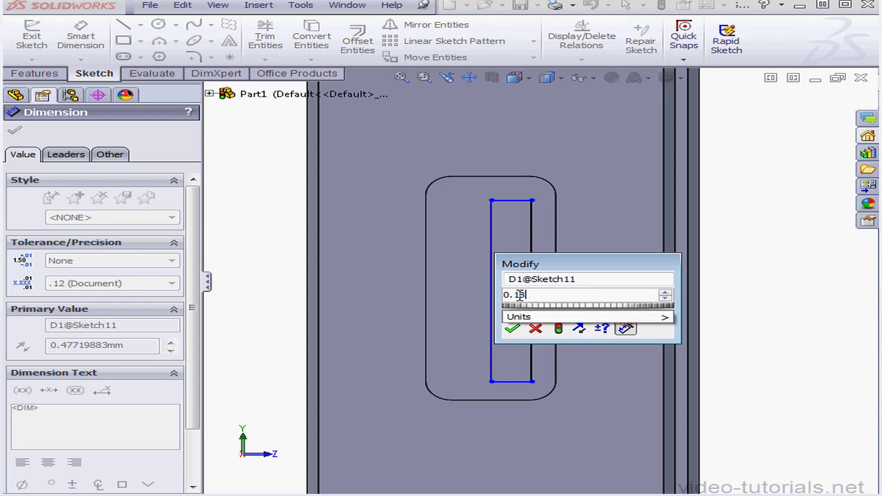
pyautogui.write('8')
pyautogui.click(511, 329)
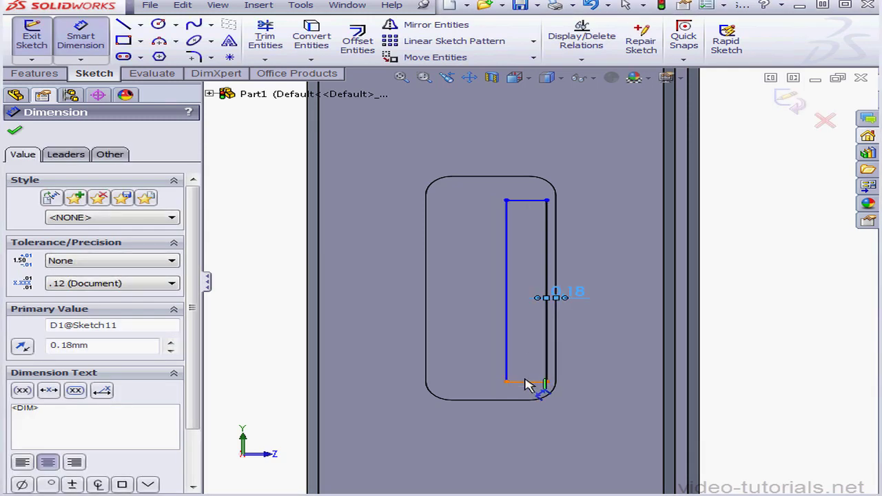
# Dimension the rectangle's lower side 0.18 mm from the lower edge of the recess.
pyautogui.click(525, 381)
pyautogui.click(517, 400)
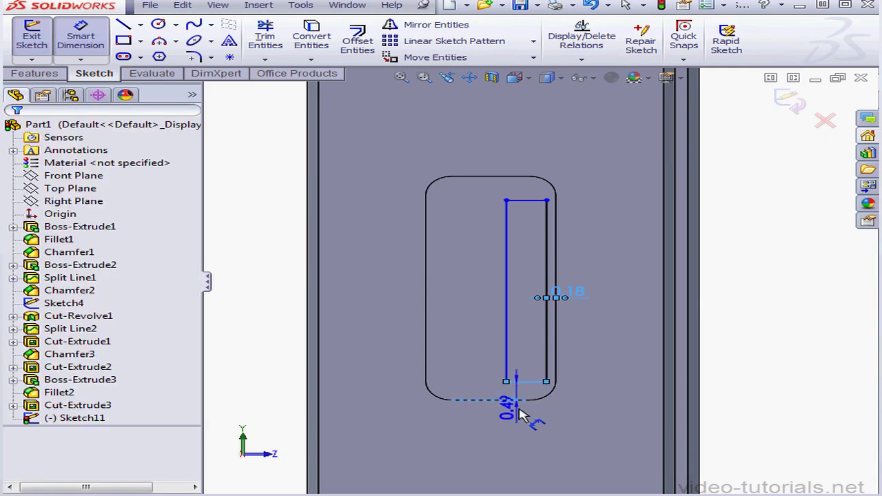
pyautogui.click(521, 414)
pyautogui.moveTo(522, 405); pyautogui.dragTo(474, 407)
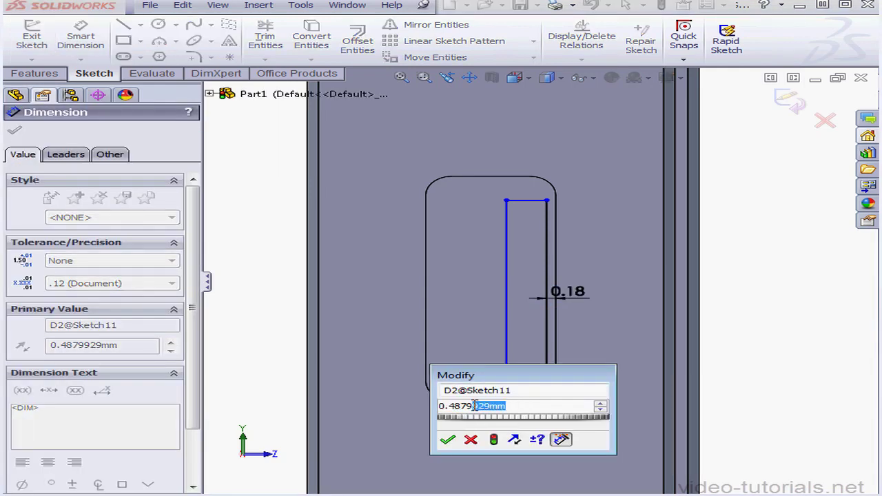
pyautogui.write('18')
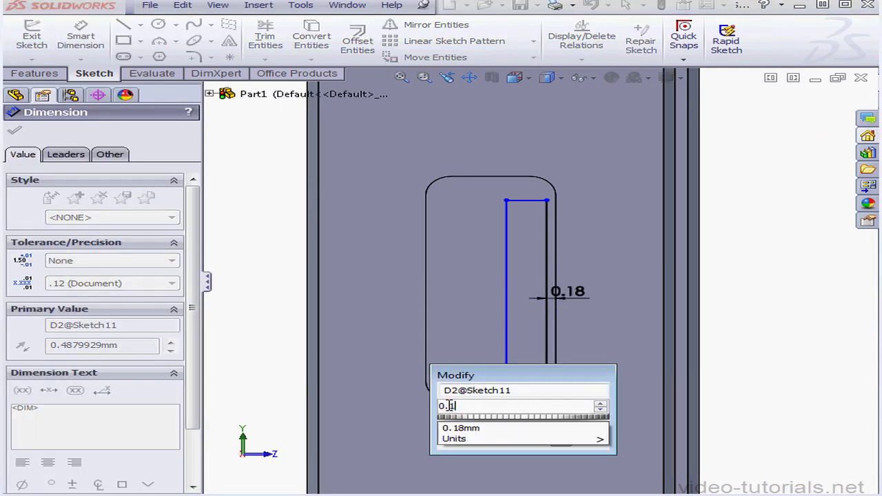
pyautogui.click(462, 453)
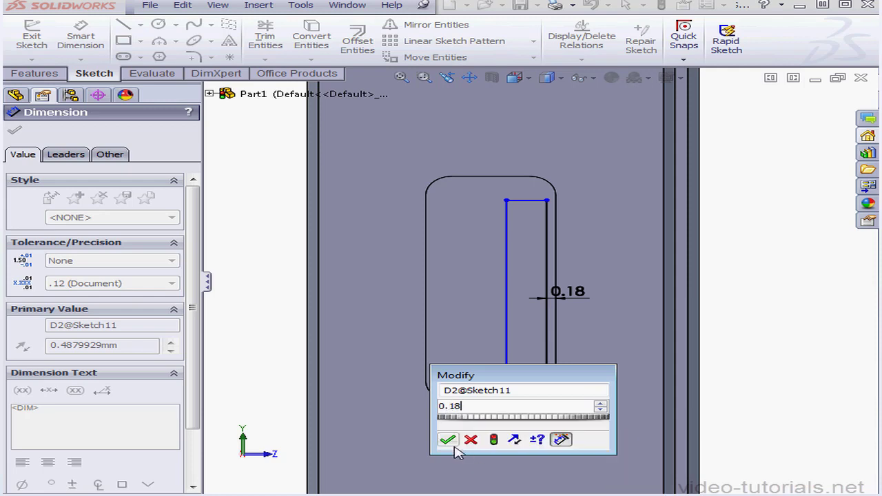
pyautogui.click(452, 443)
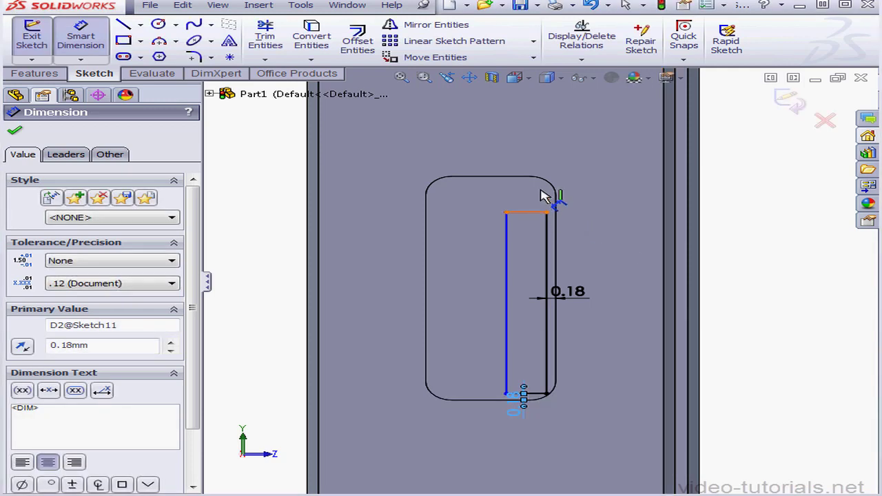
# Dimension the rectangle's upper side 0.18 mm from the upper edge of the recess.
pyautogui.click(536, 213)
pyautogui.click(534, 178)
pyautogui.click(594, 181)
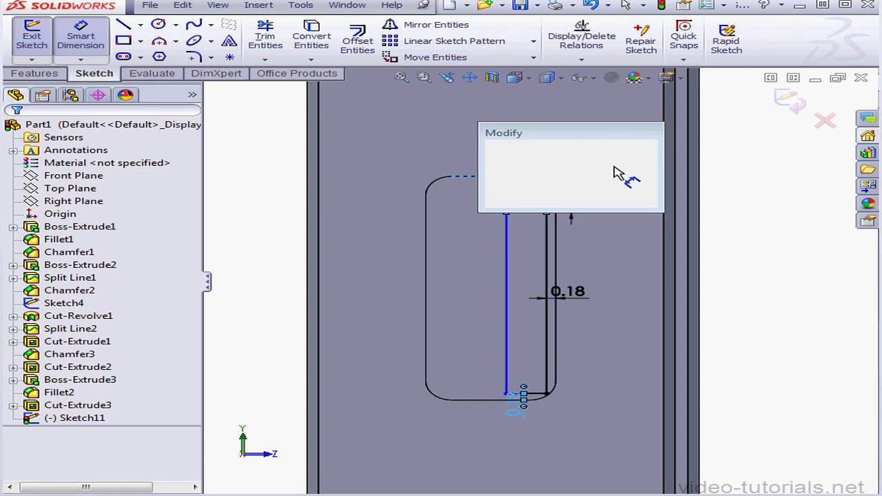
pyautogui.moveTo(583, 164); pyautogui.dragTo(510, 164)
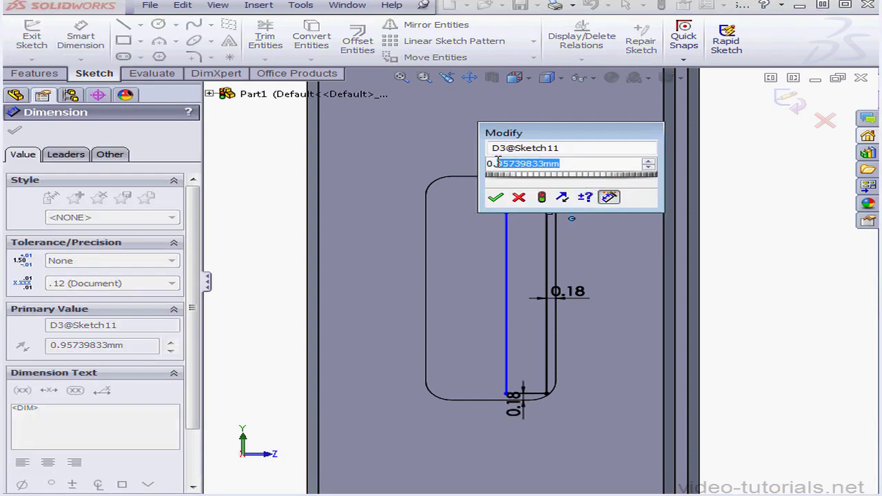
pyautogui.write('1')
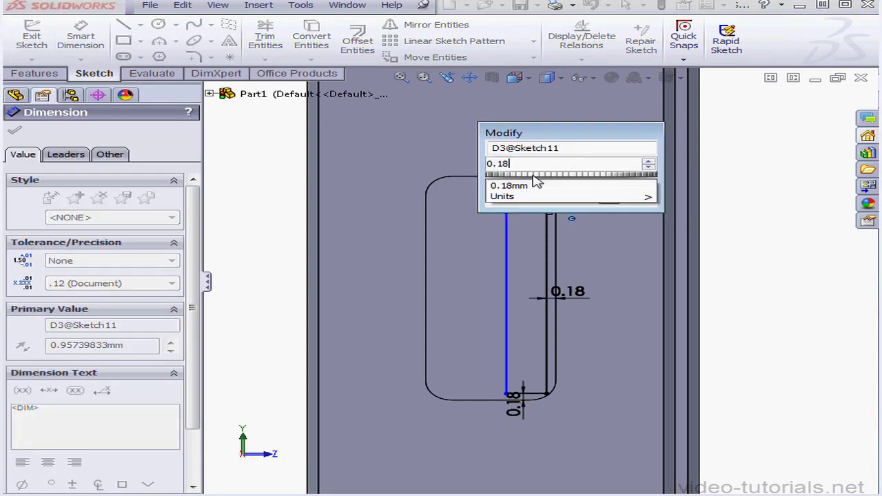
pyautogui.write('8')
pyautogui.press('Return')
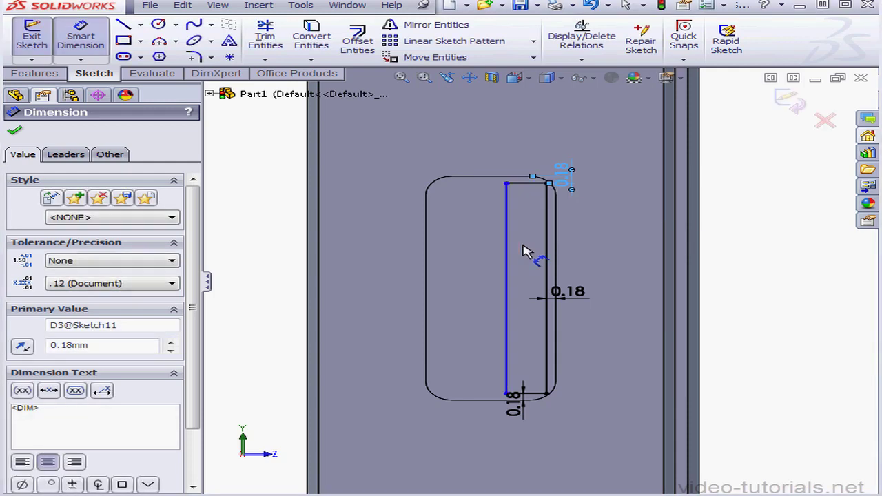
# Dimension the rectangle's width between its two long sides to 1 mm.
pyautogui.click(552, 257)
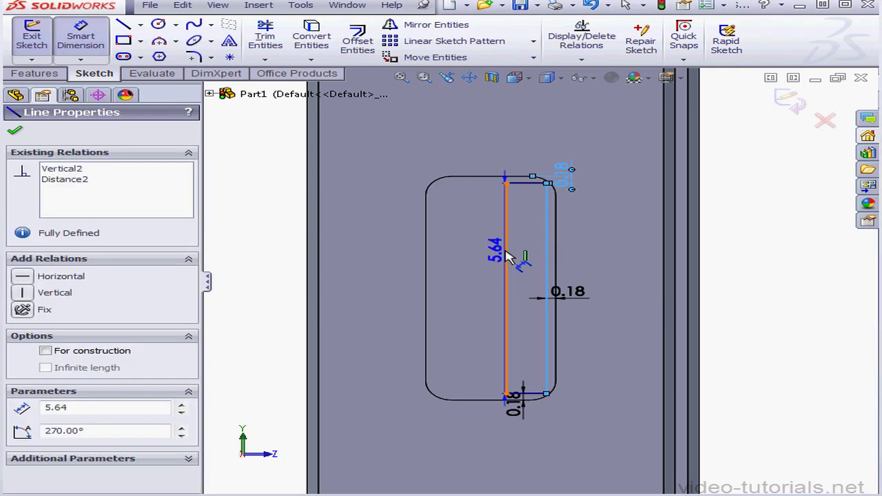
pyautogui.click(508, 257)
pyautogui.click(477, 257)
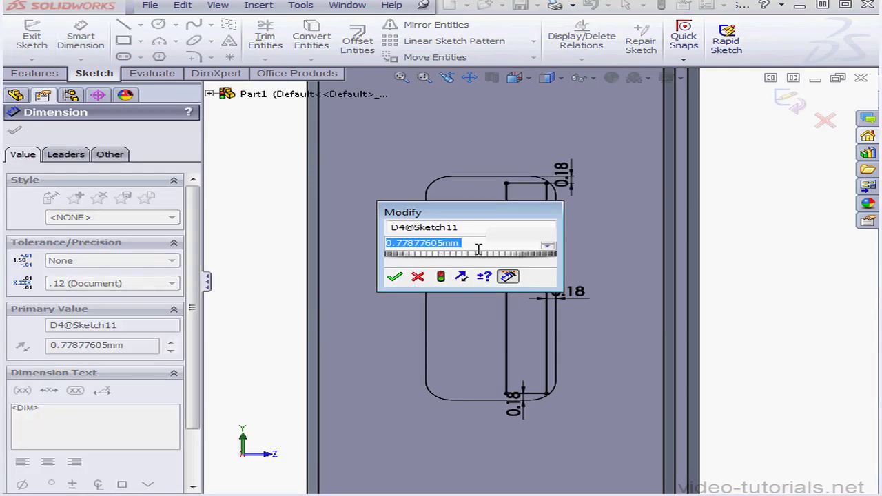
pyautogui.write('1')
pyautogui.moveTo(442, 282)
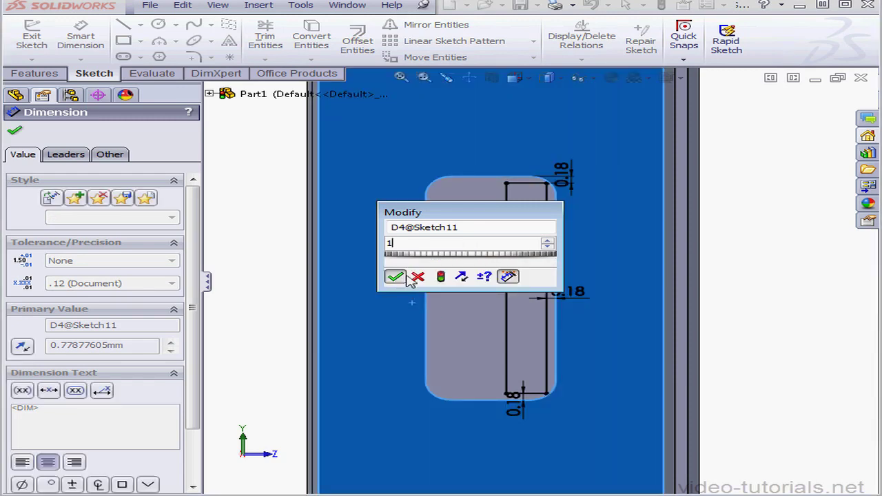
pyautogui.click(394, 278)
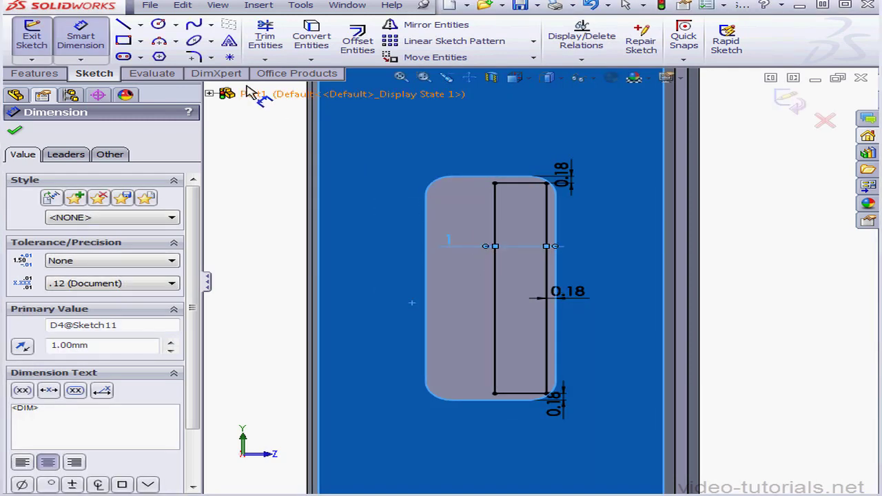
# Round the narrow rectangle's four corners with 0.32 mm sketch fillets and finish the sketch.
pyautogui.click(195, 57)
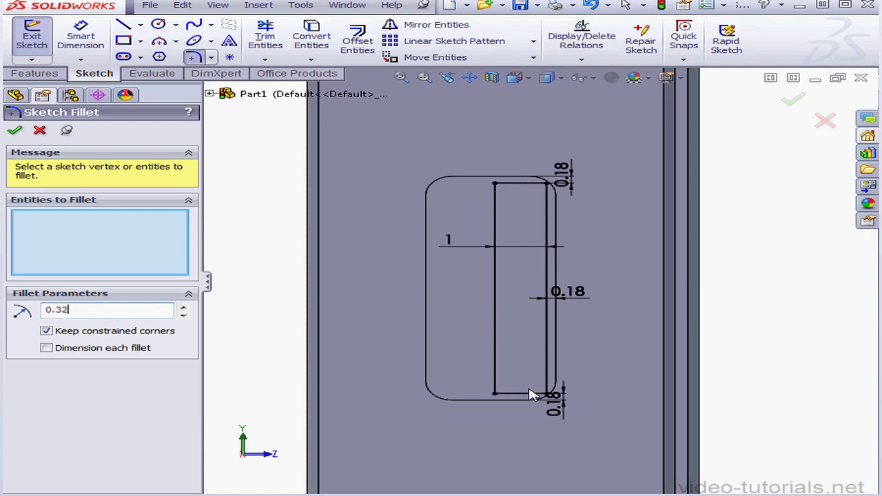
pyautogui.click(499, 398)
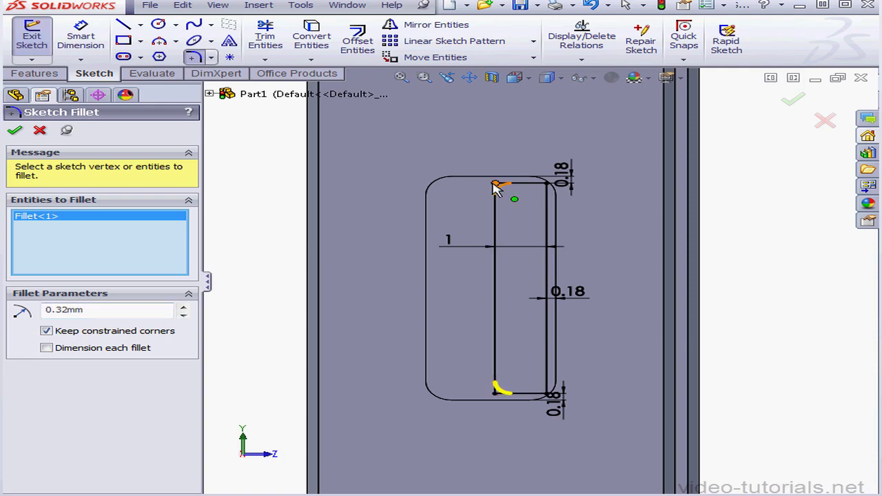
pyautogui.click(513, 190)
pyautogui.click(539, 188)
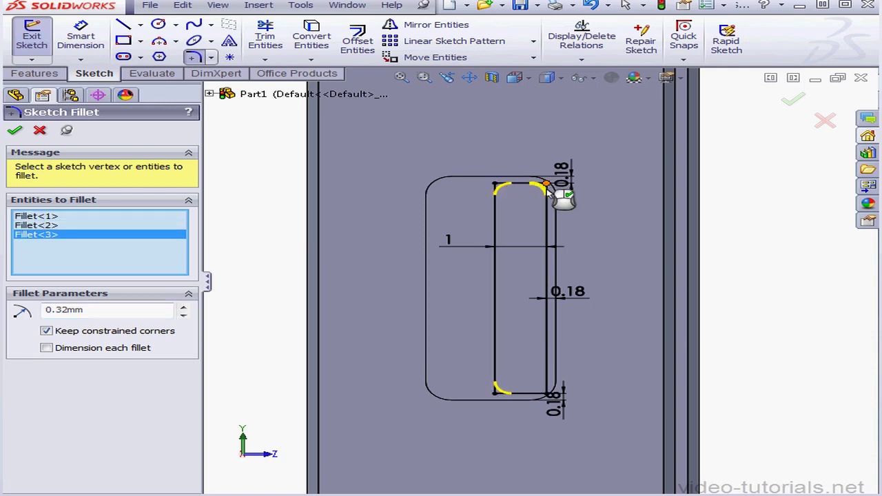
pyautogui.click(544, 396)
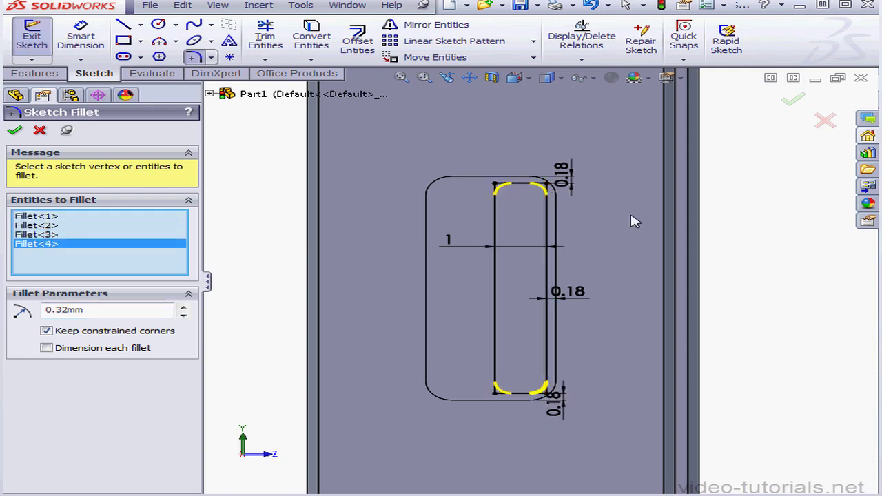
pyautogui.click(788, 103)
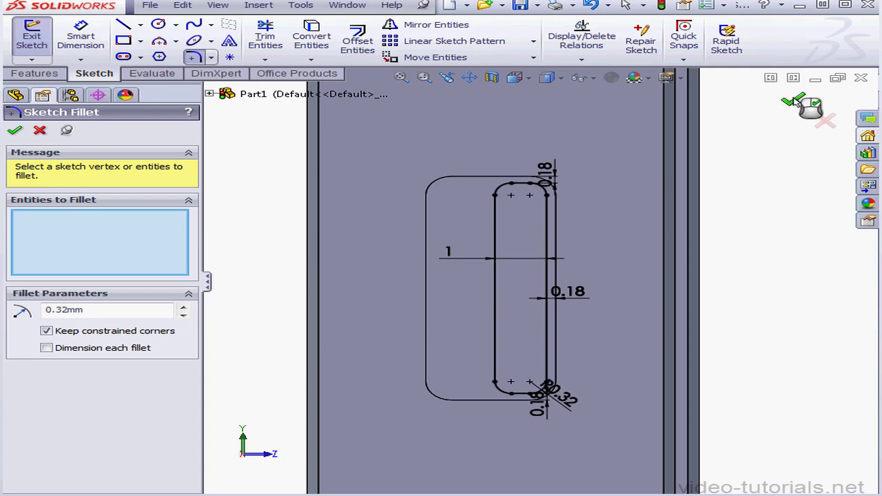
pyautogui.click(826, 121)
pyautogui.click(799, 103)
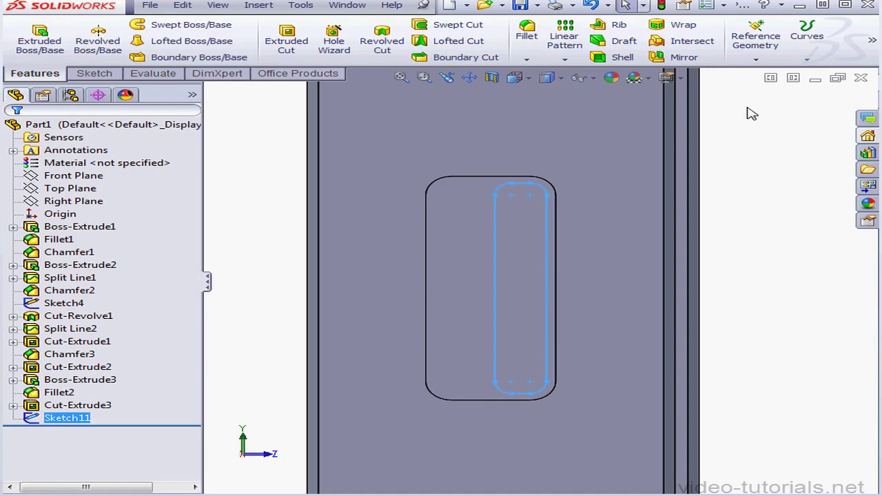
# Extrude the narrow rounded rectangle as a blind boss 1 mm out from the recess floor, merged with the body.
pyautogui.click(40, 40)
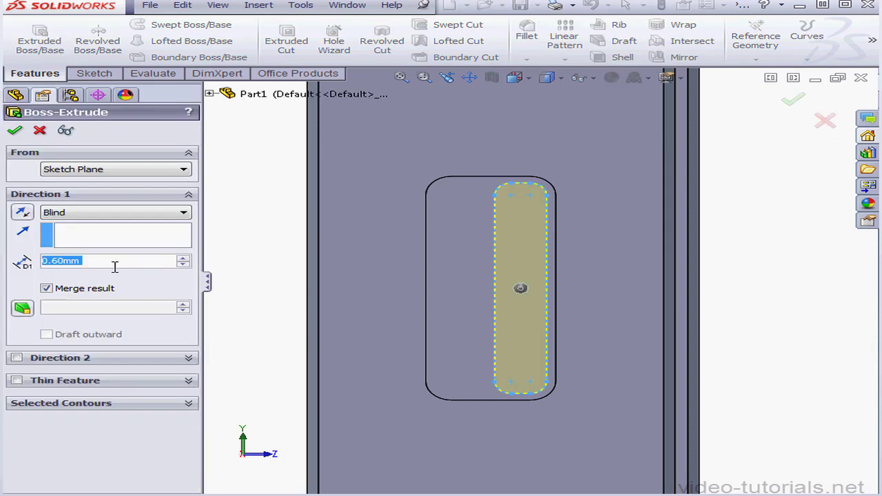
pyautogui.write('1')
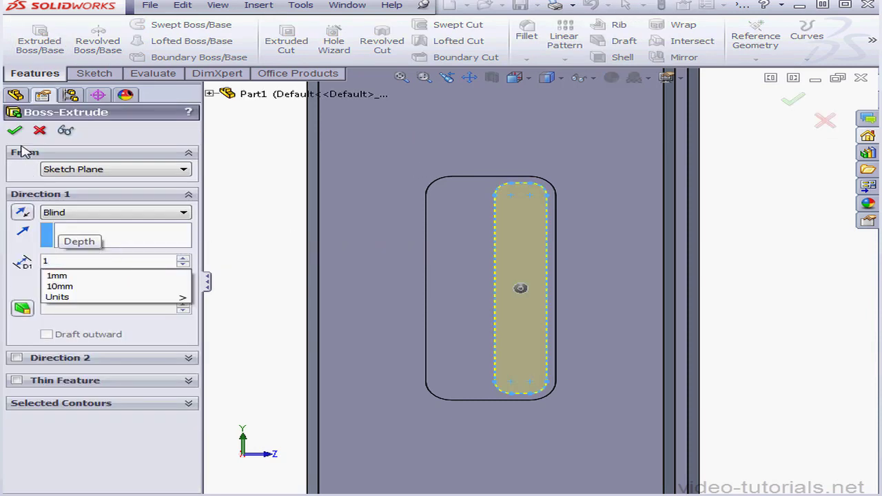
pyautogui.press('Return')
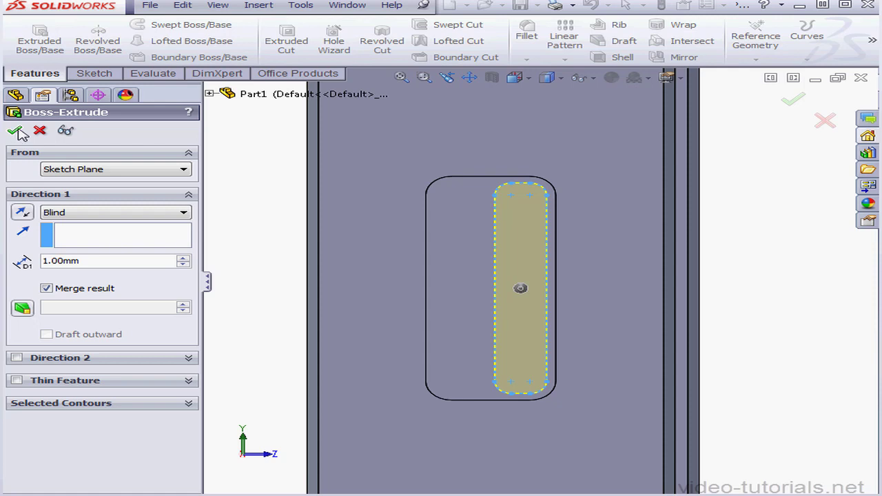
pyautogui.click(15, 131)
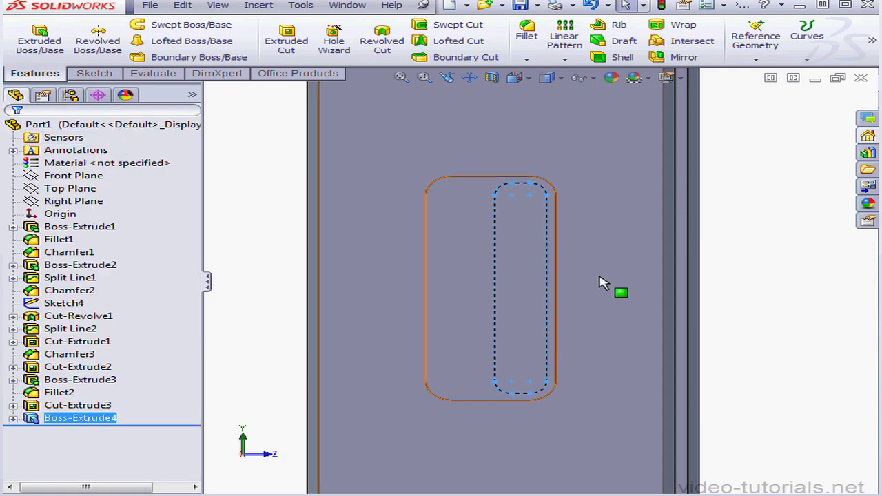
# Fillet the outer edge loop of the raised side switch with a constant radius of 0.2 mm.
pyautogui.moveTo(618, 291); pyautogui.dragTo(555, 278, button='middle')
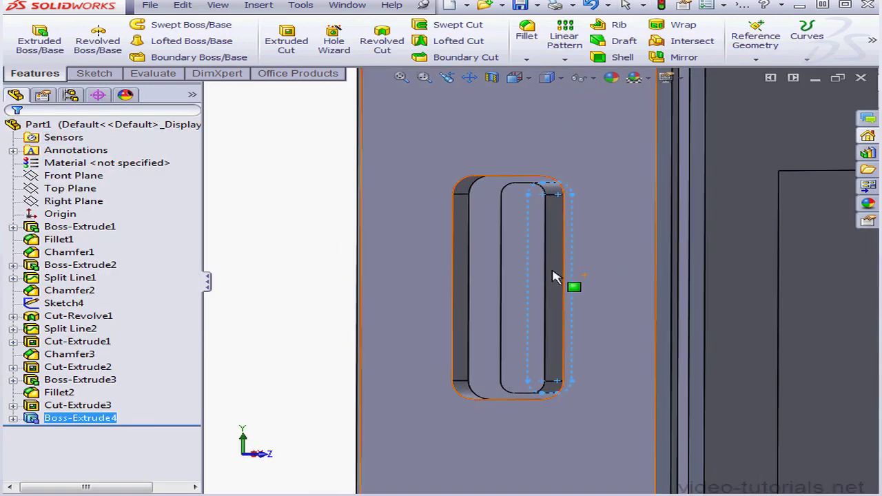
pyautogui.click(526, 32)
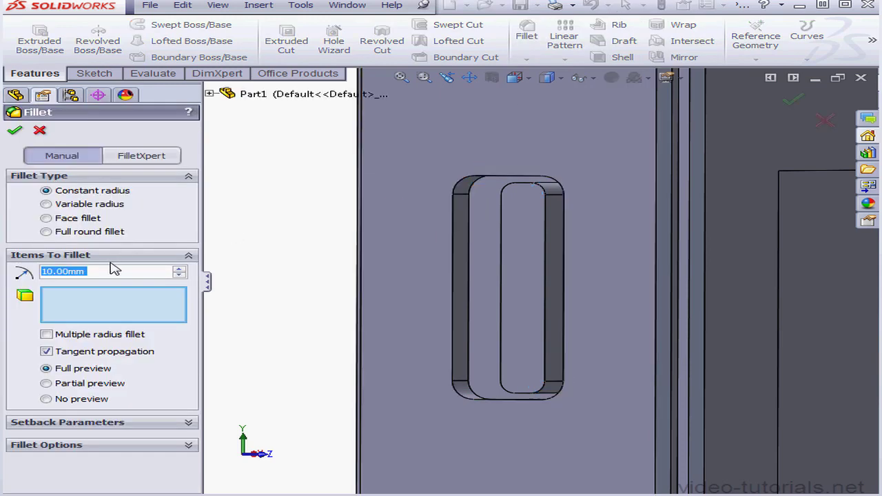
pyautogui.write('.2')
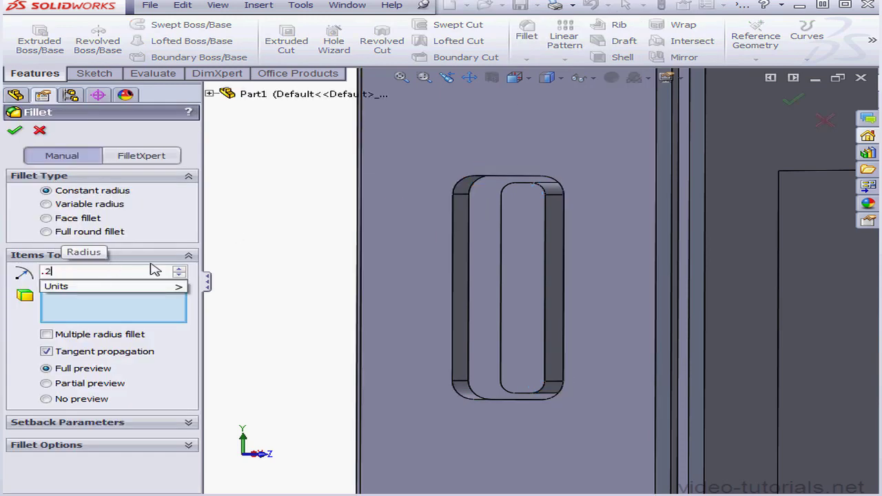
pyautogui.click(553, 296)
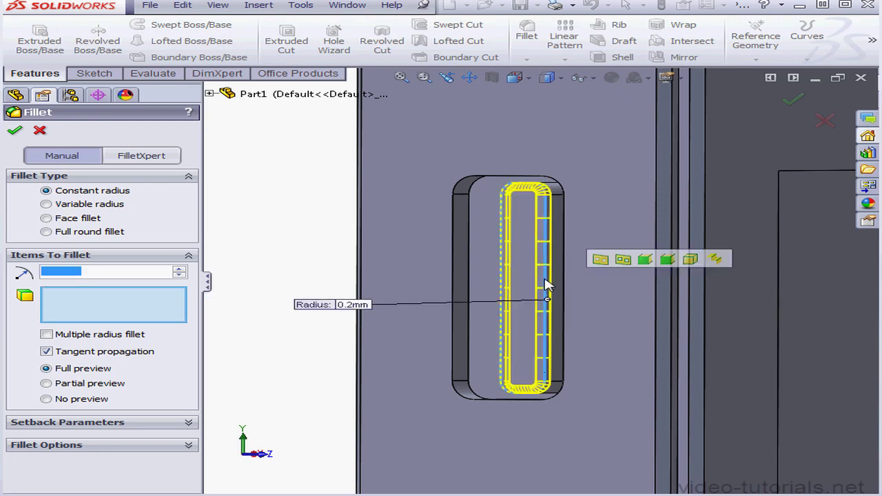
pyautogui.click(14, 130)
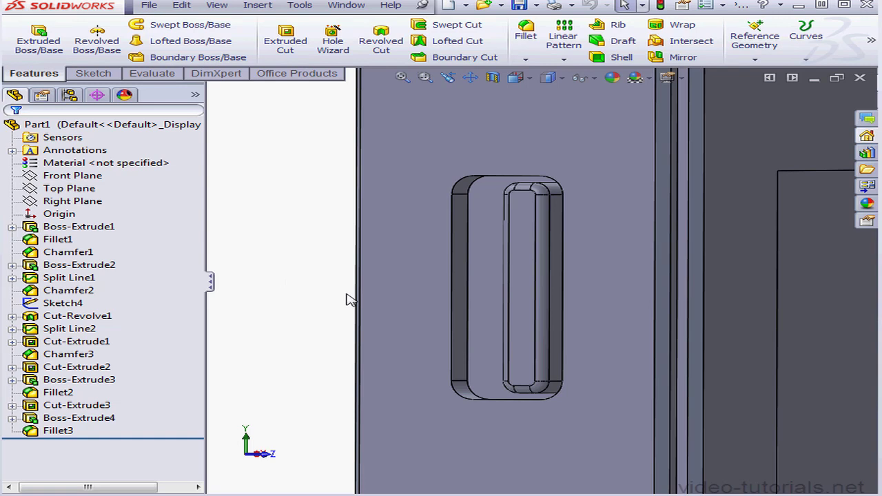
# On the side face, sketch two concentric circles below the switch recess, with radii of about 2.29 mm and 5.09 mm.
pyautogui.rightClick(407, 300)
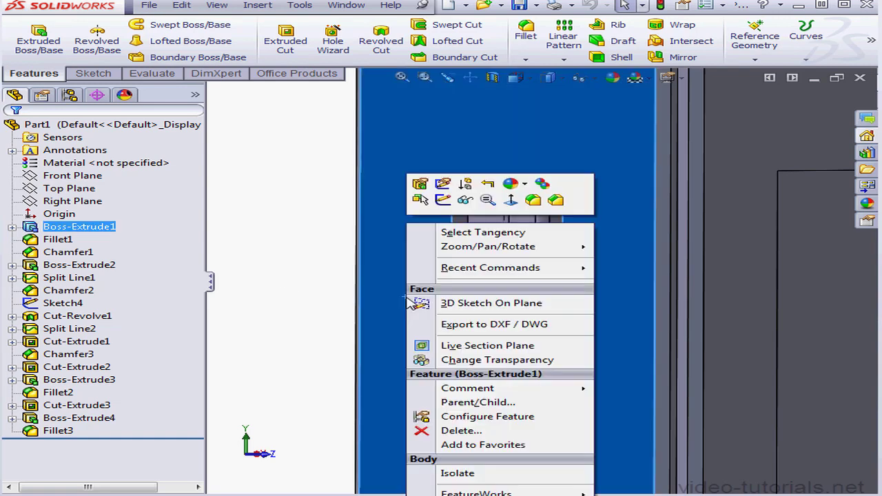
pyautogui.click(444, 202)
pyautogui.click(533, 81)
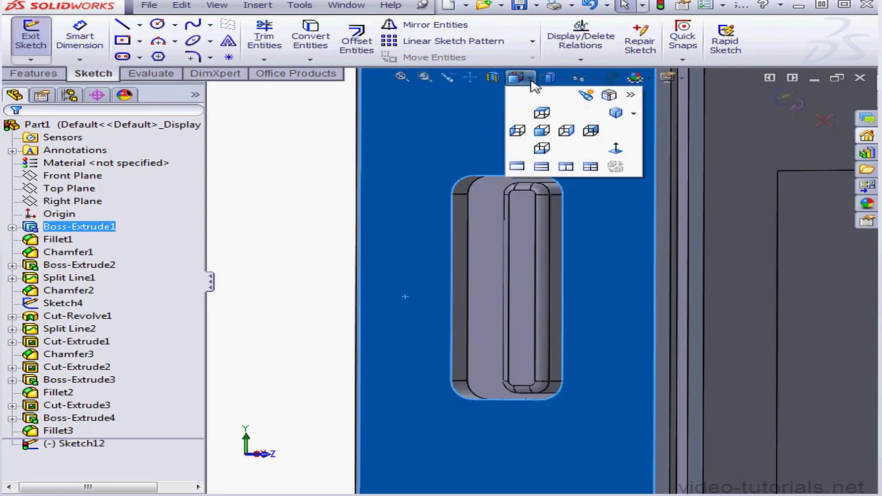
pyautogui.click(619, 148)
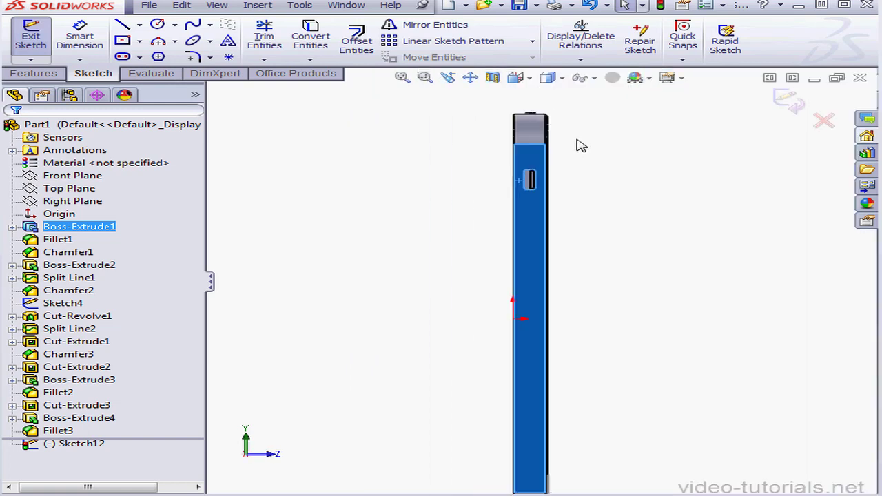
pyautogui.scroll(-1, 482, 290)
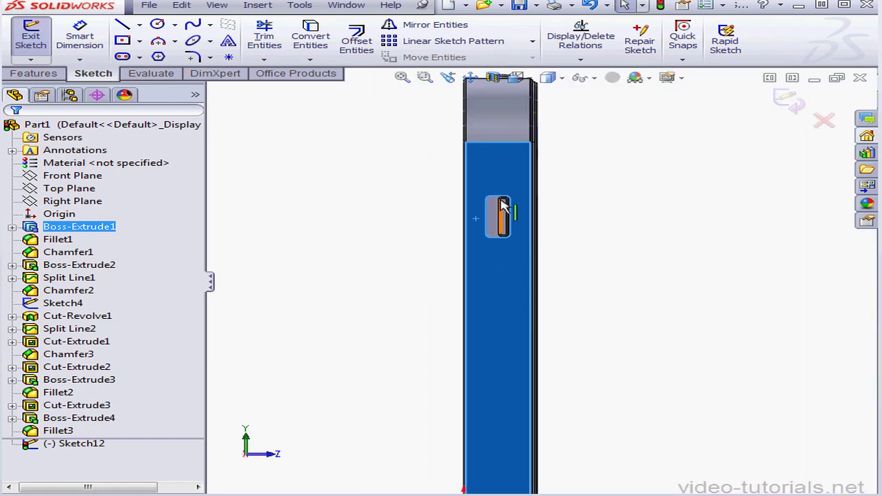
pyautogui.click(472, 79)
pyautogui.moveTo(489, 93); pyautogui.dragTo(492, 131)
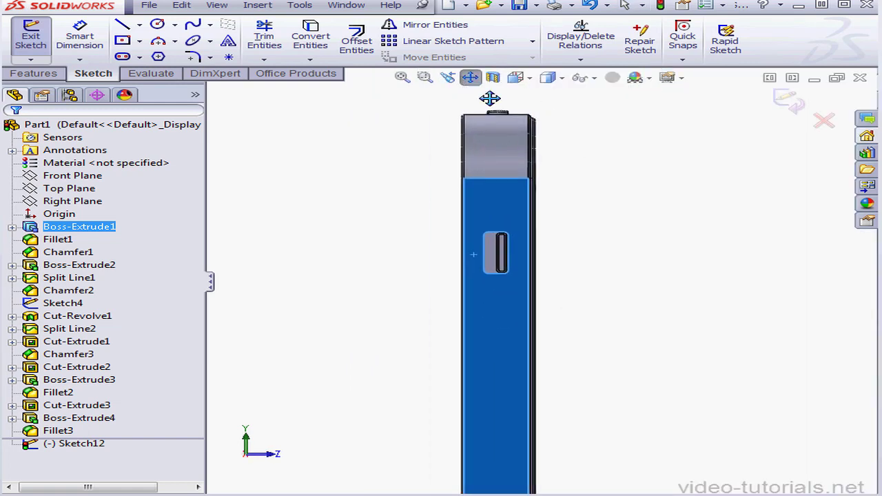
pyautogui.click(472, 79)
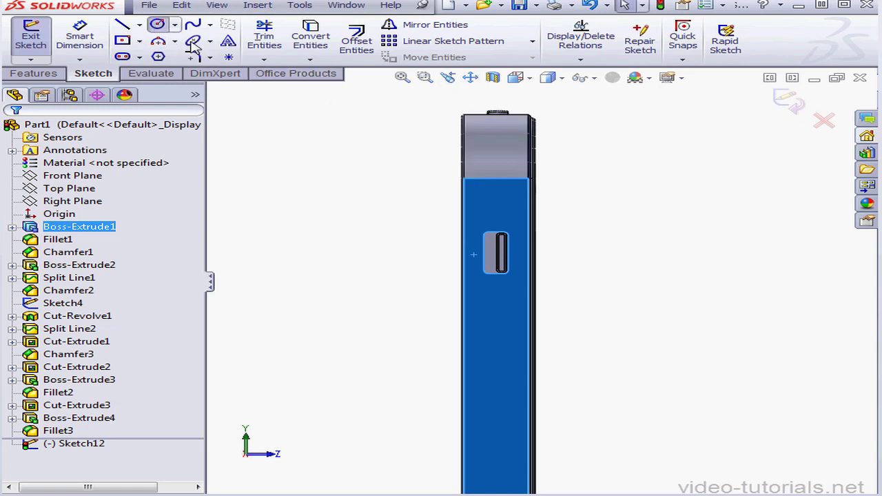
pyautogui.click(496, 322)
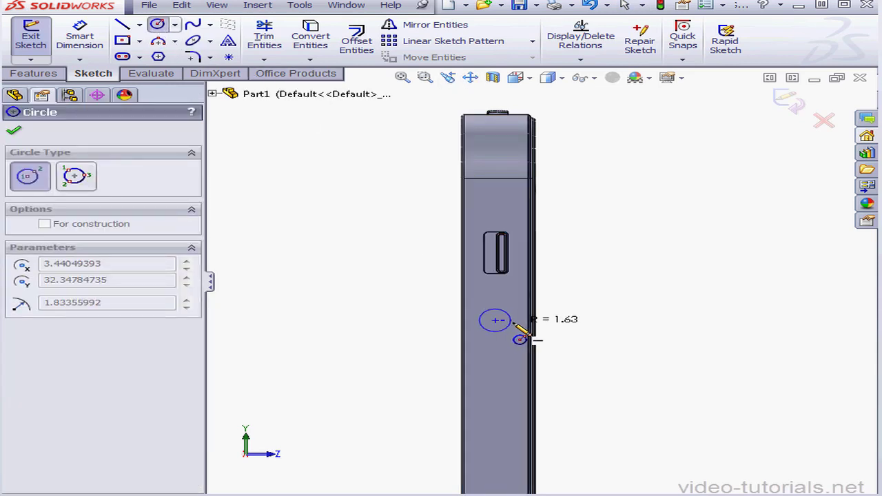
pyautogui.click(518, 327)
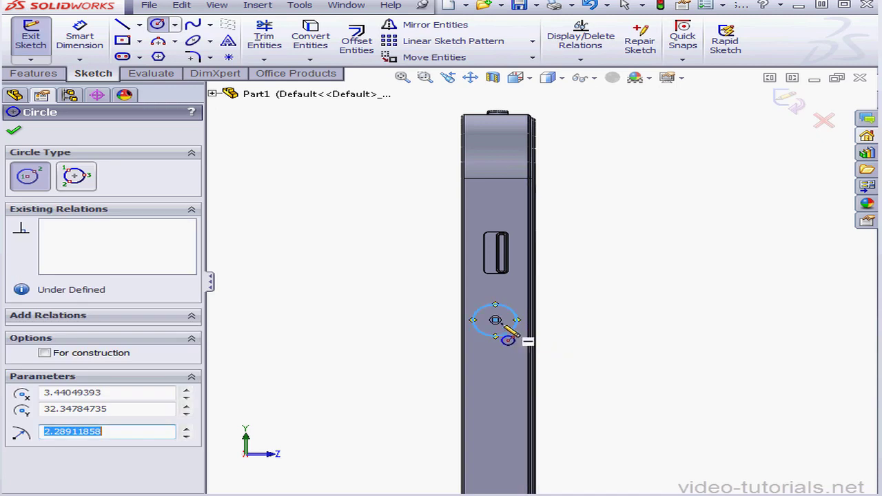
pyautogui.click(496, 321)
pyautogui.click(542, 337)
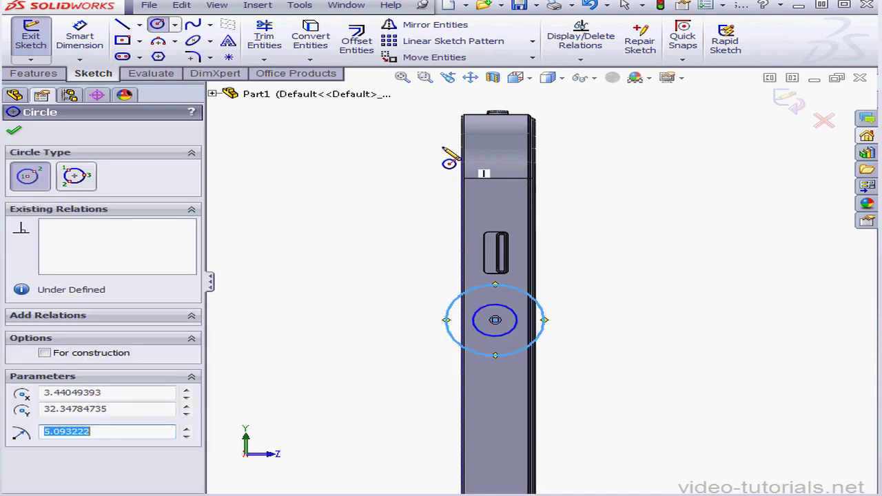
# Dimension the inner circle's diameter to 4.8 mm.
pyautogui.click(81, 28)
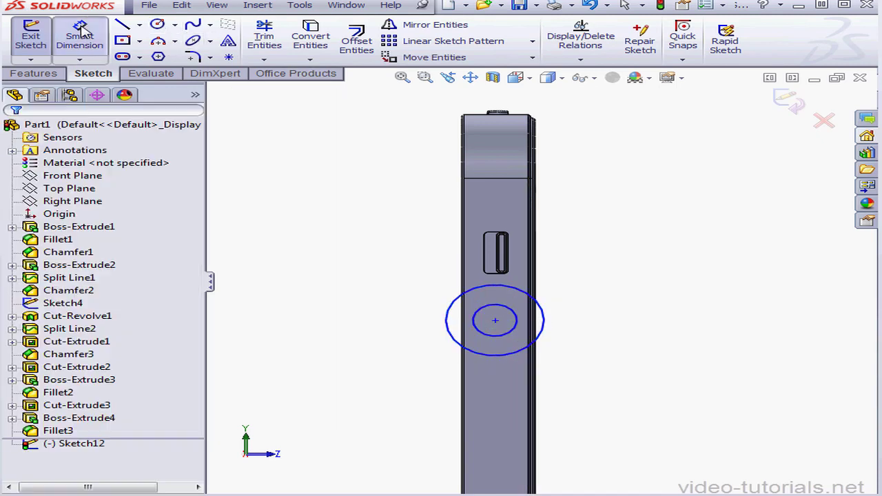
pyautogui.click(531, 337)
pyautogui.click(611, 338)
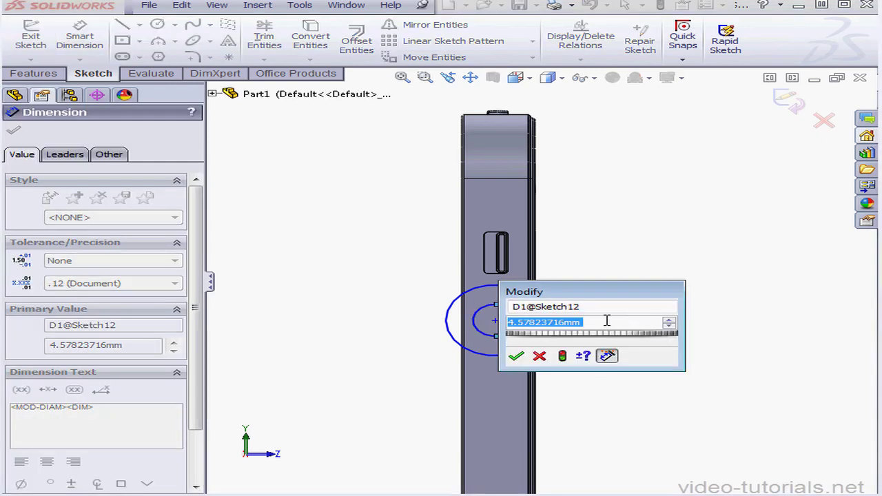
pyautogui.moveTo(583, 323); pyautogui.dragTo(554, 323)
pyautogui.write('8')
pyautogui.press('Return')
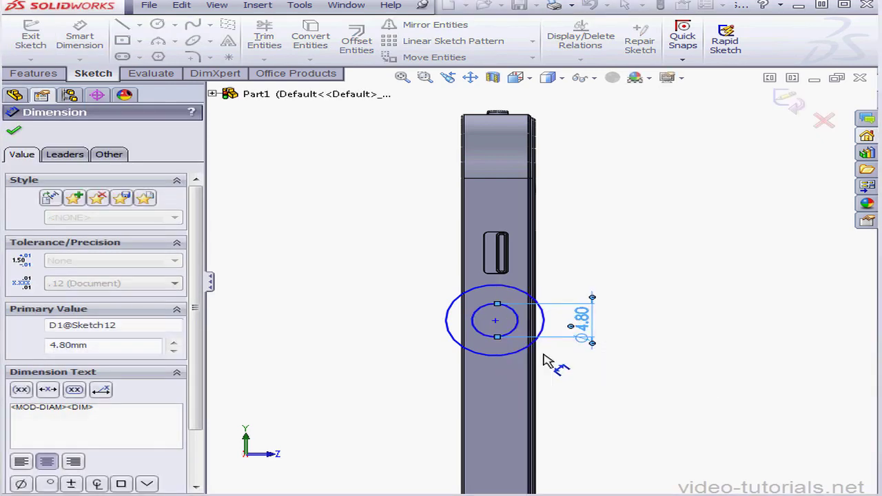
# Dimension the outer circle's diameter to 5 mm.
pyautogui.click(544, 346)
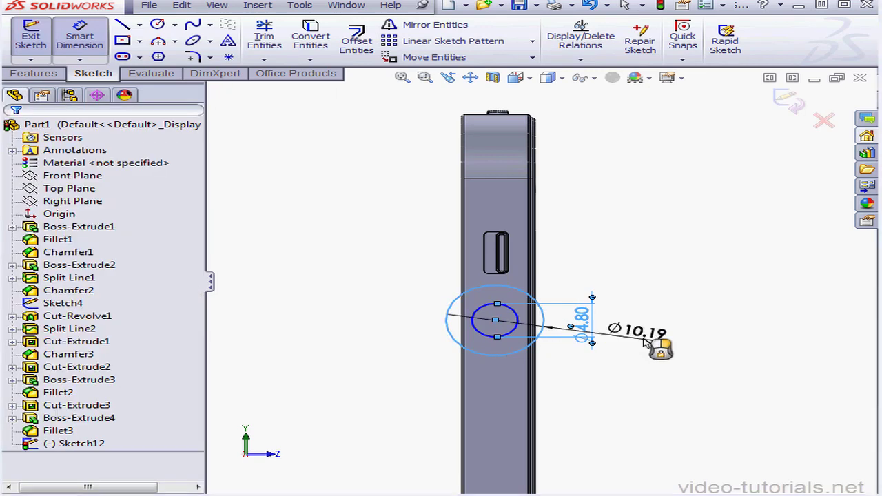
pyautogui.click(678, 326)
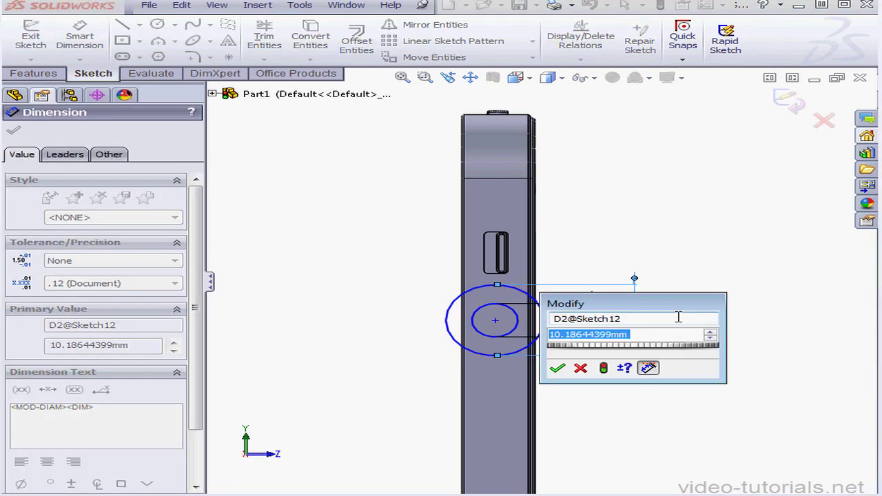
pyautogui.write('5')
pyautogui.click(557, 370)
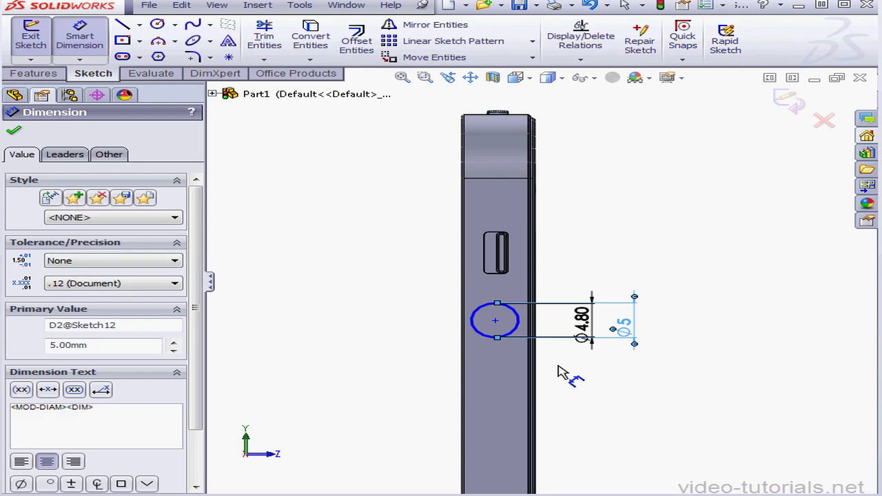
# Dimension the circles' common centre 30.93 mm below the body's top edge.
pyautogui.click(519, 115)
pyautogui.click(495, 320)
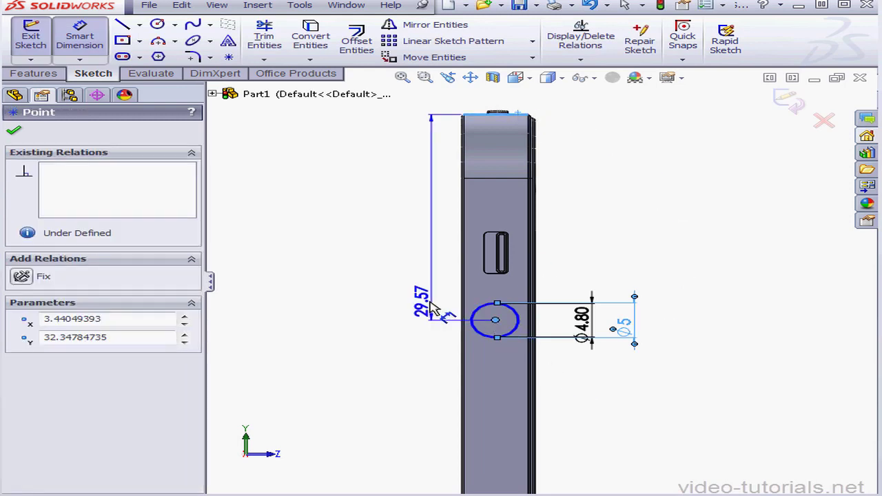
pyautogui.click(420, 299)
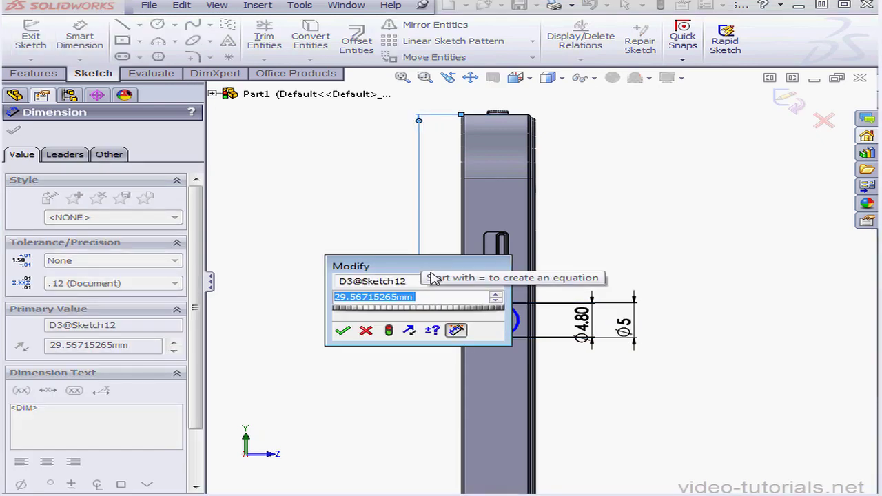
pyautogui.write('30.93')
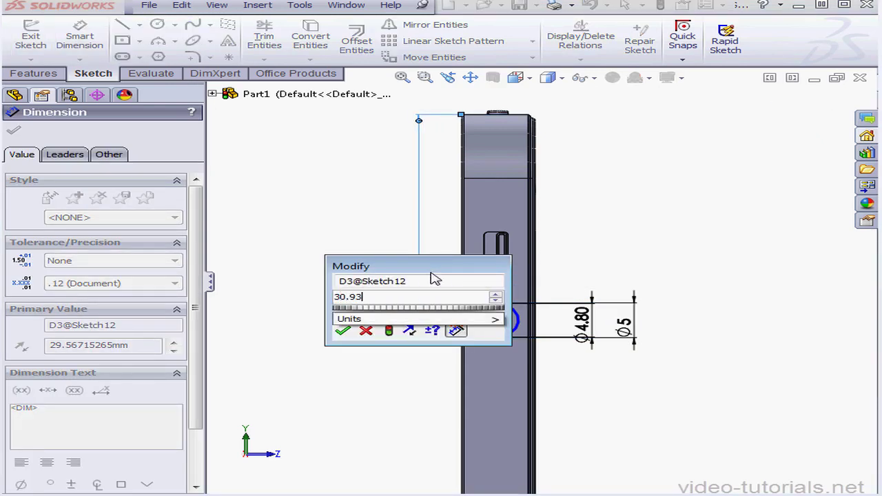
pyautogui.click(342, 331)
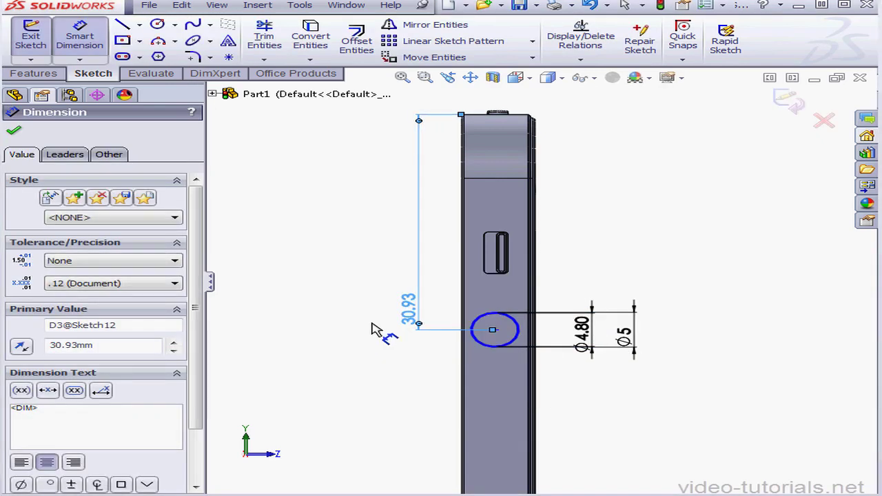
# Dimension the circles' centre 3.56 mm from the side face's left long edge and finish the sketch.
pyautogui.click(516, 335)
pyautogui.click(462, 355)
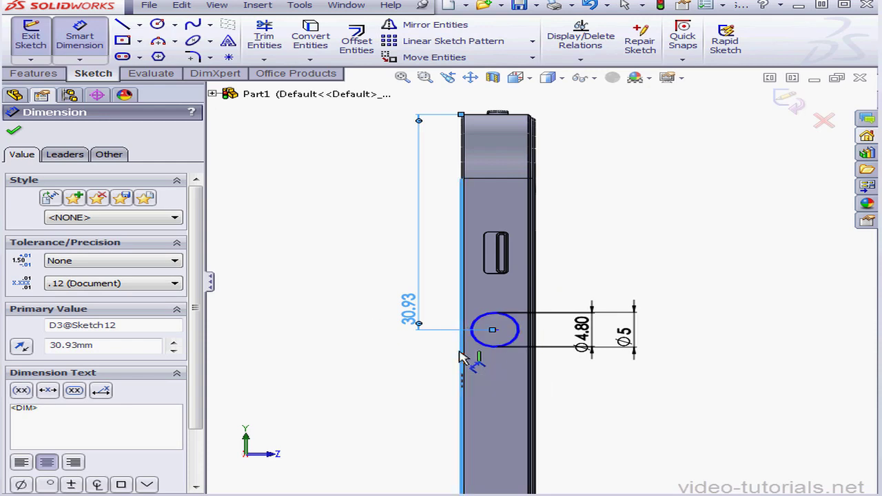
pyautogui.click(494, 332)
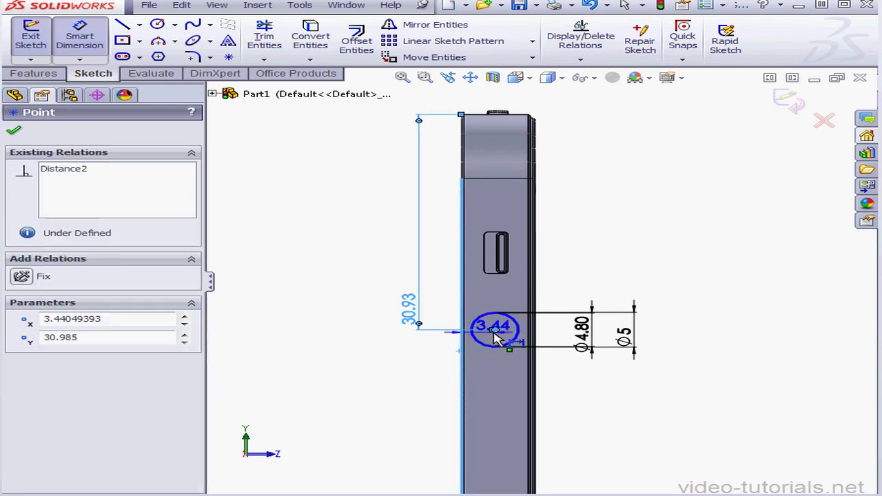
pyautogui.click(446, 359)
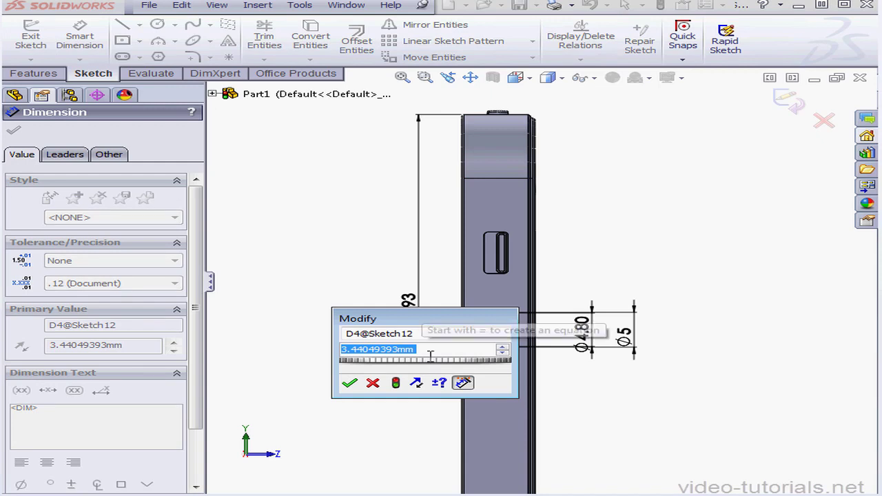
pyautogui.write('3.5')
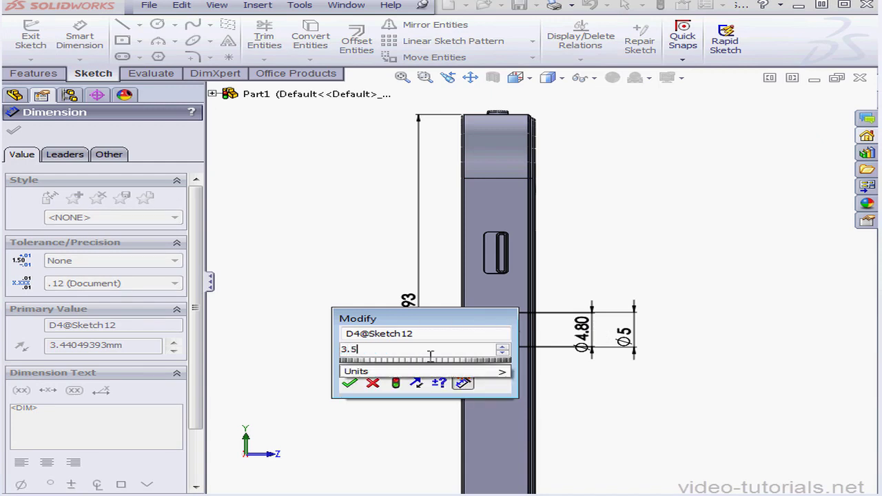
pyautogui.write('6')
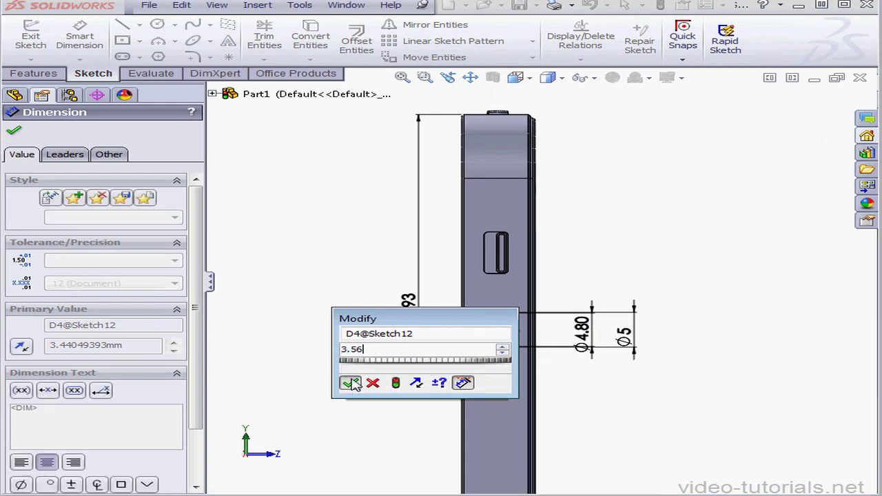
pyautogui.click(350, 383)
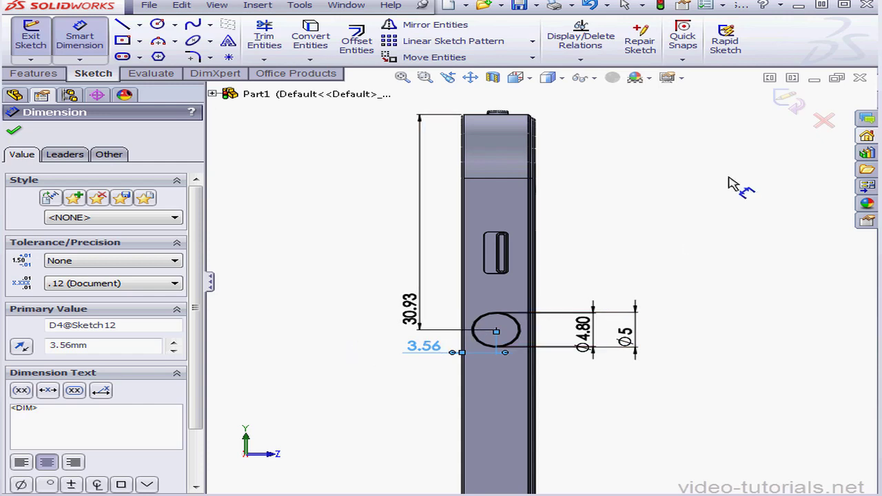
pyautogui.click(788, 102)
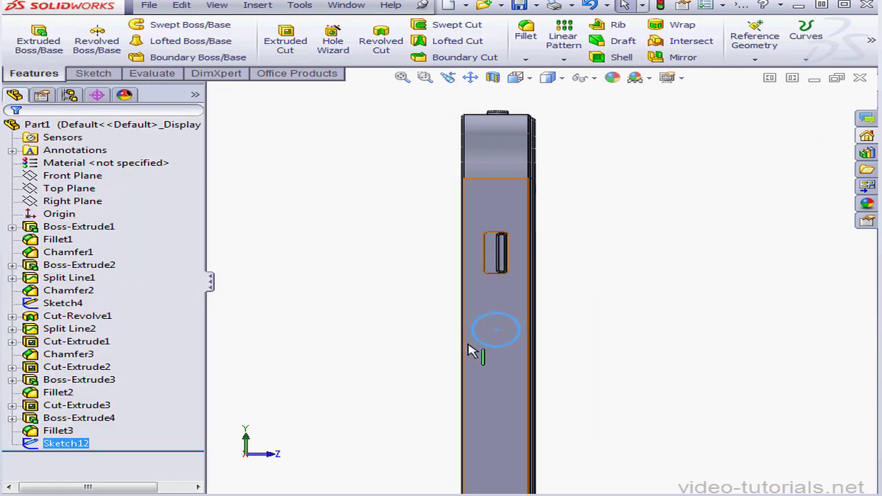
# Cut the thin ring between the two circles into the side face as a blind extruded cut 0.5 mm deep.
pyautogui.scroll(-5, 504, 338)
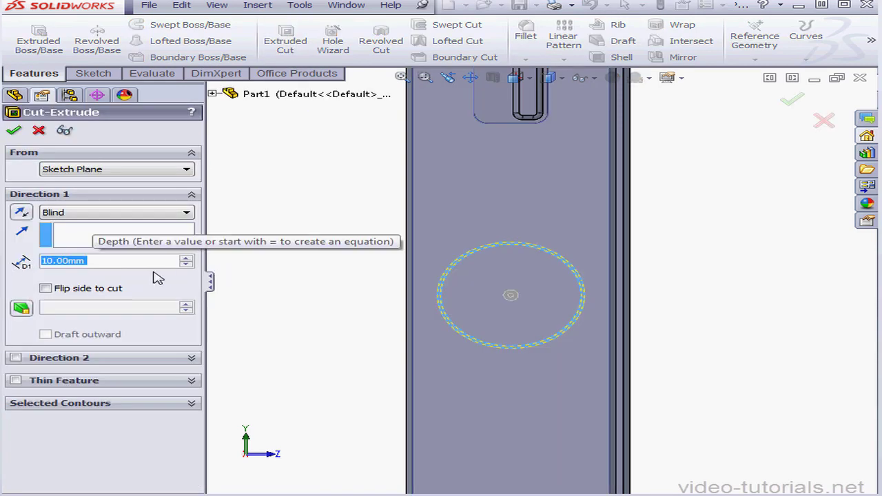
pyautogui.write('.5')
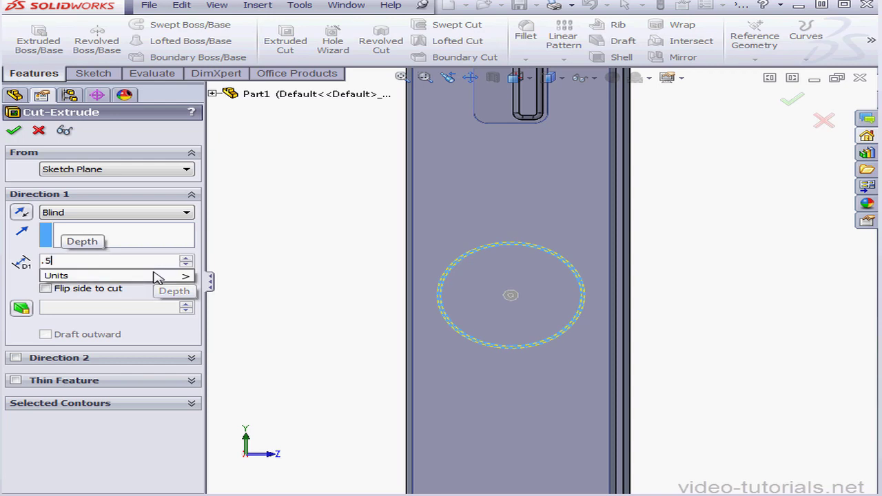
pyautogui.click(14, 133)
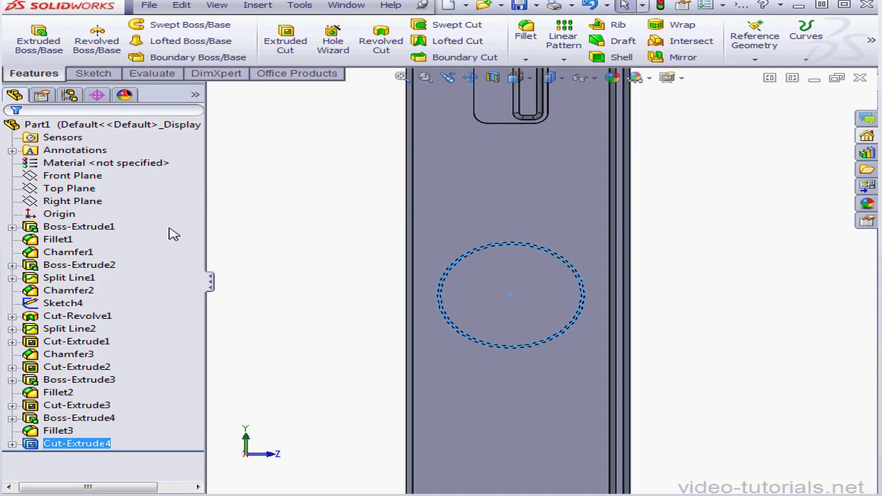
# Sketch on the circular face inside the ring groove, convert its edge into a sketch circle, and finish the sketch.
pyautogui.rightClick(493, 299)
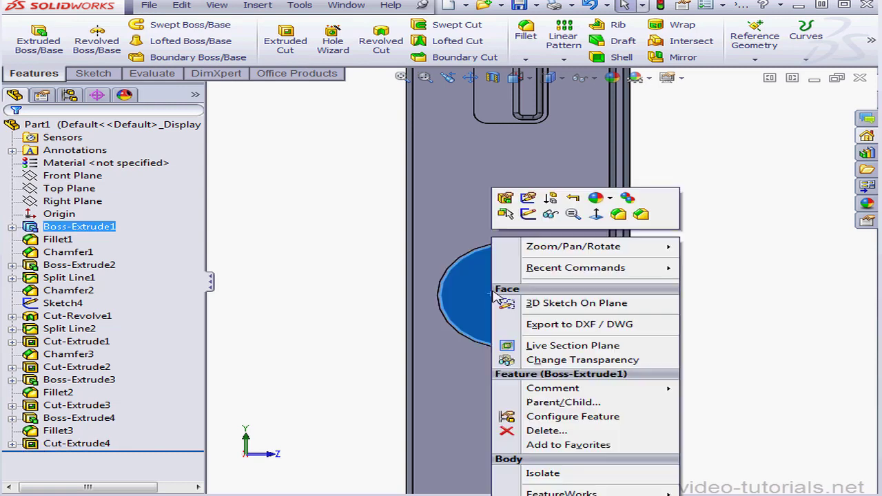
pyautogui.click(528, 214)
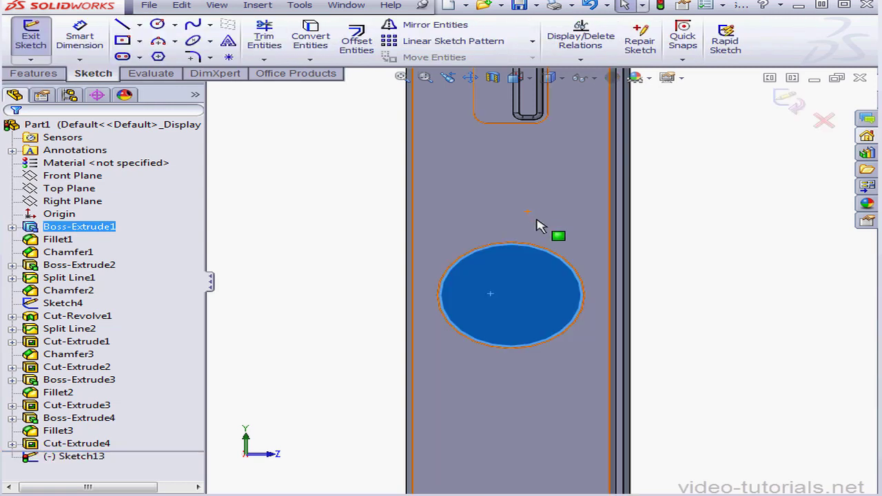
pyautogui.click(312, 40)
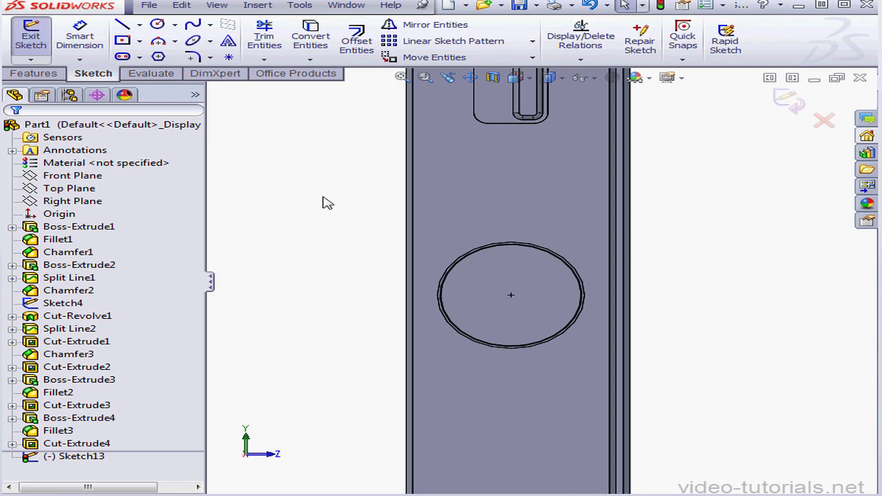
pyautogui.click(787, 101)
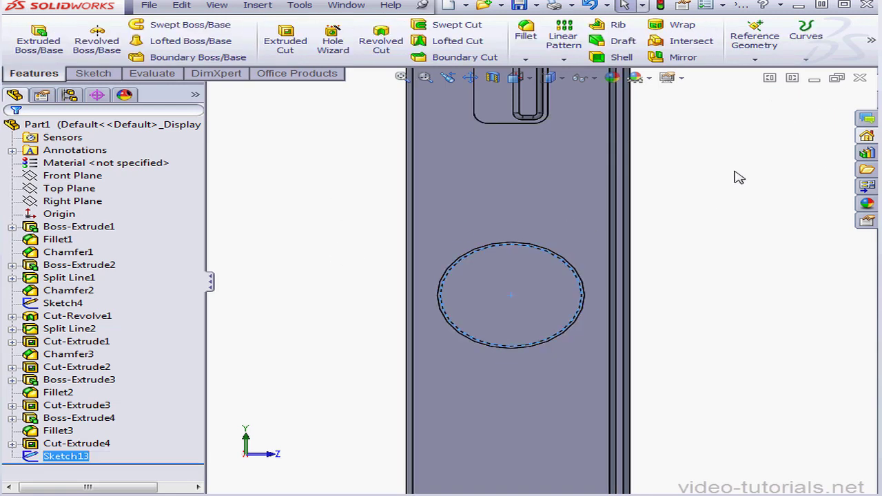
# Extrude the converted circle as a blind boss 0.58 mm high, merged with the body and with inward draft raised by two increments.
pyautogui.click(31, 43)
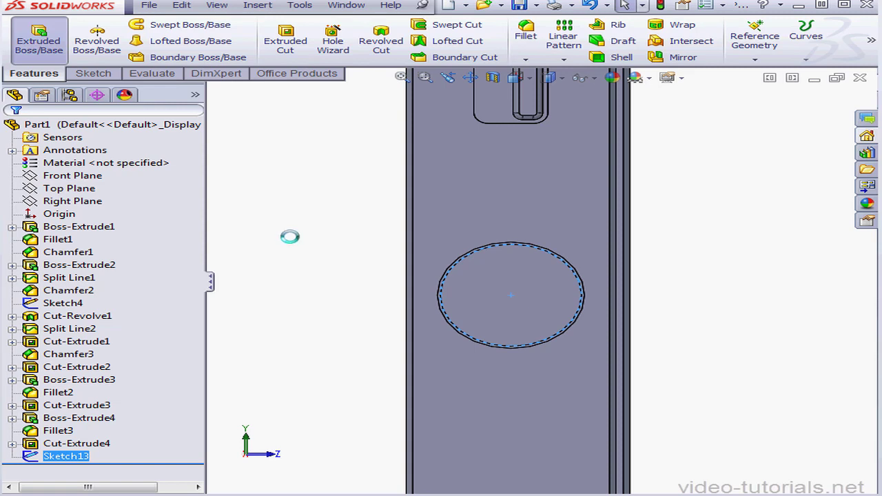
pyautogui.moveTo(105, 260); pyautogui.dragTo(57, 256)
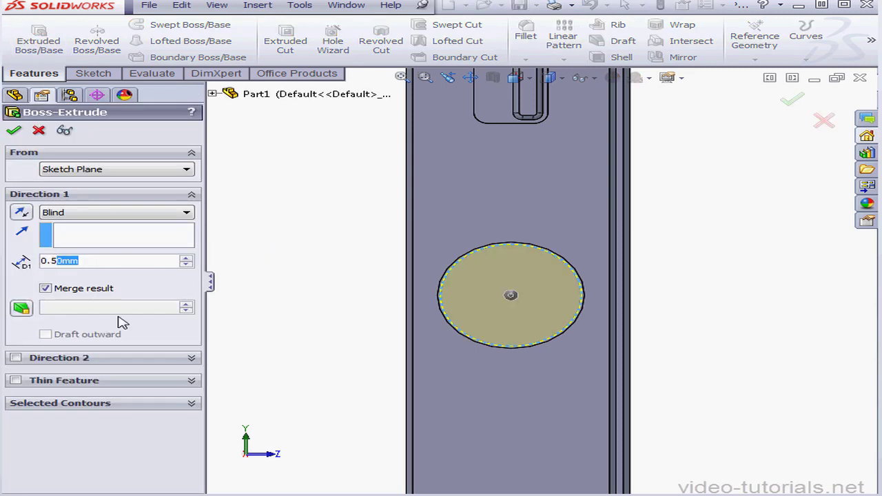
pyautogui.write('8')
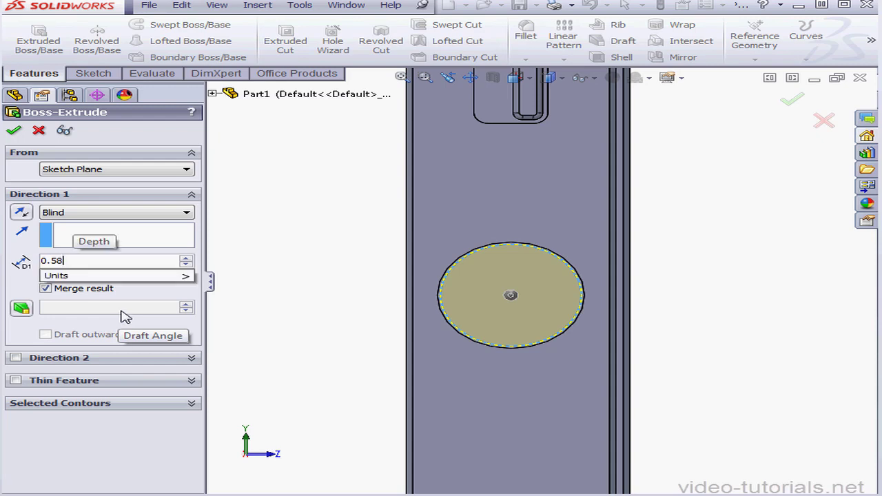
pyautogui.press('Return')
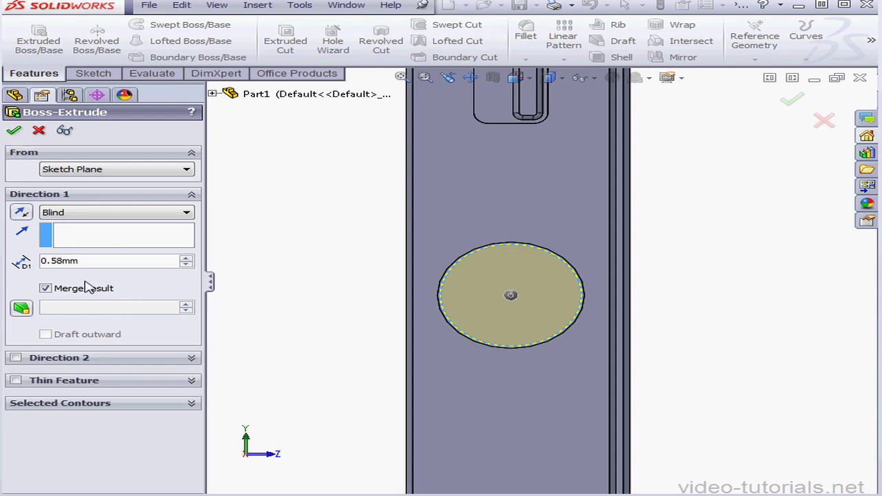
pyautogui.click(32, 307)
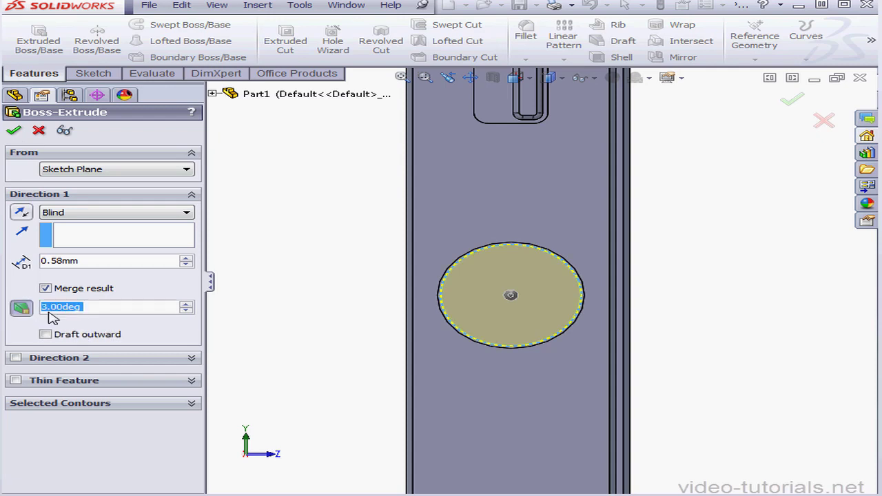
pyautogui.click(187, 305)
pyautogui.click(186, 304)
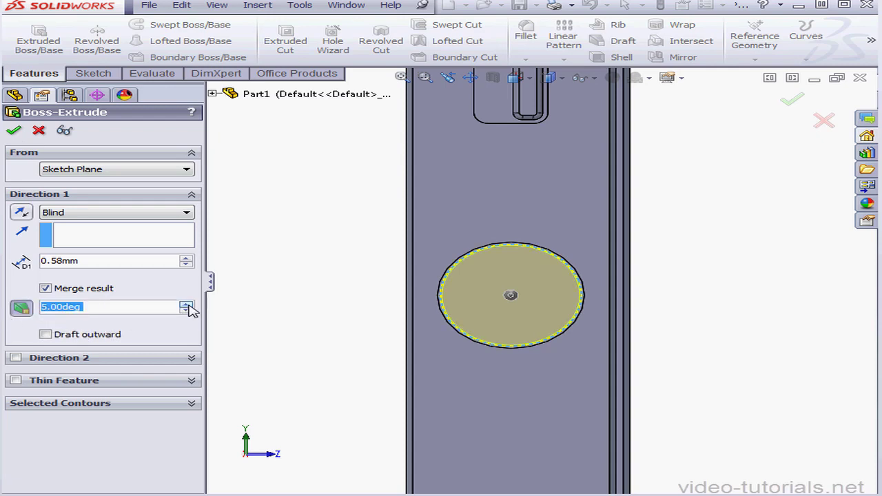
pyautogui.click(15, 130)
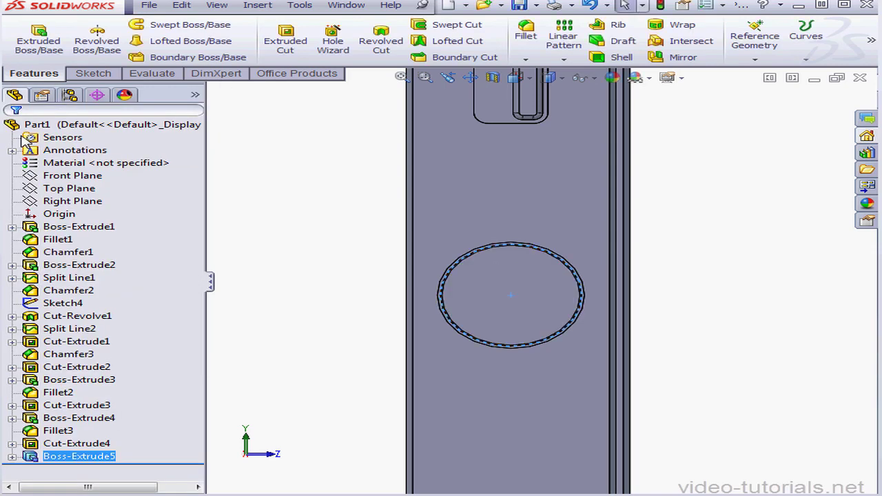
# Fillet the outer circular edge of the round side button with a constant 0.2 mm radius.
pyautogui.click(525, 31)
pyautogui.moveTo(693, 306); pyautogui.dragTo(578, 314, button='middle')
pyautogui.click(576, 310)
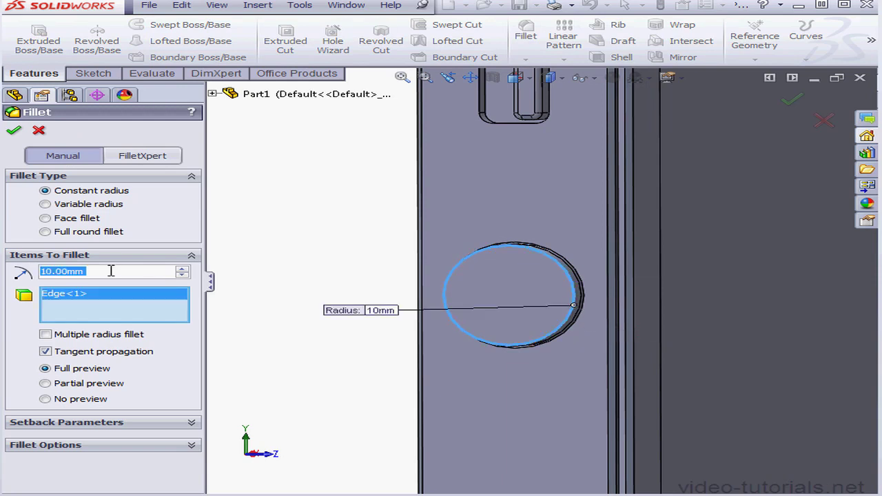
pyautogui.write('.')
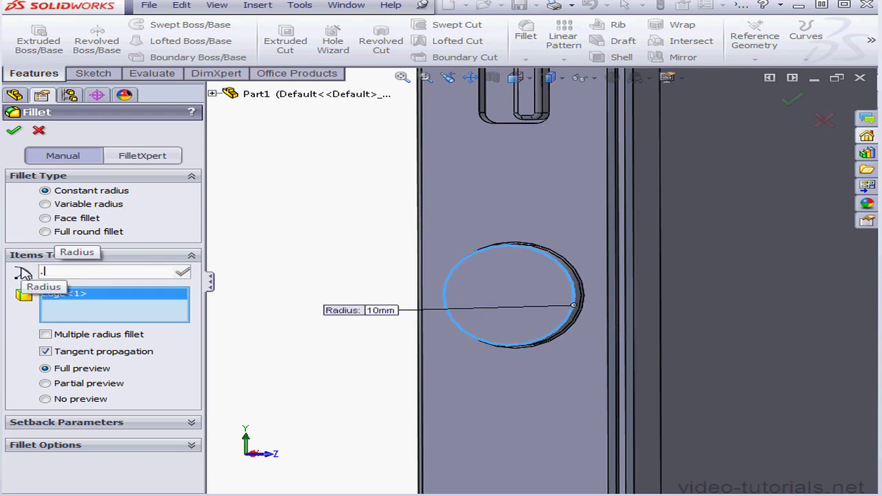
pyautogui.write('2')
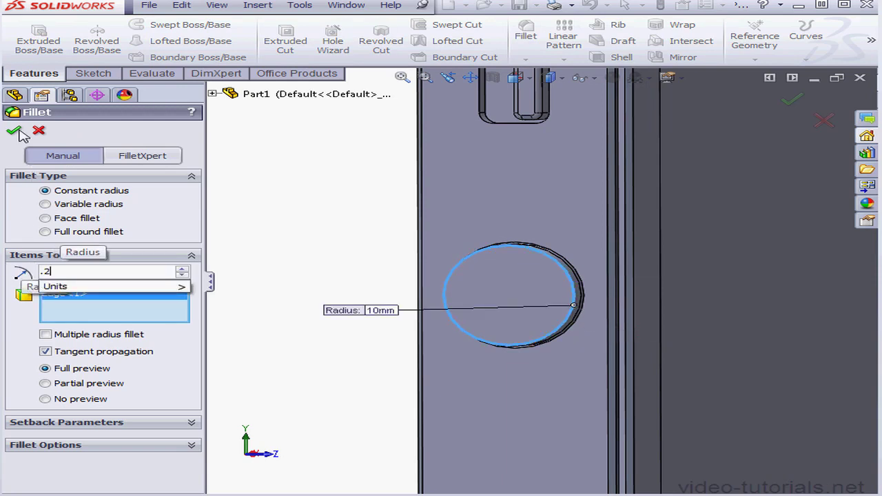
pyautogui.press('Return')
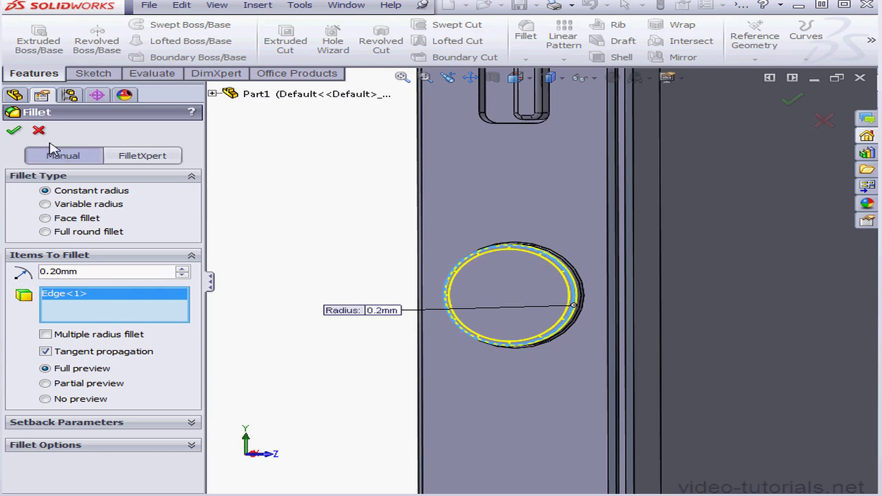
pyautogui.click(13, 130)
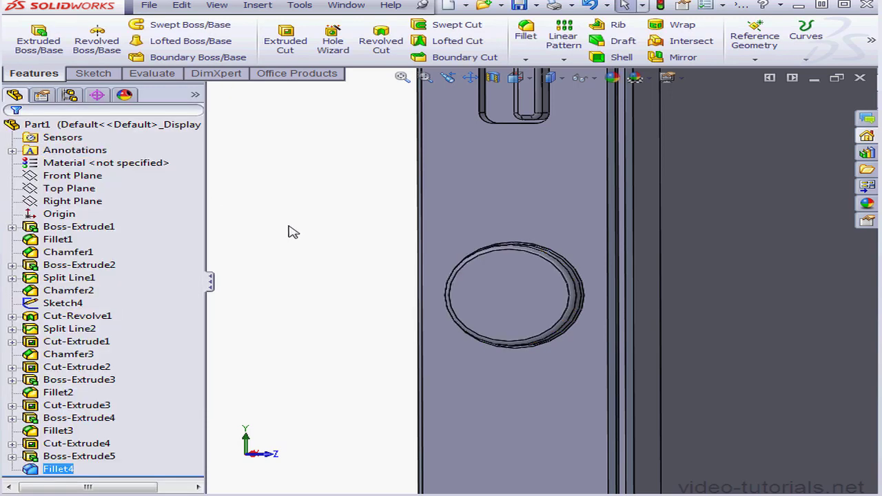
# Sketch a center rectangle about 3.08 mm long and 0.75 mm high on the round button's top face, centred on the button.
pyautogui.rightClick(519, 324)
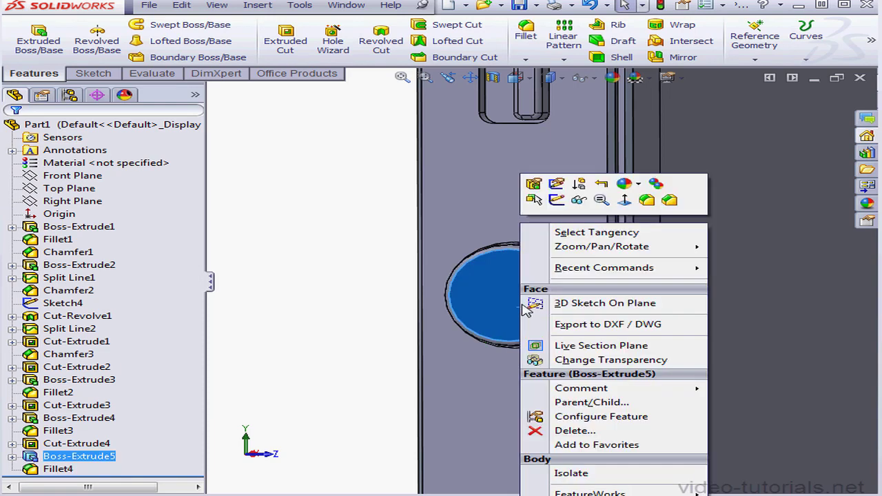
pyautogui.click(556, 200)
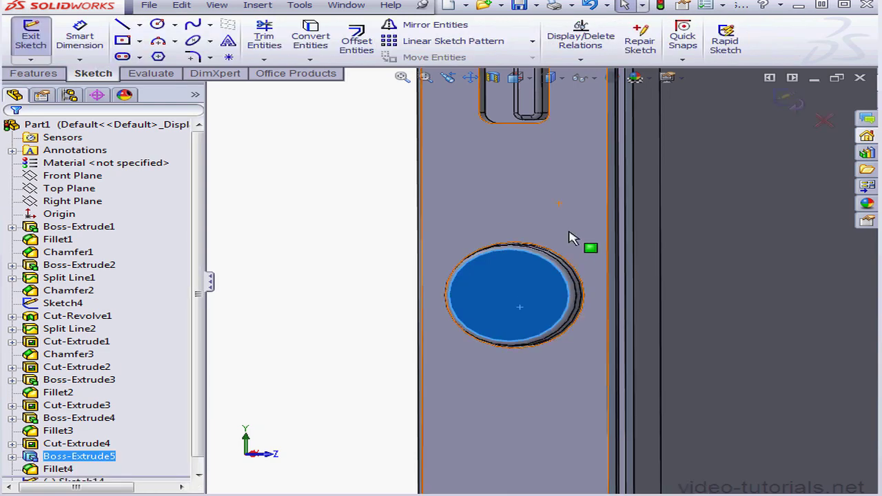
pyautogui.click(139, 40)
pyautogui.click(130, 71)
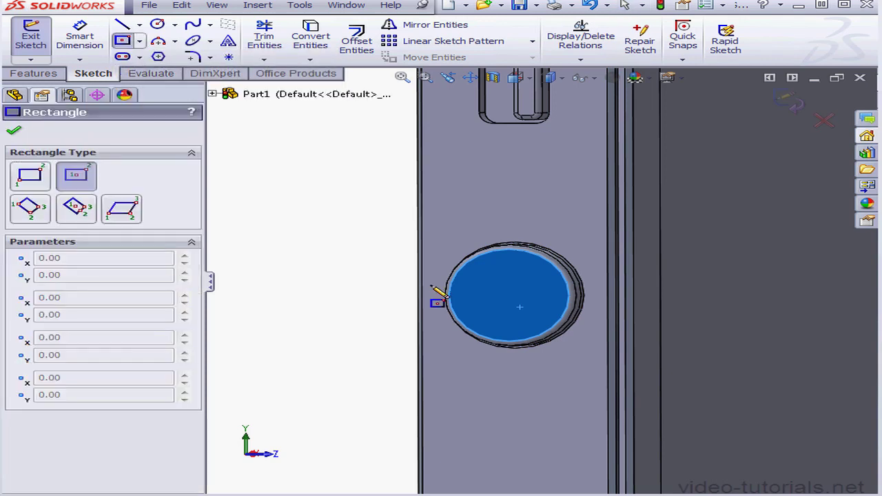
pyautogui.click(519, 306)
pyautogui.click(553, 303)
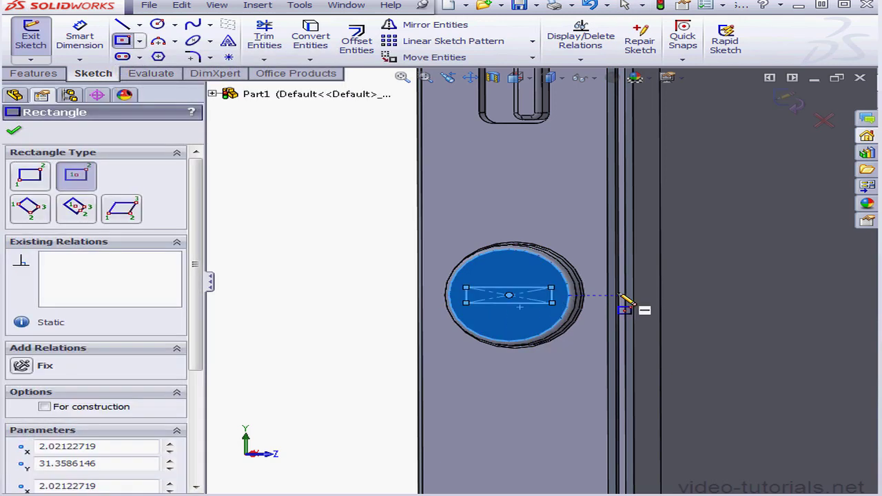
# Dimension the rectangle's horizontal length to 3 mm.
pyautogui.click(80, 40)
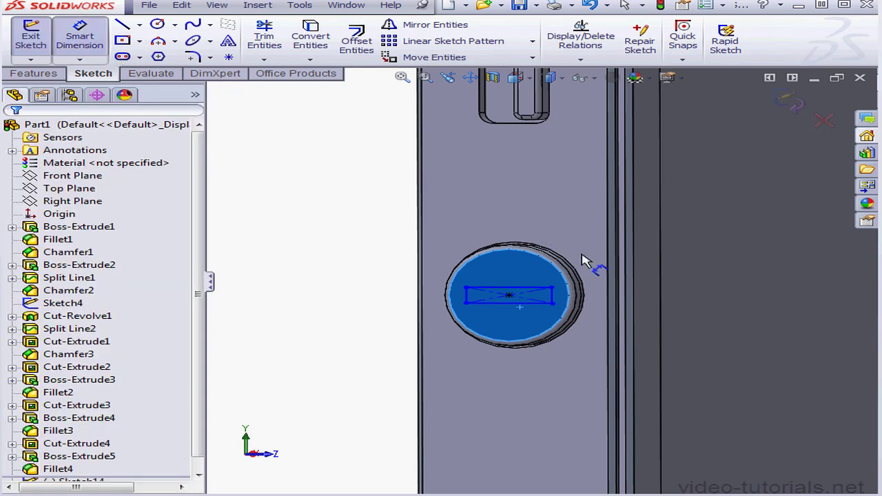
pyautogui.click(531, 309)
pyautogui.click(535, 323)
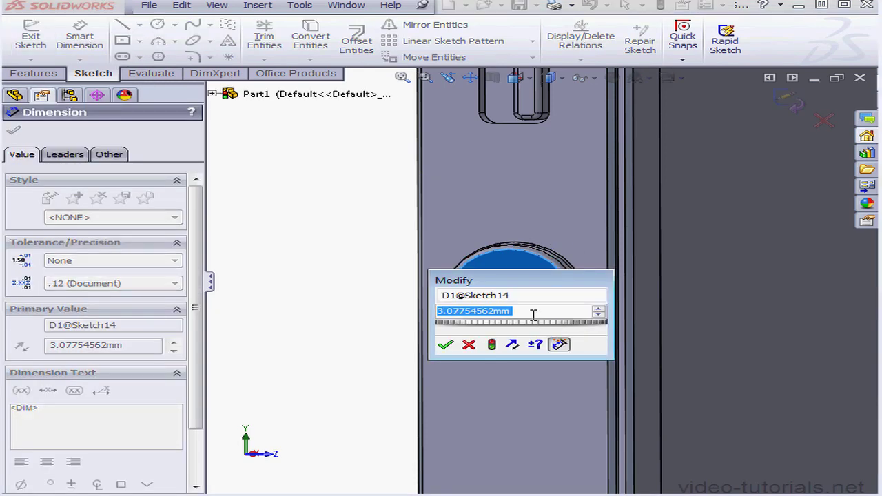
pyautogui.write('3')
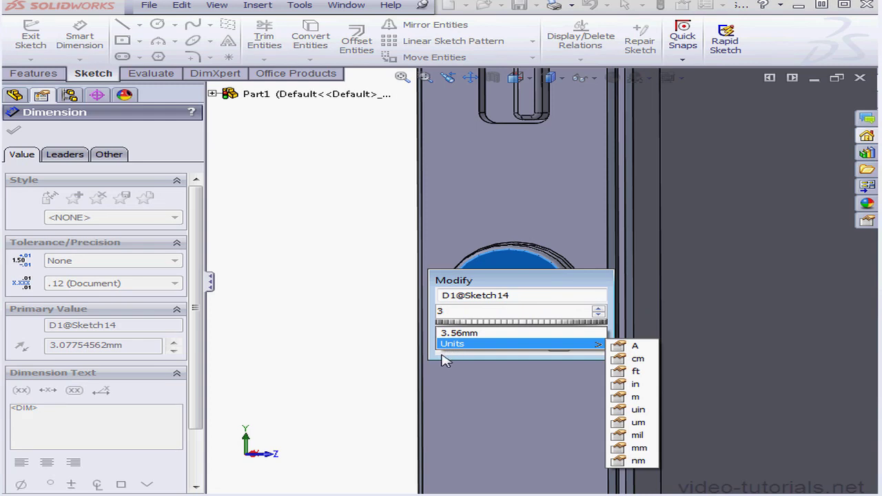
pyautogui.click(447, 345)
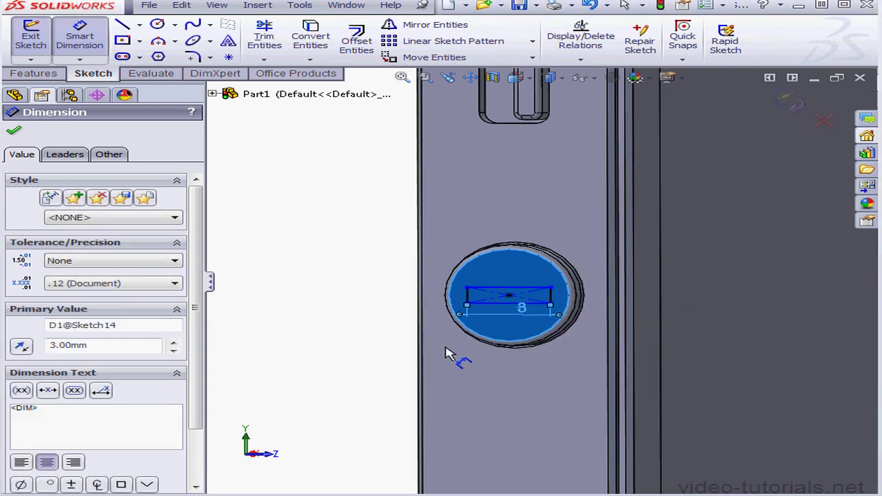
# Dimension the rectangle's height to 0.6 mm and finish the sketch.
pyautogui.click(555, 298)
pyautogui.click(406, 299)
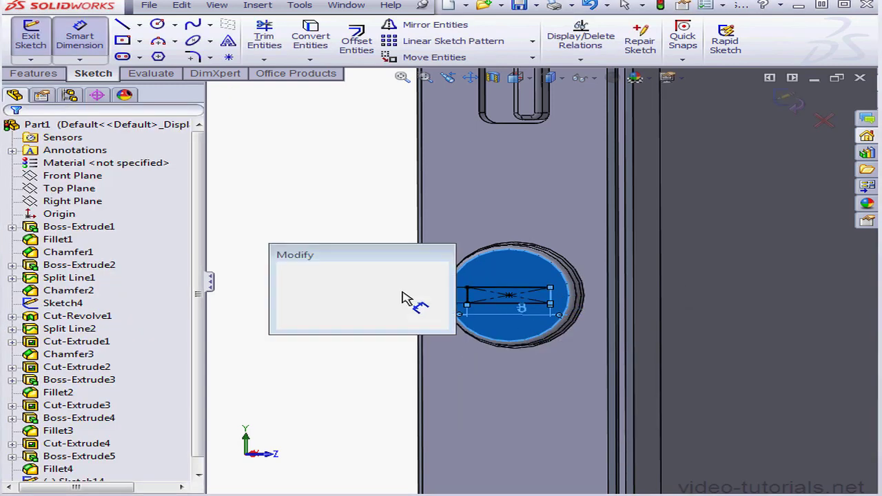
pyautogui.click(350, 286)
pyautogui.moveTo(350, 285); pyautogui.dragTo(290, 287)
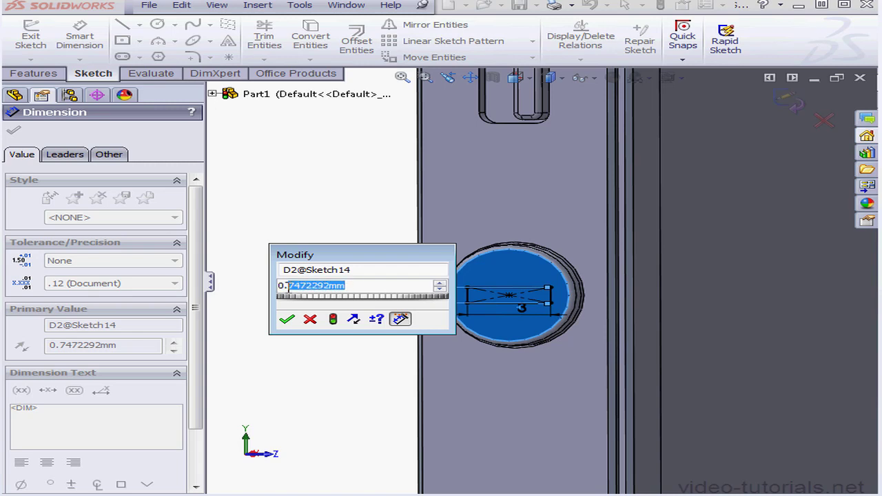
pyautogui.write('6')
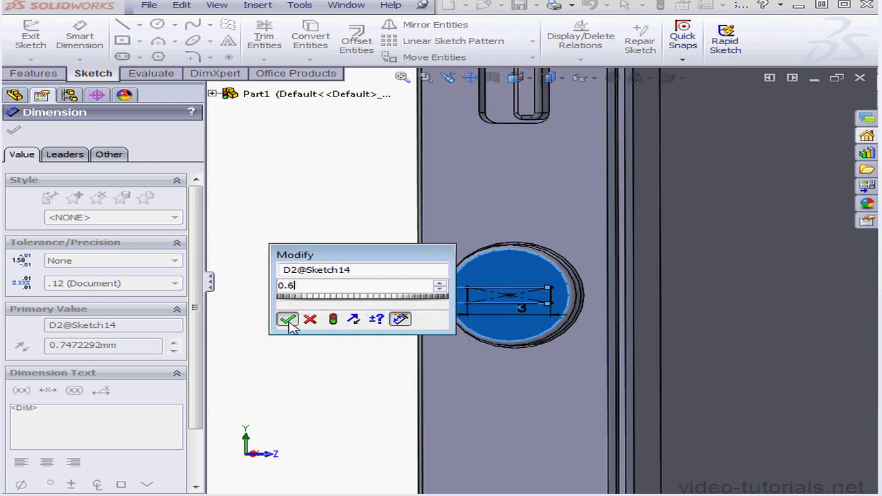
pyautogui.click(287, 319)
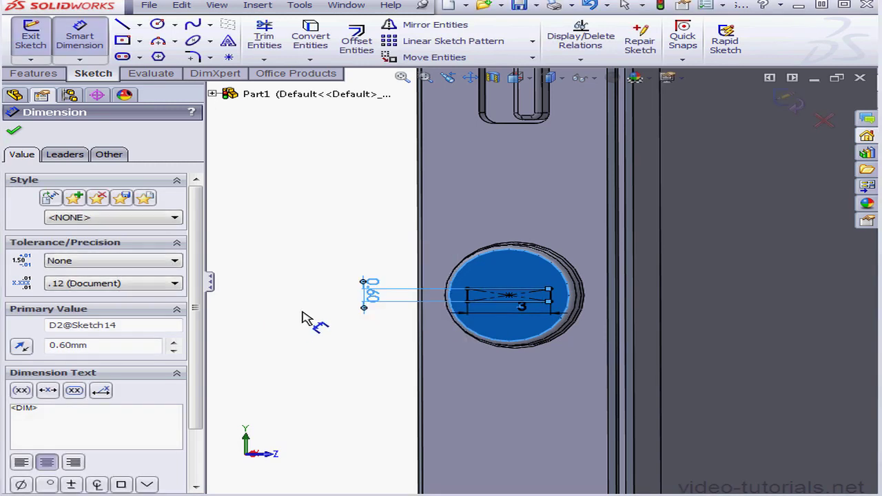
pyautogui.click(798, 107)
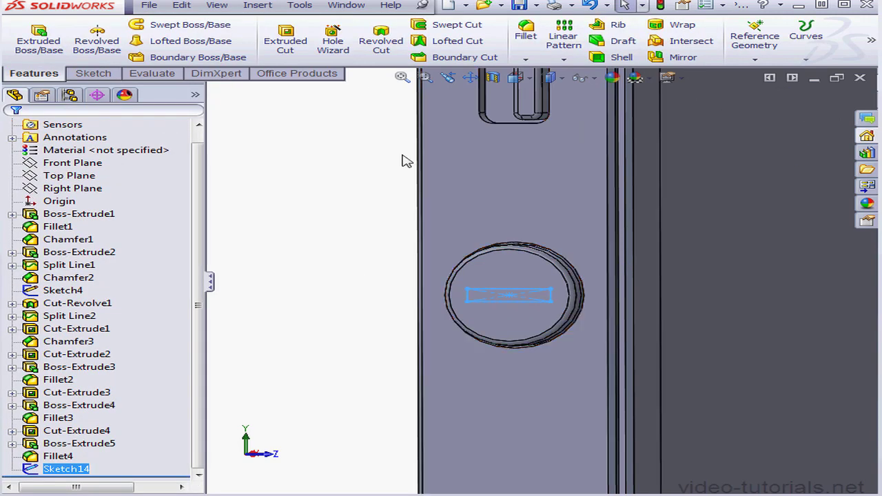
# Cut the rectangle into the round button as a blind extruded cut 0.25 mm deep.
pyautogui.click(282, 40)
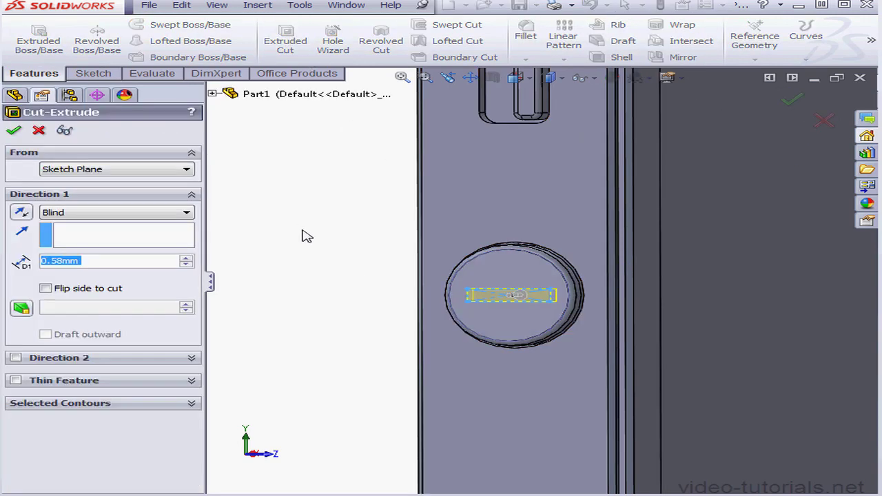
pyautogui.moveTo(49, 258); pyautogui.dragTo(54, 258)
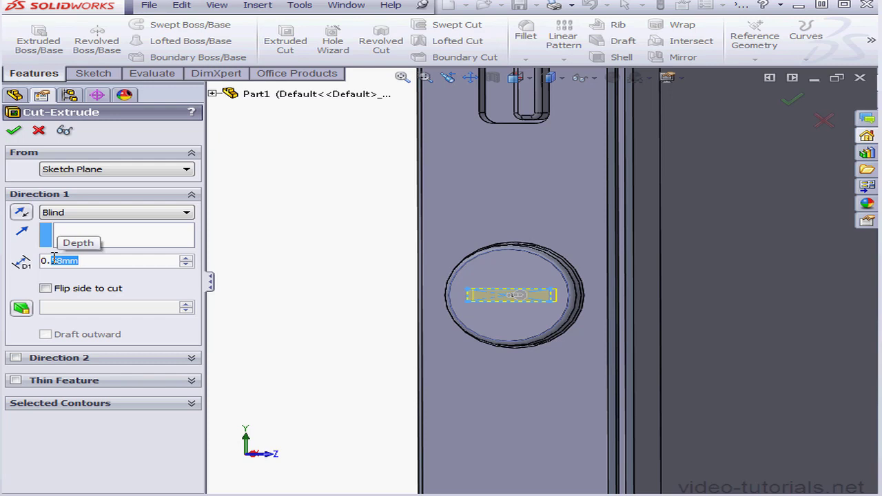
pyautogui.write('25')
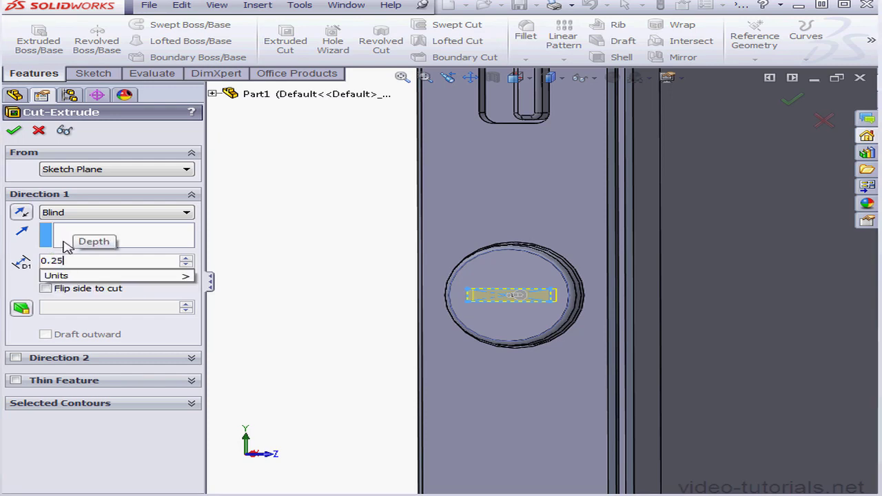
pyautogui.press('Return')
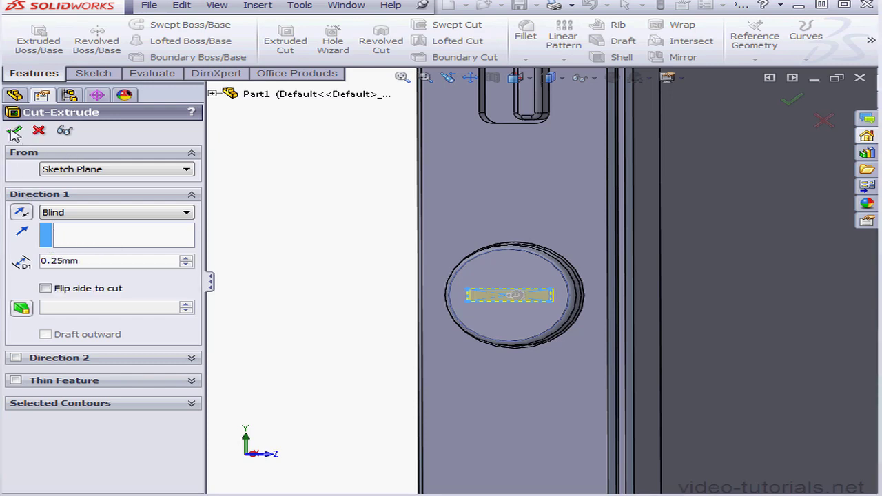
pyautogui.click(13, 132)
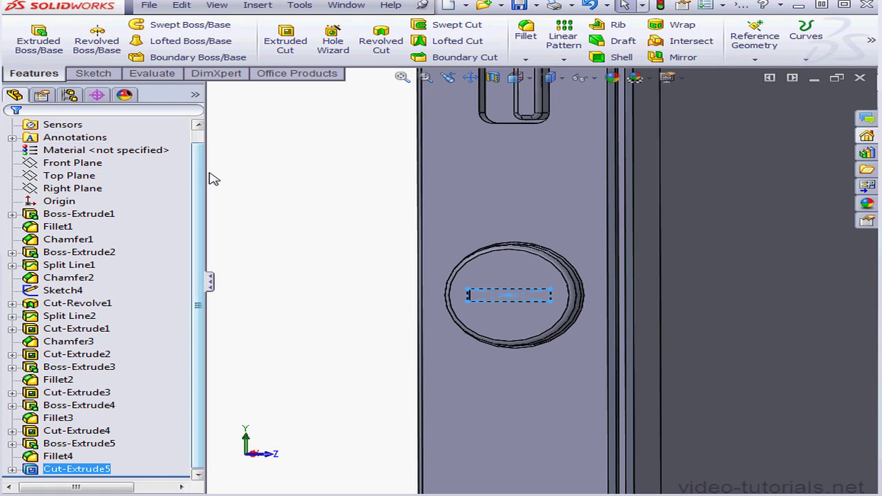
# Linearly pattern the round button's recess cut, boss, fillet and slot cut along the side face's long edge, with 2 instances spaced 10.25 mm.
pyautogui.click(363, 209)
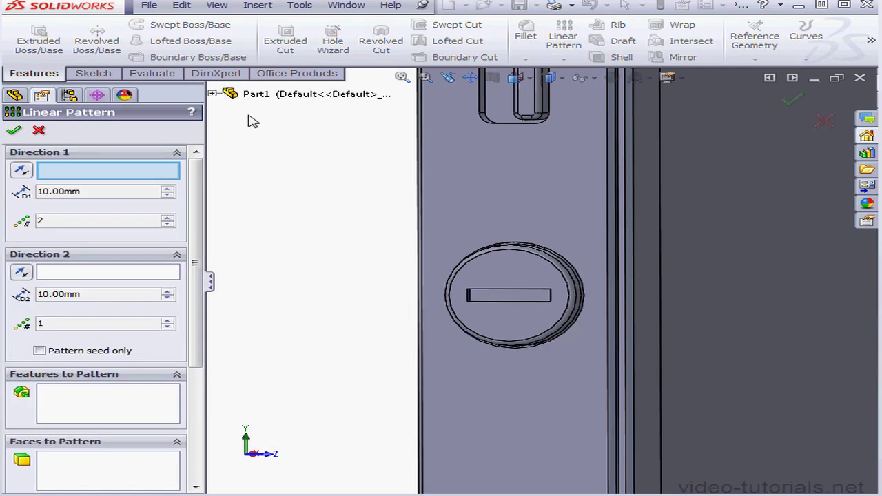
pyautogui.click(213, 94)
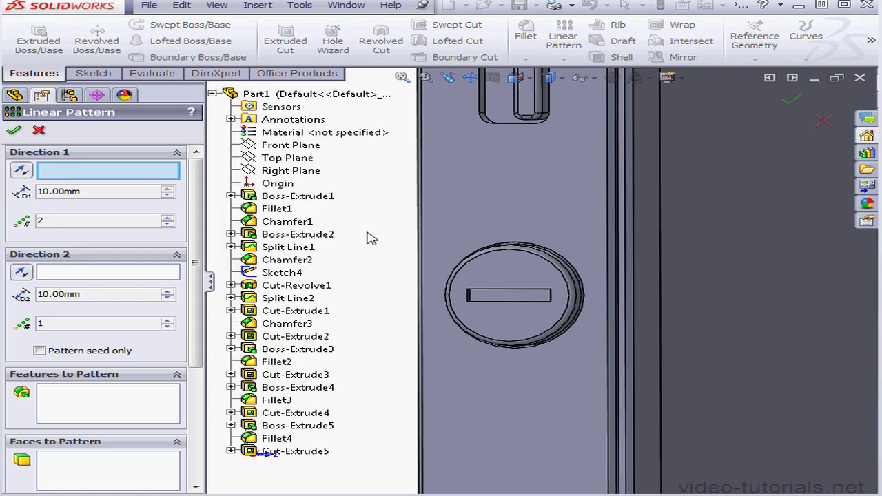
pyautogui.click(611, 289)
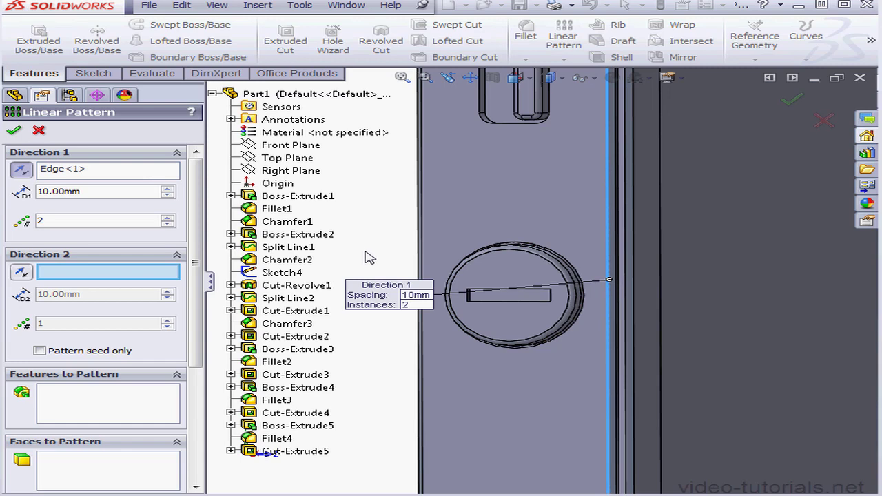
pyautogui.click(110, 410)
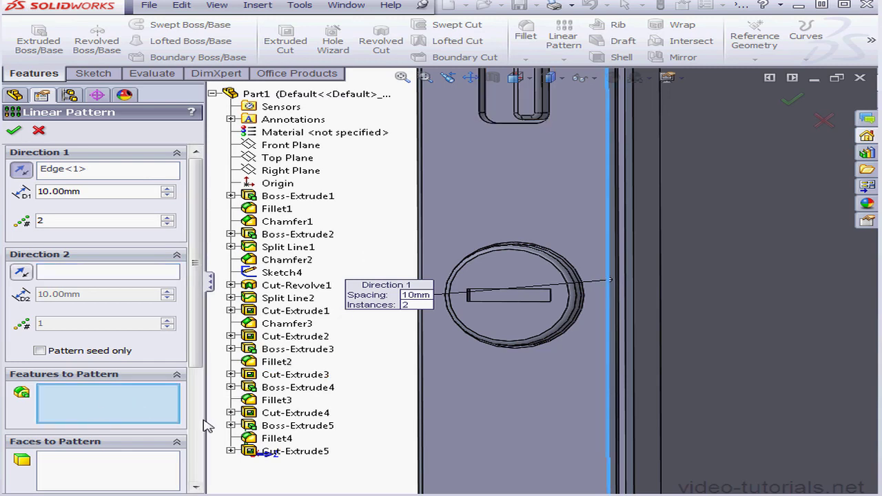
pyautogui.click(296, 413)
pyautogui.click(311, 426)
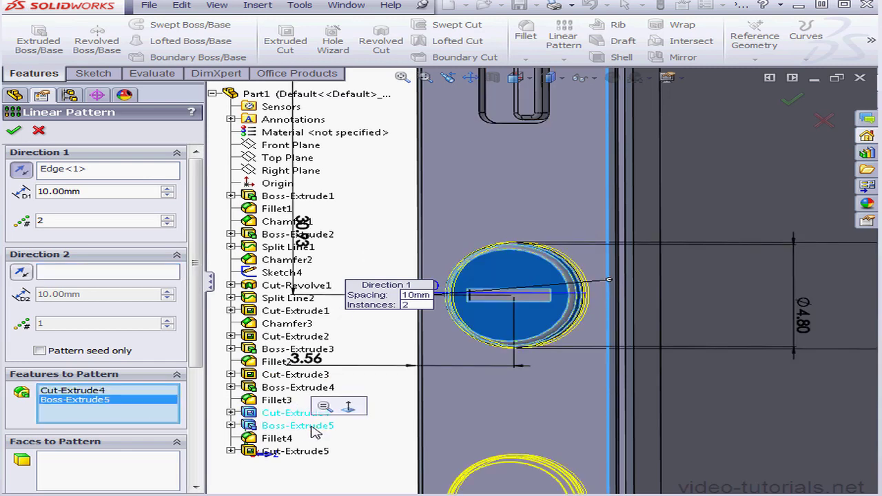
pyautogui.click(286, 440)
pyautogui.click(313, 452)
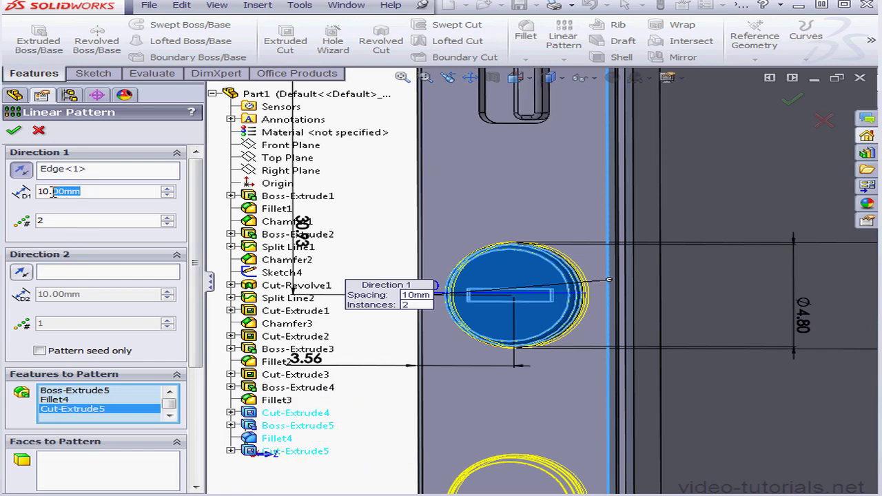
pyautogui.write('25')
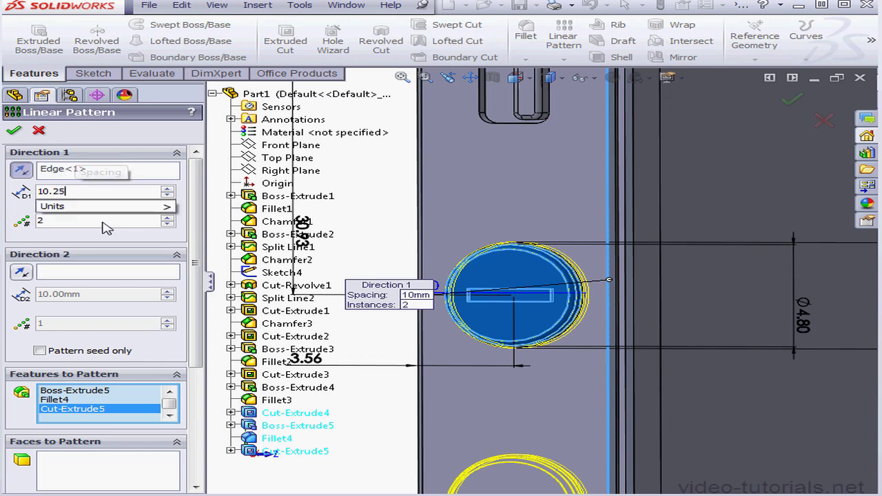
pyautogui.click(14, 131)
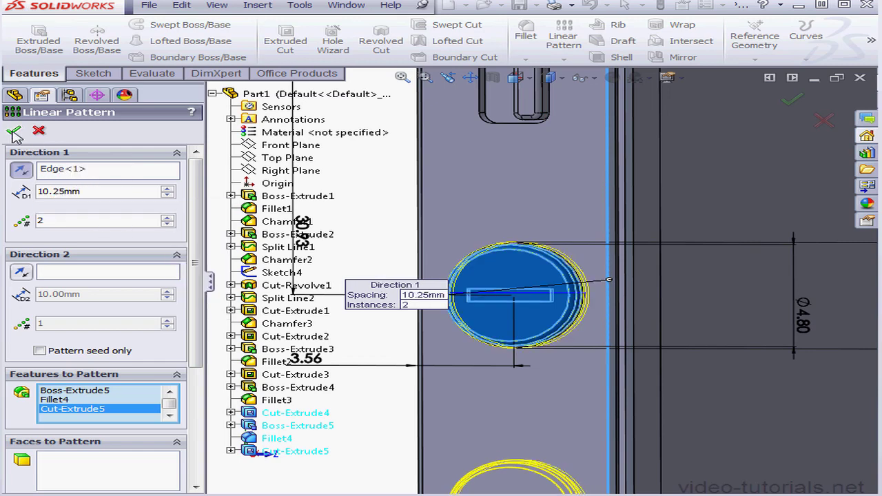
pyautogui.click(13, 131)
# Sketch a center rectangle about 0.88 mm wide and 2.75 mm high on the upper round button's top face, centred on its slot.
pyautogui.click(470, 78)
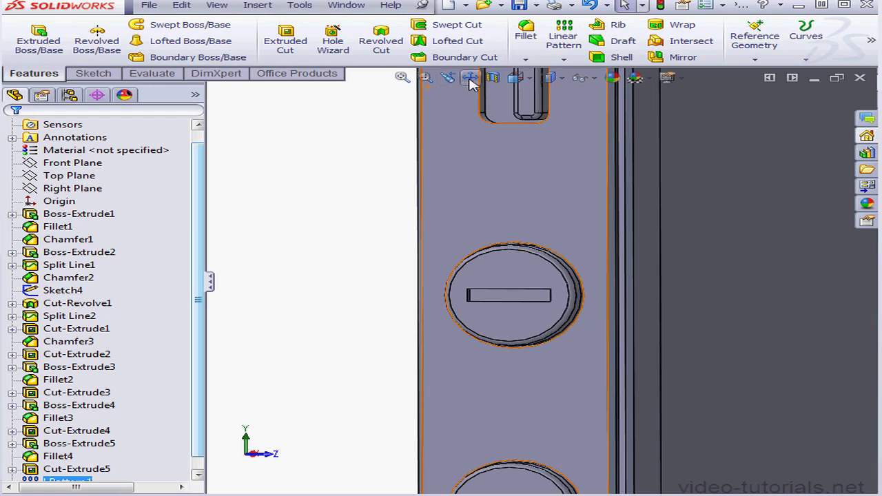
pyautogui.moveTo(555, 310); pyautogui.dragTo(540, 245)
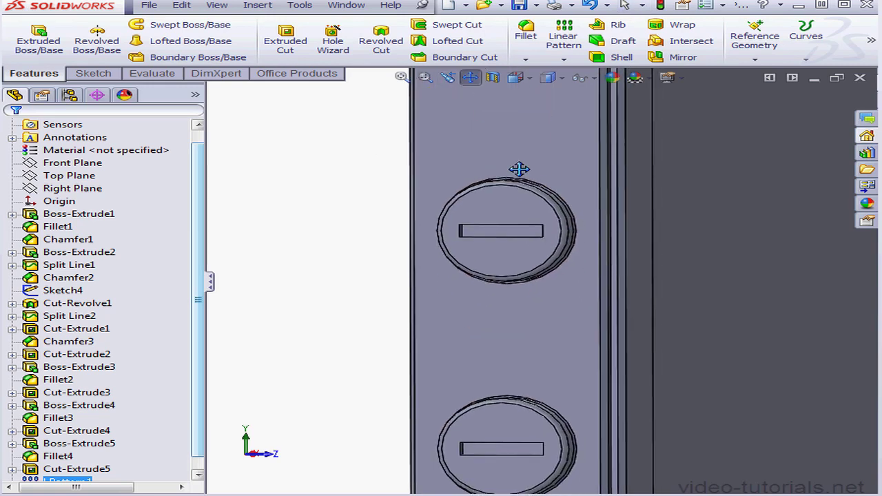
pyautogui.click(472, 80)
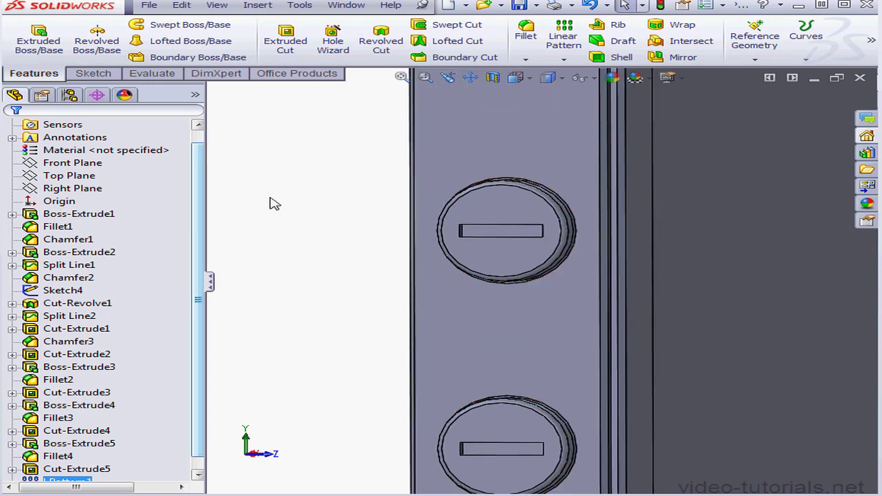
pyautogui.click(516, 258)
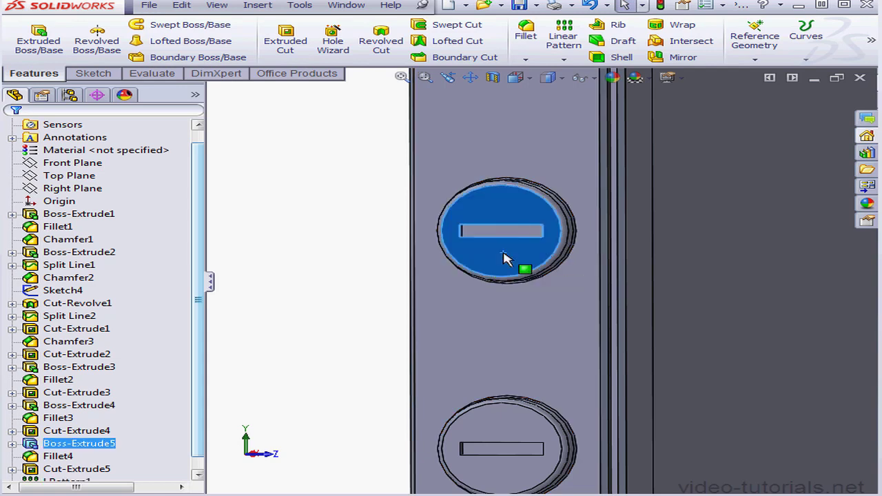
pyautogui.rightClick(507, 255)
pyautogui.click(540, 200)
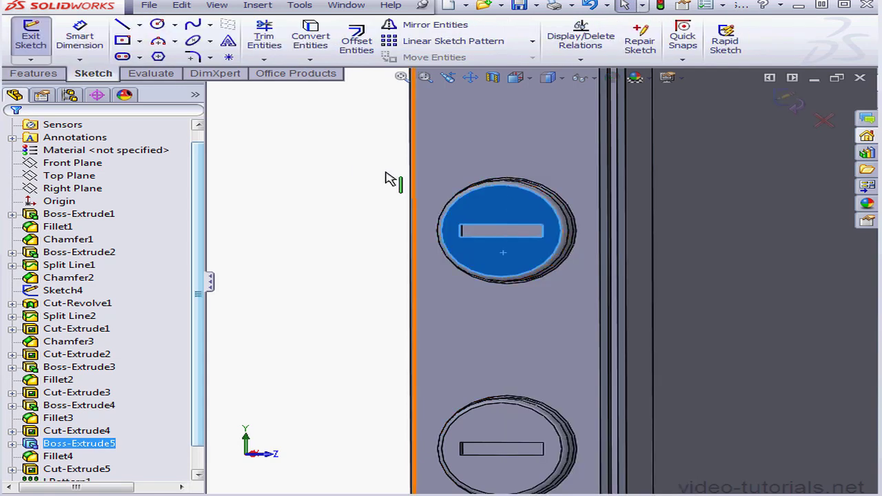
pyautogui.click(122, 40)
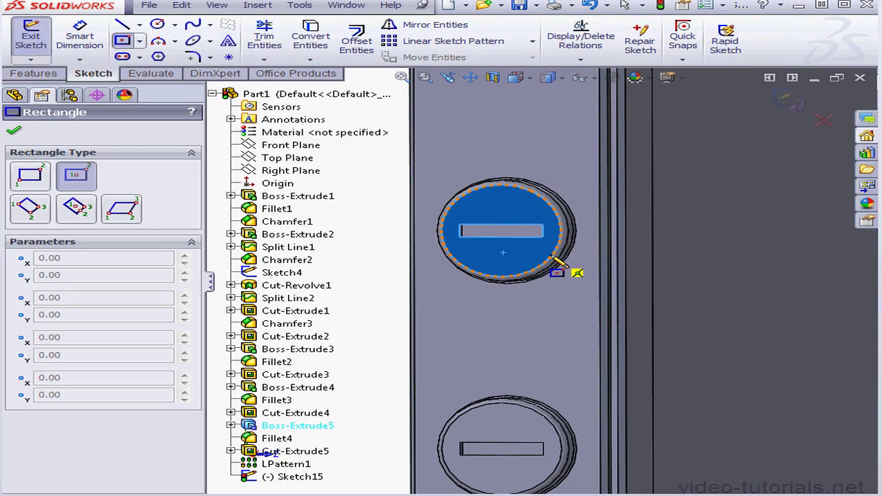
pyautogui.click(502, 231)
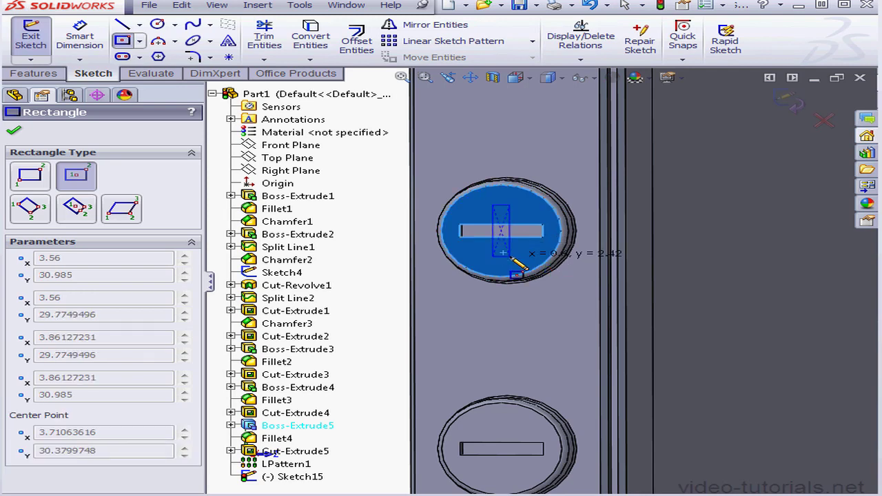
pyautogui.click(514, 259)
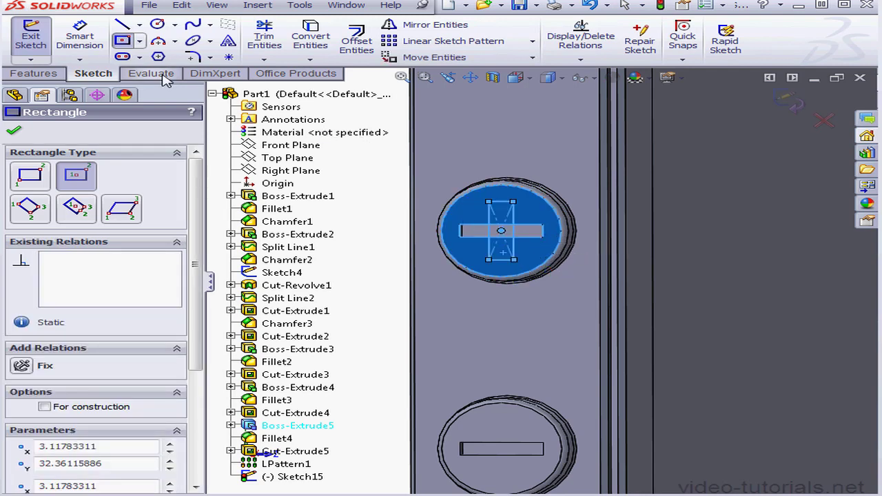
# Dimension the upright rectangle's vertical length to 3 mm.
pyautogui.click(80, 40)
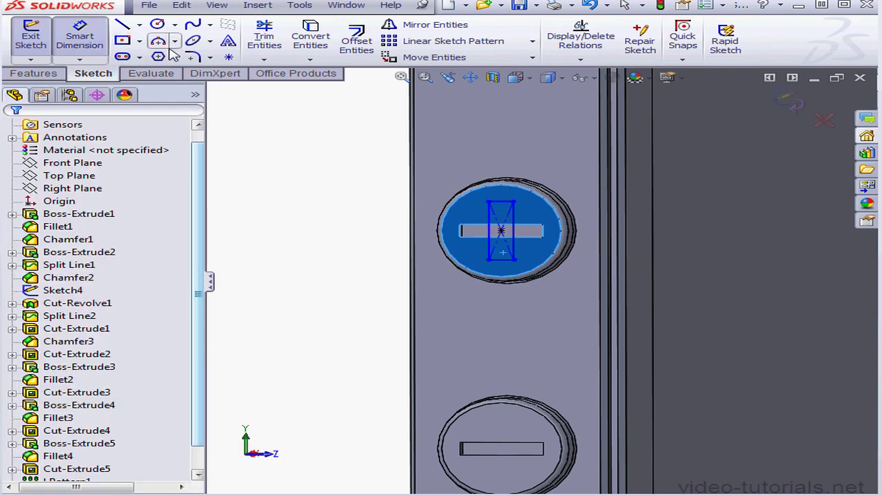
pyautogui.click(518, 248)
pyautogui.click(566, 256)
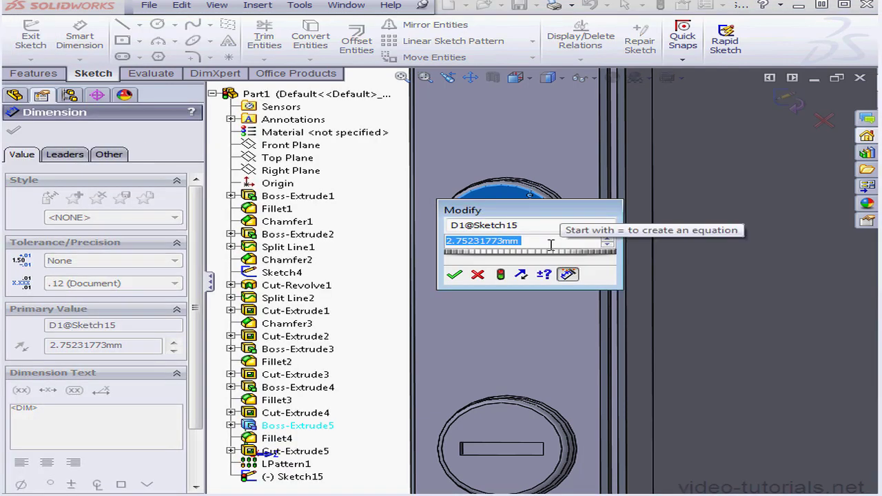
pyautogui.write('3')
pyautogui.click(454, 274)
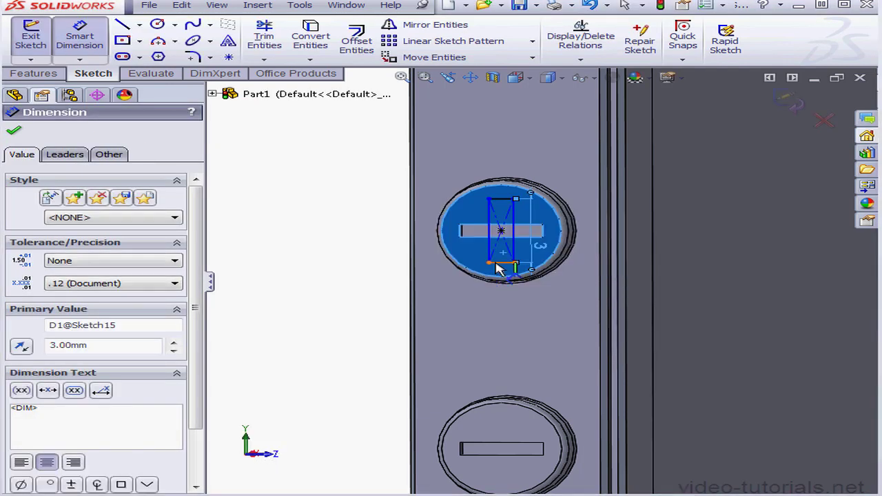
# Dimension the upright rectangle's width to 0.6 mm.
pyautogui.click(501, 270)
pyautogui.click(524, 322)
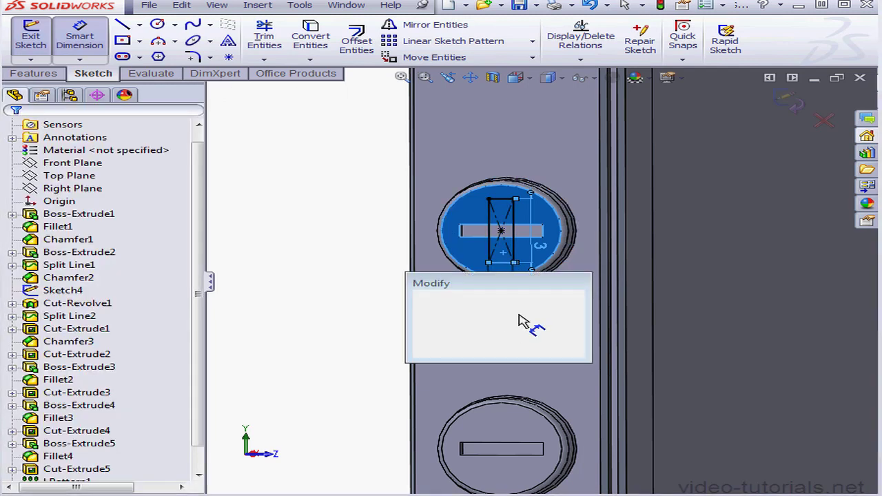
pyautogui.moveTo(497, 313); pyautogui.dragTo(454, 314)
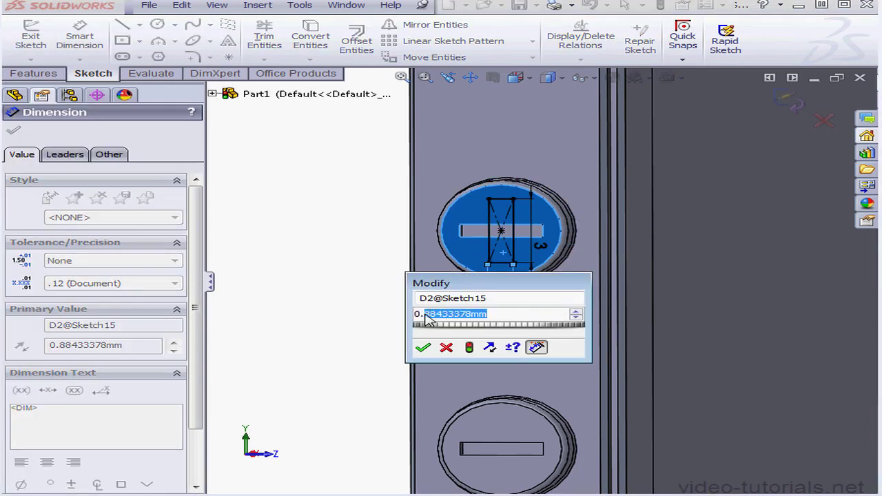
pyautogui.write('6')
pyautogui.click(423, 347)
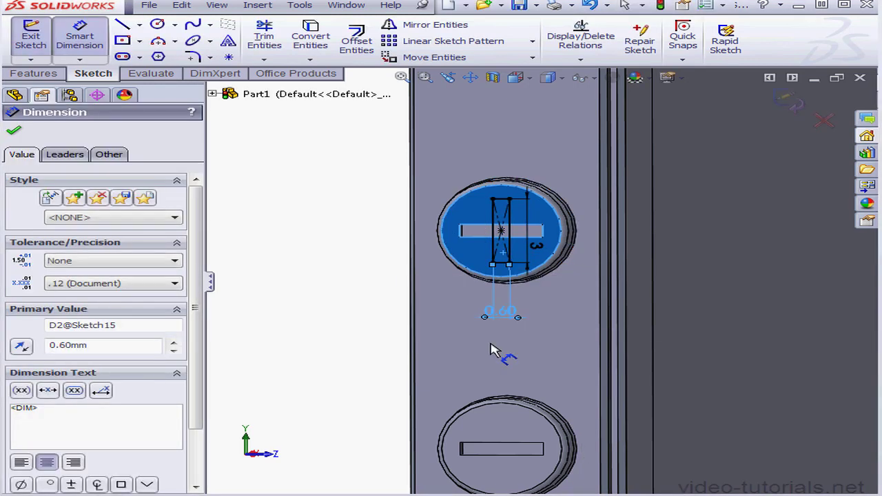
# Finish the sketch and cut the upright rectangle into the upper round button as a blind extruded cut 0.25 mm deep.
pyautogui.click(793, 102)
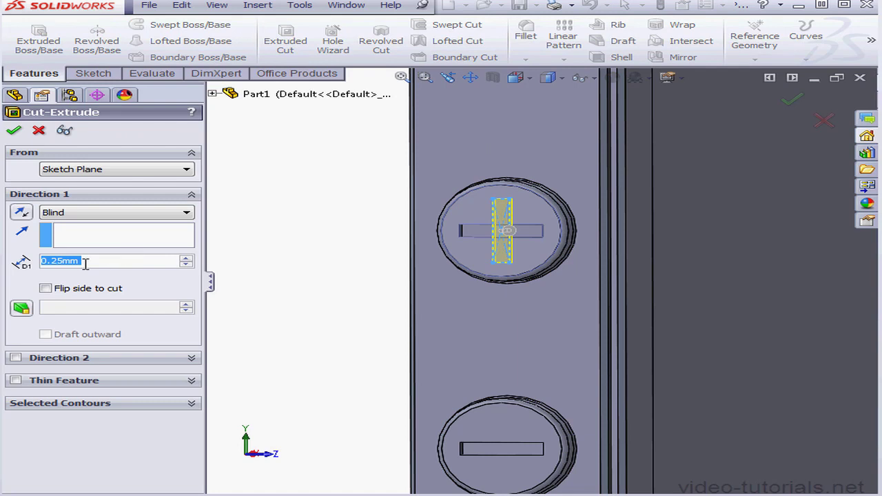
pyautogui.click(13, 132)
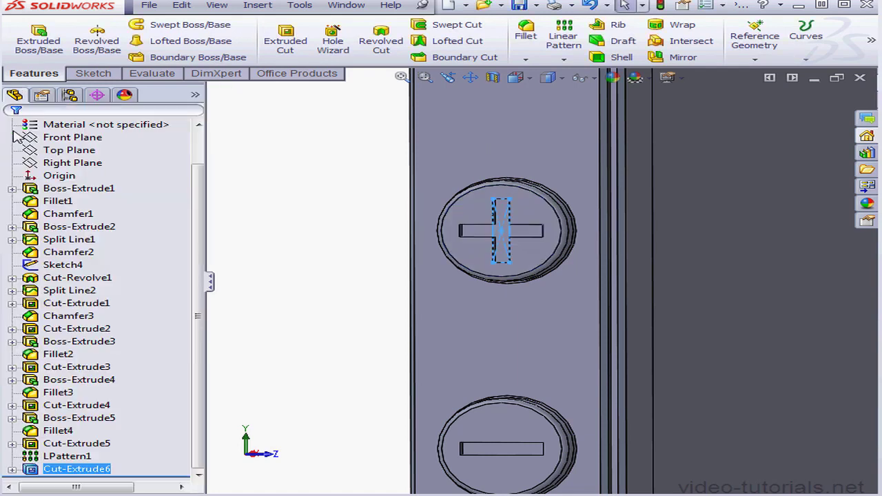
pyautogui.click(292, 196)
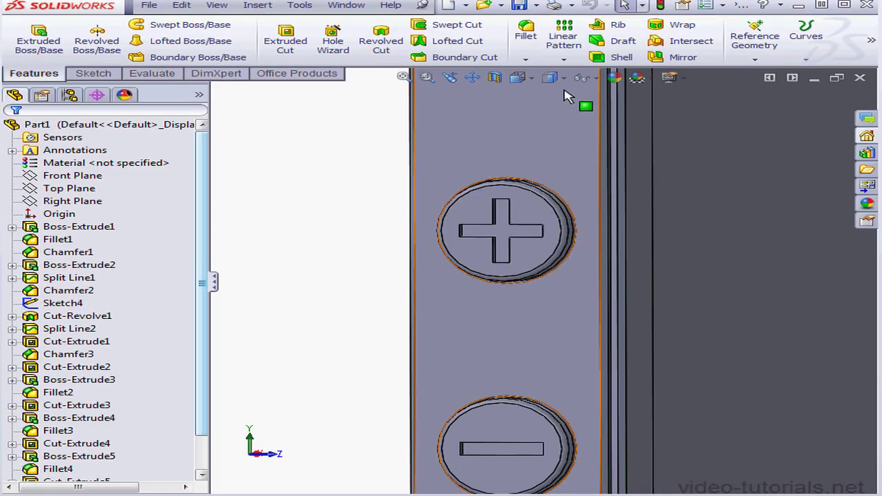
# Start a sketch on the phone body's flat back face and orient the view normal to it.
pyautogui.click(518, 78)
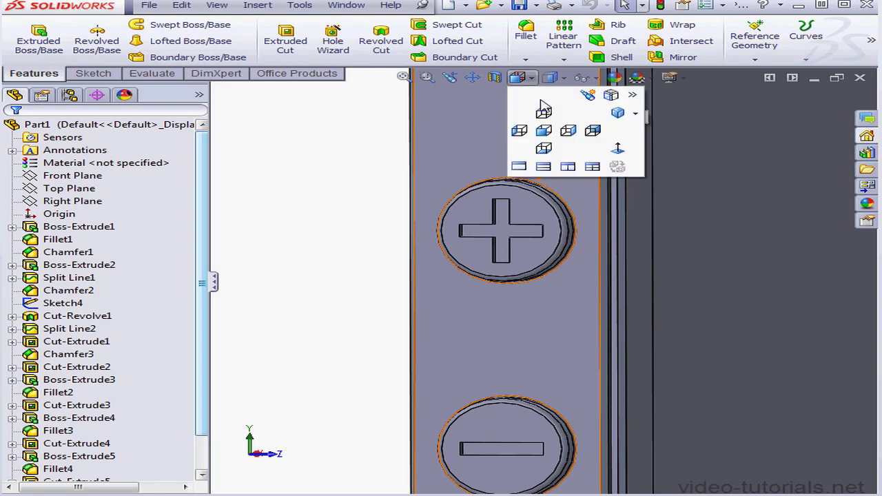
pyautogui.click(612, 114)
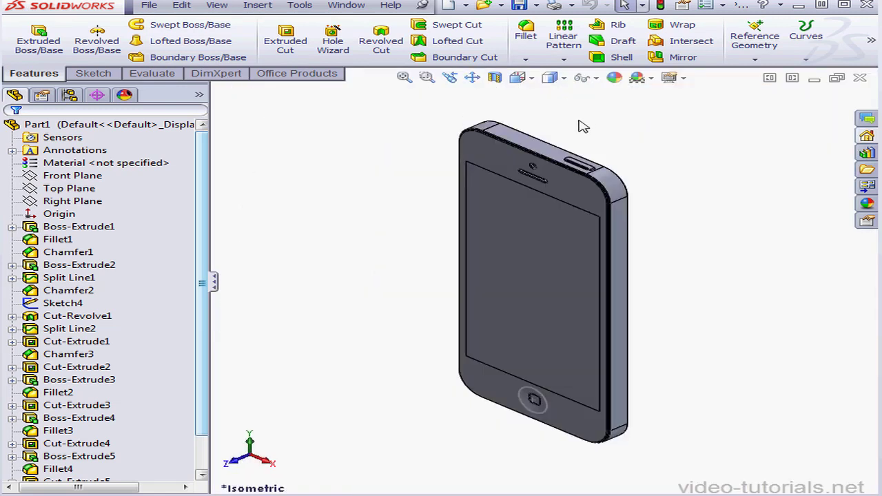
pyautogui.moveTo(599, 246); pyautogui.dragTo(452, 207, button='middle')
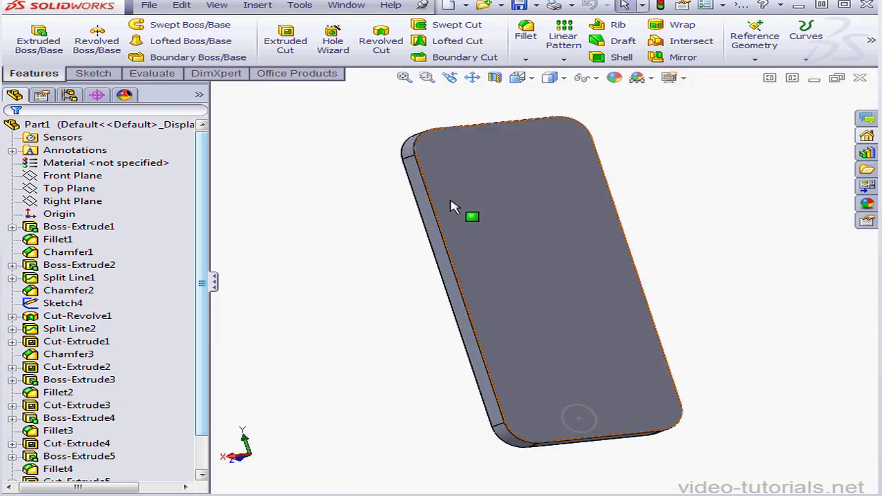
pyautogui.click(452, 207)
pyautogui.rightClick(448, 156)
pyautogui.click(510, 135)
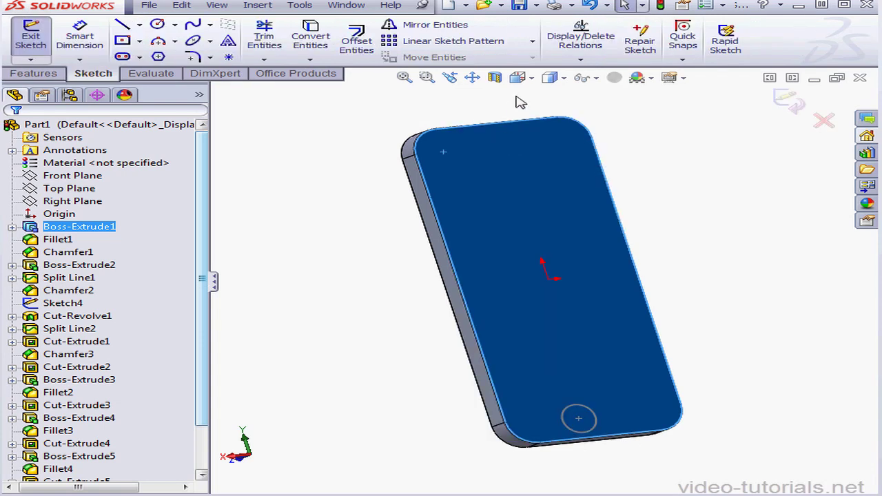
pyautogui.click(529, 78)
pyautogui.click(619, 157)
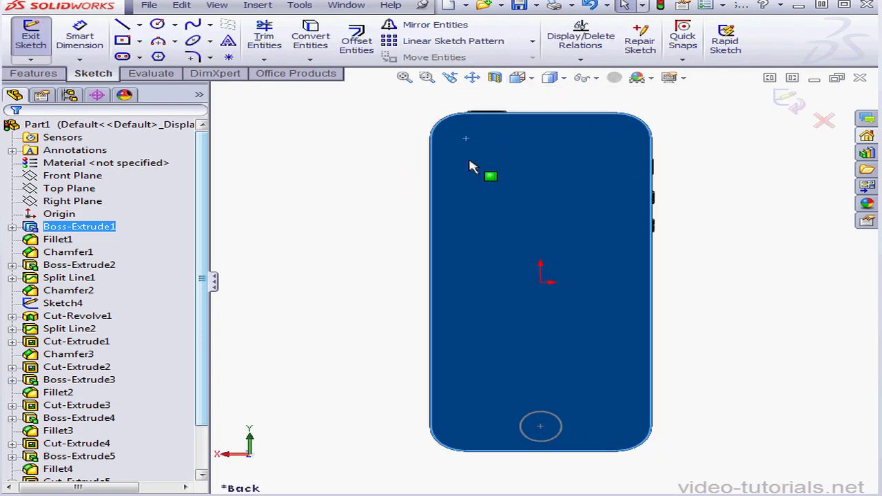
# Enable the system sketch option that auto-rotates the view normal to the sketch plane on sketch creation.
pyautogui.click(723, 5)
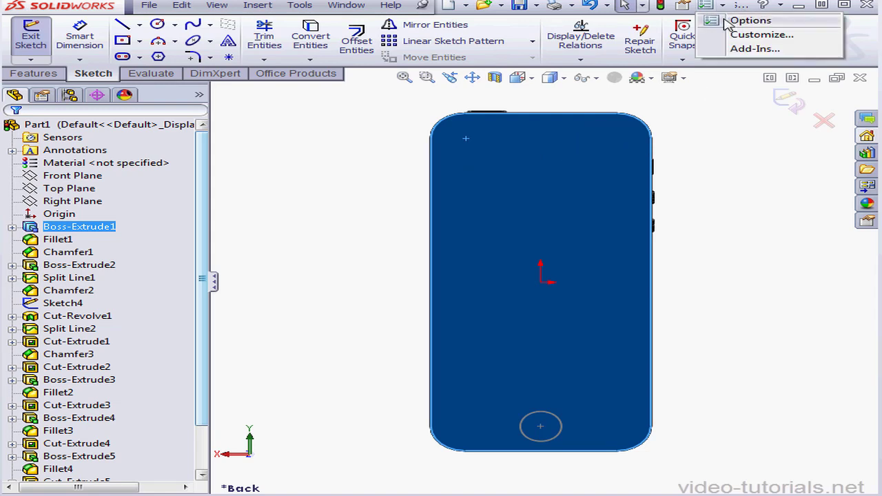
pyautogui.click(746, 20)
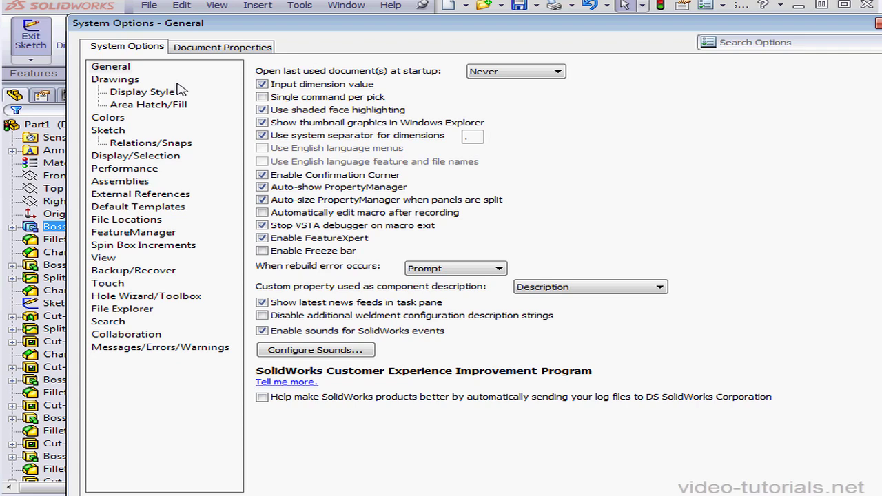
pyautogui.click(110, 131)
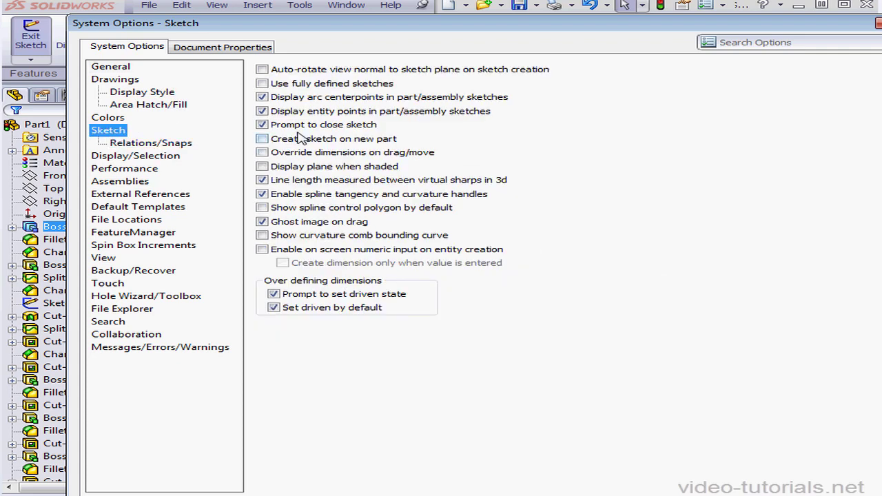
pyautogui.click(263, 69)
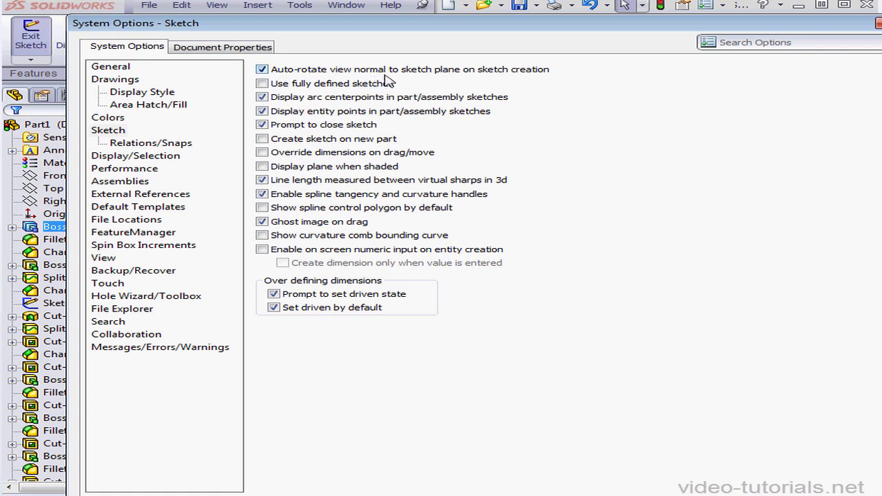
pyautogui.moveTo(575, 22); pyautogui.dragTo(541, 0)
pyautogui.click(767, 484)
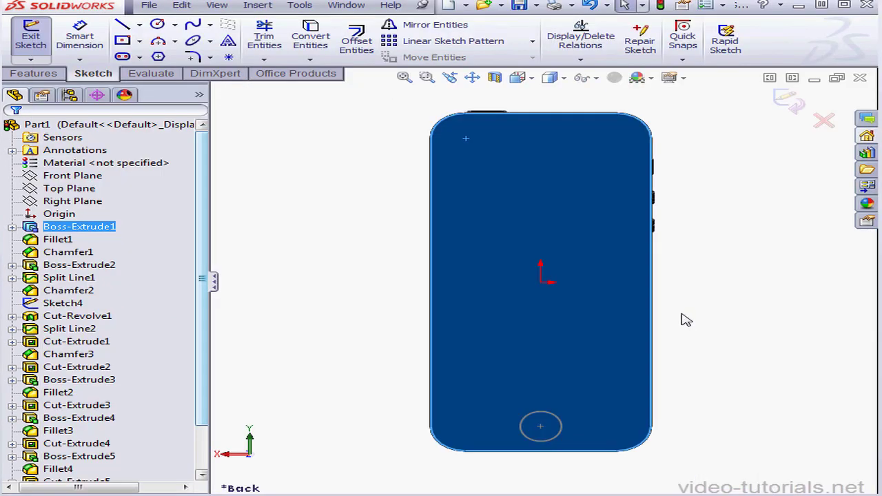
# Sketch a circle with a radius of about 3.8 mm near the upper-left corner of the phone's back face.
pyautogui.scroll(-4, 487, 137)
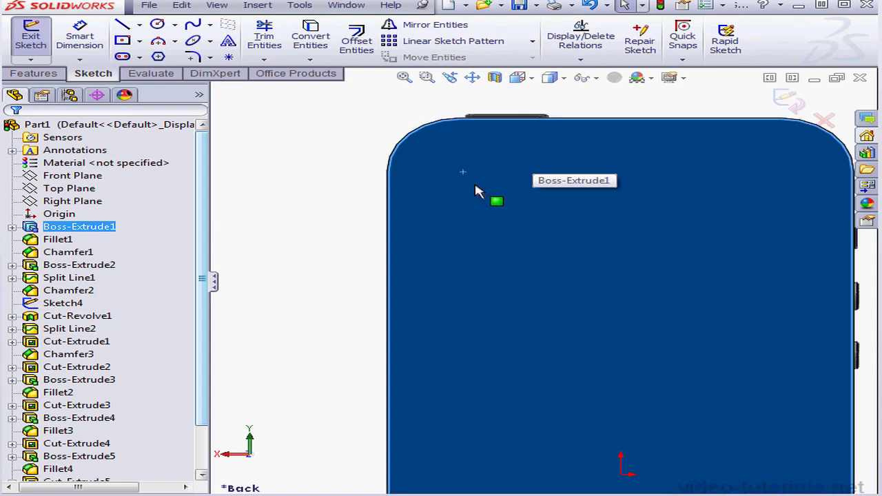
pyautogui.scroll(-1, 476, 191)
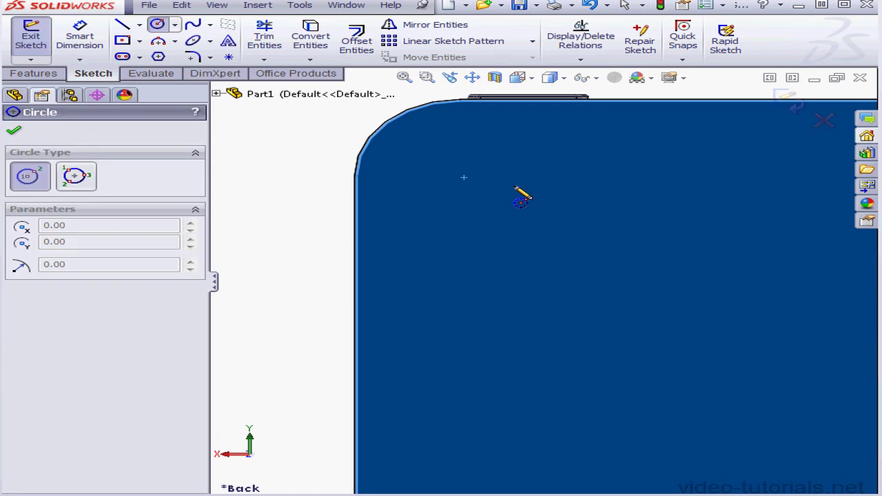
pyautogui.click(500, 171)
pyautogui.click(550, 180)
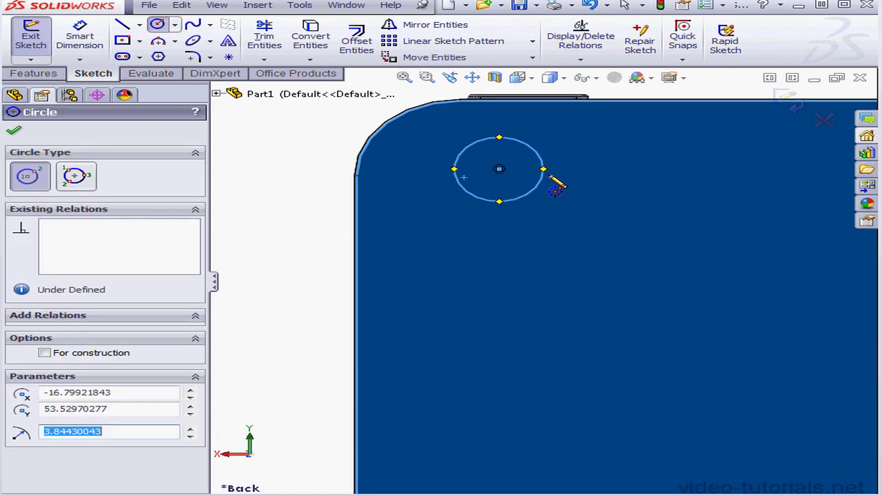
# Dimension the circle's diameter to 6.46 mm.
pyautogui.click(79, 38)
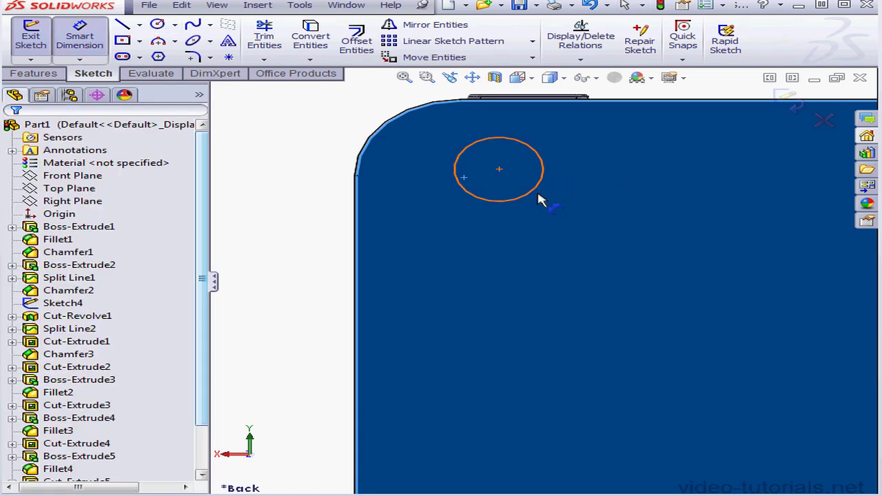
pyautogui.click(544, 198)
pyautogui.click(624, 200)
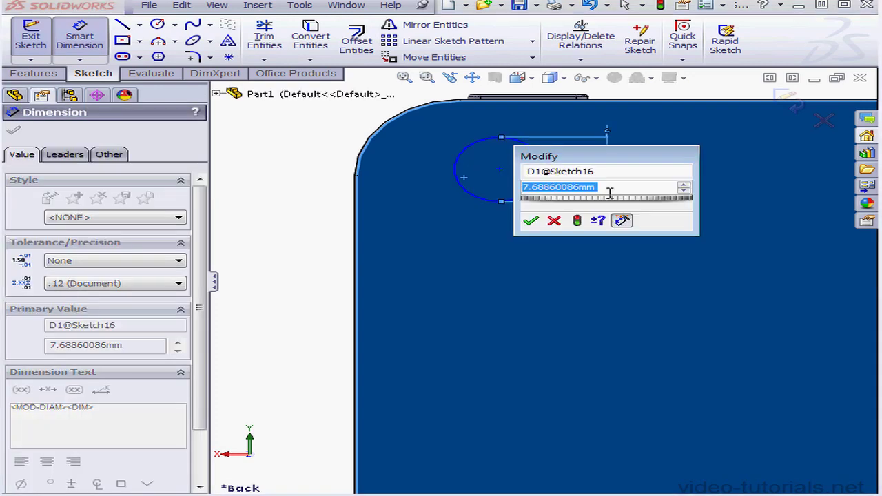
pyautogui.write('6.')
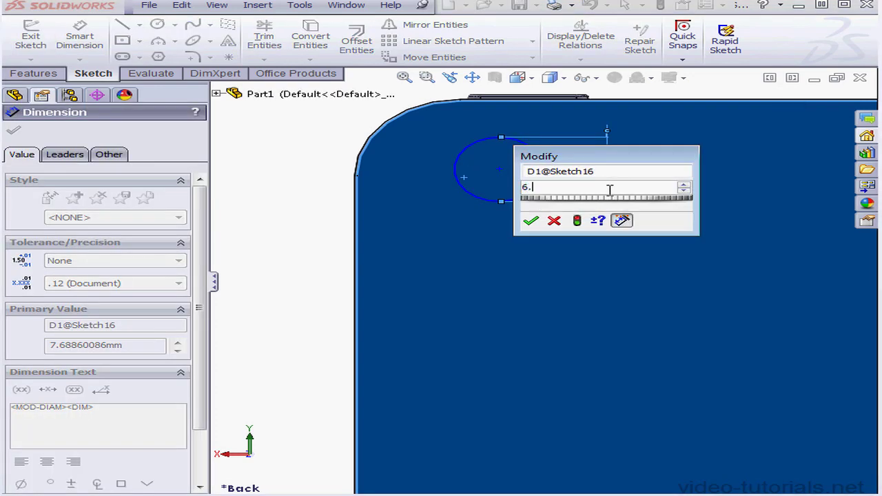
pyautogui.write('46')
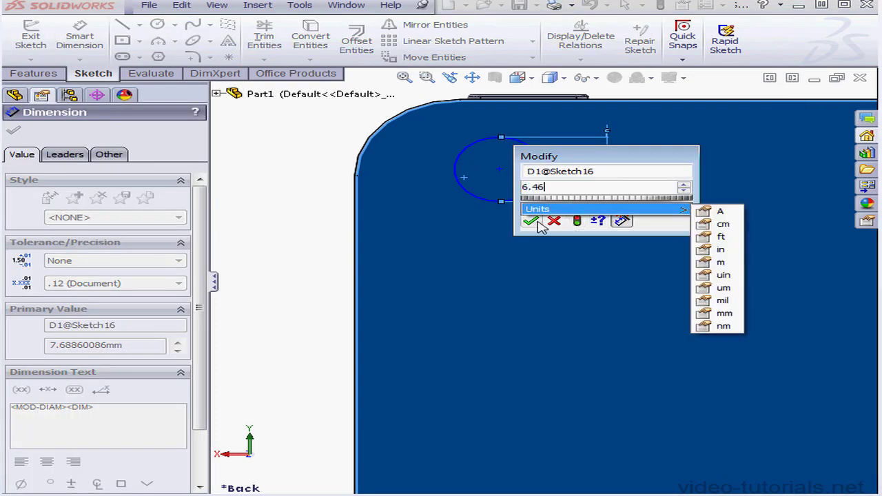
pyautogui.click(531, 221)
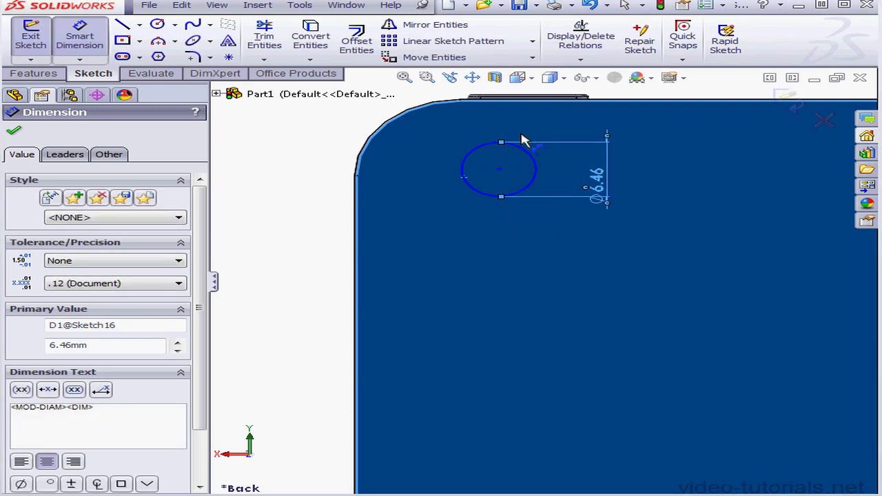
# Dimension the vertical distance between the circle's centre and the phone body's top edge to 7.35 mm.
pyautogui.scroll(-3, 526, 139)
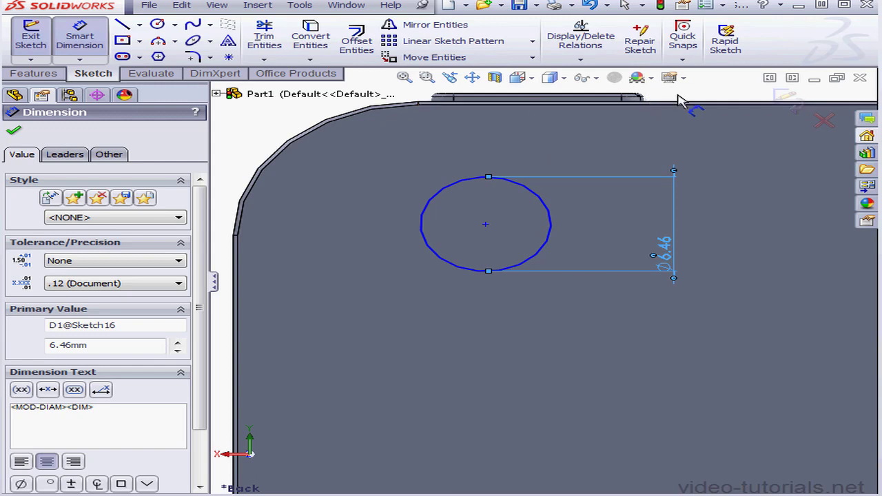
pyautogui.click(486, 226)
pyautogui.click(756, 231)
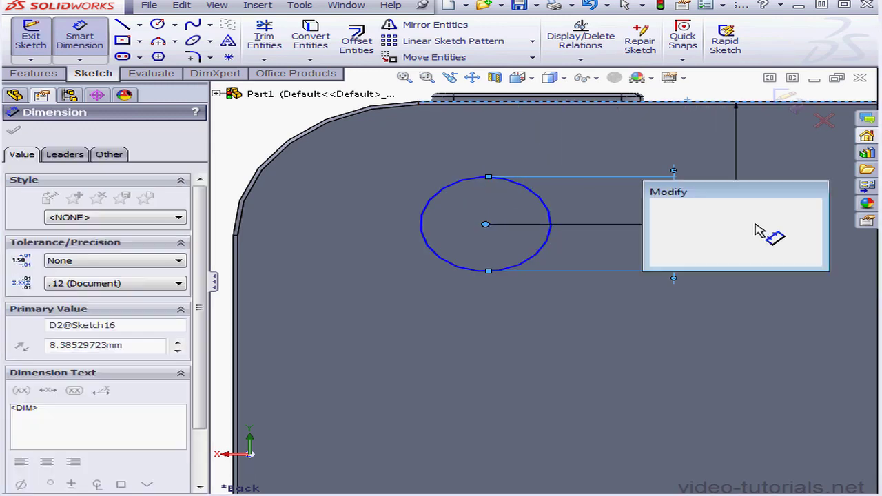
pyautogui.write('7.')
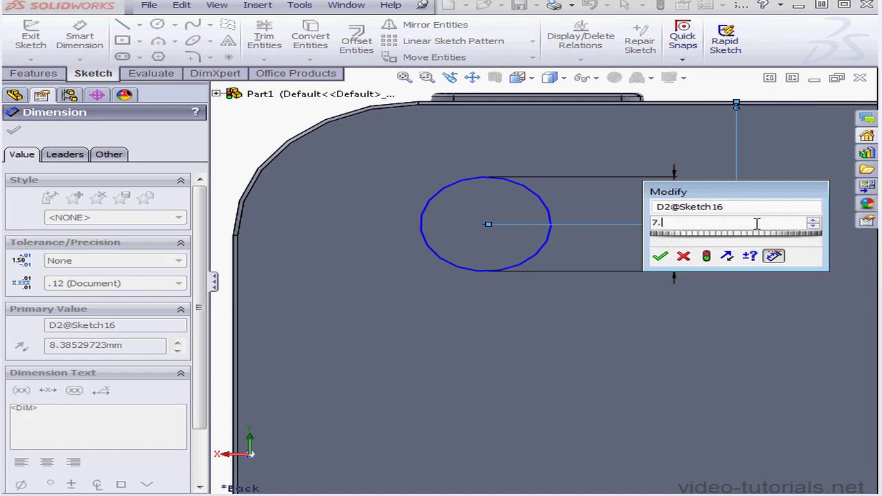
pyautogui.write('35')
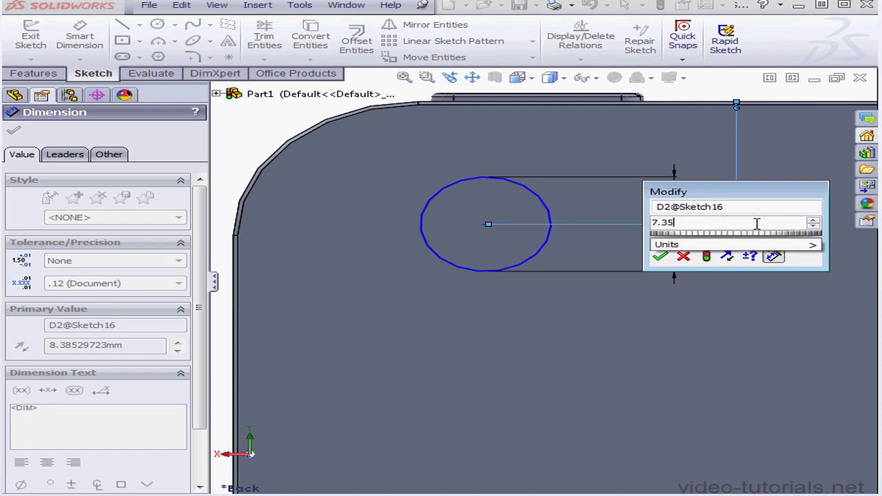
pyautogui.click(661, 257)
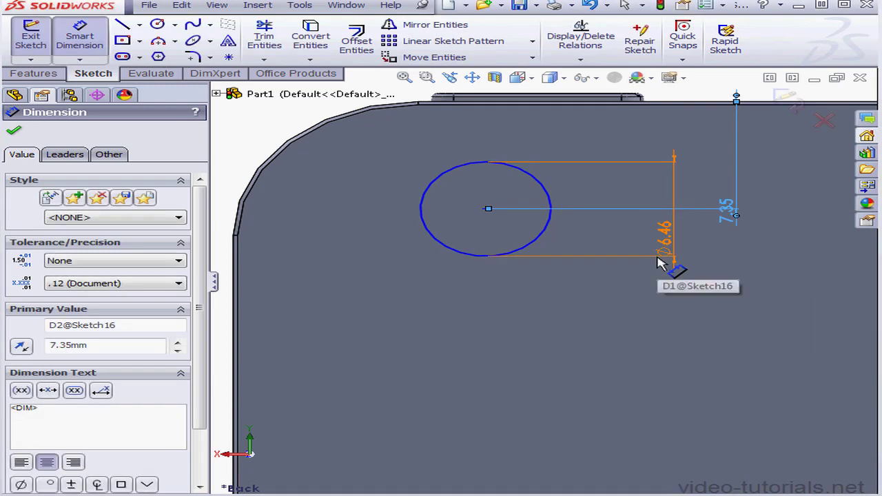
pyautogui.click(665, 264)
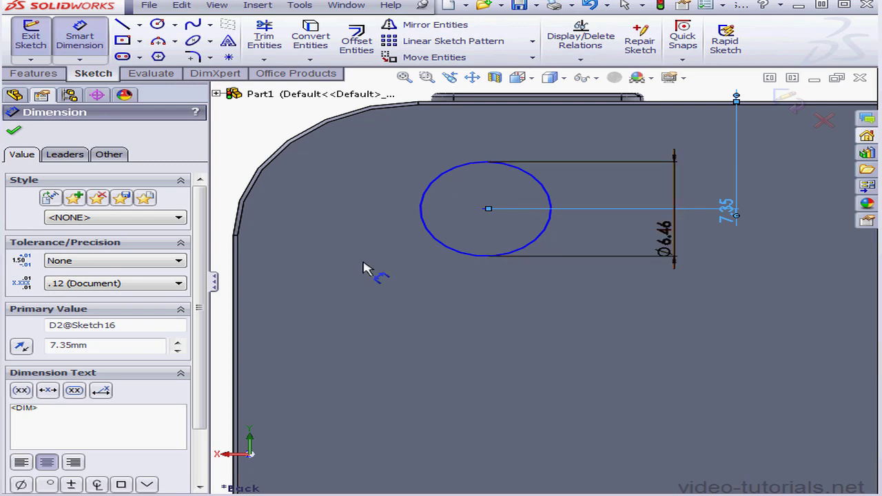
# Dimension the horizontal distance between the body's nearer side edge and the circle's centre to 9.28 mm.
pyautogui.click(234, 273)
pyautogui.click(488, 209)
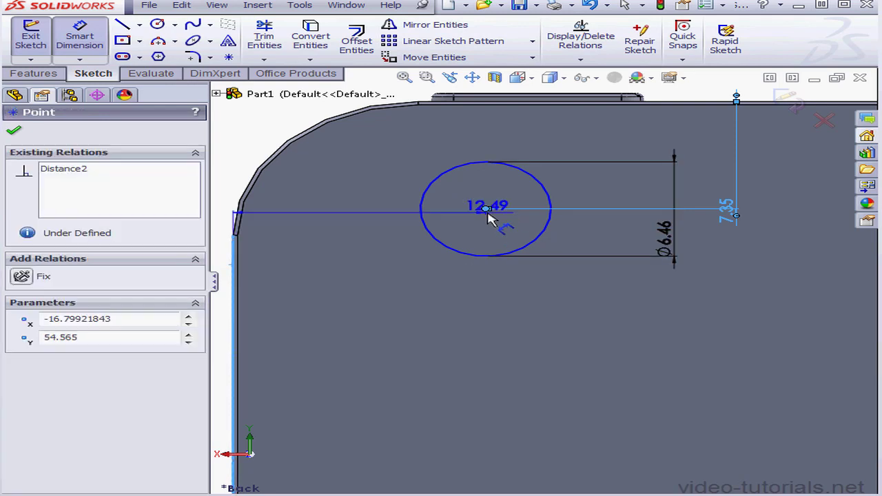
pyautogui.click(404, 305)
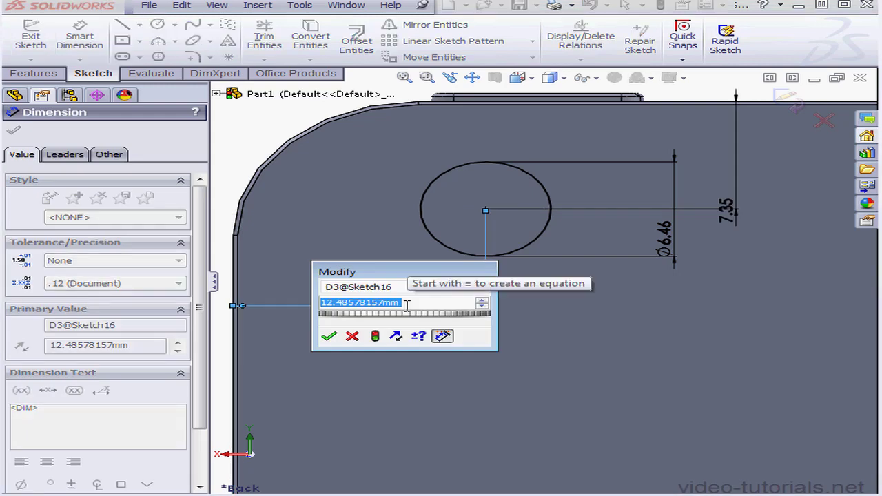
pyautogui.write('9.28')
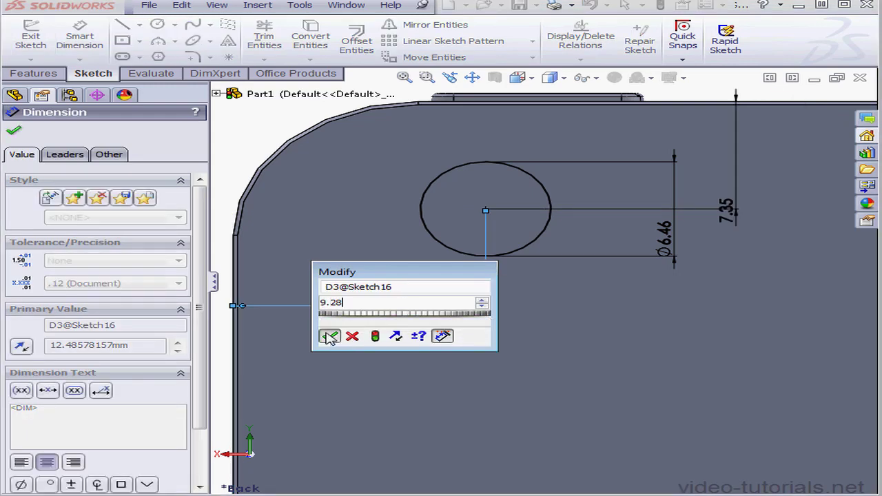
pyautogui.press('Return')
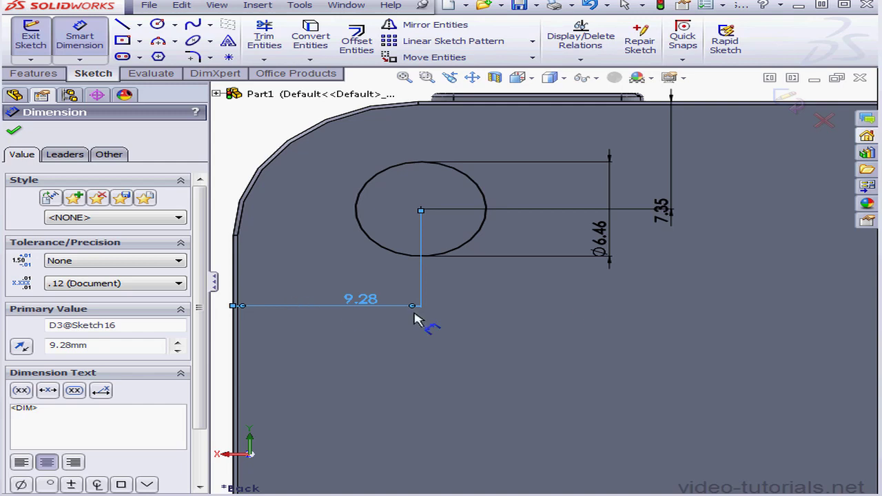
# Finish the sketch and extrude the circle as a blind boss 0.3 mm high with a 45-degree inward draft.
pyautogui.click(796, 102)
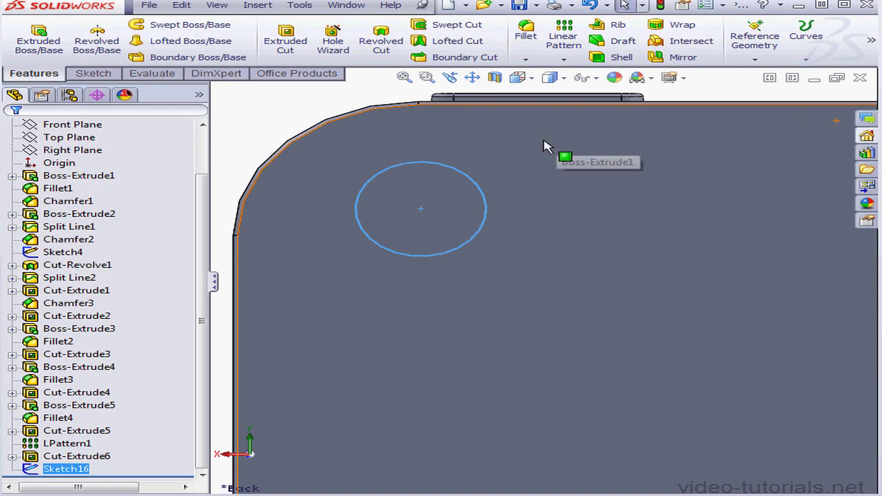
pyautogui.click(38, 41)
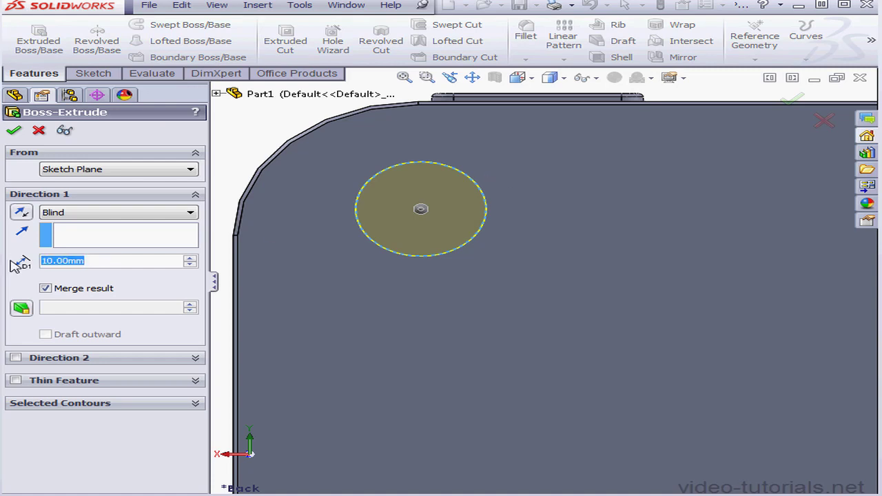
pyautogui.write('3')
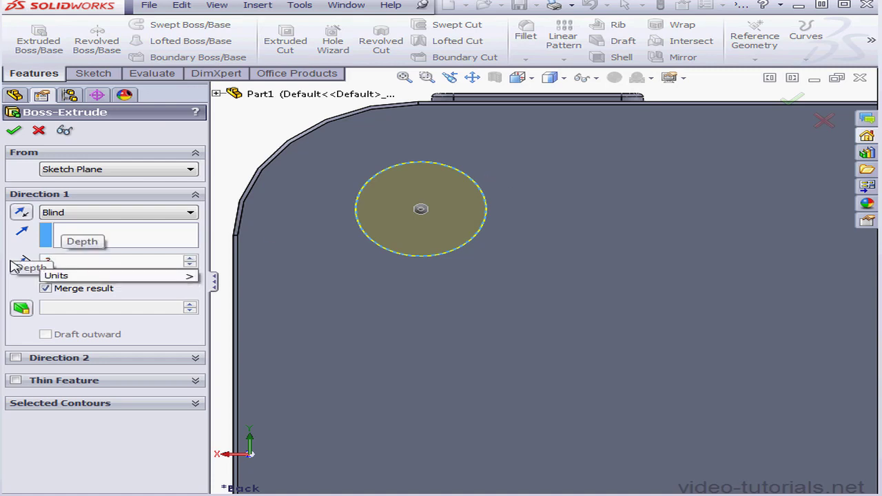
pyautogui.press('Return')
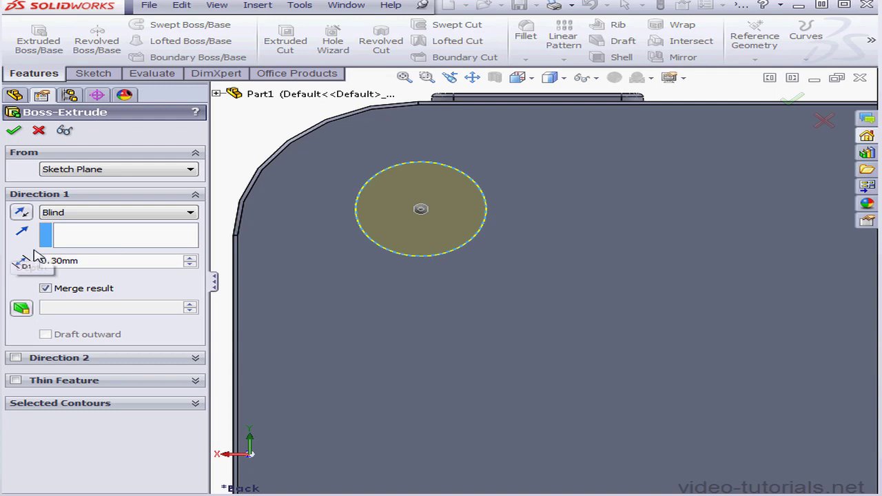
pyautogui.click(24, 312)
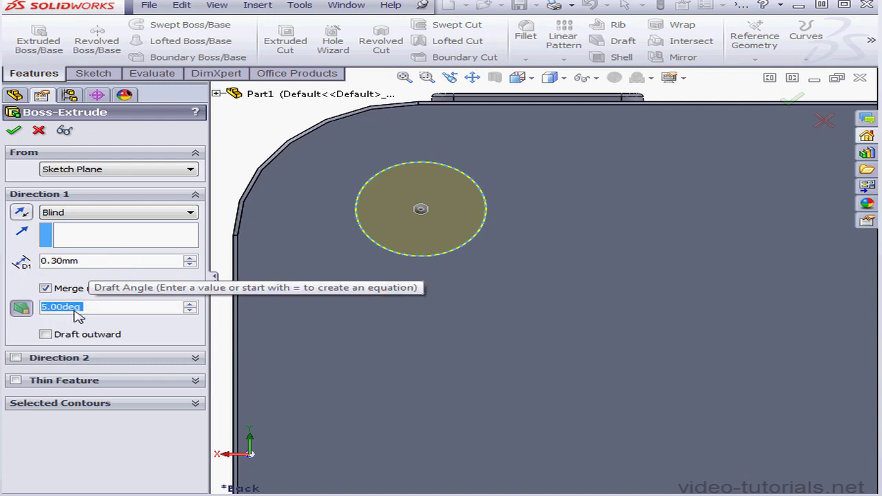
pyautogui.click(46, 310)
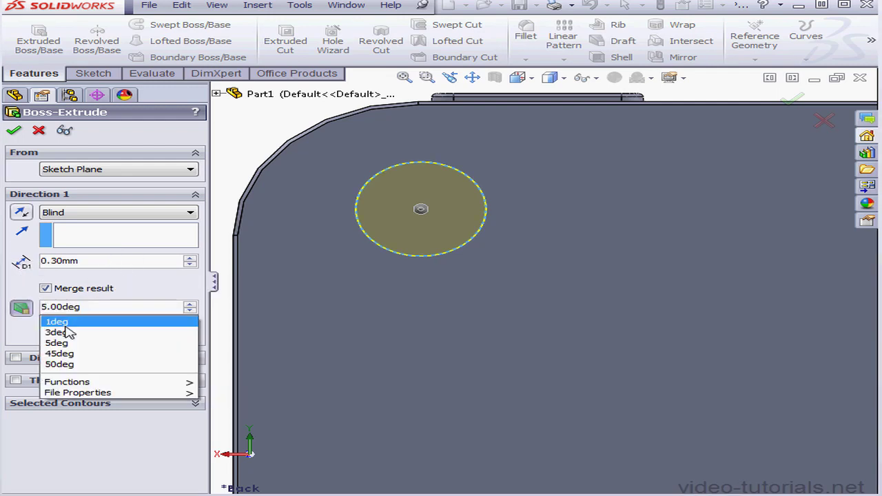
pyautogui.write('4')
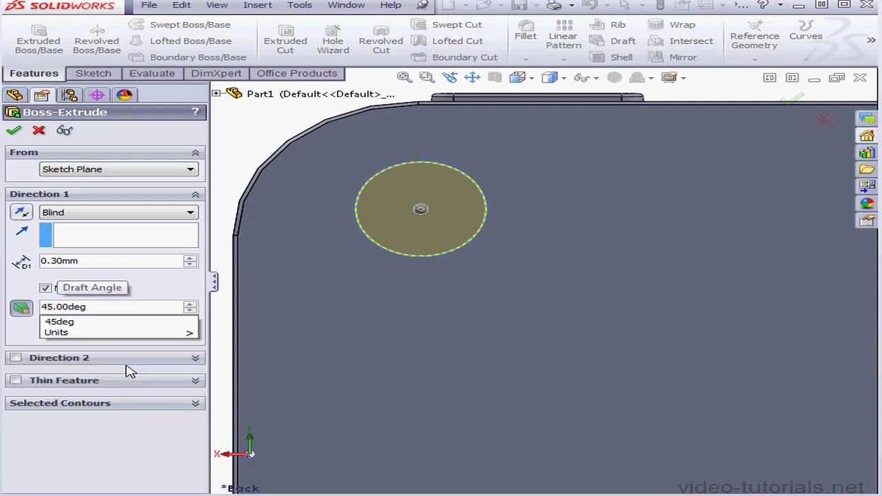
pyautogui.press('Return')
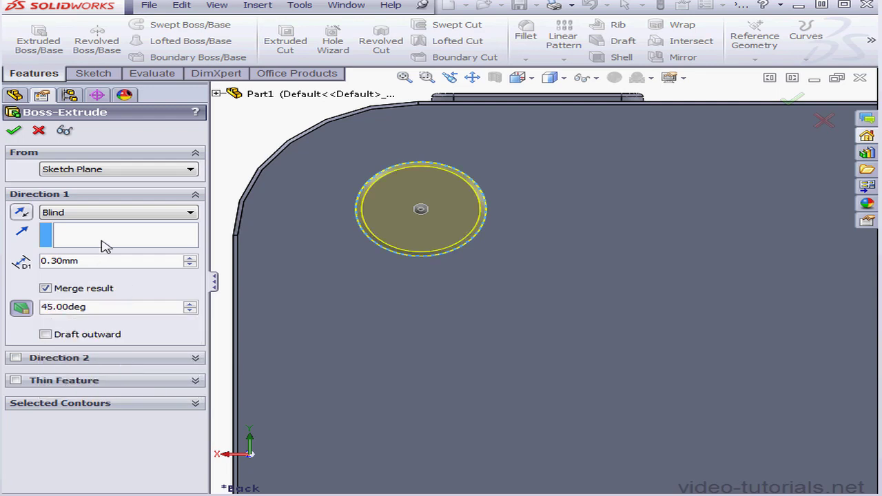
pyautogui.click(15, 131)
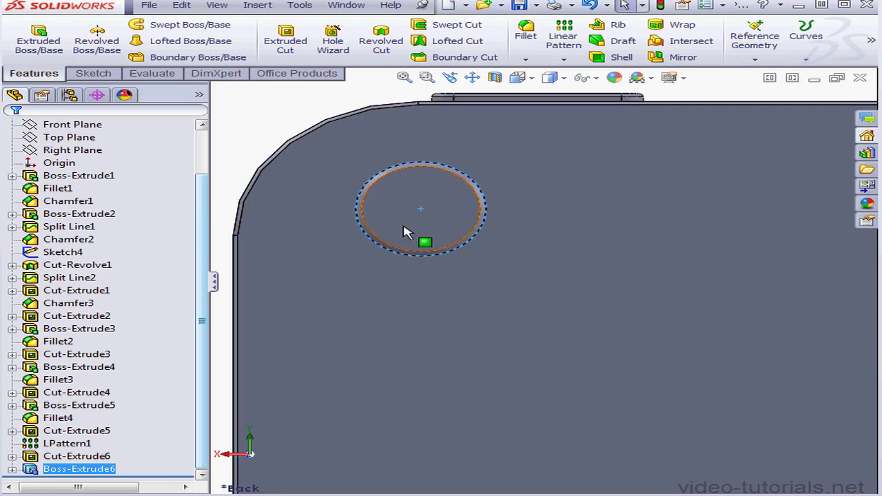
# Start a sketch on the round boss's flat face and offset its edge inward by 0.15 mm.
pyautogui.rightClick(417, 207)
pyautogui.click(451, 192)
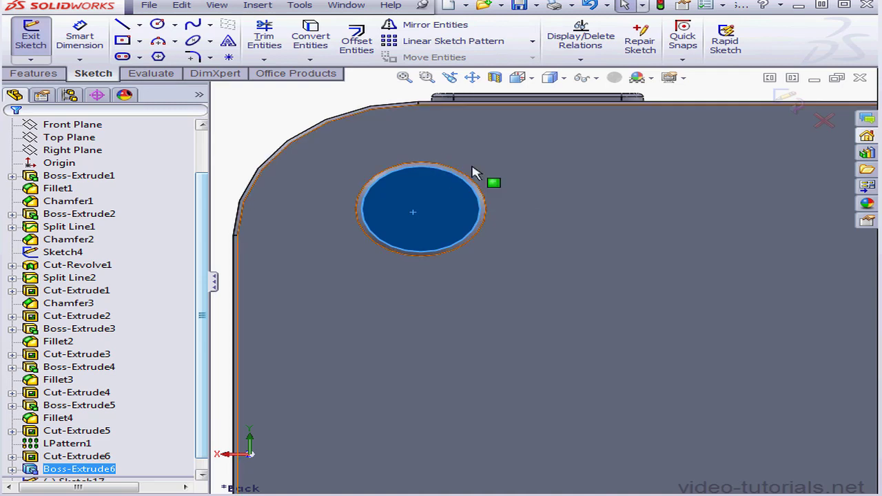
pyautogui.click(357, 38)
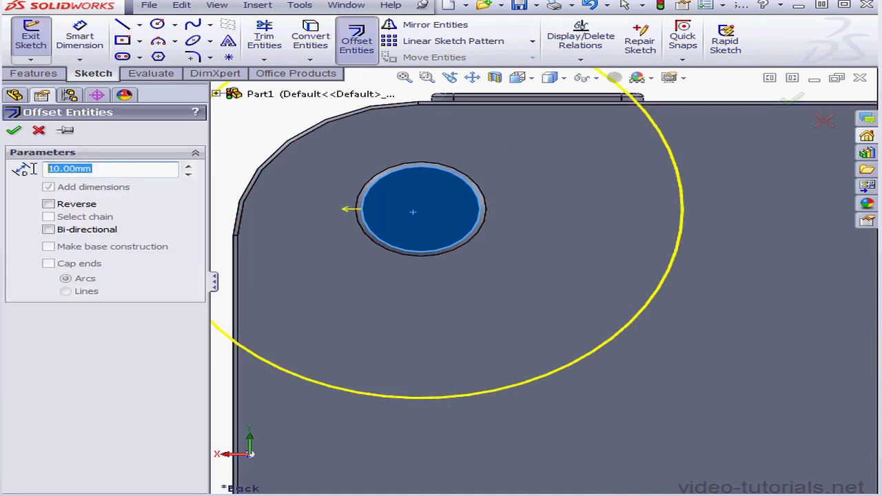
pyautogui.write('.')
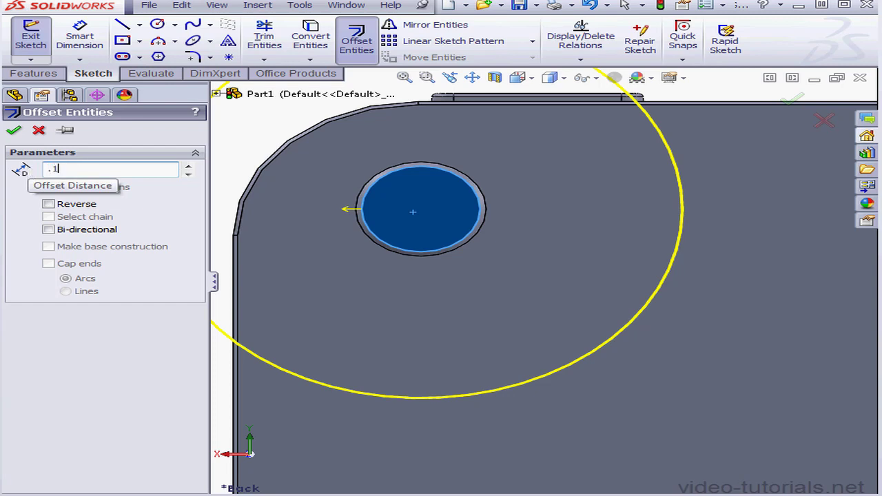
pyautogui.write('15')
pyautogui.press('Return')
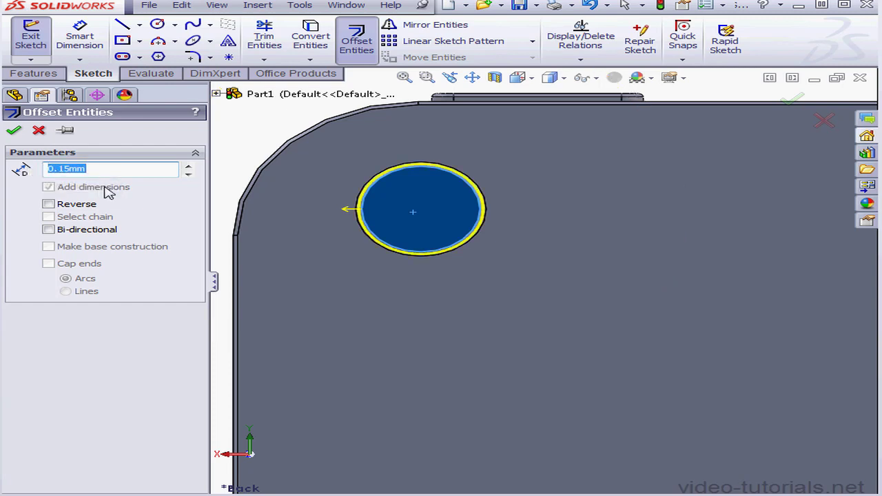
pyautogui.click(58, 205)
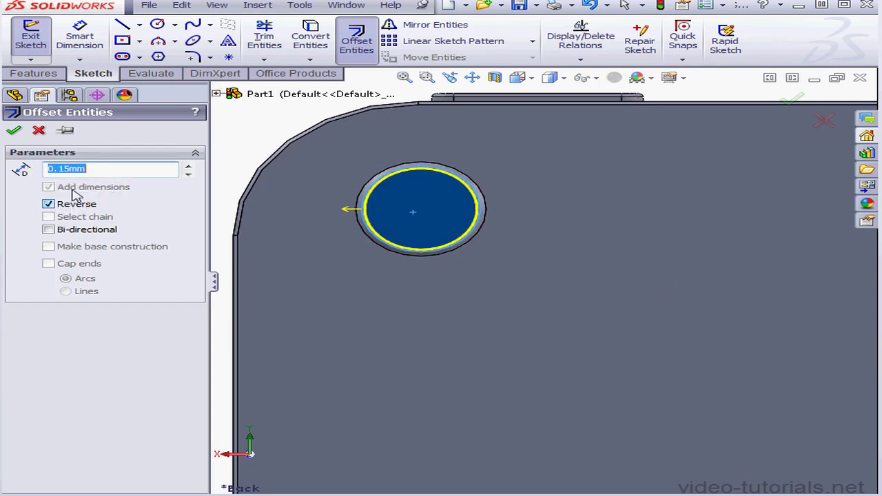
pyautogui.click(14, 131)
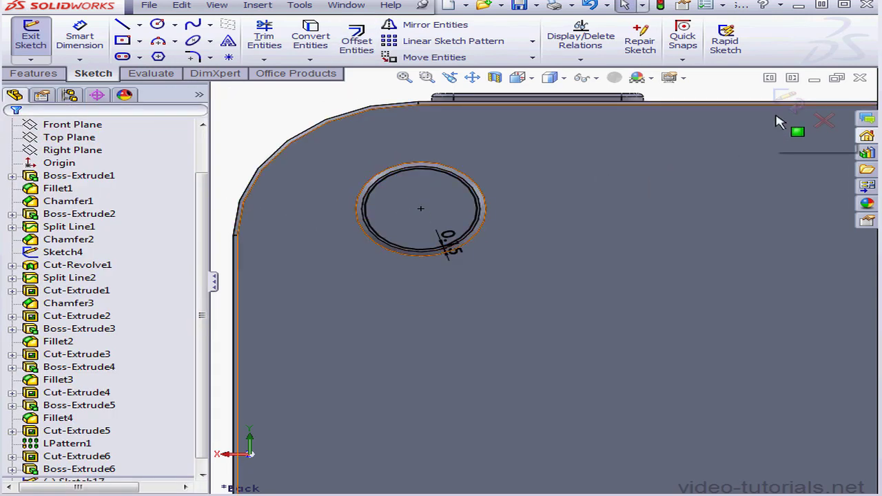
# Finish the offset circle sketch and cut-extrude it as a blind cut 1 mm deep into the round boss.
pyautogui.click(796, 102)
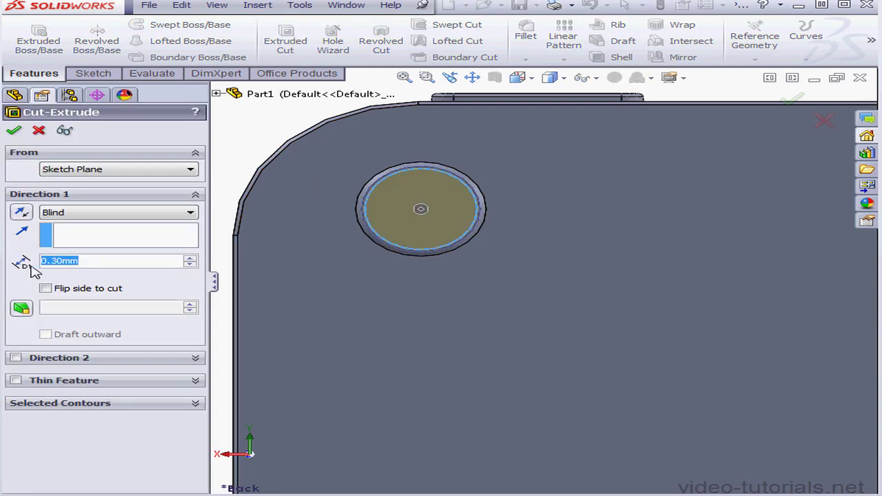
pyautogui.write('1')
pyautogui.press('Return')
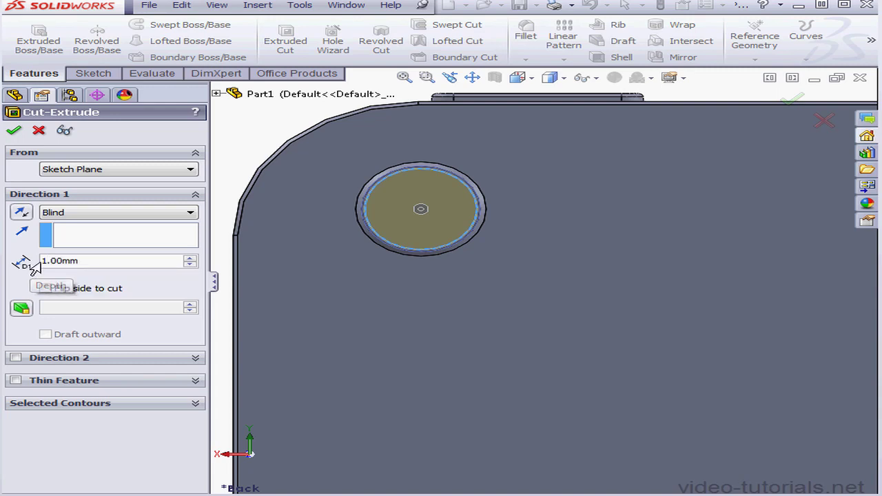
pyautogui.click(15, 132)
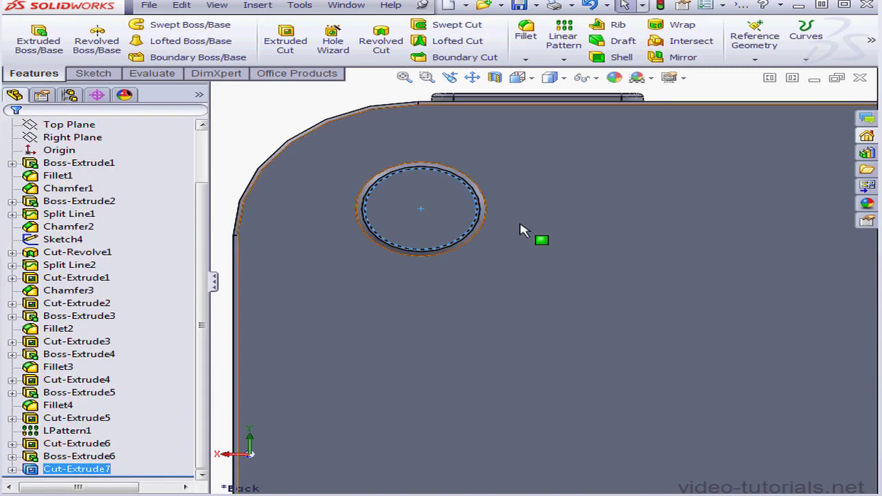
# Chamfer the bottom edge inside the round camera recess with a 1 mm distance and a 50-degree angle.
pyautogui.moveTo(538, 240); pyautogui.dragTo(475, 198, button='middle')
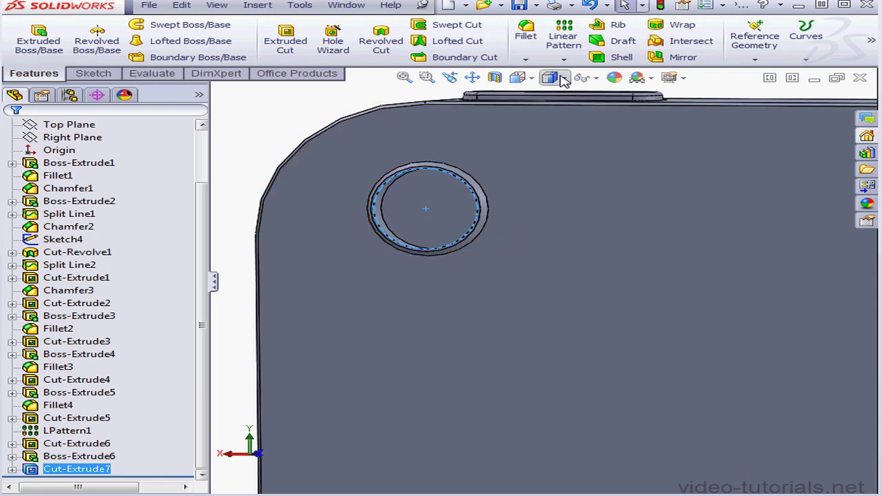
pyautogui.click(525, 60)
pyautogui.click(568, 88)
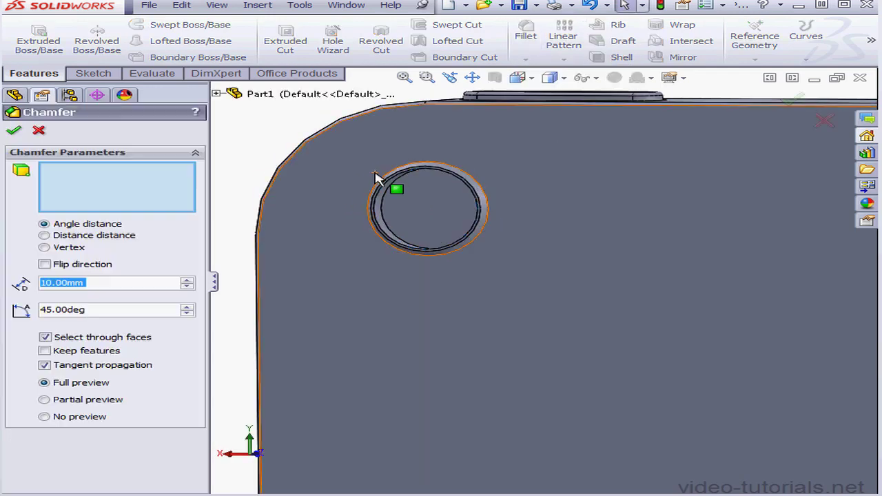
pyautogui.click(385, 212)
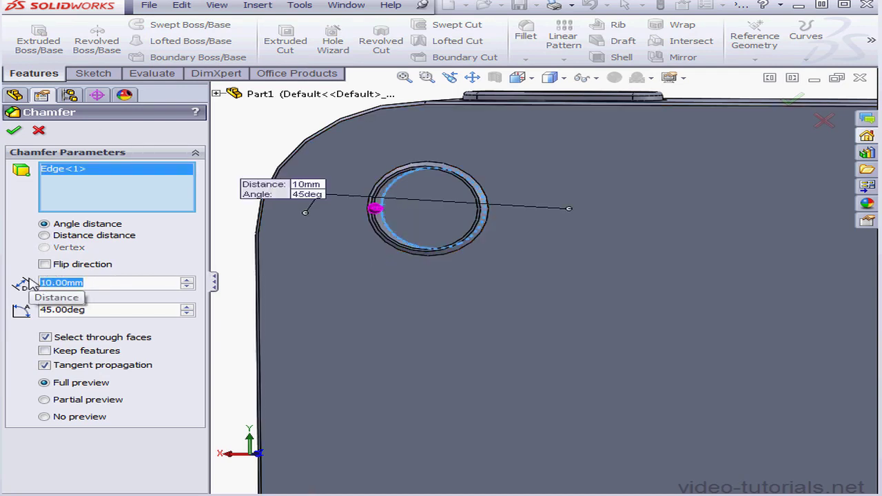
pyautogui.write('1')
pyautogui.press('Return')
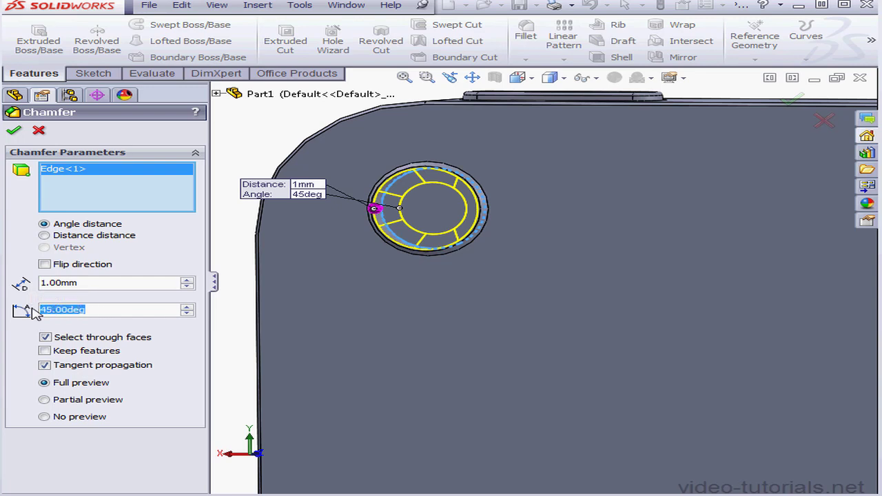
pyautogui.write('50')
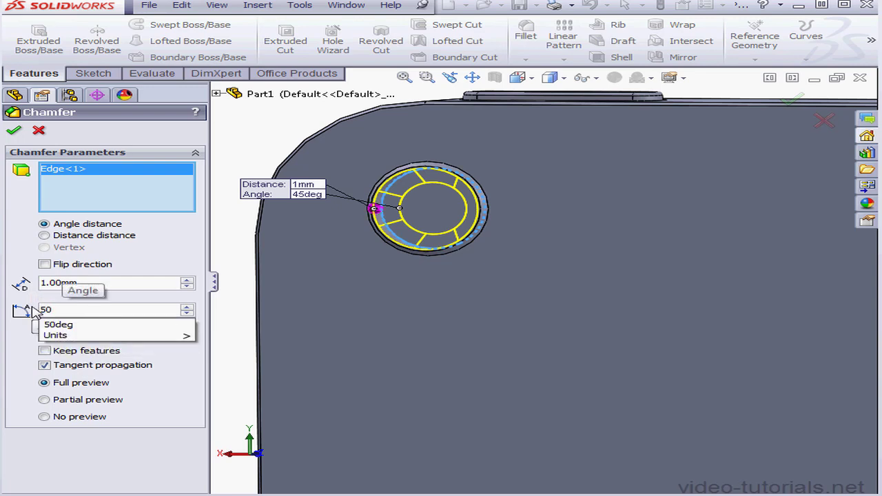
pyautogui.press('Return')
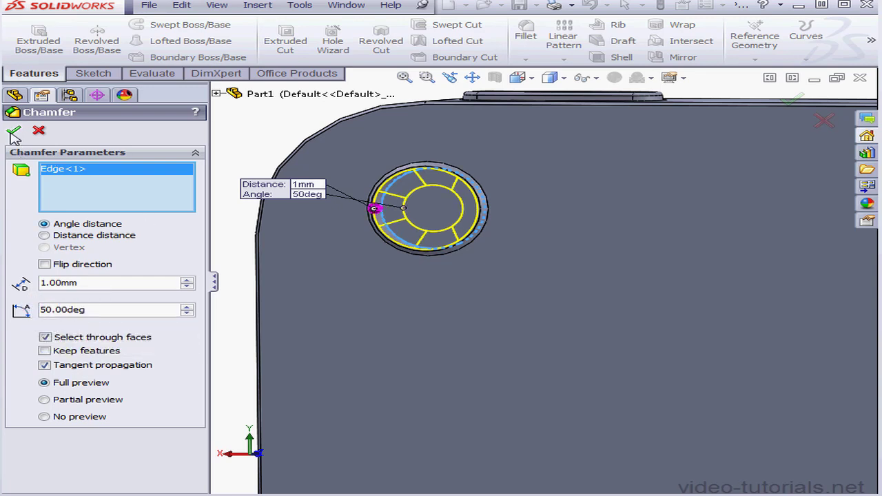
pyautogui.click(16, 131)
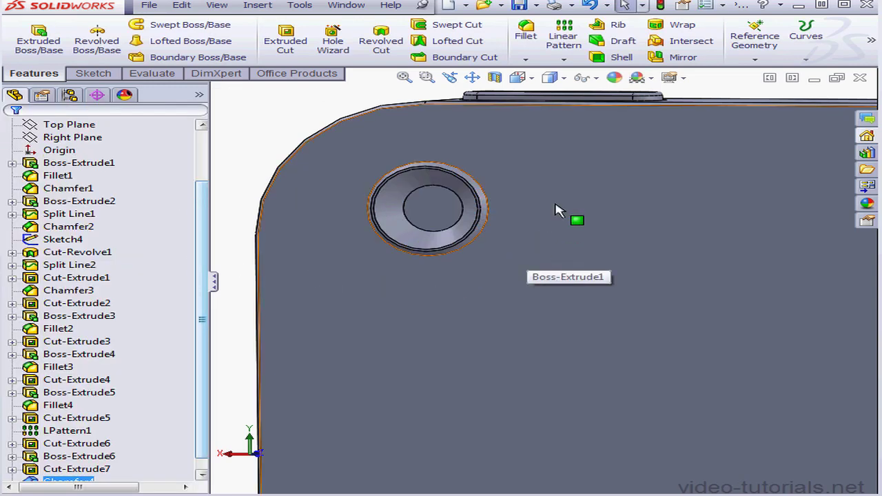
# Start a sketch on the phone's back face and draw a horizontal straight slot, about 5.46 by 1.95 mm with overall-length dimensions, beside the camera ring.
pyautogui.rightClick(559, 205)
pyautogui.click(592, 181)
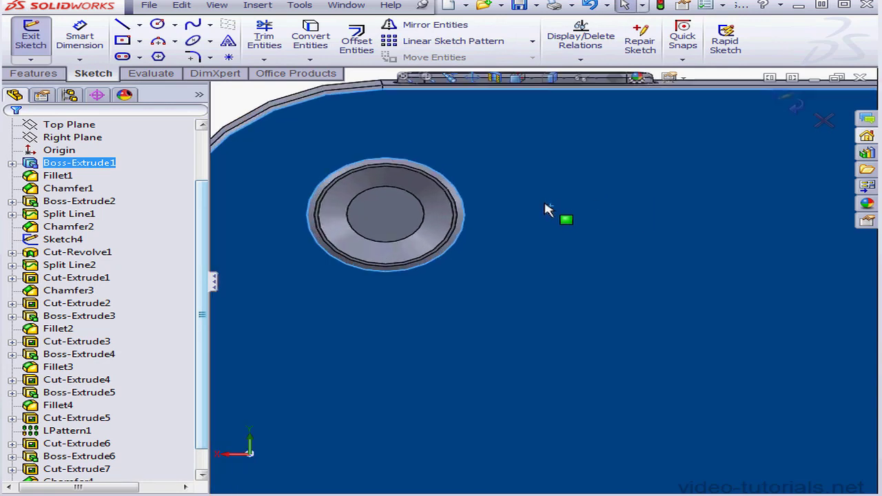
pyautogui.click(472, 77)
pyautogui.moveTo(516, 122); pyautogui.dragTo(580, 238)
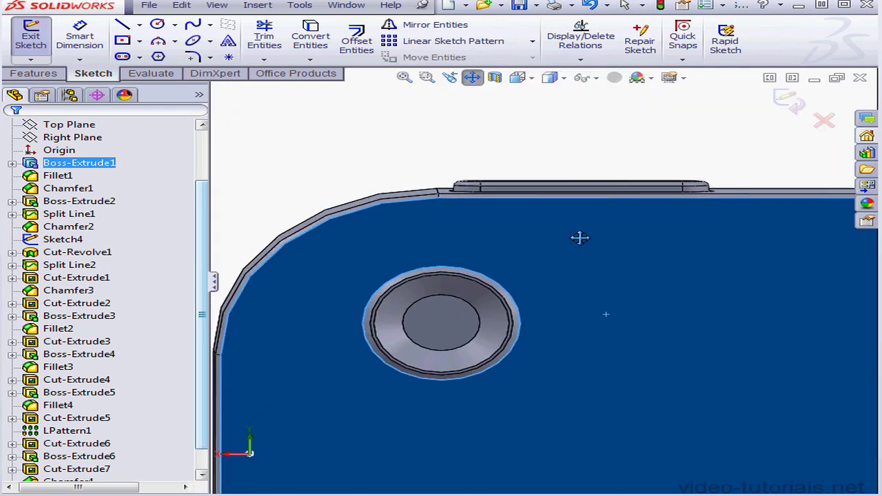
pyautogui.scroll(-3, 618, 295)
pyautogui.press('Escape')
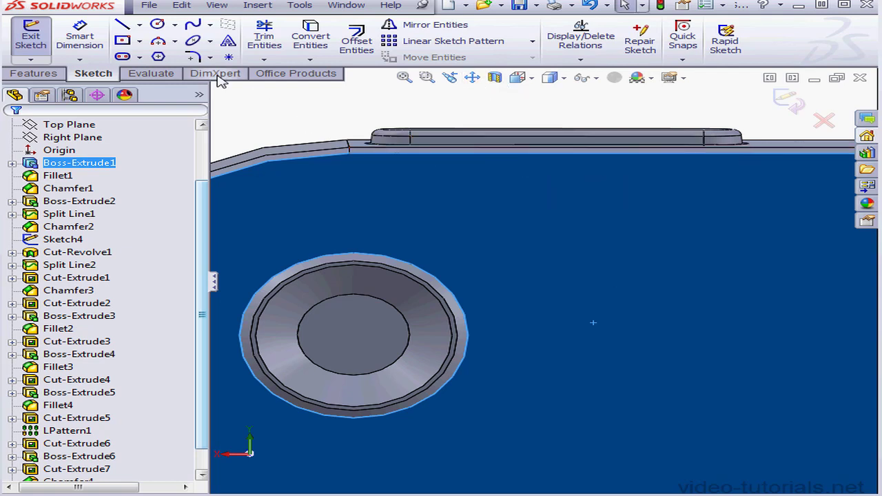
pyautogui.click(139, 58)
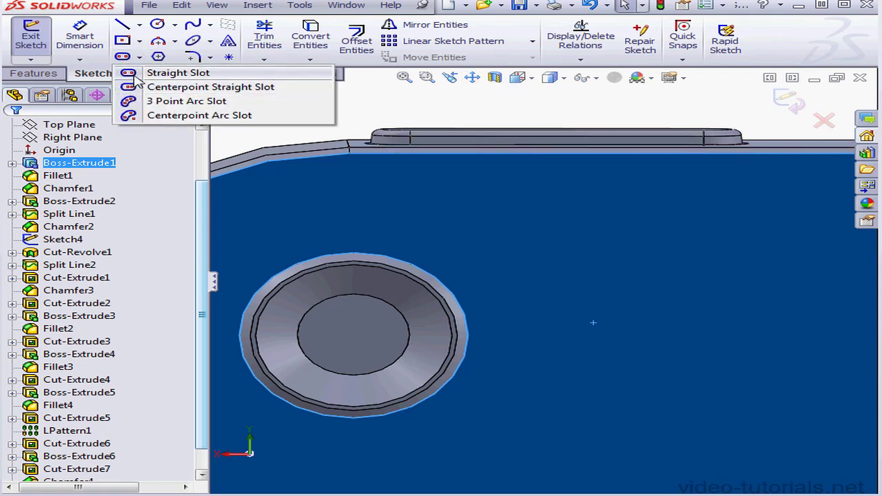
pyautogui.click(133, 73)
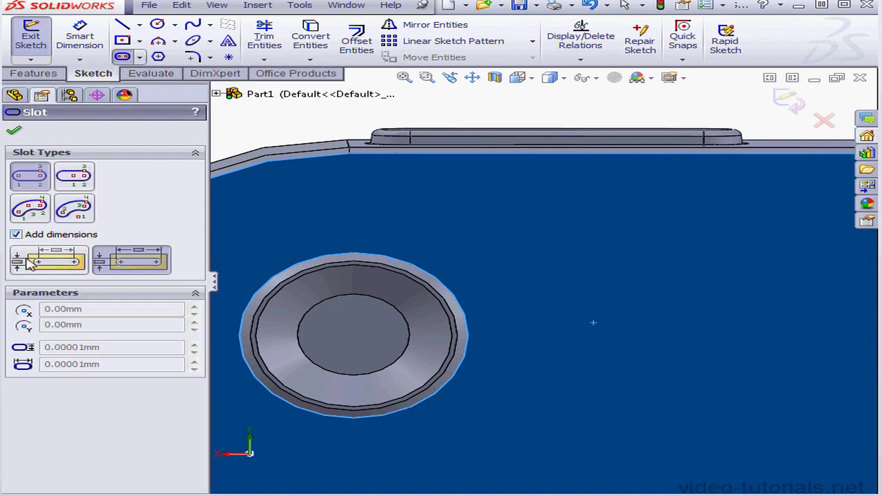
pyautogui.click(66, 267)
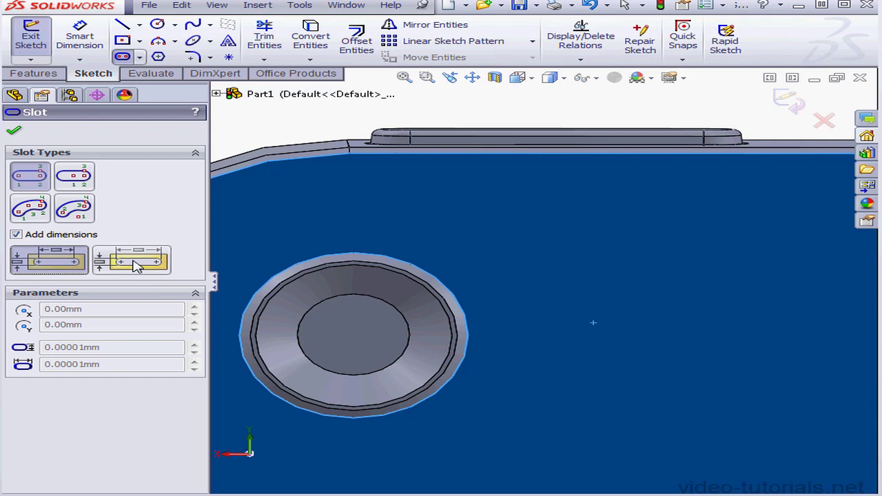
pyautogui.click(135, 265)
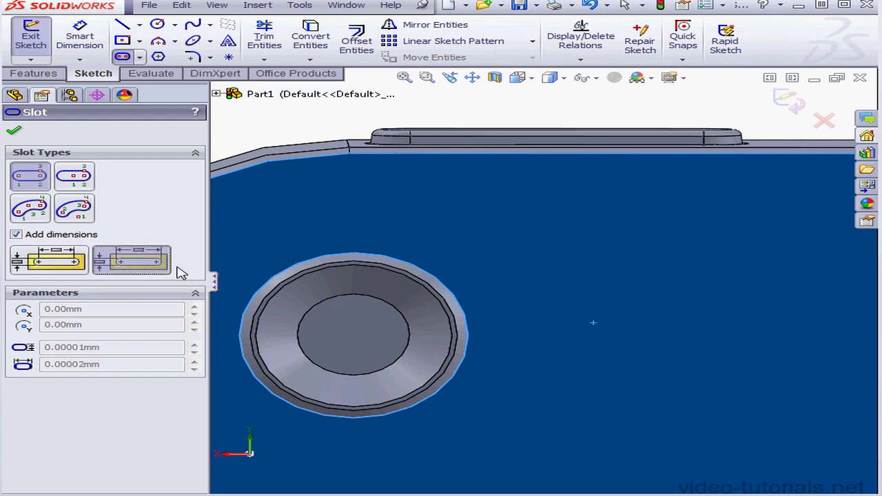
pyautogui.click(575, 340)
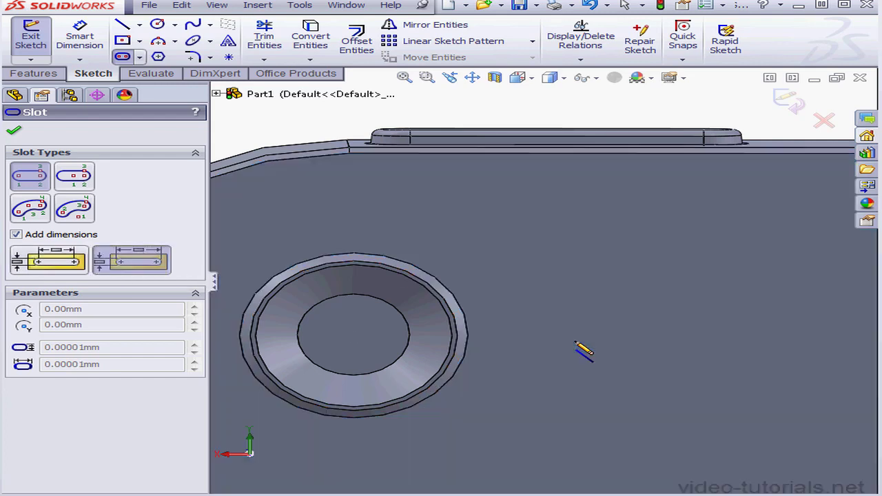
pyautogui.click(700, 341)
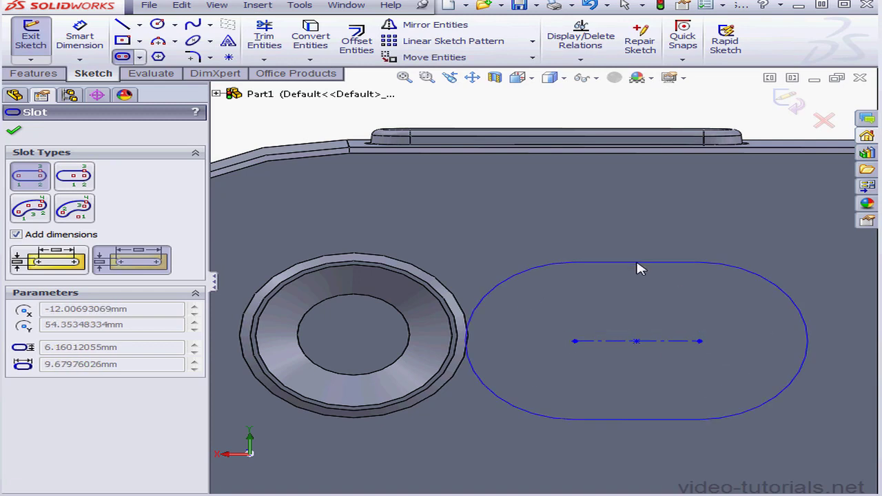
pyautogui.click(683, 320)
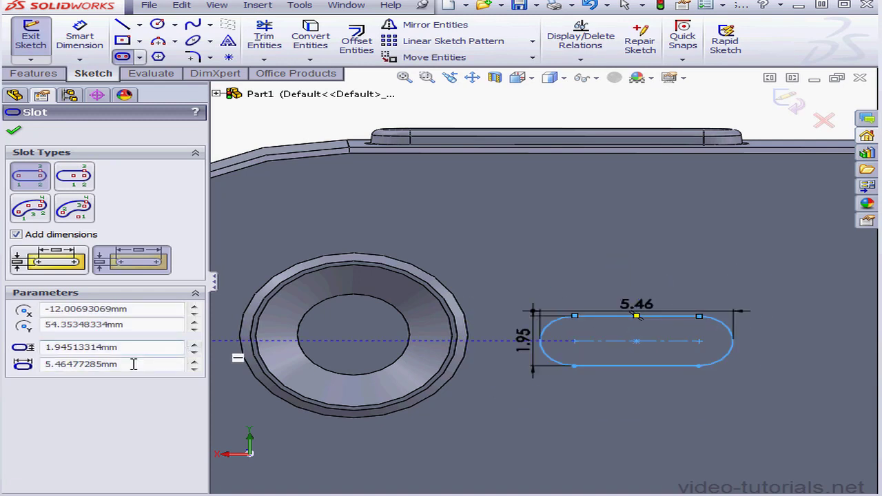
# Try to set the slot's length to 1.65 mm and width to 1 mm through its parameters, and close the Slot command.
pyautogui.moveTo(132, 364); pyautogui.dragTo(78, 390)
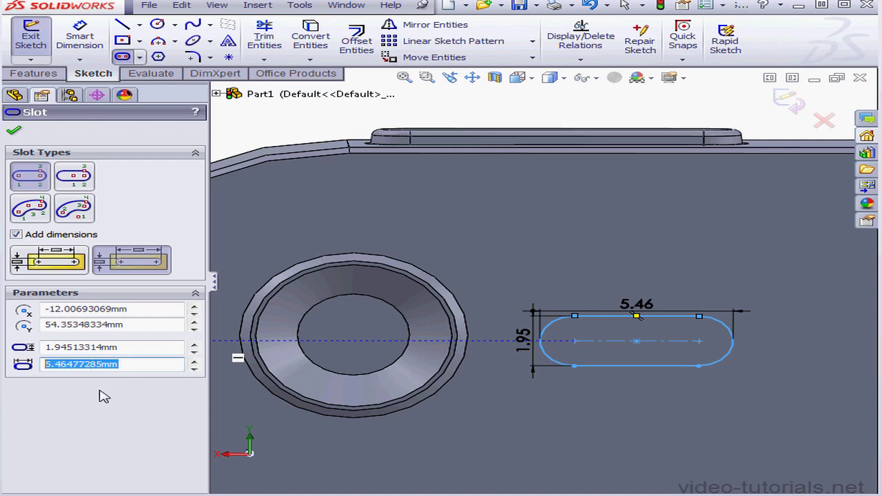
pyautogui.write('1.6')
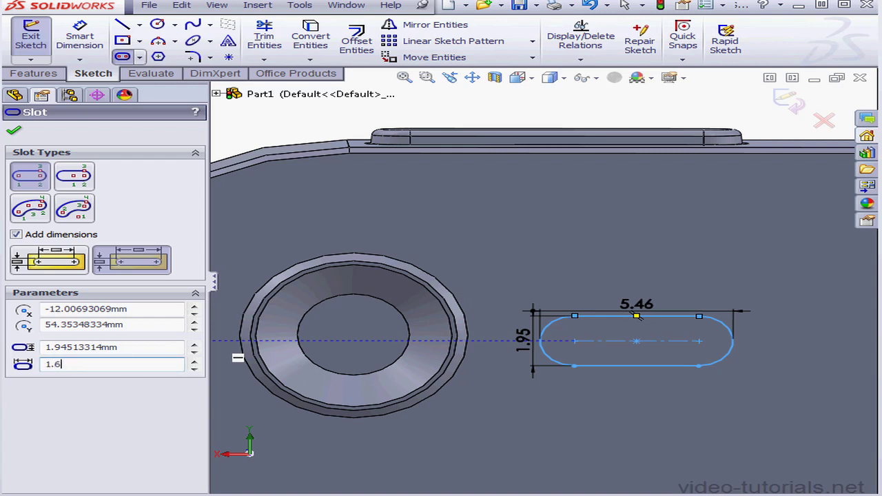
pyautogui.write('5')
pyautogui.press('Tab')
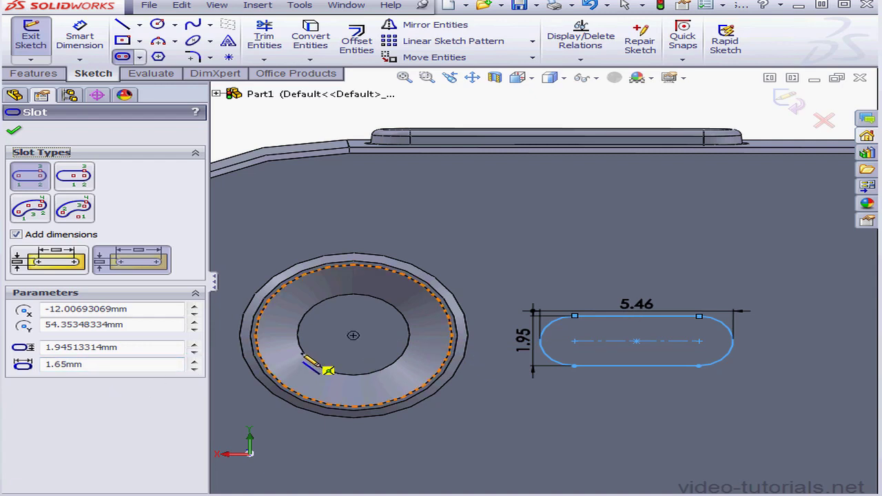
pyautogui.moveTo(184, 346); pyautogui.dragTo(54, 342)
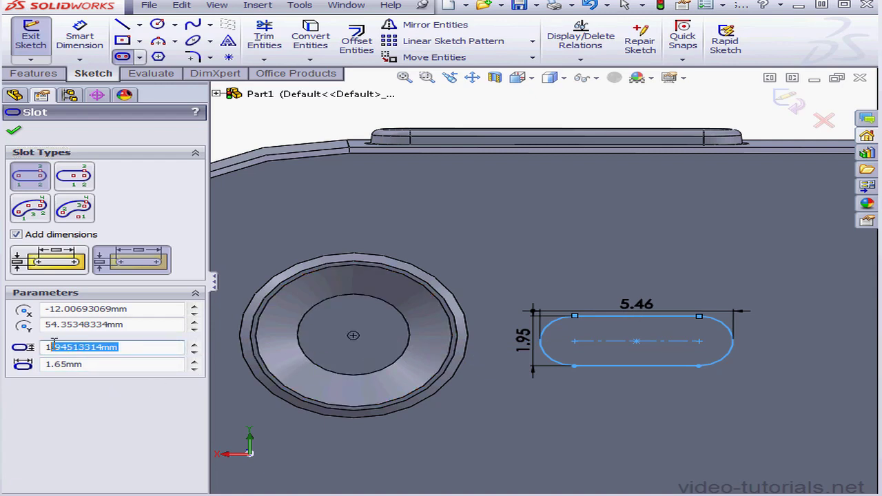
pyautogui.write('1.00mm')
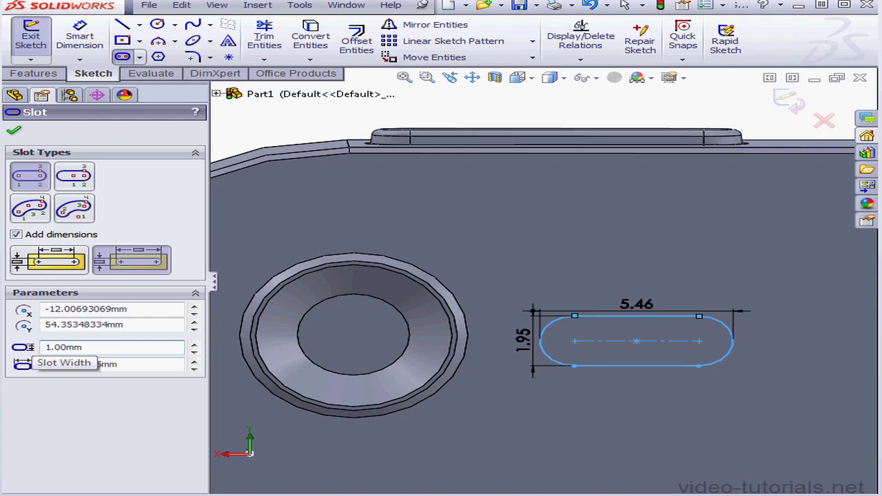
pyautogui.press('Tab')
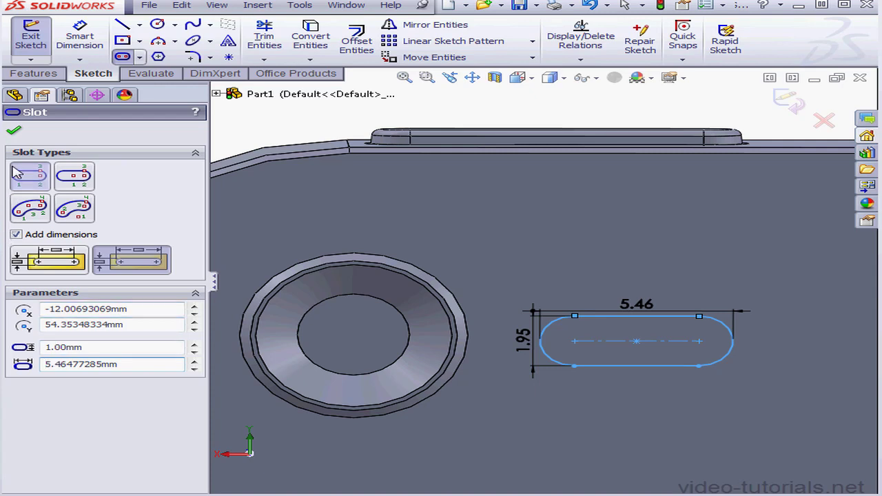
pyautogui.click(14, 133)
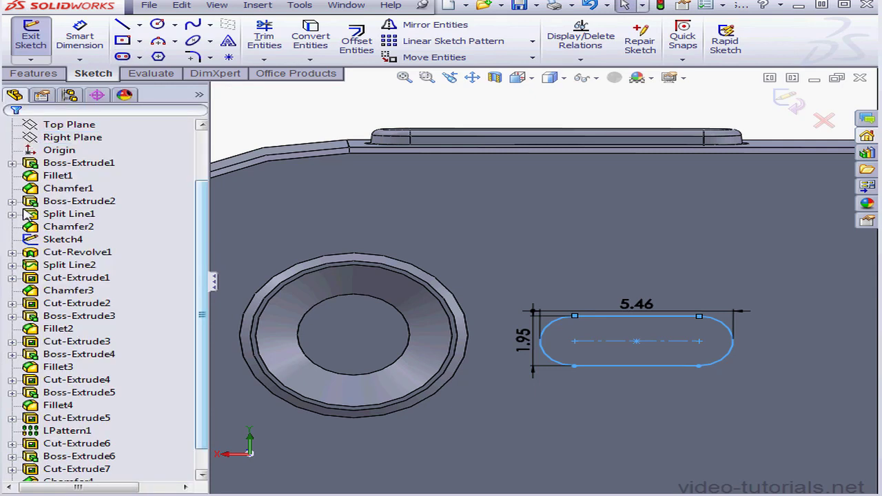
# Edit the slot's sketch dimensions, setting the overall length to 1.65 mm and the width to 1 mm.
pyautogui.doubleClick(650, 306)
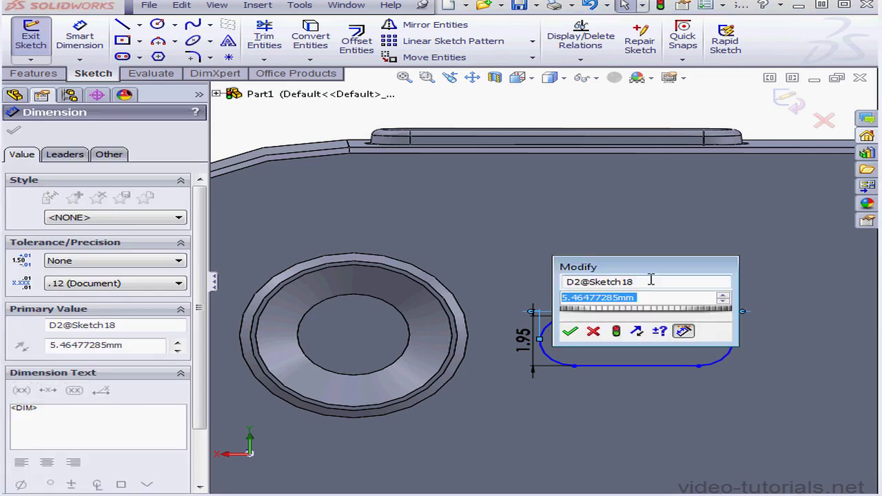
pyautogui.moveTo(639, 234); pyautogui.dragTo(634, 216)
pyautogui.write('1')
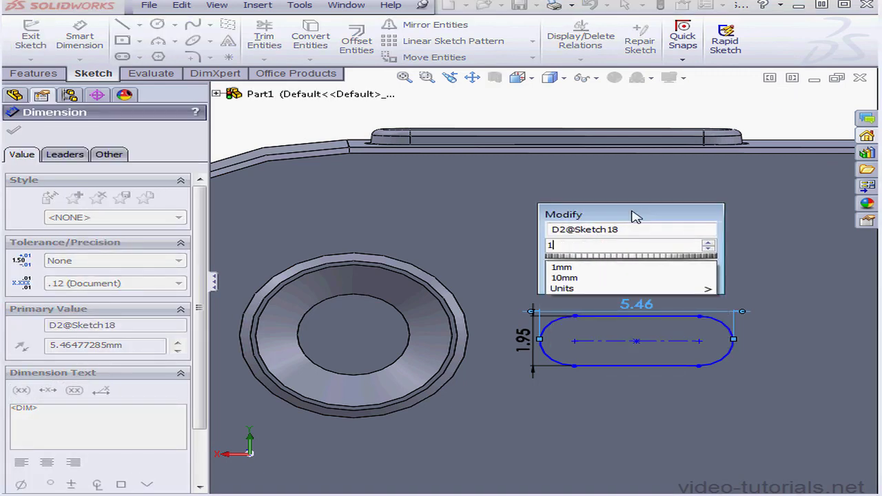
pyautogui.write('.65')
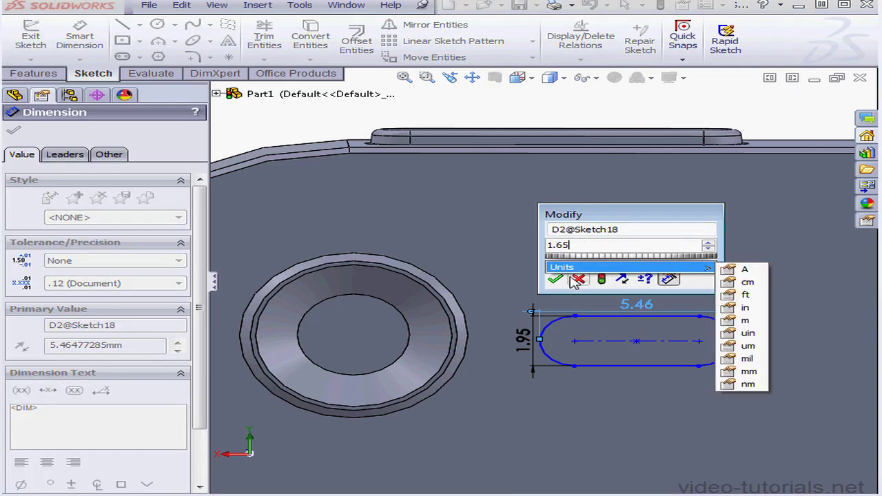
pyautogui.click(556, 280)
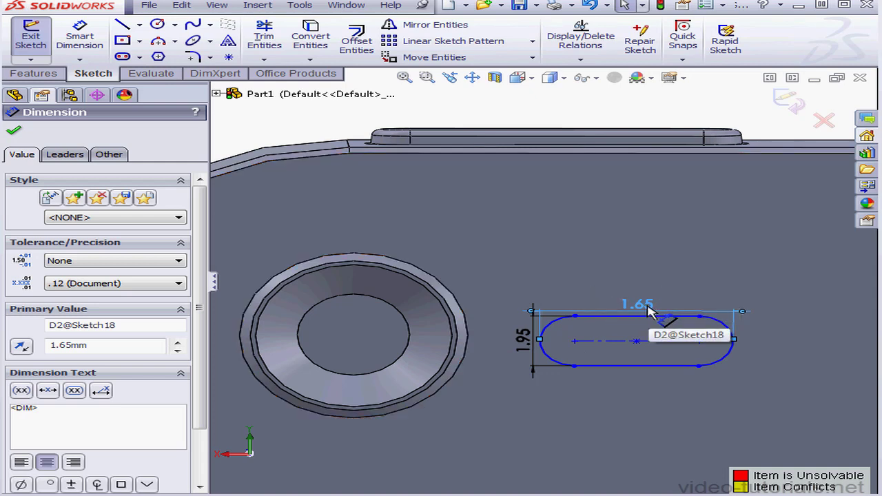
pyautogui.doubleClick(525, 341)
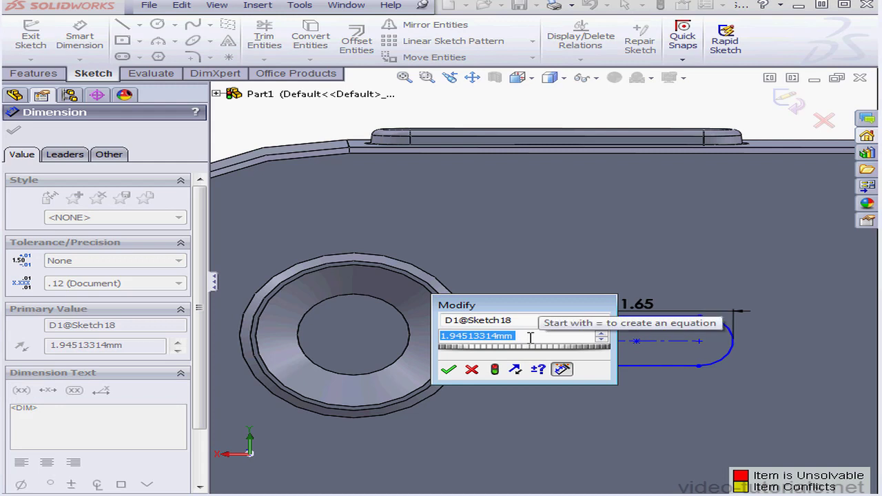
pyautogui.write('1')
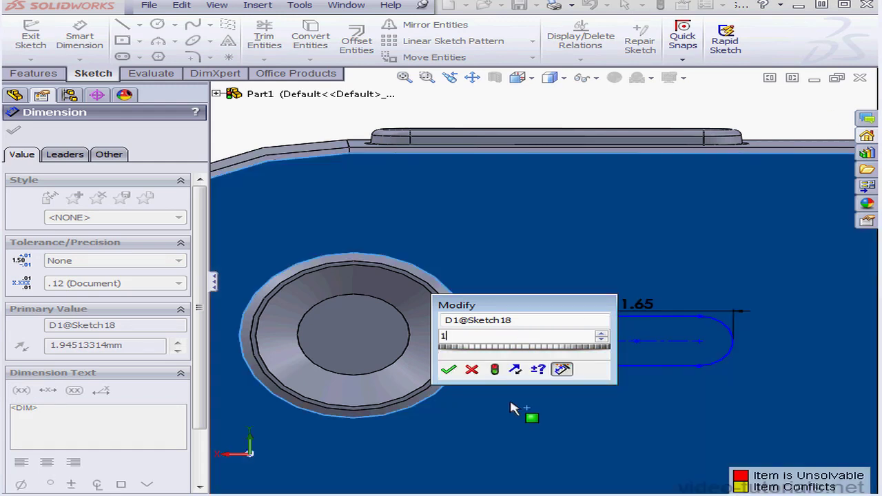
pyautogui.click(454, 374)
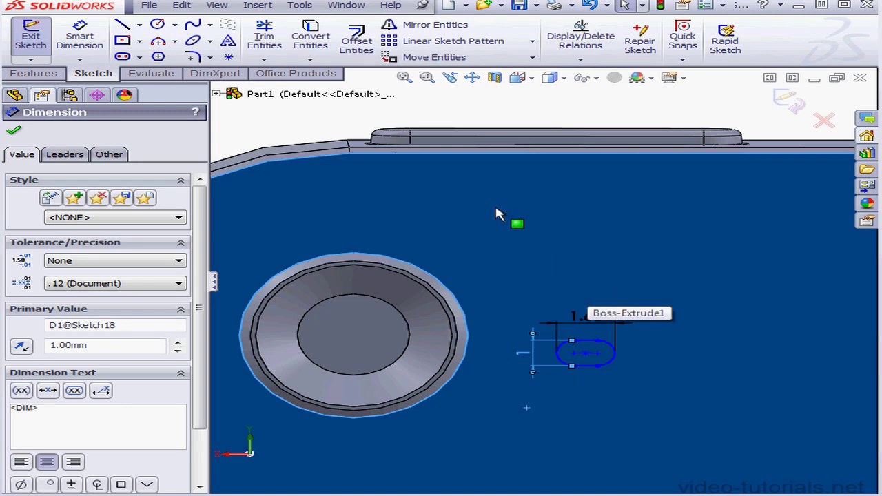
pyautogui.click(472, 77)
pyautogui.moveTo(490, 288); pyautogui.dragTo(687, 272)
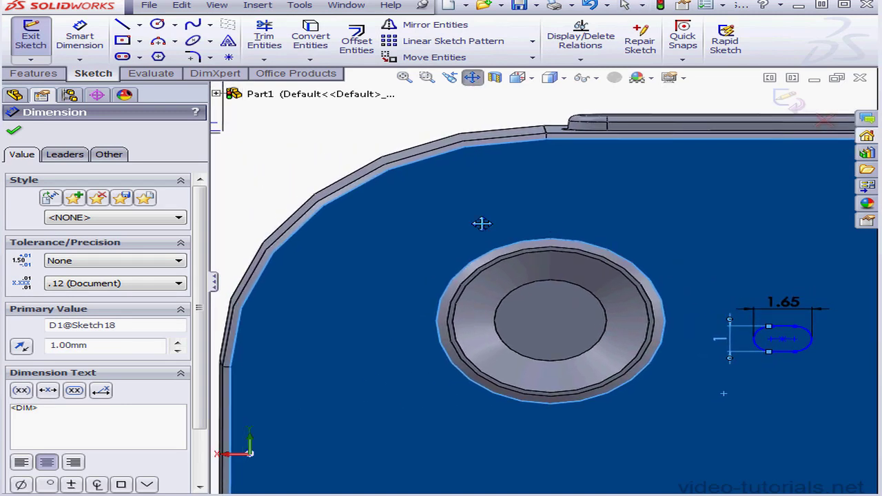
# Dimension the slot horizontally from the phone's side edge to its near rounded end and set the distance to 13.87 mm.
pyautogui.click(79, 38)
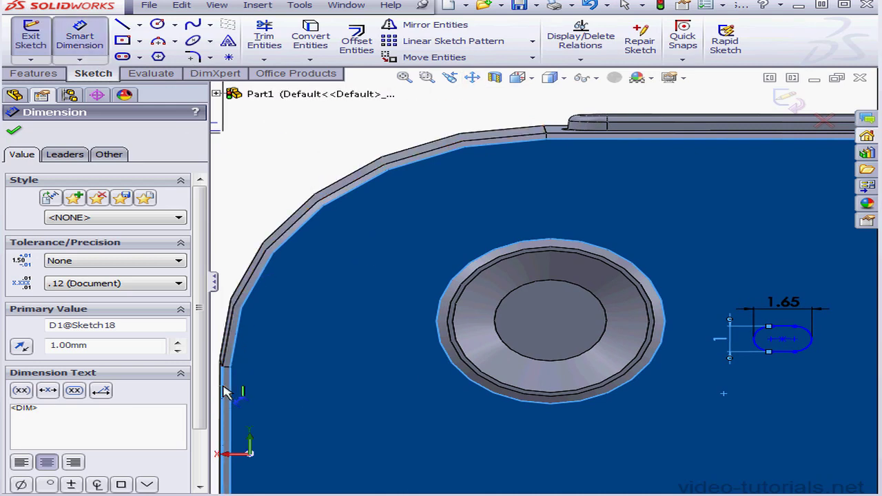
pyautogui.click(757, 347)
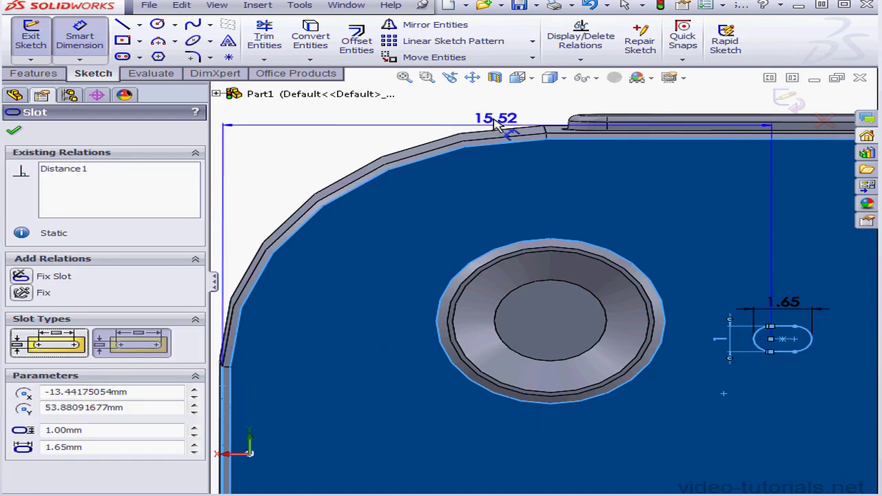
pyautogui.click(479, 184)
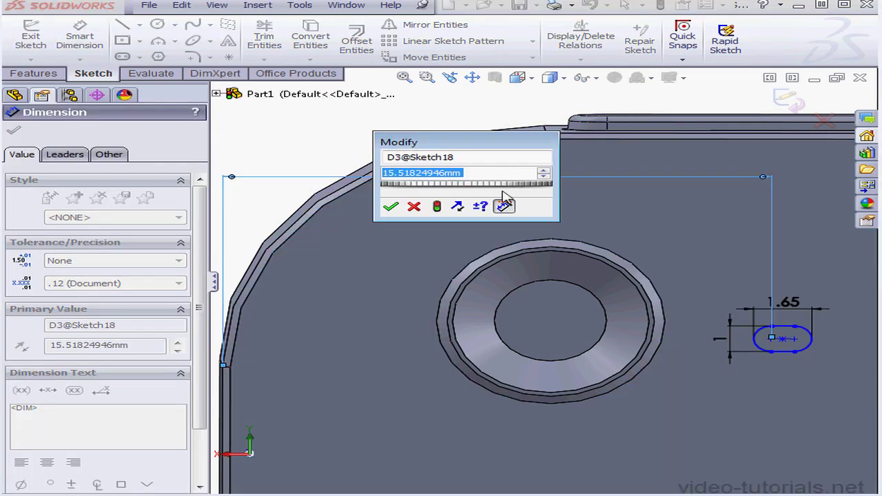
pyautogui.click(413, 207)
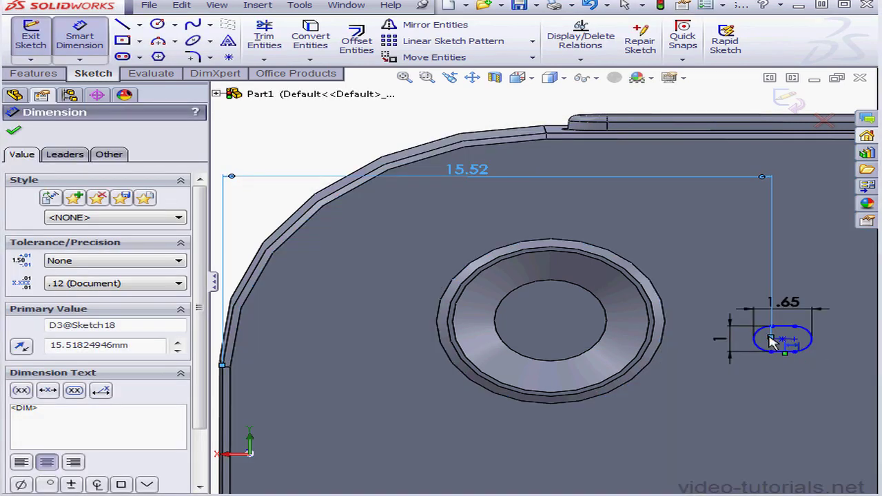
pyautogui.moveTo(770, 345); pyautogui.dragTo(754, 338)
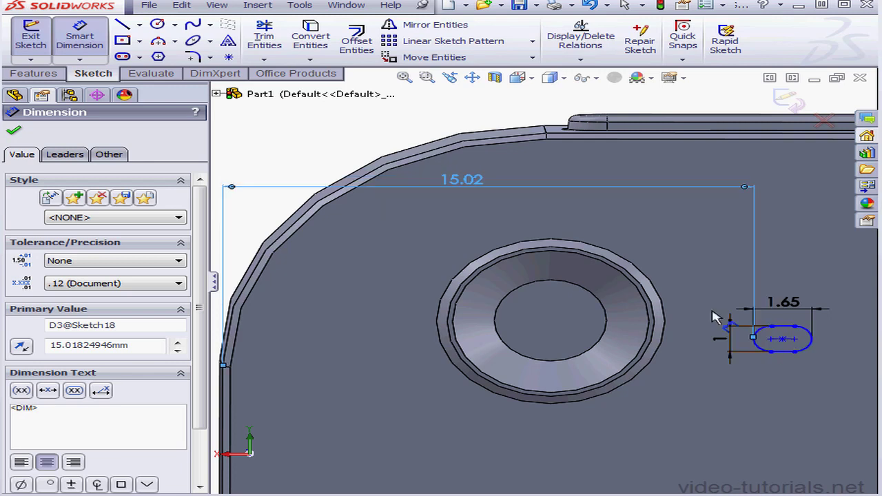
pyautogui.doubleClick(474, 180)
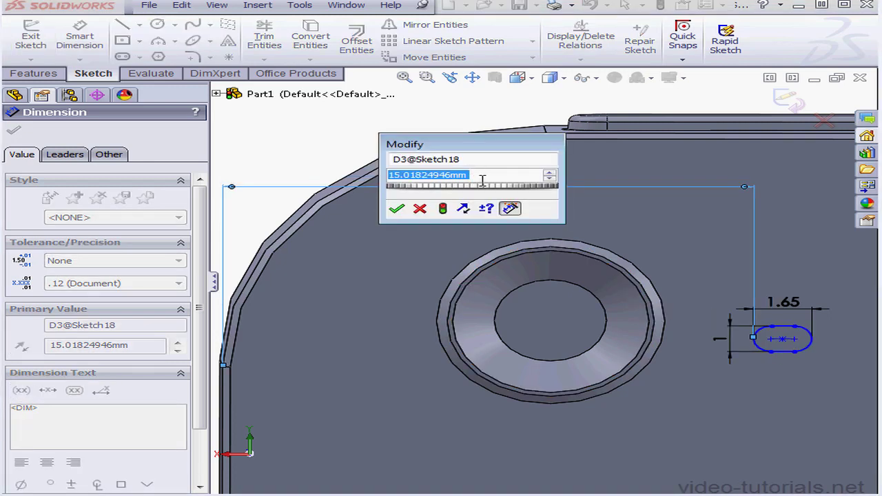
pyautogui.write('1')
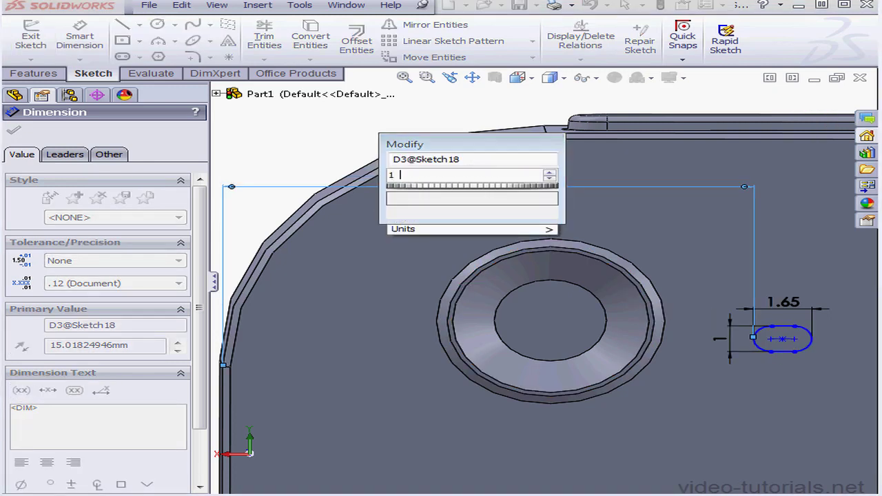
pyautogui.write('3.87')
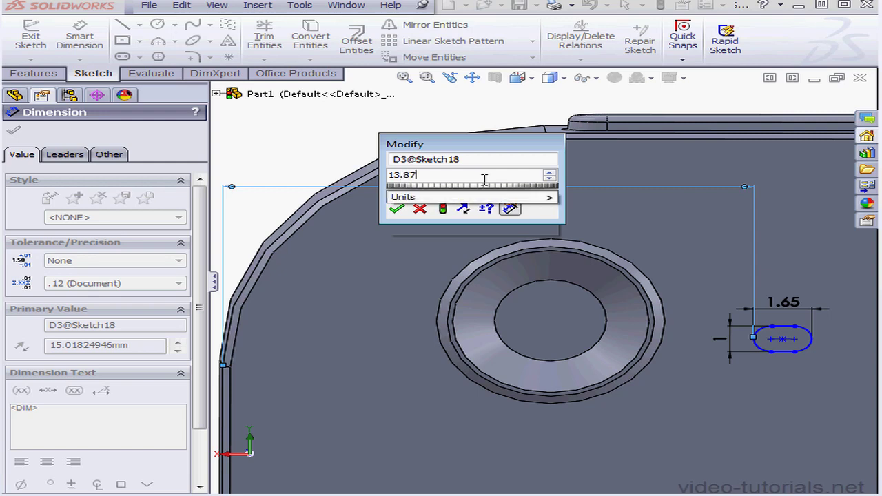
pyautogui.click(397, 208)
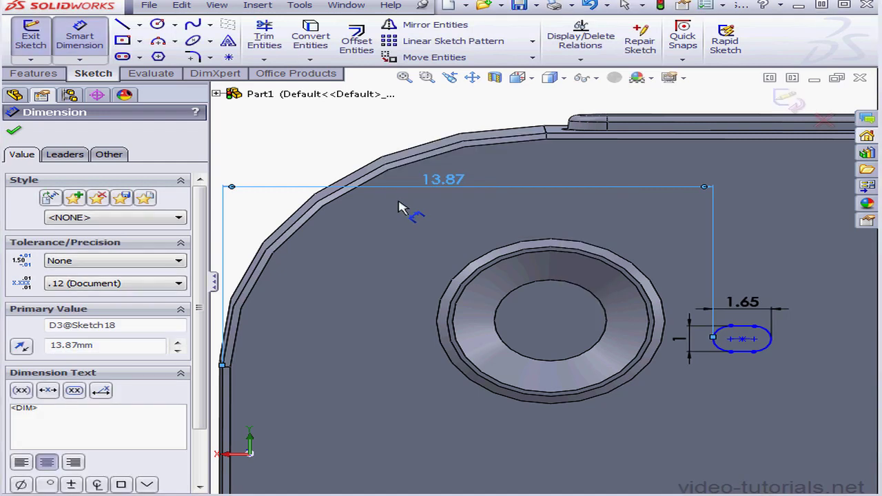
# Dimension the slot's centre 7.35 mm from the phone's upper edge and exit the sketch.
pyautogui.click(652, 138)
pyautogui.click(731, 339)
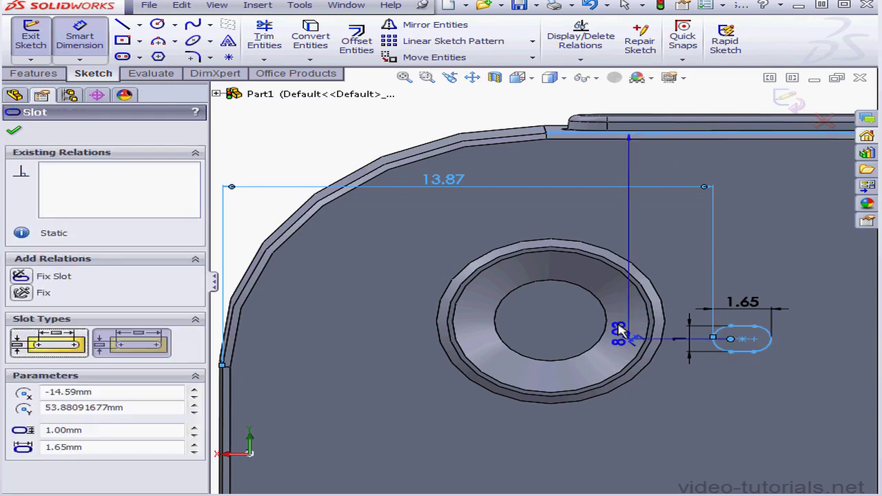
pyautogui.click(414, 303)
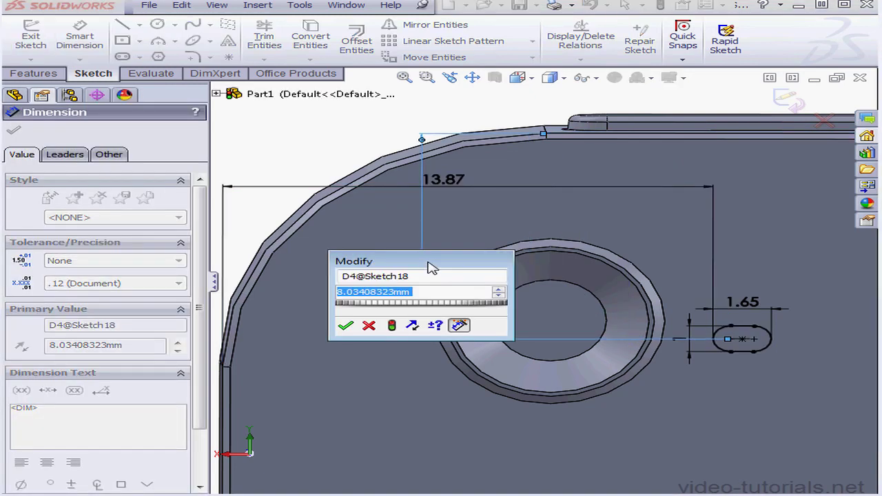
pyautogui.write('7.')
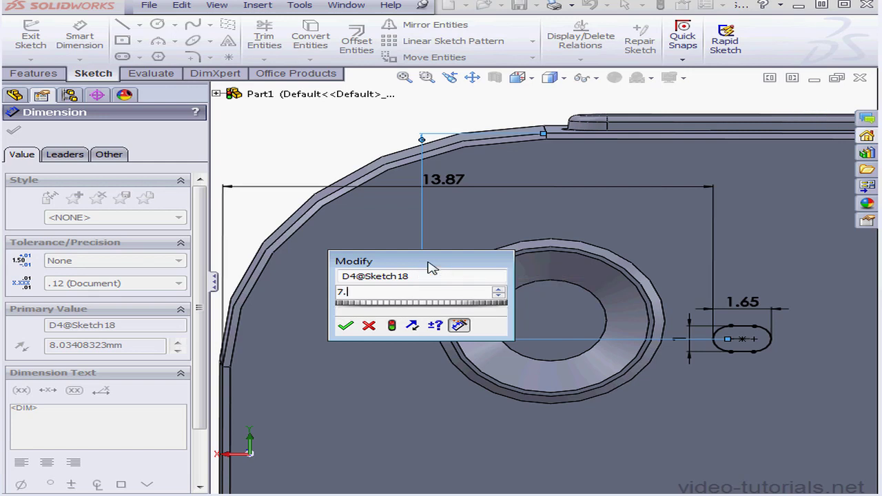
pyautogui.write('35')
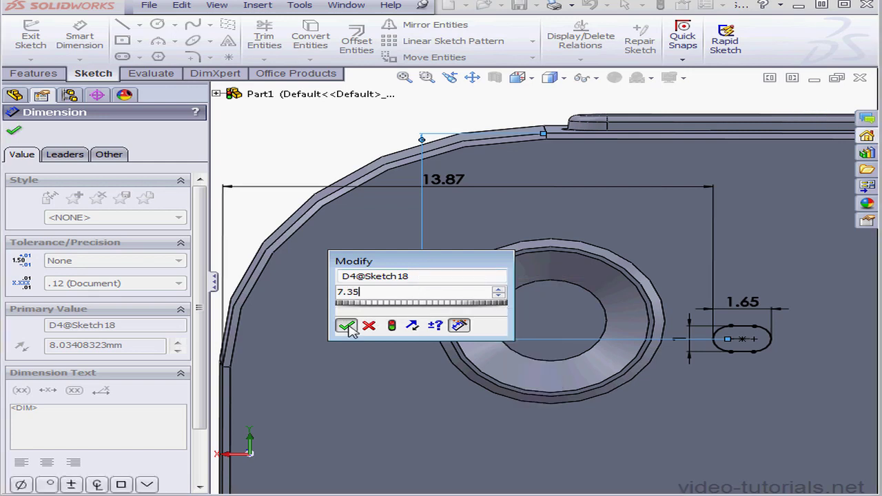
pyautogui.click(345, 326)
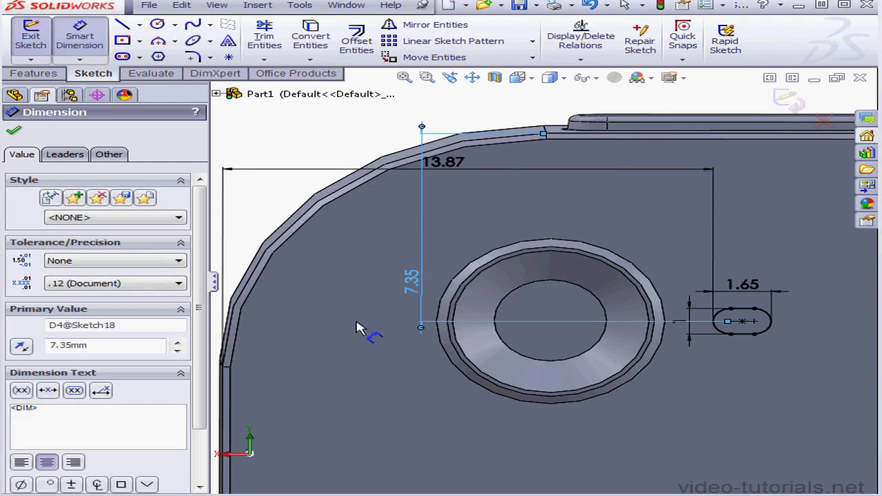
pyautogui.click(788, 102)
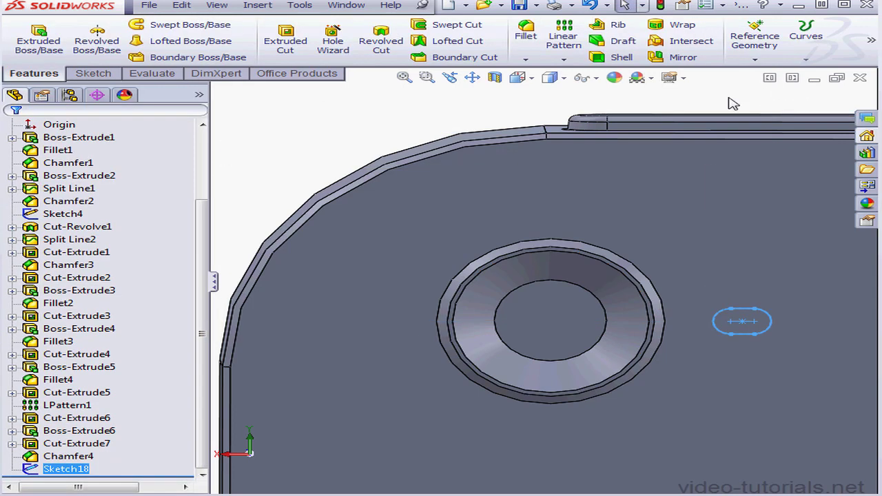
# Cut the slot profile 0.5 mm blind into the phone's back face.
pyautogui.click(285, 41)
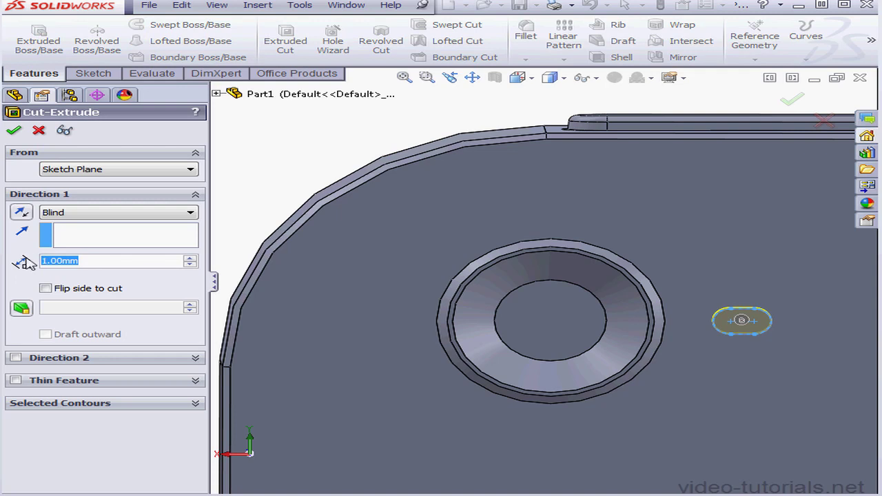
pyautogui.write('.5')
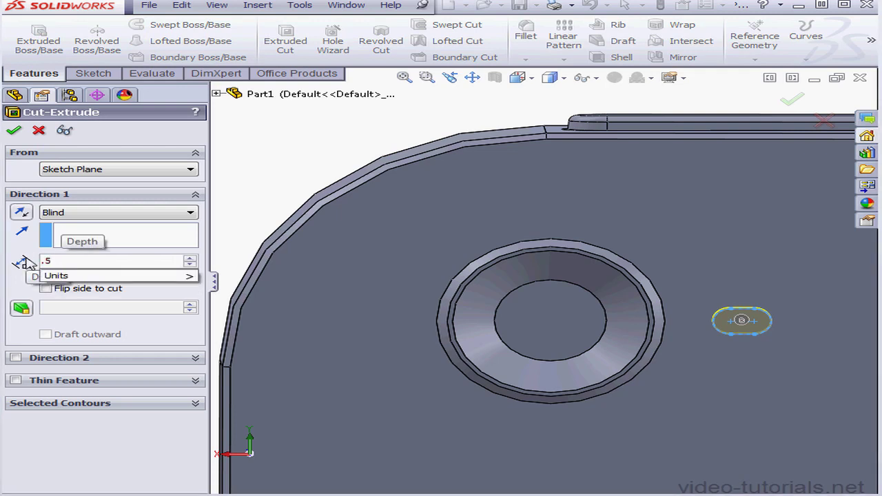
pyautogui.press('Return')
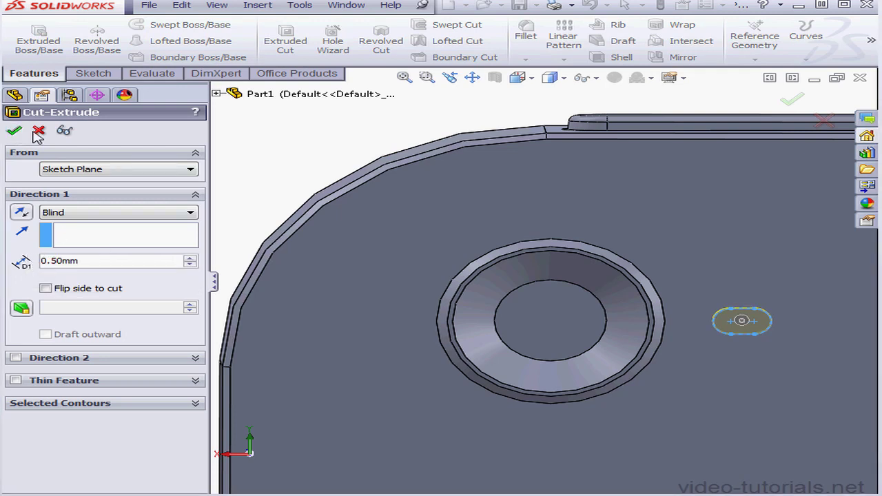
# Chamfer the slot's outer edge with a 0.15 mm distance and a 45-degree angle.
pyautogui.click(525, 59)
pyautogui.click(537, 89)
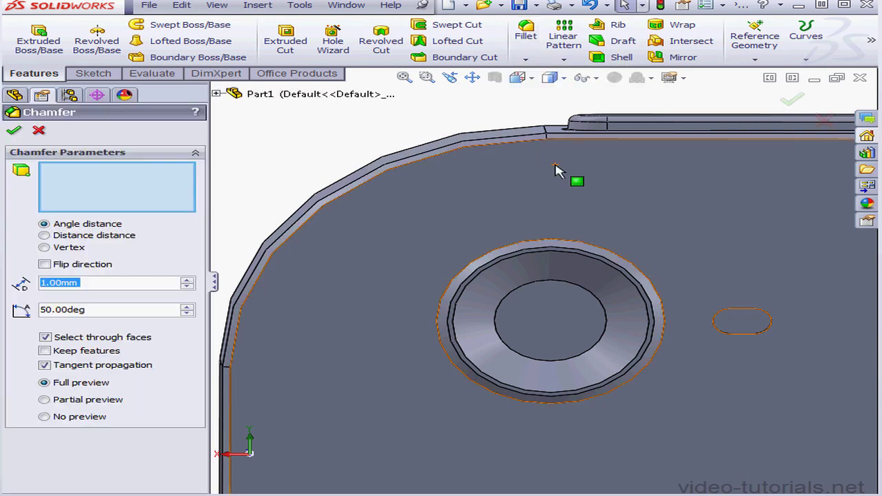
pyautogui.click(766, 332)
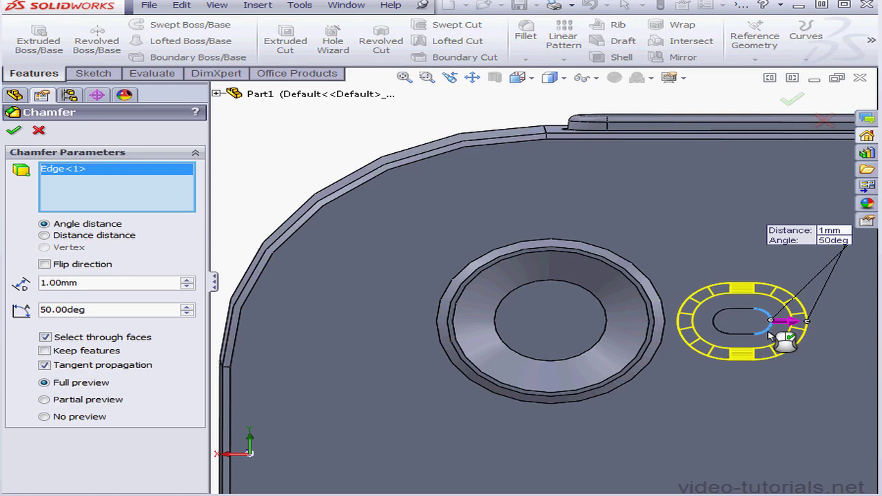
pyautogui.doubleClick(85, 283)
pyautogui.write('.1')
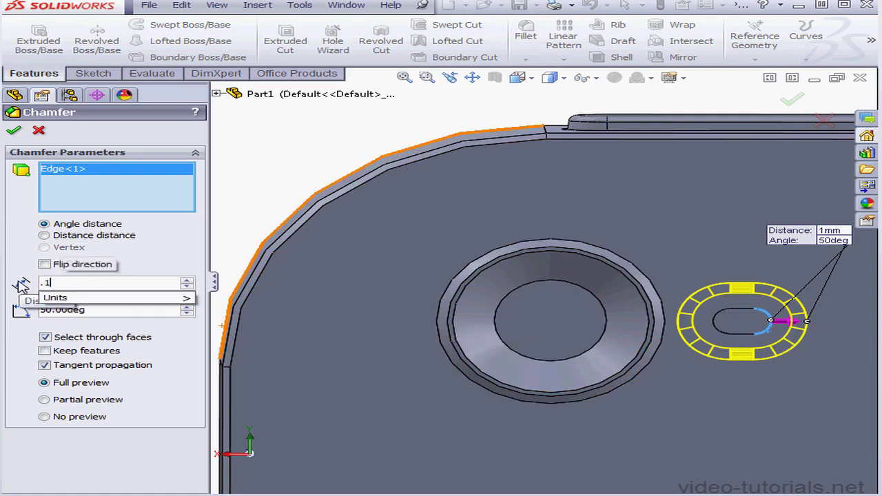
pyautogui.write('5')
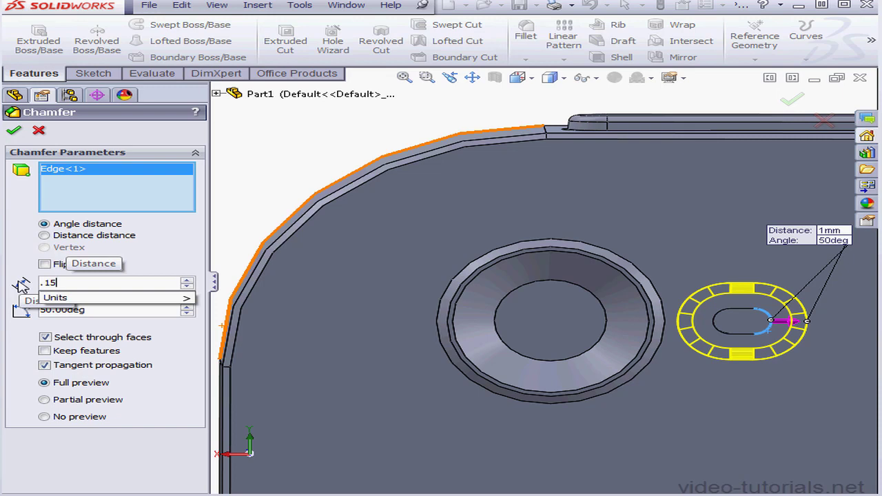
pyautogui.press('Return')
pyautogui.moveTo(109, 312); pyautogui.dragTo(34, 314)
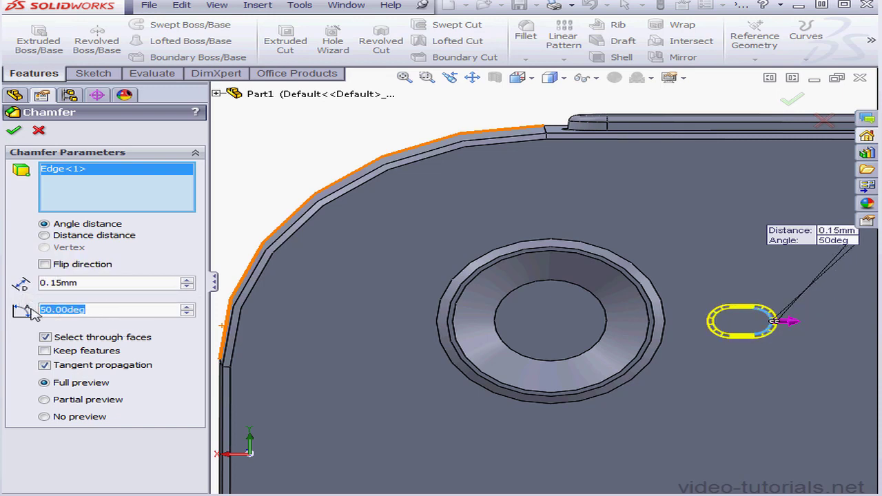
pyautogui.write('45')
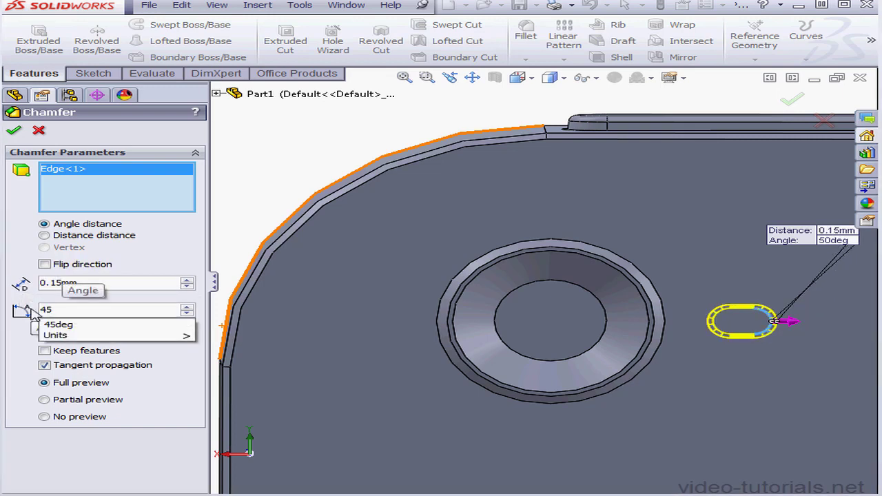
pyautogui.press('Return')
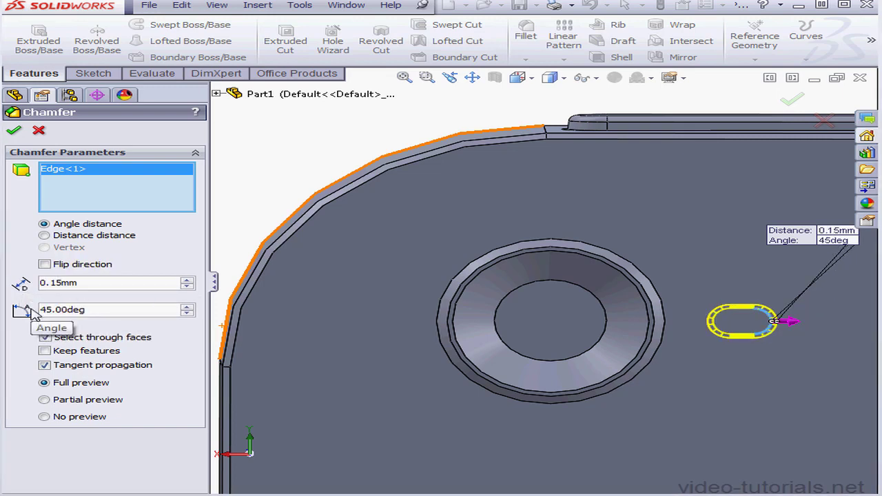
pyautogui.click(14, 132)
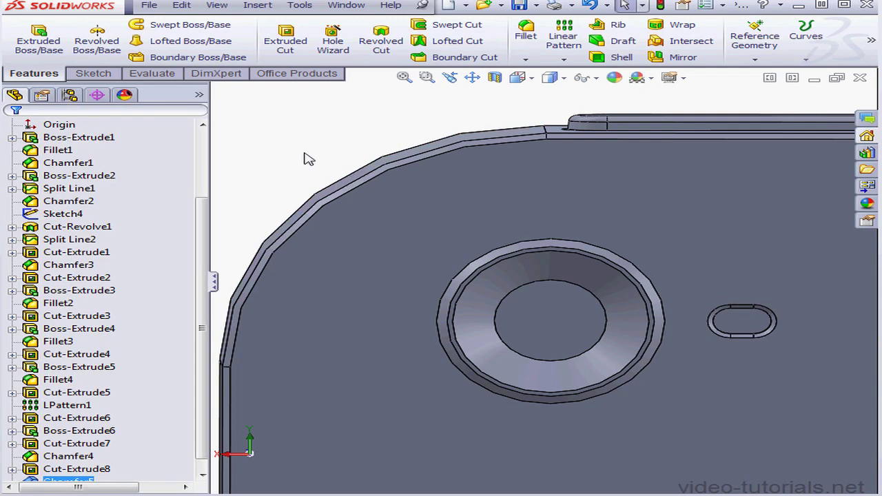
# Start a sketch on the phone's back face and draw a circle of about 1.05 mm radius beside the slot, opposite the camera ring.
pyautogui.rightClick(822, 323)
pyautogui.click(854, 215)
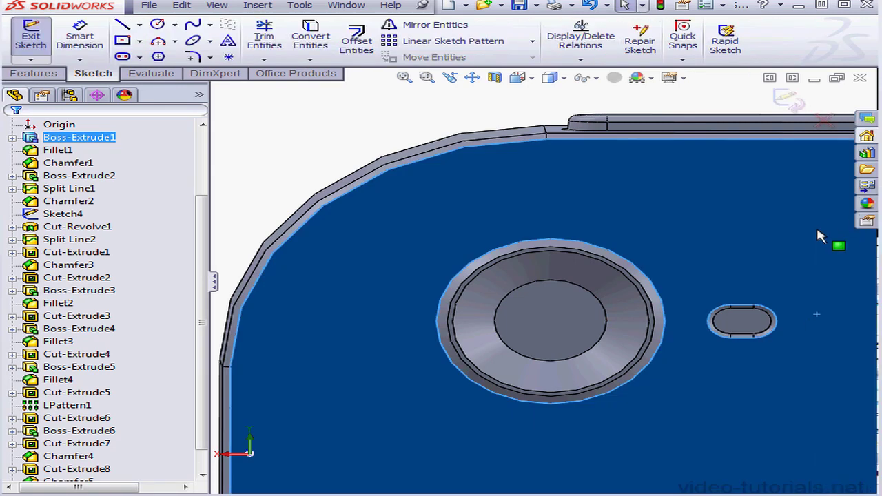
pyautogui.click(157, 24)
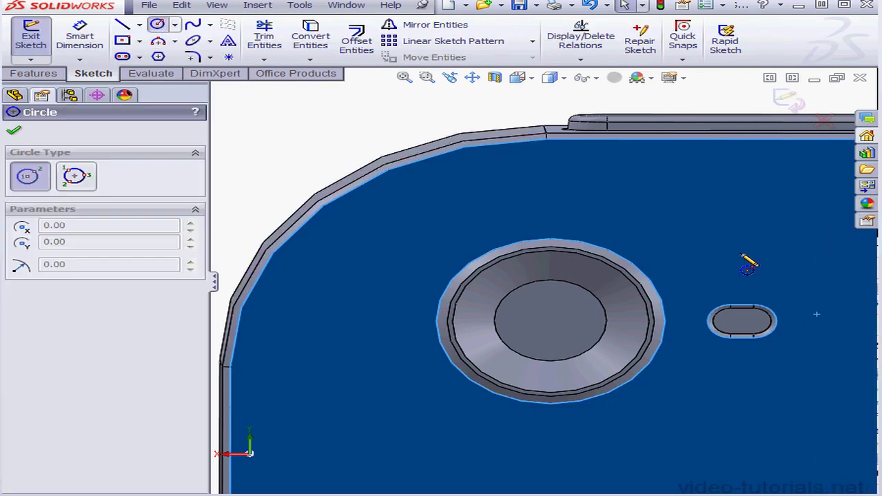
pyautogui.click(822, 325)
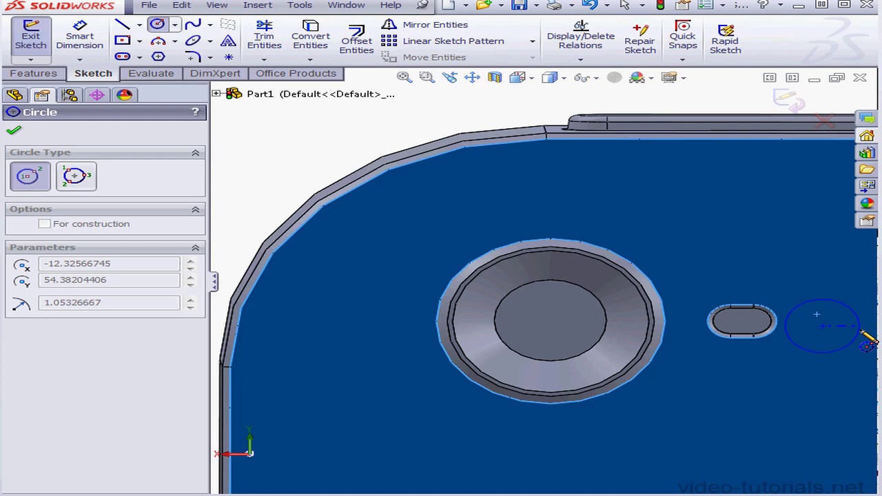
pyautogui.click(858, 339)
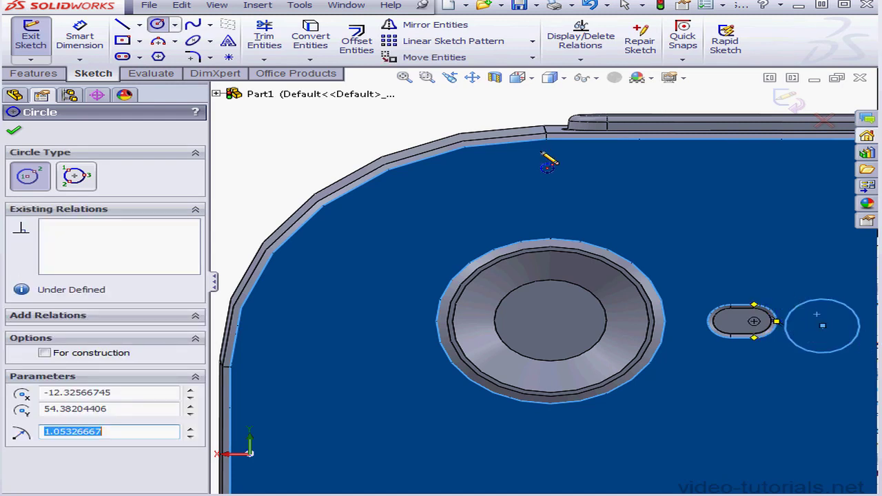
# Dimension the circle's centre from the phone's side edge and set the distance to 18.73 mm.
pyautogui.click(79, 37)
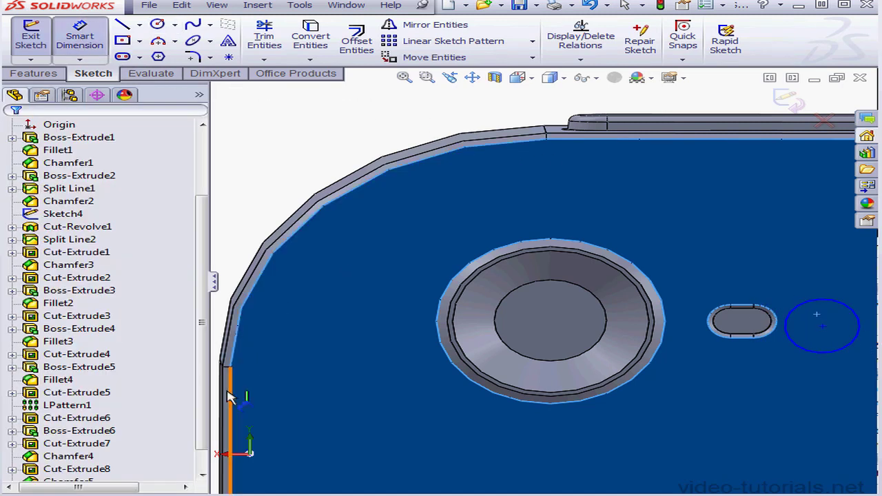
pyautogui.click(823, 326)
pyautogui.click(674, 433)
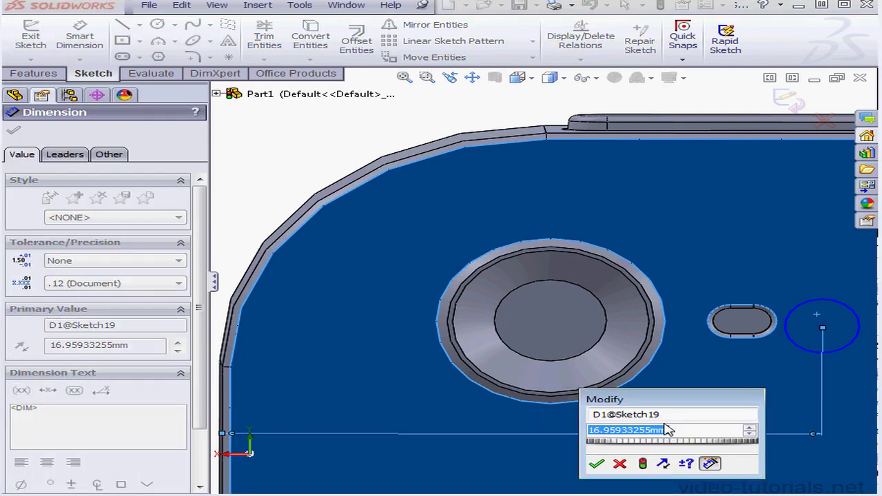
pyautogui.write('18')
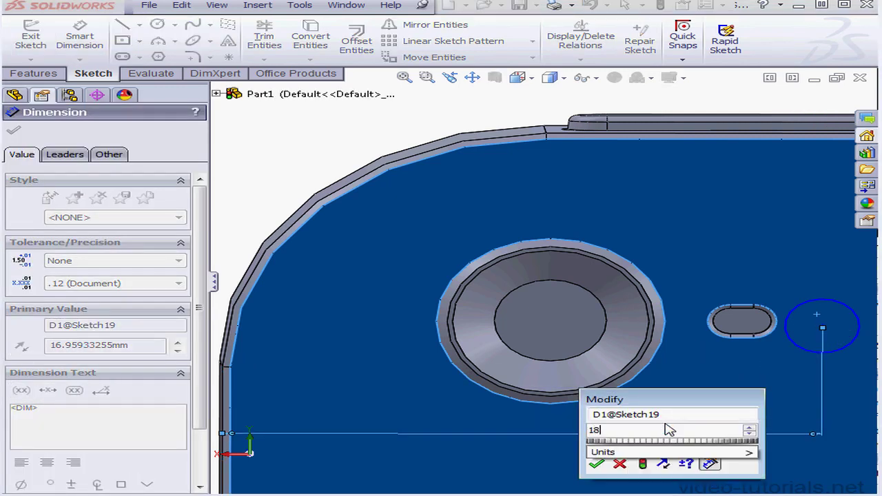
pyautogui.write('.73')
pyautogui.click(597, 464)
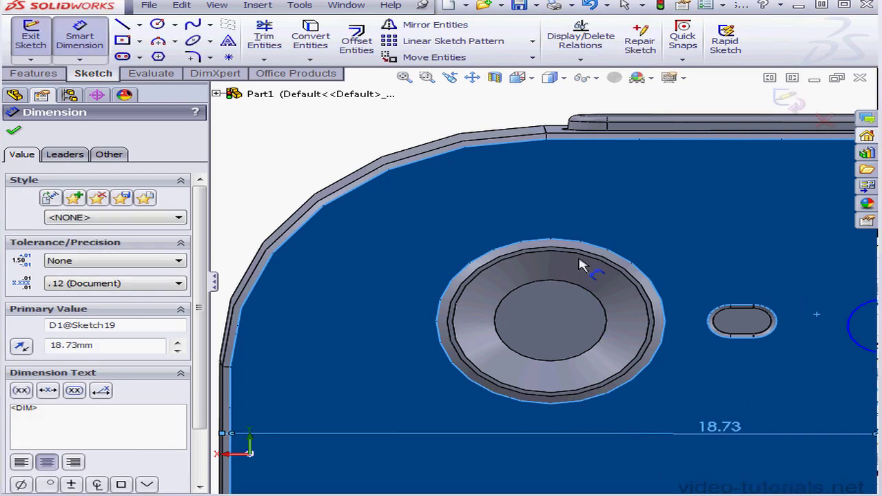
pyautogui.click(473, 77)
pyautogui.moveTo(764, 278); pyautogui.dragTo(399, 268)
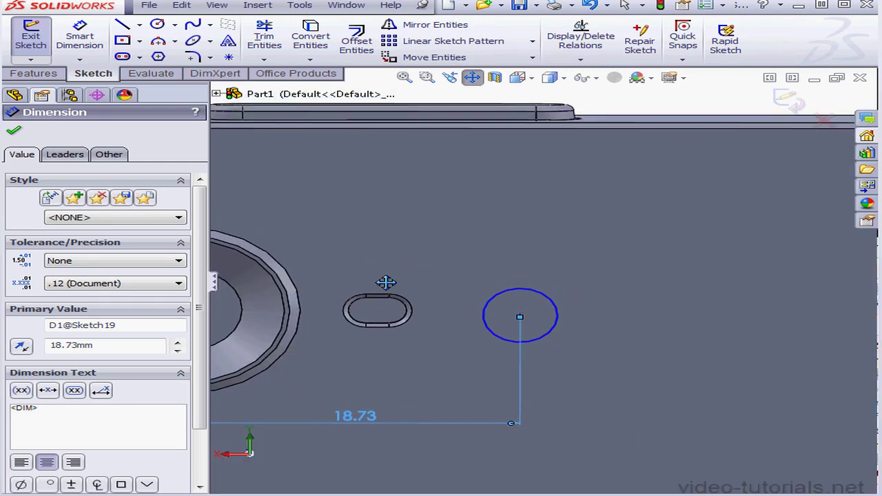
# Dimension the circle's centre from the phone's long upper edge and set the distance to 7.35 mm.
pyautogui.click(472, 77)
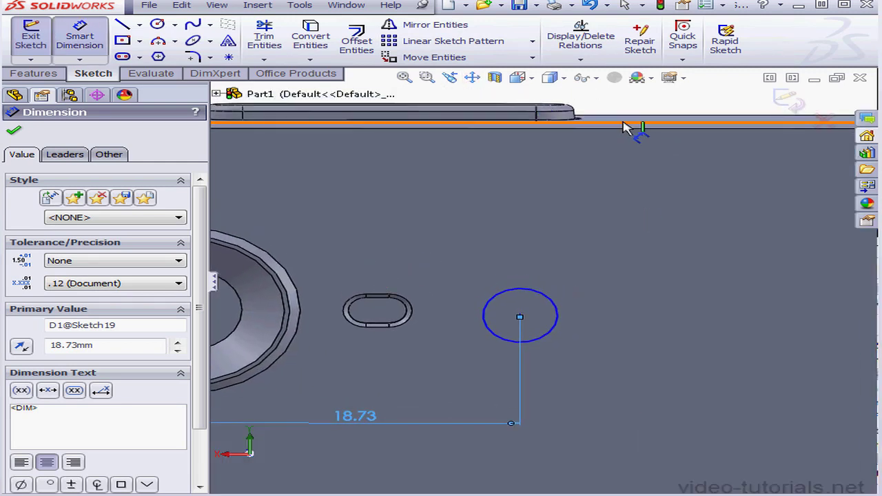
pyautogui.click(520, 317)
pyautogui.click(593, 243)
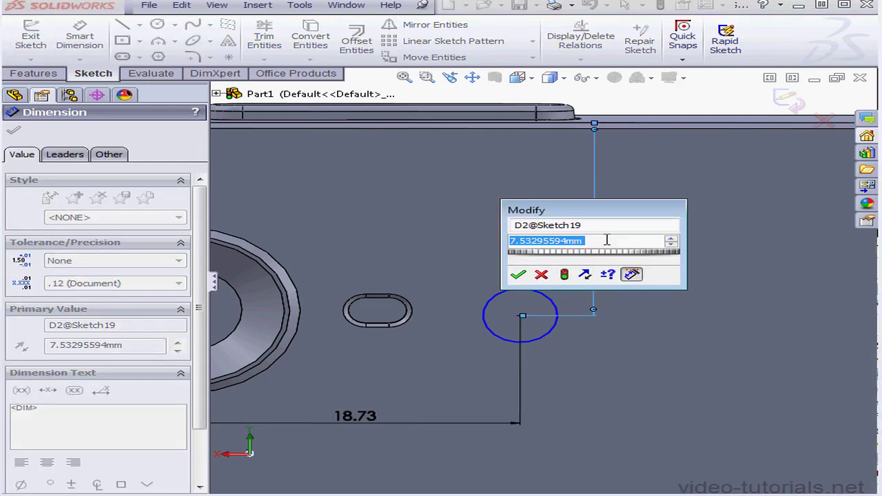
pyautogui.write('7.')
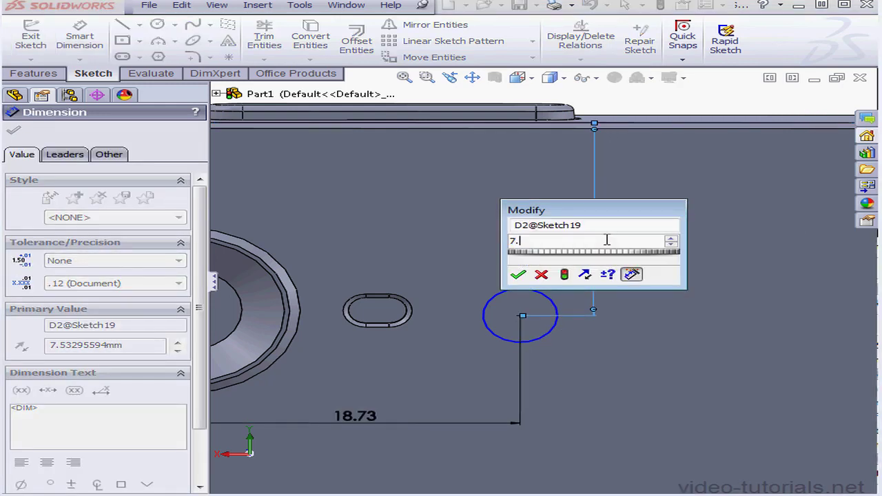
pyautogui.write('35')
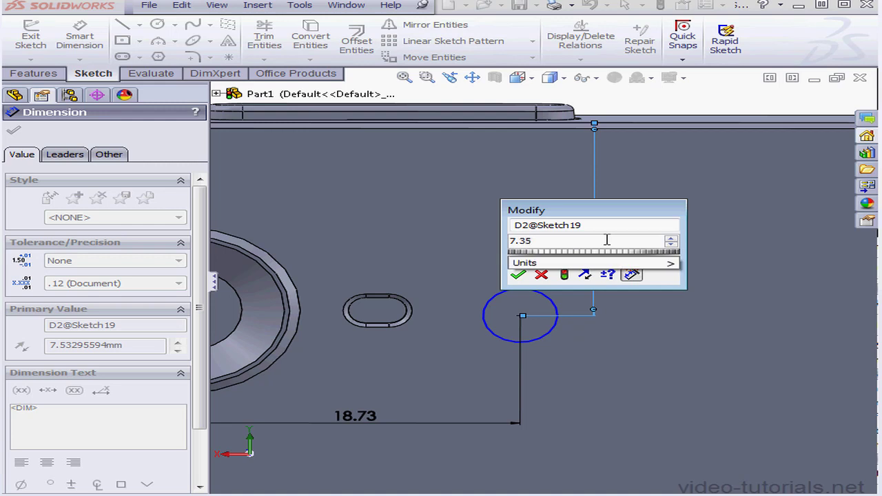
pyautogui.click(518, 275)
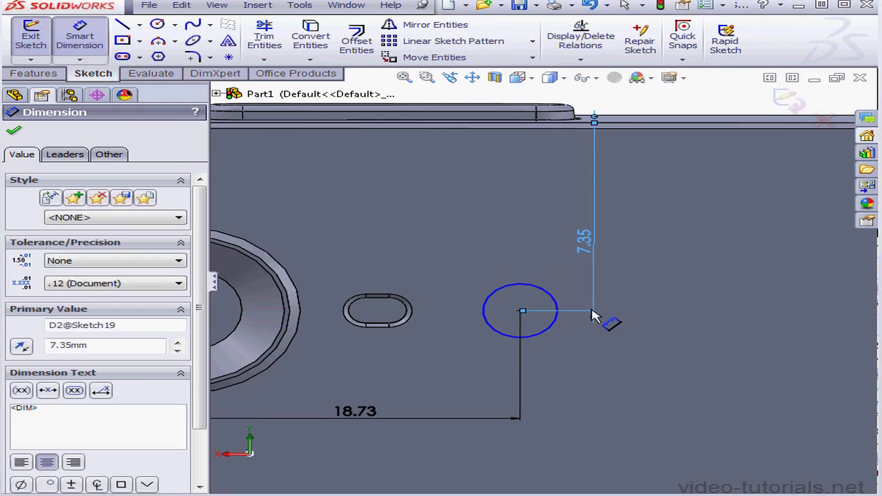
# Dimension the circle's diameter, set it to 3.2 mm, and finish the sketch.
pyautogui.click(551, 330)
pyautogui.click(658, 289)
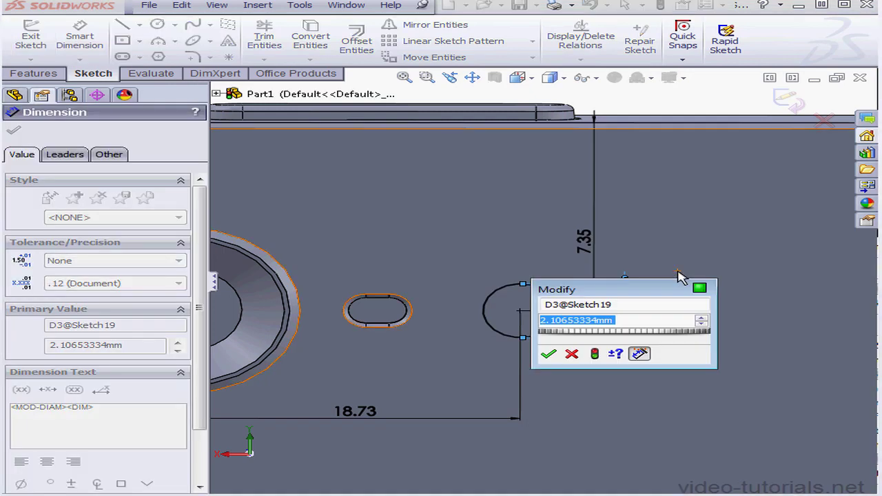
pyautogui.write('3.2')
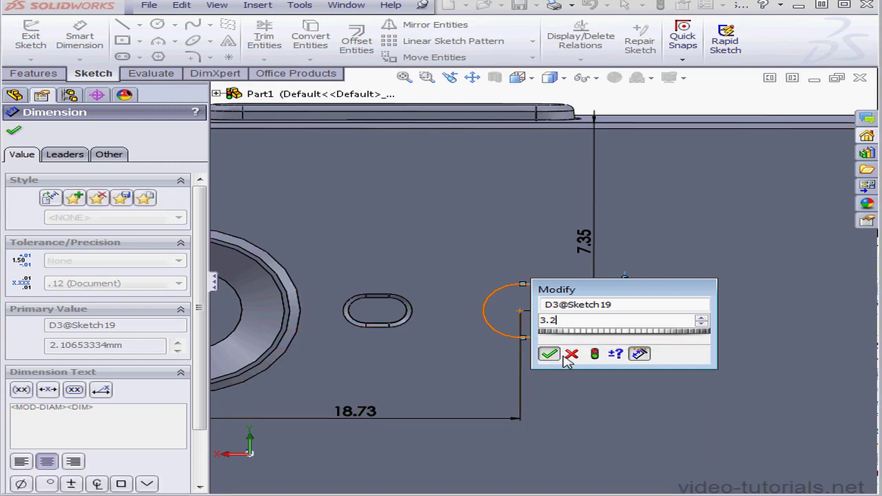
pyautogui.click(549, 354)
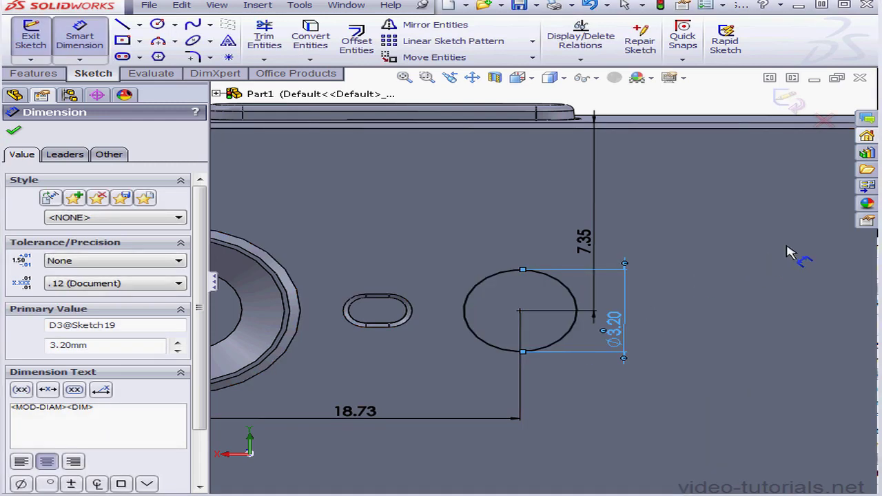
pyautogui.click(792, 100)
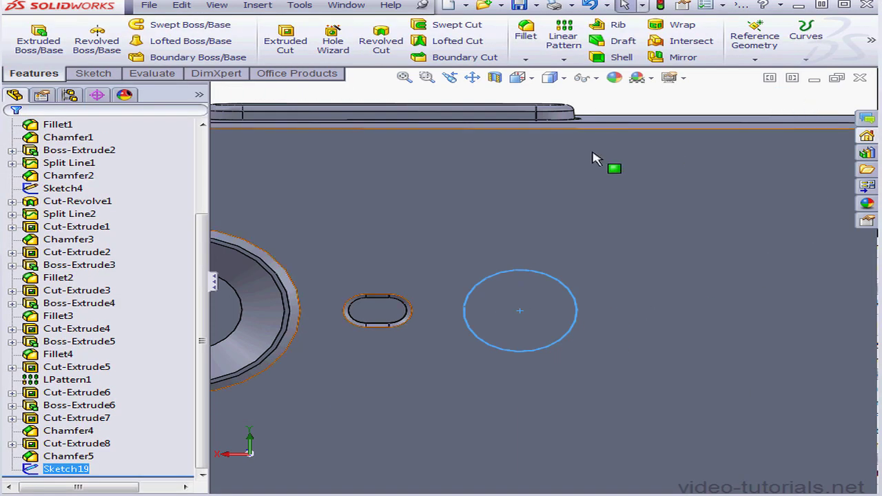
# Extrude-cut the circle 0.75 mm blind into the phone's back face.
pyautogui.click(286, 41)
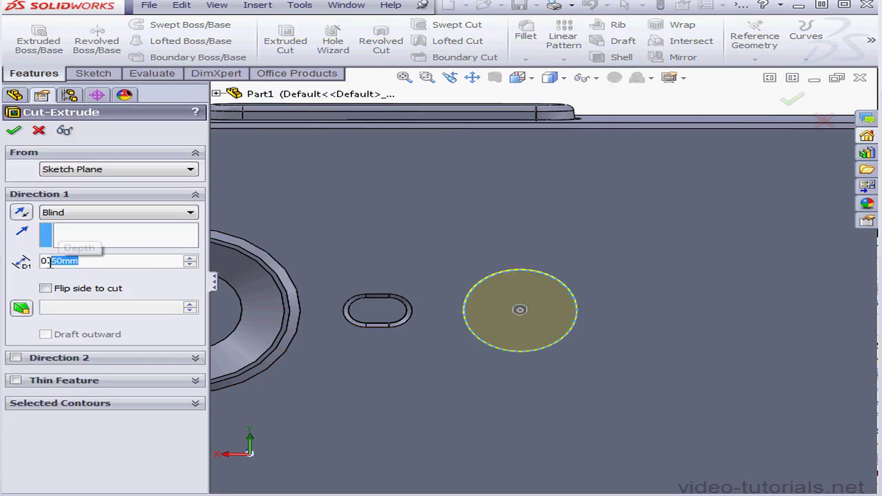
pyautogui.write('75')
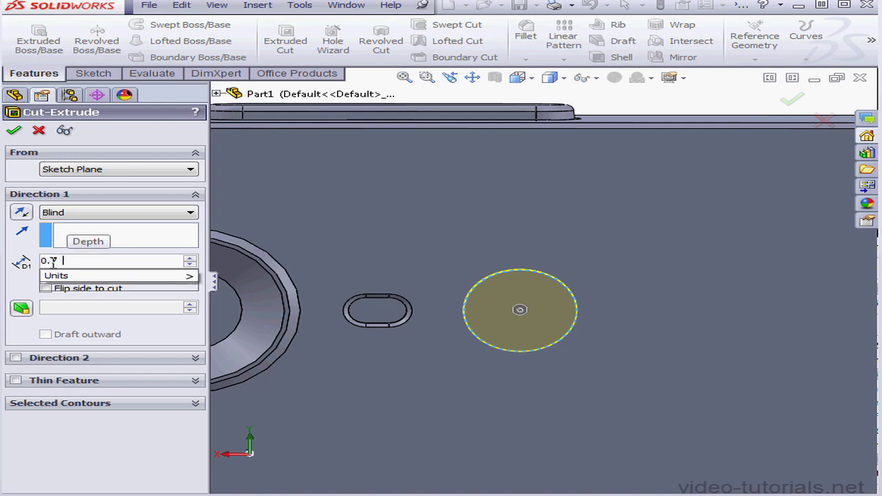
pyautogui.press('Return')
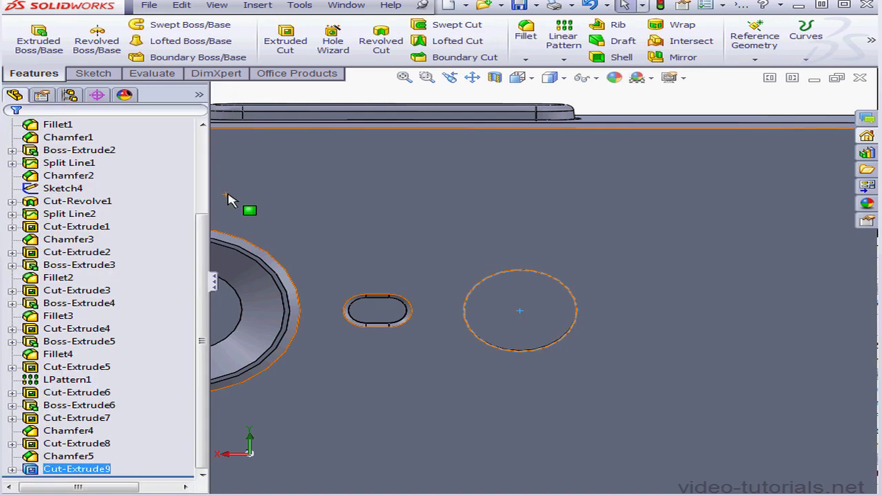
# Sketch on the phone's back face an outward 0.25 mm offset of the circular hole's edge and finish the sketch.
pyautogui.rightClick(471, 224)
pyautogui.click(522, 210)
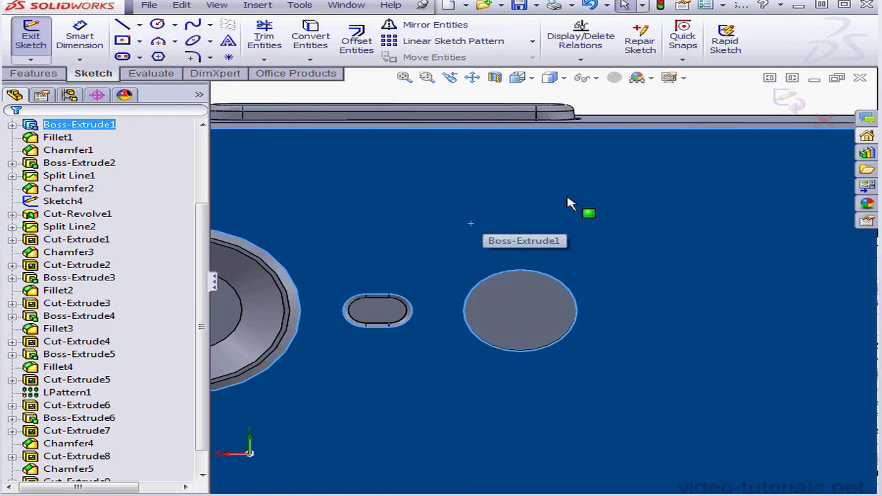
pyautogui.click(664, 107)
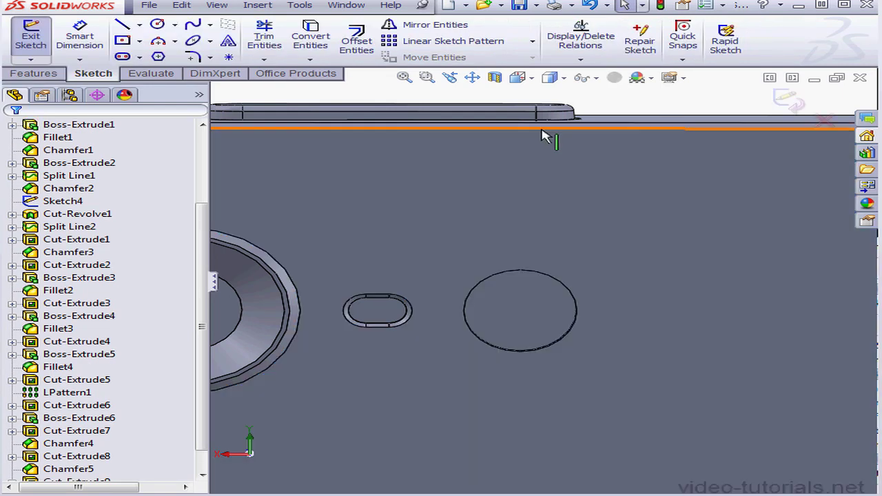
pyautogui.click(357, 42)
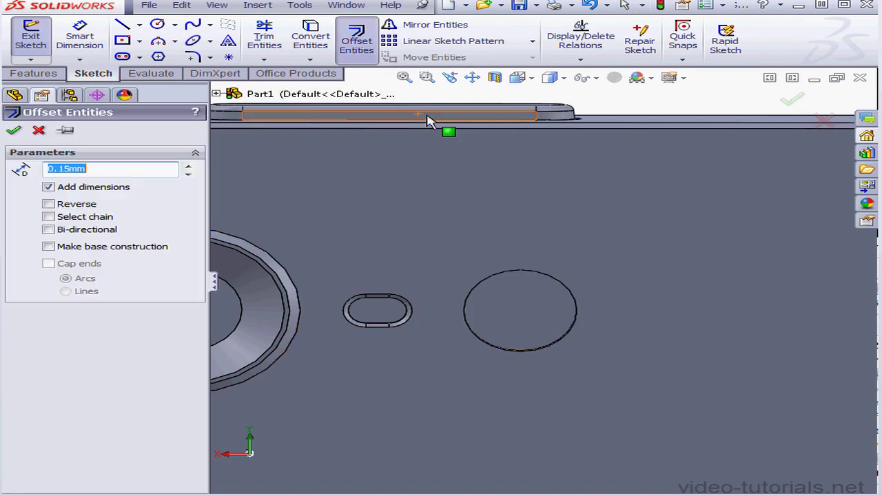
pyautogui.click(577, 308)
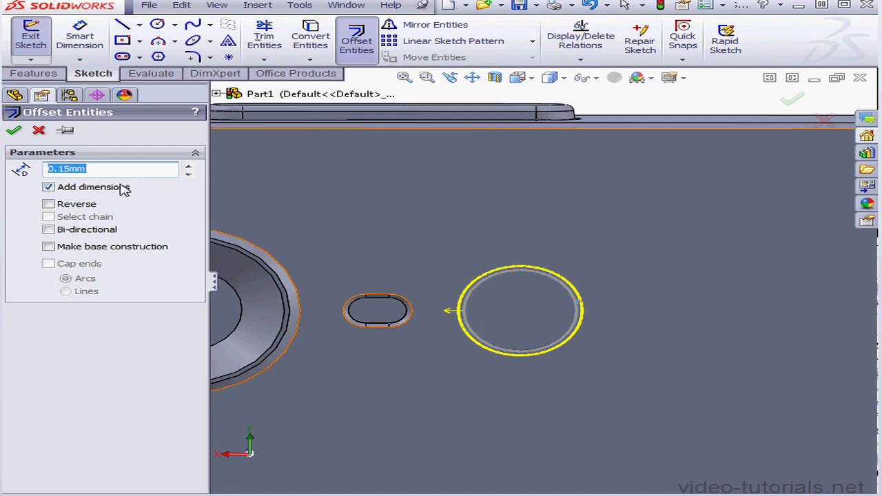
pyautogui.write('.')
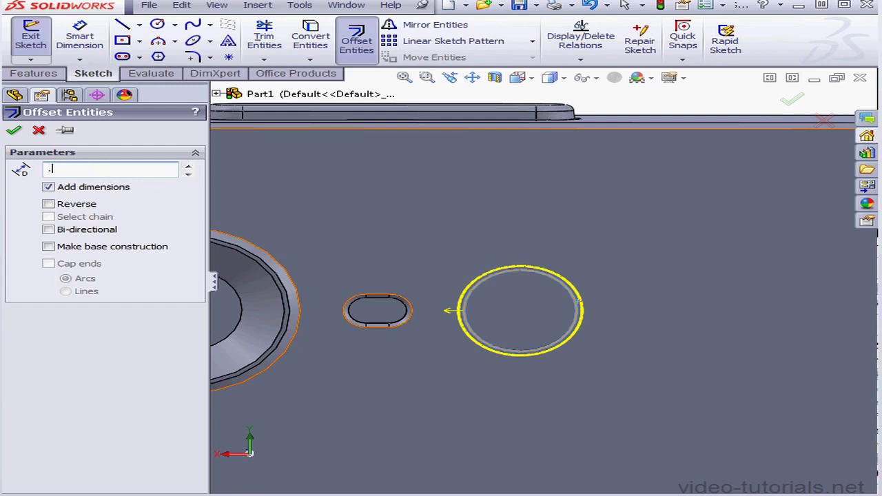
pyautogui.write('25')
pyautogui.press('Return')
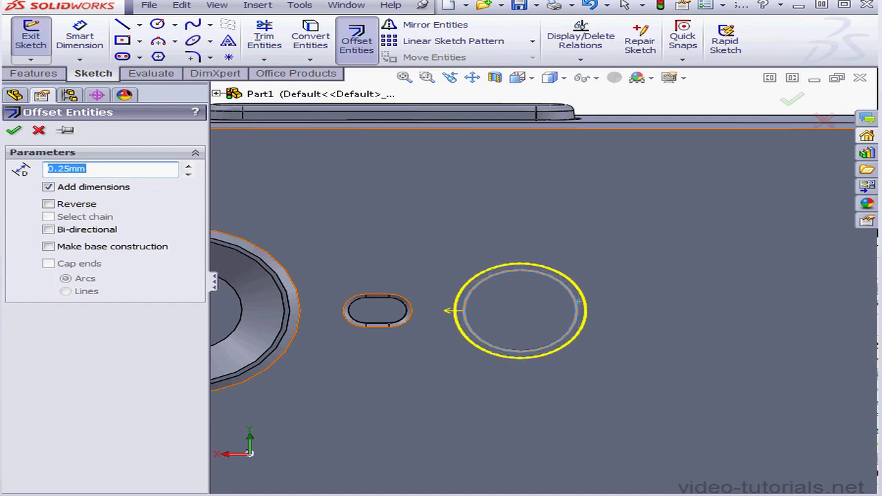
pyautogui.click(13, 129)
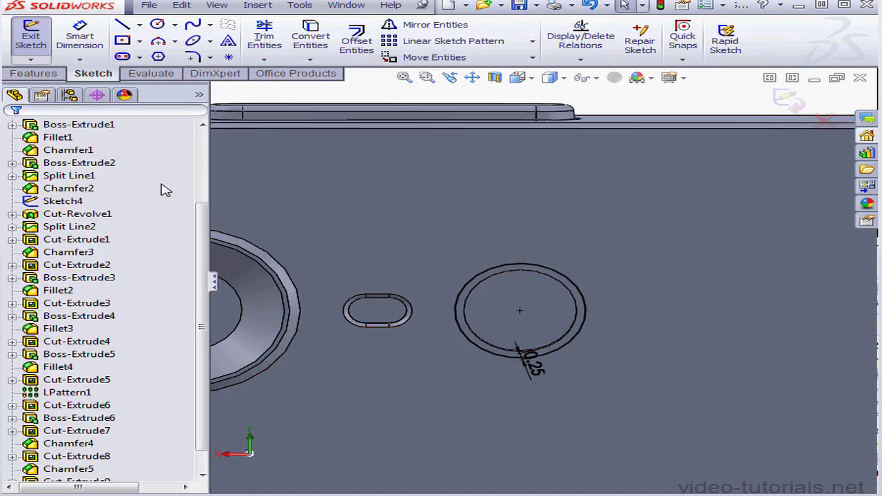
pyautogui.click(791, 103)
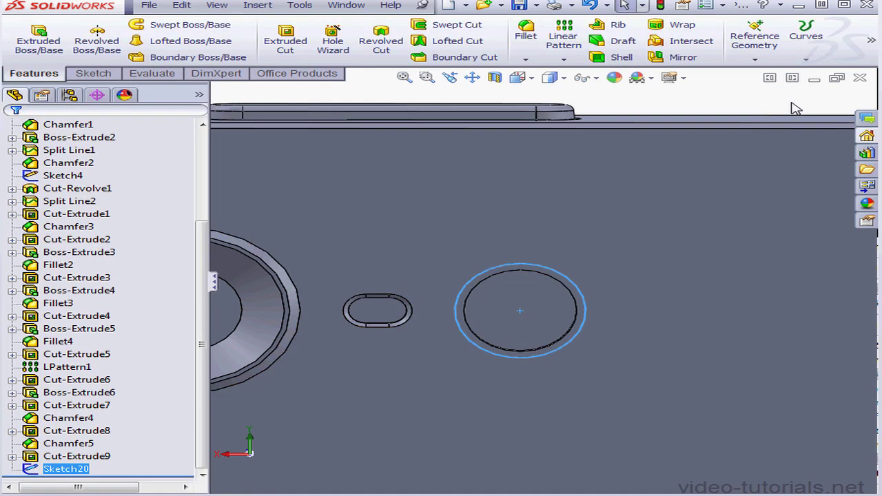
# Split the phone's back face with a projection split line from the offset circle sketch.
pyautogui.click(811, 62)
pyautogui.click(817, 77)
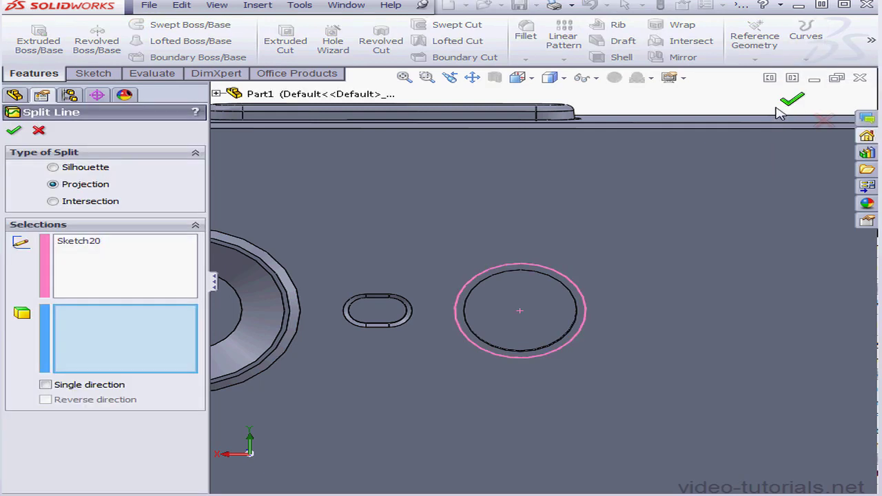
pyautogui.click(610, 293)
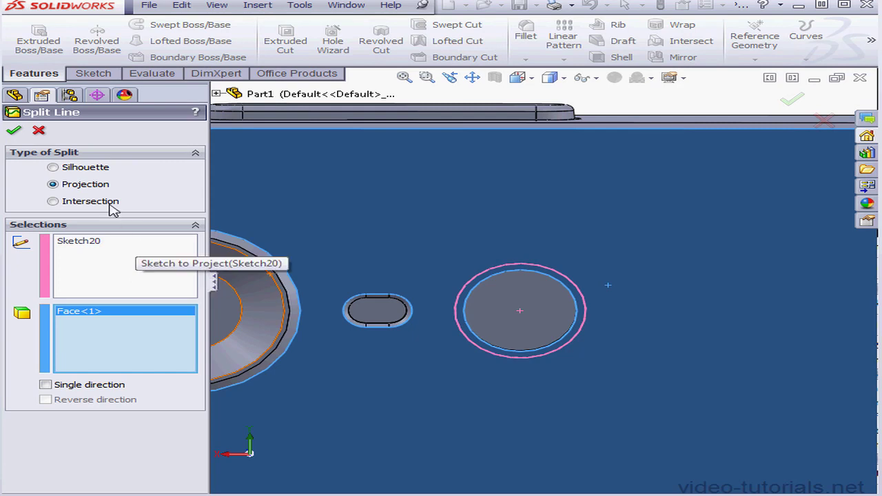
pyautogui.click(11, 131)
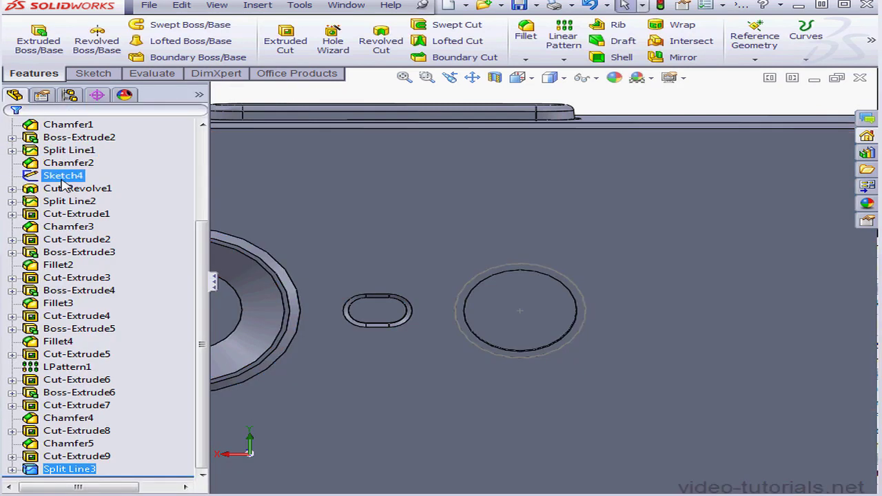
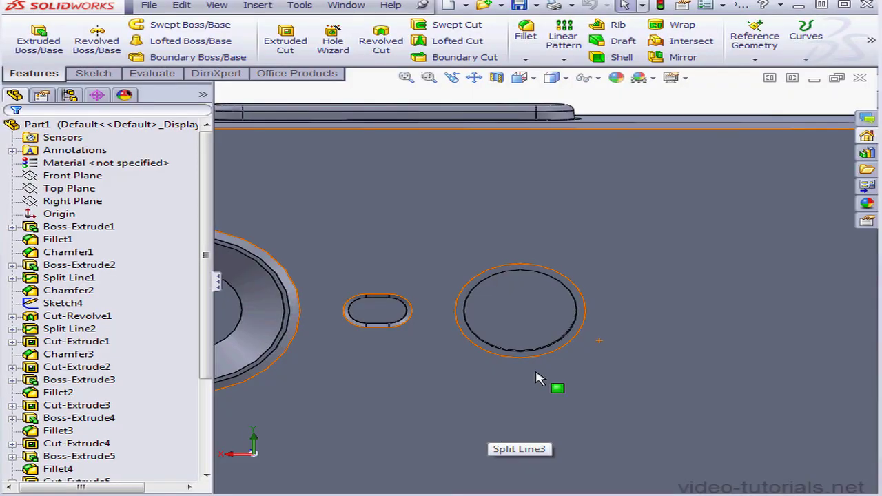
# Sketch a corner rectangle on the phone's back face, spanning the full width between the two long side edges.
pyautogui.click(534, 80)
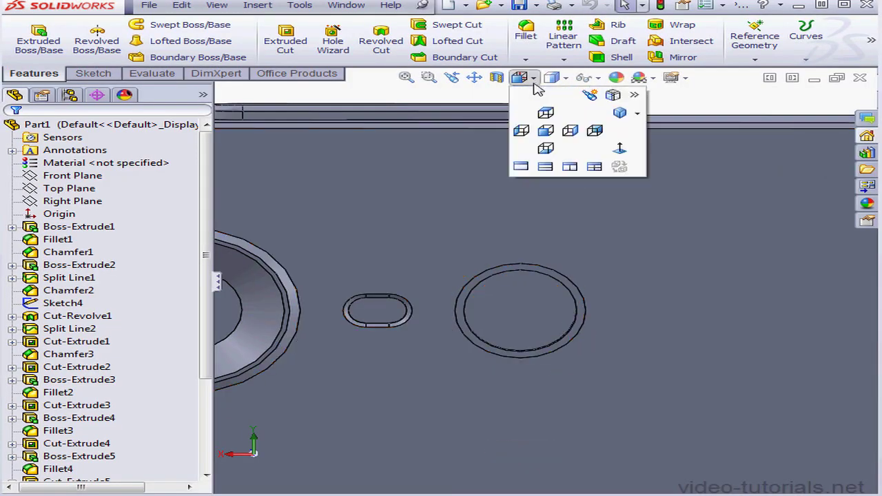
pyautogui.click(596, 131)
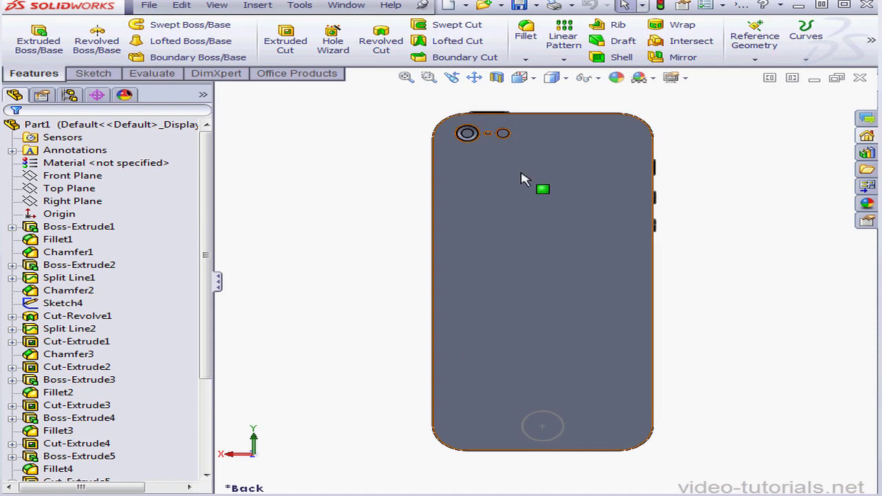
pyautogui.rightClick(516, 205)
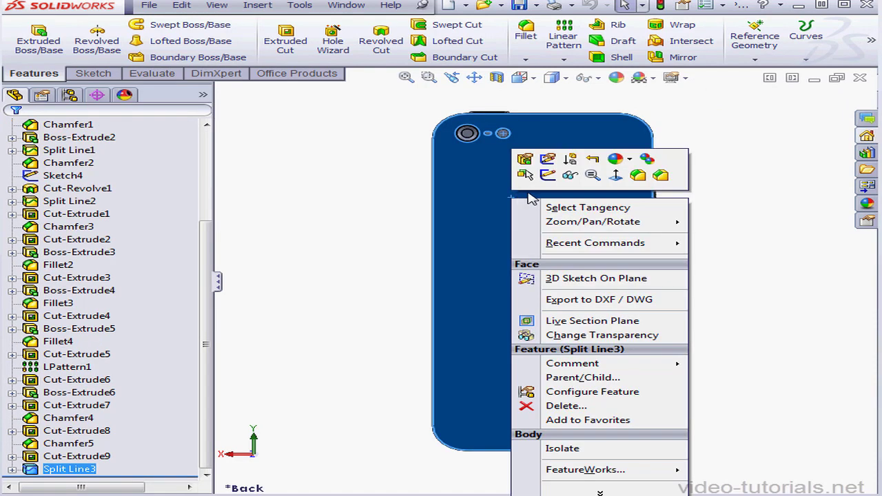
pyautogui.click(549, 178)
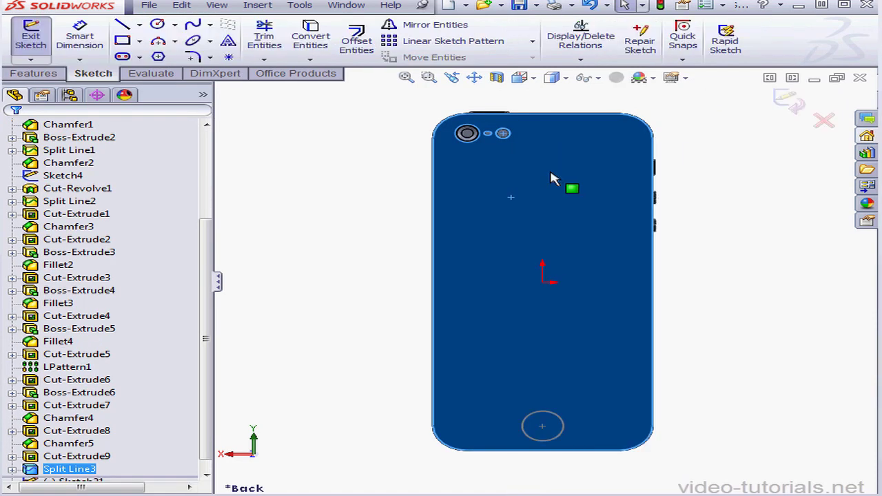
pyautogui.click(122, 40)
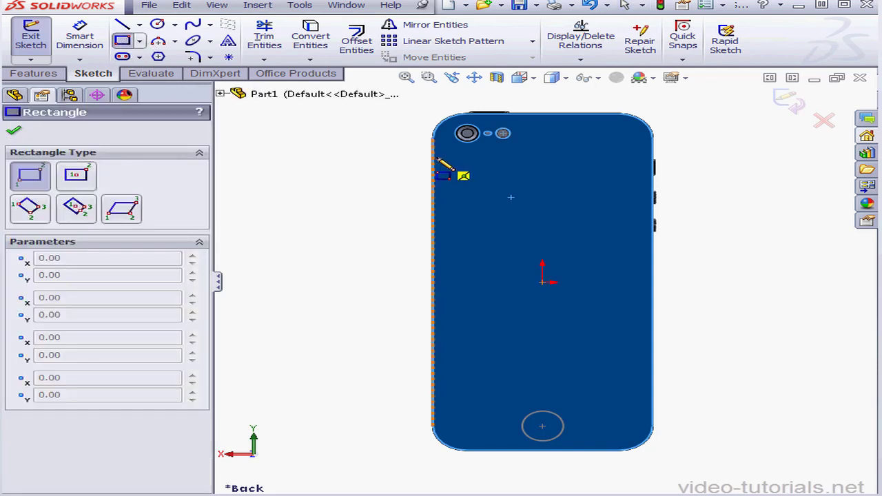
pyautogui.moveTo(436, 160); pyautogui.dragTo(653, 407)
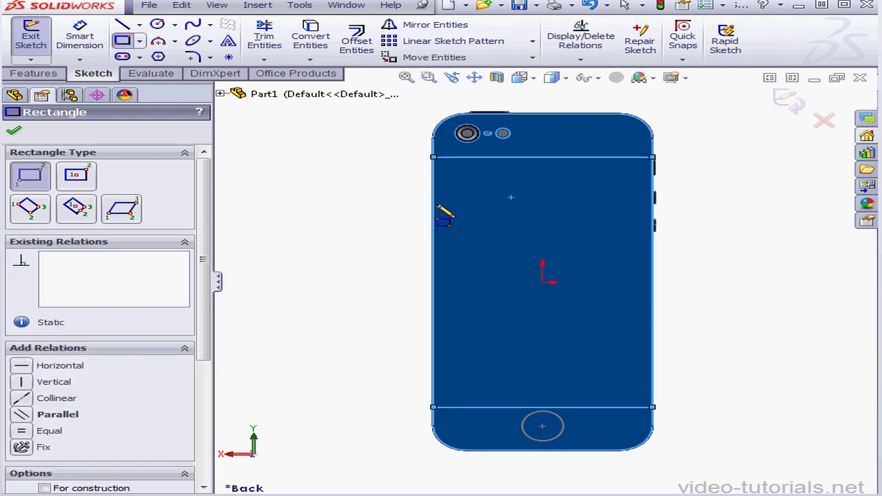
# Dimension the rectangle's upper line from the phone's top edge and set the distance to 11.6 mm.
pyautogui.click(79, 40)
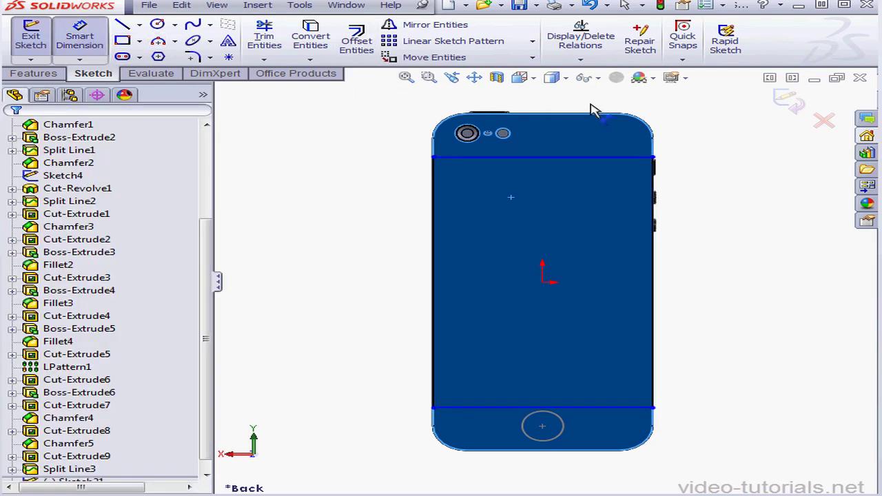
pyautogui.click(618, 163)
pyautogui.click(728, 151)
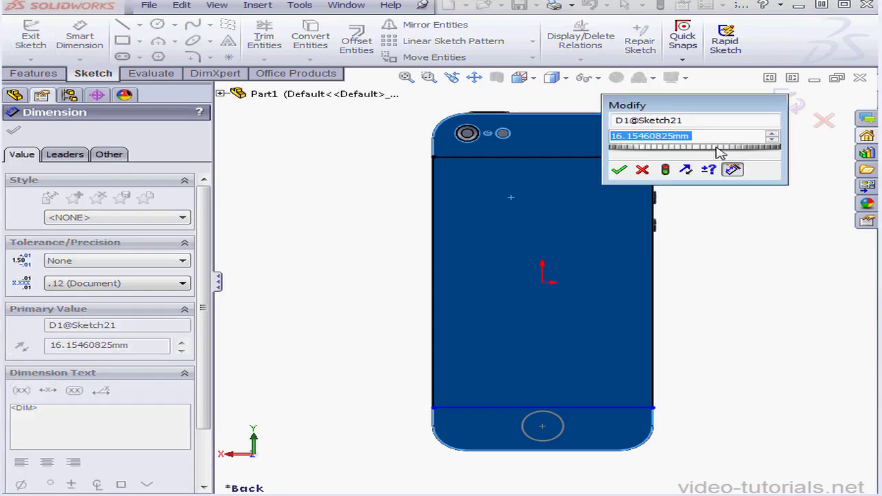
pyautogui.write('11')
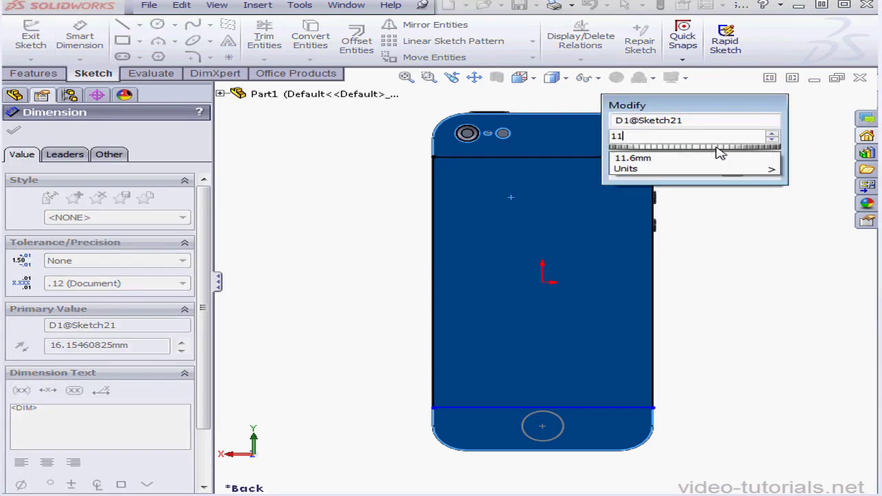
pyautogui.write('.6')
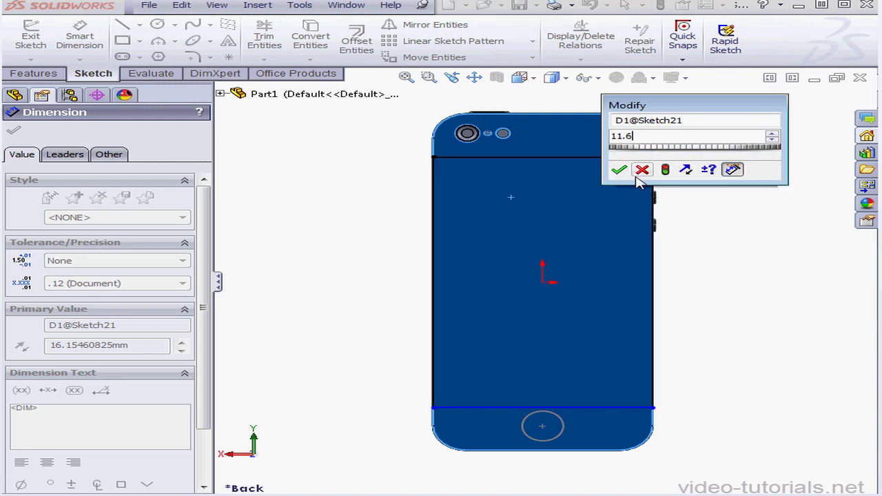
pyautogui.click(620, 170)
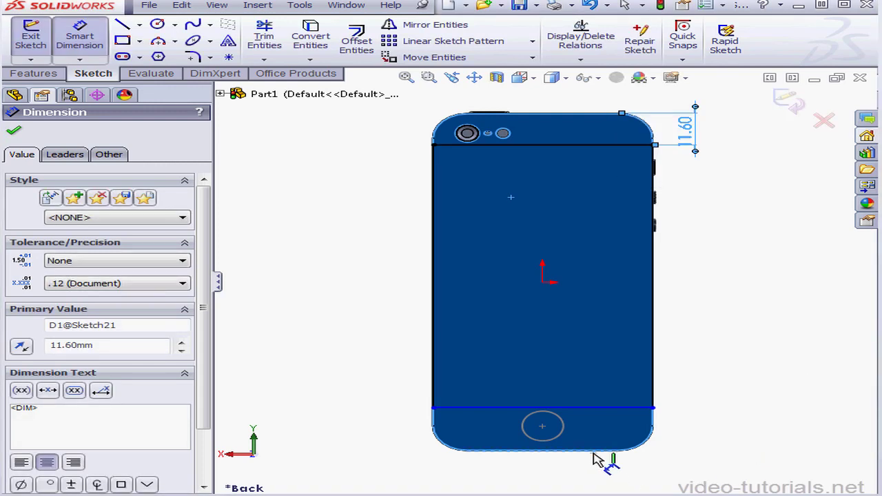
# Dimension the rectangle's lower line from the phone's bottom edge at 11.6 mm, reusing the upper dimension's value.
pyautogui.click(622, 414)
pyautogui.click(696, 414)
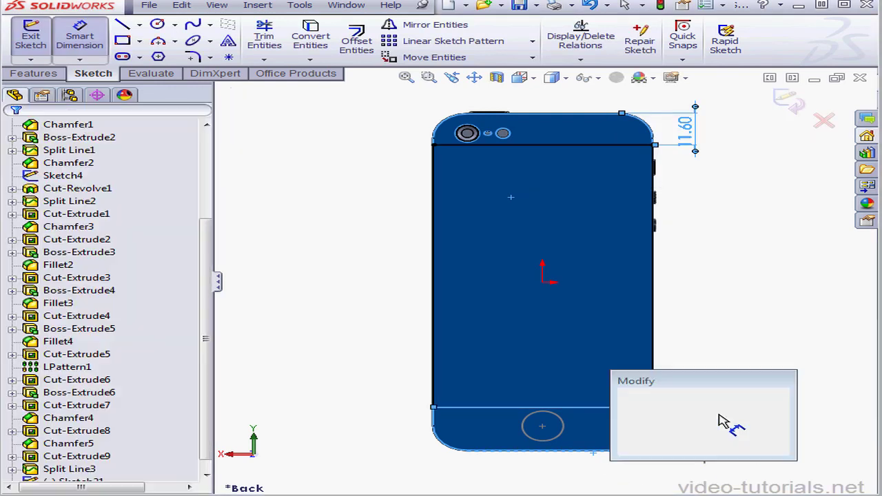
pyautogui.click(686, 132)
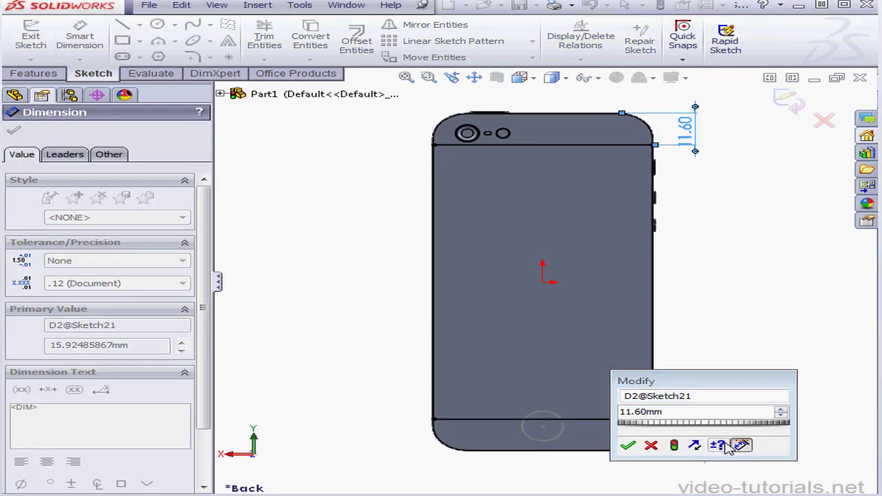
pyautogui.click(628, 446)
pyautogui.rightClick(703, 332)
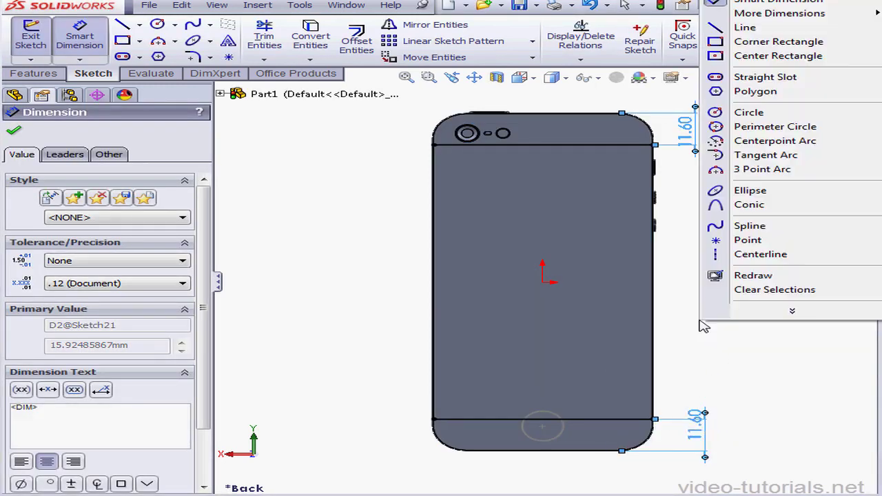
pyautogui.click(752, 28)
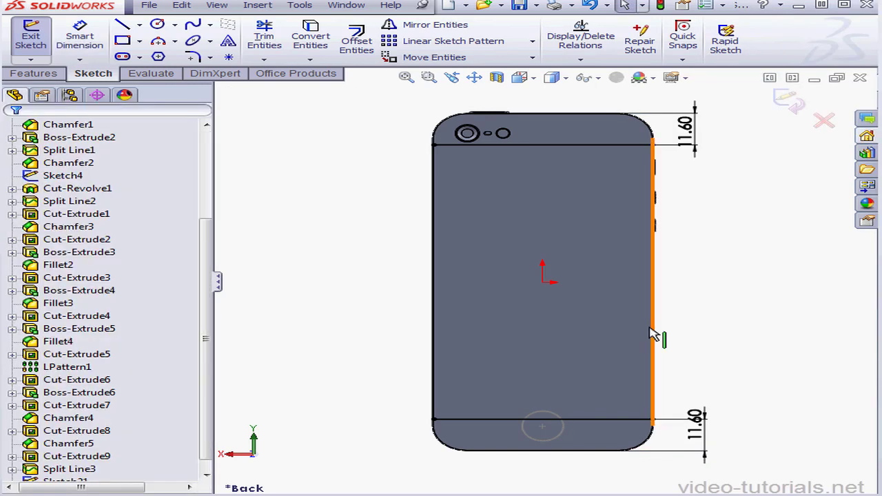
# Delete the rectangle's two vertical sides, attach the horizontal lines' loose endpoints to the body's side edges, and finish the sketch.
pyautogui.click(433, 315)
pyautogui.press('Delete')
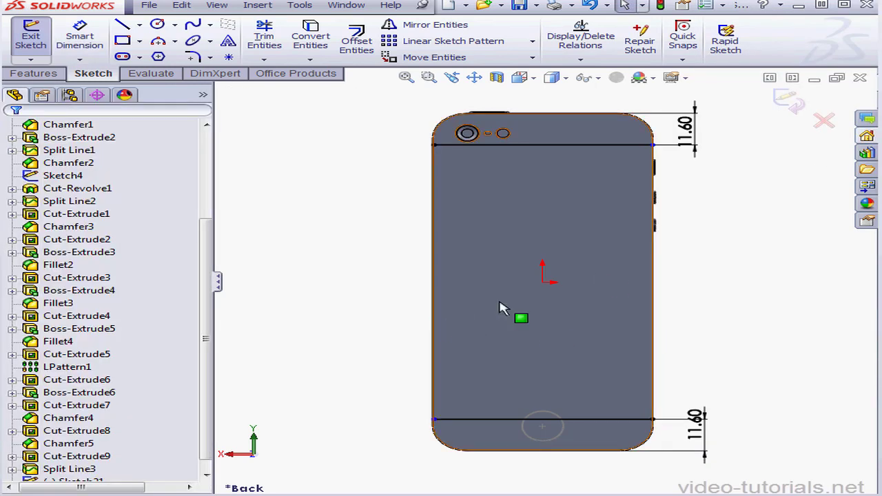
pyautogui.moveTo(654, 147)
pyautogui.mouseDown()
pyautogui.moveTo(593, 147)
pyautogui.moveTo(655, 154)
pyautogui.moveTo(659, 164)
pyautogui.mouseUp()
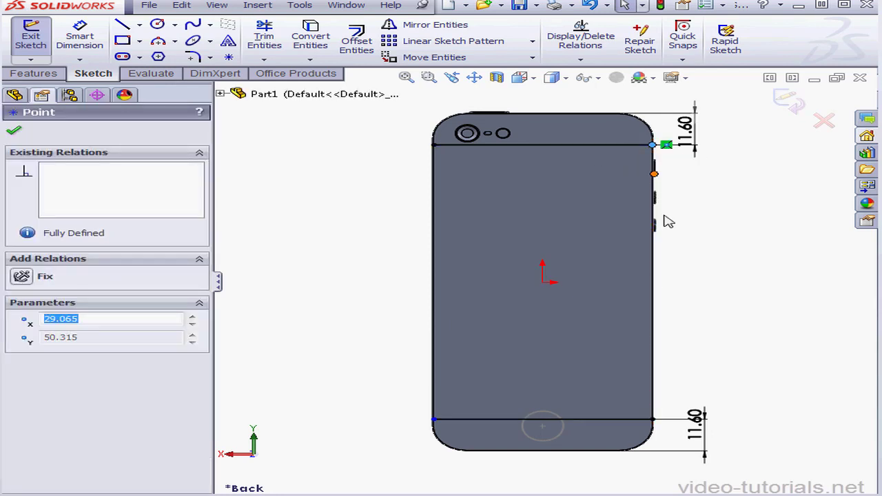
pyautogui.moveTo(434, 419)
pyautogui.mouseDown()
pyautogui.moveTo(467, 422)
pyautogui.moveTo(433, 419)
pyautogui.mouseUp()
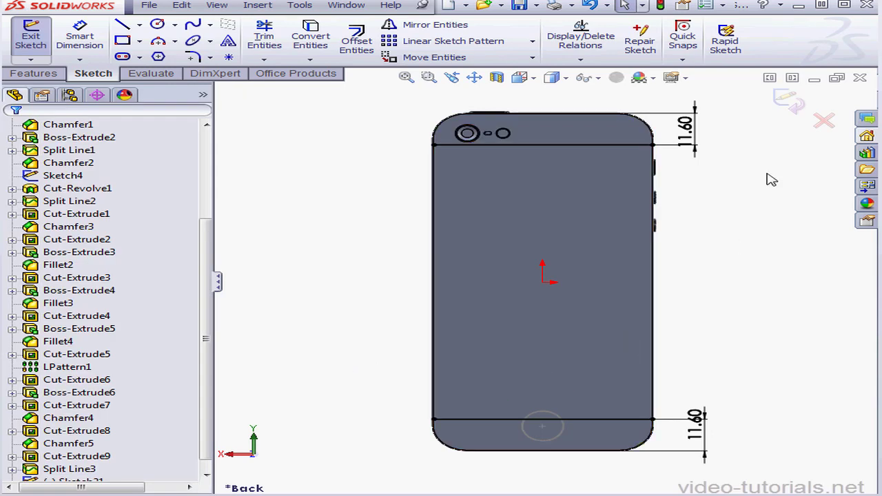
pyautogui.click(803, 112)
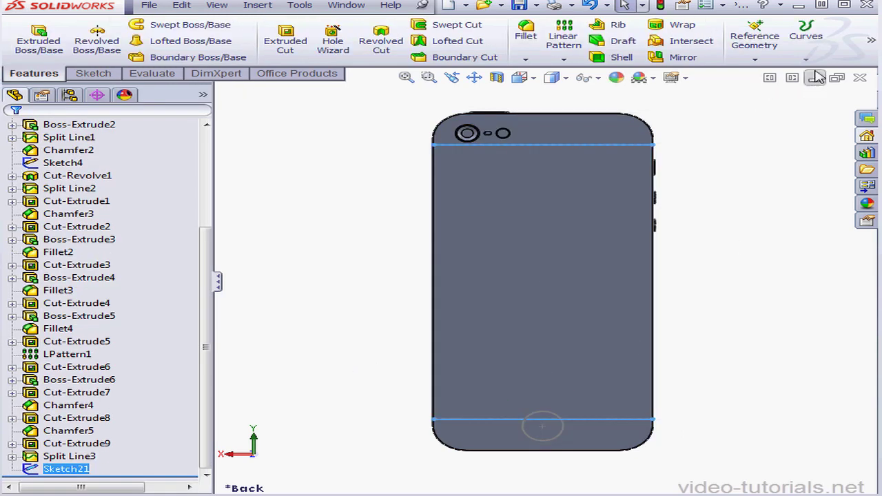
# Split the phone's back face with a projection split line from the two-line sketch, and hide the leftover circle sketch (Sketch4).
pyautogui.click(806, 40)
pyautogui.click(827, 73)
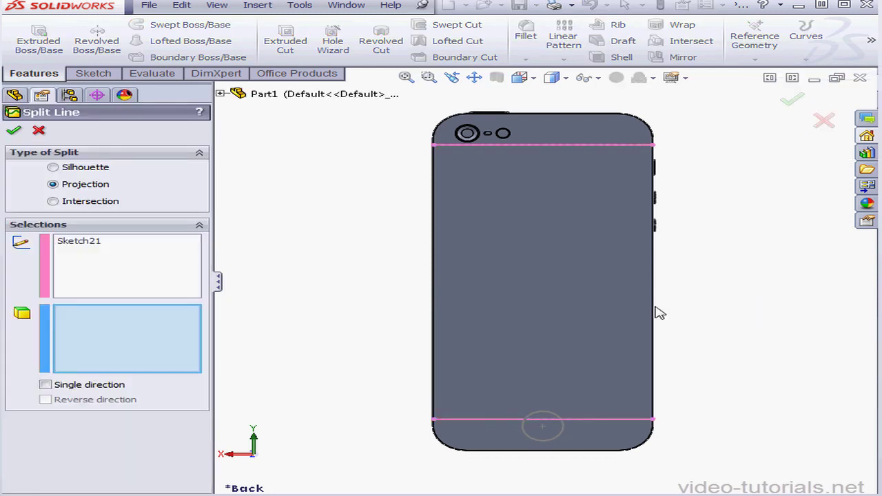
pyautogui.click(590, 300)
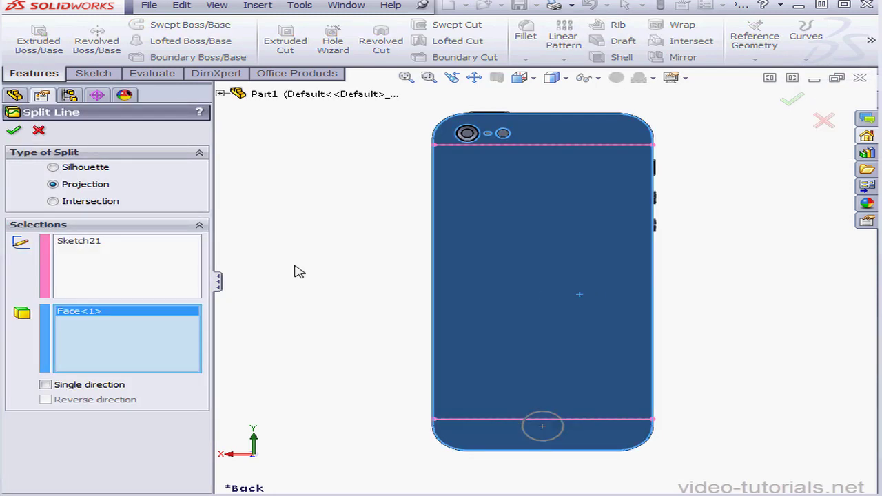
pyautogui.click(13, 132)
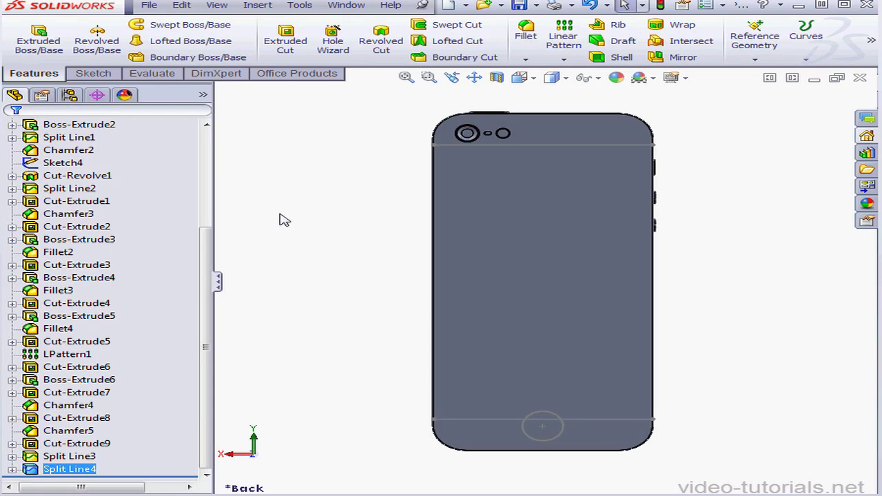
pyautogui.rightClick(72, 164)
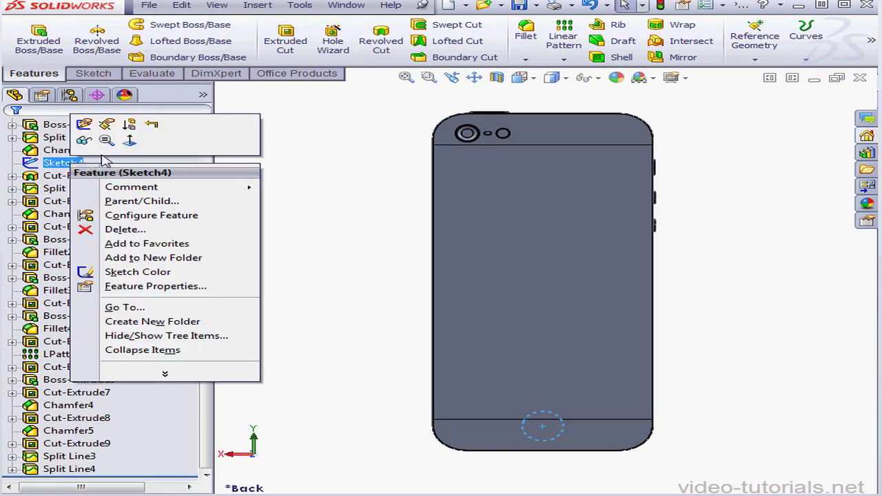
pyautogui.click(83, 140)
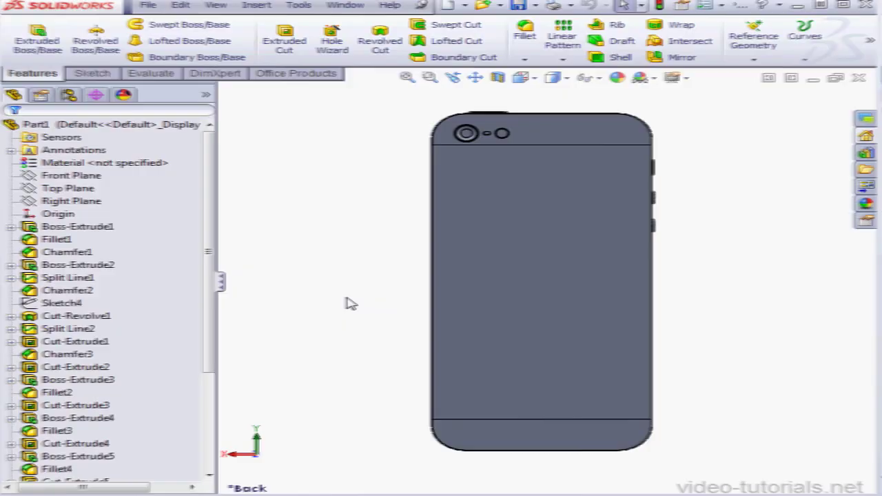
# Sketch a vertical straight slot about 23.1 mm long and 3.3 mm wide on the phone's long side face opposite the buttons.
pyautogui.moveTo(406, 285); pyautogui.dragTo(490, 290, button='middle')
pyautogui.click(488, 287)
pyautogui.rightClick(487, 287)
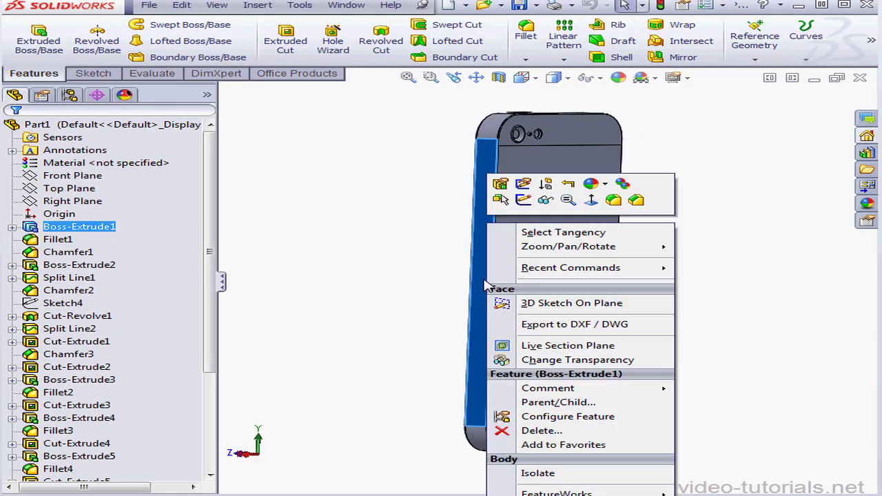
pyautogui.click(533, 202)
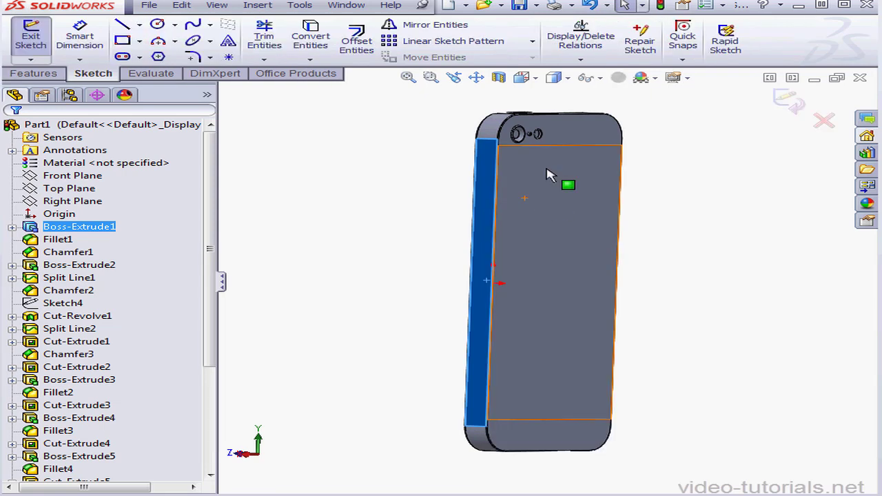
pyautogui.click(524, 77)
pyautogui.click(621, 148)
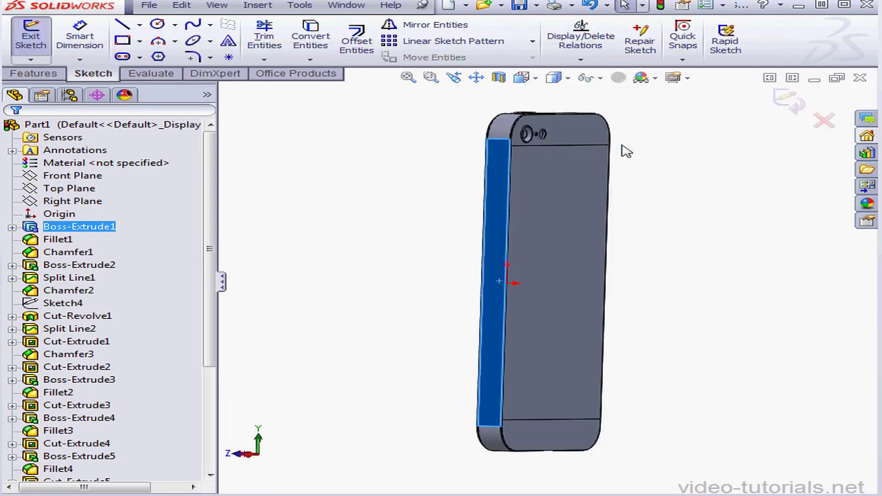
pyautogui.scroll(-3, 574, 318)
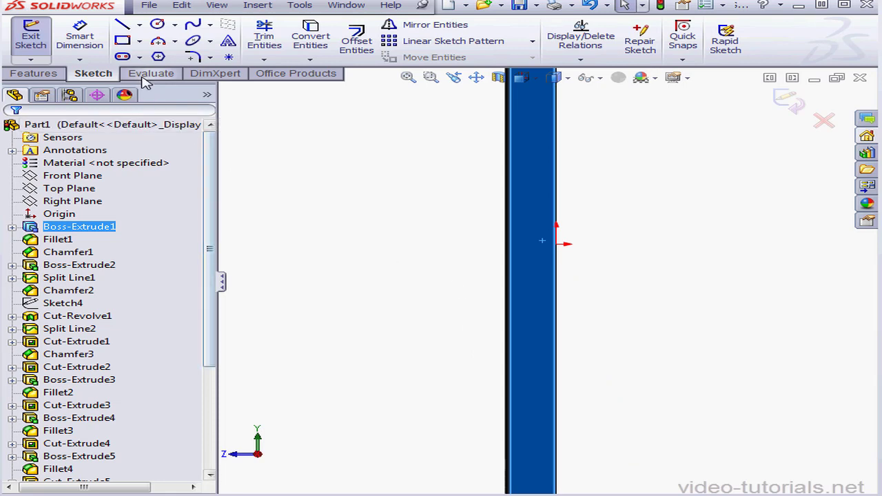
pyautogui.click(122, 56)
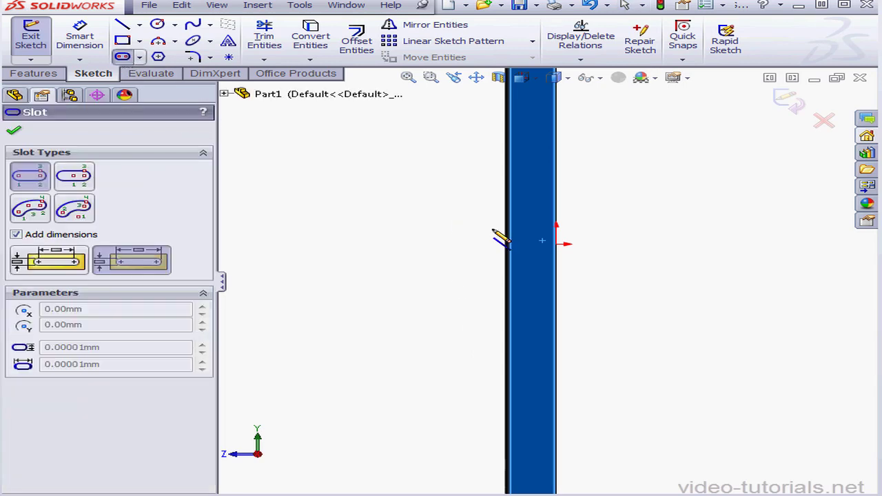
pyautogui.click(528, 250)
pyautogui.click(529, 343)
pyautogui.click(540, 344)
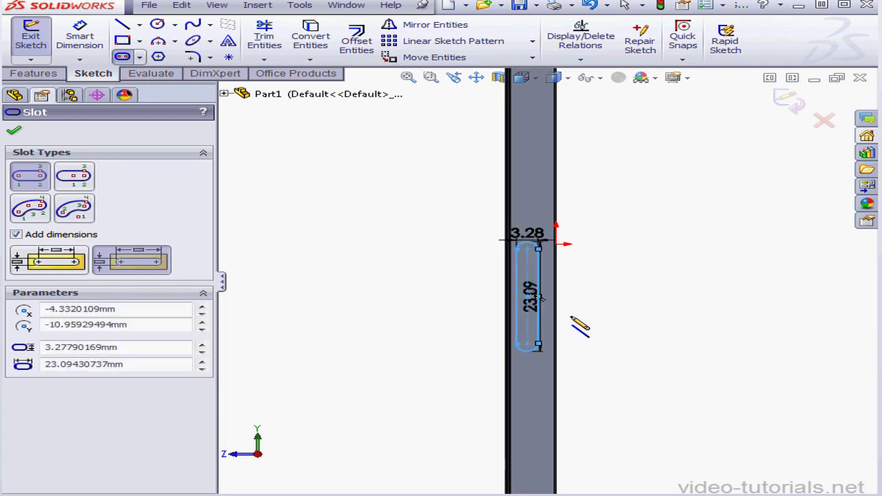
pyautogui.press('Escape')
# Set the side slot's width to 2.3 mm.
pyautogui.click(549, 240)
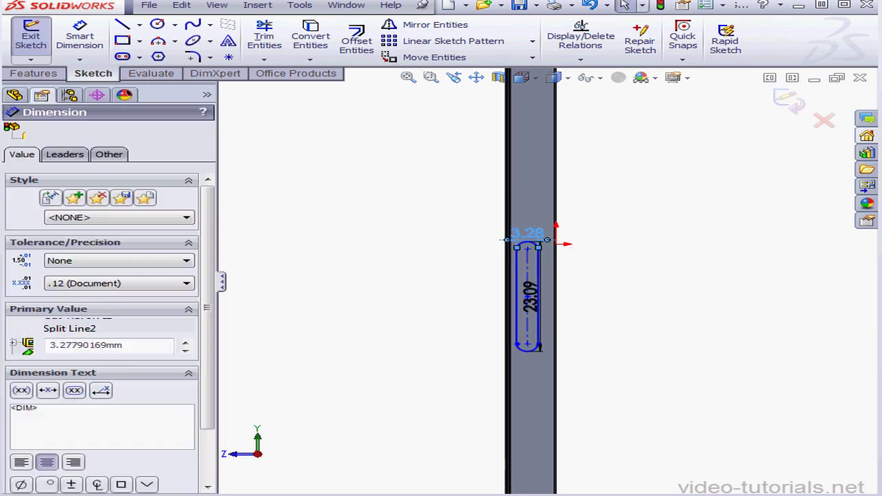
pyautogui.doubleClick(528, 235)
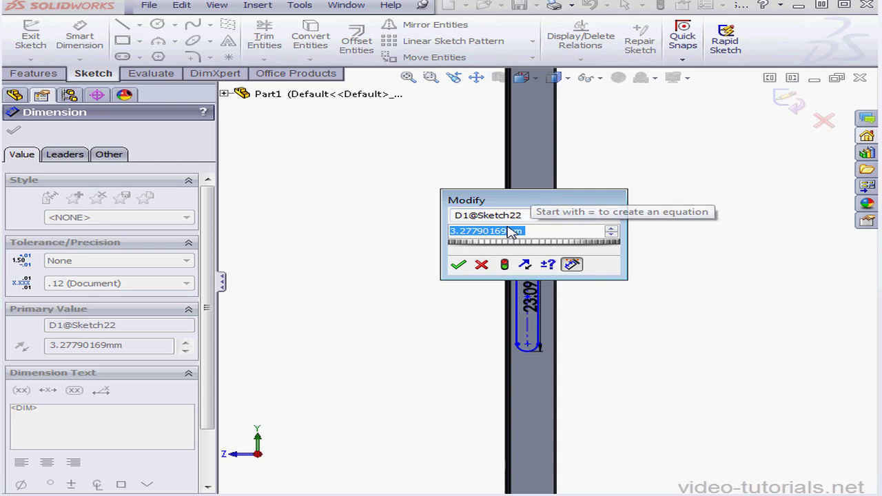
pyautogui.write('2.3')
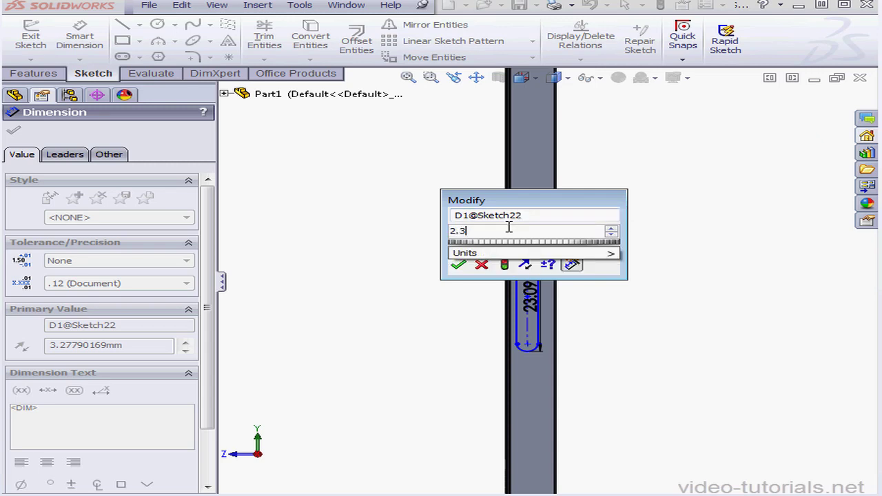
pyautogui.click(458, 265)
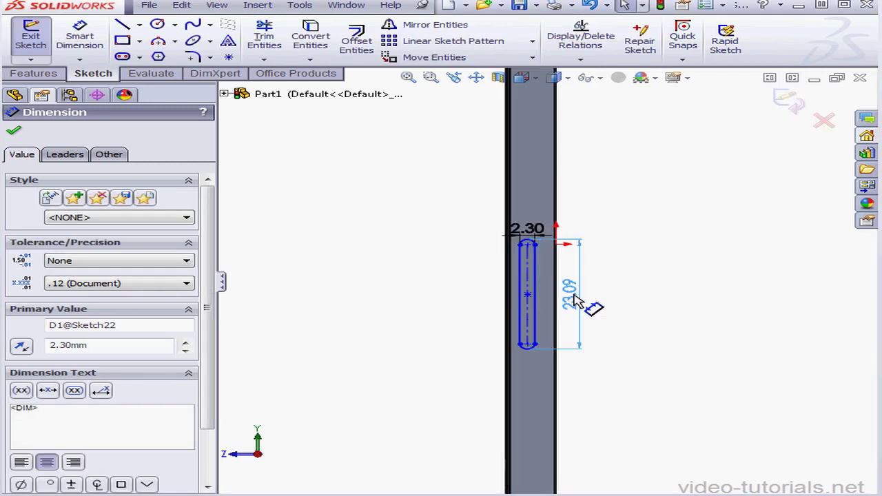
# Dimension the side slot's overall length and set it to 15.57 mm.
pyautogui.click(613, 304)
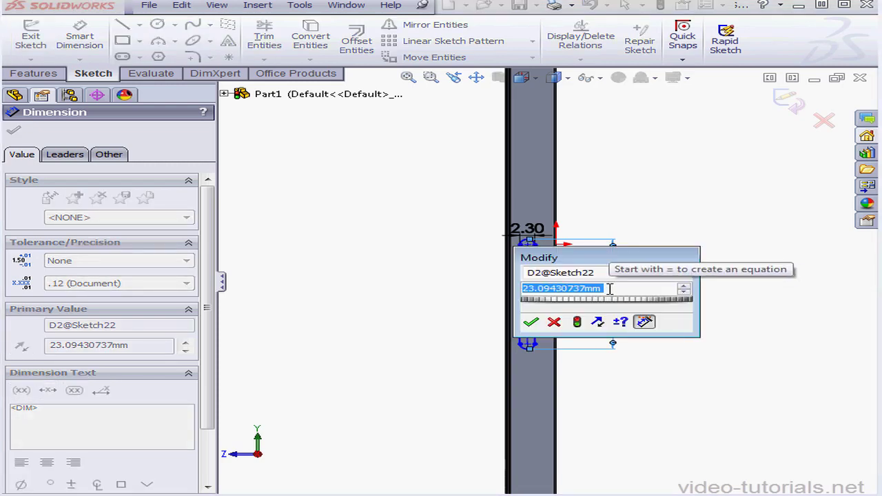
pyautogui.write('15.')
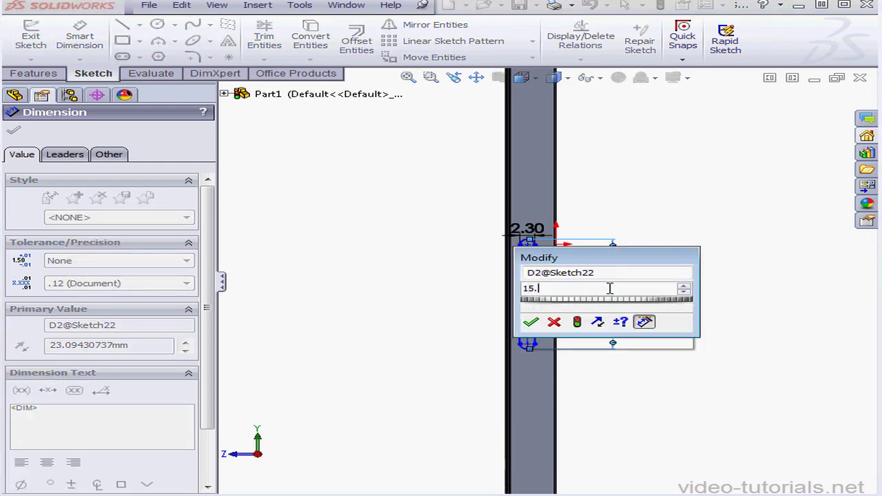
pyautogui.write('57')
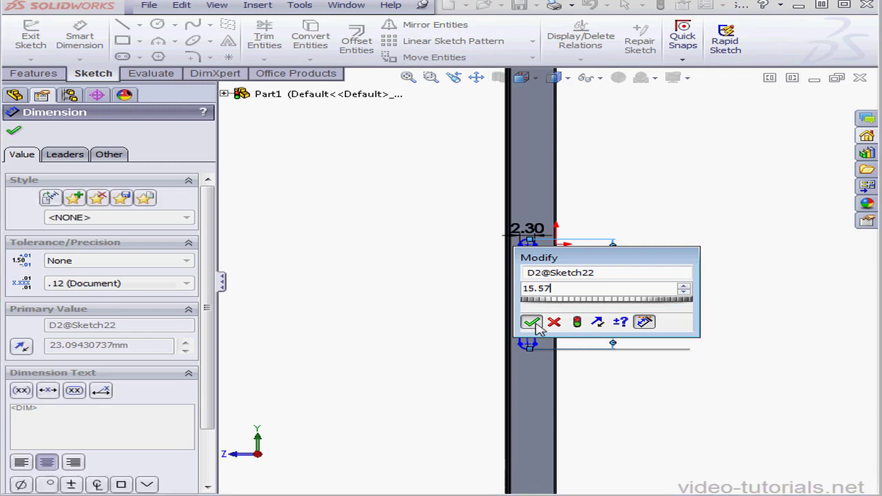
pyautogui.click(531, 322)
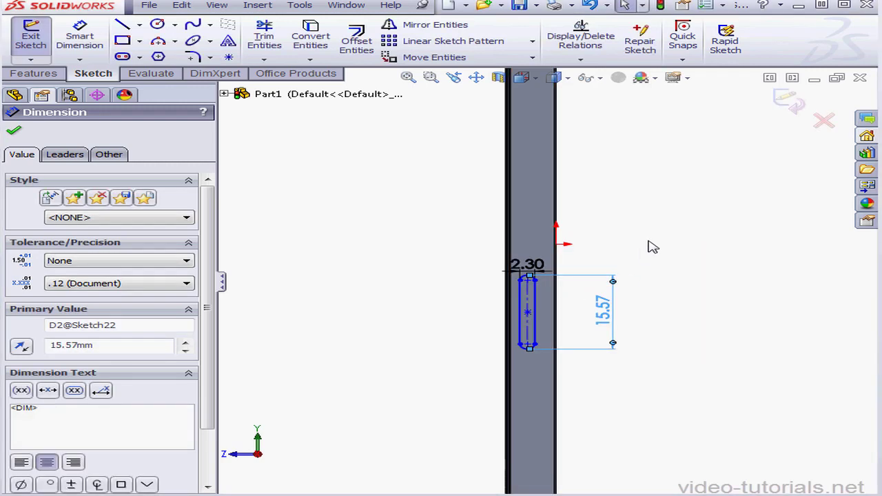
# Dimension the slot's lower arc centre from the phone's bottom edge and set the distance to 53.7 mm.
pyautogui.click(477, 77)
pyautogui.moveTo(593, 269)
pyautogui.mouseDown()
pyautogui.moveTo(596, 181)
pyautogui.moveTo(580, 177)
pyautogui.mouseUp()
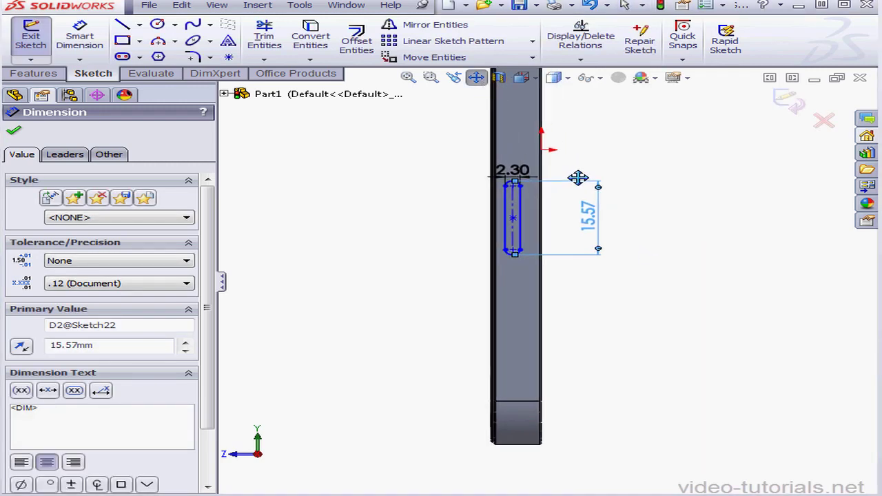
pyautogui.press('Escape')
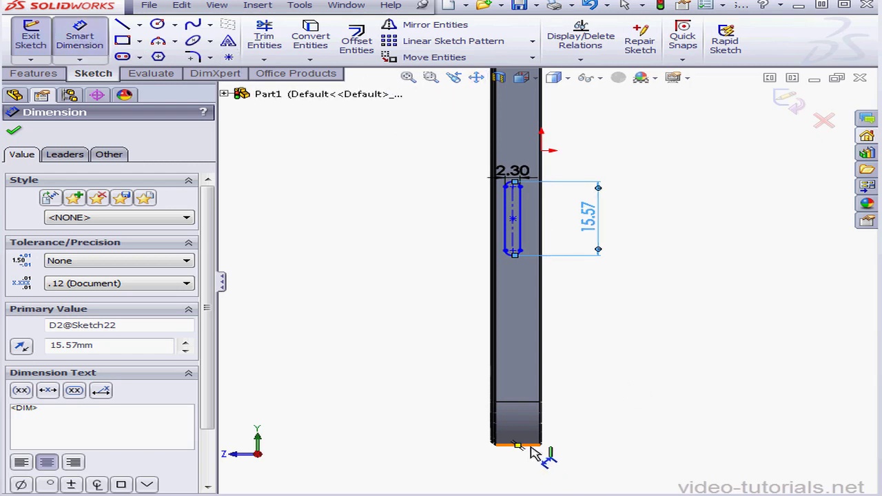
pyautogui.click(556, 264)
pyautogui.click(605, 289)
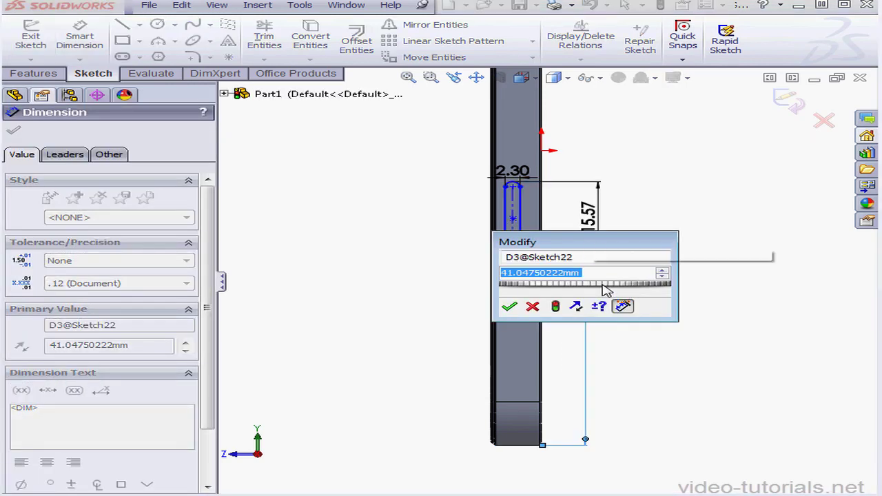
pyautogui.write('53.')
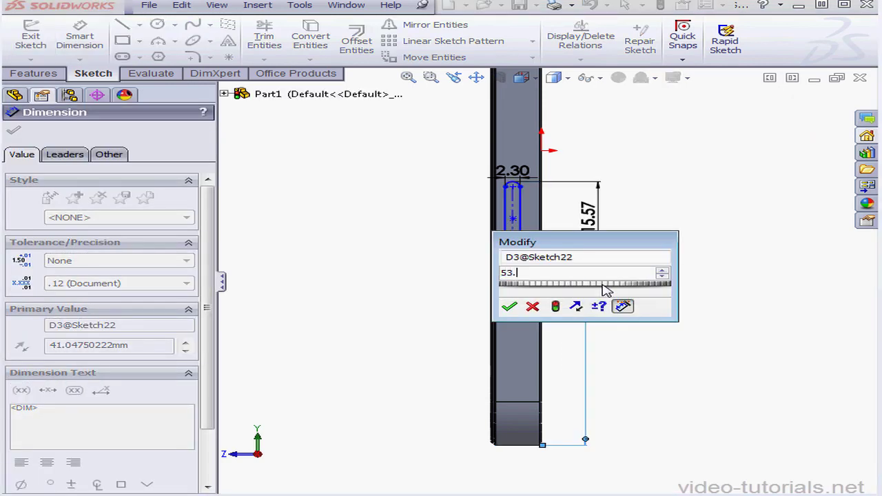
pyautogui.write('7')
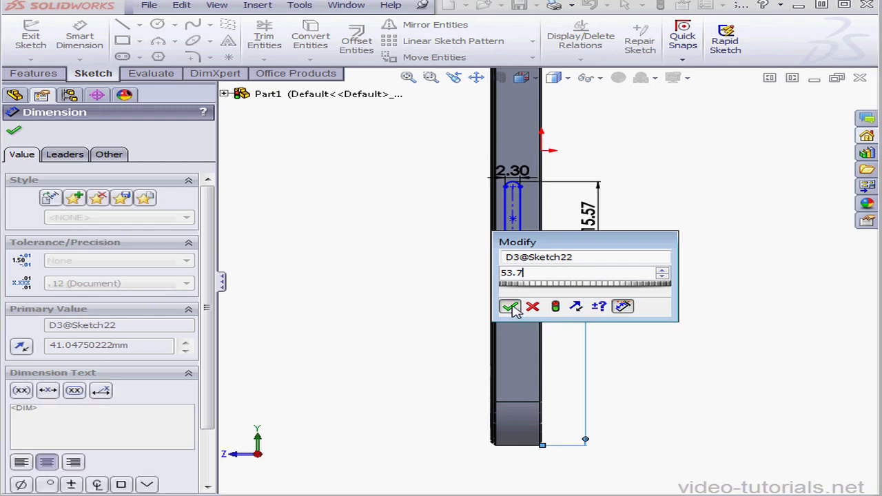
pyautogui.click(509, 306)
# Dimension the slot's nearer straight side from the side face's back edge and set the distance to 2.41 mm.
pyautogui.scroll(-5, 503, 177)
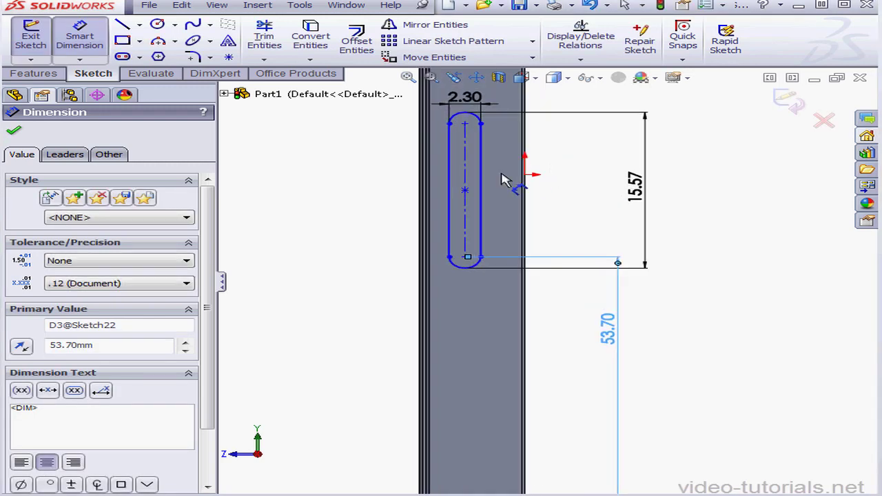
pyautogui.click(556, 284)
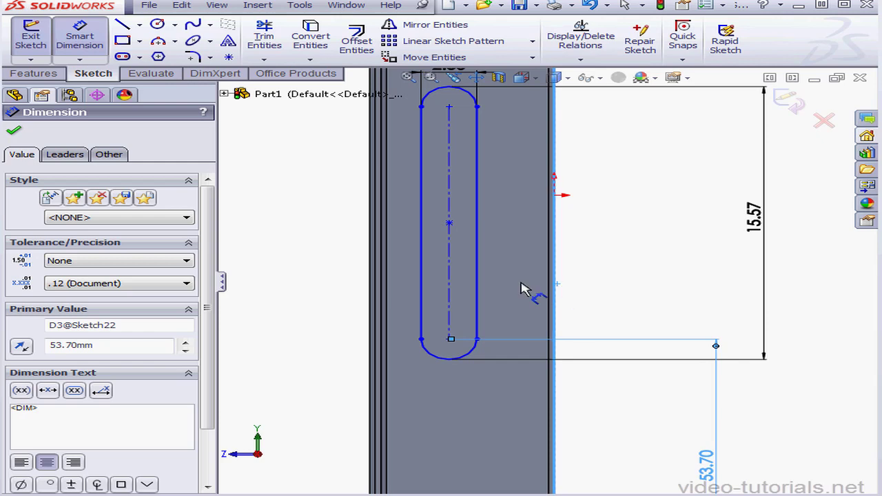
pyautogui.click(476, 291)
pyautogui.click(651, 286)
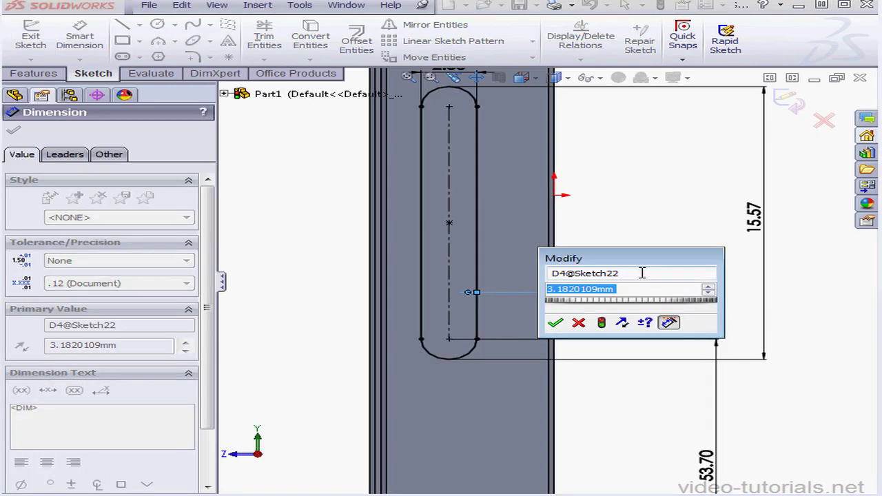
pyautogui.write('2.4')
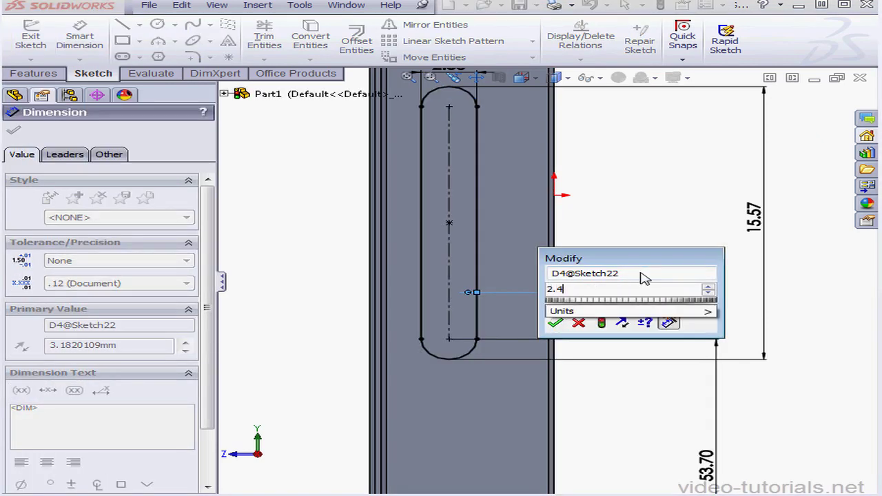
pyautogui.write('1')
pyautogui.click(555, 322)
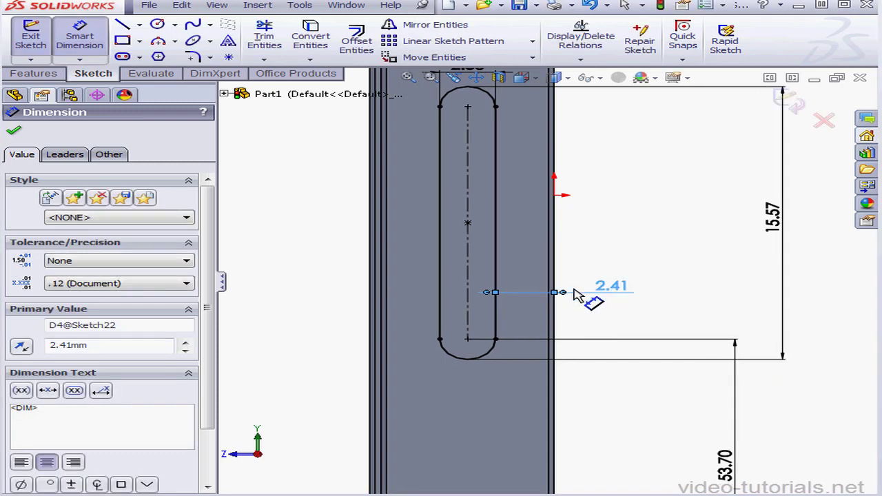
# Offset the slot outline inward by 0.15 mm to form a thin ring.
pyautogui.click(357, 40)
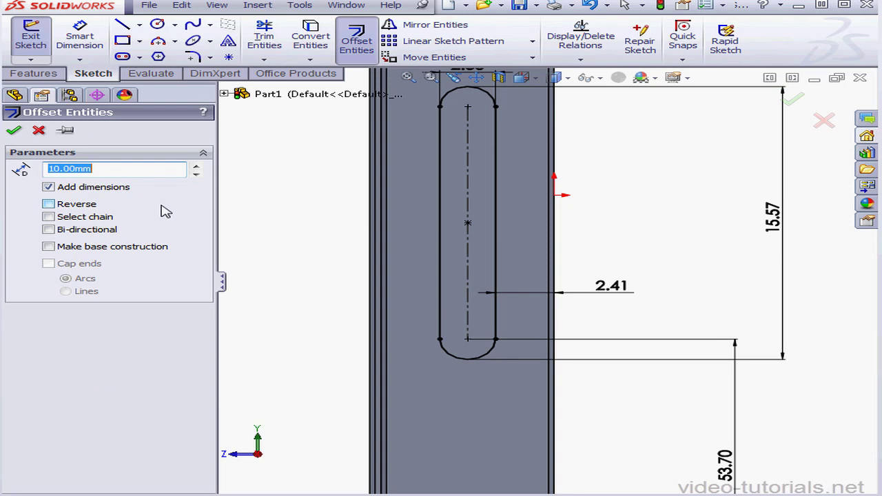
pyautogui.write('.15')
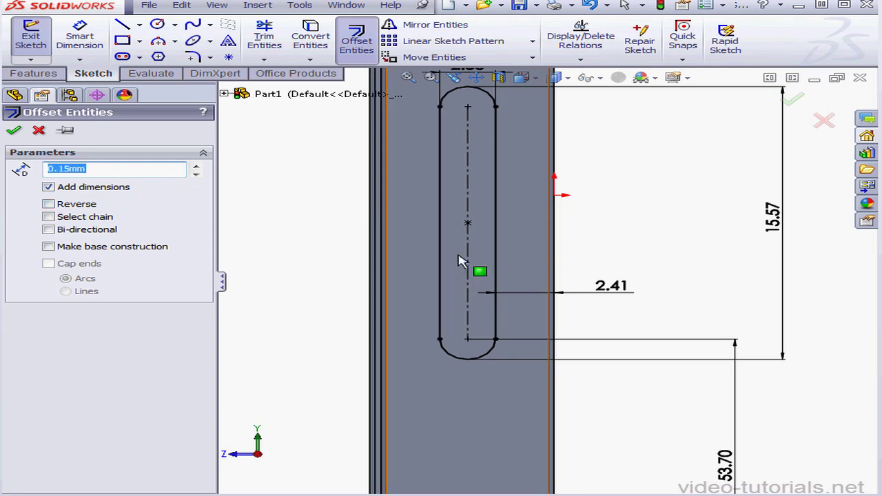
pyautogui.click(497, 268)
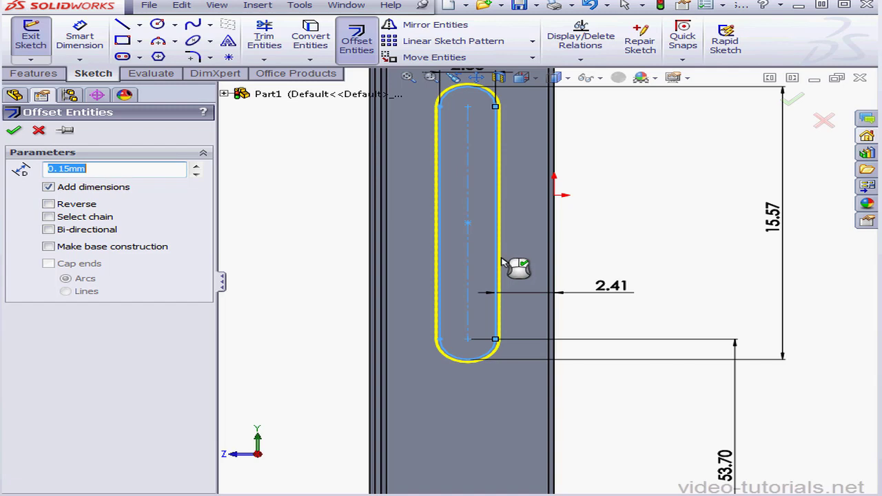
pyautogui.click(48, 205)
pyautogui.click(13, 131)
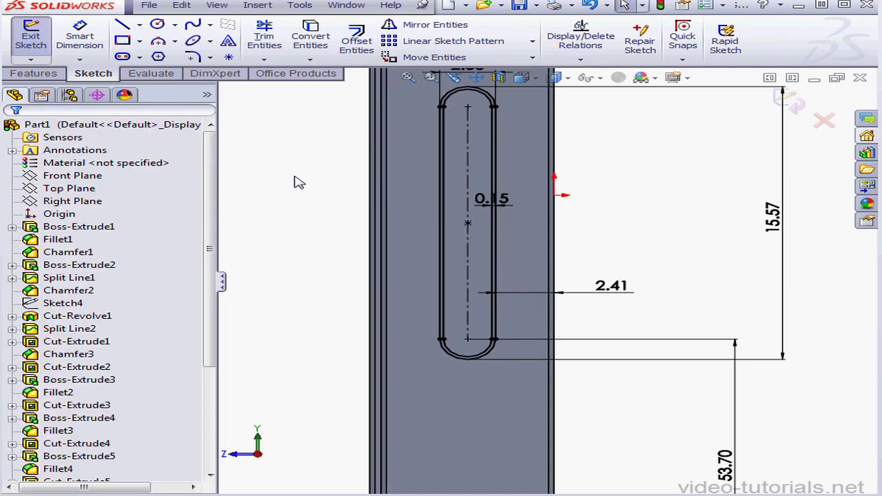
# Sketch a circle centred on the slot's lower arc centre, set its diameter to 1.2 mm, and finish the sketch.
pyautogui.click(157, 24)
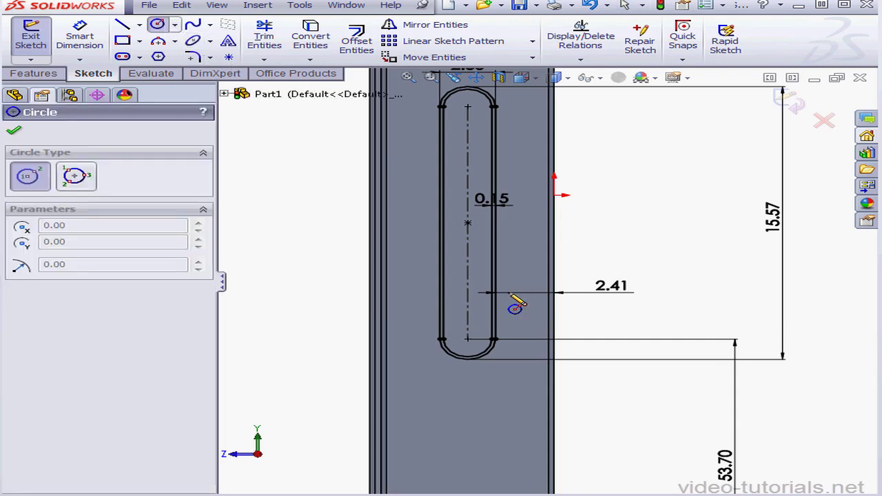
pyautogui.click(467, 339)
pyautogui.click(480, 344)
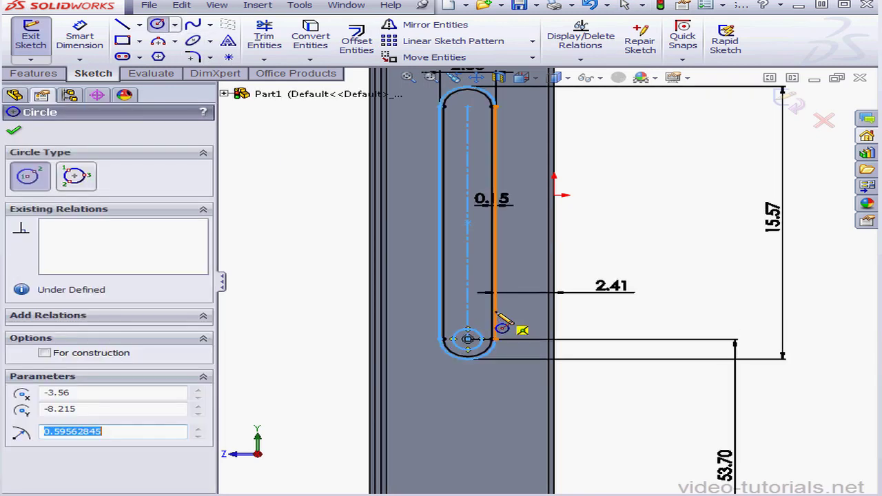
pyautogui.click(79, 38)
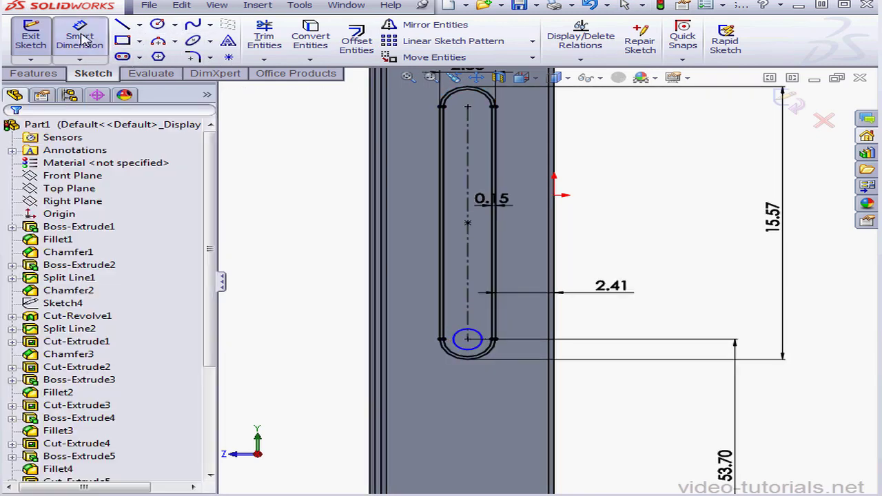
pyautogui.click(484, 334)
pyautogui.click(529, 328)
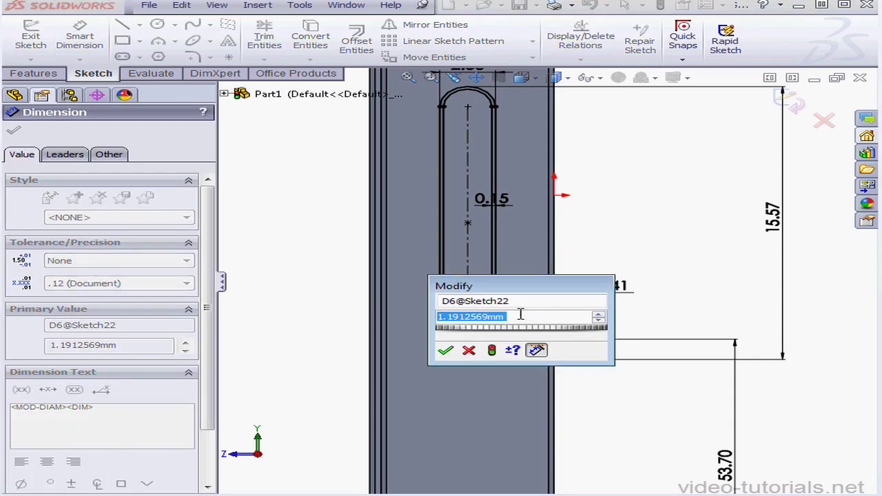
pyautogui.moveTo(517, 317); pyautogui.dragTo(485, 316)
pyautogui.write('2')
pyautogui.click(446, 350)
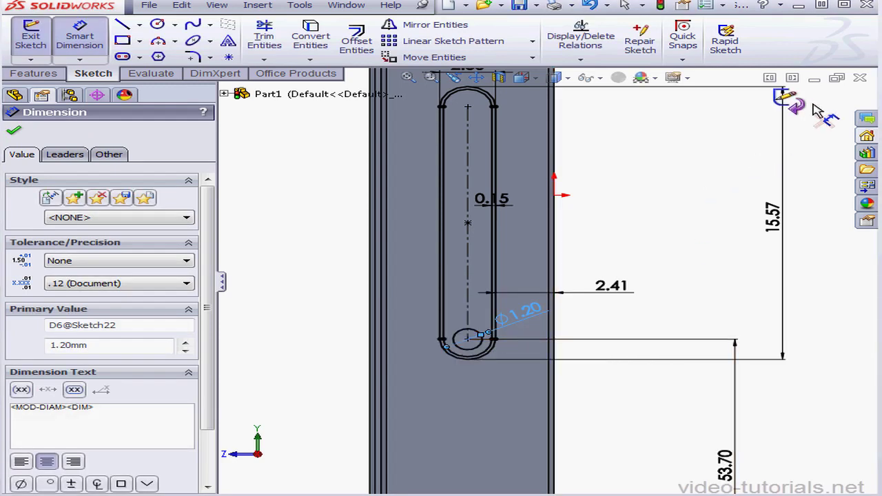
pyautogui.click(791, 102)
# Cut-extrude only the small circle and the thin ring between the two slot outlines, blind to a depth of 0.5 mm.
pyautogui.scroll(-5, 483, 362)
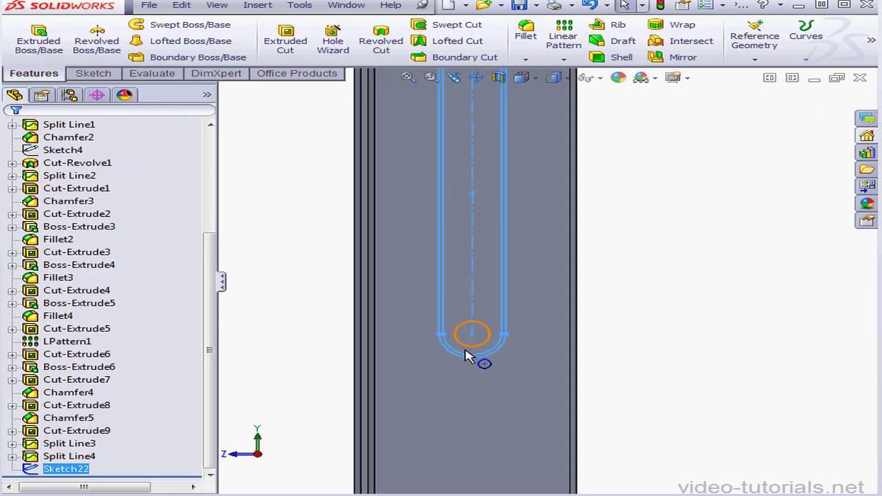
pyautogui.scroll(-2, 517, 329)
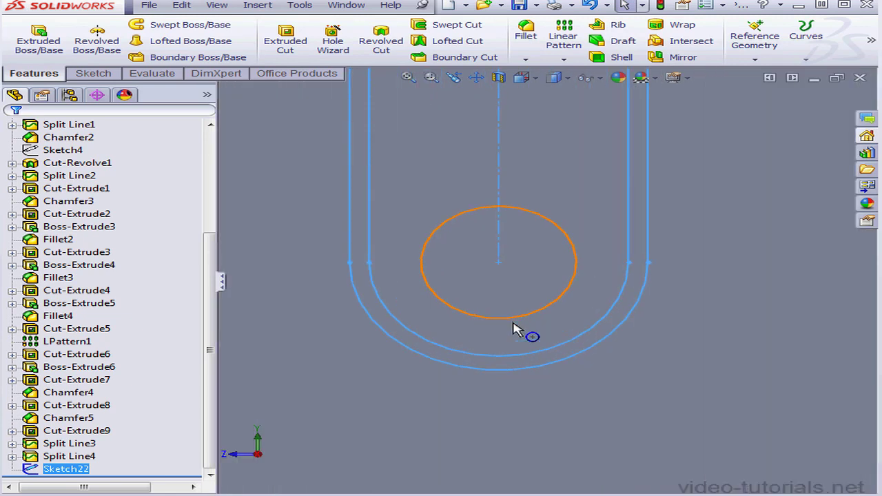
pyautogui.click(285, 42)
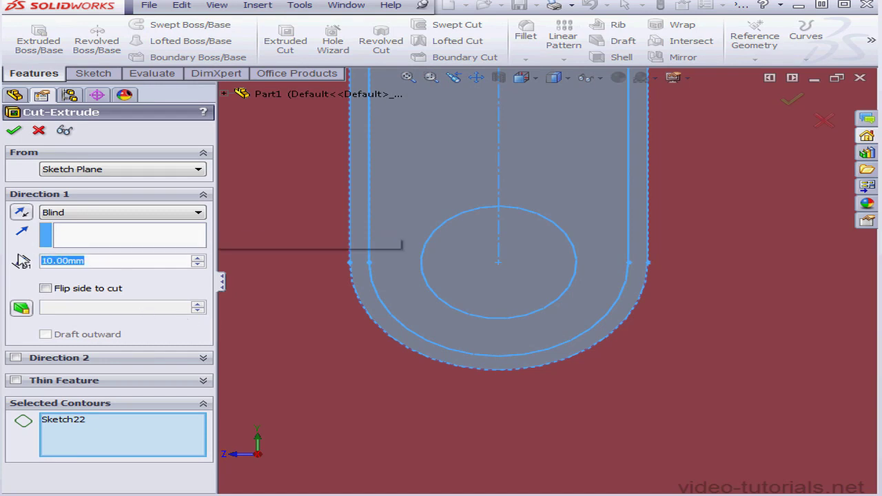
pyautogui.write('.5')
pyautogui.press('Return')
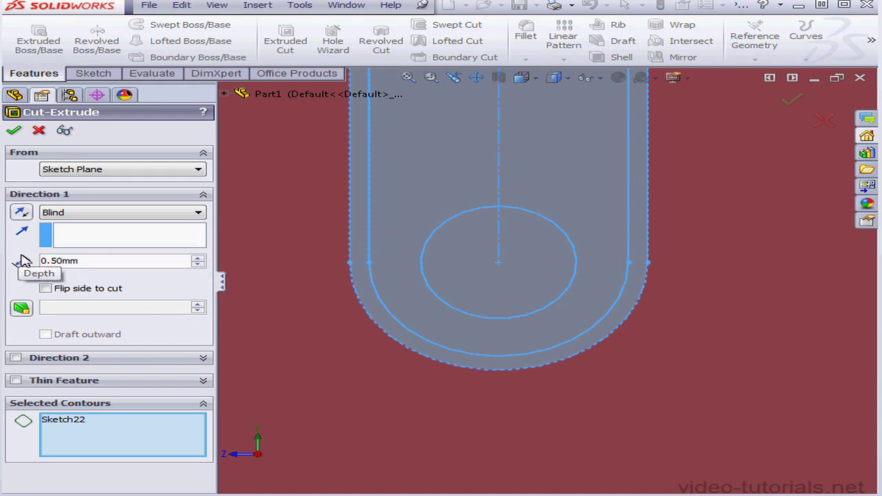
pyautogui.rightClick(124, 422)
pyautogui.click(177, 439)
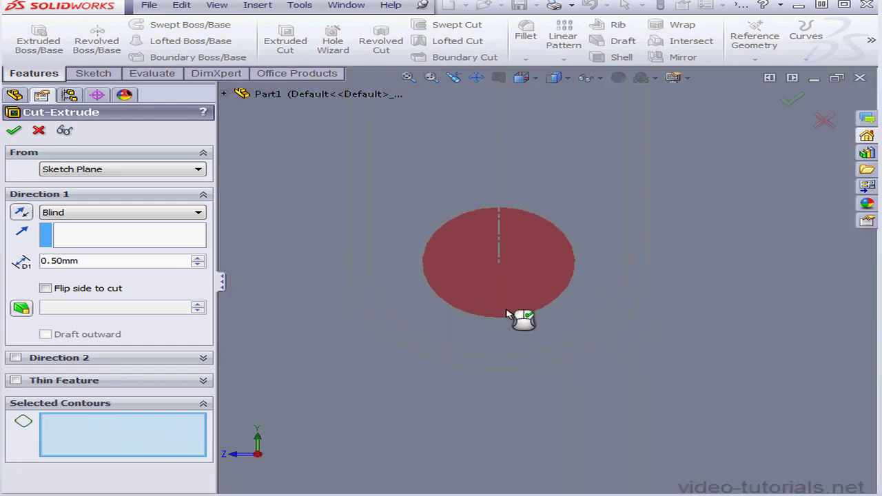
pyautogui.click(522, 307)
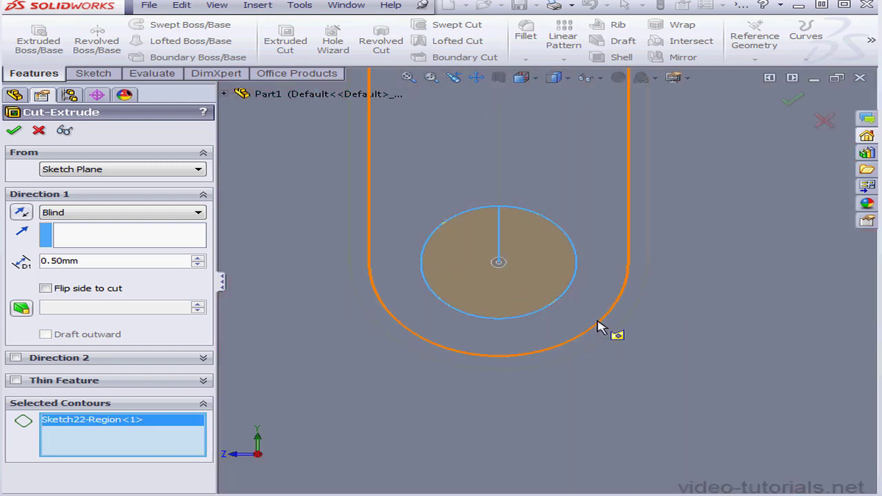
pyautogui.click(602, 334)
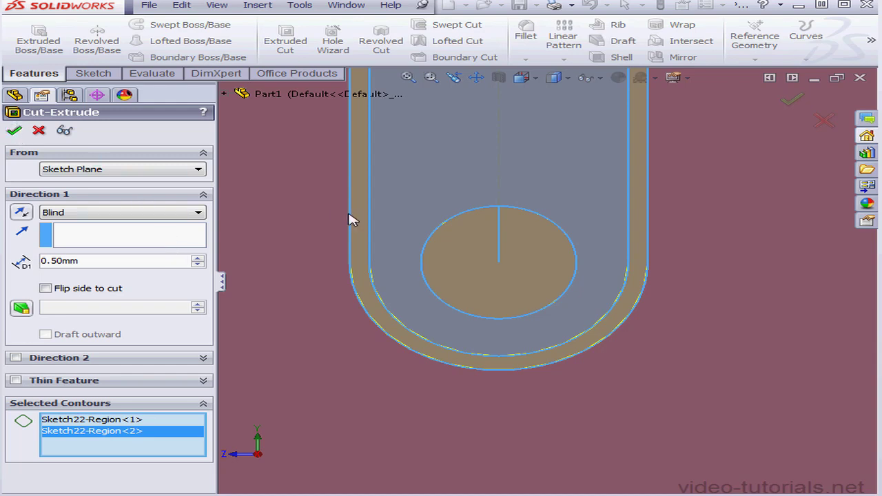
pyautogui.press('Return')
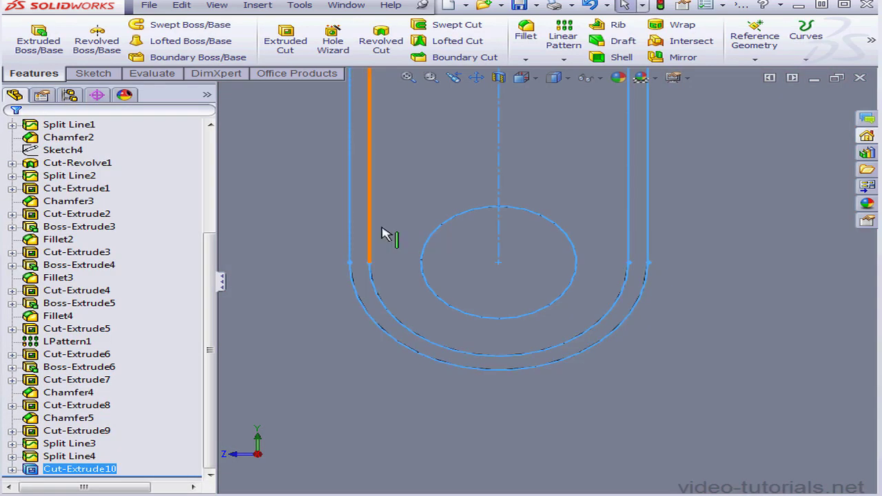
pyautogui.click(409, 78)
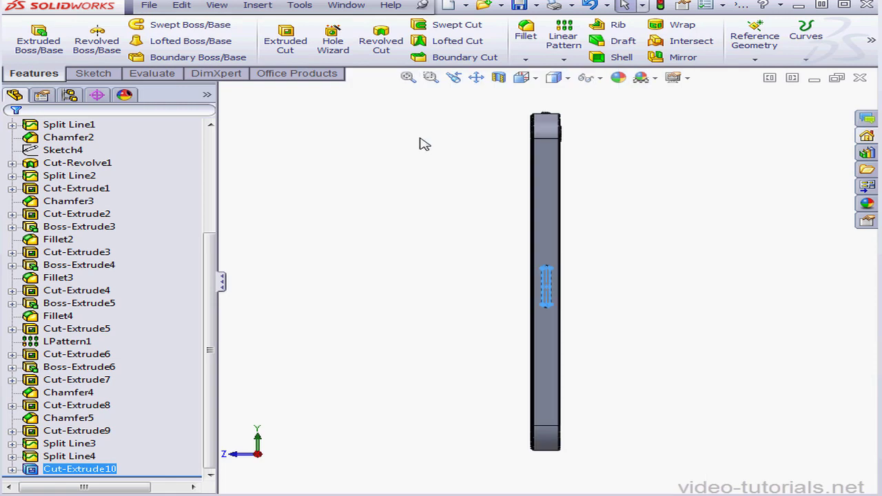
pyautogui.click(397, 240)
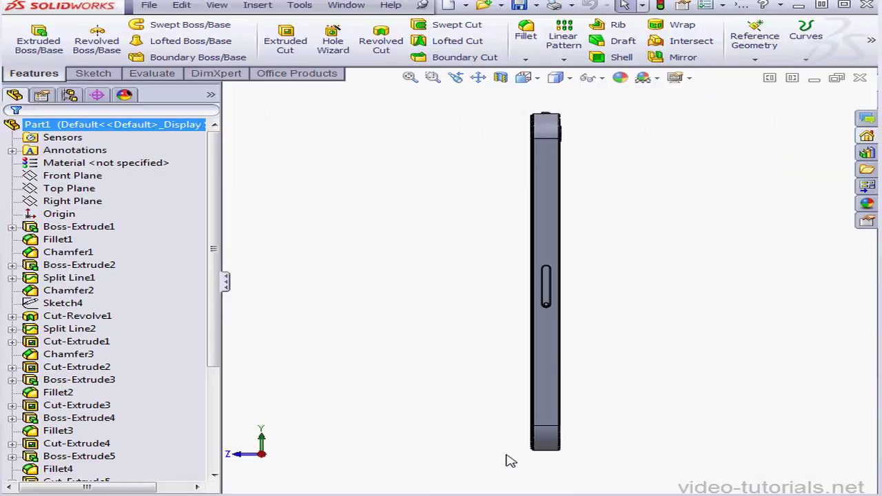
# Start a sketch on the phone's bottom face and draw a circle about 3.48 mm in diameter near the button-side rounded corner.
pyautogui.moveTo(550, 449); pyautogui.dragTo(557, 366, button='middle')
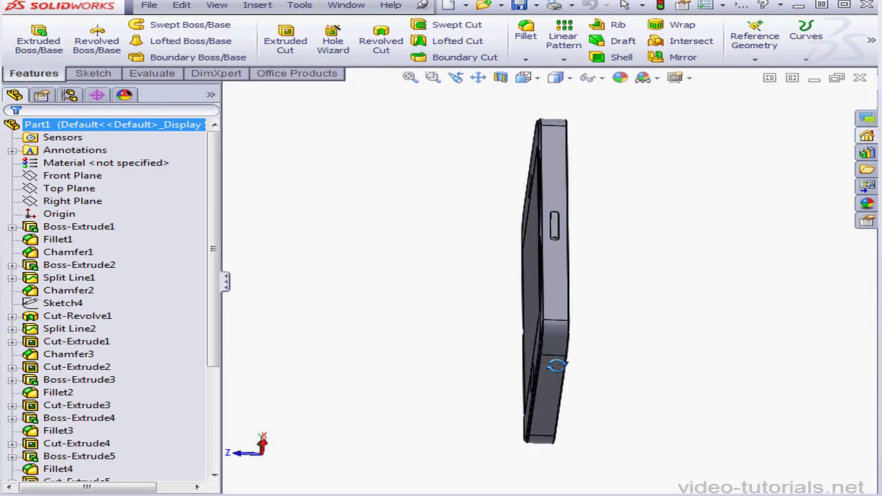
pyautogui.rightClick(560, 384)
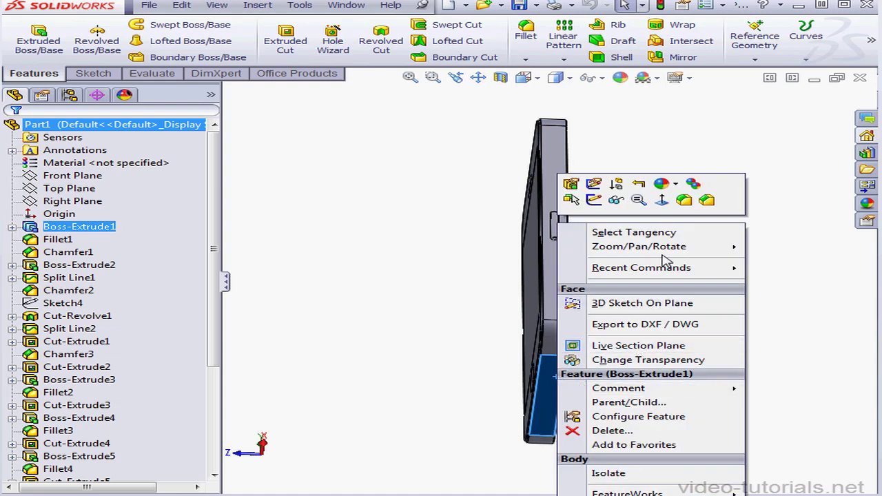
pyautogui.click(594, 200)
pyautogui.click(525, 77)
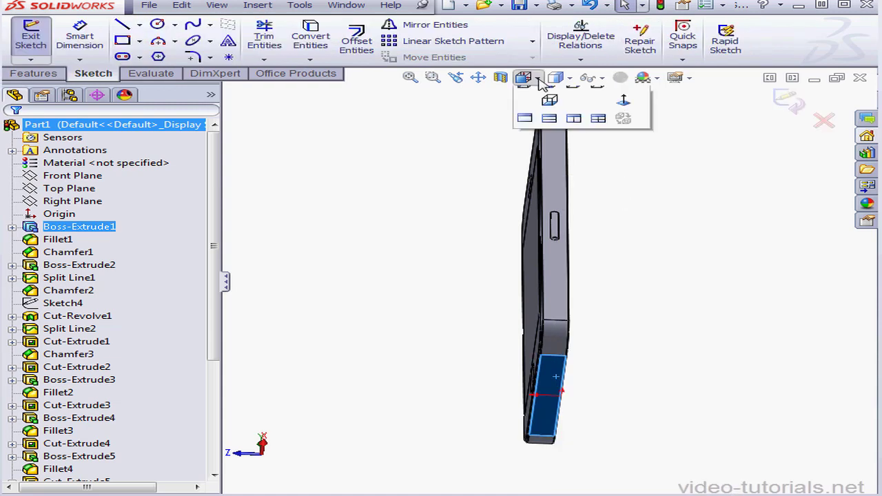
pyautogui.click(625, 153)
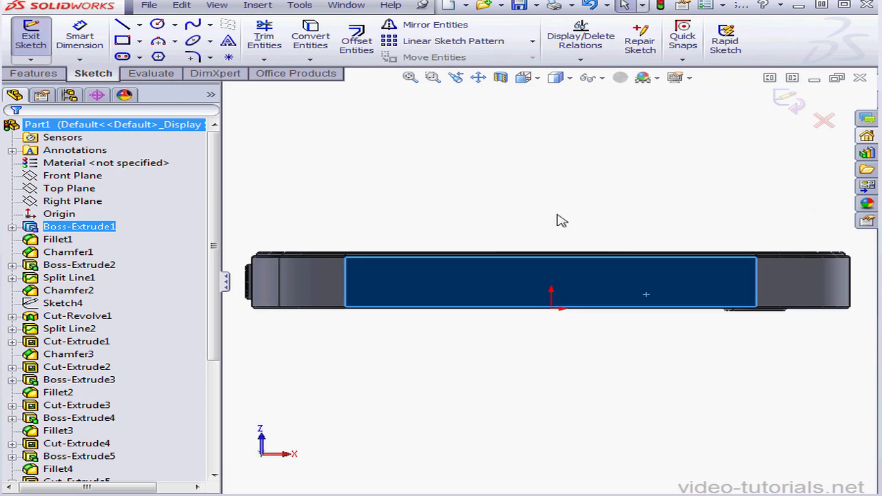
pyautogui.scroll(-5, 312, 283)
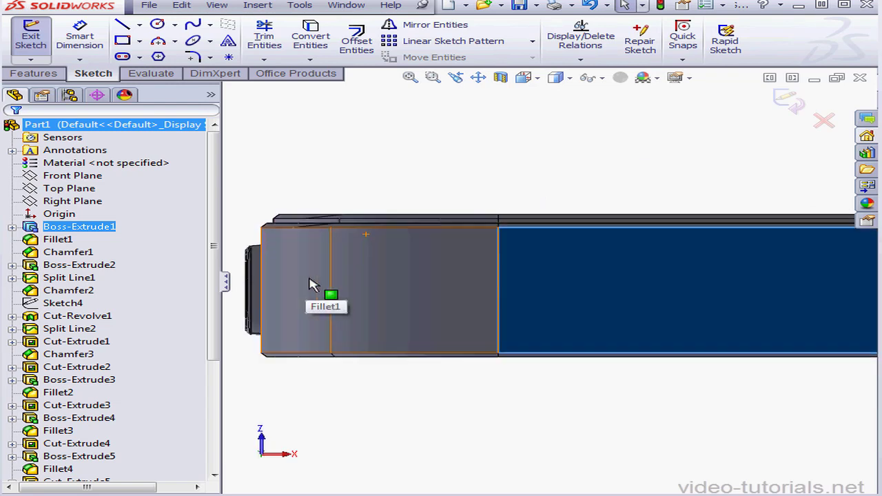
pyautogui.moveTo(220, 349); pyautogui.dragTo(170, 343)
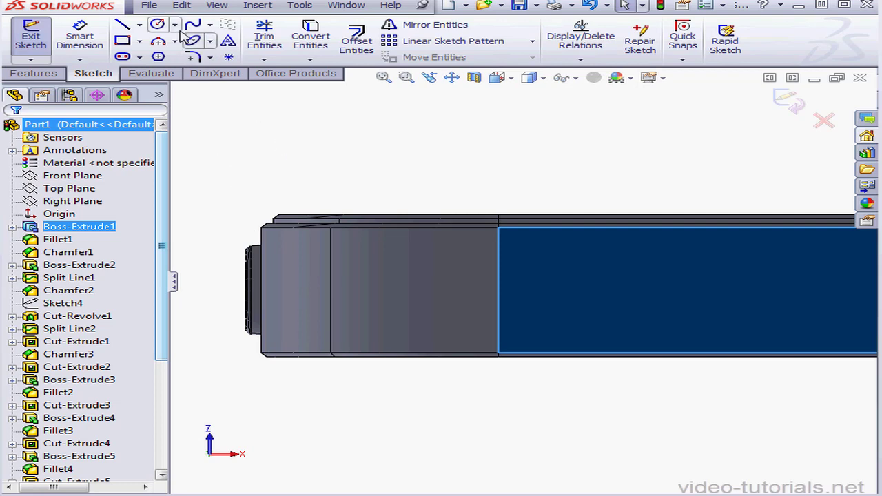
pyautogui.click(158, 25)
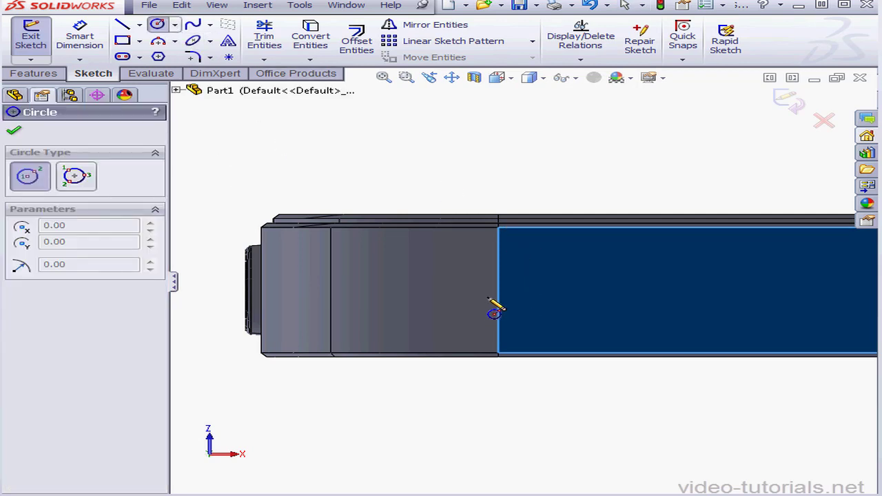
pyautogui.click(509, 295)
pyautogui.click(556, 295)
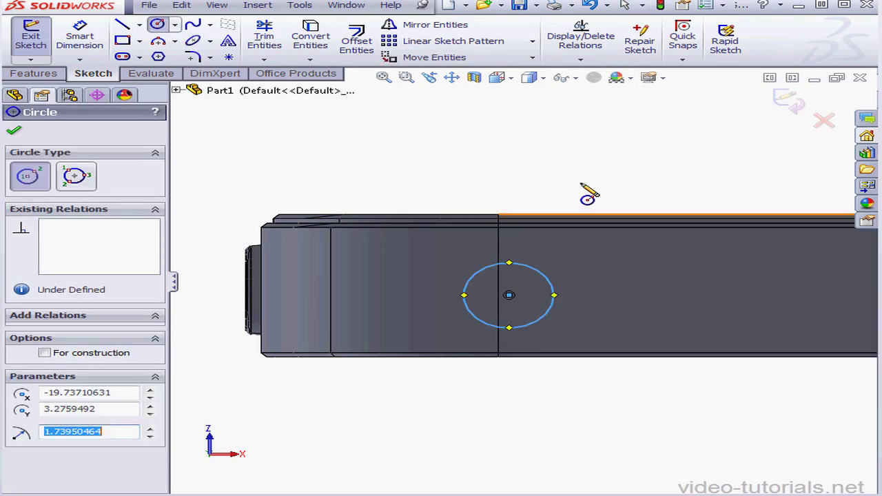
# Dimension the circle's diameter and set it to 3.5 mm.
pyautogui.click(79, 27)
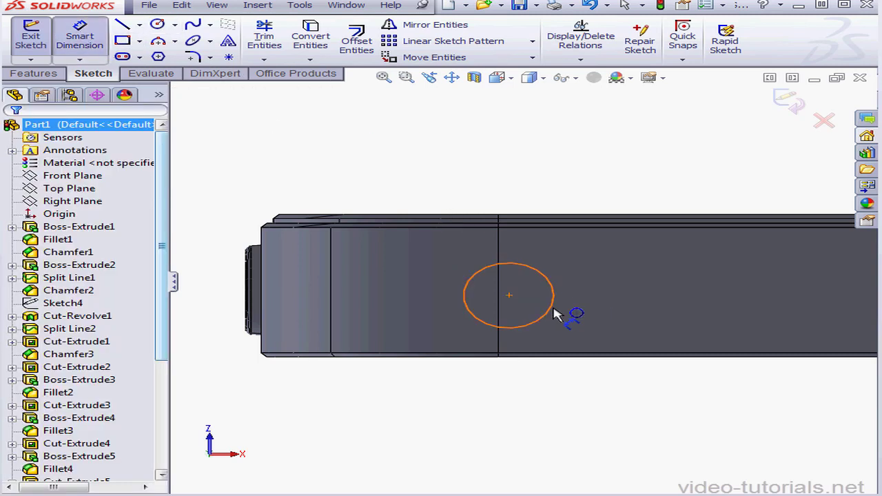
pyautogui.click(618, 303)
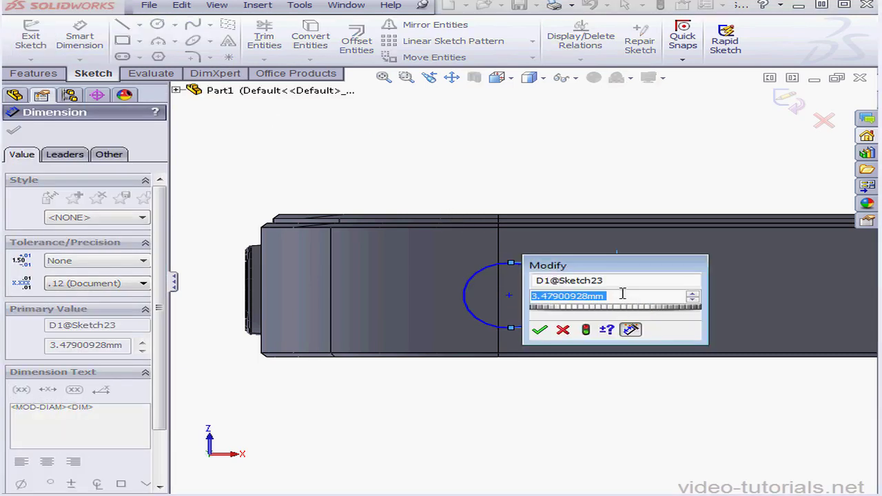
pyautogui.moveTo(622, 295); pyautogui.dragTo(610, 298)
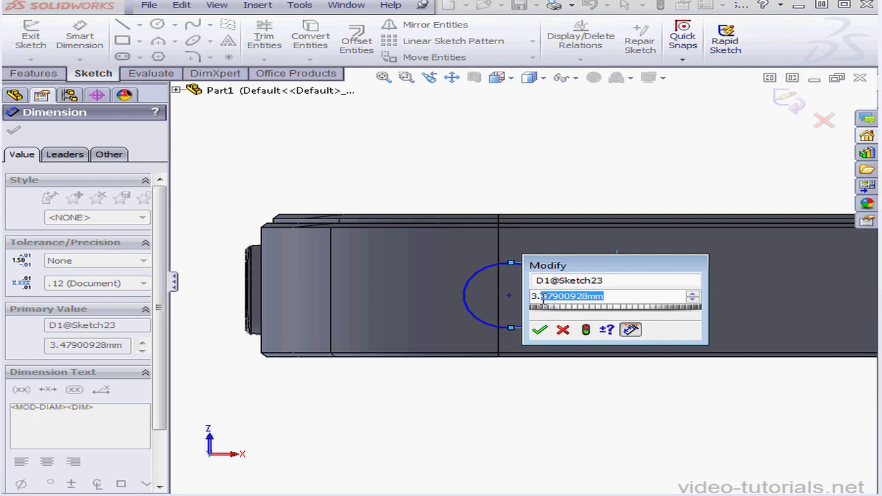
pyautogui.write('5')
pyautogui.moveTo(565, 339)
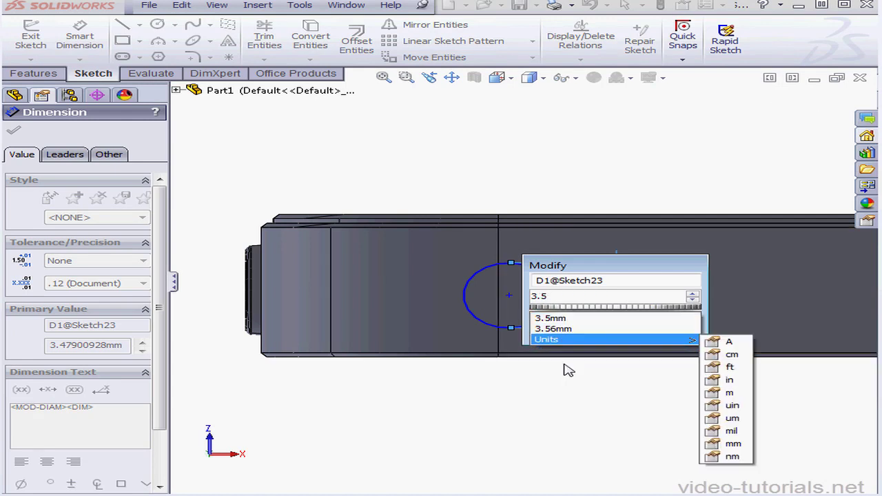
pyautogui.click(536, 329)
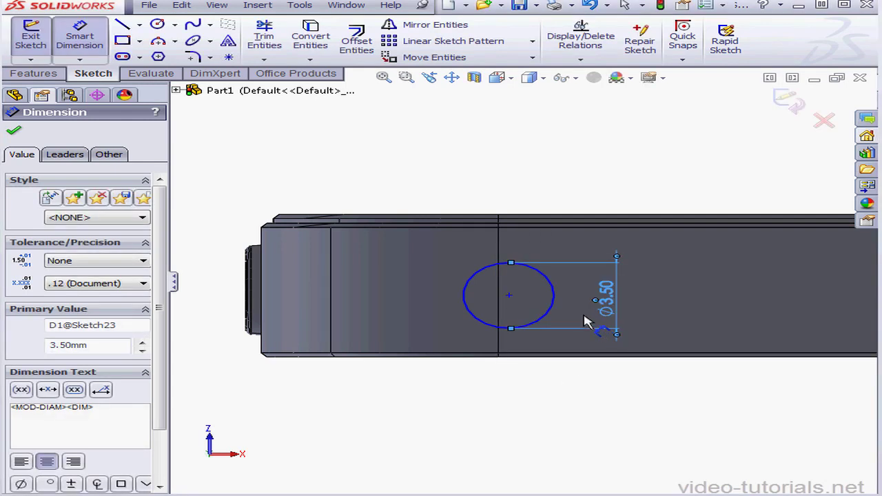
# Dimension the circle's centre horizontally from the body's outer edge on the button side and set the distance to 10.46 mm.
pyautogui.click(263, 348)
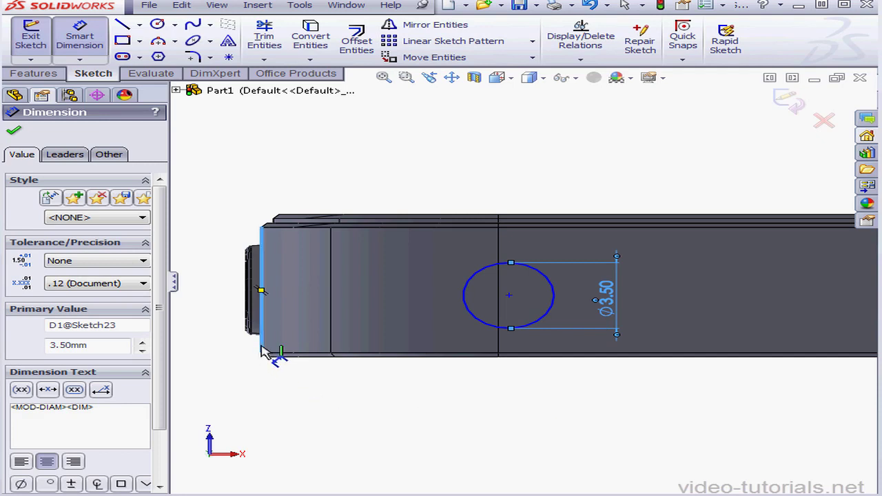
pyautogui.click(510, 298)
pyautogui.click(461, 397)
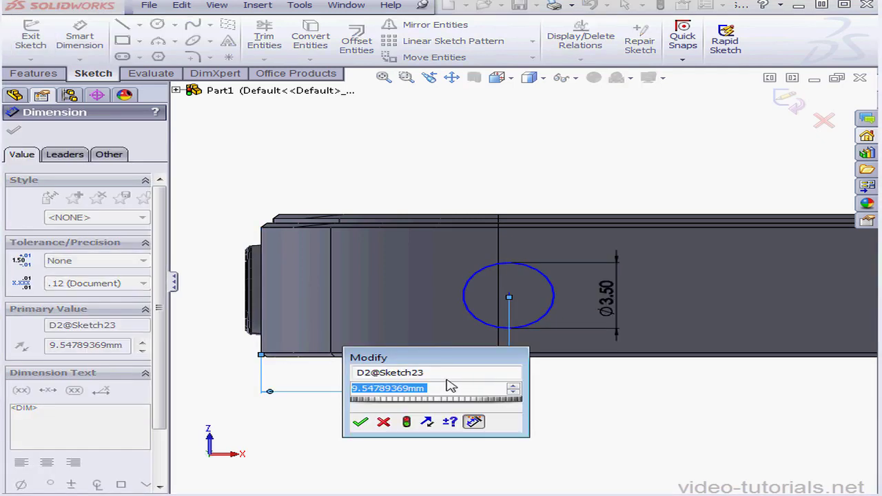
pyautogui.write('10.')
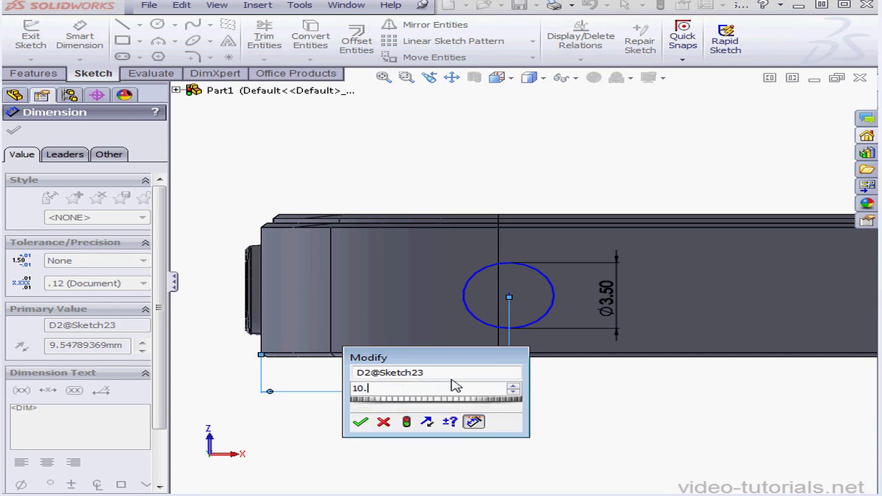
pyautogui.write('46')
pyautogui.moveTo(355, 411)
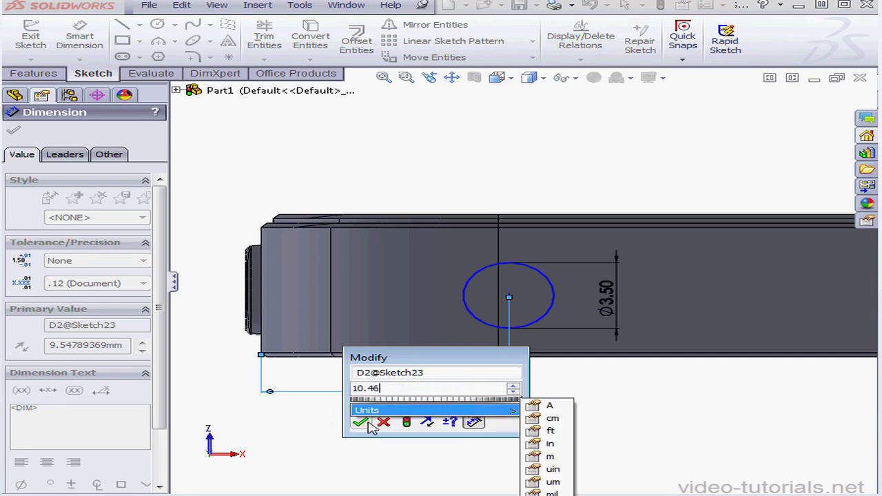
pyautogui.click(359, 422)
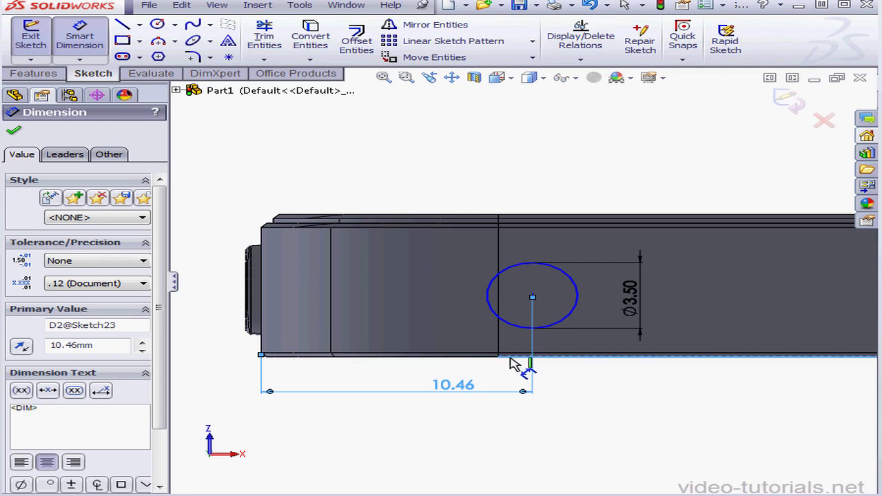
# Dimension the circle's centre from the bottom face's lower long edge, set the distance to 3.56 mm, and finish the sketch.
pyautogui.click(535, 300)
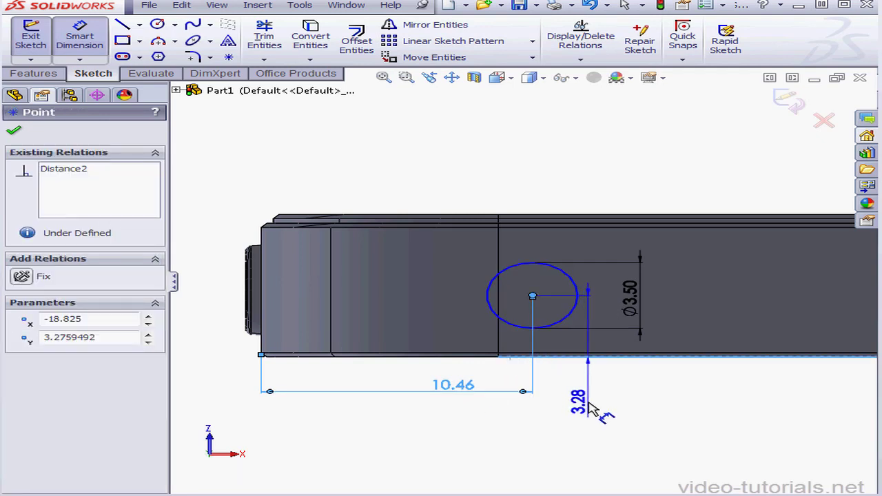
pyautogui.click(572, 389)
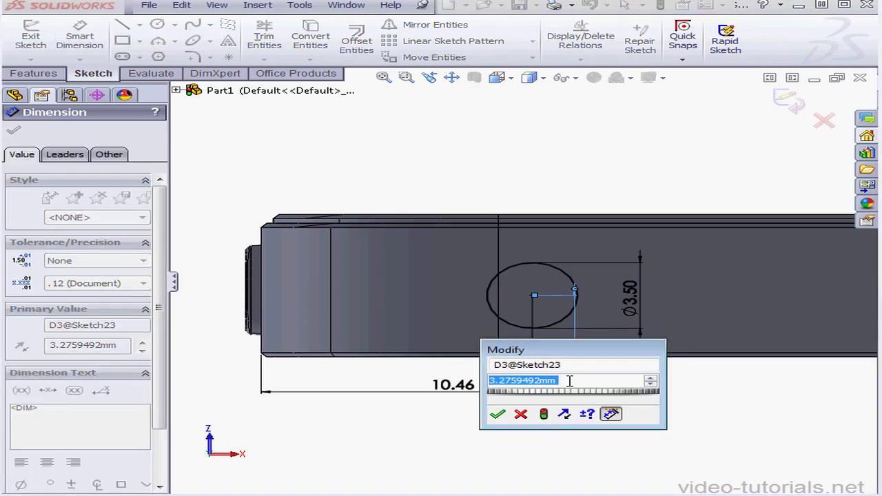
pyautogui.write('3.56')
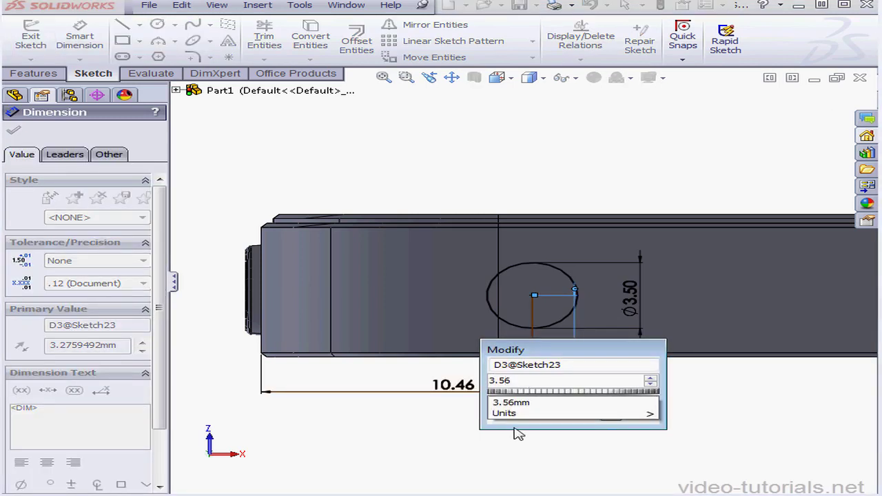
pyautogui.click(495, 415)
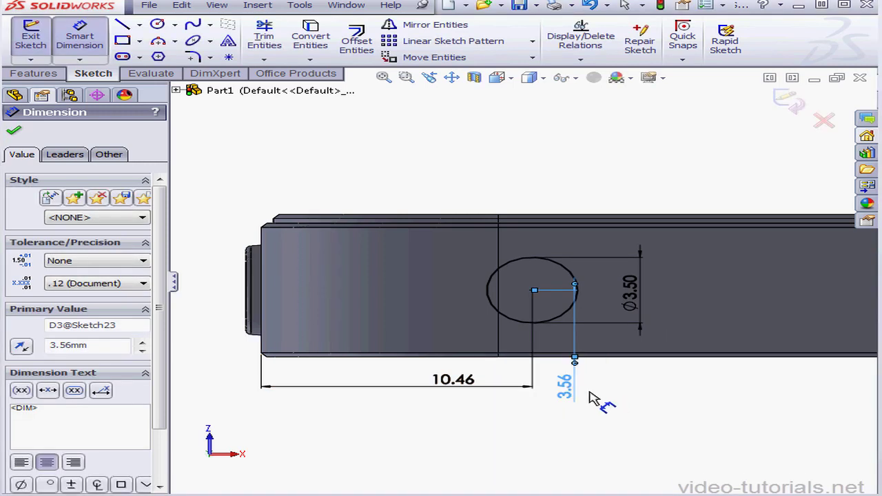
pyautogui.click(791, 104)
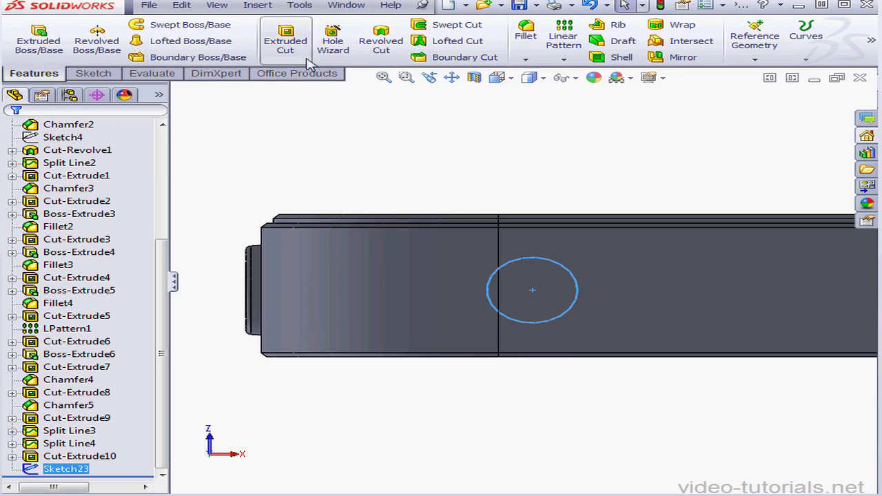
# Cut-extrude the 3.5 mm circle into the bottom face, blind to a depth of 10 mm.
pyautogui.click(291, 43)
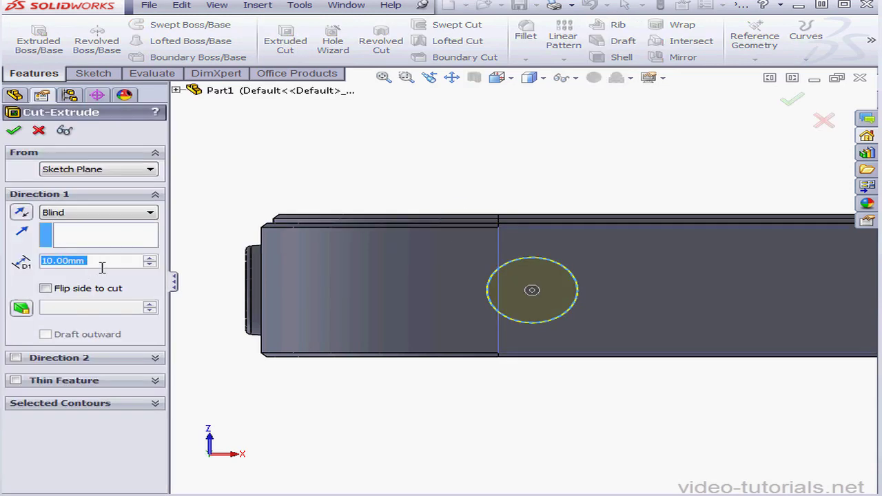
pyautogui.click(12, 130)
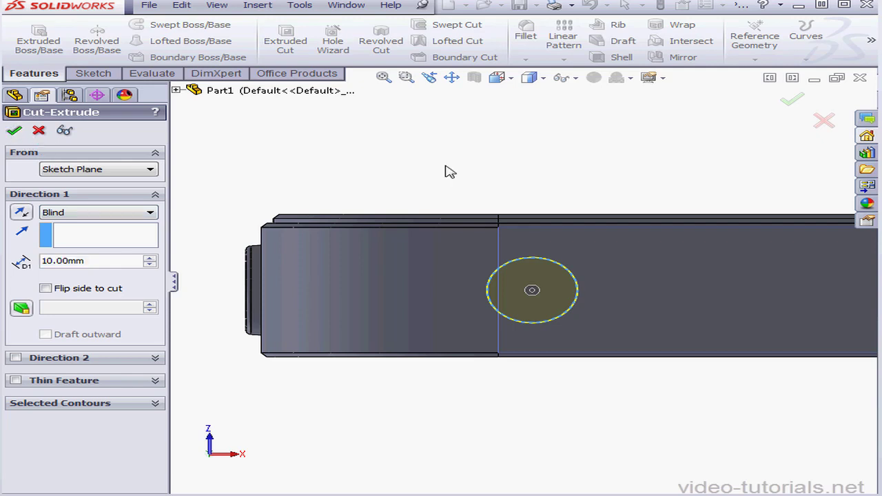
pyautogui.click(579, 196)
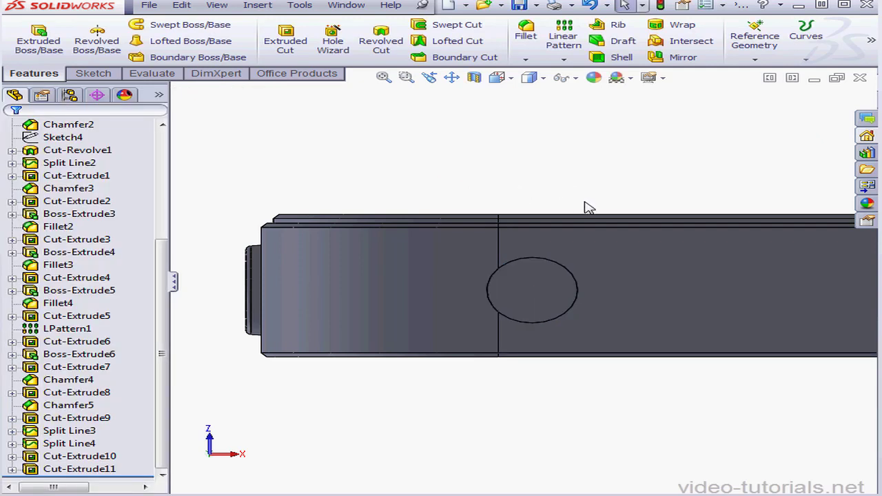
# Chamfer the outer edge of the round hole in the bottom face by 0.15 mm at 45 degrees.
pyautogui.click(525, 60)
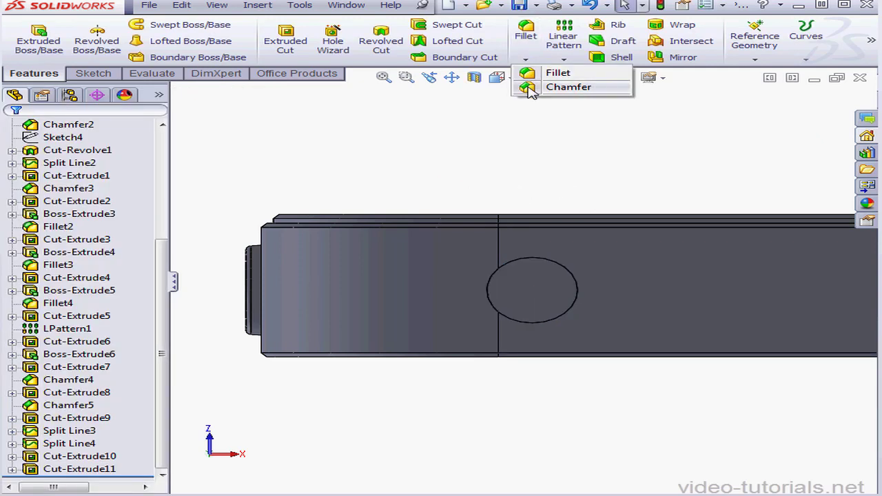
pyautogui.click(536, 87)
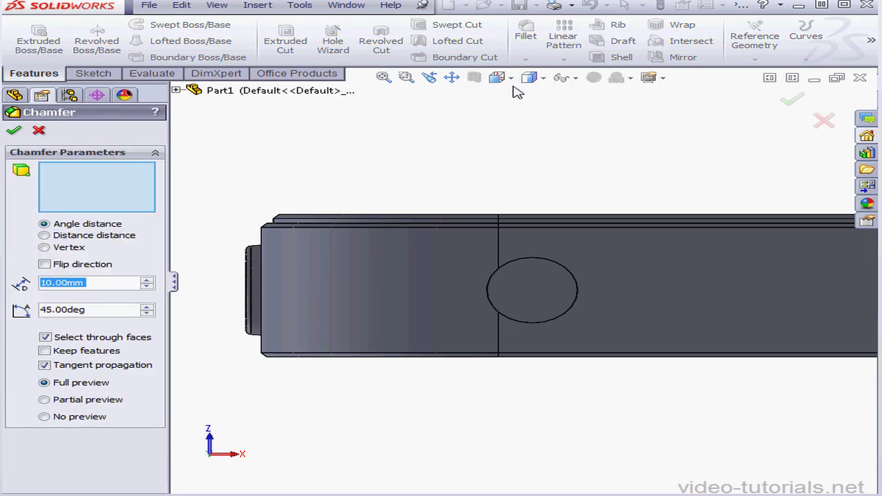
pyautogui.click(578, 291)
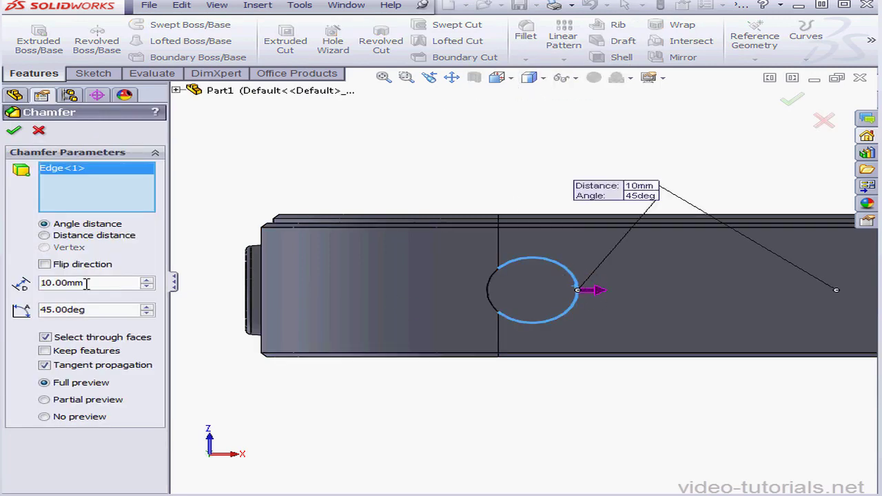
pyautogui.write('.15')
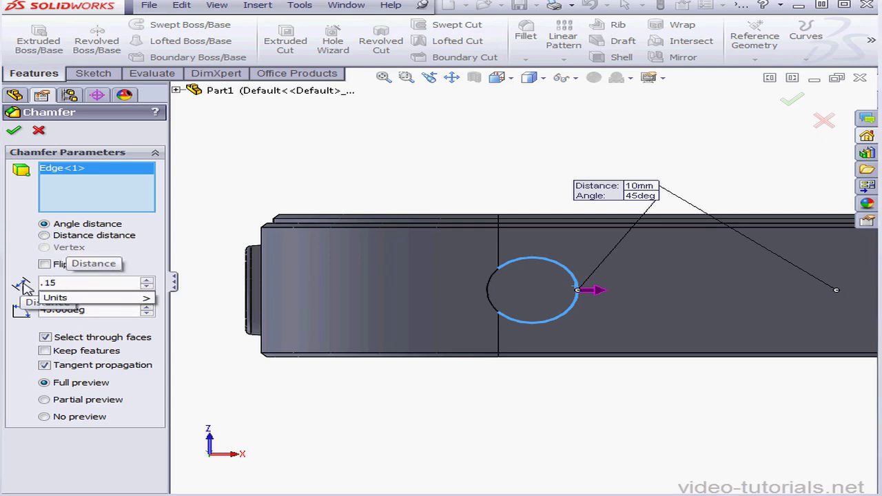
pyautogui.press('Return')
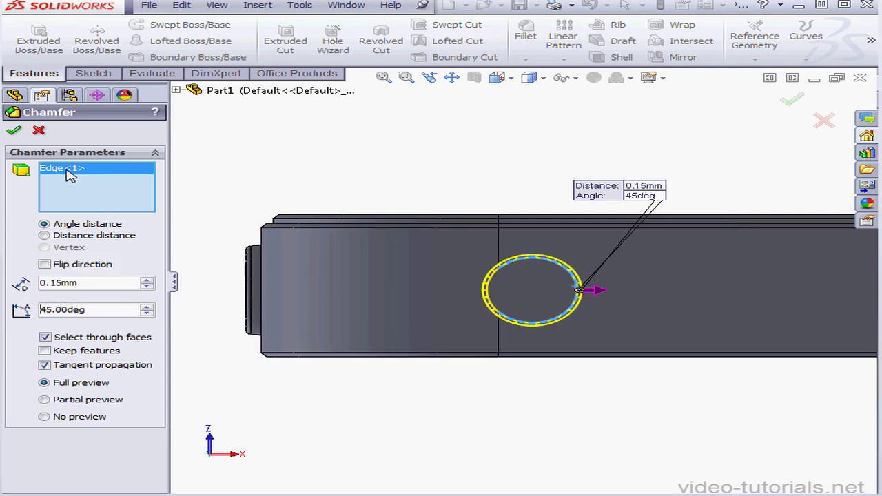
pyautogui.click(16, 132)
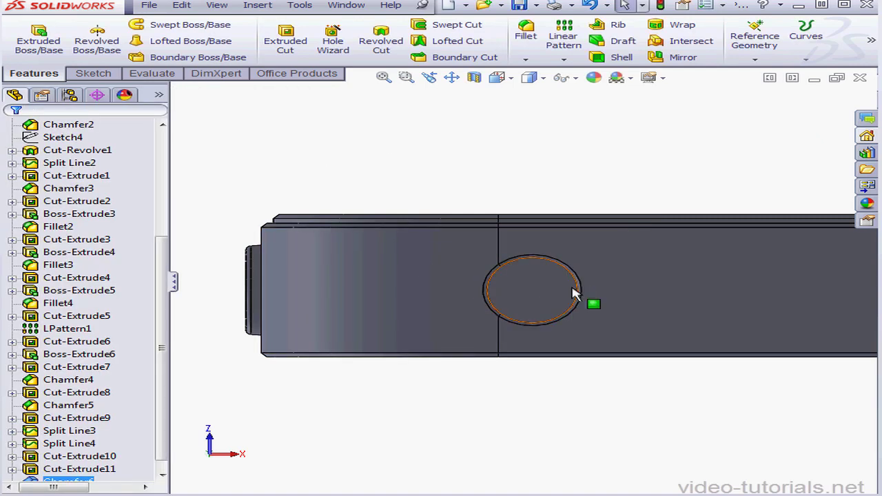
# Sketch on the bottom face an outward 0.2 mm offset of the round hole's two outer chamfer edges, and finish the sketch.
pyautogui.scroll(-5, 584, 303)
pyautogui.rightClick(612, 291)
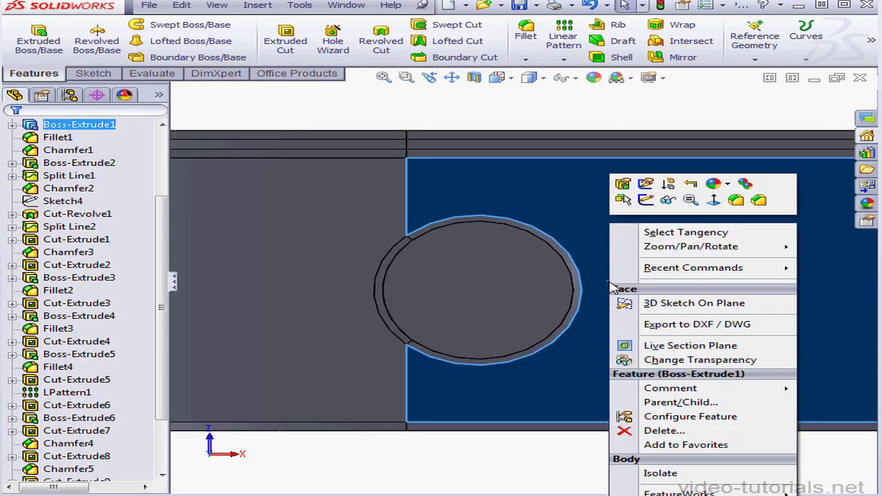
pyautogui.click(646, 199)
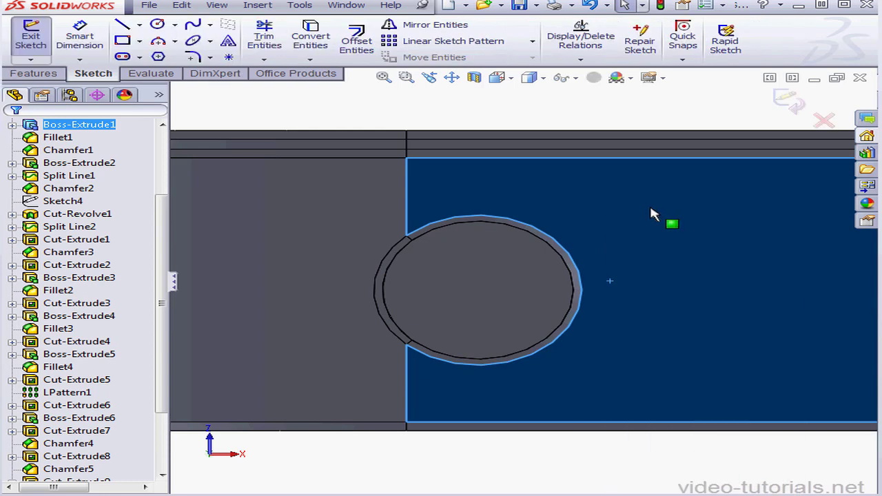
pyautogui.click(453, 115)
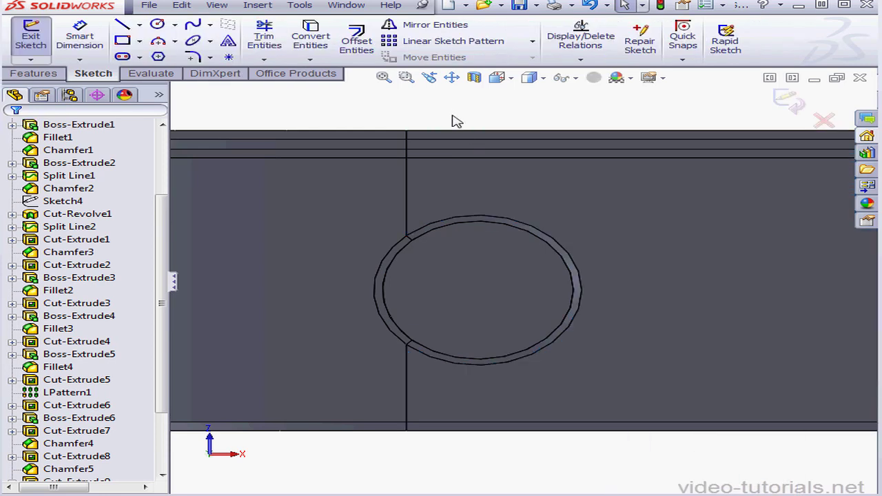
pyautogui.click(357, 40)
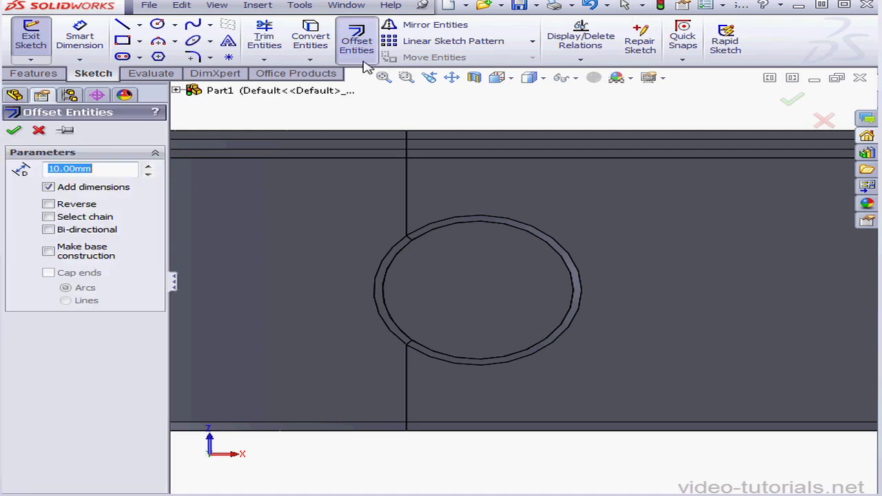
pyautogui.click(548, 233)
pyautogui.click(397, 250)
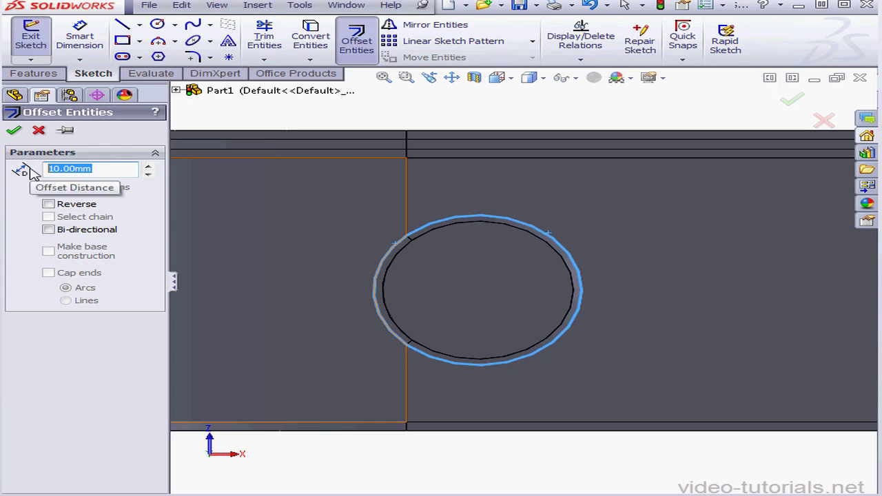
pyautogui.write('.')
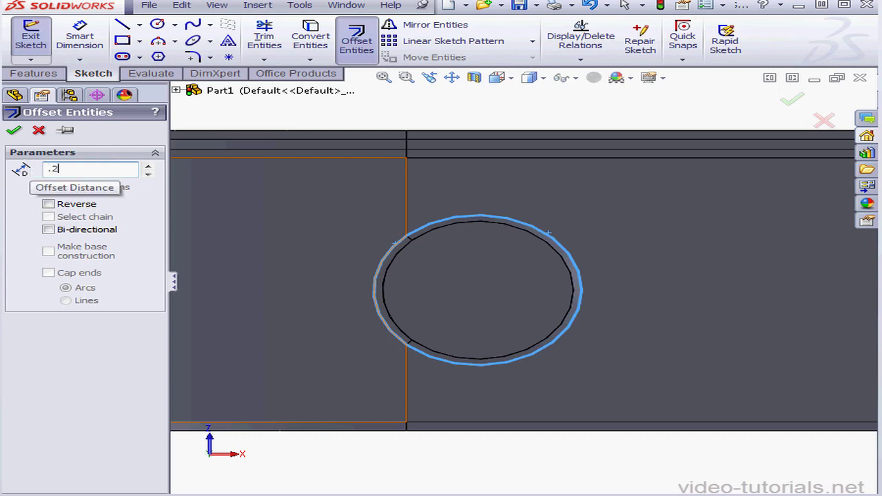
pyautogui.write('2')
pyautogui.press('Return')
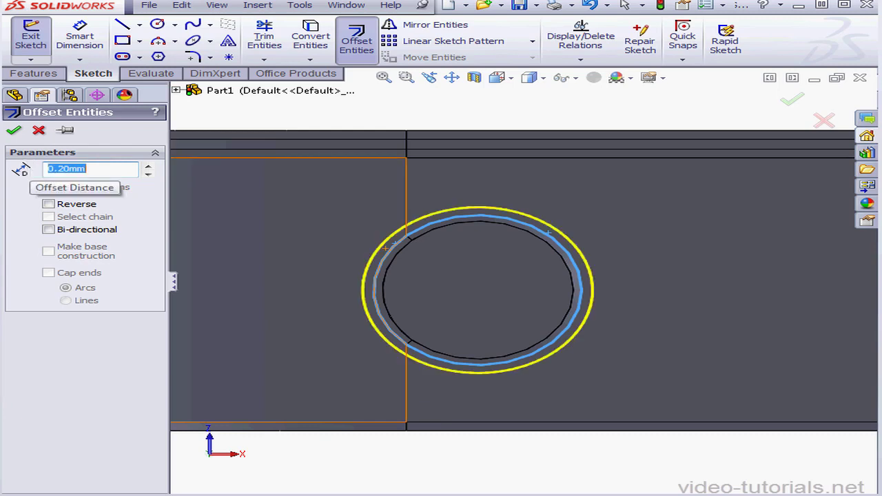
pyautogui.click(14, 131)
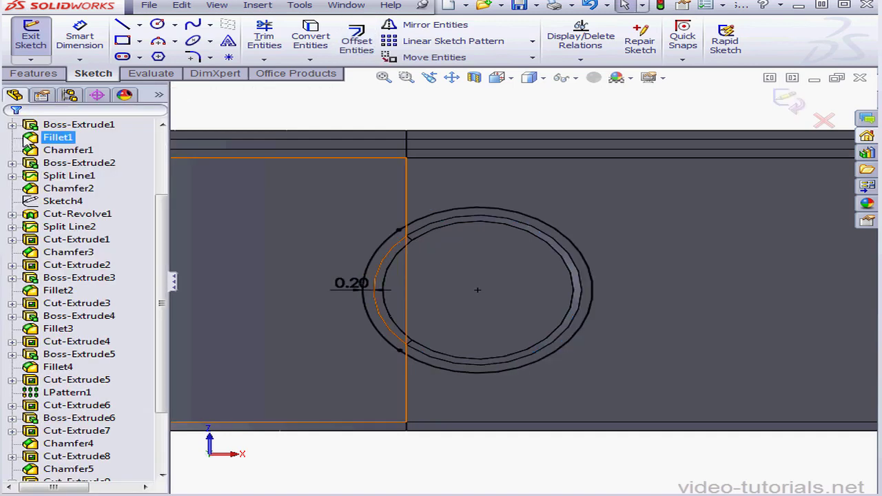
pyautogui.click(792, 108)
# Project the offset circle as a split line onto the flat bottom face and the adjoining corner face.
pyautogui.click(805, 40)
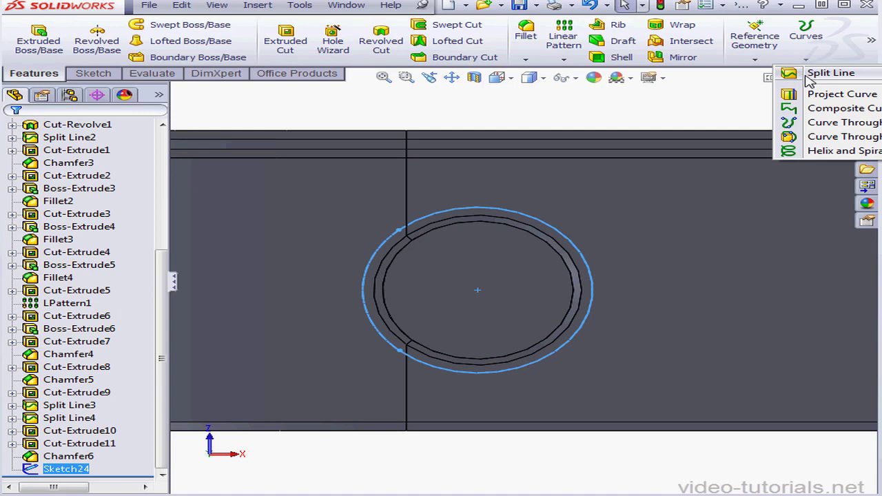
pyautogui.click(811, 77)
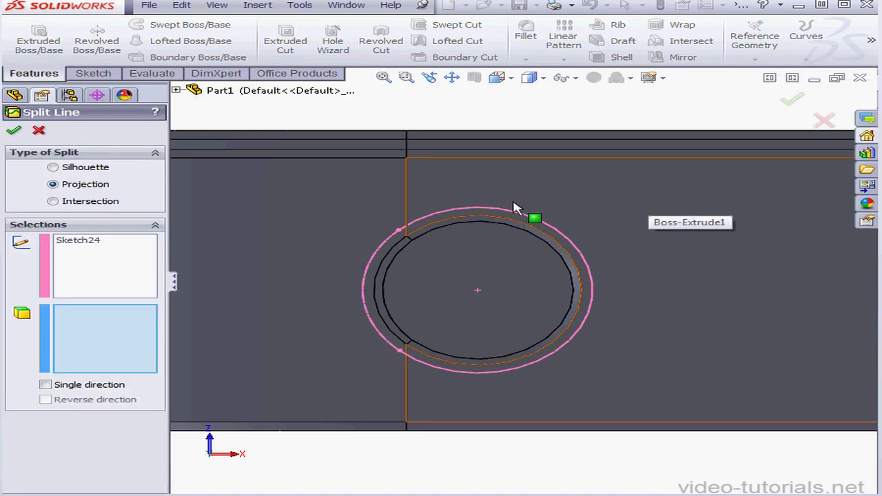
pyautogui.click(469, 393)
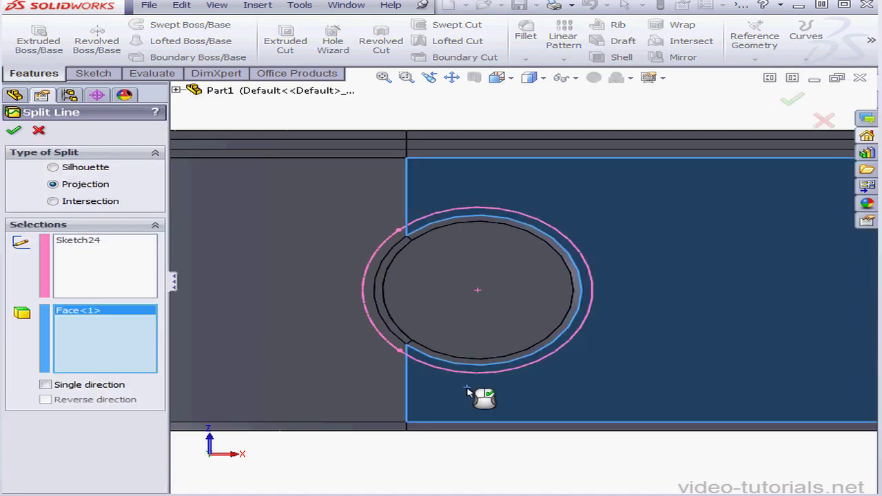
pyautogui.click(376, 365)
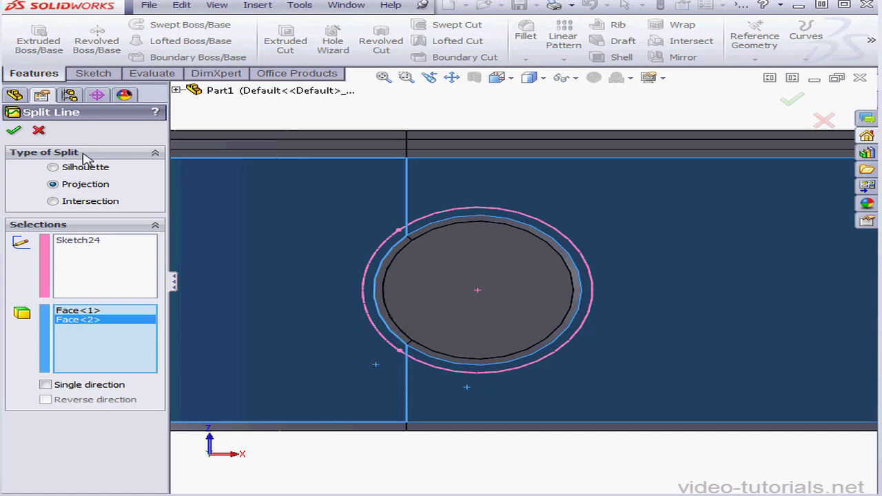
pyautogui.click(12, 131)
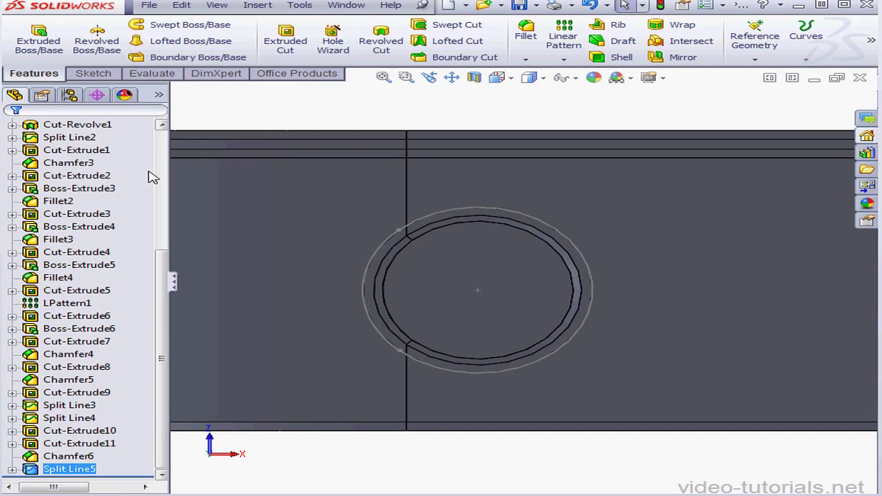
pyautogui.click(648, 124)
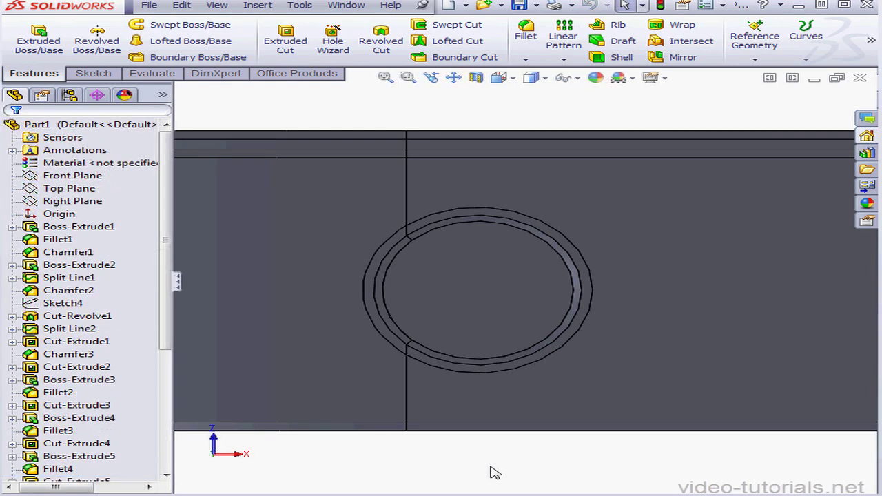
# Start a sketch on the flat bottom face and draw a horizontal centerline between the midpoints of the body's two side edges.
pyautogui.click(386, 78)
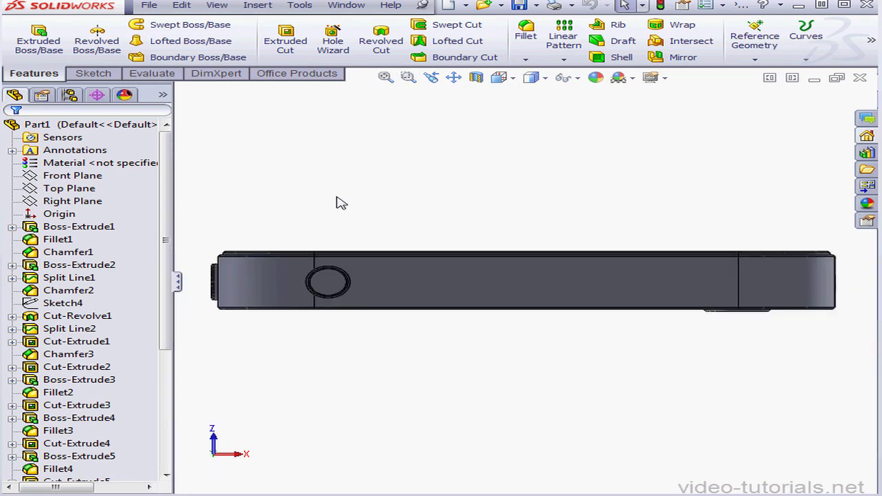
pyautogui.rightClick(467, 286)
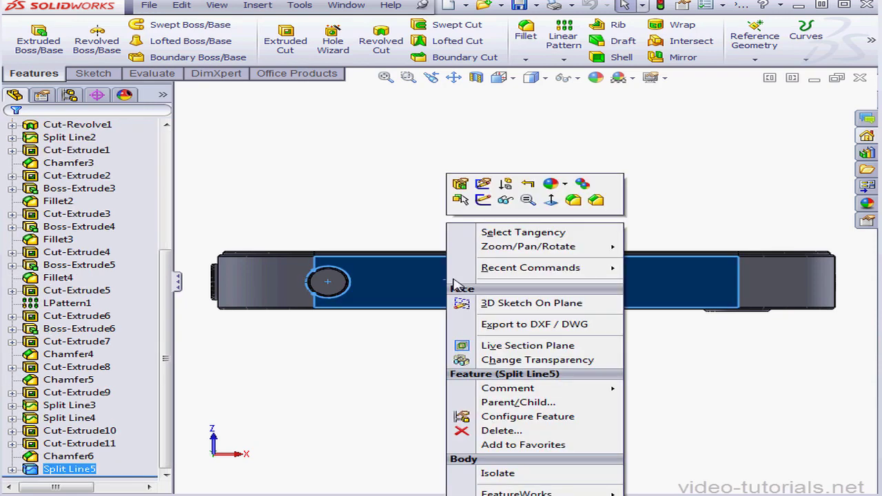
pyautogui.click(483, 199)
pyautogui.click(140, 26)
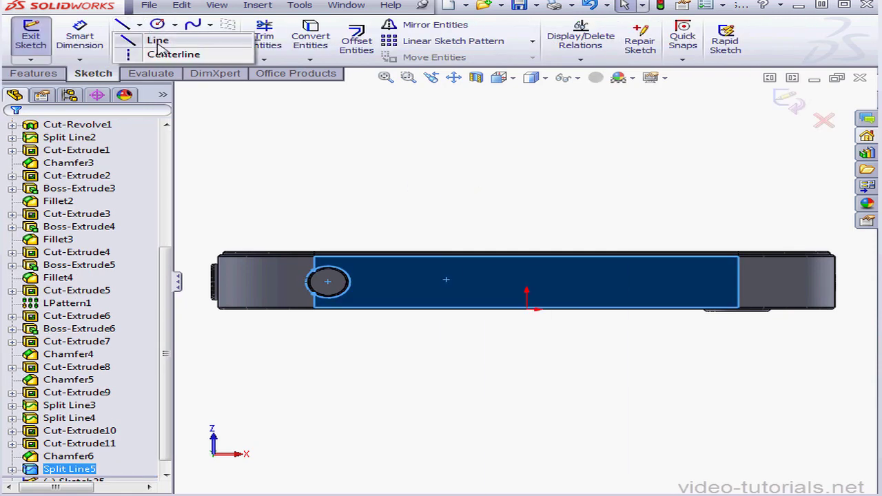
pyautogui.click(162, 53)
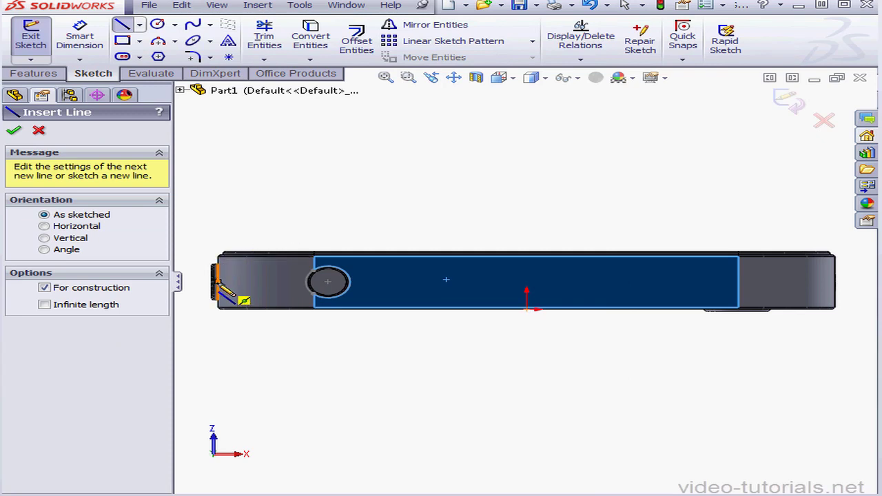
pyautogui.click(218, 282)
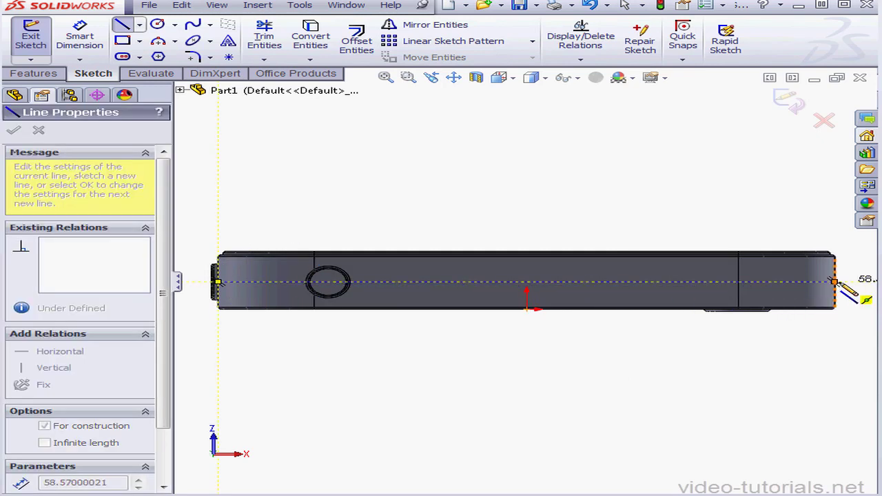
pyautogui.click(835, 282)
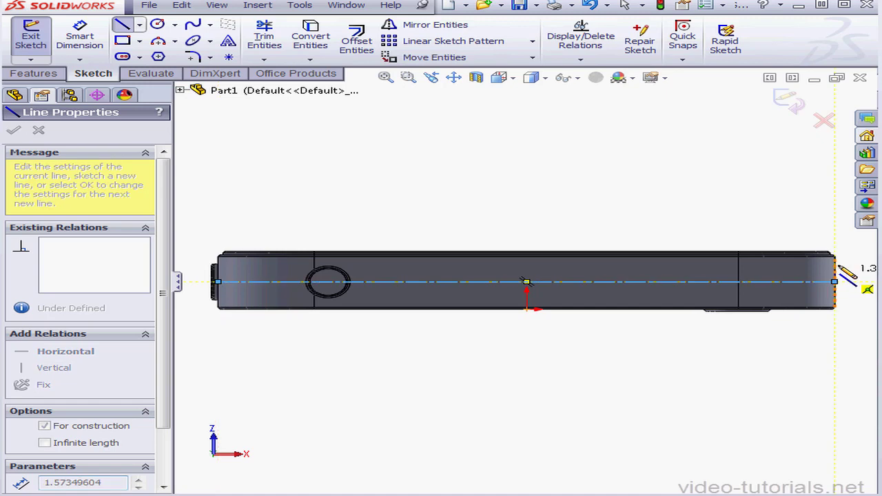
pyautogui.rightClick(641, 195)
pyautogui.click(697, 120)
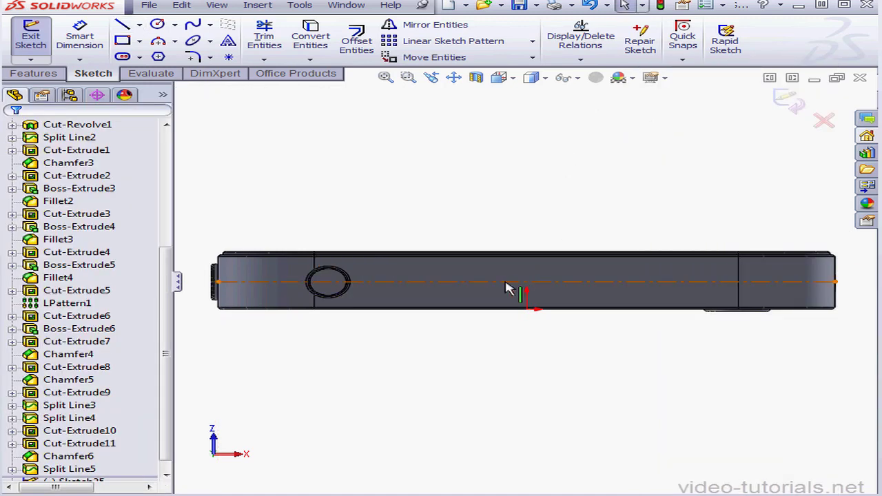
# Sketch a horizontal centerpoint straight slot at the centerline's midpoint, about 9.85 mm long and 2.24 mm wide, with dimensions added.
pyautogui.click(141, 58)
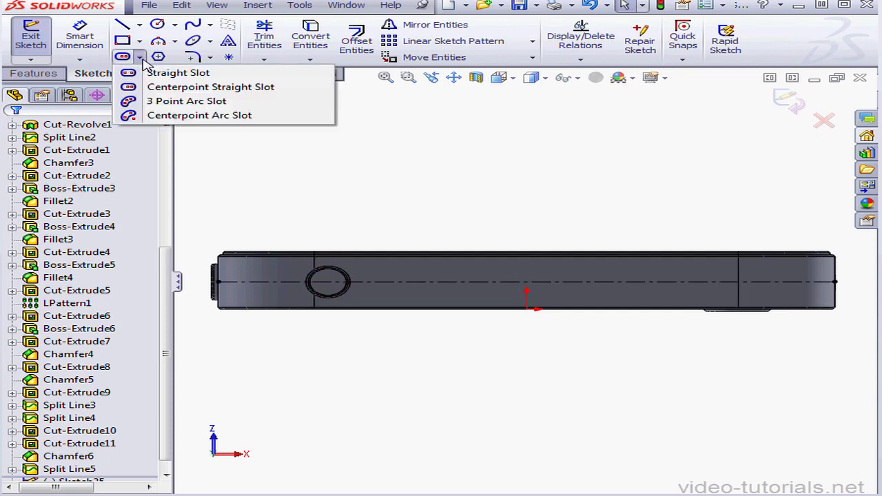
pyautogui.click(200, 88)
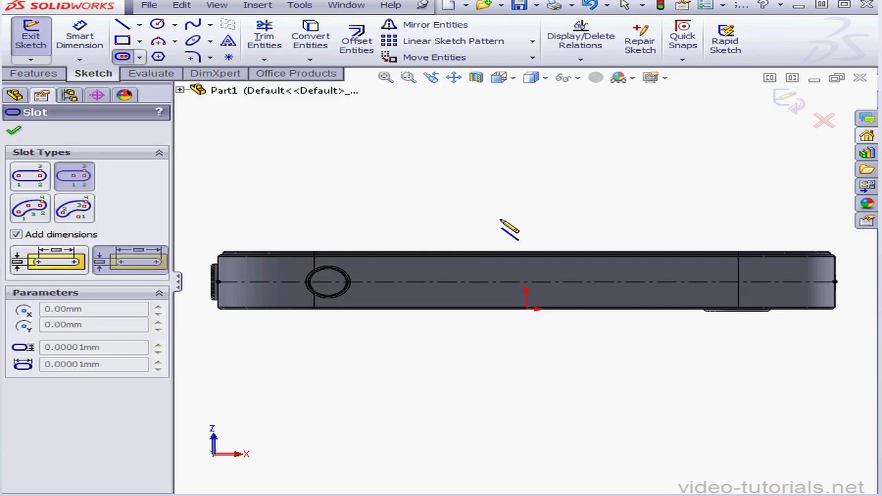
pyautogui.click(525, 281)
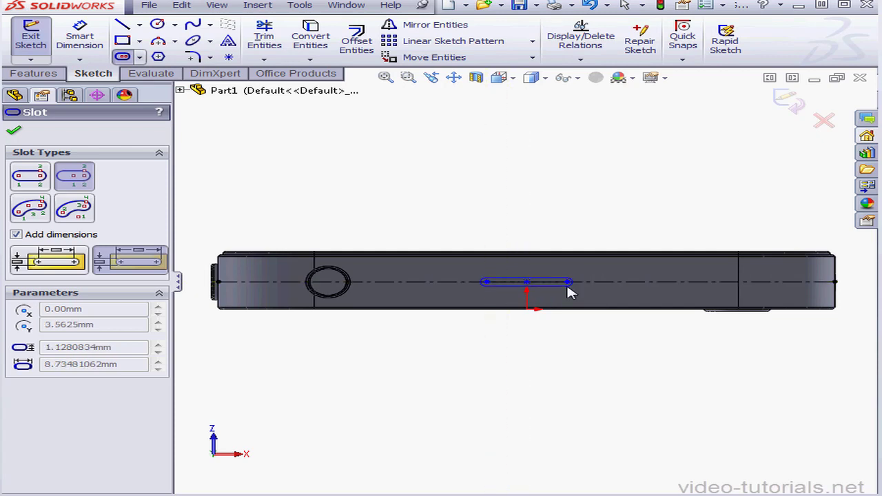
pyautogui.click(567, 284)
pyautogui.click(569, 296)
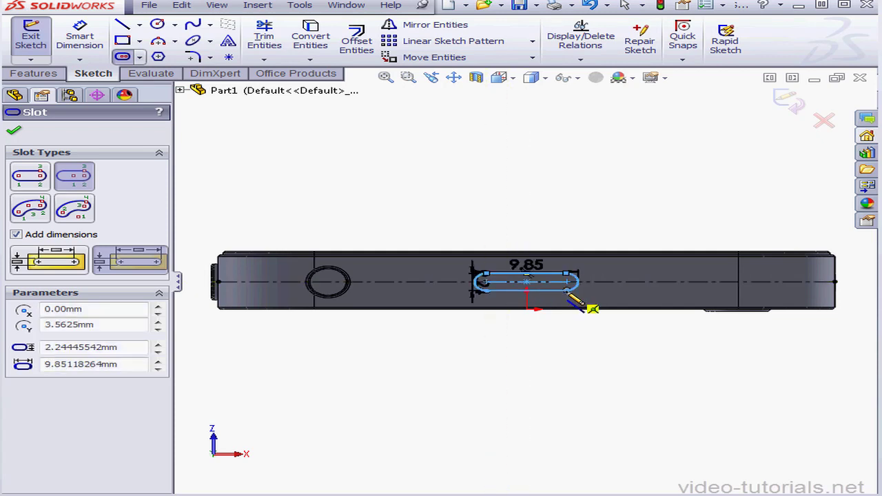
pyautogui.click(15, 134)
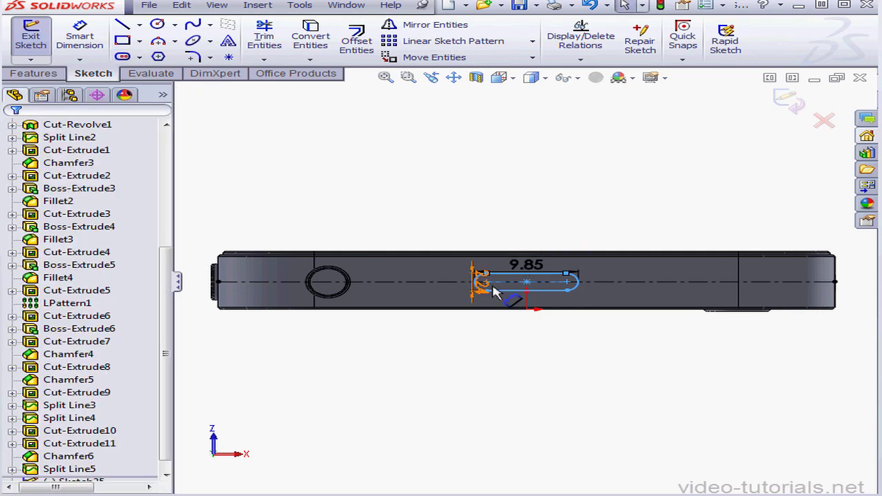
# Move the slot's length dimension above the body and set the overall length to 8.05 mm.
pyautogui.moveTo(527, 265); pyautogui.dragTo(556, 233)
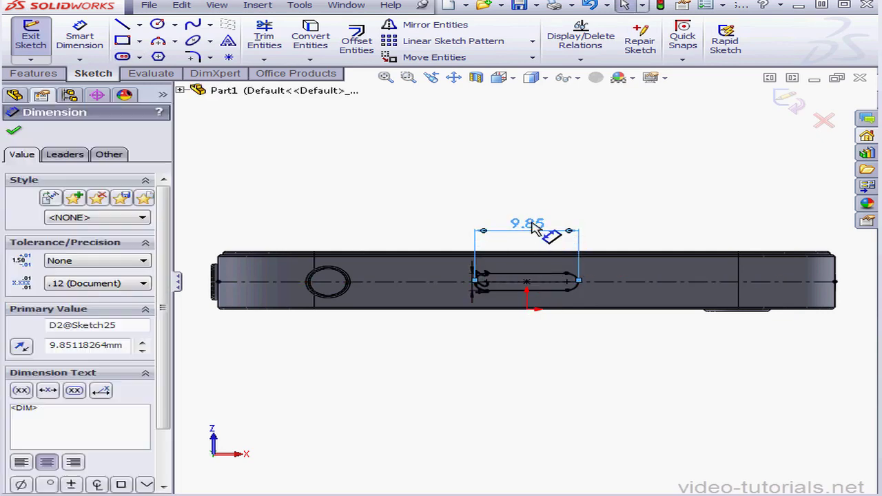
pyautogui.doubleClick(556, 232)
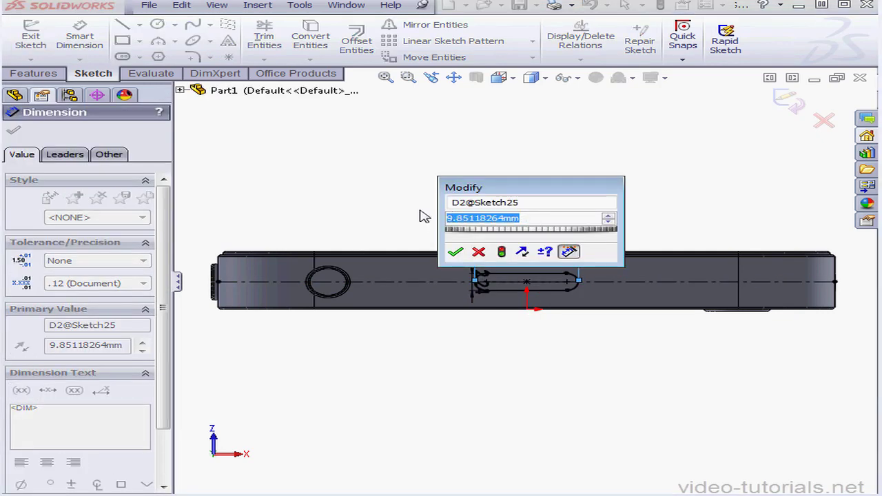
pyautogui.write('8')
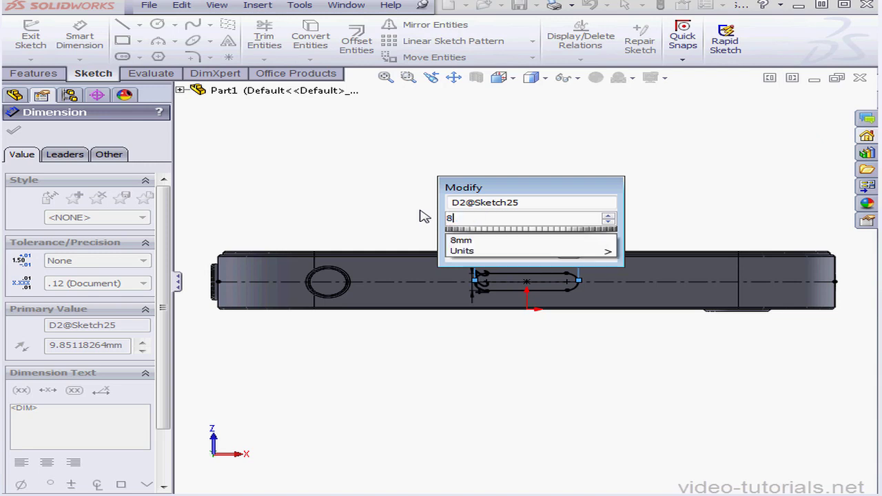
pyautogui.write('.0')
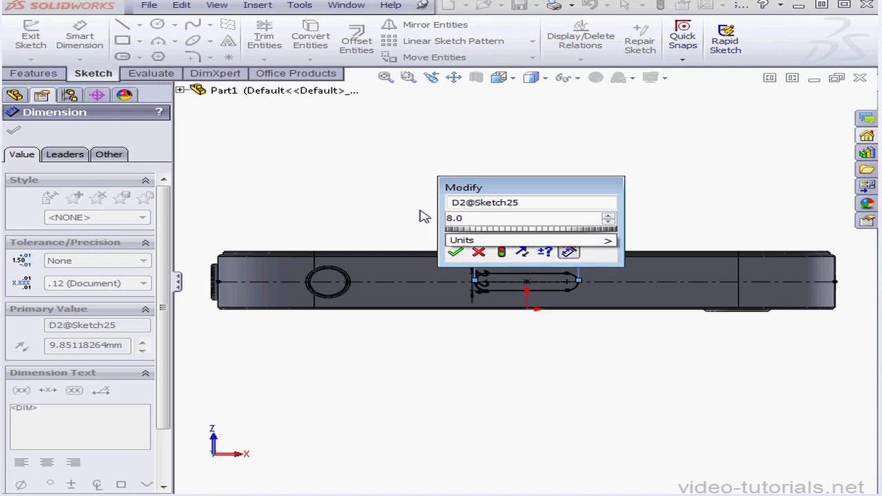
pyautogui.write('5')
pyautogui.click(455, 253)
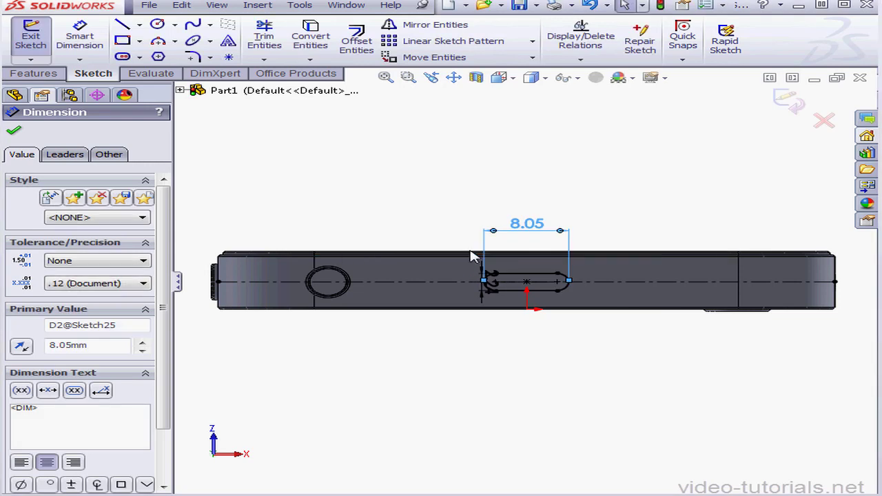
# Move the slot's width dimension clear of the slot, set the width to 2.36 mm, and finish the sketch.
pyautogui.click(490, 293)
pyautogui.click(441, 290)
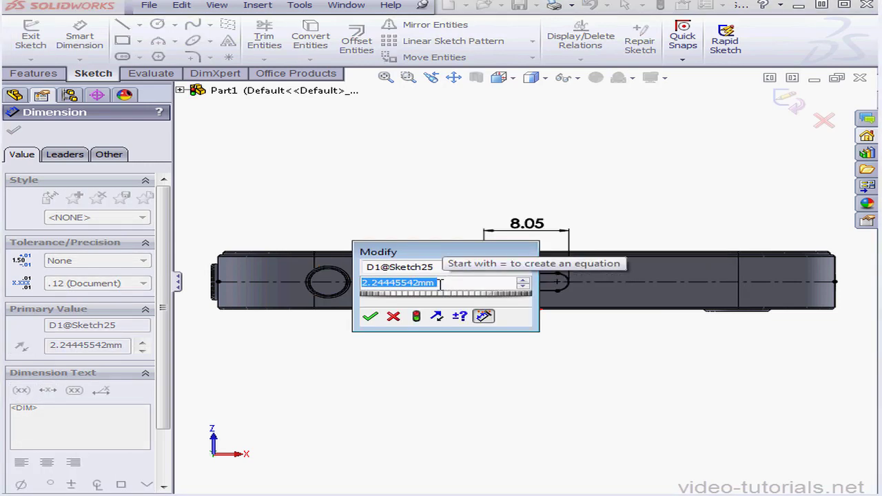
pyautogui.write('2.36')
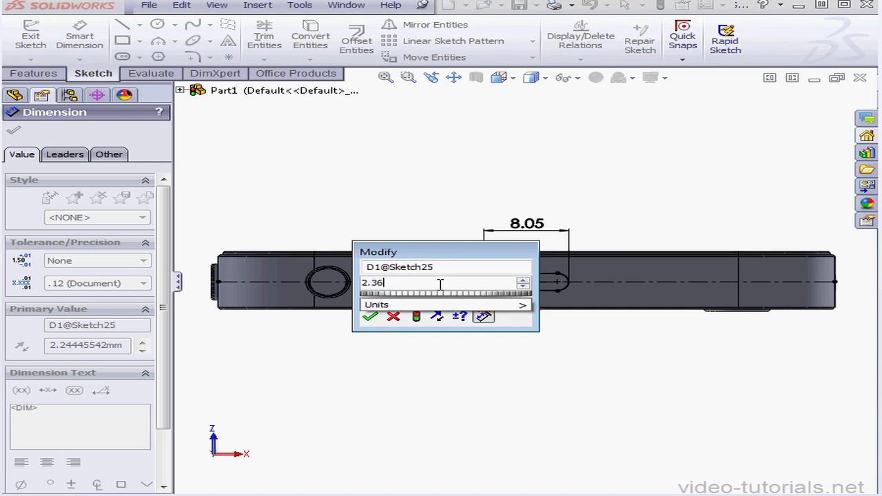
pyautogui.click(370, 317)
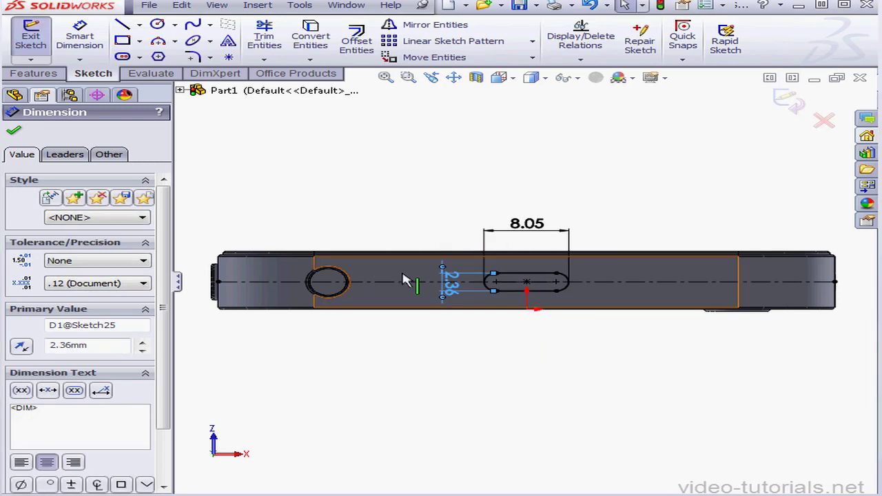
pyautogui.click(789, 102)
# Cut the slot sketch 10 mm deep as a blind extruded cut and chamfer its outer edge at 0.5 mm and 45 degrees.
pyautogui.click(283, 40)
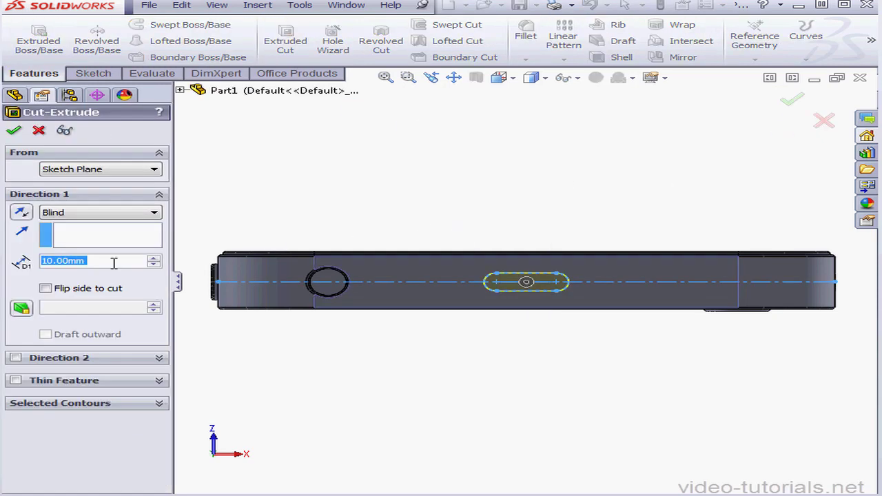
pyautogui.click(14, 130)
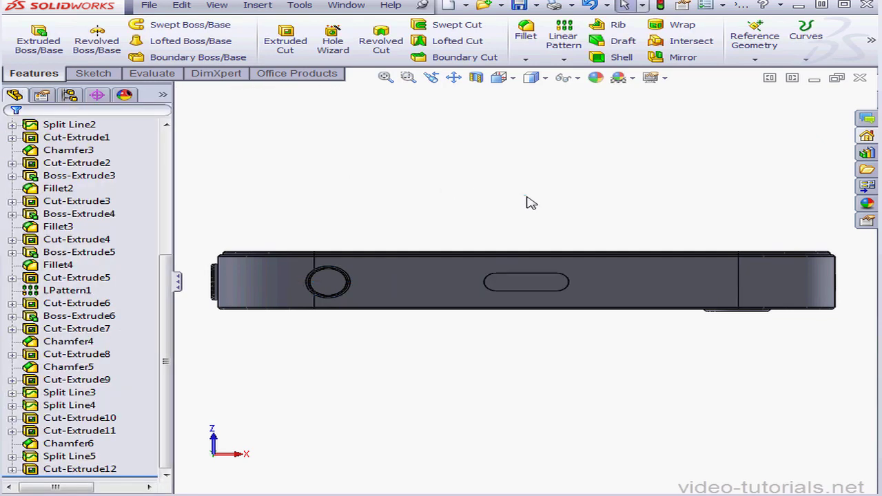
pyautogui.click(526, 59)
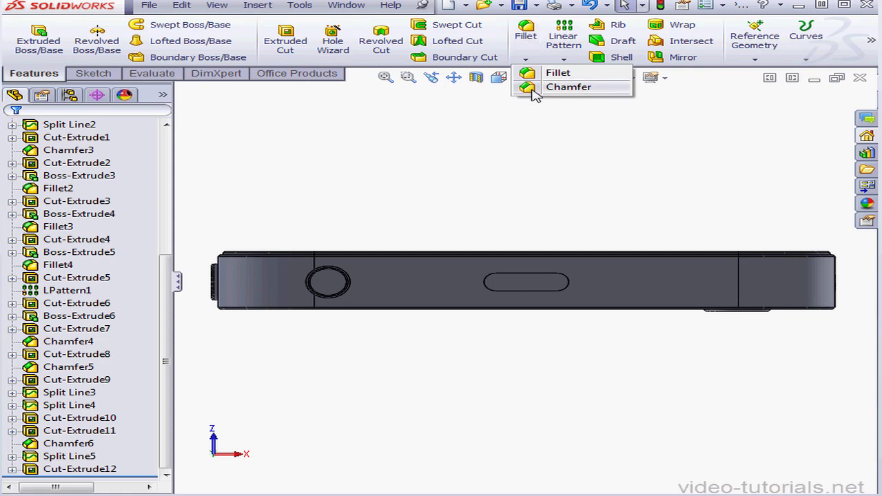
pyautogui.click(534, 88)
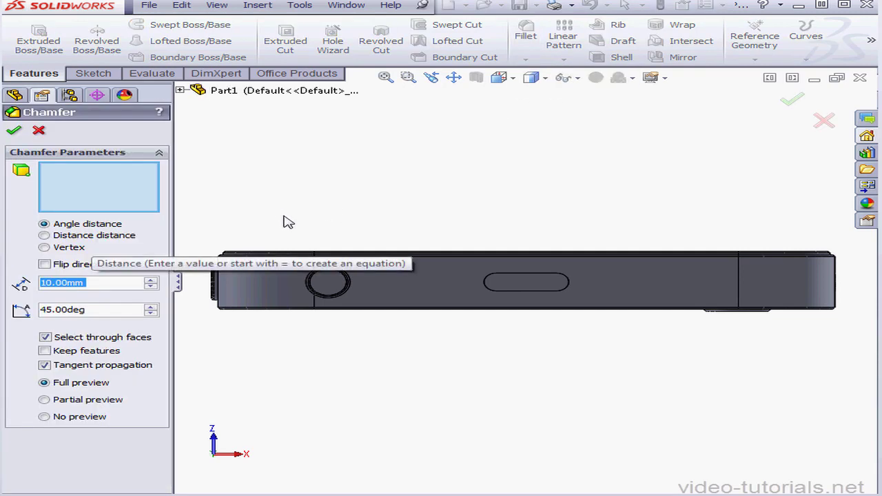
pyautogui.click(568, 288)
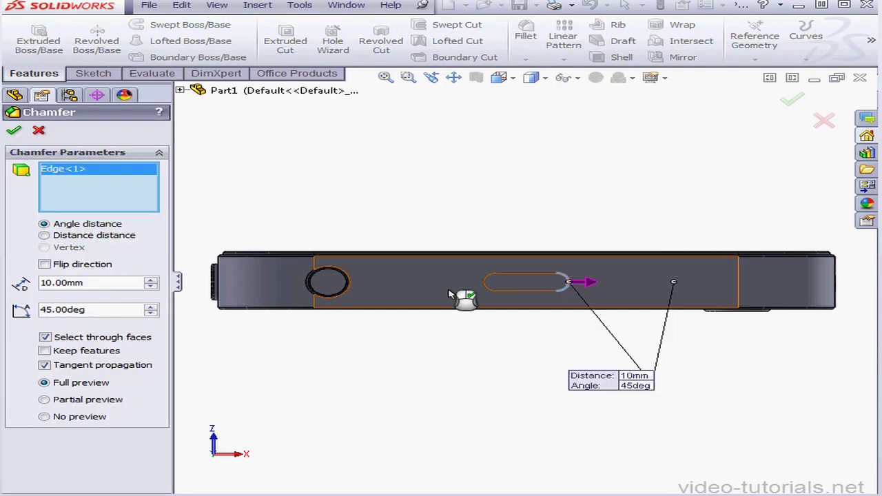
pyautogui.moveTo(107, 284); pyautogui.dragTo(20, 283)
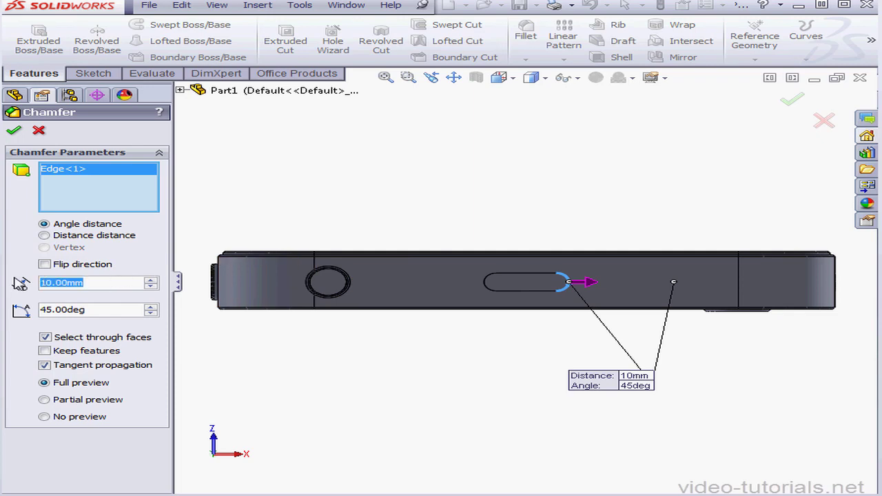
pyautogui.write('.5')
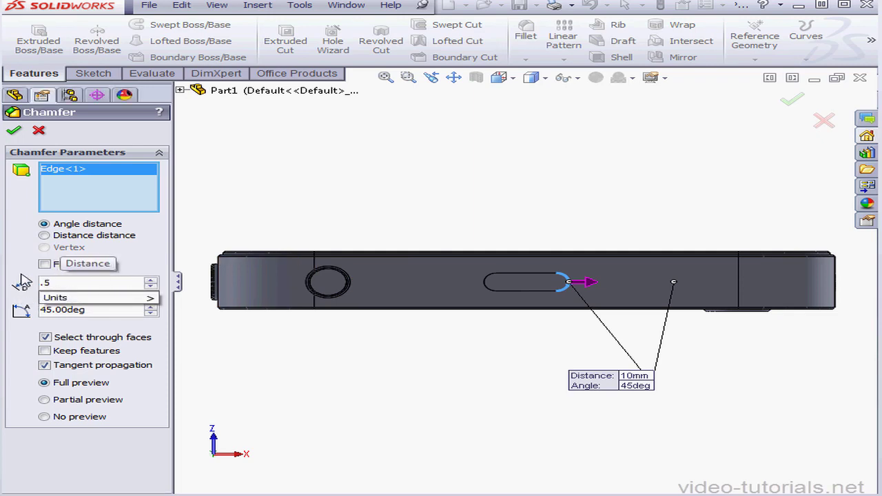
pyautogui.press('Tab')
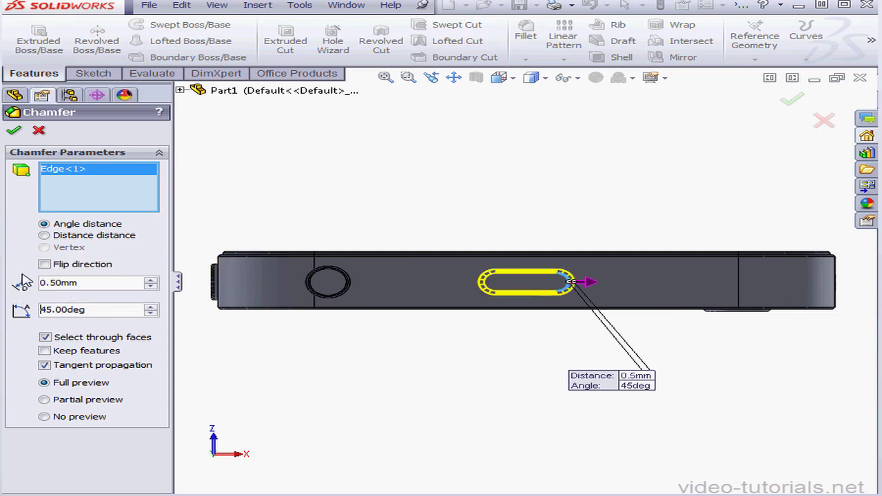
pyautogui.click(14, 131)
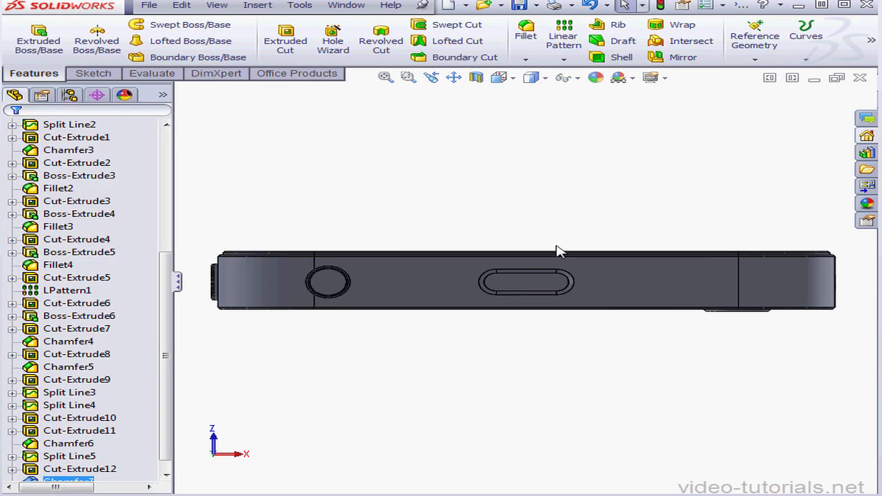
# Start a sketch on the bottom face, offset the four outer chamfer edges of the slot outward by 0.20 mm, and finish the sketch.
pyautogui.scroll(-5, 540, 290)
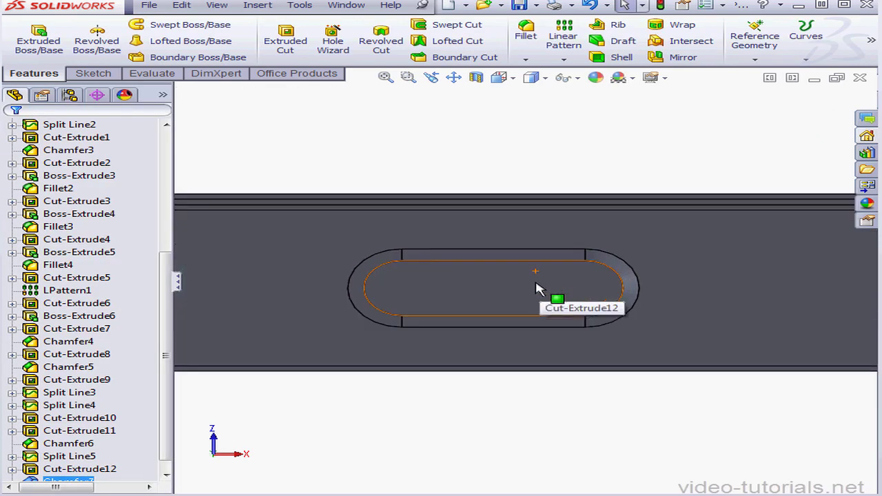
pyautogui.rightClick(691, 210)
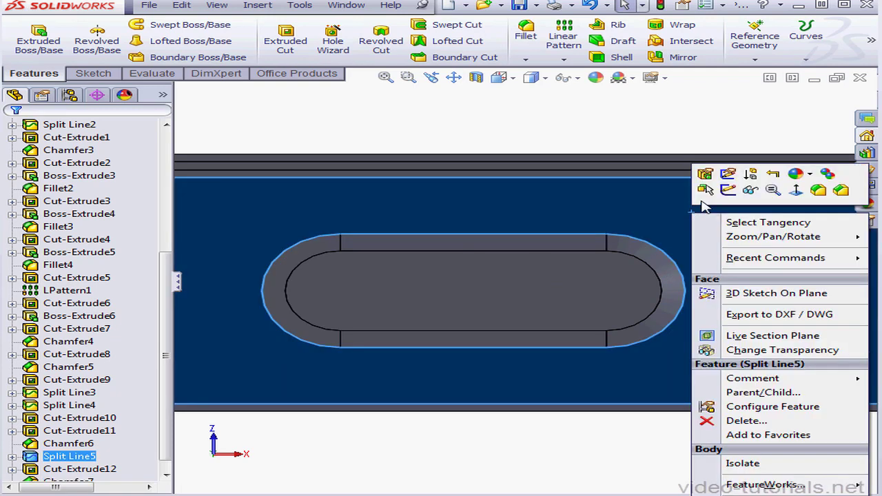
pyautogui.click(729, 191)
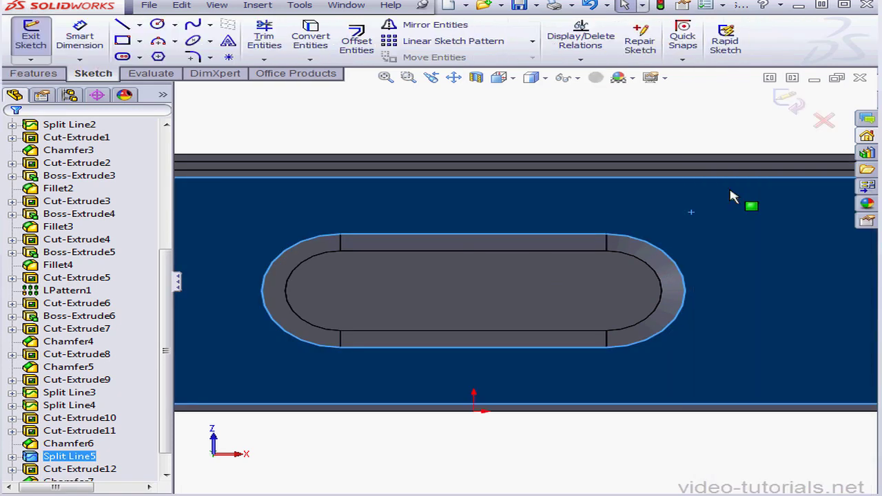
pyautogui.click(558, 136)
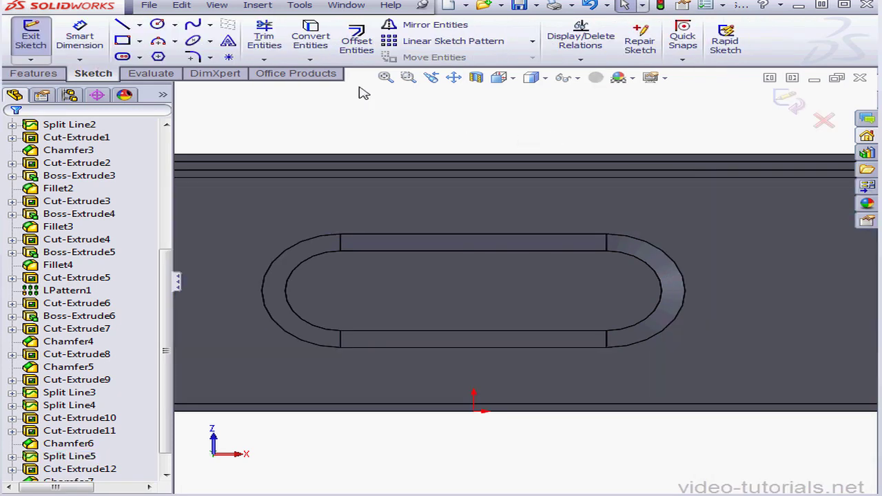
pyautogui.click(356, 39)
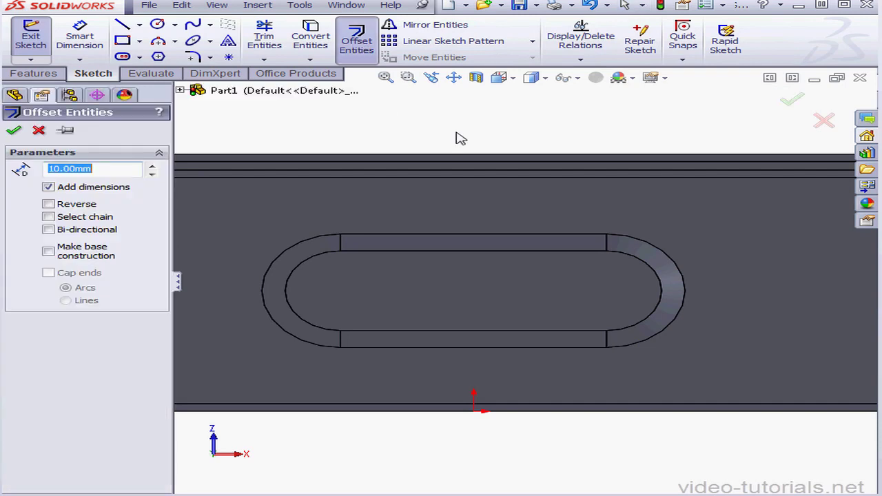
pyautogui.click(671, 254)
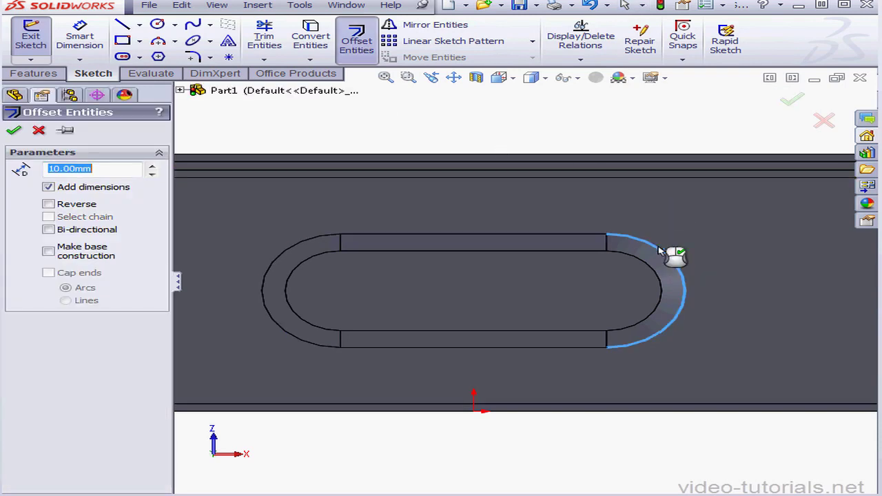
pyautogui.click(583, 236)
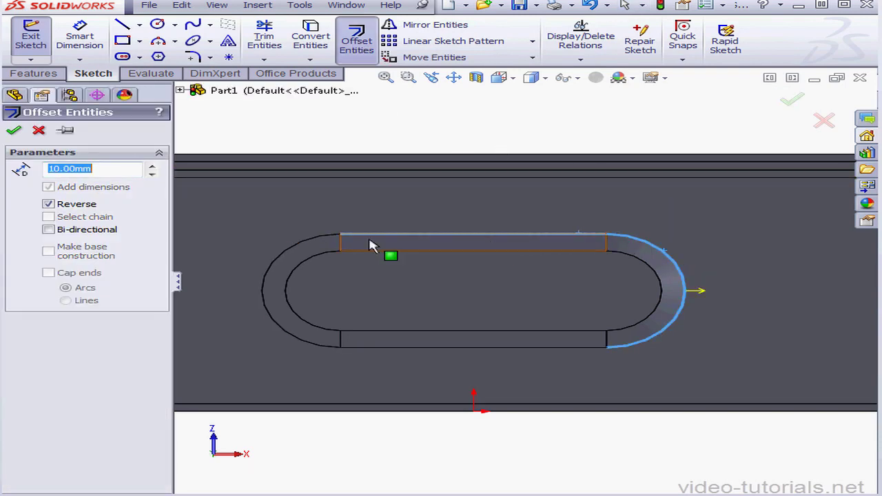
pyautogui.click(300, 252)
pyautogui.click(429, 350)
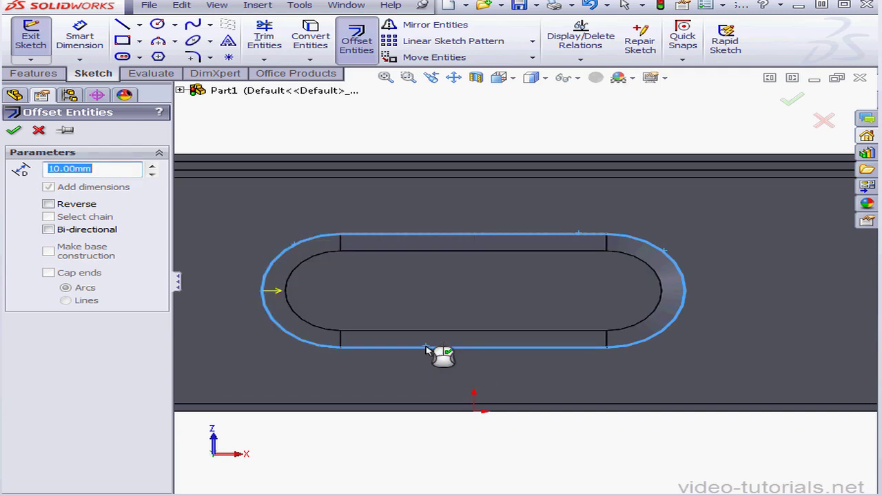
pyautogui.moveTo(92, 169); pyautogui.dragTo(20, 167)
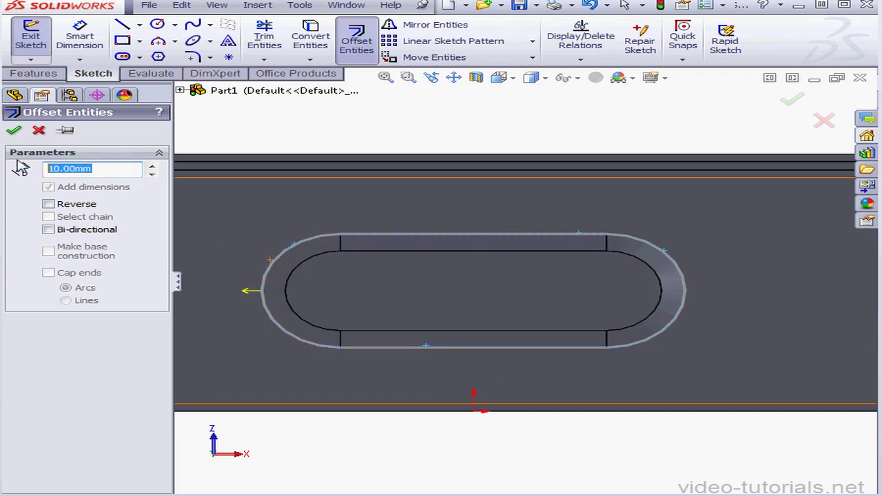
pyautogui.write('.2')
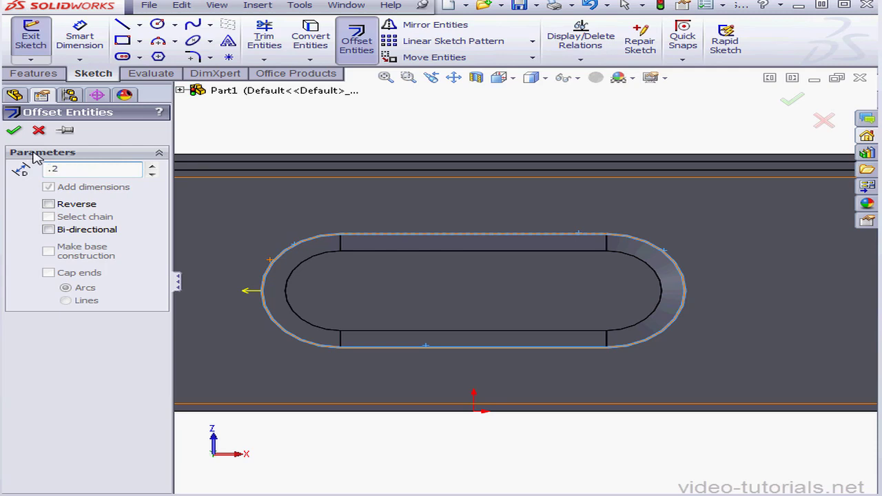
pyautogui.press('Return')
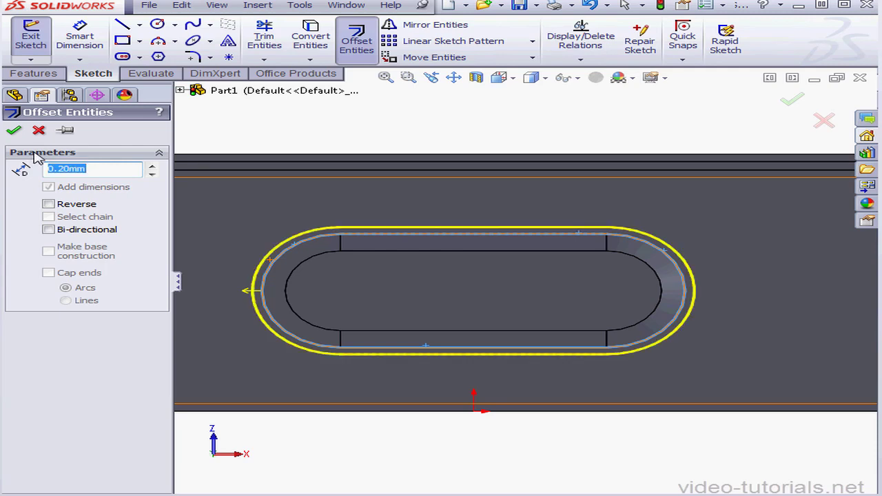
pyautogui.click(359, 289)
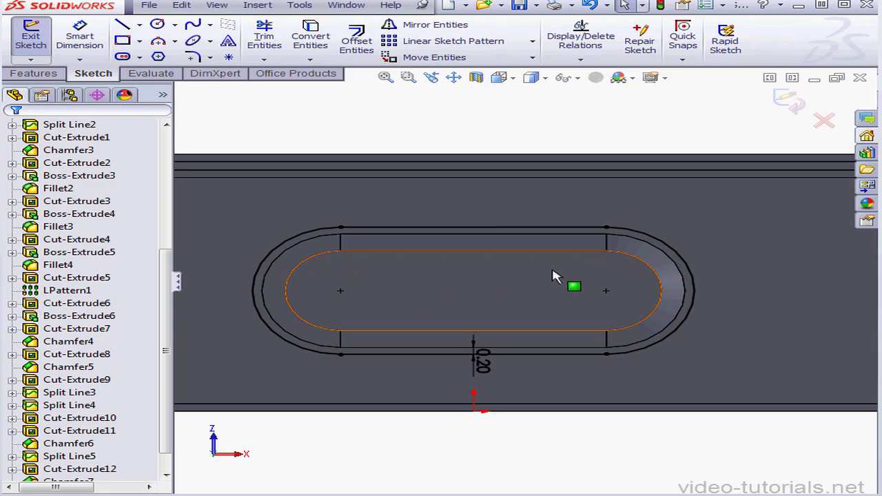
pyautogui.click(799, 114)
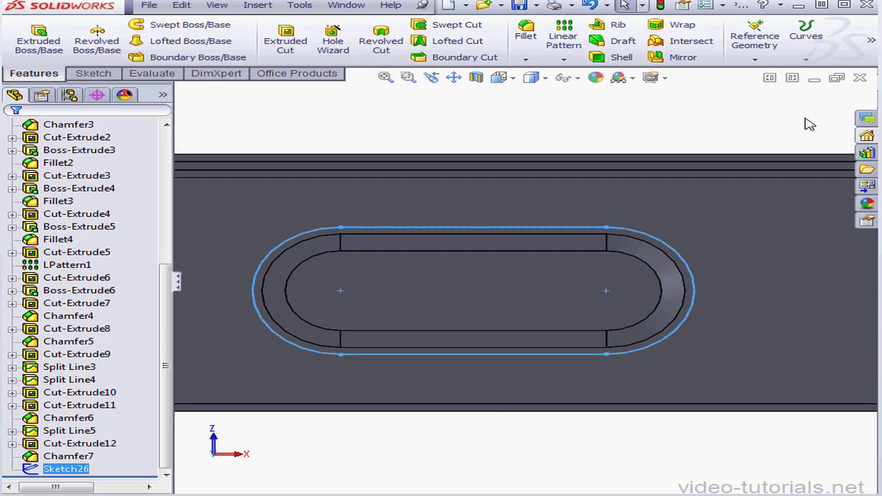
# Split the bottom face with a projection split line using the offset slot outline.
pyautogui.click(807, 38)
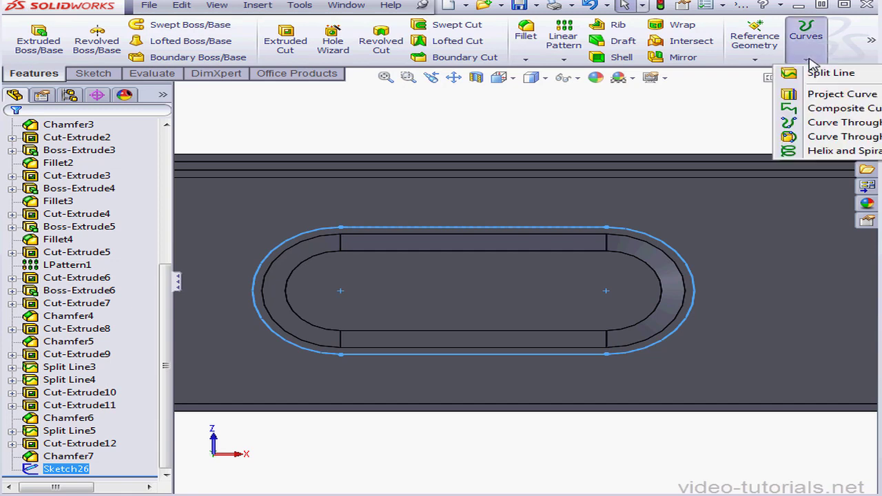
pyautogui.click(800, 72)
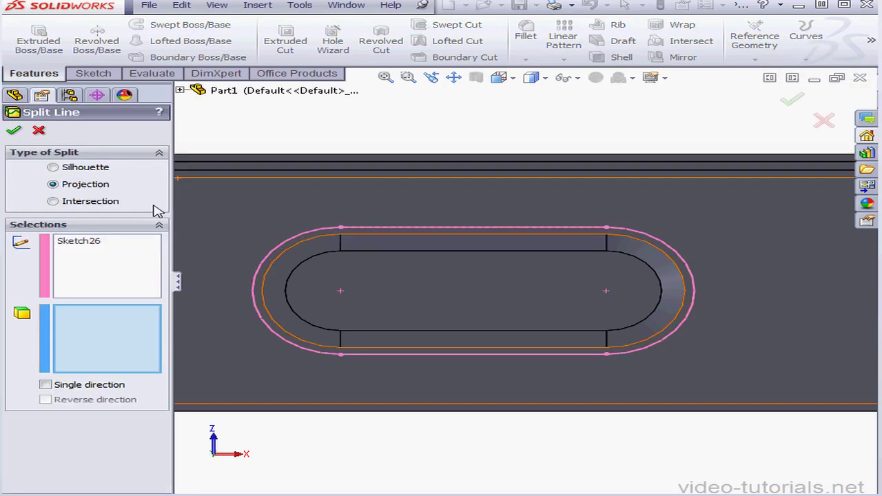
pyautogui.click(254, 222)
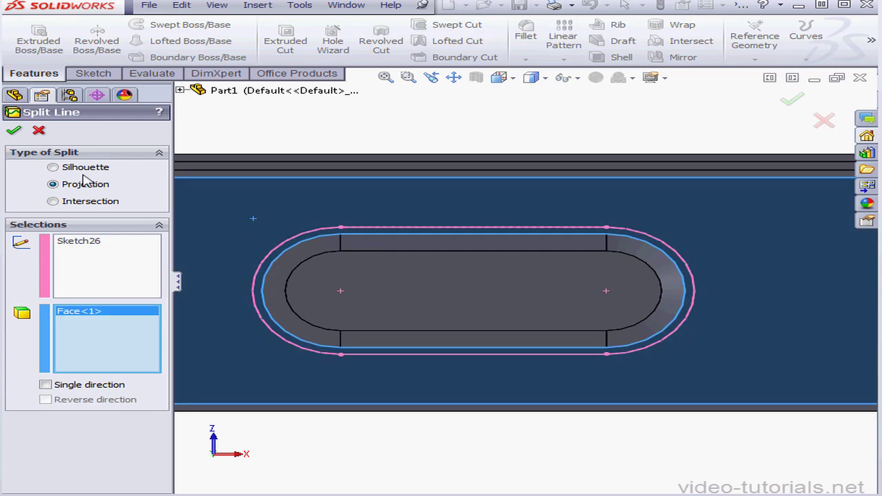
pyautogui.press('Return')
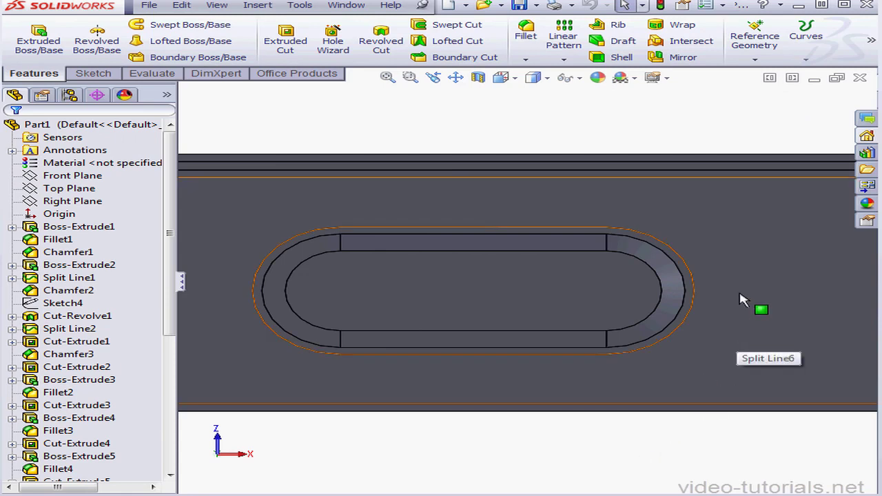
# Start a sketch on the bottom face and draw a circle of about 0.67 mm radius beyond the slot's right end.
pyautogui.rightClick(742, 300)
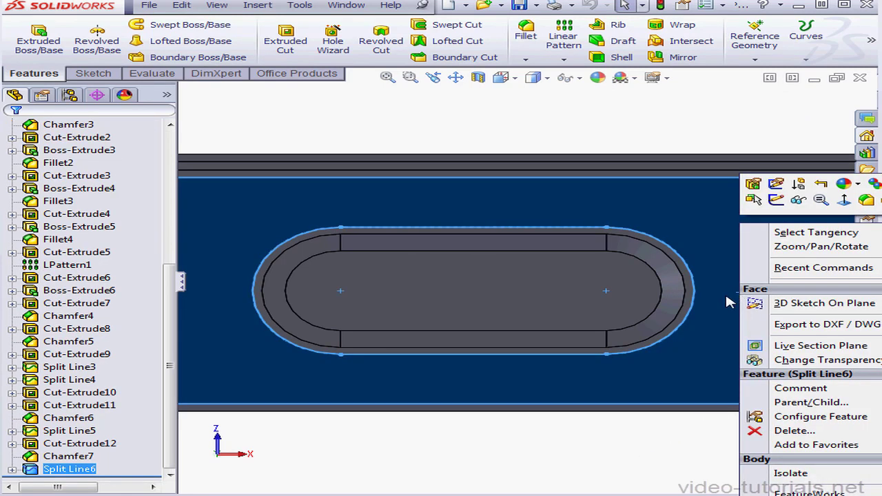
pyautogui.click(777, 200)
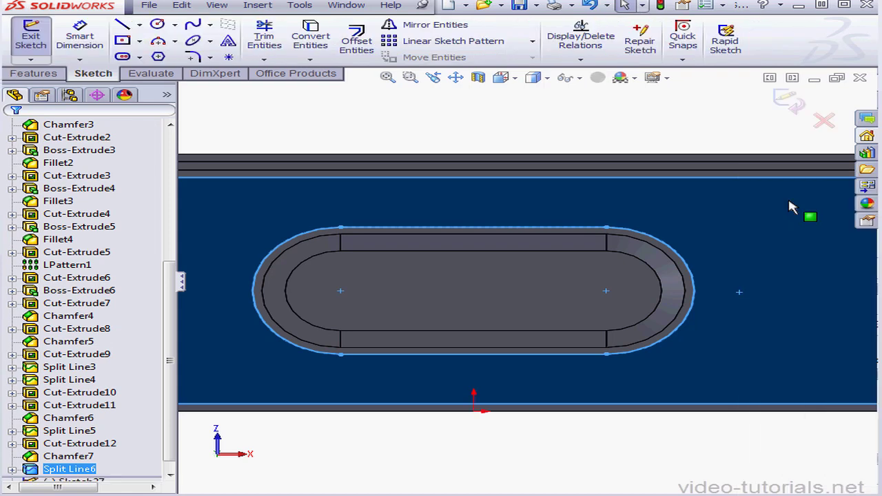
pyautogui.click(158, 24)
pyautogui.click(784, 297)
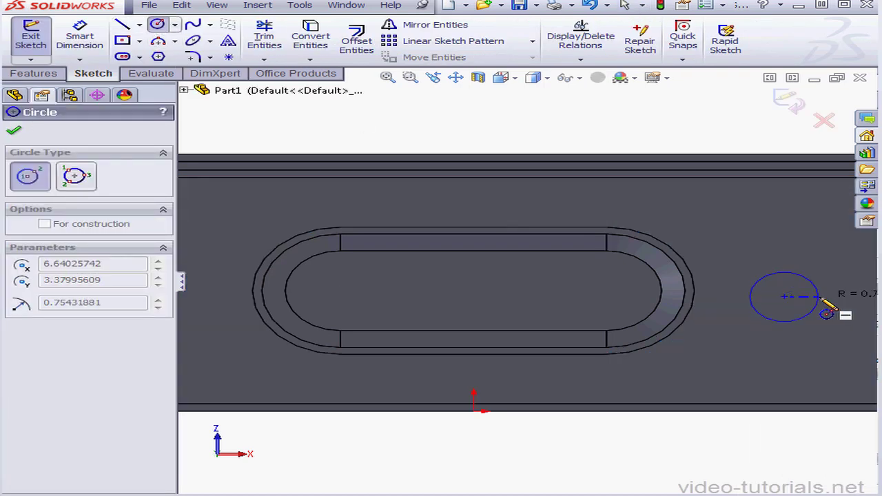
pyautogui.click(816, 296)
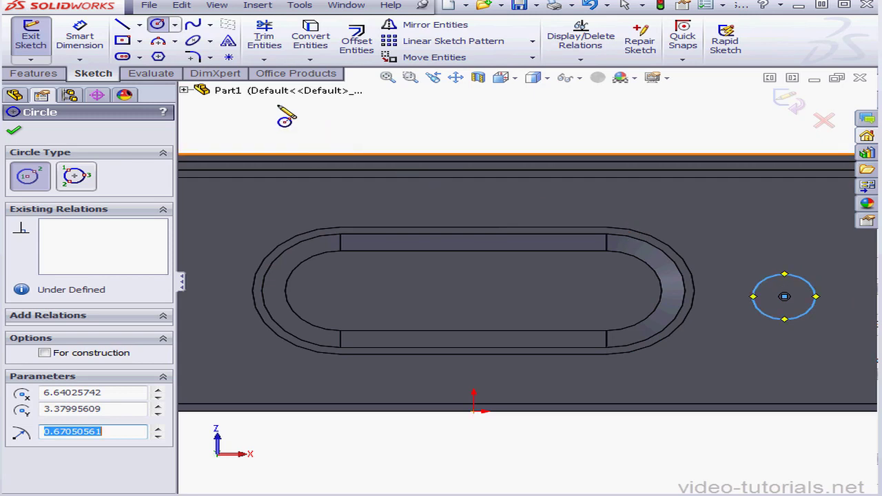
# Draw a centerline from the midpoint of the split outline's right end arc to the circle's center.
pyautogui.click(141, 25)
pyautogui.click(173, 53)
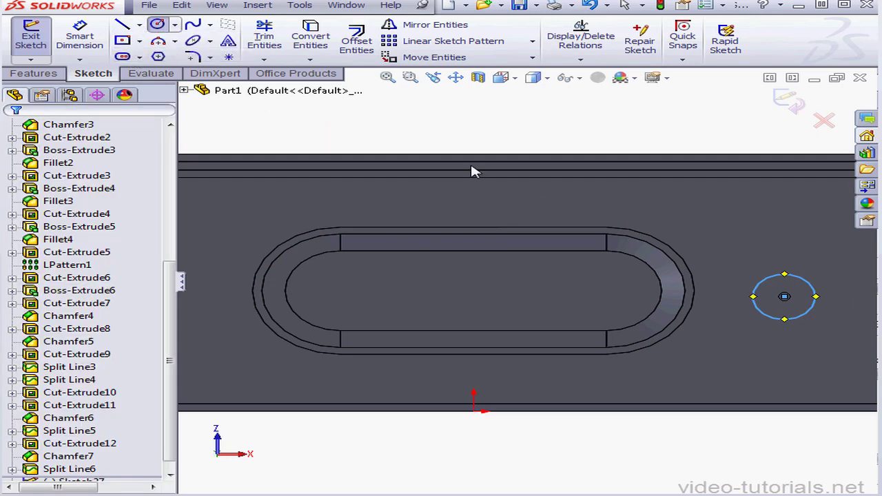
pyautogui.click(695, 293)
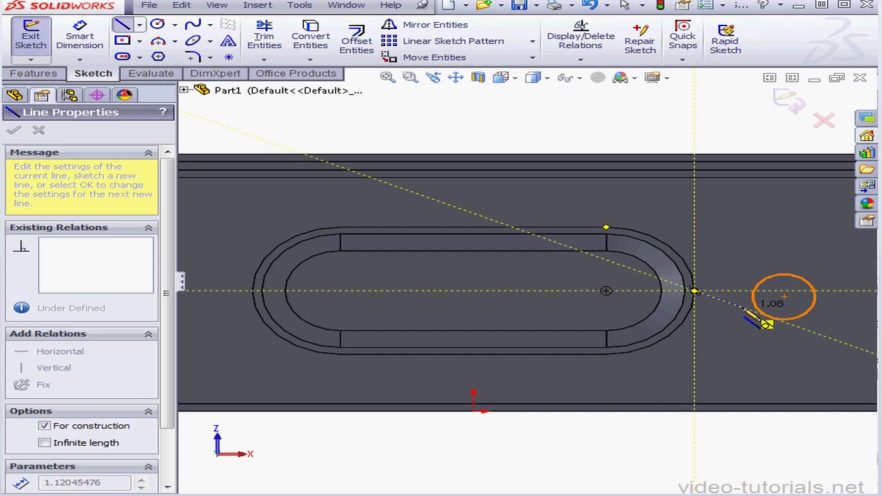
pyautogui.click(785, 296)
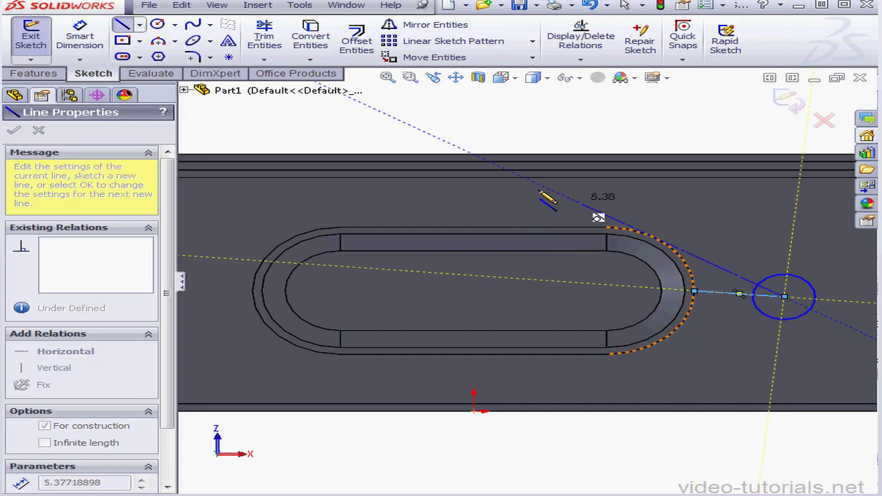
# Dimension the horizontal distance from the midpoint of the split outline's lower straight edge to the circle's center as 6.4 mm.
pyautogui.click(71, 37)
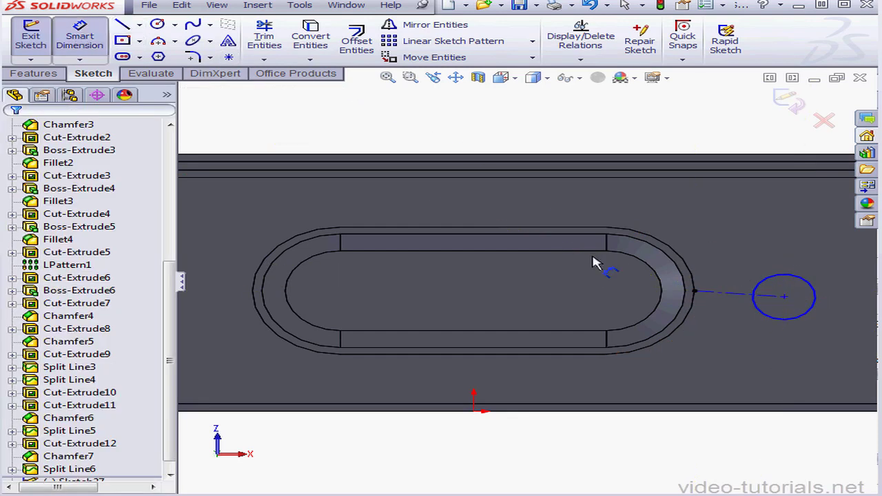
pyautogui.click(475, 355)
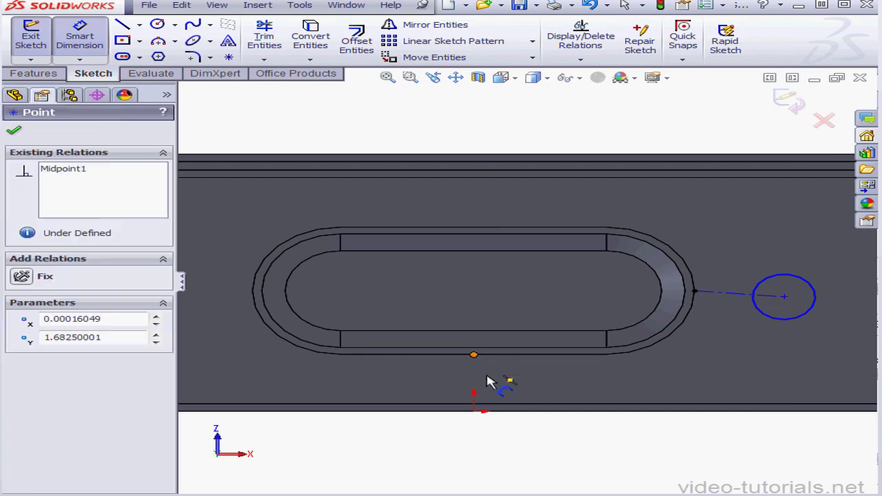
pyautogui.click(786, 297)
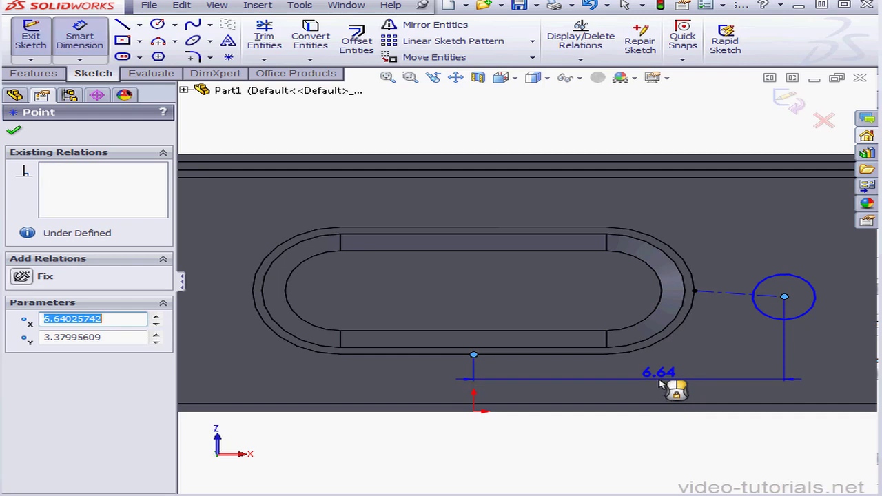
pyautogui.click(660, 385)
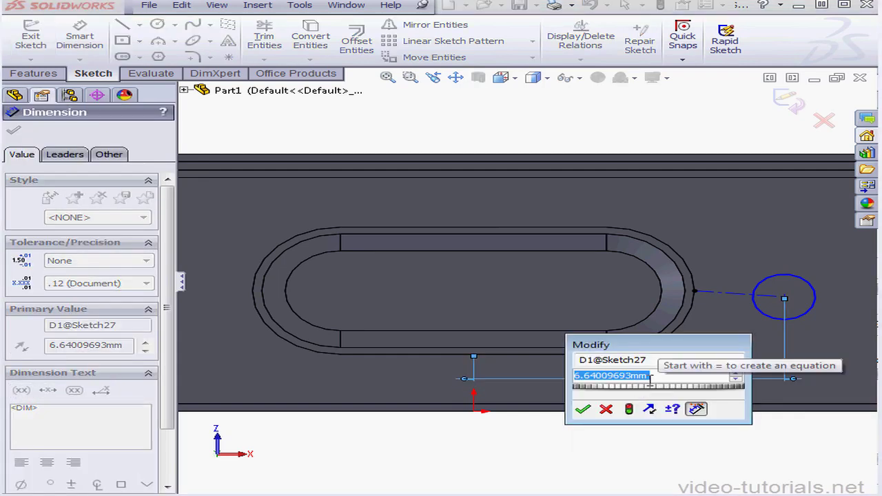
pyautogui.write('6.')
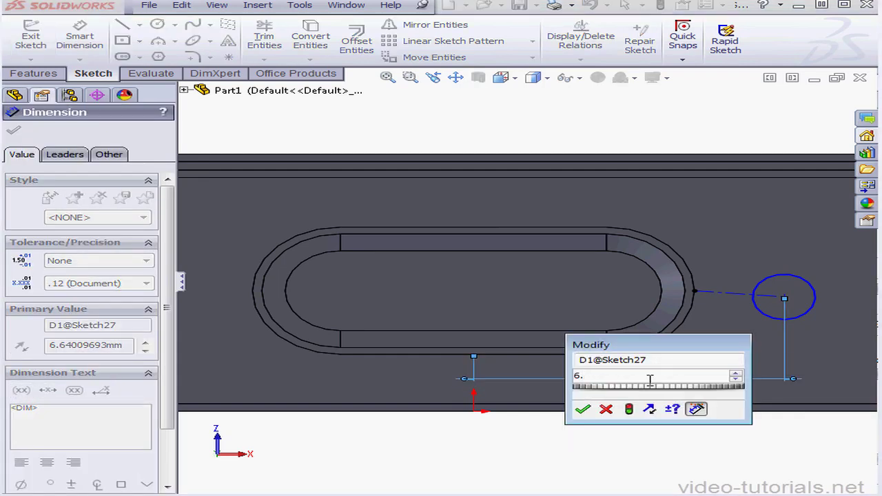
pyautogui.write('4')
pyautogui.click(584, 409)
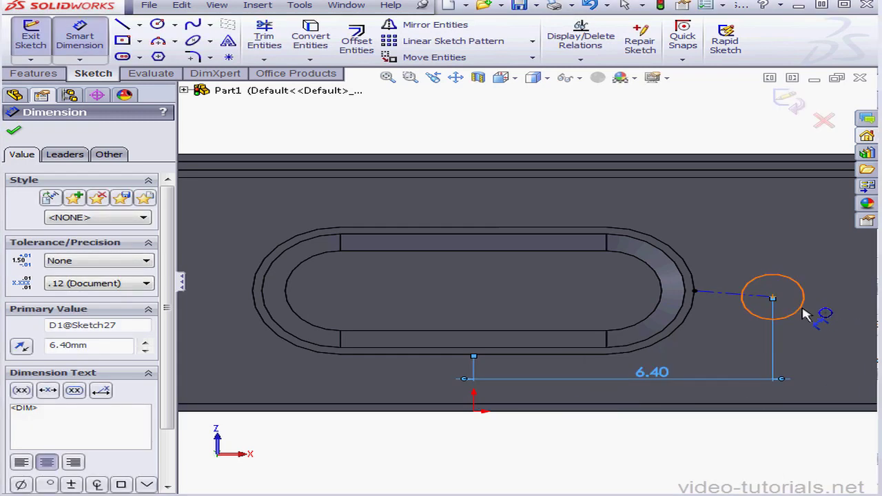
# Dimension the circle beside the slot with a diameter of 1.6 mm.
pyautogui.click(801, 312)
pyautogui.click(833, 327)
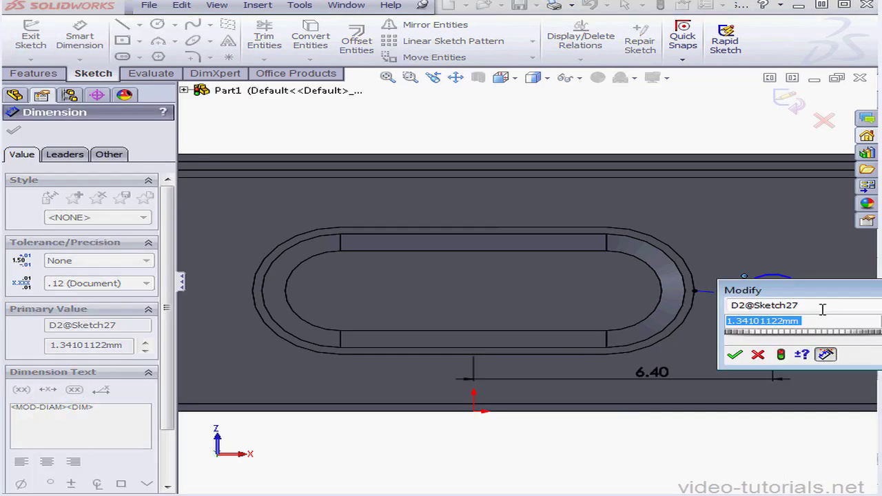
pyautogui.write('1.6')
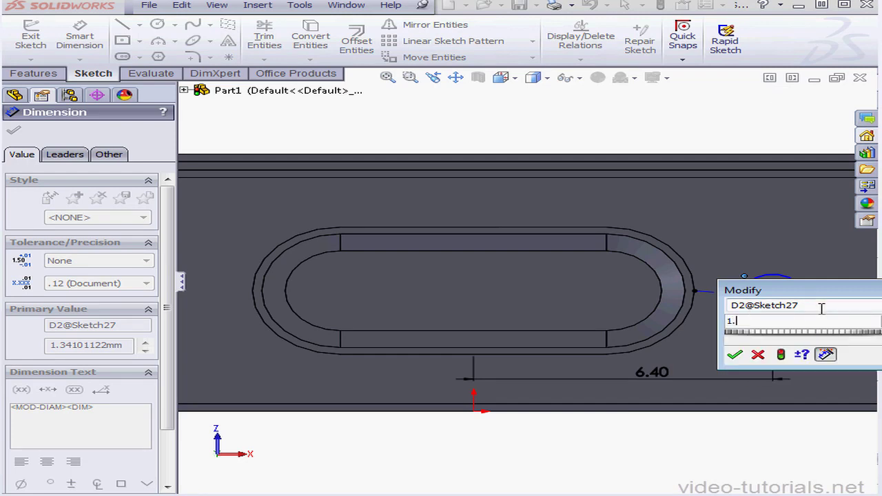
pyautogui.click(735, 355)
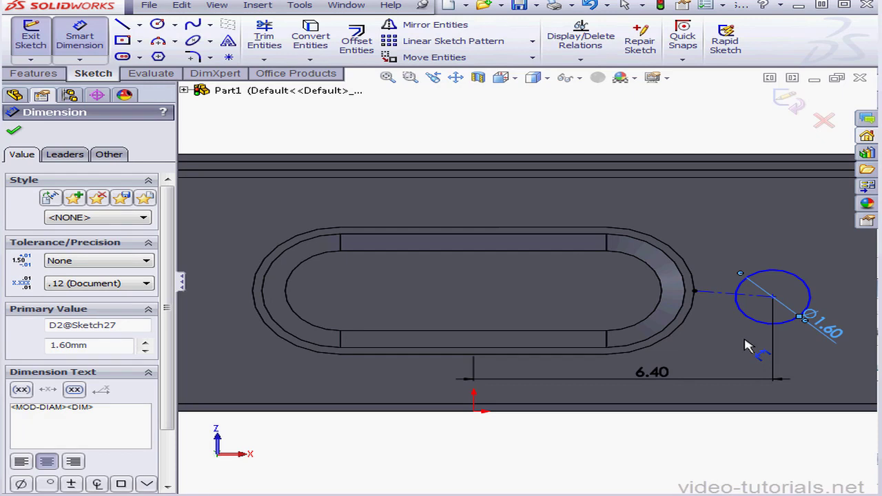
pyautogui.press('Escape')
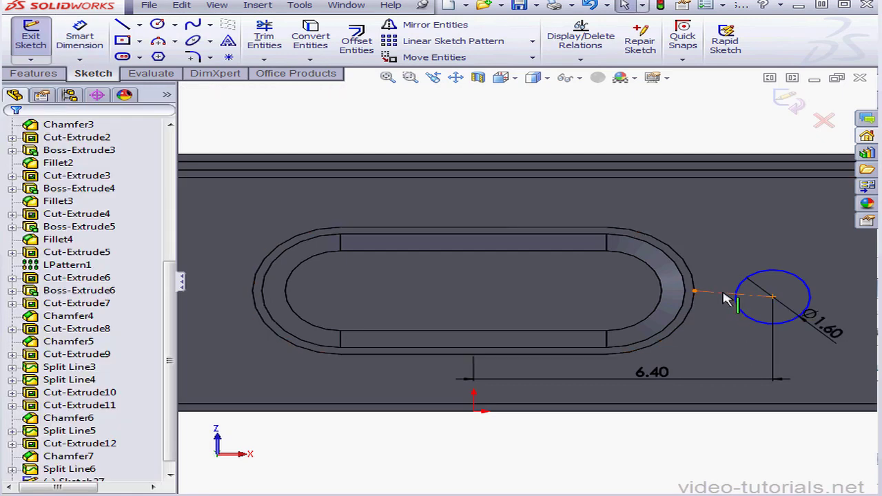
# Make the centerline between the slot outline and the circle horizontal and finish the sketch.
pyautogui.click(725, 297)
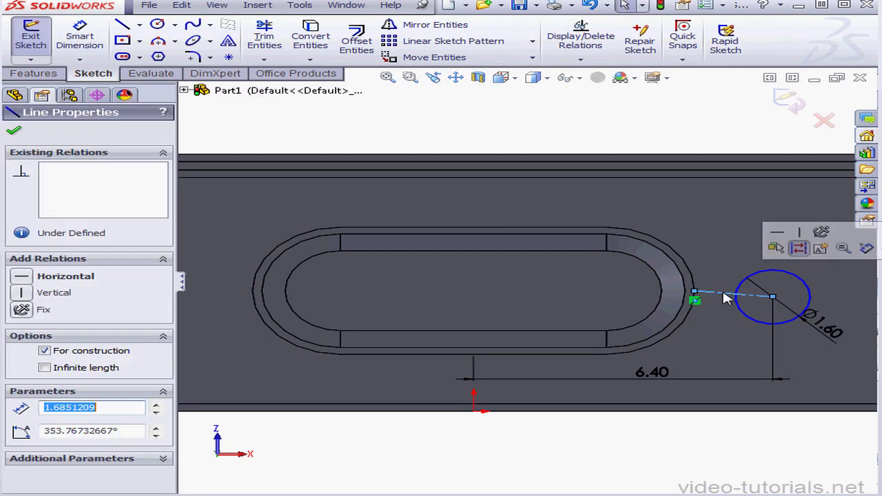
pyautogui.click(22, 277)
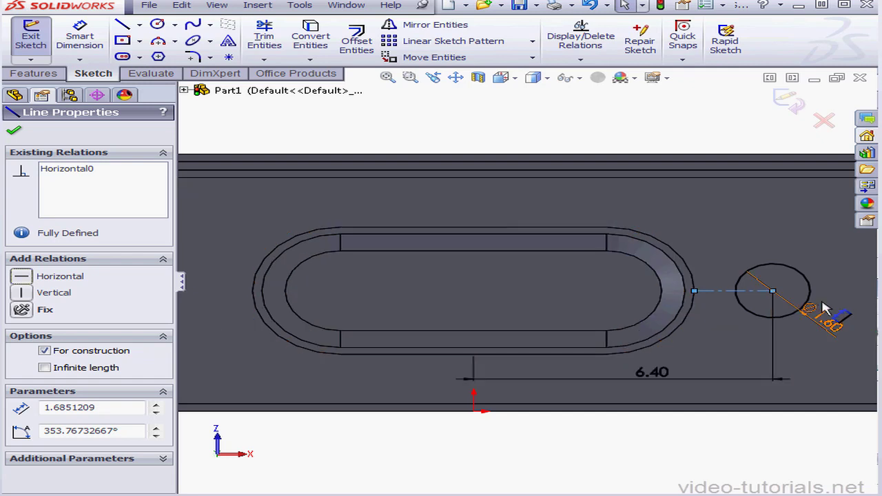
pyautogui.scroll(-5, 813, 304)
pyautogui.scroll(-2, 723, 308)
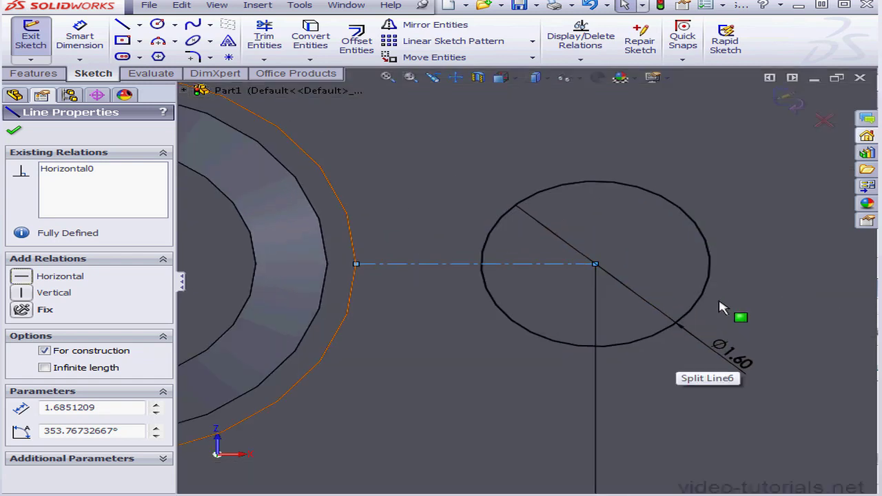
pyautogui.click(787, 103)
# Split the bottom face with a projection split line using the circle sketch.
pyautogui.click(808, 61)
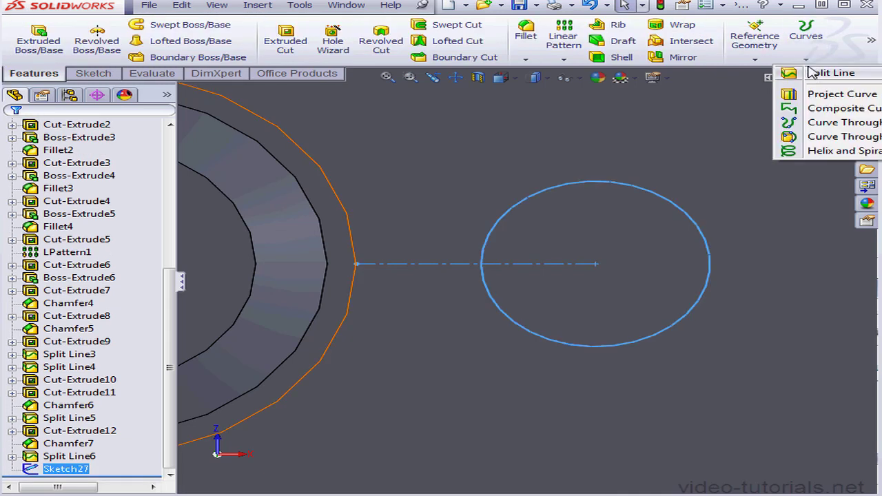
pyautogui.click(831, 73)
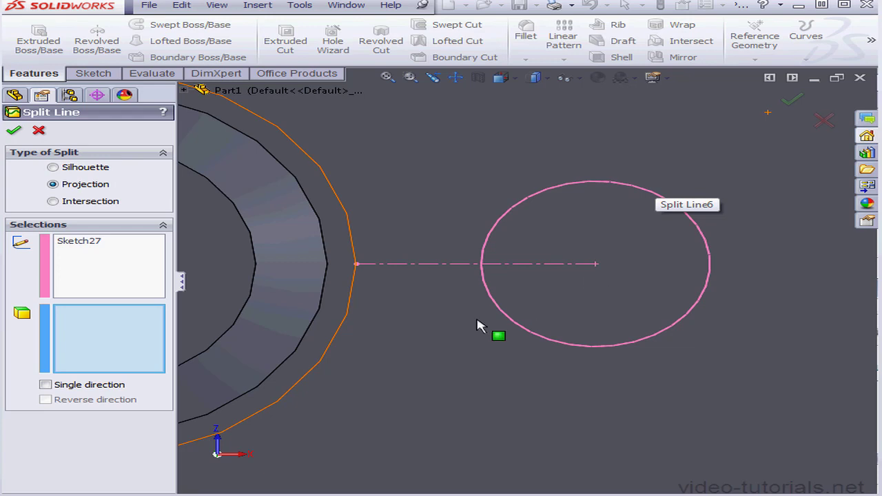
pyautogui.click(578, 312)
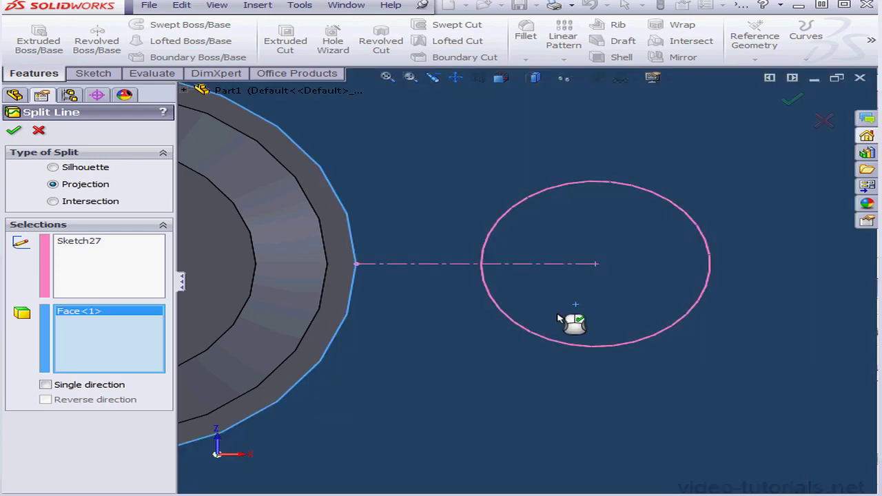
pyautogui.click(14, 132)
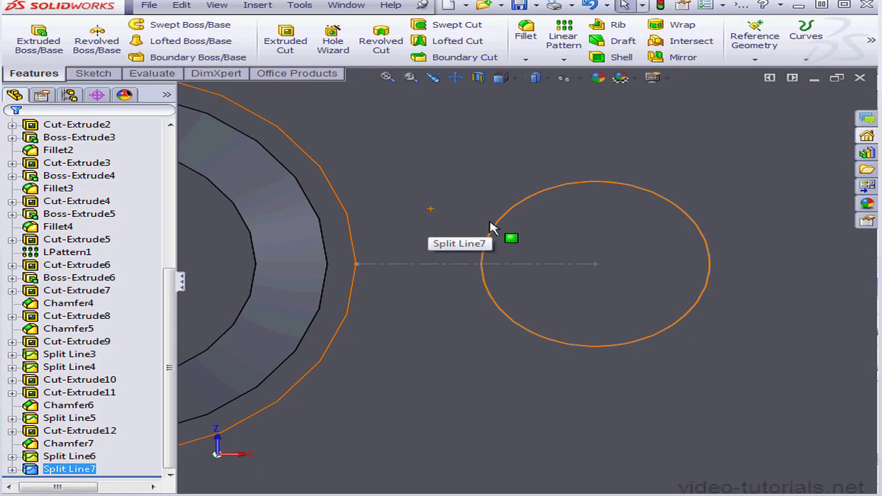
# Start a sketch on the circular split face and draw an upright center rectangle about 0.26 by 1.24 mm from the circle's center.
pyautogui.rightClick(559, 230)
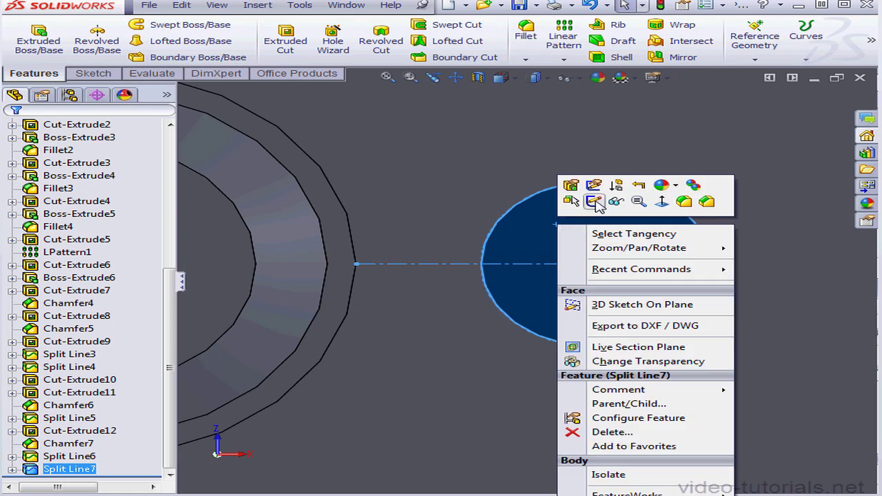
pyautogui.click(595, 201)
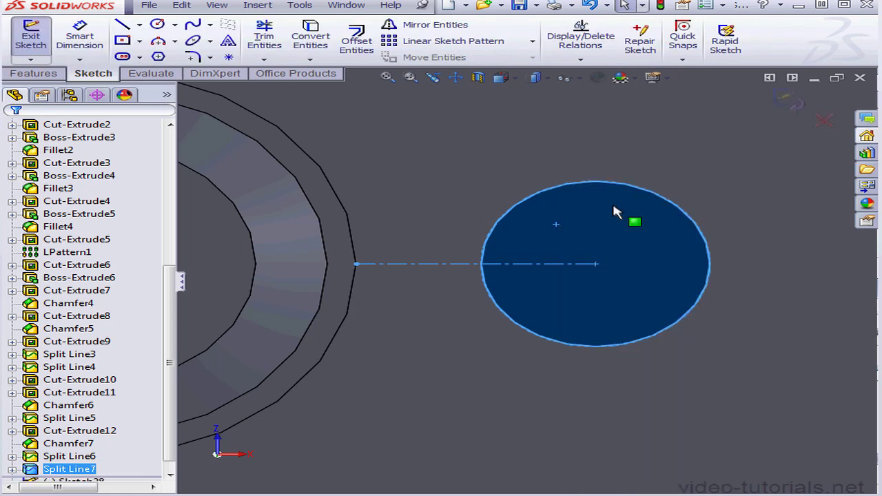
pyautogui.click(139, 43)
pyautogui.click(130, 72)
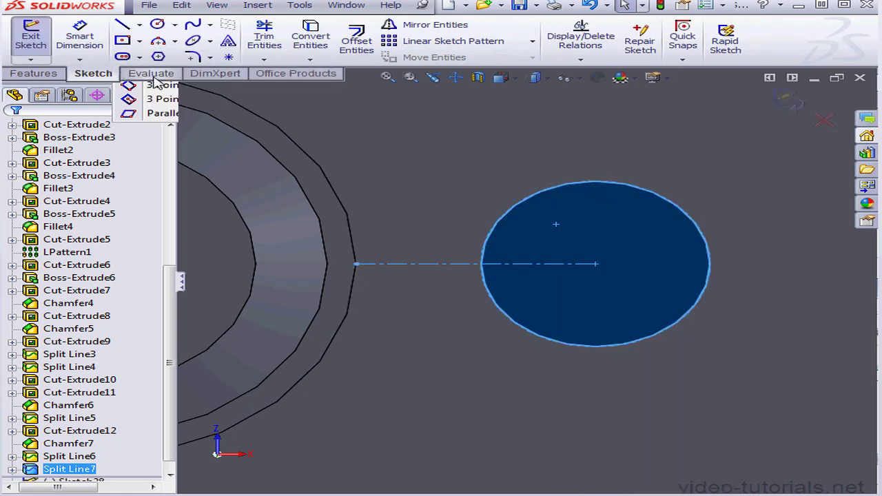
pyautogui.click(595, 264)
pyautogui.click(616, 327)
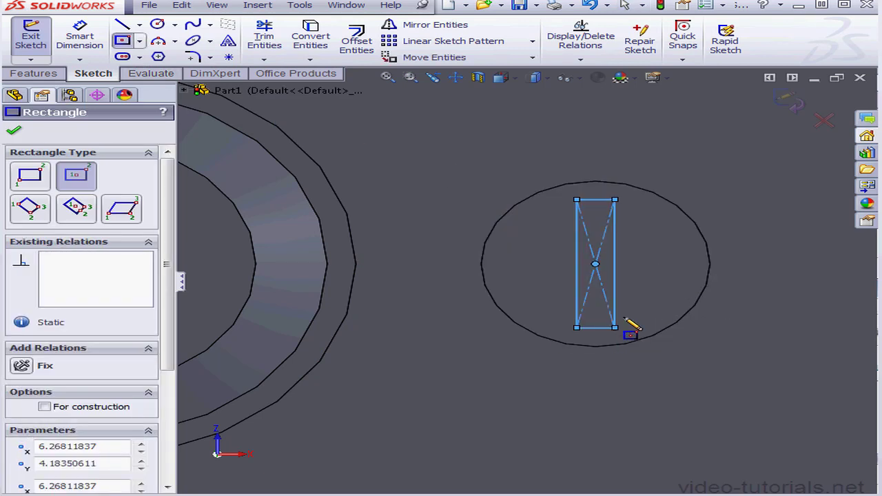
# Draw a horizontal center rectangle about 1.24 by 0.26 mm from the circle's center, crossing the upright one.
pyautogui.click(596, 263)
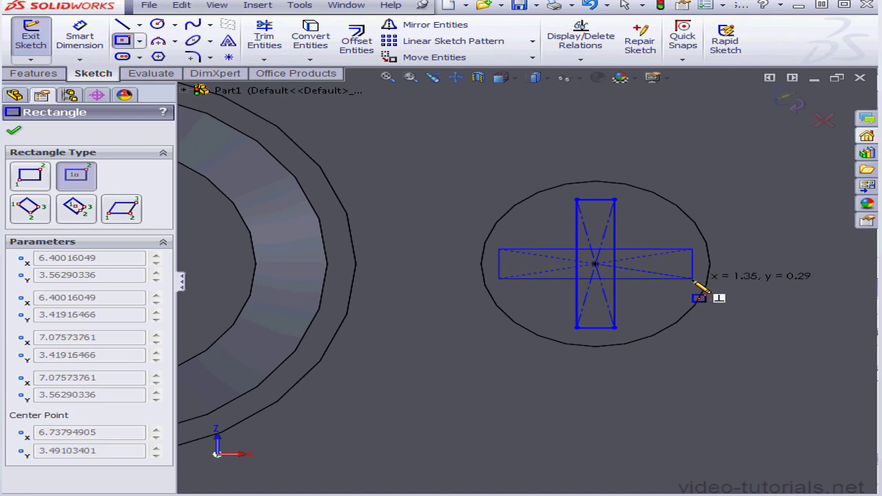
pyautogui.click(685, 278)
pyautogui.rightClick(674, 303)
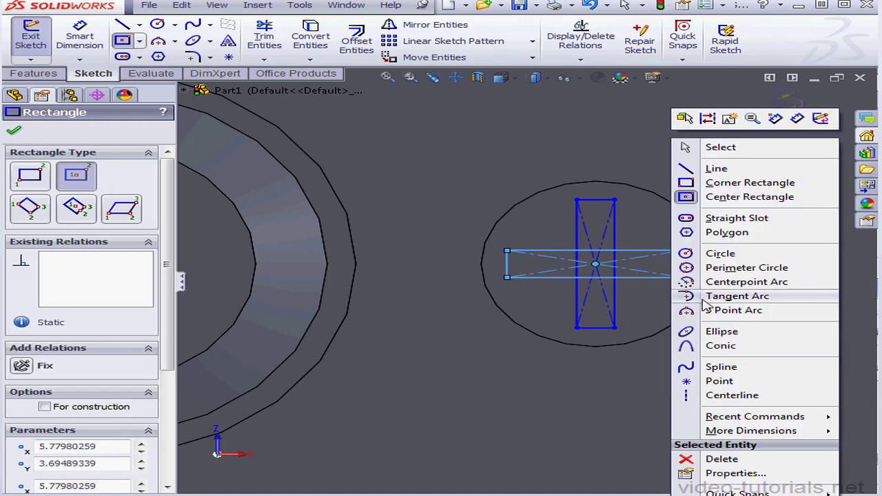
pyautogui.click(730, 151)
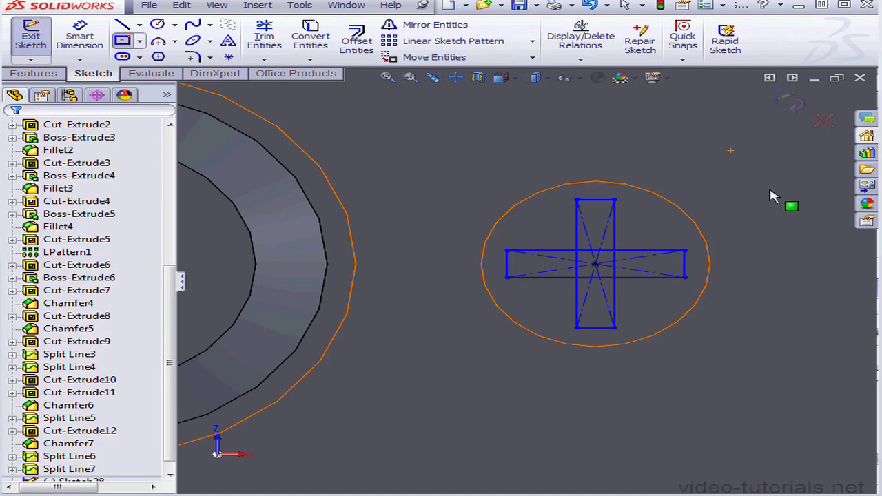
# Add equal relations between the two rectangles' short sides and between their long sides.
pyautogui.click(686, 271)
pyautogui.keyDown('ctrl'); pyautogui.click(605, 329); pyautogui.keyUp('ctrl')
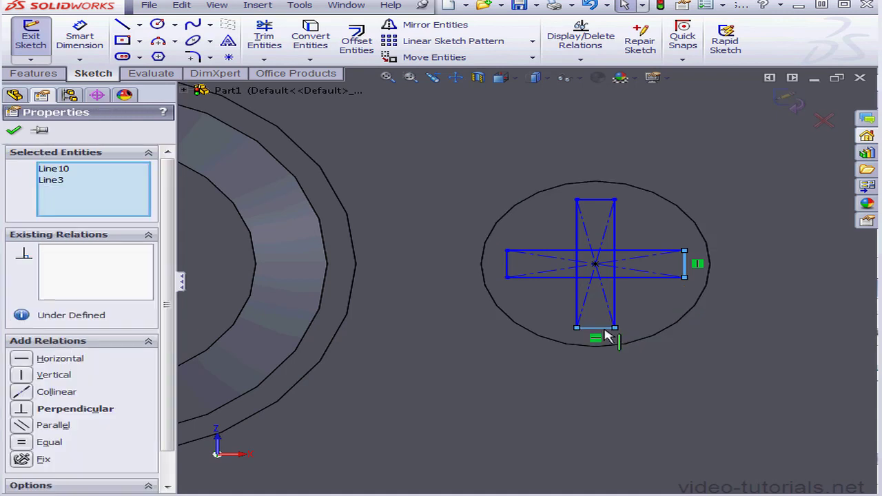
pyautogui.click(22, 444)
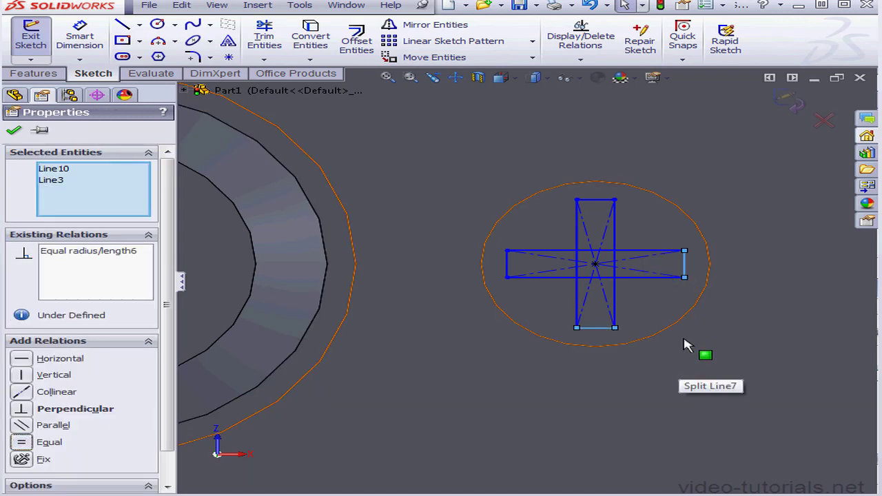
pyautogui.click(657, 278)
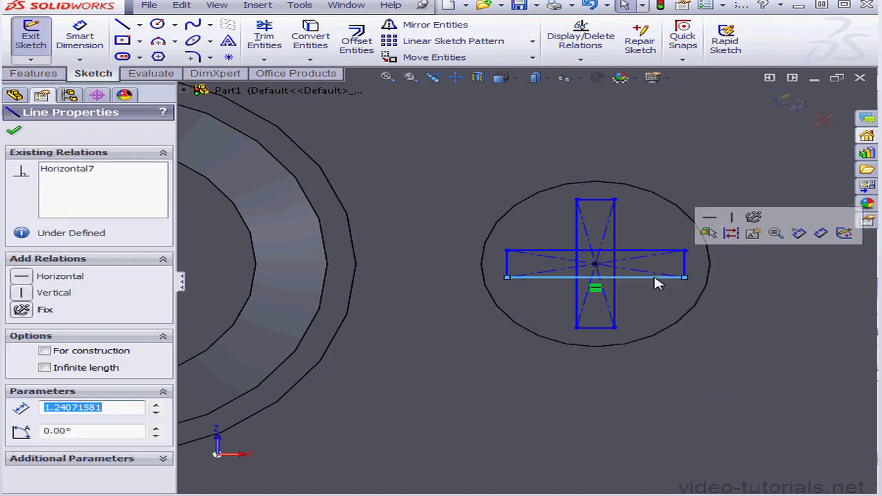
pyautogui.keyDown('ctrl'); pyautogui.click(619, 312); pyautogui.keyUp('ctrl')
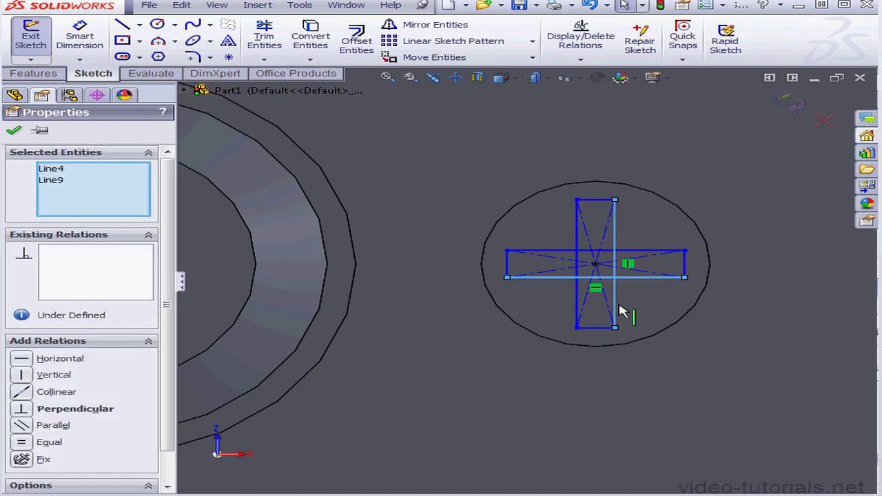
pyautogui.click(22, 443)
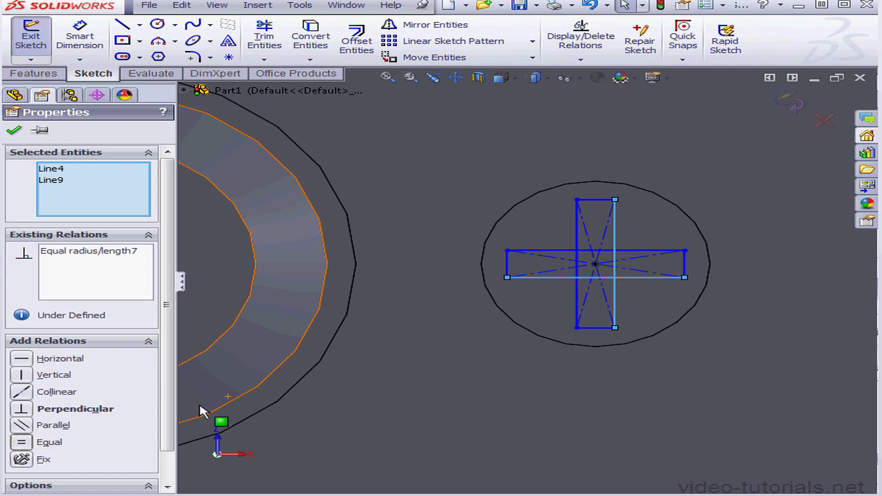
# Dimension the short side of the horizontal rectangle as 0.15 mm.
pyautogui.click(108, 39)
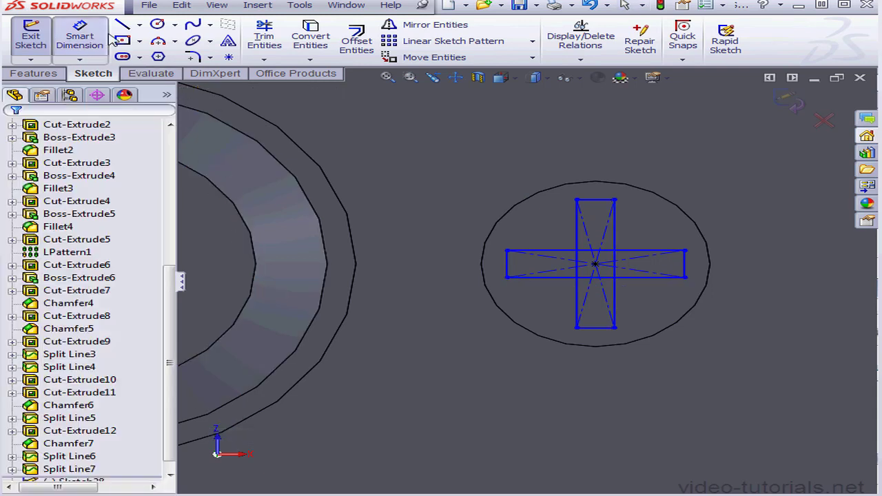
pyautogui.click(107, 39)
pyautogui.click(685, 266)
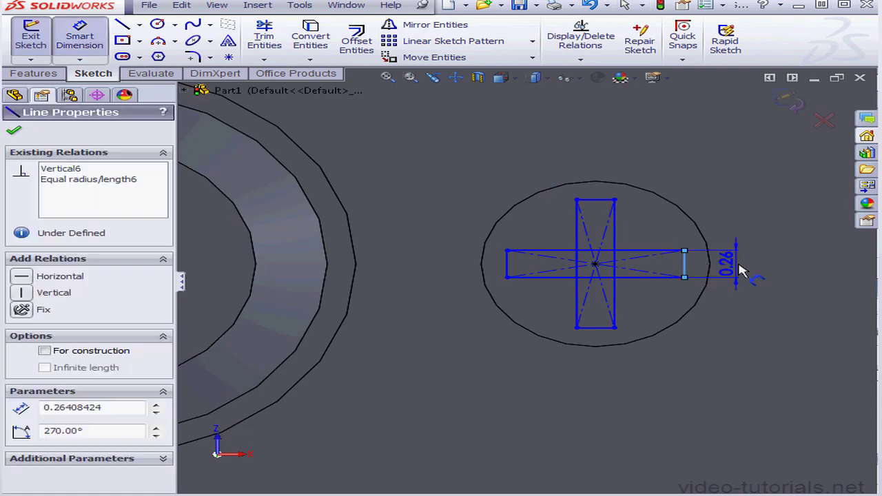
pyautogui.click(742, 271)
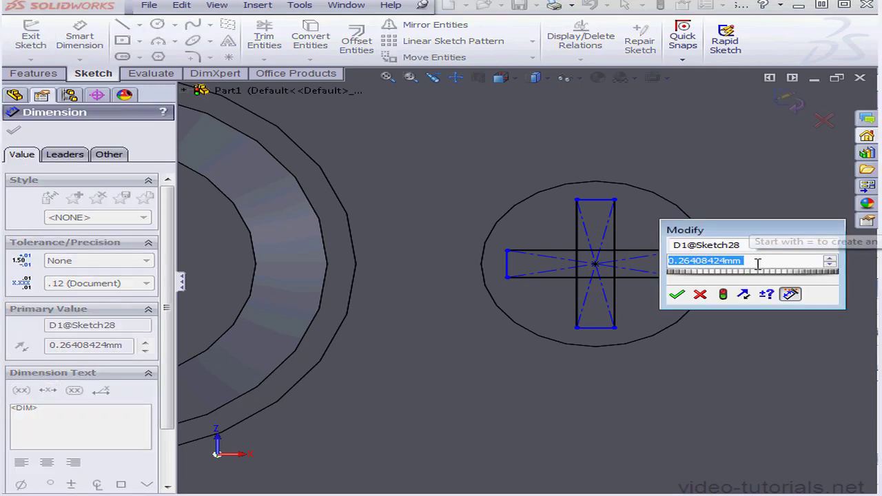
pyautogui.write('.15')
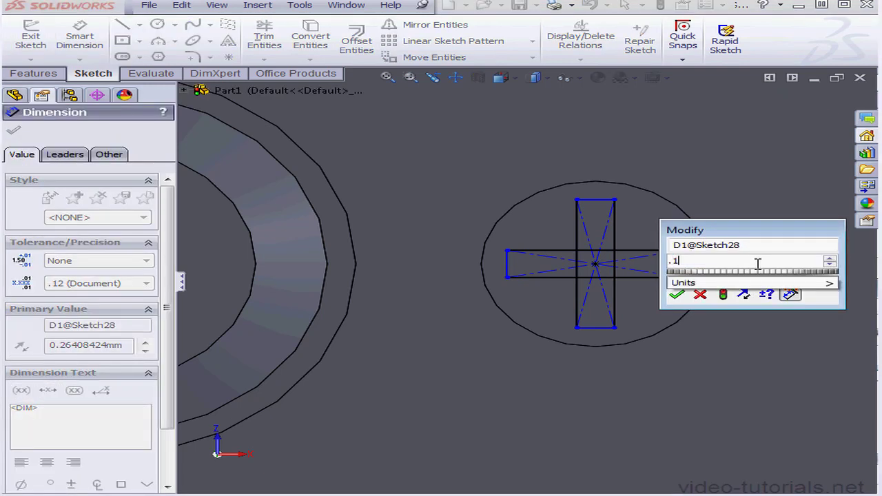
pyautogui.click(678, 295)
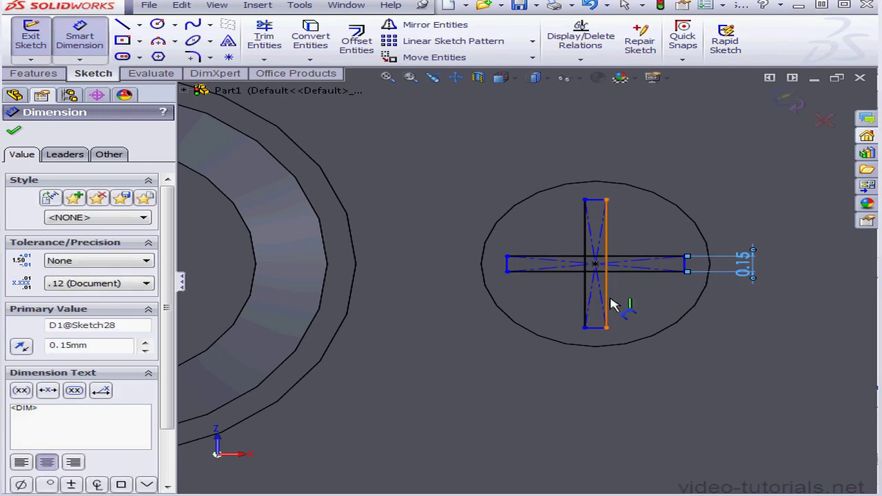
# Dimension the long side of the upright rectangle as 1.3 mm and finish the cross sketch.
pyautogui.click(629, 303)
pyautogui.click(650, 302)
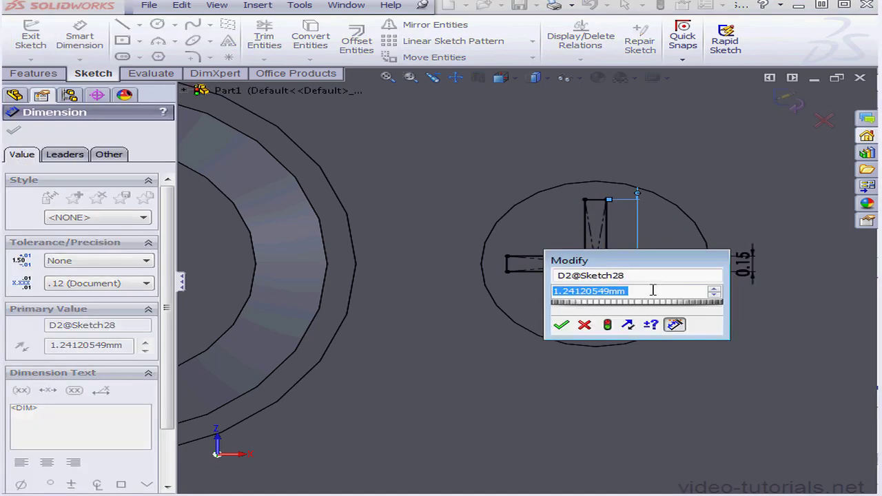
pyautogui.write('1.')
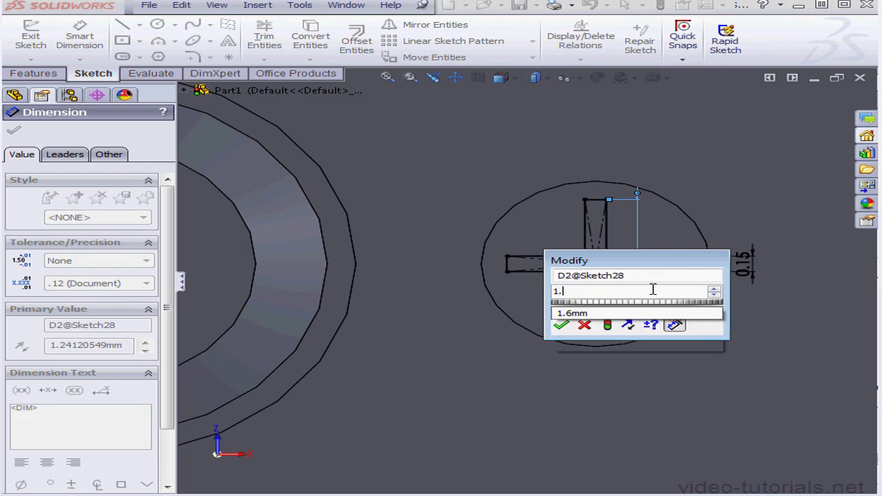
pyautogui.write('3')
pyautogui.click(560, 324)
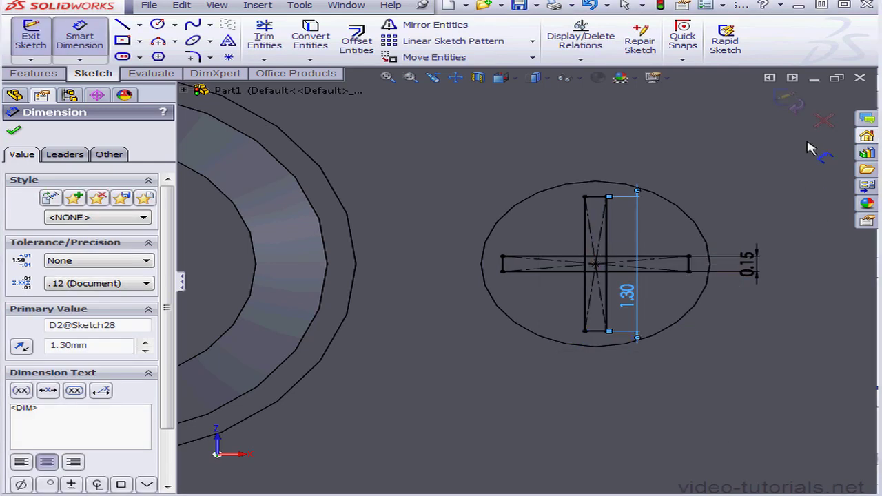
pyautogui.click(793, 105)
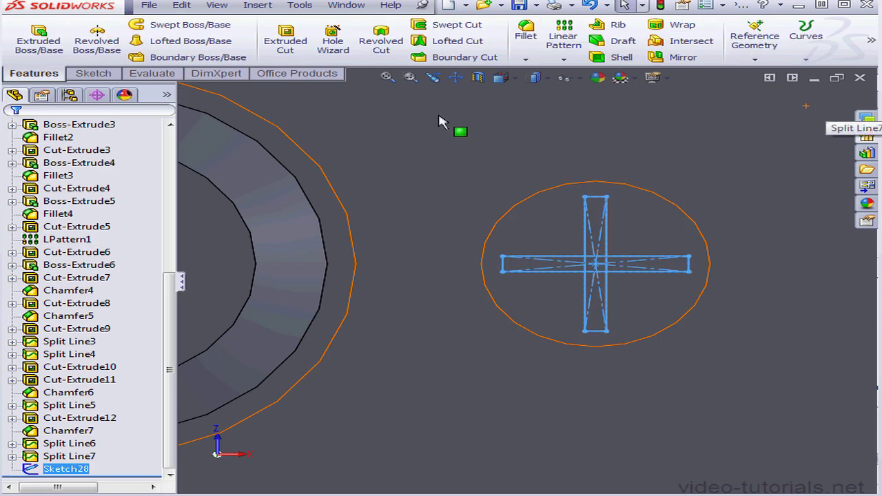
# Start an extruded cut from the cross sketch, replacing the whole-sketch selection with the four arm regions and the central region.
pyautogui.click(285, 41)
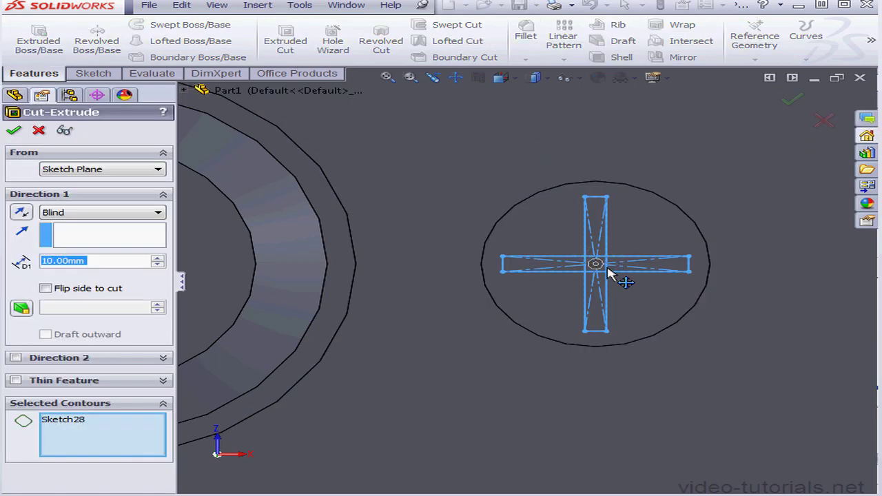
pyautogui.scroll(-5, 609, 269)
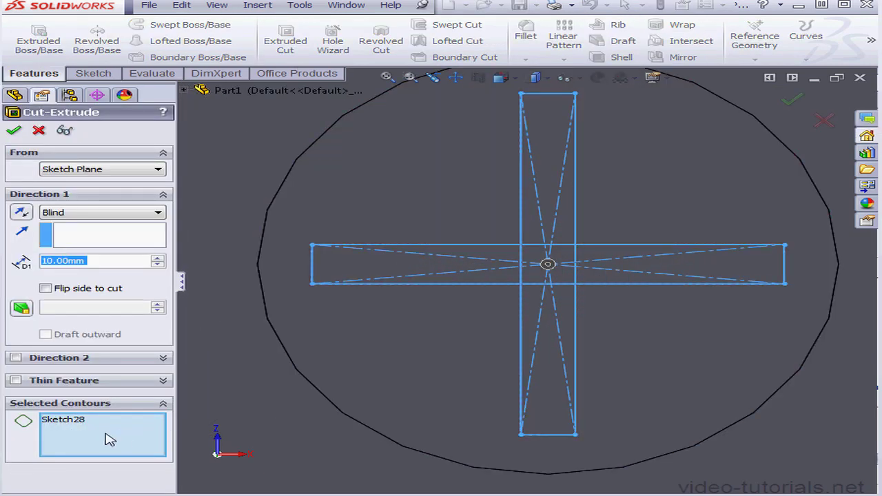
pyautogui.rightClick(111, 439)
pyautogui.click(138, 442)
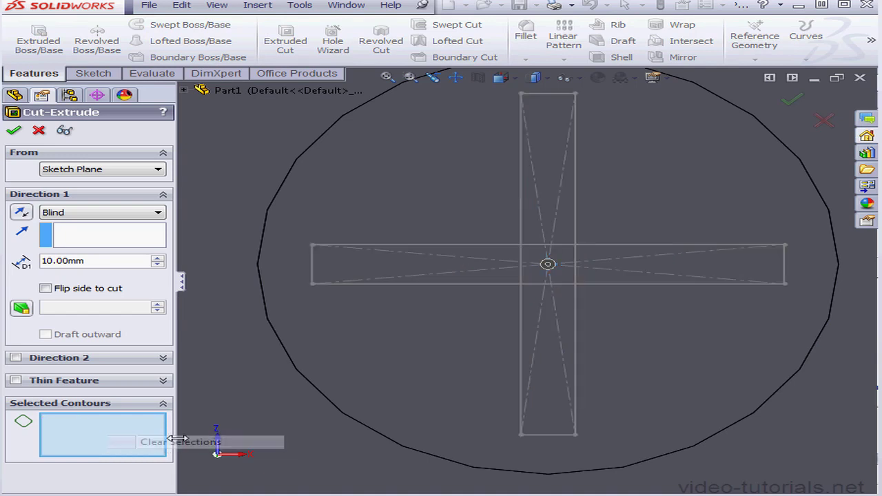
pyautogui.click(717, 274)
pyautogui.click(564, 313)
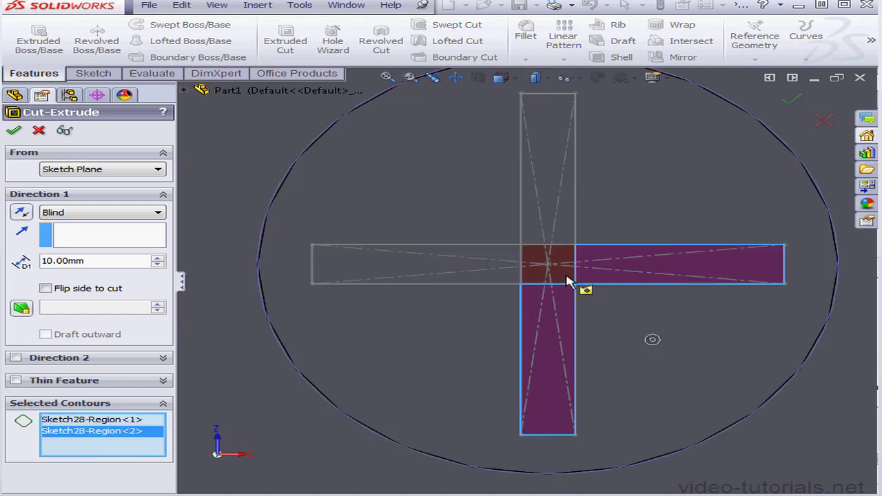
pyautogui.click(572, 274)
pyautogui.click(571, 231)
pyautogui.click(504, 269)
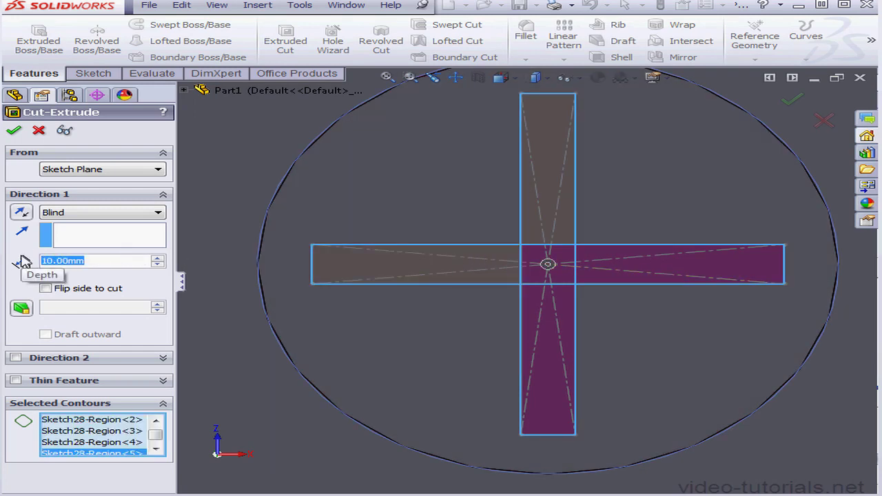
# Cut the cross-shaped recess to a blind depth of 0.15 mm.
pyautogui.write('.15')
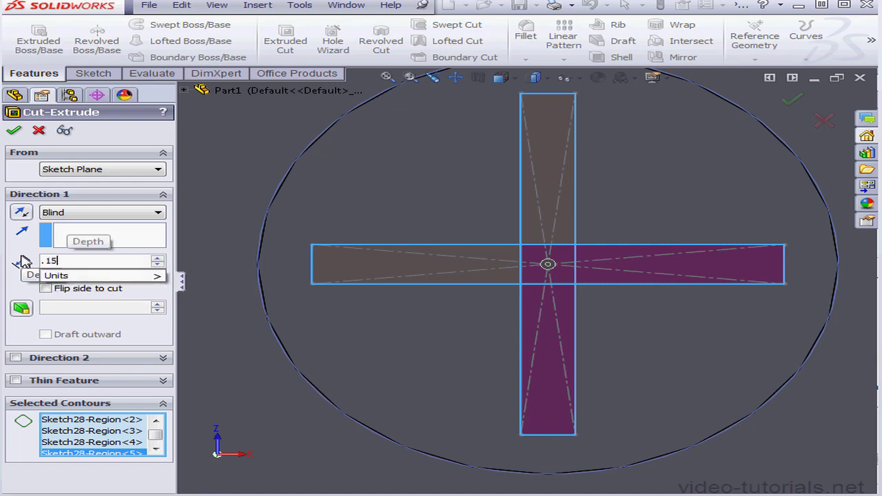
pyautogui.press('Return')
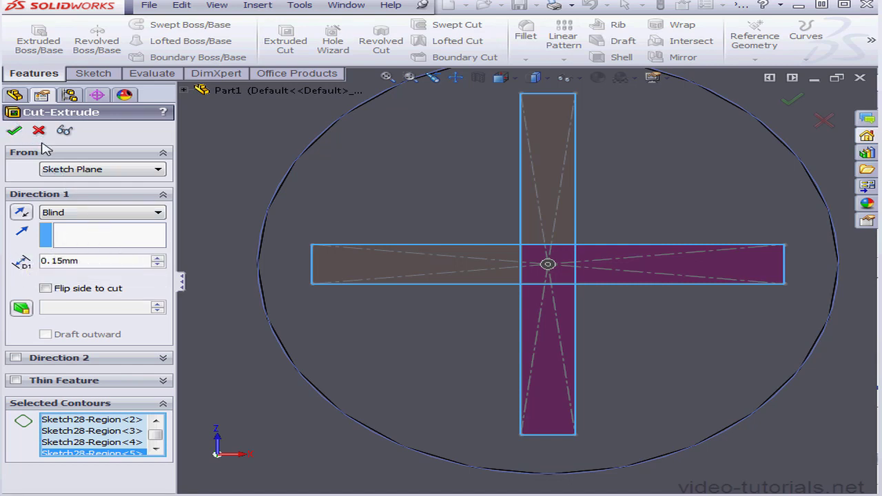
pyautogui.click(14, 130)
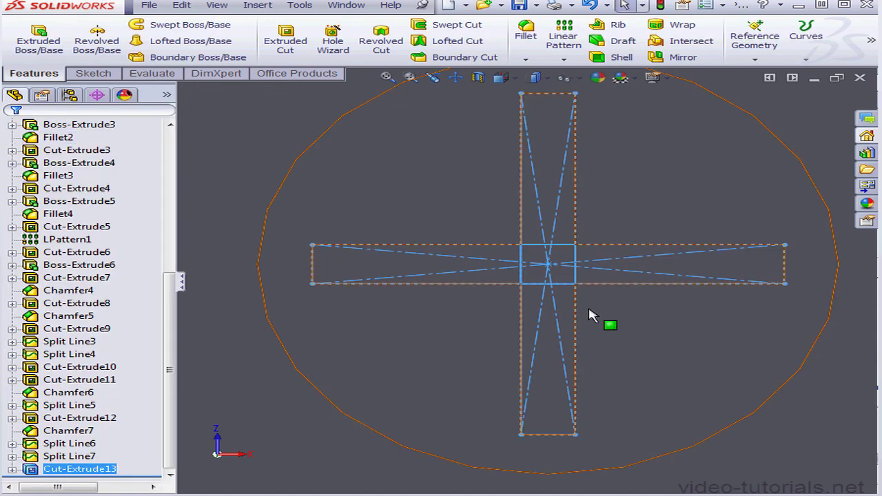
# Start a linear pattern of the cross cut and its circular split line, using the face's long lower edge as direction.
pyautogui.scroll(7, 589, 310)
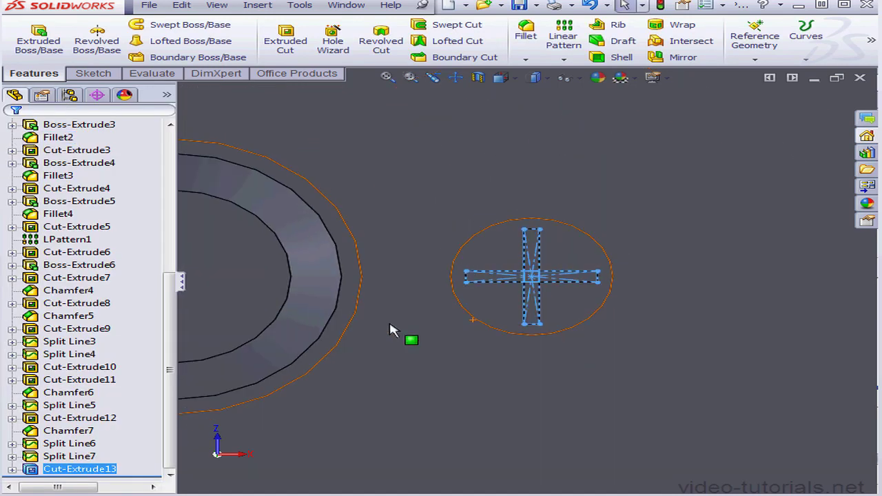
pyautogui.scroll(5, 386, 330)
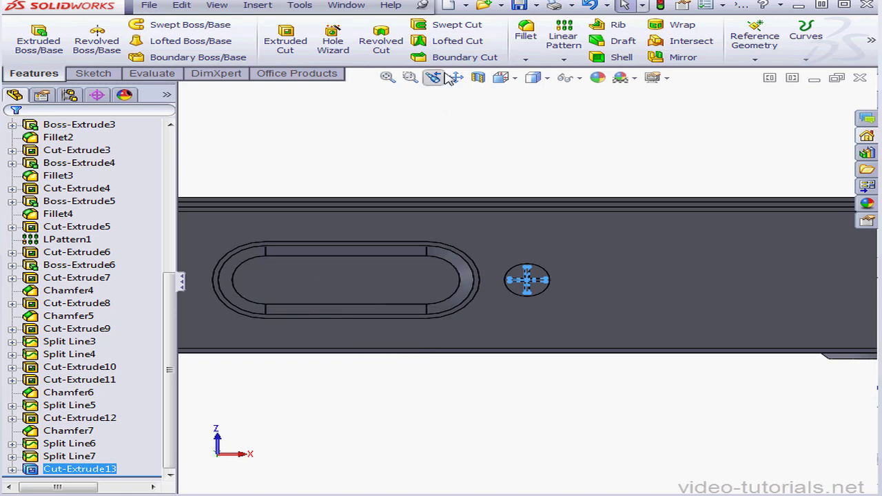
pyautogui.click(455, 77)
pyautogui.moveTo(311, 253); pyautogui.dragTo(469, 248)
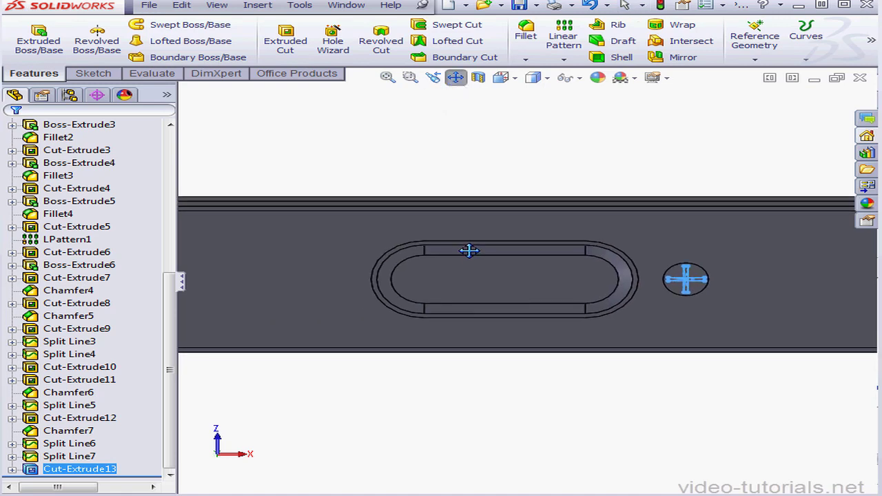
pyautogui.click(455, 80)
pyautogui.keyDown('ctrl'); pyautogui.click(75, 457); pyautogui.keyUp('ctrl')
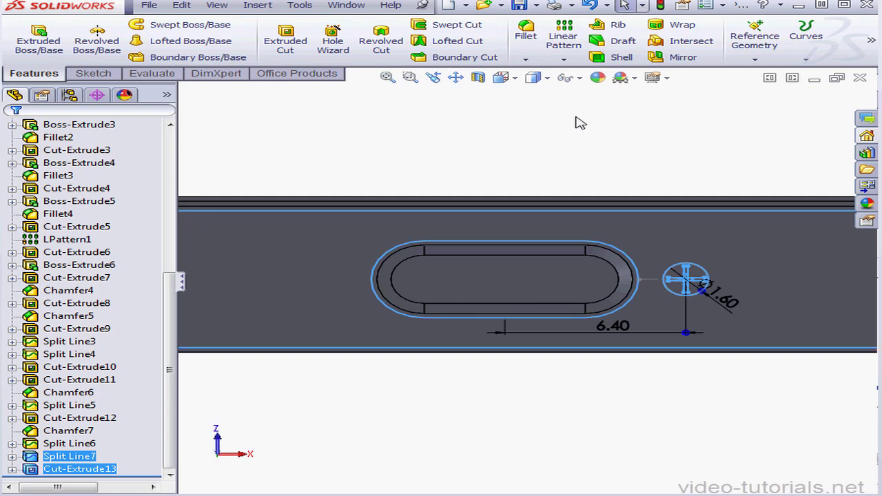
pyautogui.click(563, 37)
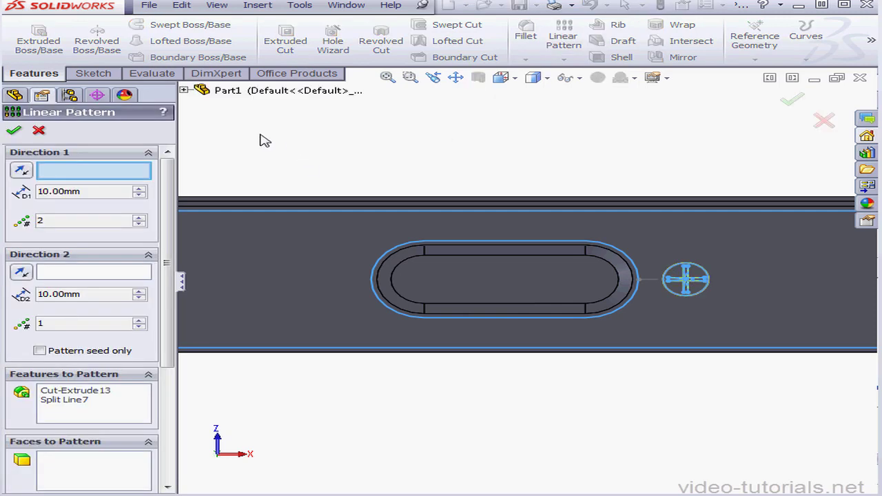
pyautogui.click(590, 349)
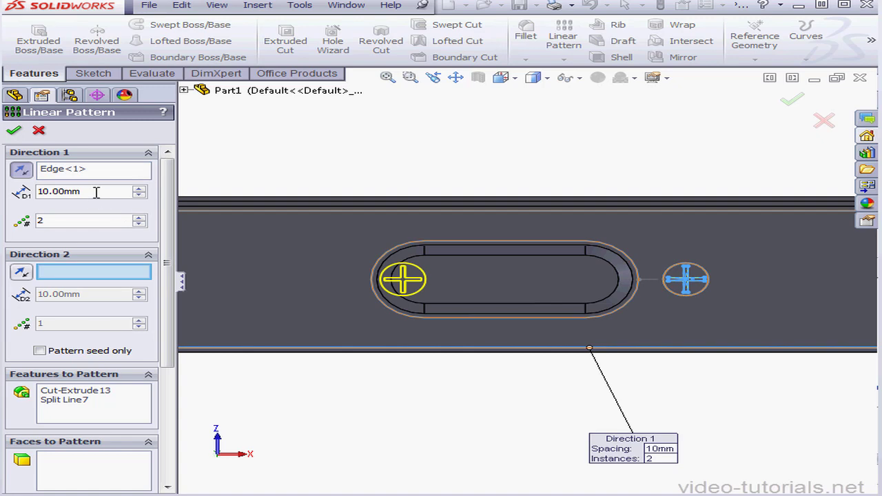
# Set the pattern spacing to 12.8 mm and create the second screw across the connector slot.
pyautogui.write('1')
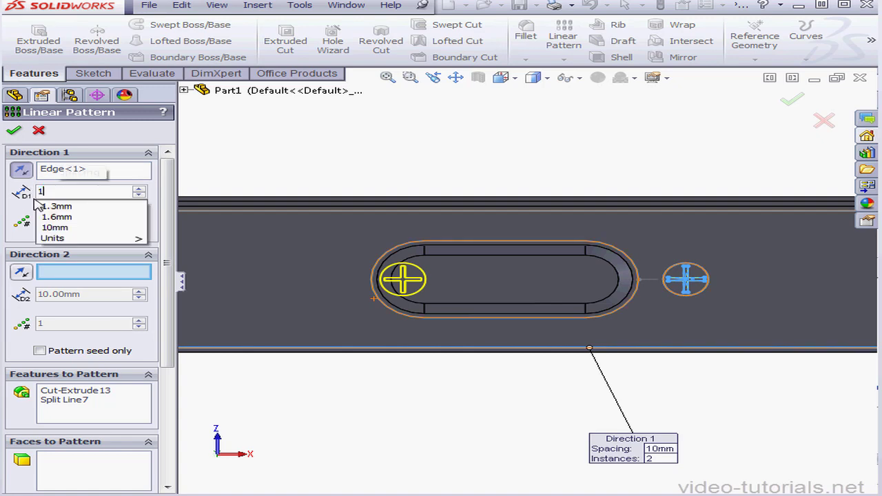
pyautogui.write('2.8')
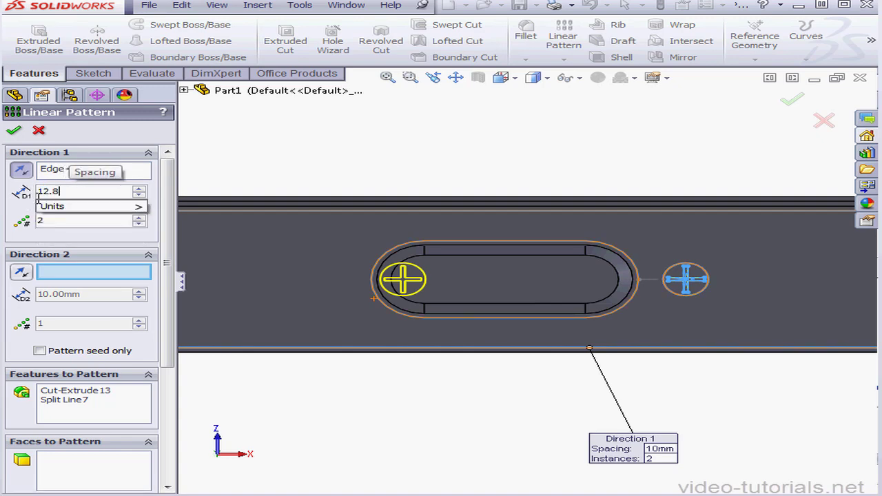
pyautogui.press('Tab')
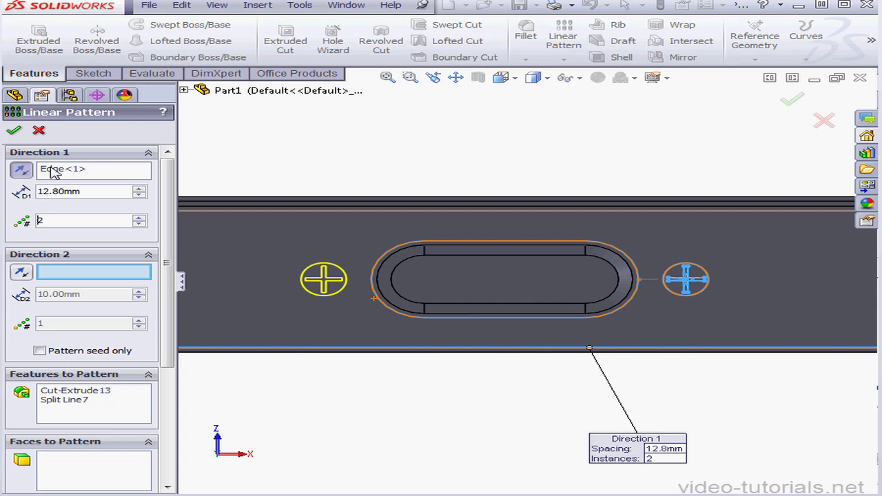
pyautogui.click(14, 132)
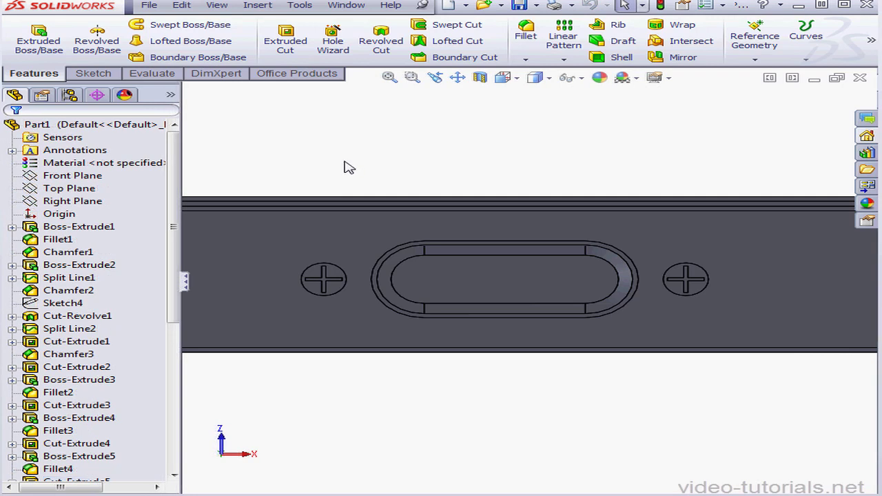
# Start a sketch on the flat connector face and draw a circle about 1.83 mm in diameter near the face's right end.
pyautogui.click(457, 77)
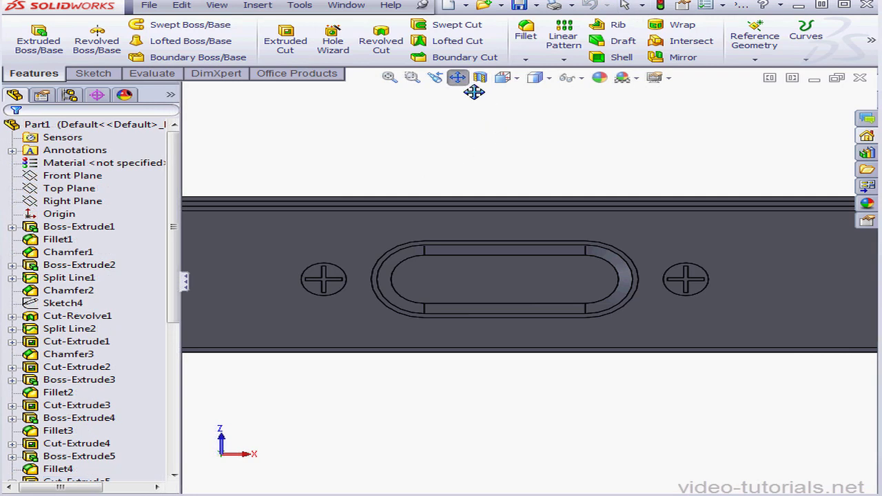
pyautogui.moveTo(704, 226); pyautogui.dragTo(262, 255)
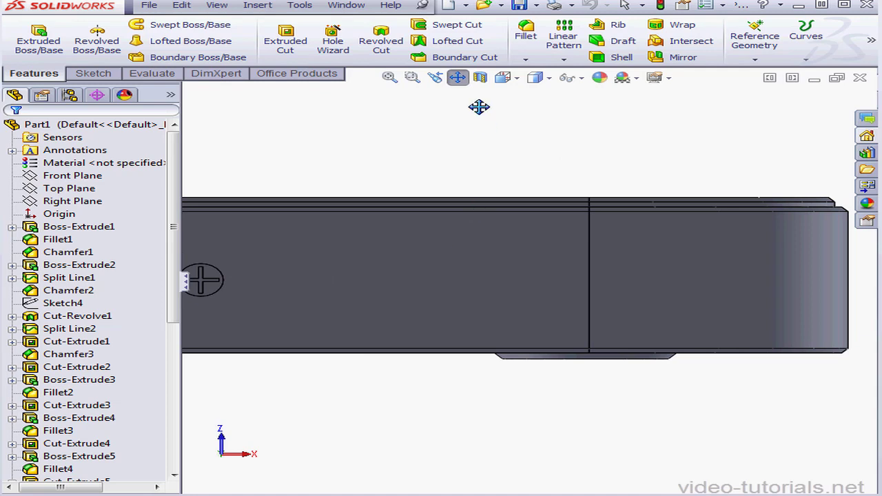
pyautogui.click(459, 78)
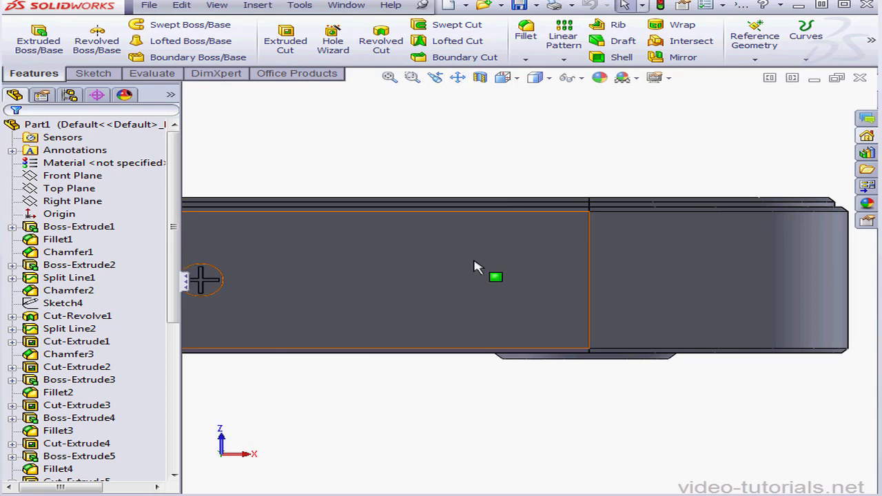
pyautogui.click(445, 292)
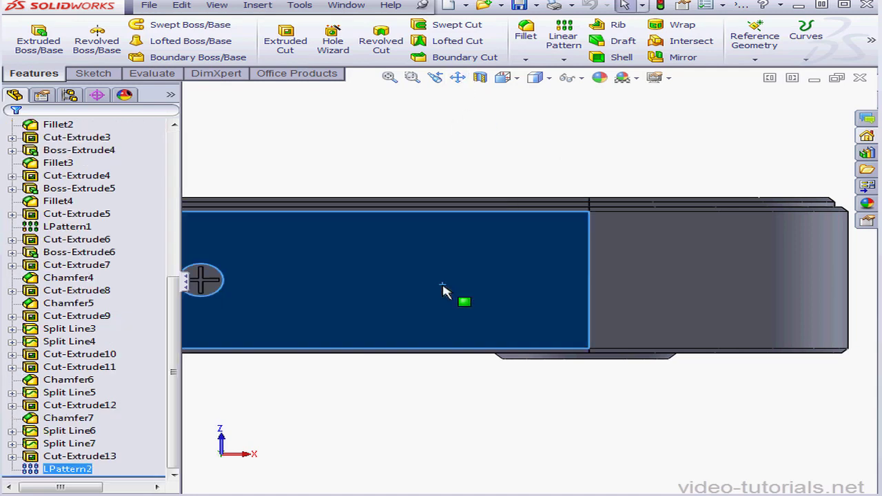
pyautogui.rightClick(444, 290)
pyautogui.click(479, 186)
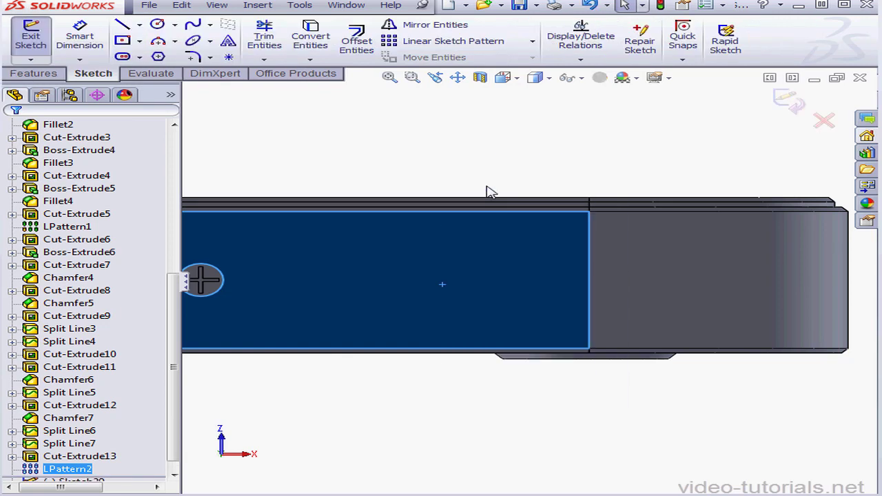
pyautogui.click(541, 311)
pyautogui.click(567, 323)
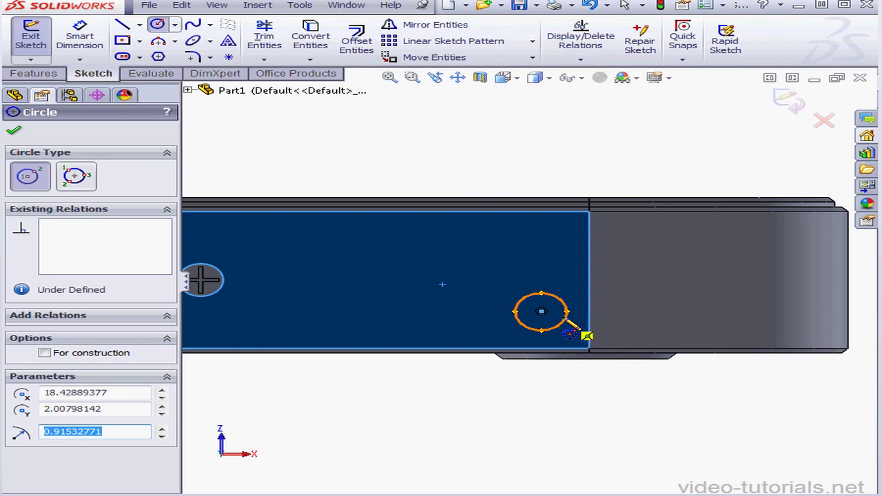
# Dimension the circle's center 9.3 mm from the body's outer right edge.
pyautogui.click(95, 41)
pyautogui.click(848, 336)
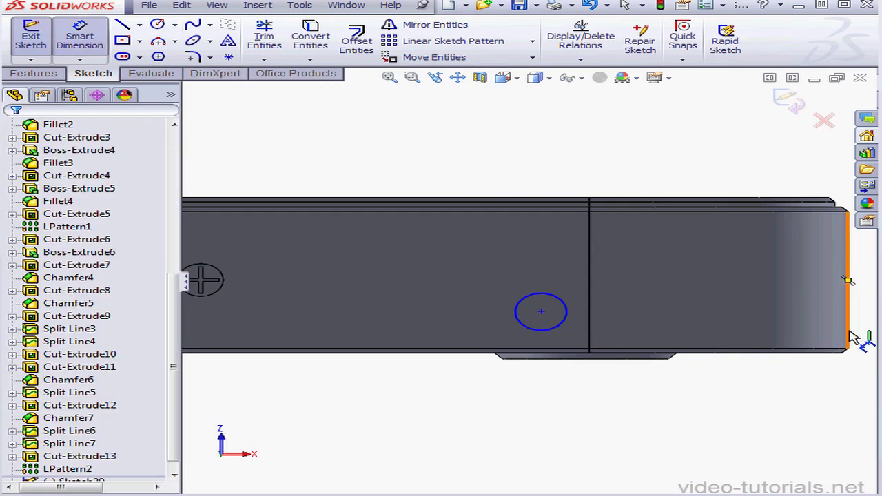
pyautogui.click(542, 314)
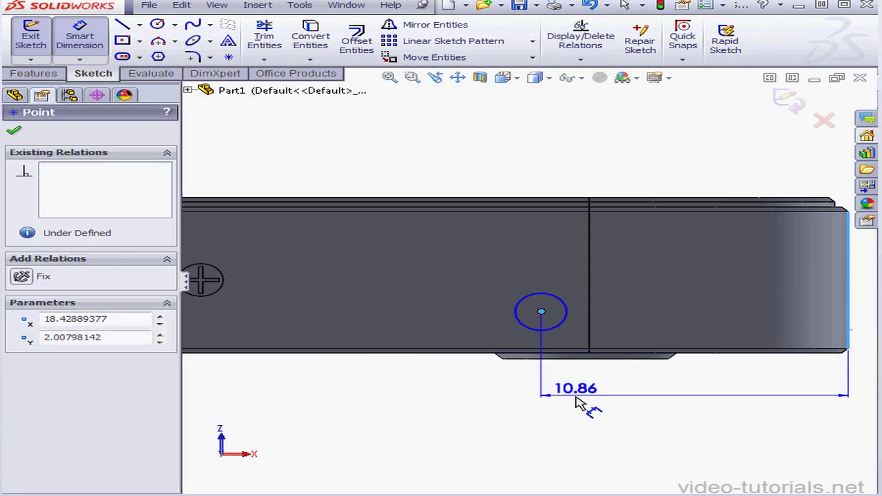
pyautogui.click(591, 403)
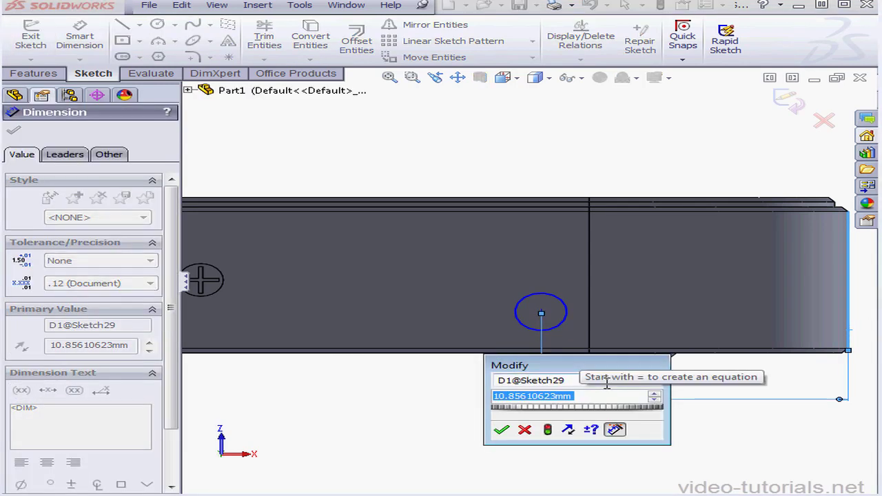
pyautogui.write('9.3')
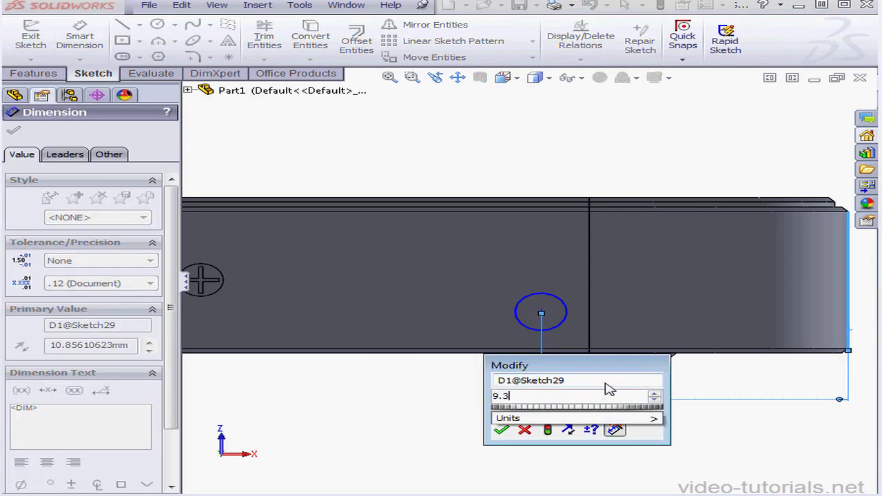
pyautogui.click(501, 429)
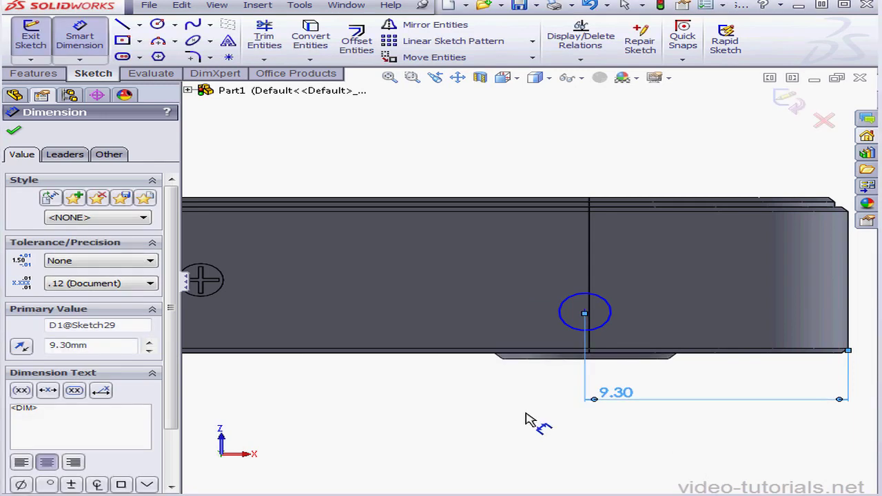
# Dimension the circle's center 2.5 mm above the face's long lower edge.
pyautogui.click(583, 314)
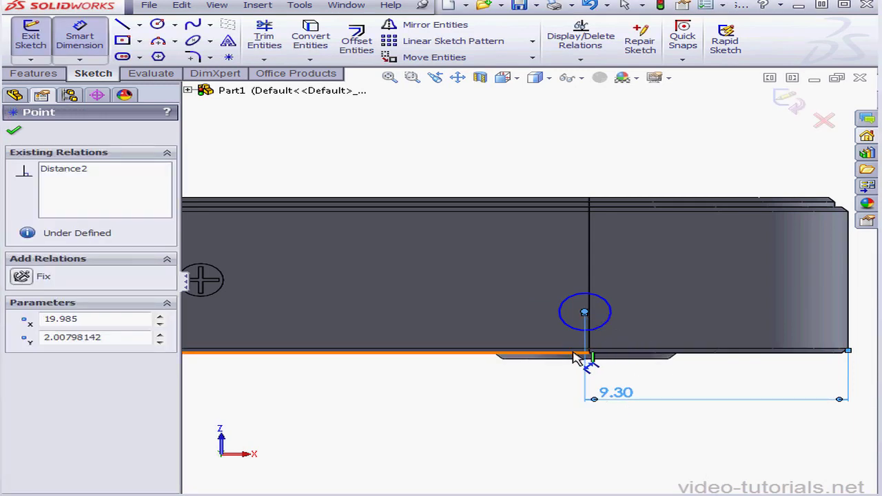
pyautogui.click(574, 353)
pyautogui.click(555, 369)
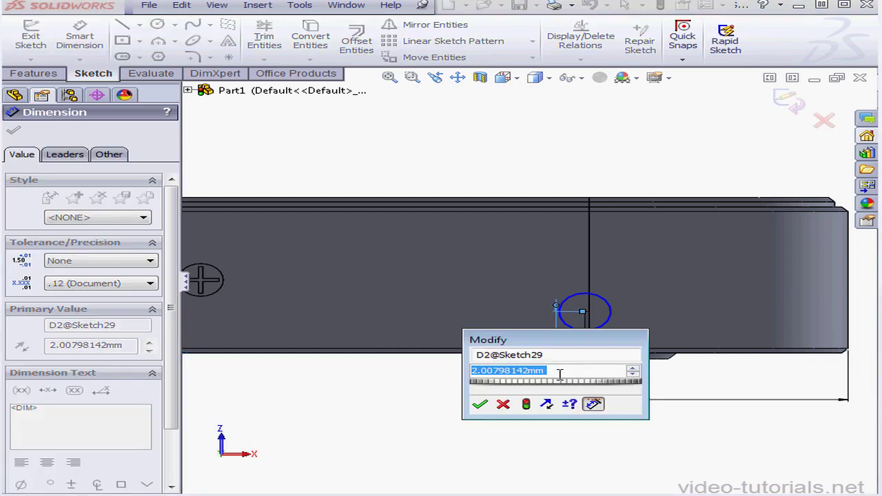
pyautogui.write('2.')
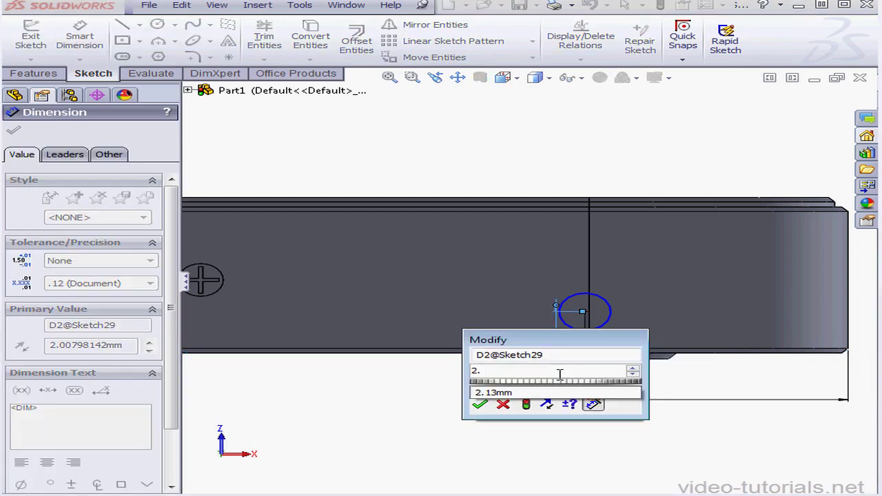
pyautogui.write('5')
pyautogui.click(481, 406)
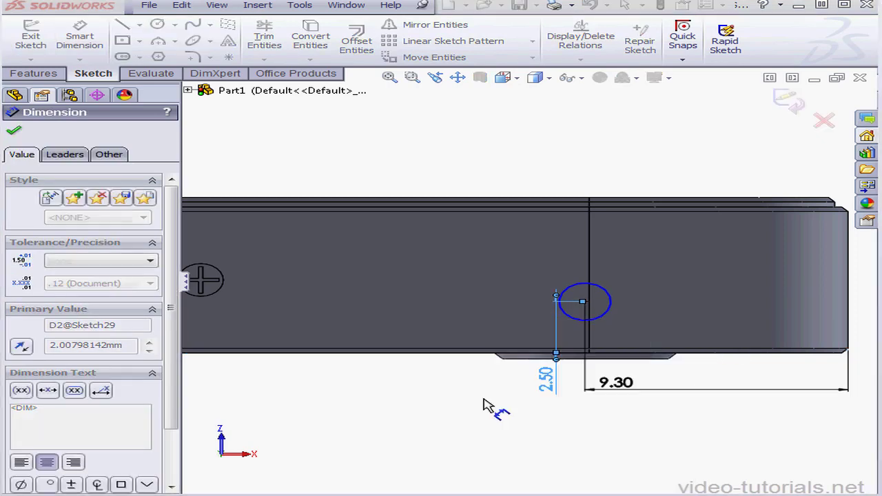
# Set the circle's diameter to 1 mm and close the sketch.
pyautogui.click(604, 308)
pyautogui.click(665, 284)
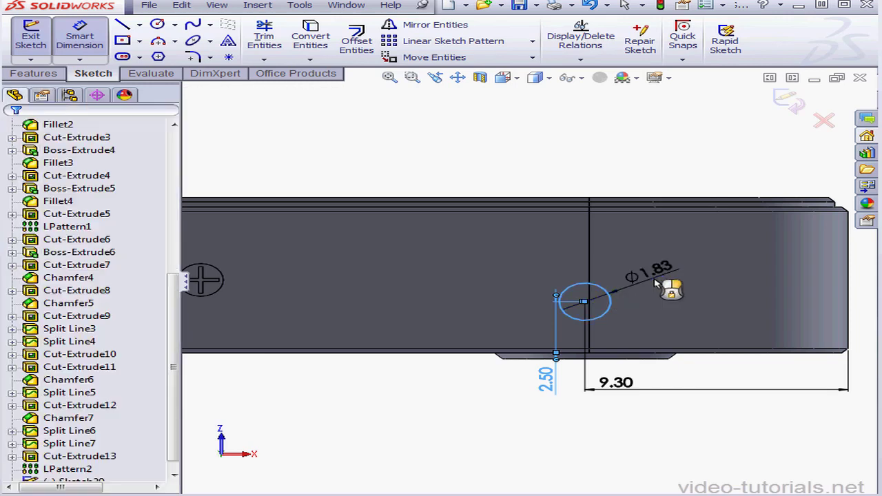
pyautogui.write('1')
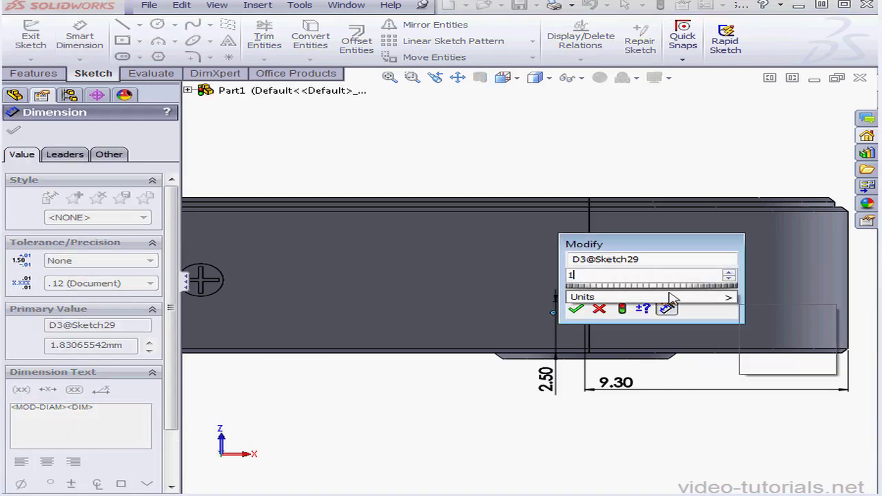
pyautogui.click(578, 308)
pyautogui.click(575, 297)
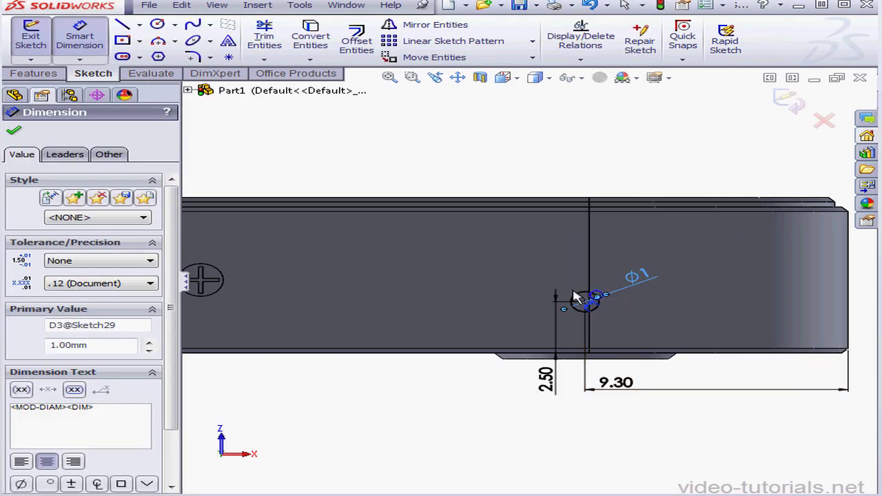
pyautogui.click(800, 110)
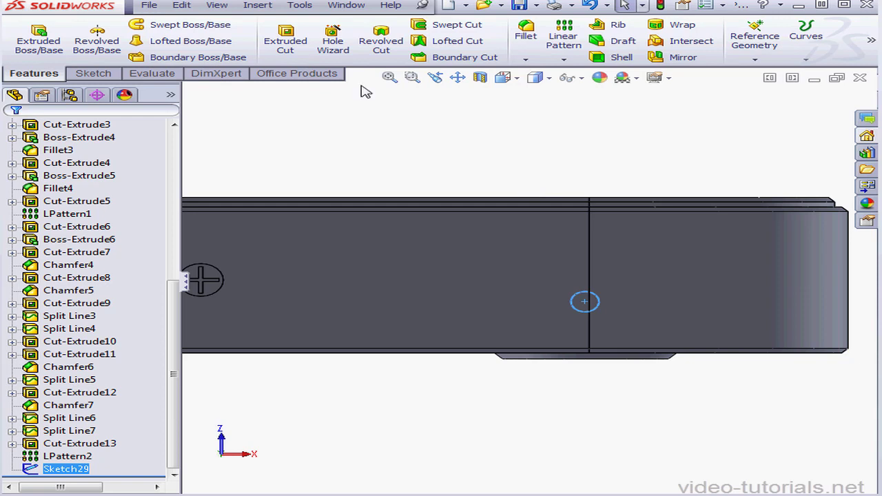
# Copy the small circle sketch and paste it onto the flat connector face, beside the large round opening near the body's left end.
pyautogui.click(181, 6)
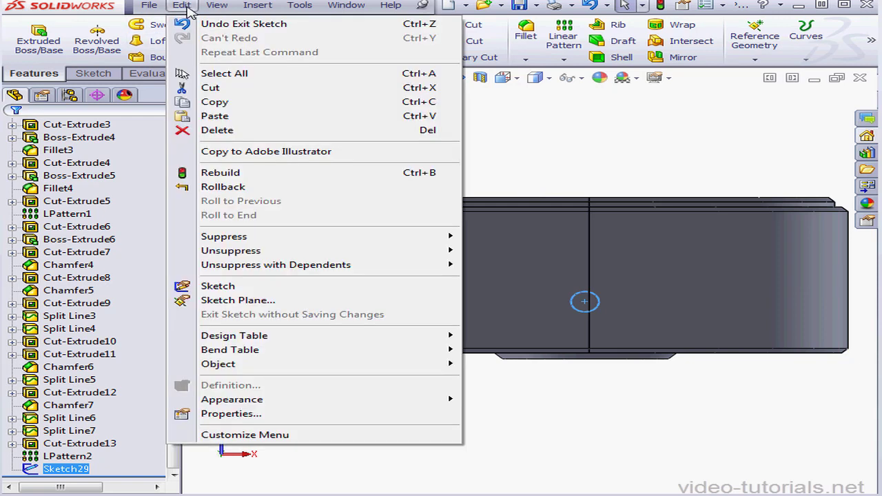
pyautogui.click(214, 103)
pyautogui.click(459, 82)
pyautogui.moveTo(324, 249)
pyautogui.mouseDown()
pyautogui.moveTo(530, 264)
pyautogui.moveTo(673, 262)
pyautogui.mouseUp()
pyautogui.moveTo(268, 270); pyautogui.dragTo(624, 253)
pyautogui.moveTo(321, 262); pyautogui.dragTo(496, 278)
pyautogui.moveTo(289, 278); pyautogui.dragTo(327, 292)
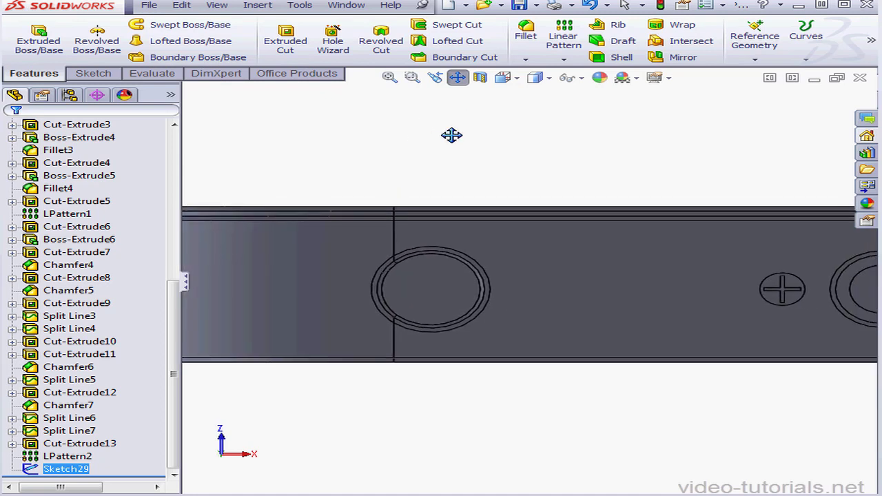
pyautogui.moveTo(458, 220); pyautogui.dragTo(517, 226)
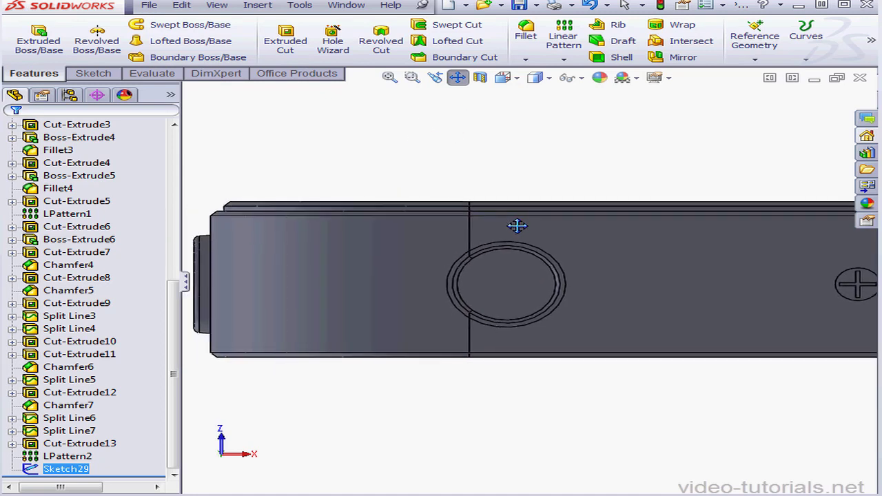
pyautogui.click(457, 78)
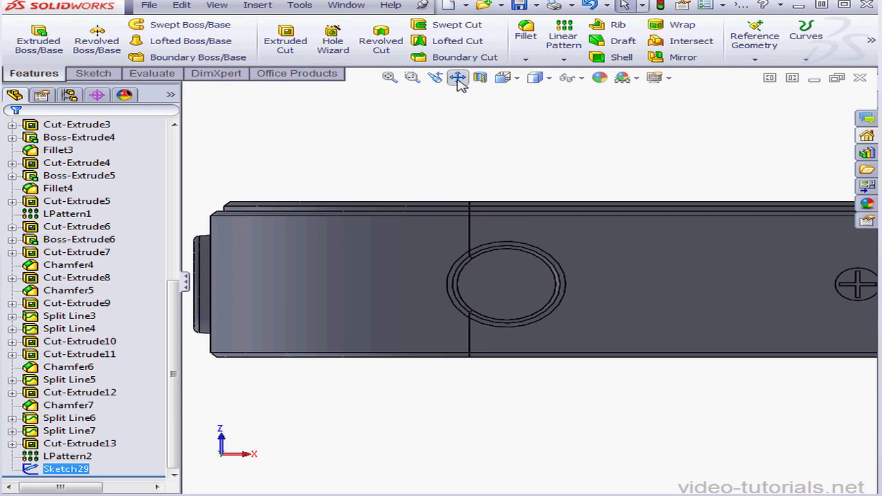
pyautogui.click(599, 307)
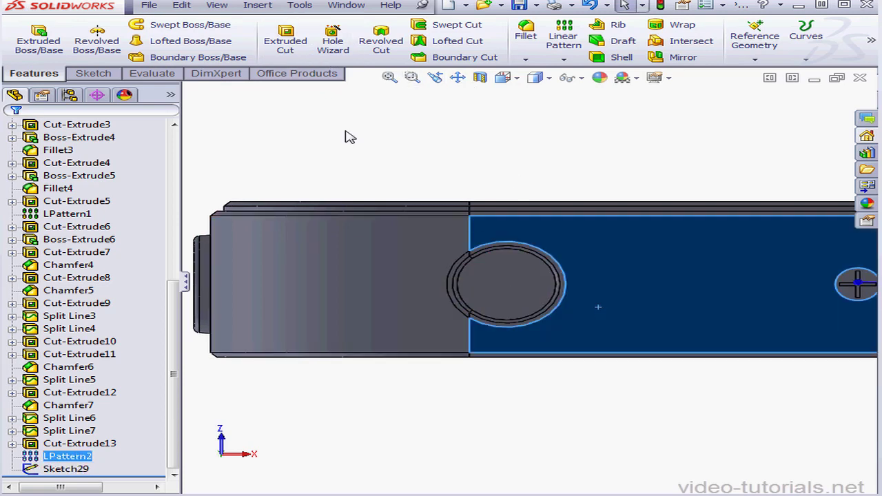
pyautogui.click(189, 8)
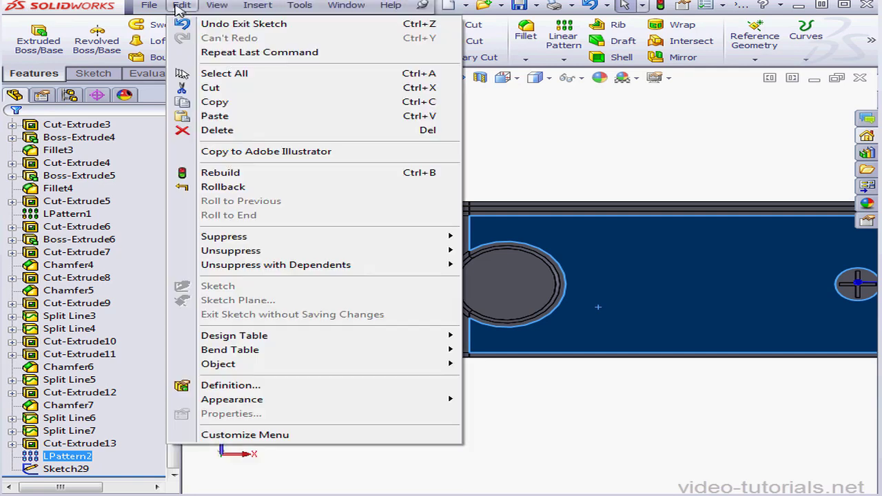
pyautogui.click(206, 117)
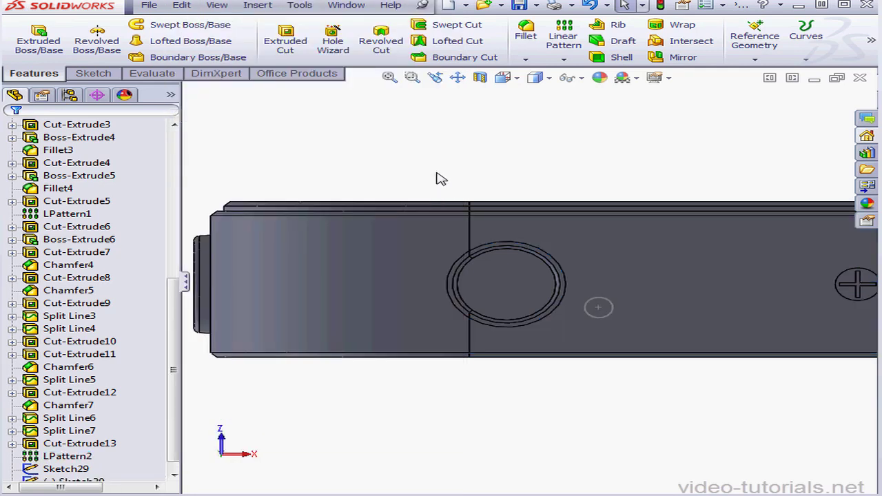
# Edit the pasted sketch and dimension the circle's center 14 mm from the body's outer left edge.
pyautogui.scroll(-1, 176, 420)
pyautogui.click(79, 471)
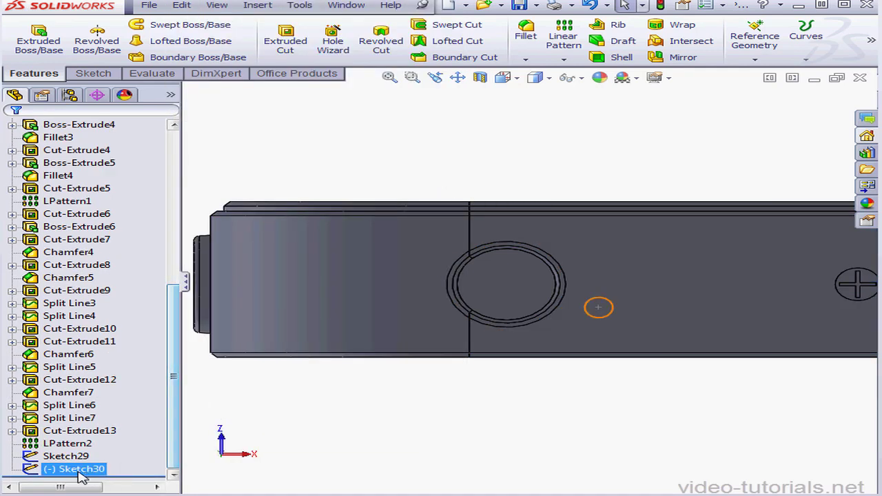
pyautogui.rightClick(80, 471)
pyautogui.click(94, 269)
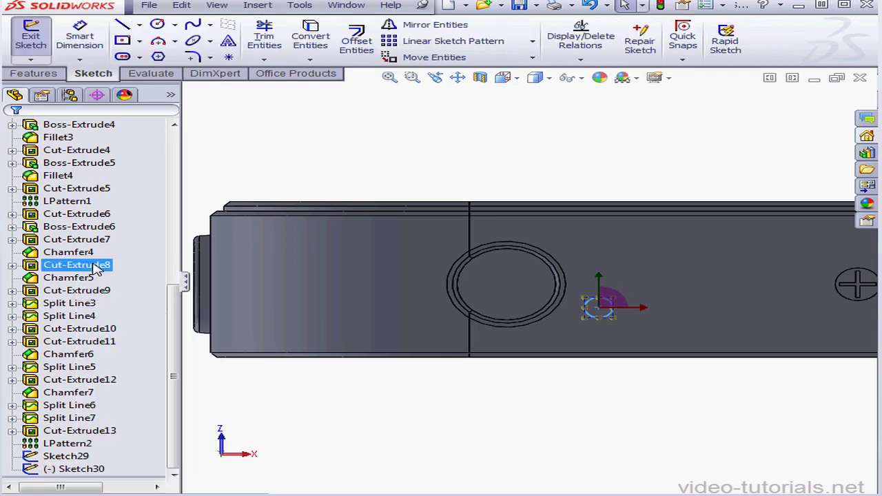
pyautogui.click(80, 38)
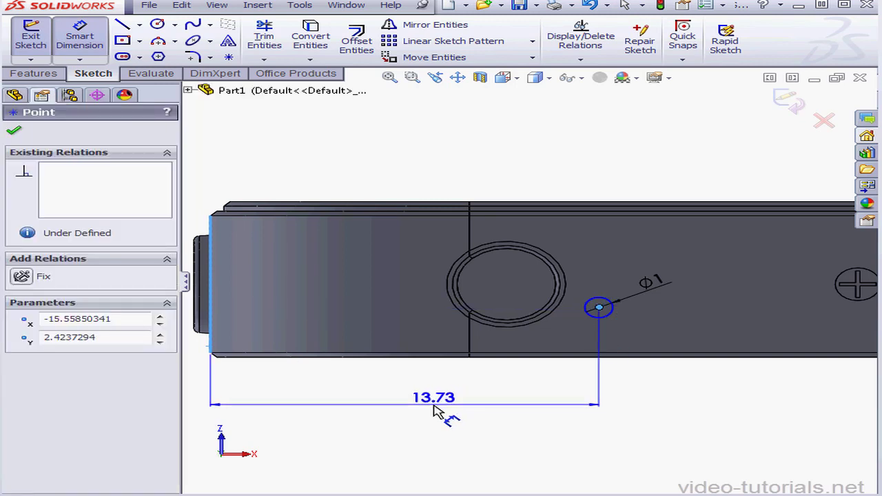
pyautogui.click(434, 408)
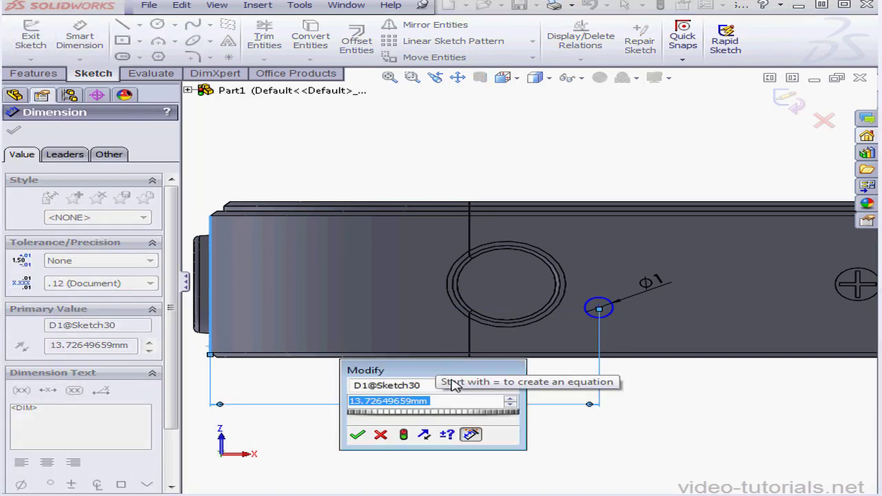
pyautogui.write('14')
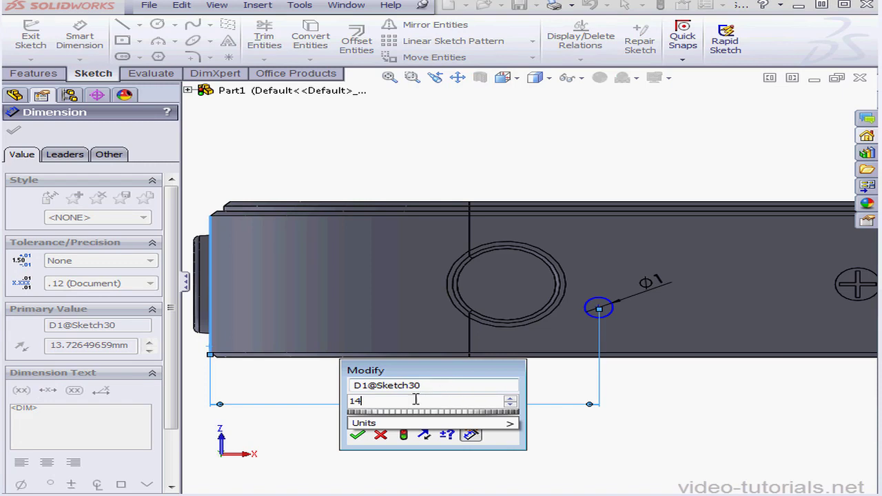
pyautogui.click(358, 435)
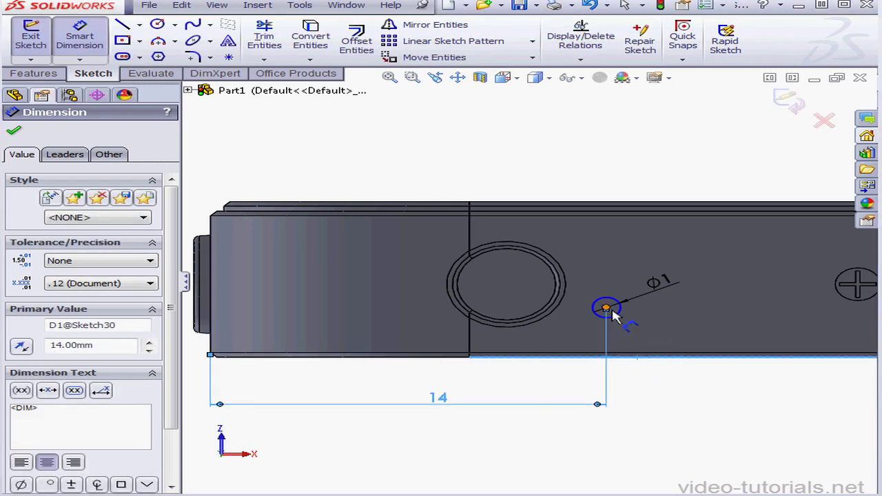
# Dimension the pasted circle's center 2.5 mm above the face's lower edge and close the sketch.
pyautogui.click(606, 308)
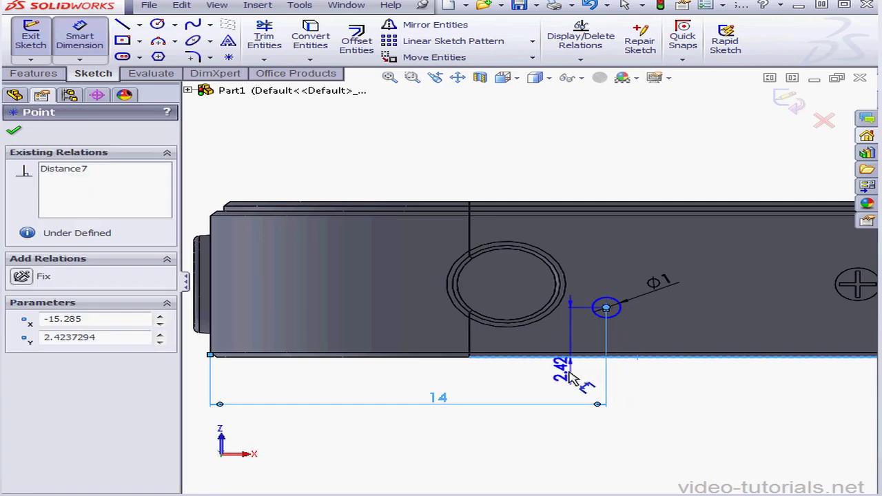
pyautogui.click(566, 372)
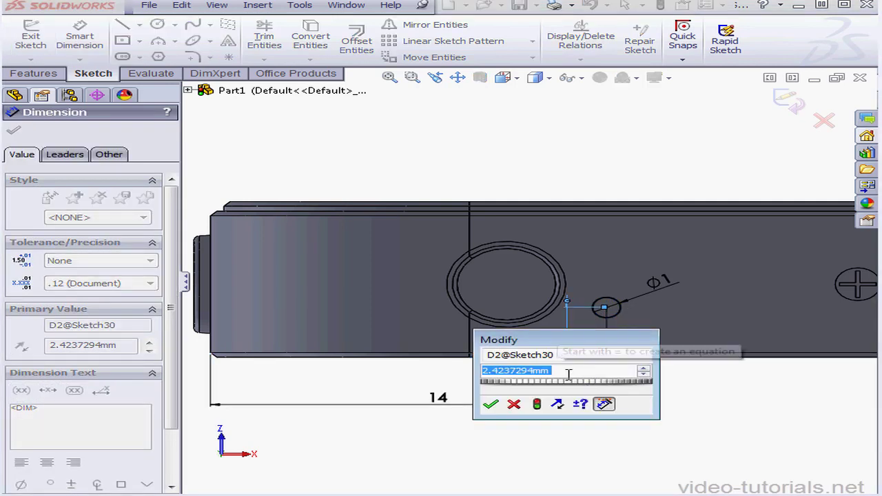
pyautogui.write('2.5')
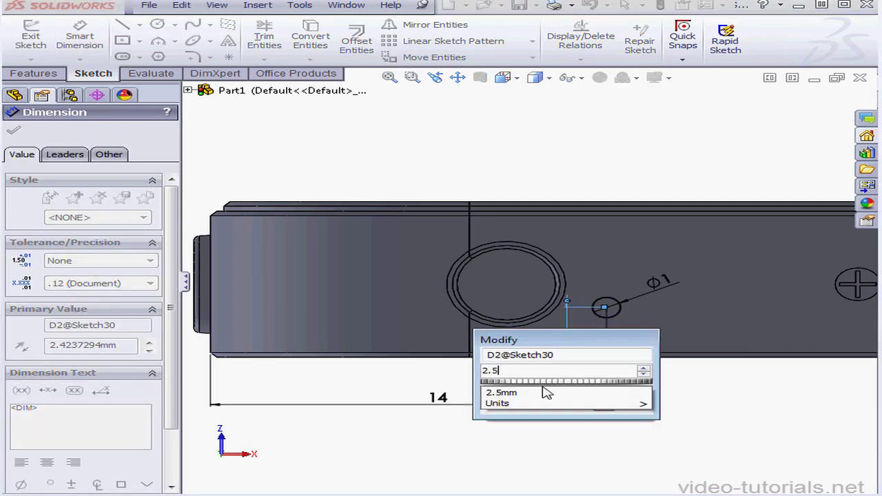
pyautogui.click(492, 405)
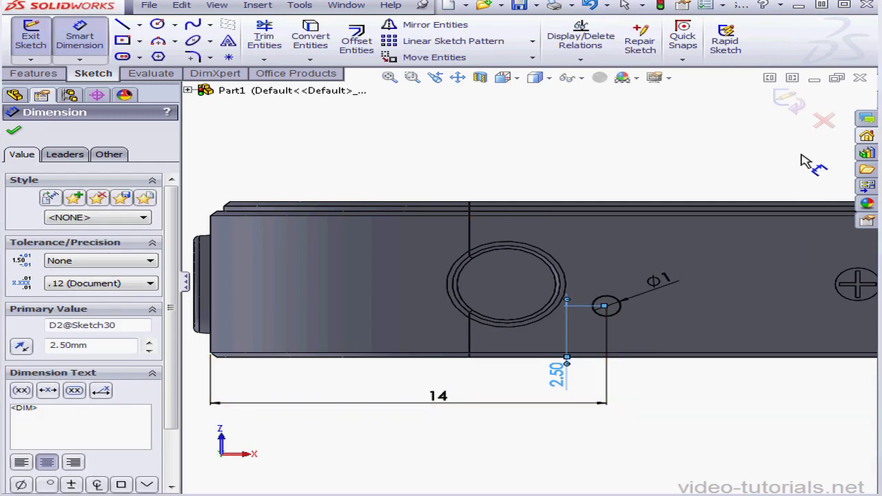
pyautogui.click(790, 110)
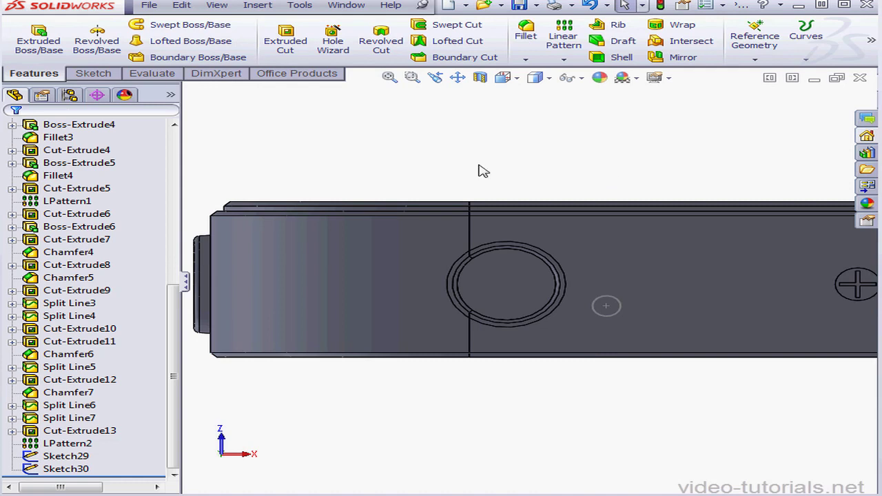
# Cut the pasted 1 mm circle 0.5 mm deep into the face with a blind Extruded Cut.
pyautogui.click(285, 42)
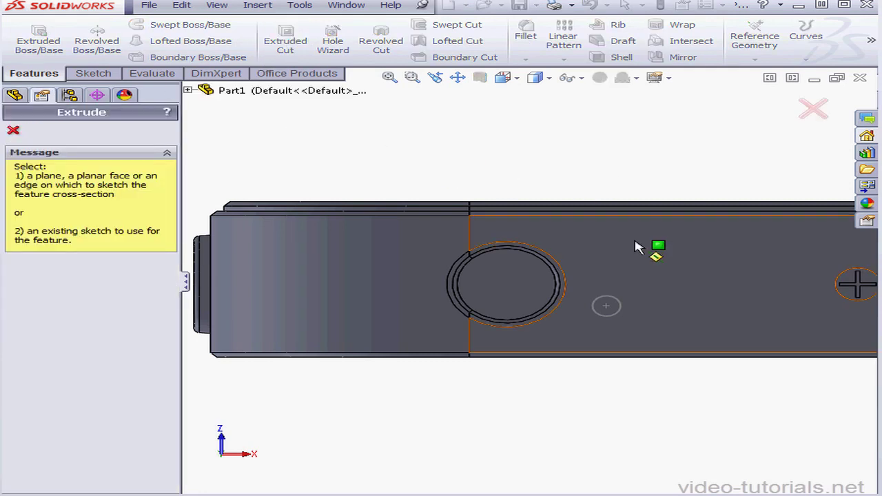
pyautogui.press('Escape')
pyautogui.click(607, 307)
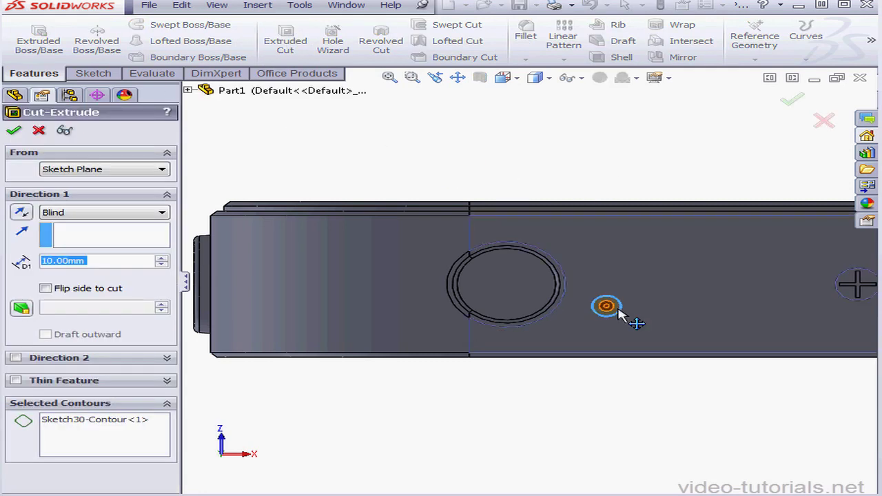
pyautogui.write('.5')
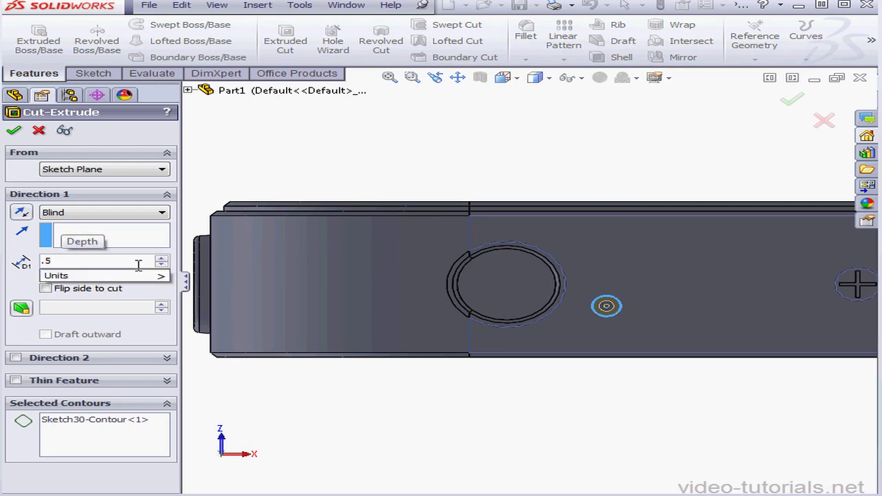
pyautogui.press('Return')
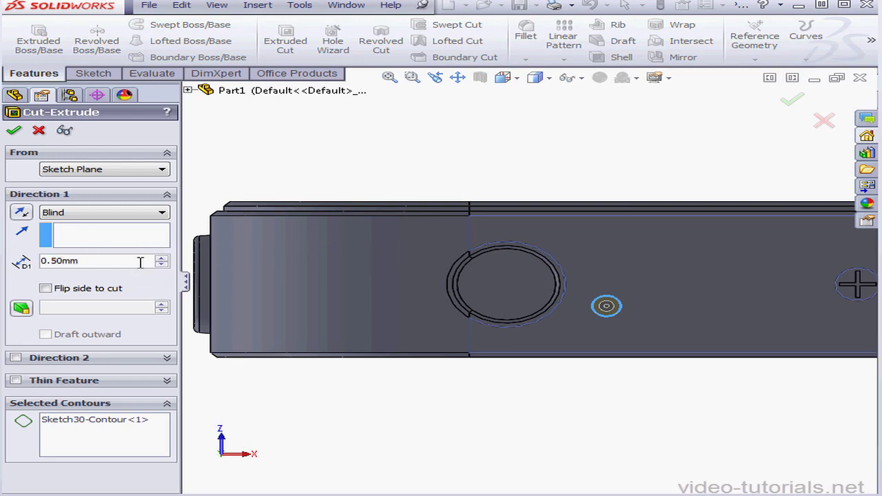
pyautogui.click(14, 131)
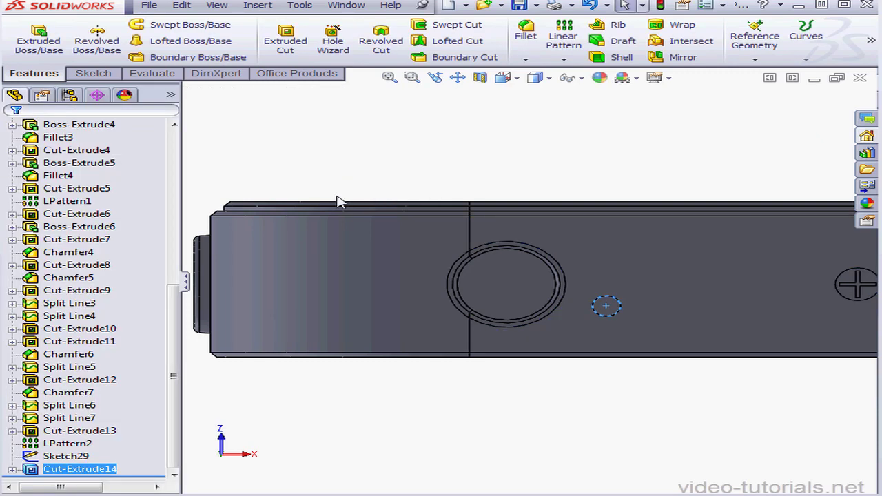
# Start a linear pattern of the 1 mm circular cut along the face's lower edge with 5 instances spaced 1.5 mm.
pyautogui.click(564, 34)
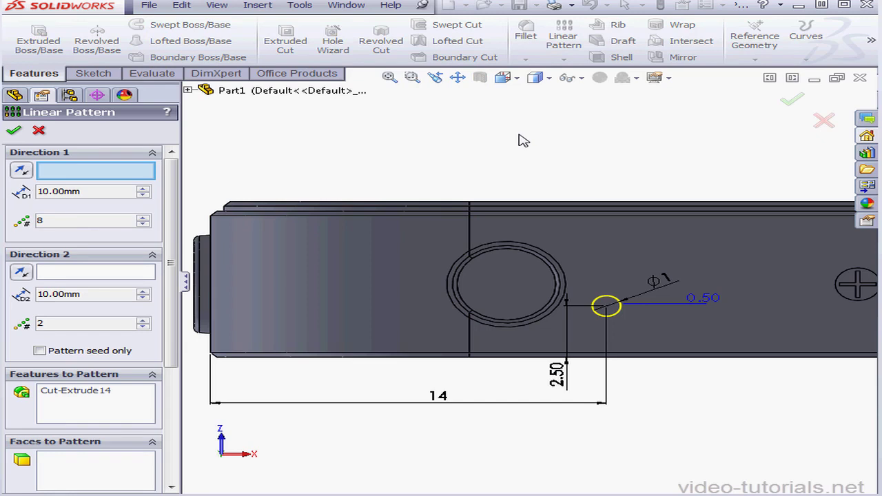
pyautogui.click(649, 353)
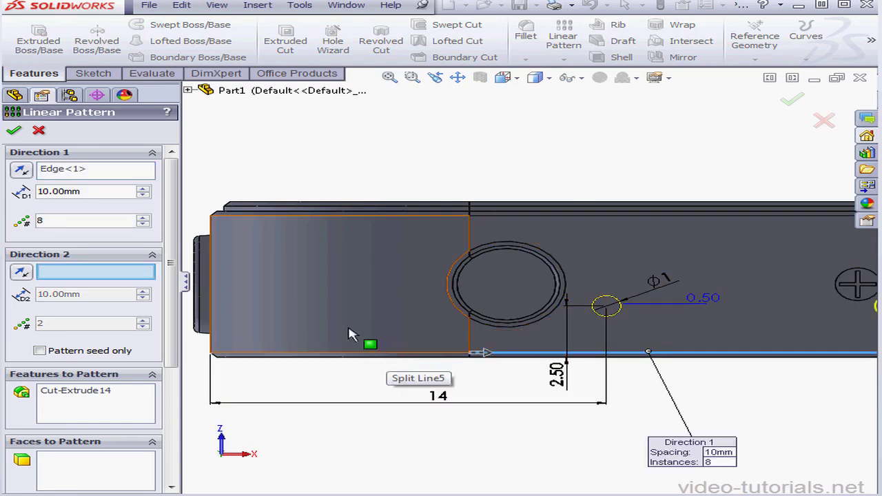
pyautogui.doubleClick(35, 220)
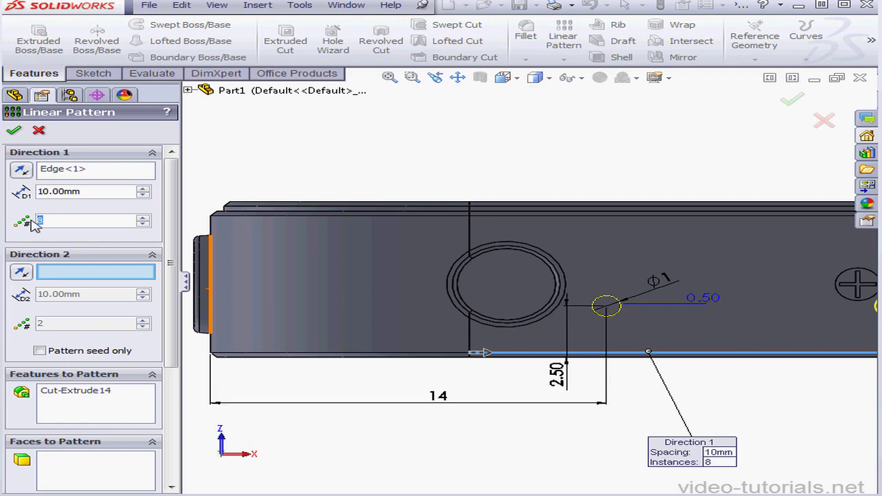
pyautogui.write('5')
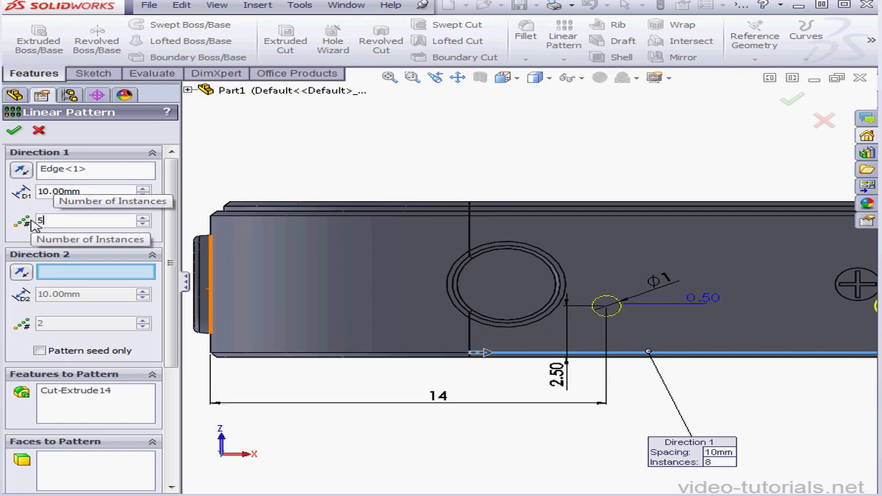
pyautogui.moveTo(87, 191); pyautogui.dragTo(44, 191)
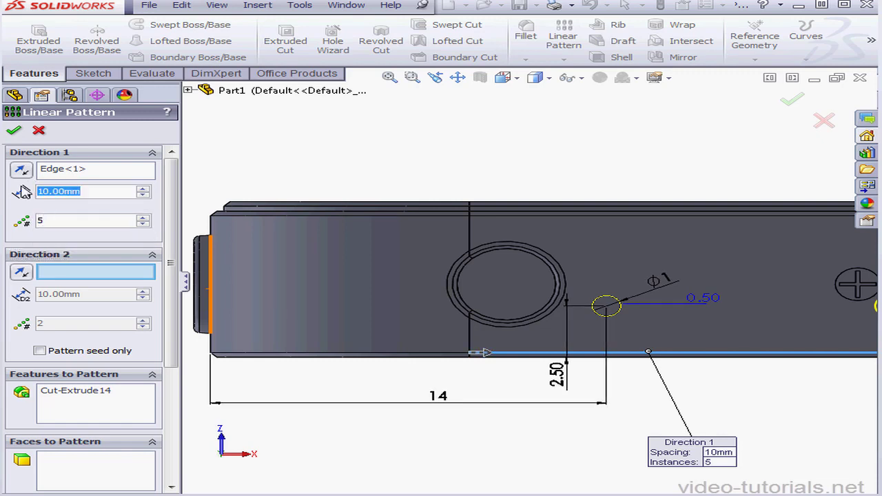
pyautogui.write('1.5')
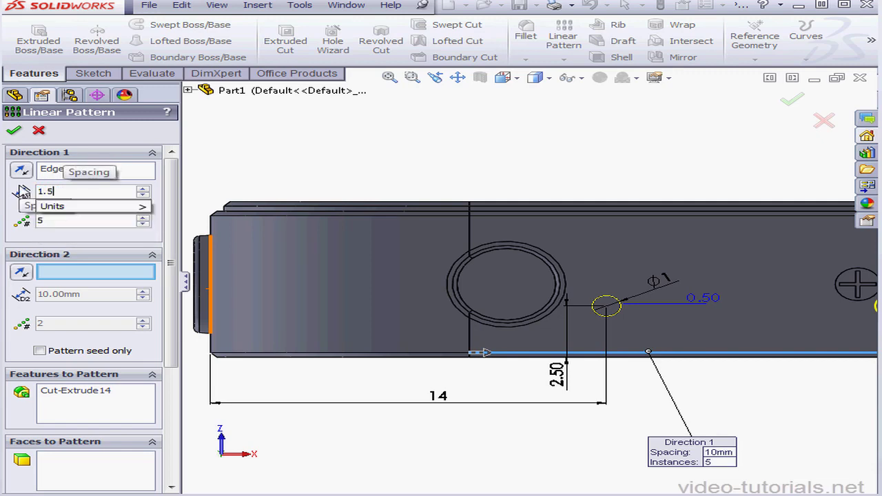
pyautogui.press('Tab')
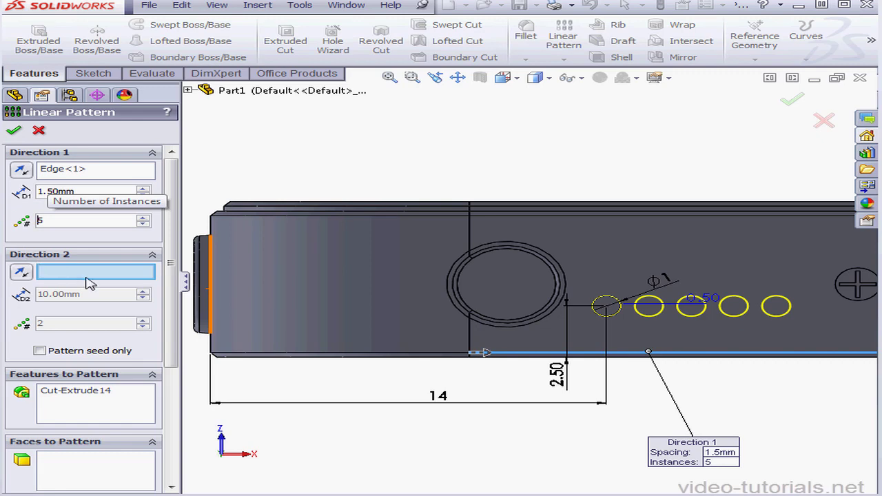
# Add a second pattern direction along the vertical split edge with 2 instances spaced 2.13 mm and complete the pattern.
pyautogui.click(471, 345)
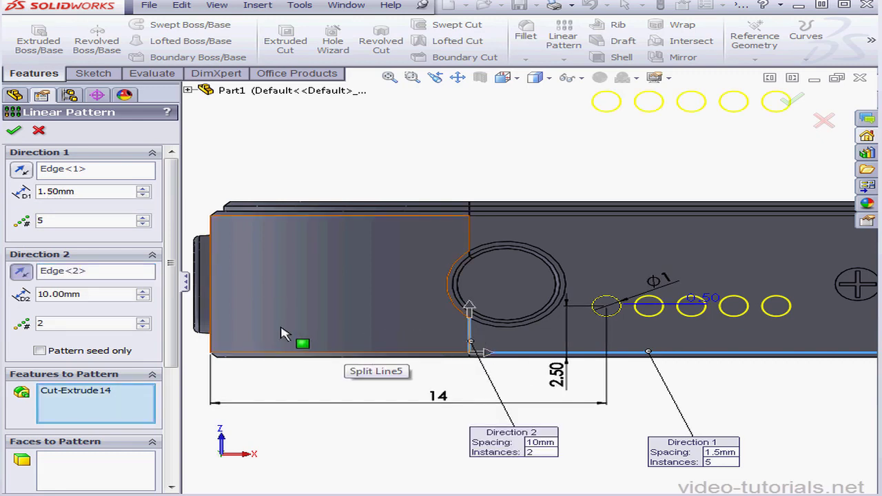
pyautogui.moveTo(103, 294); pyautogui.dragTo(29, 294)
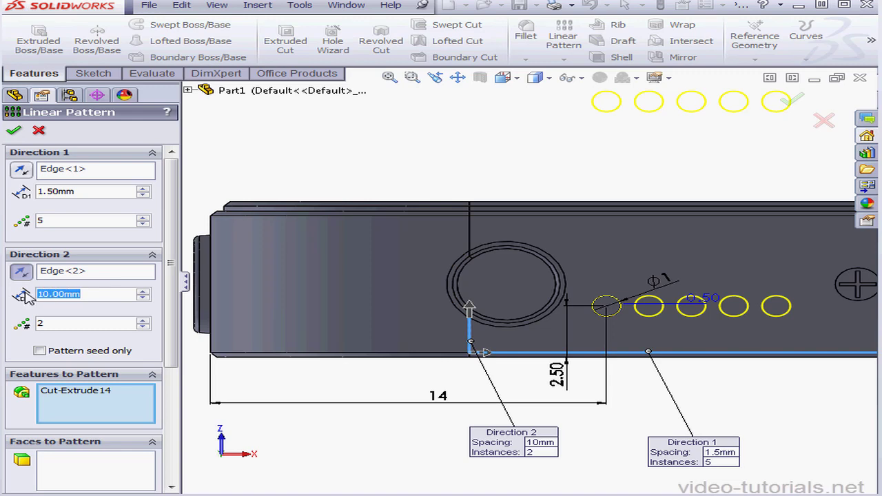
pyautogui.write('2.13')
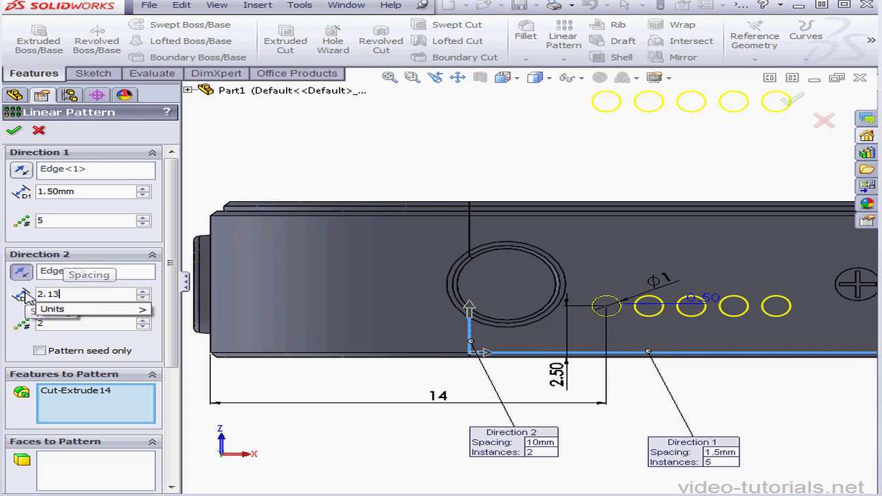
pyautogui.press('Return')
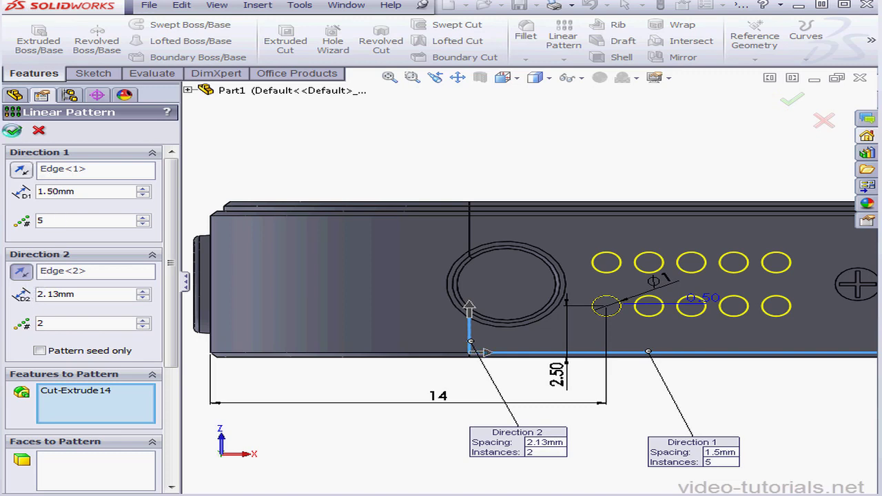
pyautogui.click(13, 130)
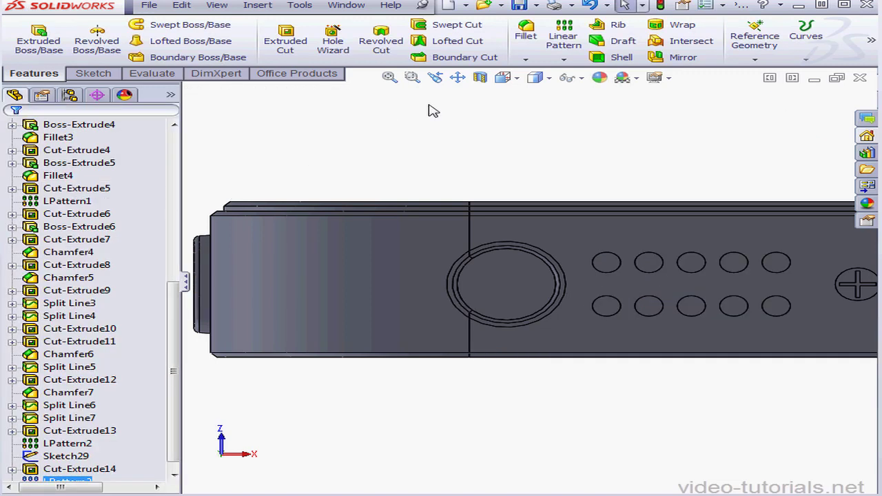
# Cut the remaining small circle sketch near the body's right split edge 0.5 mm deep with a blind Extruded Cut.
pyautogui.click(458, 77)
pyautogui.moveTo(727, 285); pyautogui.dragTo(327, 283)
pyautogui.moveTo(656, 308); pyautogui.dragTo(560, 322)
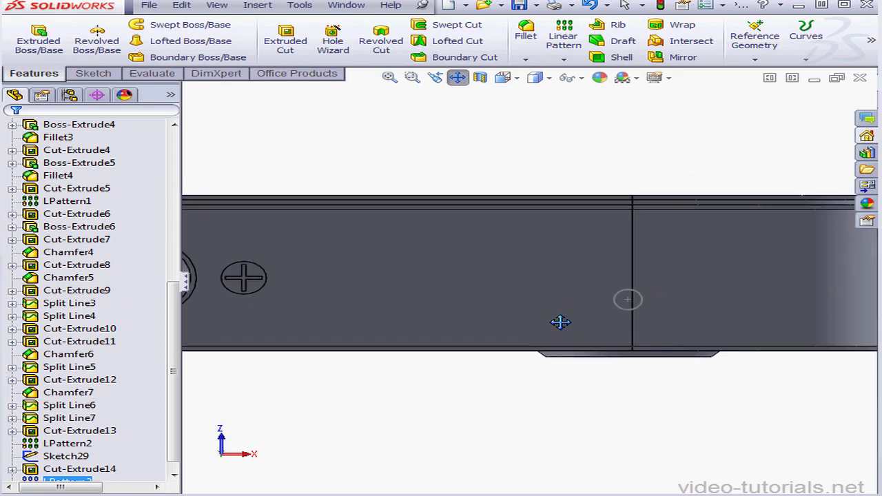
pyautogui.click(458, 78)
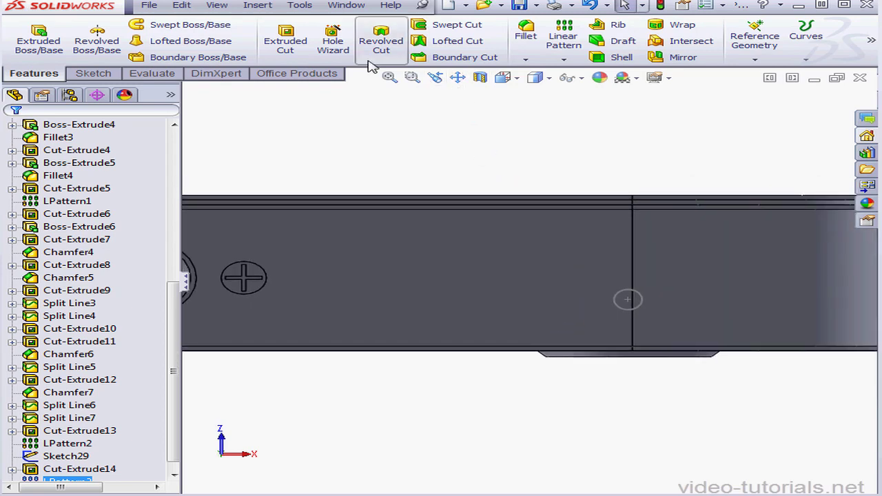
pyautogui.click(286, 42)
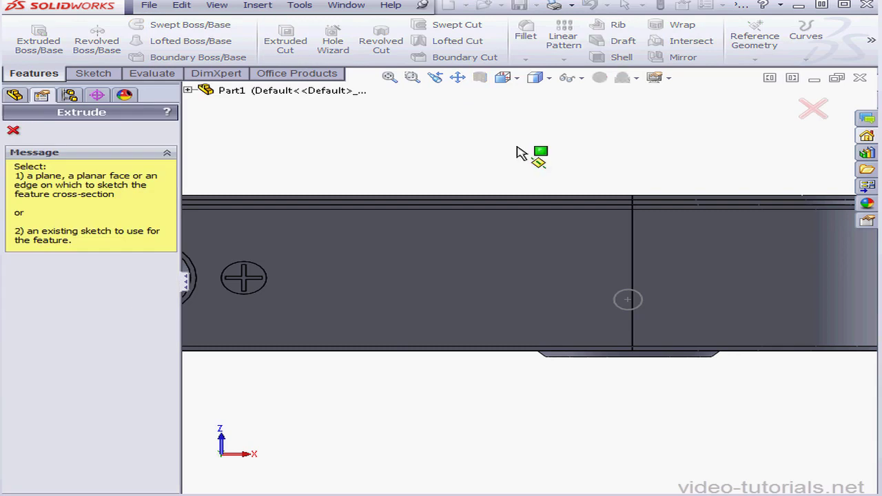
pyautogui.click(640, 311)
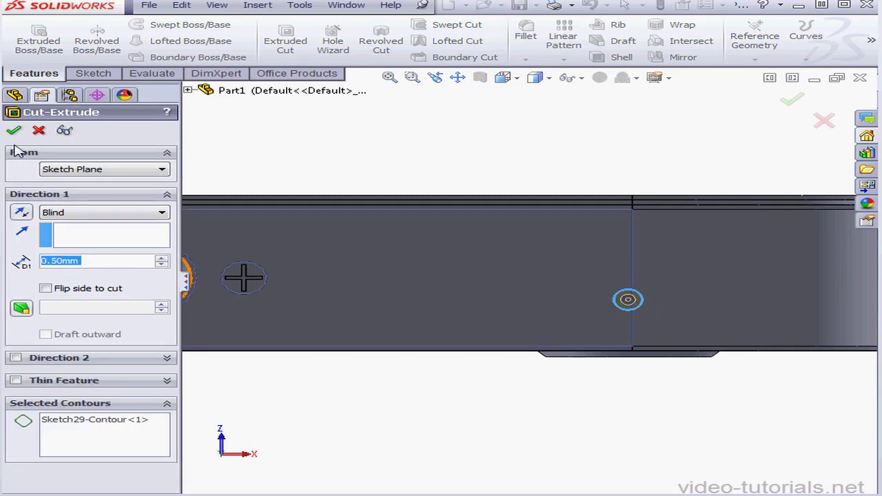
pyautogui.press('Return')
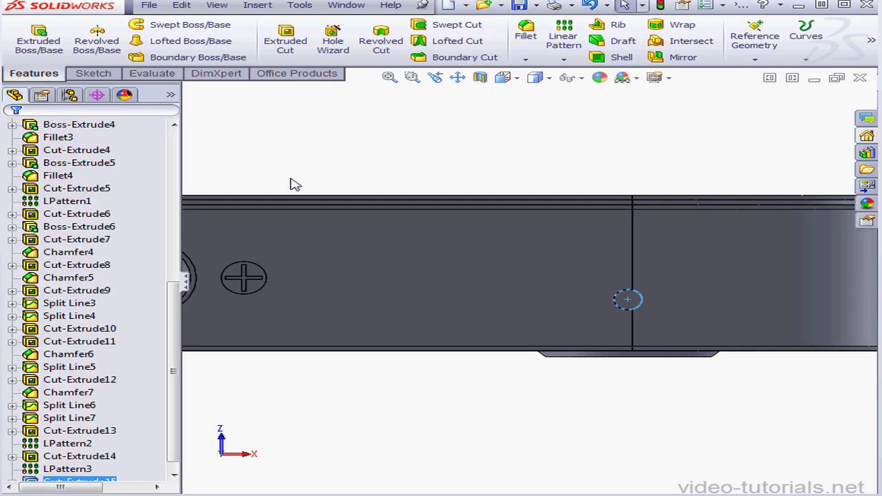
# Linear-pattern the new cut toward the cross-head screw with 8 instances spaced 1.5 mm, and upward with 2 rows spaced 2.13 mm.
pyautogui.click(565, 38)
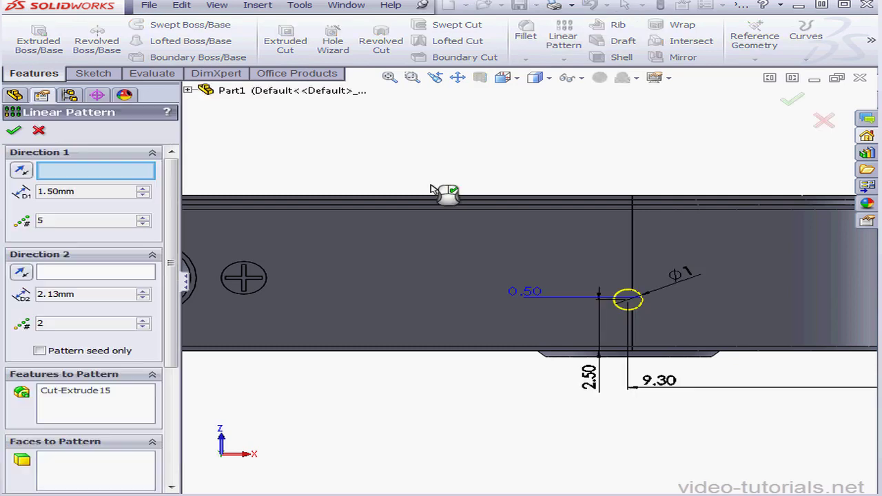
pyautogui.click(552, 350)
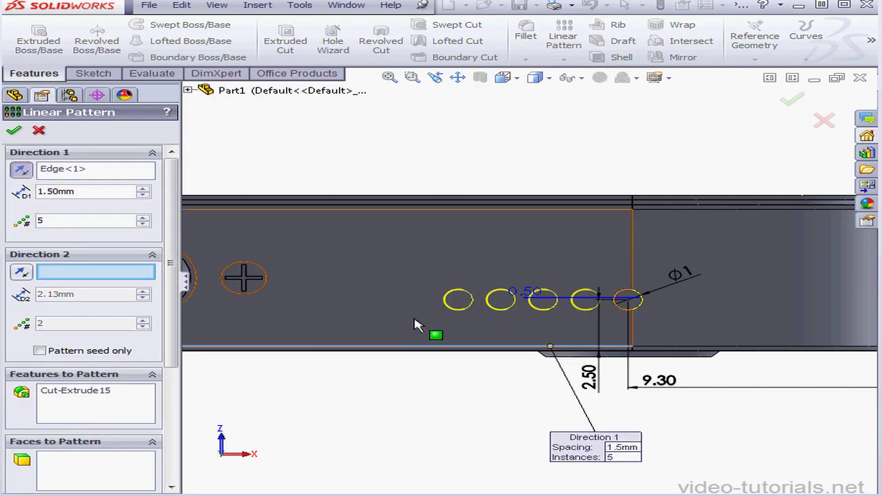
pyautogui.click(142, 217)
pyautogui.click(143, 217)
pyautogui.click(143, 217)
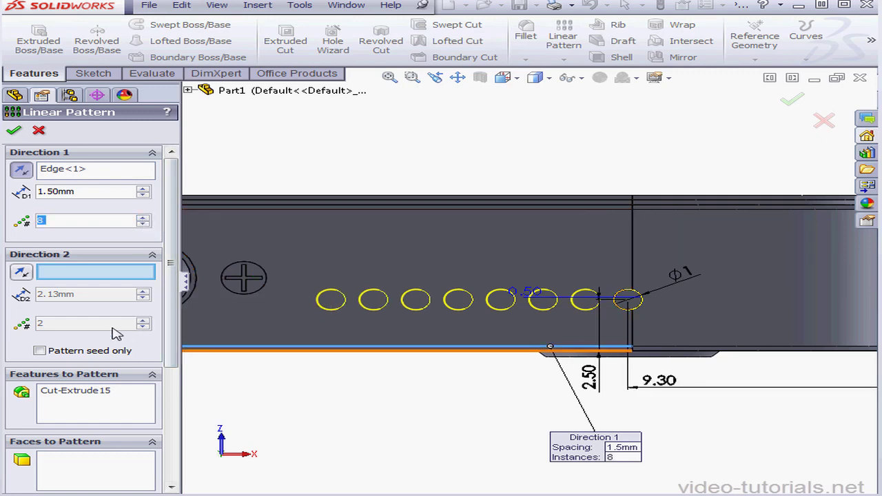
pyautogui.click(634, 323)
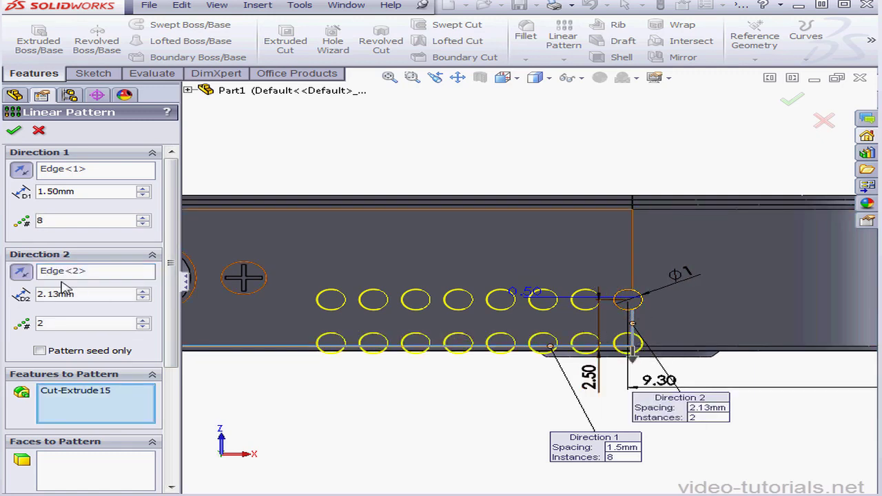
pyautogui.click(22, 274)
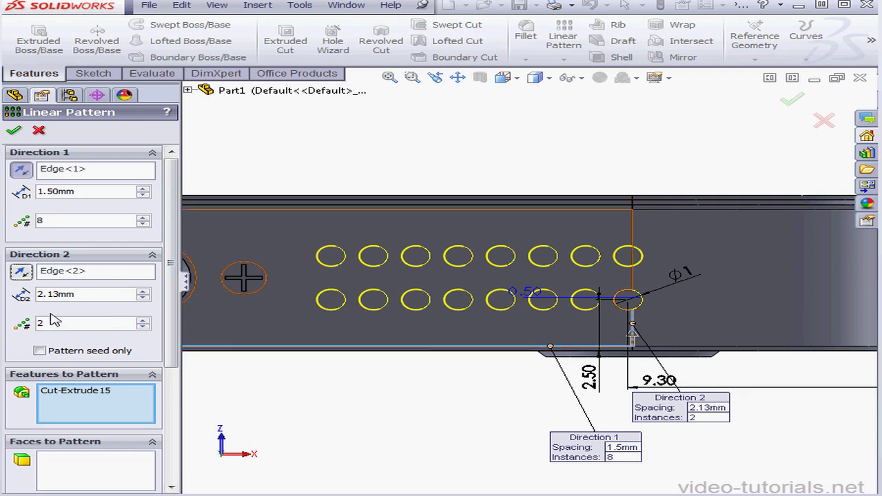
pyautogui.click(13, 130)
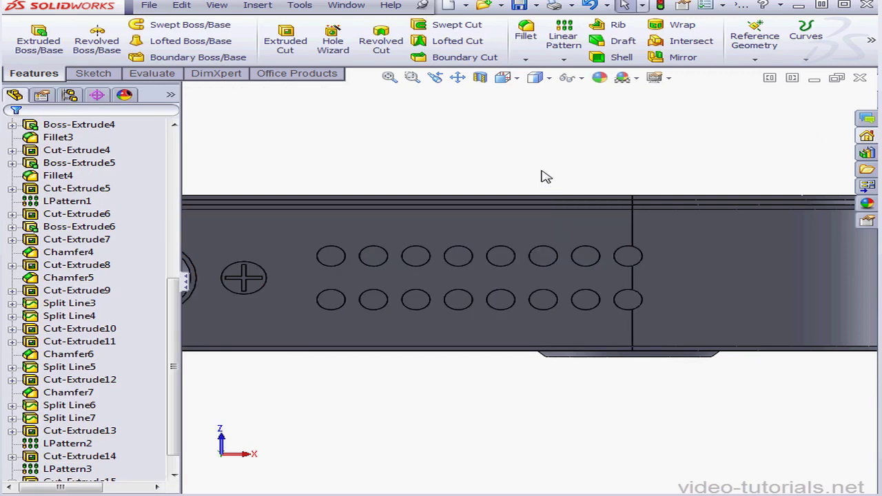
# Open a new sketch on the large middle panel of the phone's back face.
pyautogui.click(516, 78)
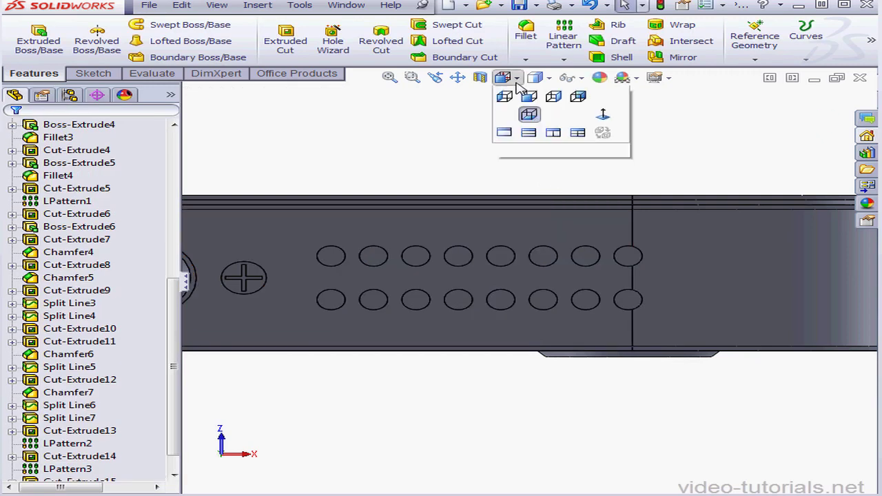
pyautogui.click(604, 115)
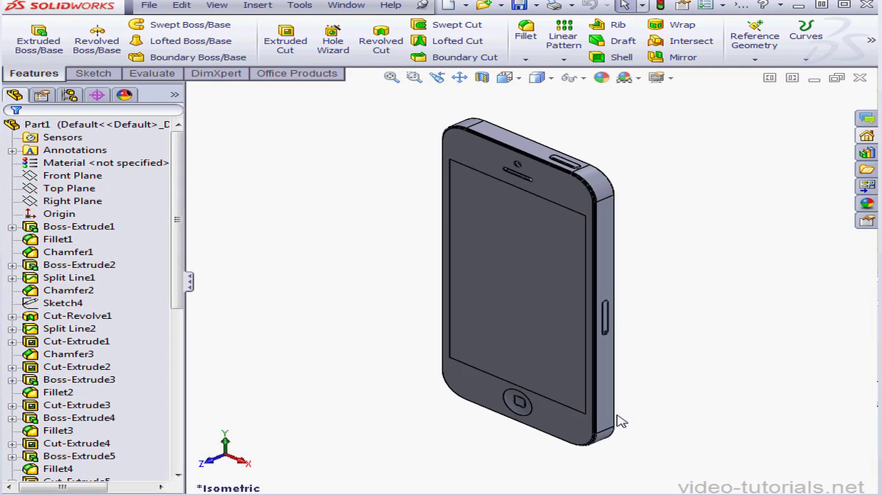
pyautogui.moveTo(622, 417); pyautogui.dragTo(407, 388, button='middle')
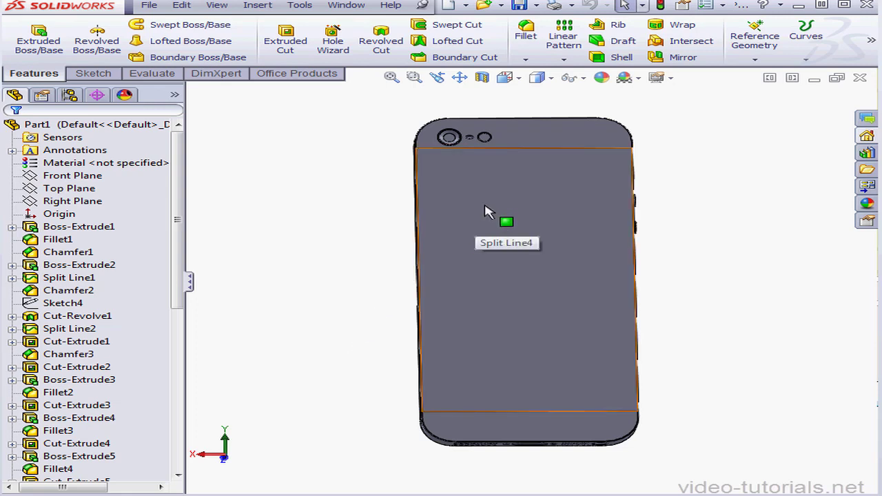
pyautogui.rightClick(470, 207)
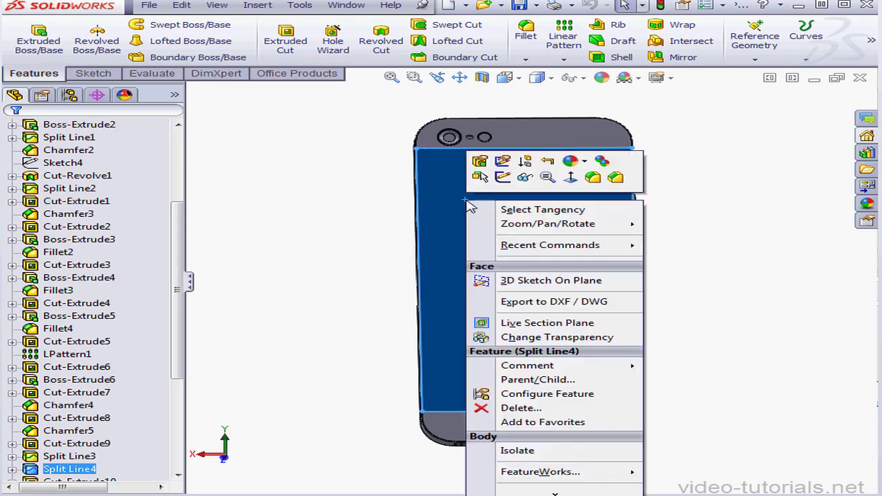
pyautogui.click(504, 179)
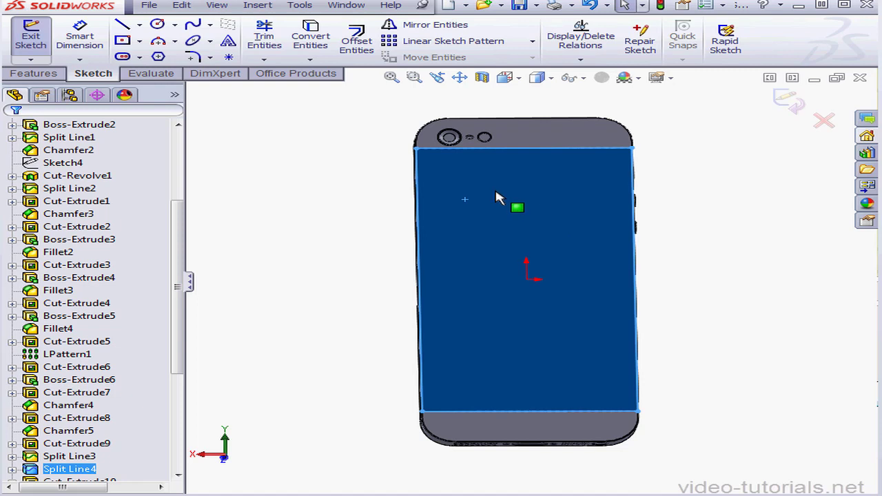
# Open the _Logo.SLDPRT part and copy its logo sketch, Sketch1.
pyautogui.click(485, 10)
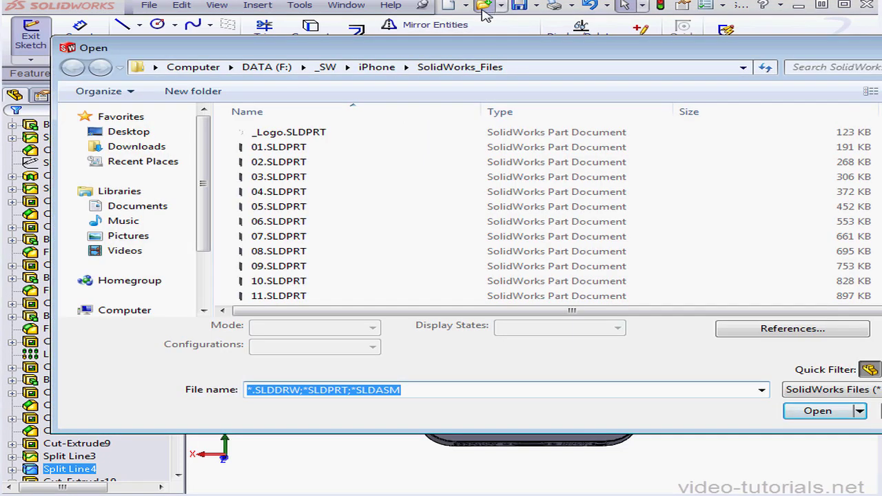
pyautogui.click(293, 135)
pyautogui.click(826, 410)
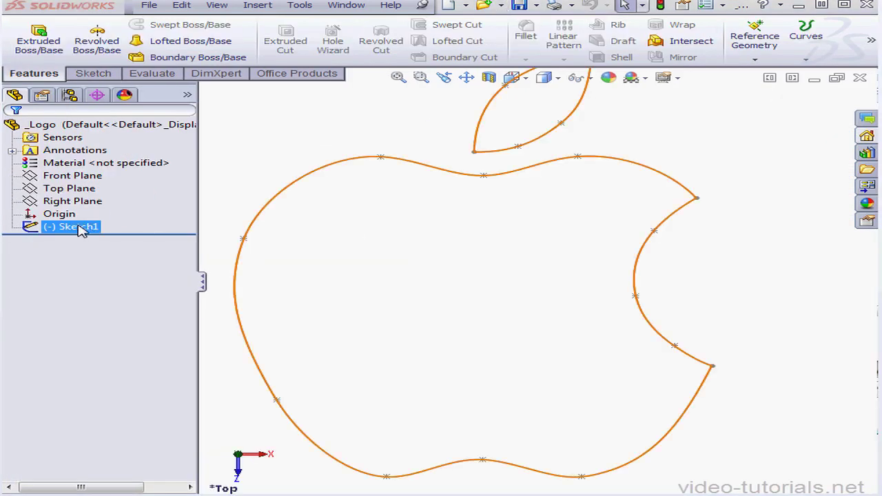
pyautogui.click(100, 228)
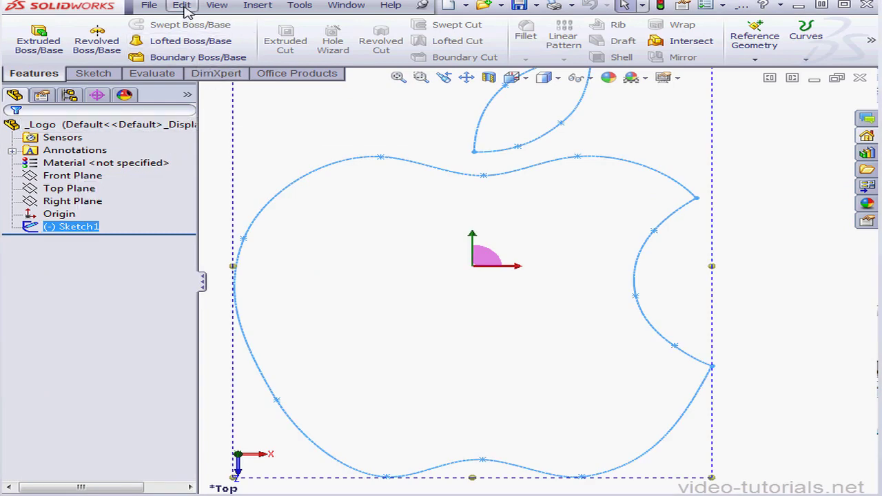
pyautogui.click(181, 7)
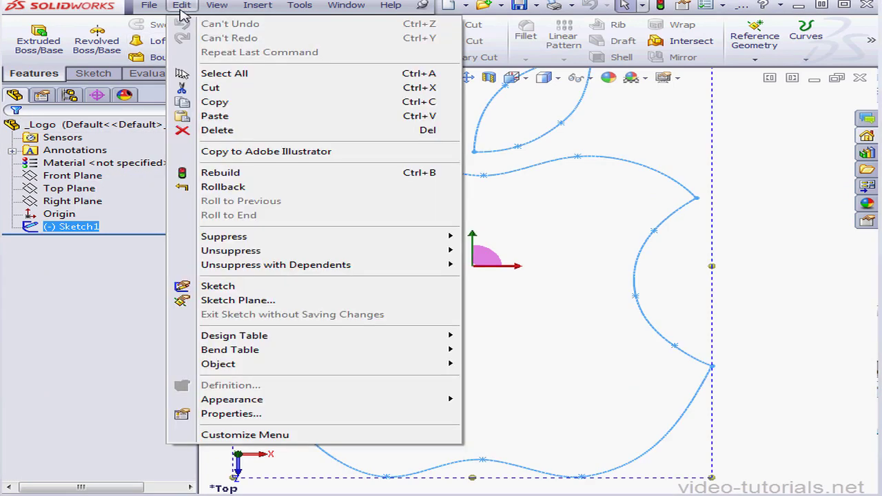
pyautogui.click(231, 103)
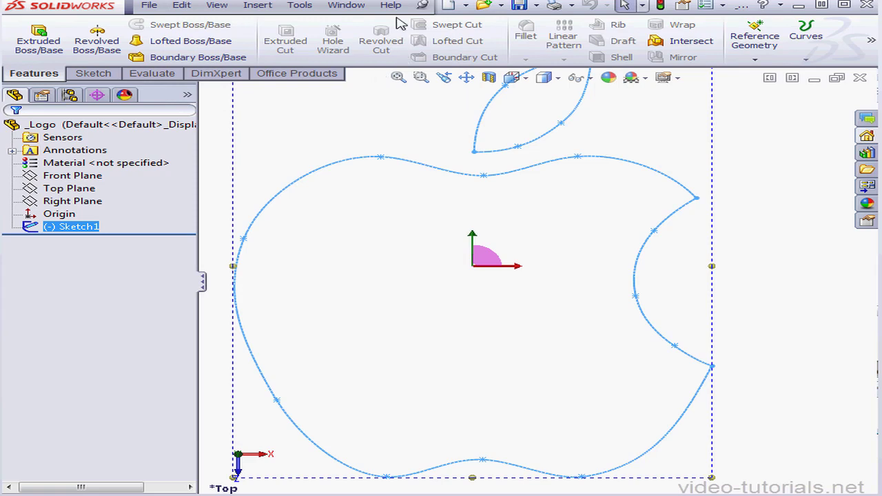
# Switch to the Part1 document and paste the copied logo into the open sketch on the phone's back face.
pyautogui.click(348, 5)
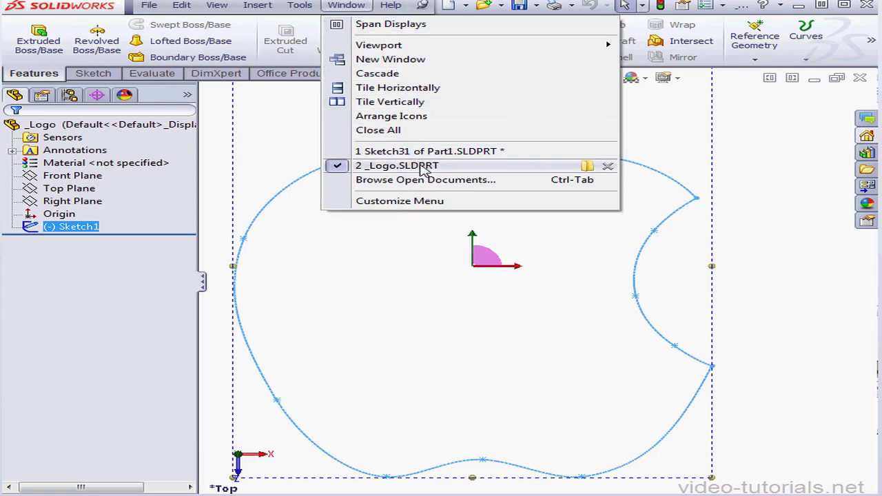
pyautogui.moveTo(425, 169)
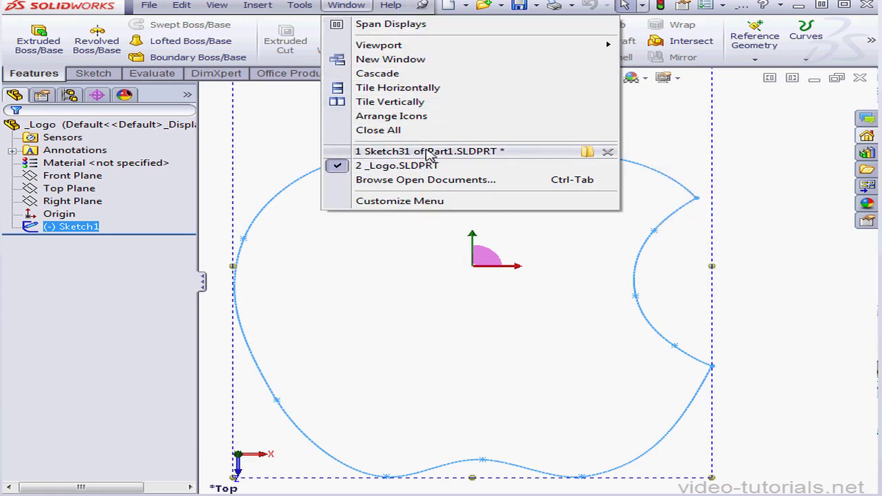
pyautogui.click(429, 152)
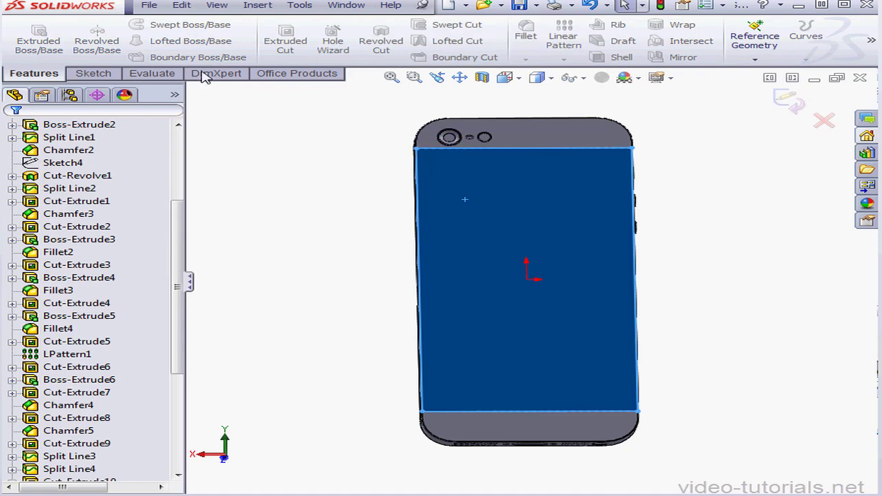
pyautogui.click(182, 6)
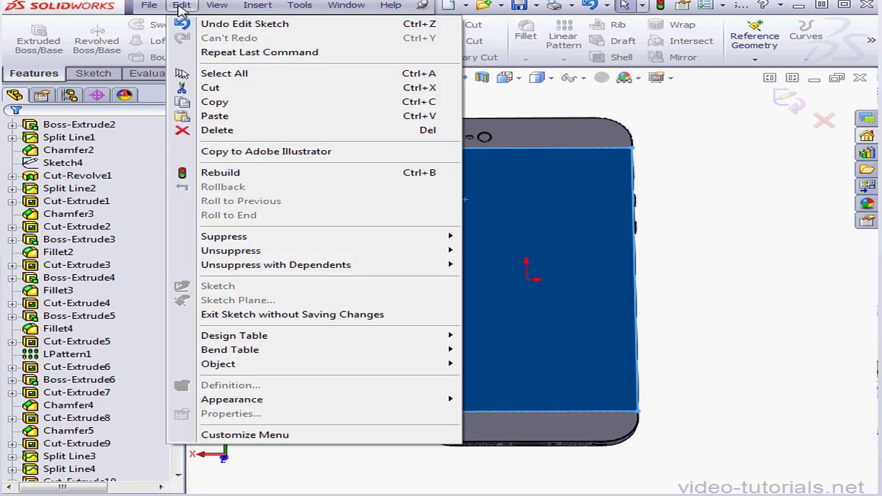
pyautogui.click(214, 116)
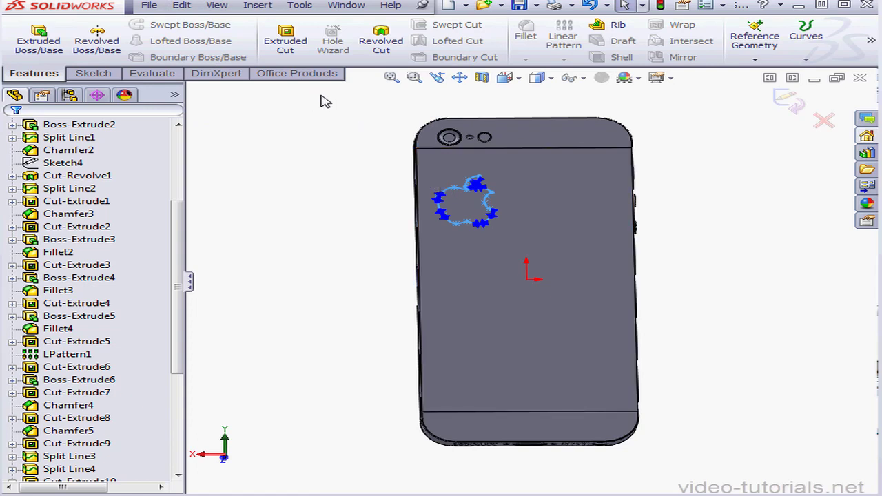
# Draw a vertical centerline about 28 mm long downward from the midpoint of the phone's top edge.
pyautogui.click(93, 73)
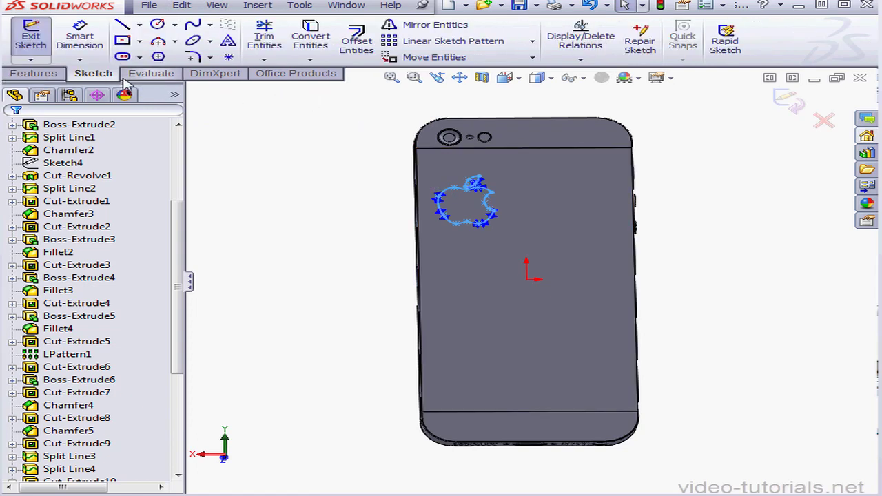
pyautogui.click(140, 25)
pyautogui.click(151, 55)
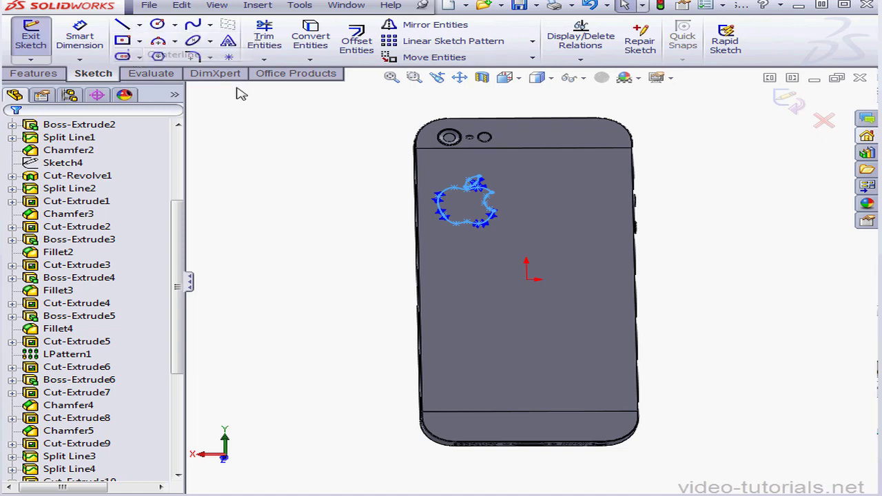
pyautogui.click(522, 117)
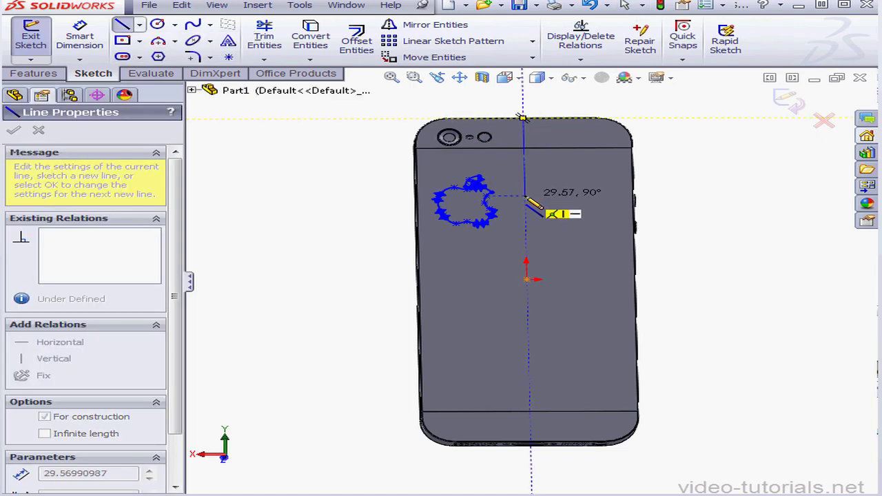
# Dimension the centerline's length and set it to 28 mm.
pyautogui.click(84, 31)
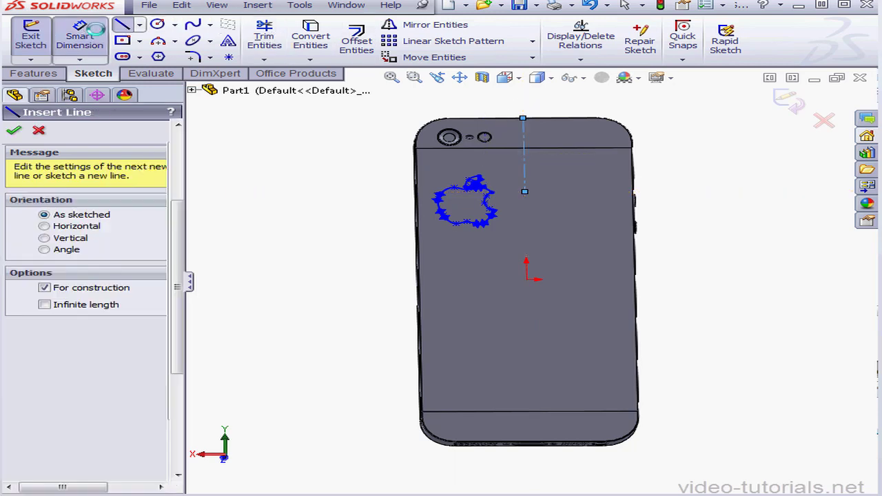
pyautogui.click(526, 166)
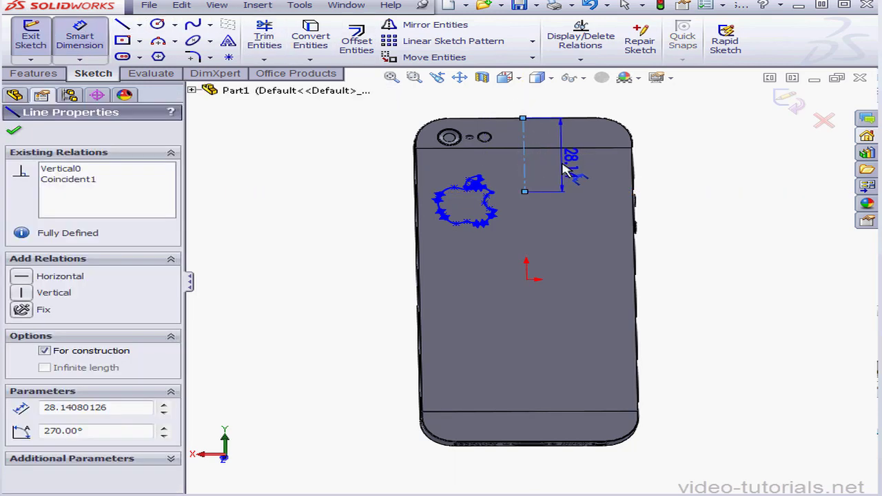
pyautogui.click(597, 180)
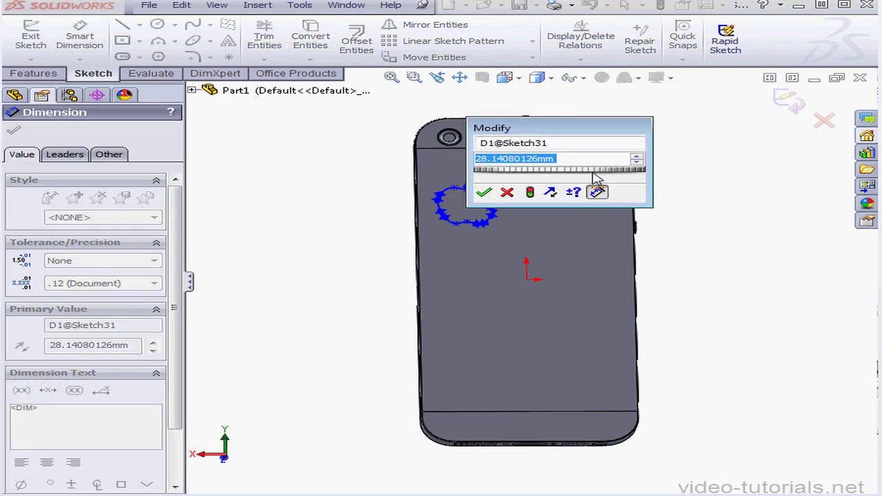
pyautogui.write('28')
pyautogui.moveTo(543, 193)
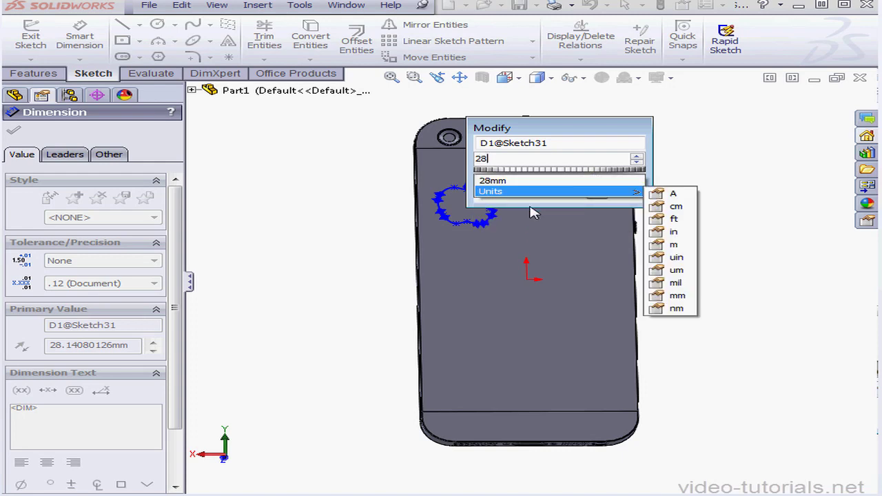
pyautogui.click(484, 193)
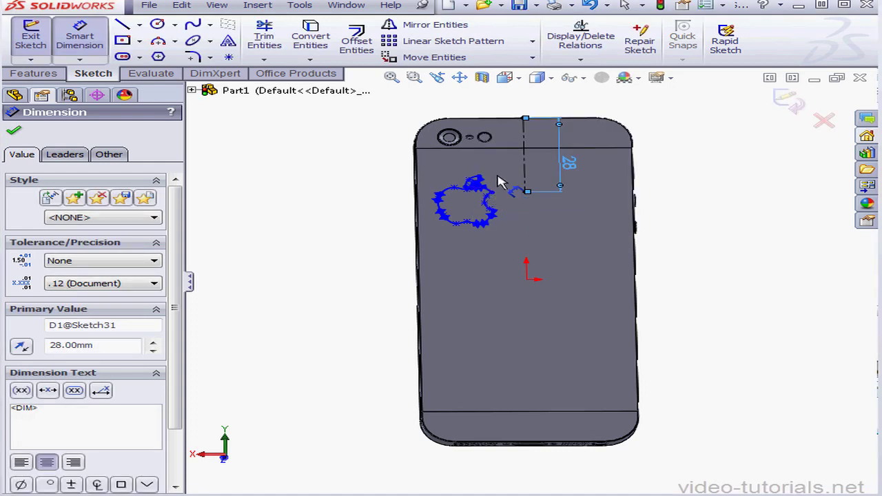
pyautogui.click(491, 177)
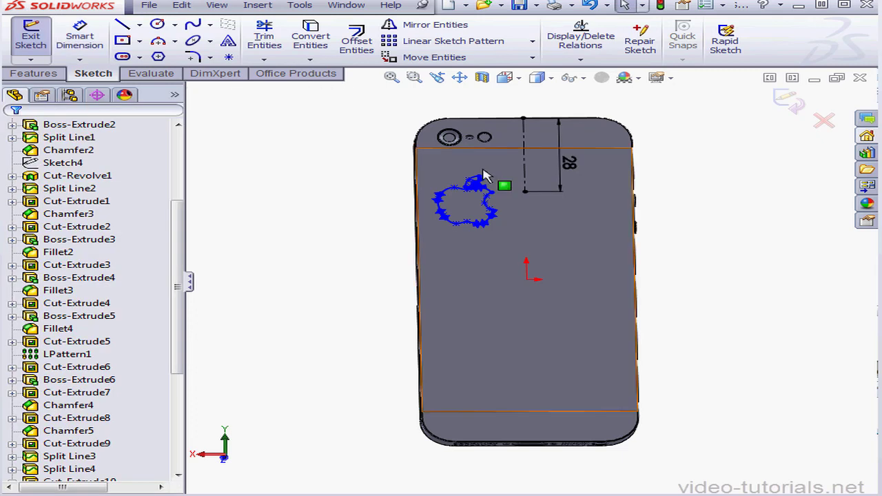
# Move the four logo splines from the apple's top-centre dip point to the centerline's lower endpoint, and exit the sketch.
pyautogui.scroll(-4, 531, 198)
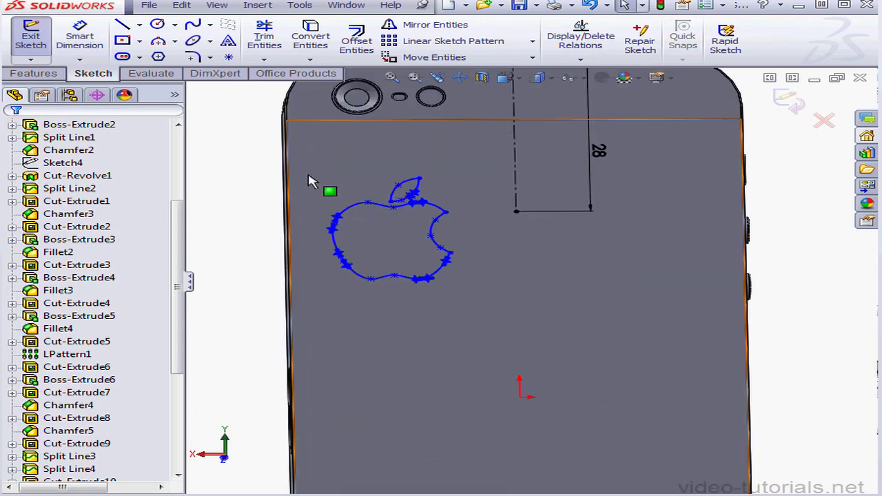
pyautogui.moveTo(315, 161)
pyautogui.mouseDown()
pyautogui.moveTo(384, 273)
pyautogui.moveTo(486, 298)
pyautogui.mouseUp()
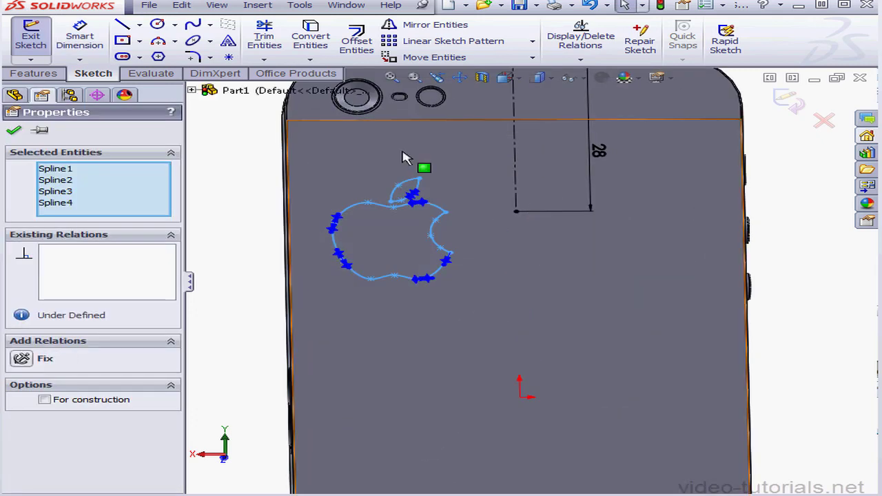
pyautogui.click(301, 5)
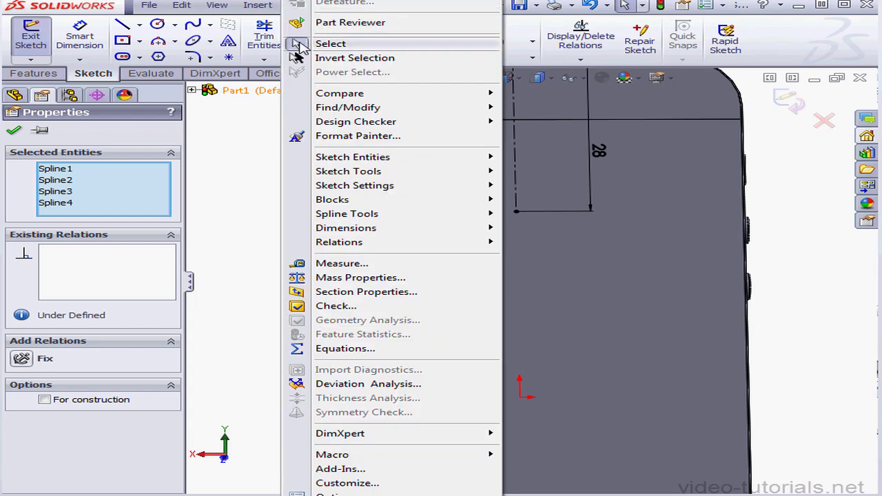
pyautogui.moveTo(397, 175)
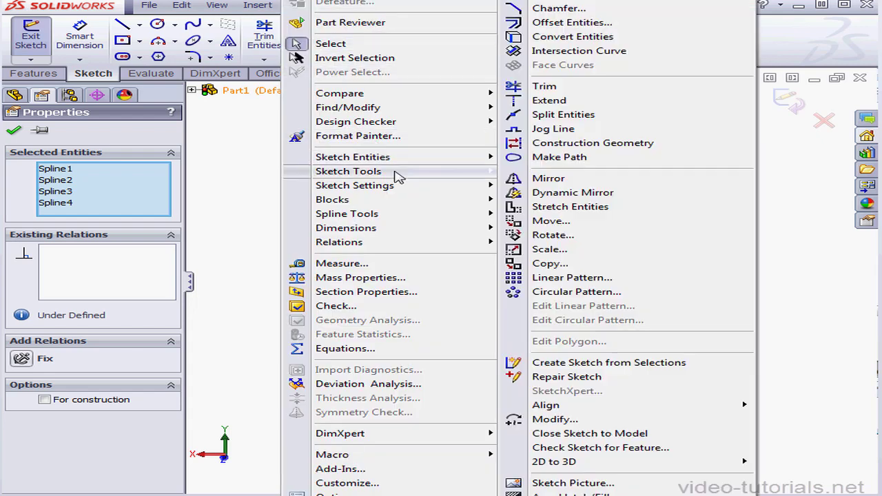
pyautogui.click(552, 222)
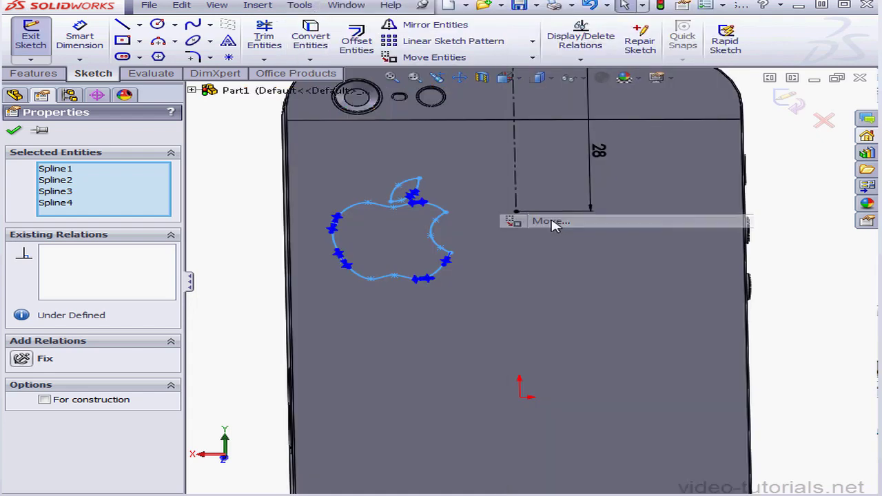
pyautogui.click(393, 208)
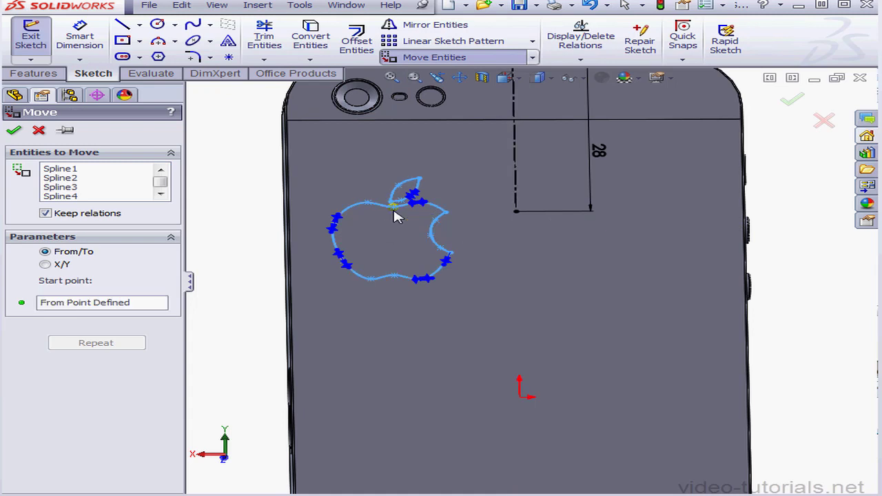
pyautogui.click(516, 214)
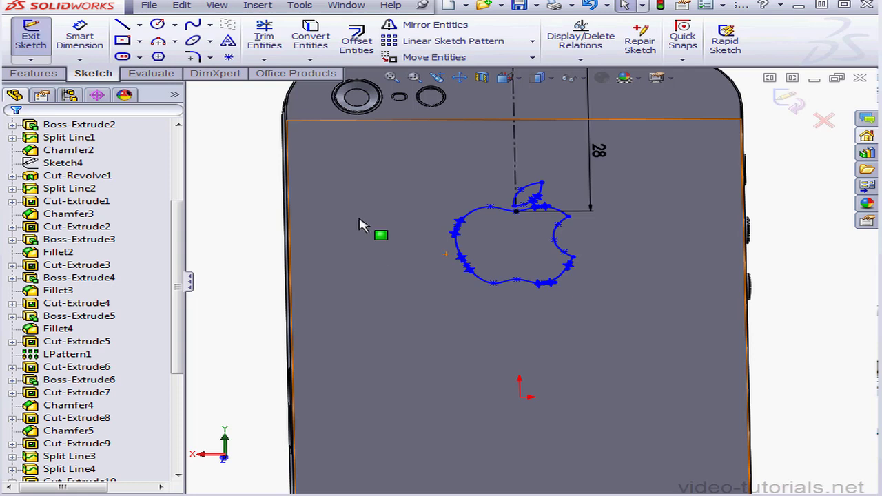
pyautogui.click(810, 117)
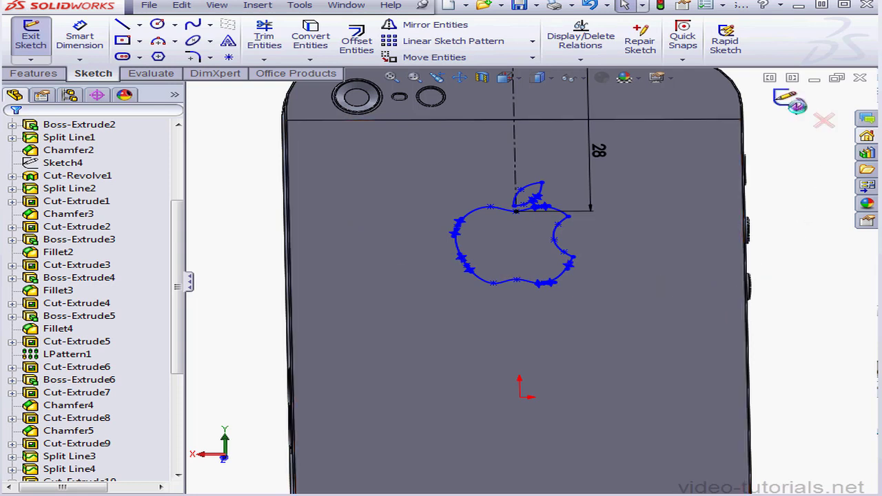
pyautogui.click(786, 119)
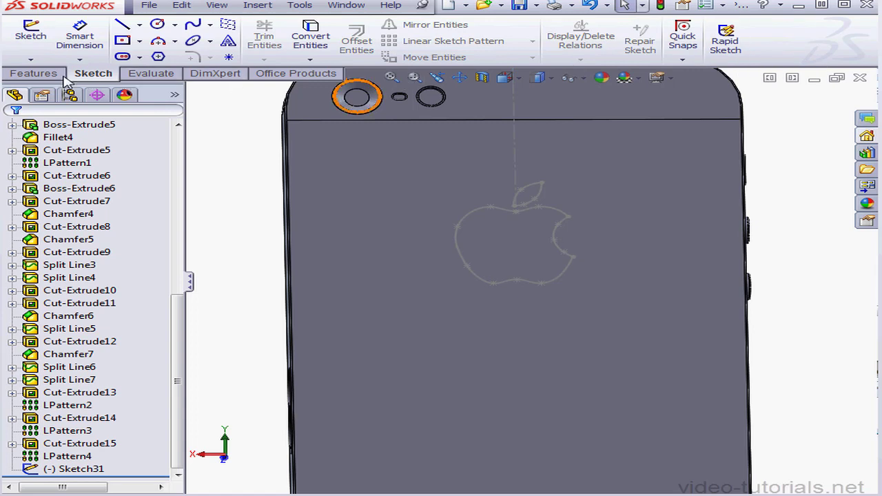
# Split the phone's back face with a projection Split Line using the logo sketch, Sketch31.
pyautogui.click(41, 74)
pyautogui.click(806, 61)
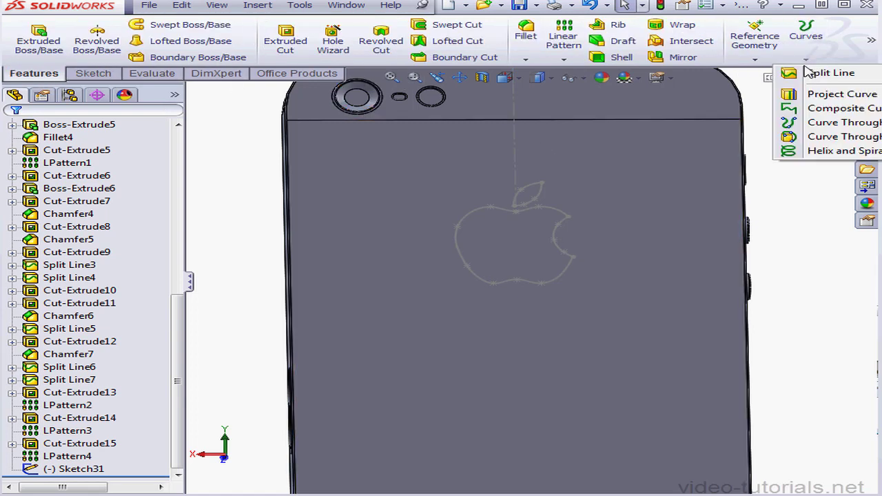
pyautogui.click(824, 74)
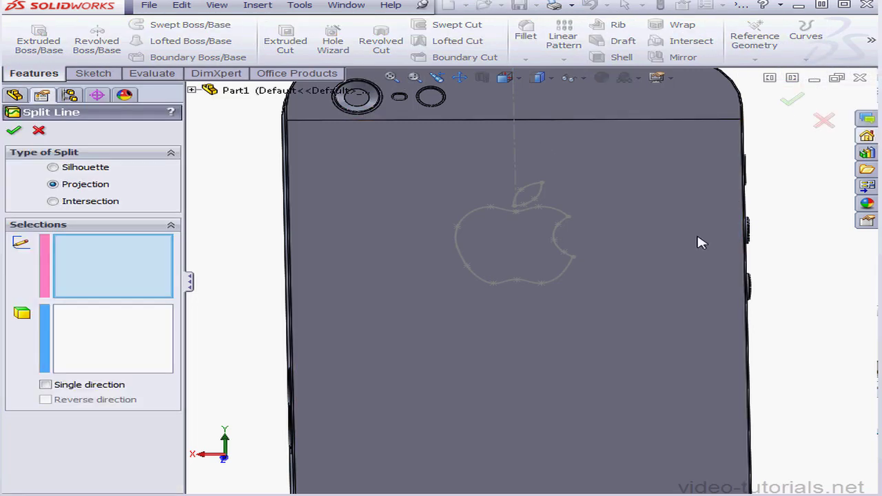
pyautogui.click(571, 288)
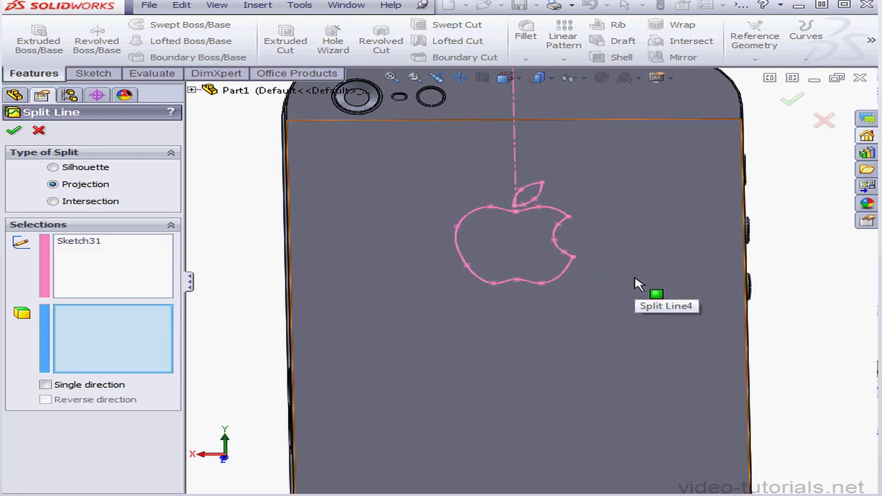
pyautogui.click(490, 249)
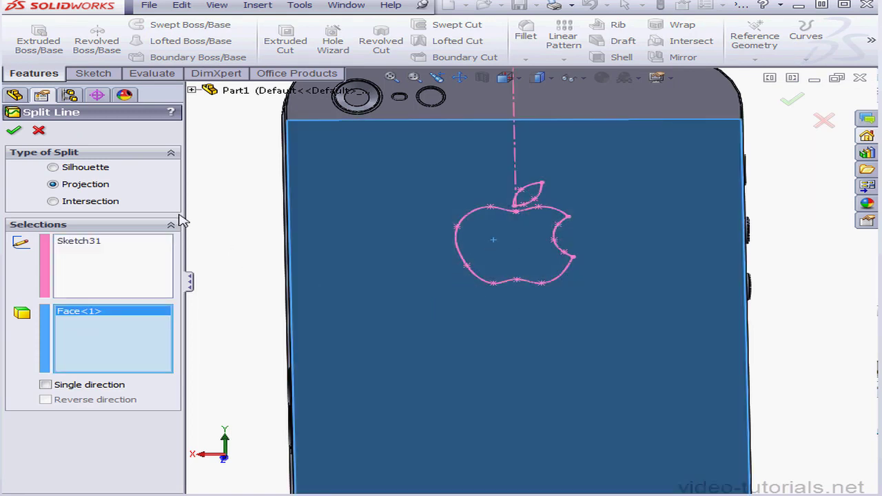
pyautogui.click(12, 130)
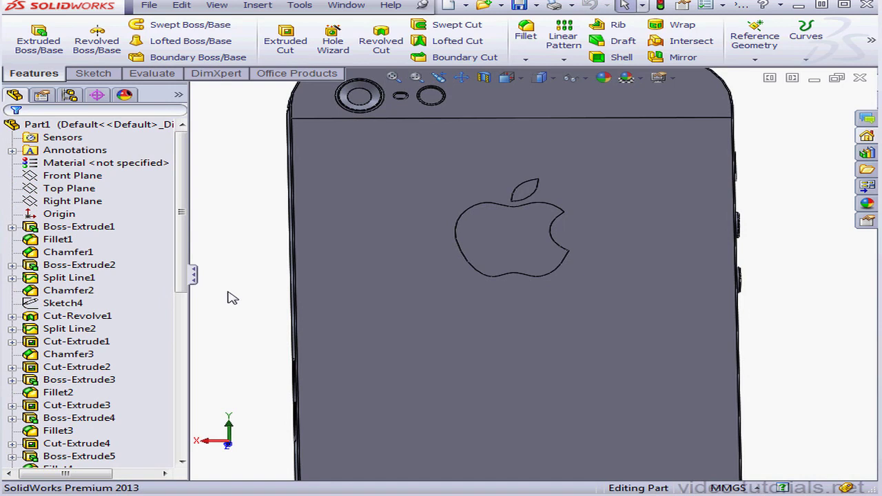
# Start a new sketch on the phone's large back face and orient the view normal to it.
pyautogui.rightClick(494, 418)
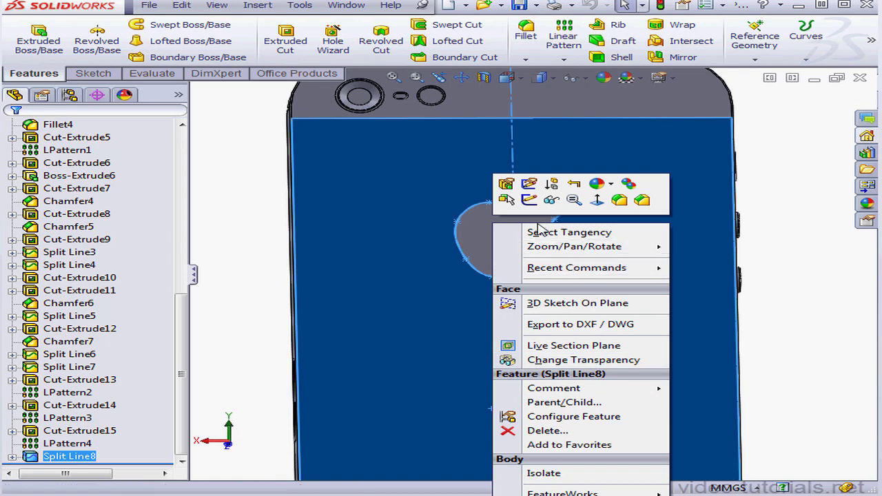
pyautogui.click(530, 200)
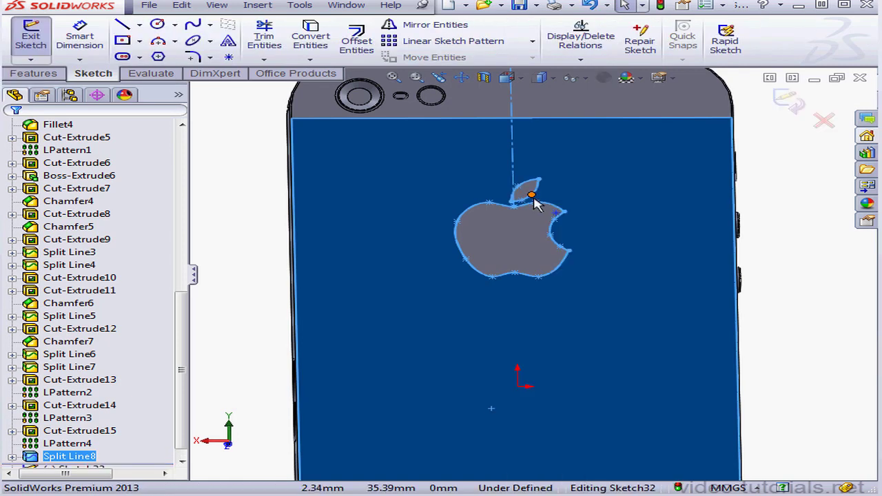
pyautogui.click(527, 80)
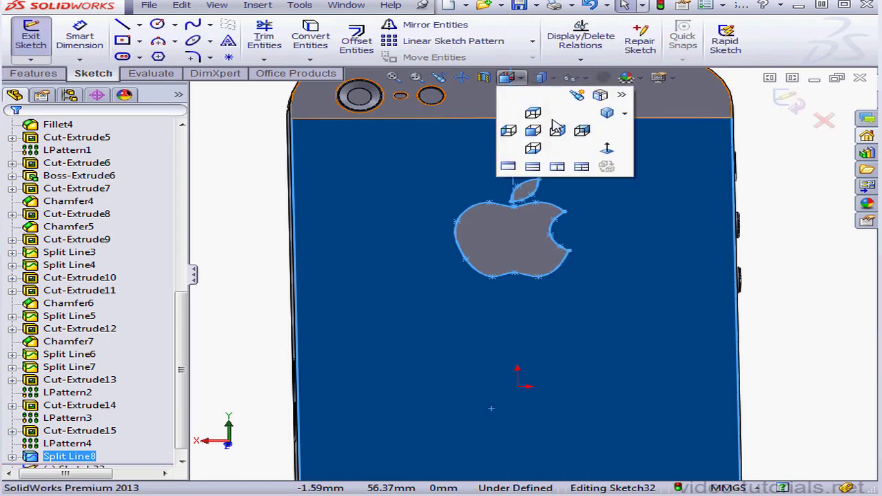
pyautogui.click(605, 153)
pyautogui.scroll(-5, 521, 394)
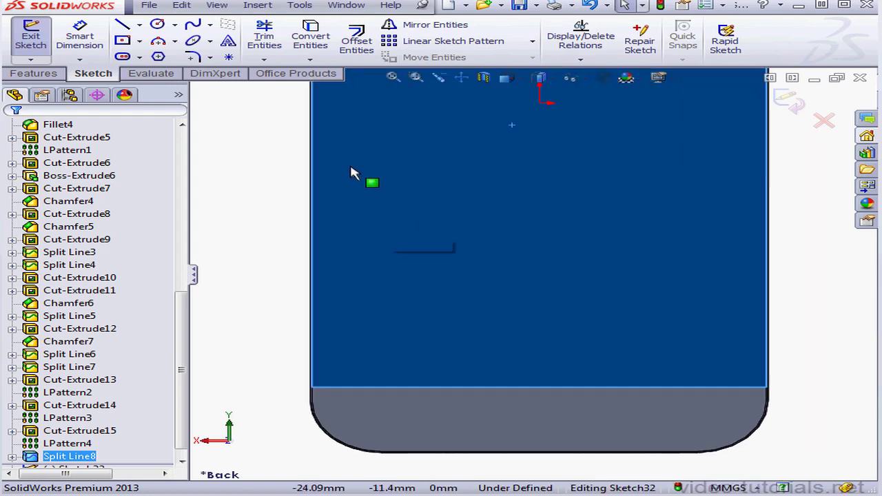
# Draw a horizontal centerline about 23 mm long on the lower back face, and a second centerline from the bottom edge's midpoint to its midpoint.
pyautogui.click(140, 26)
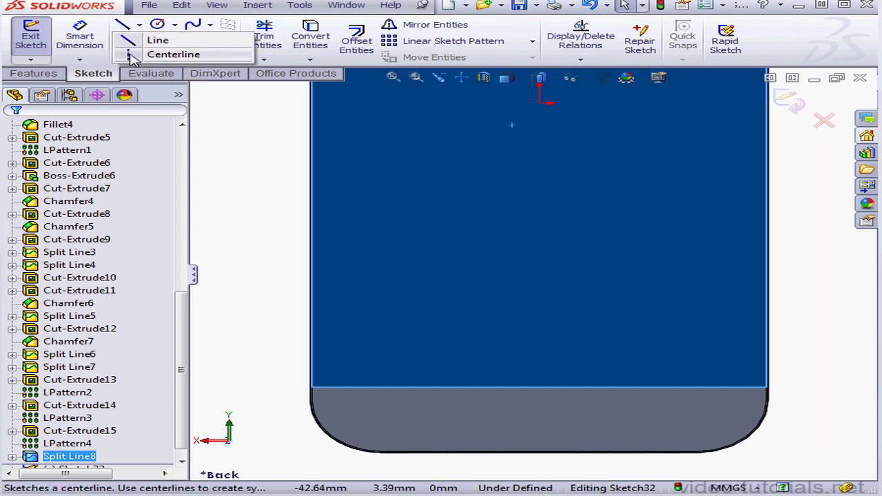
pyautogui.click(146, 56)
pyautogui.click(428, 279)
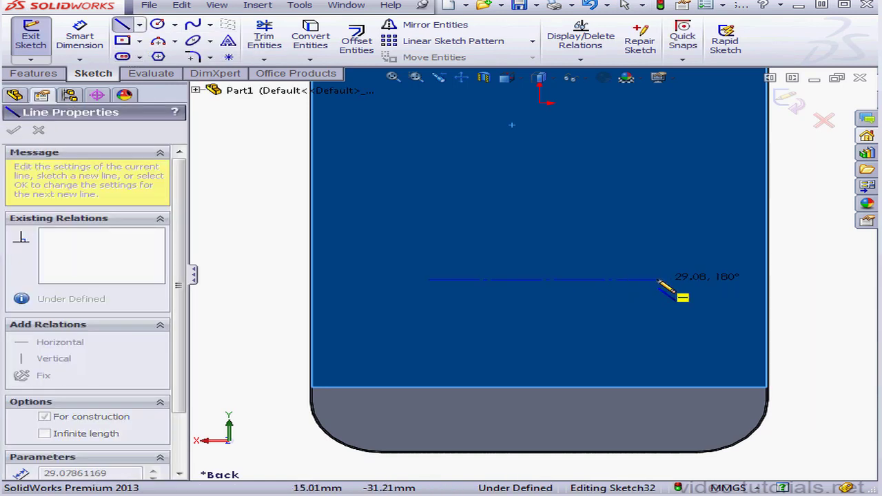
pyautogui.click(610, 280)
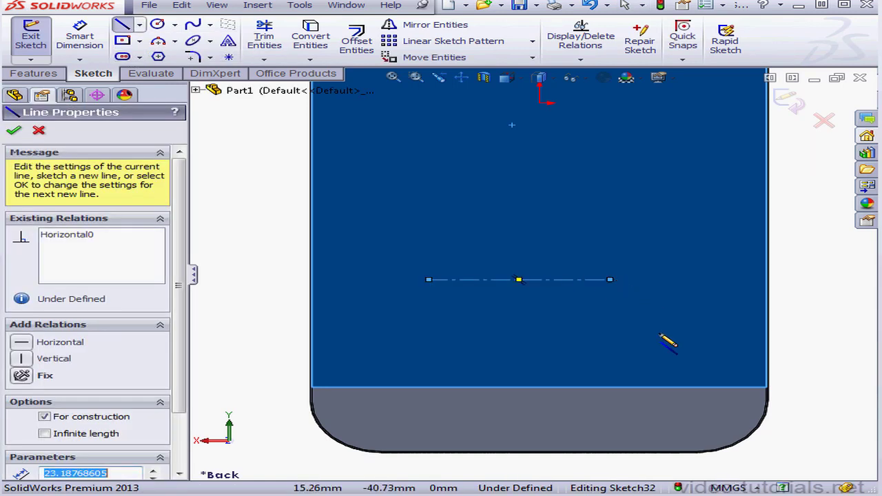
pyautogui.click(540, 451)
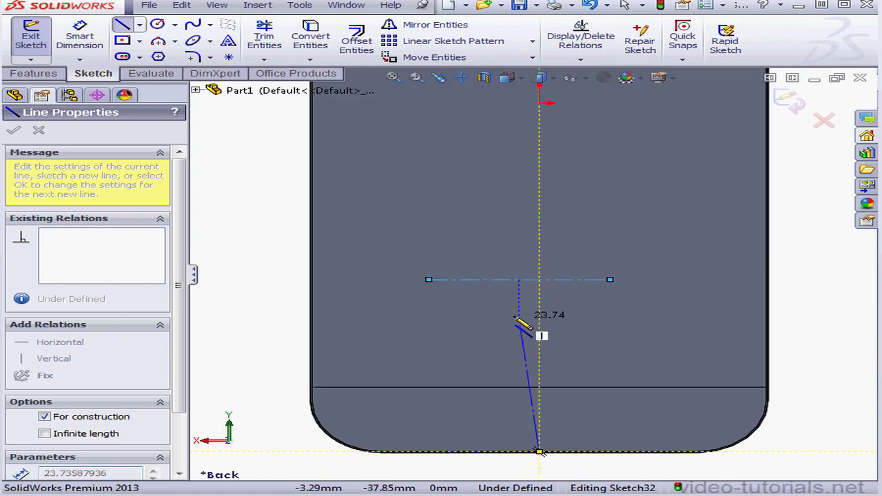
pyautogui.click(520, 280)
# Dimension the horizontal centerline's length and set it to 14 mm.
pyautogui.click(97, 36)
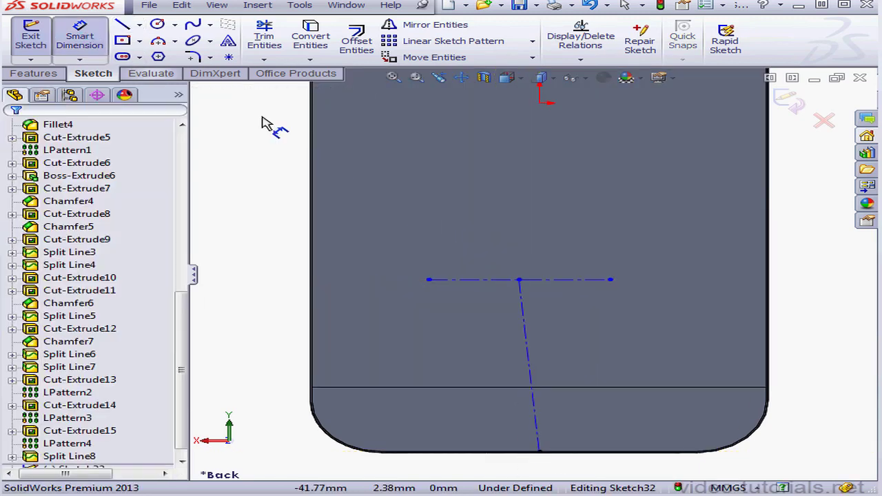
pyautogui.click(586, 280)
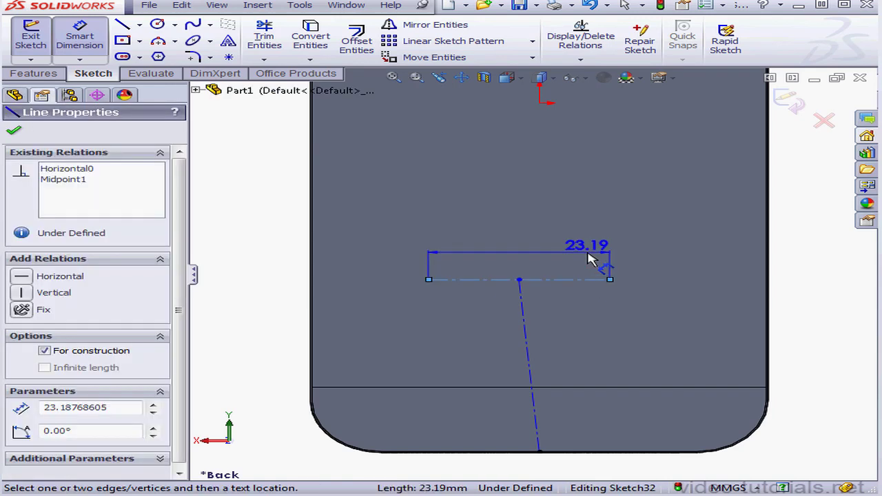
pyautogui.click(613, 248)
pyautogui.write('14')
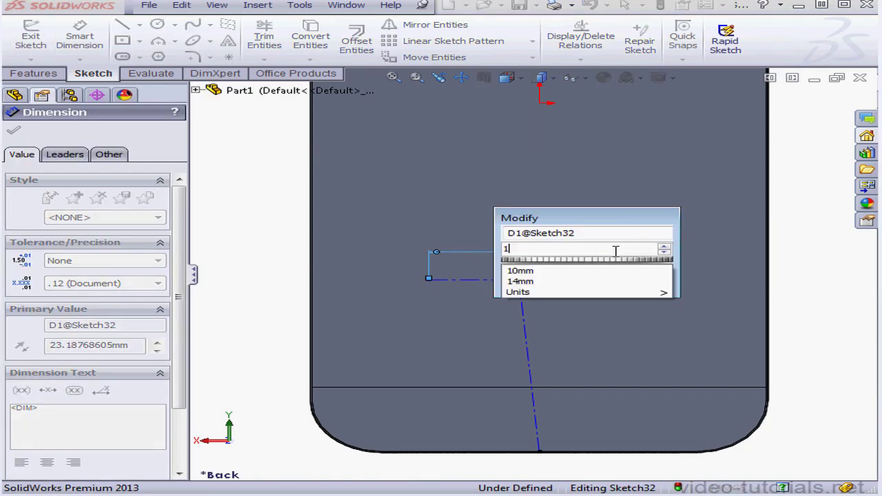
pyautogui.moveTo(542, 289)
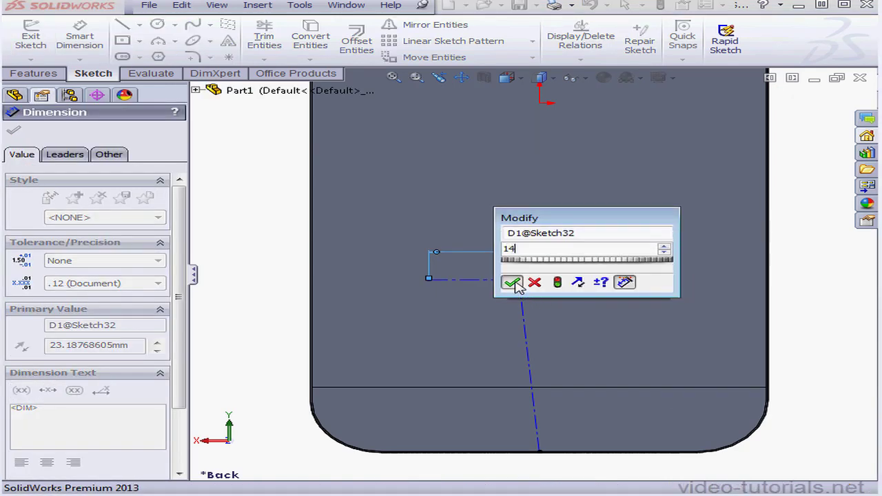
pyautogui.click(508, 282)
pyautogui.click(529, 299)
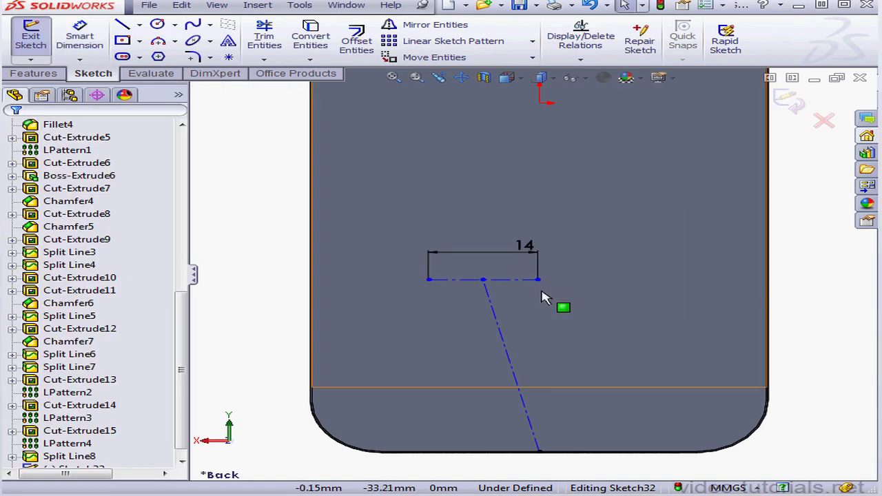
# Make the slanted connecting centerline vertical and dimension its length as 37 mm.
pyautogui.click(508, 352)
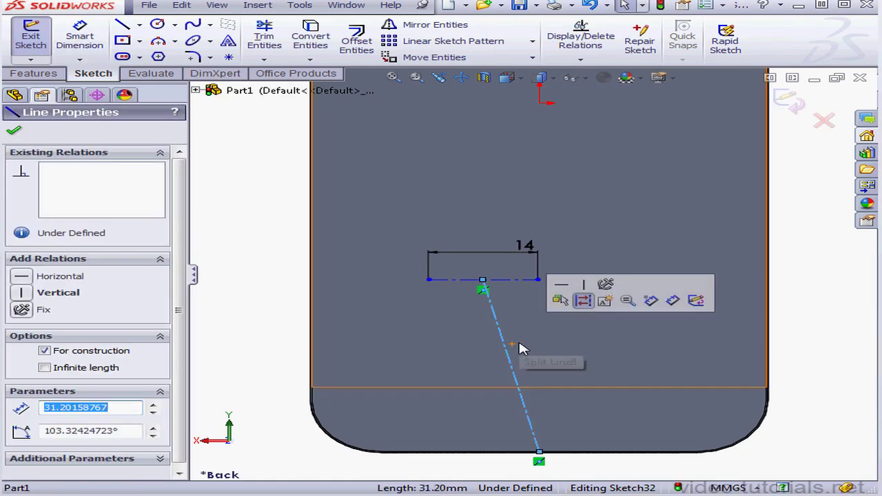
pyautogui.click(23, 293)
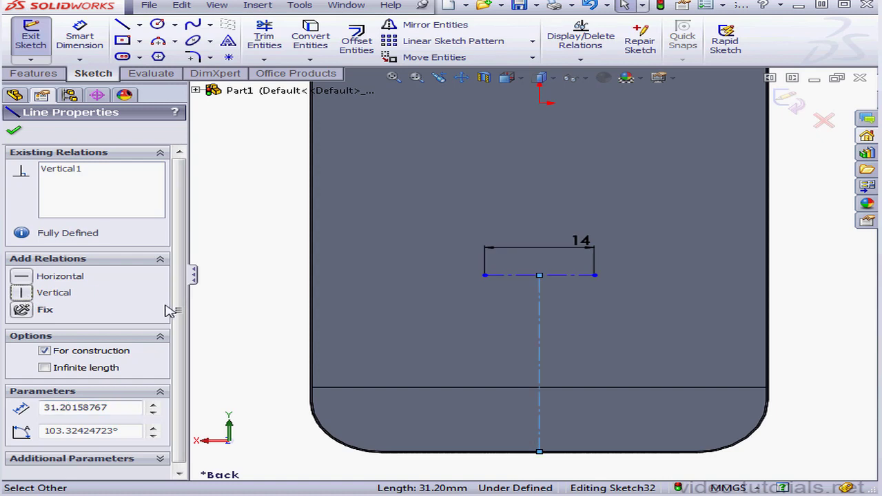
pyautogui.click(79, 40)
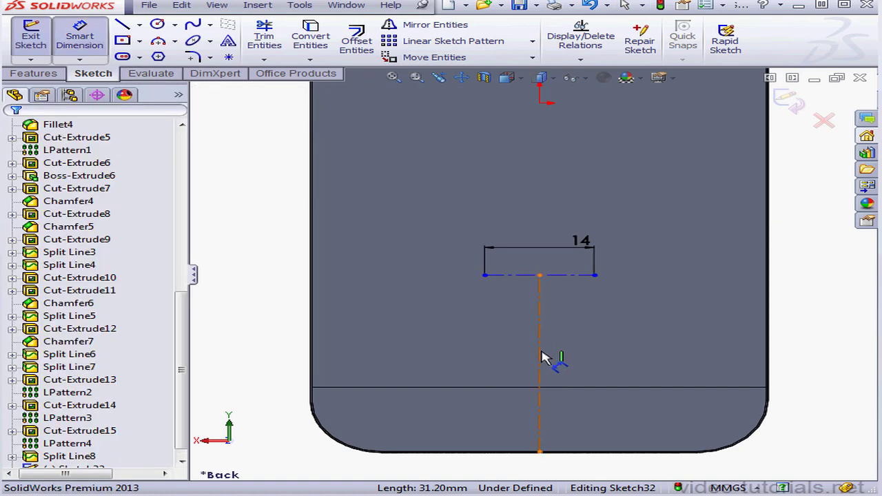
pyautogui.click(542, 357)
pyautogui.click(593, 354)
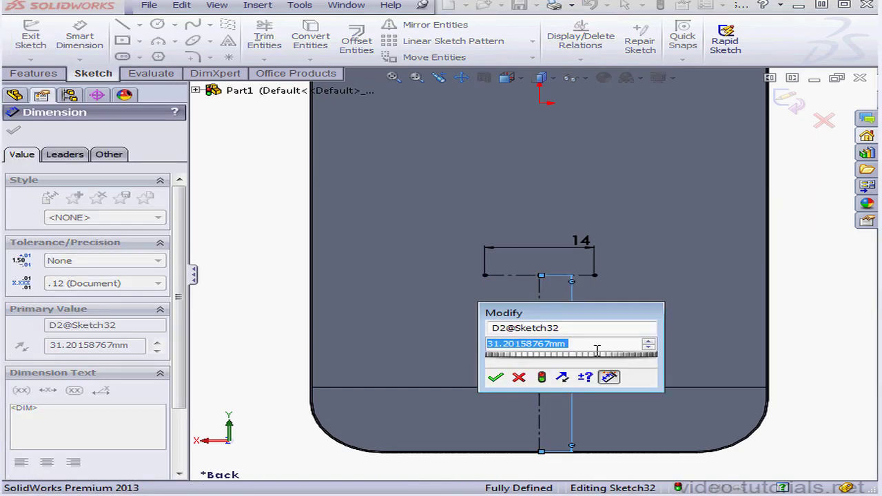
pyautogui.write('37')
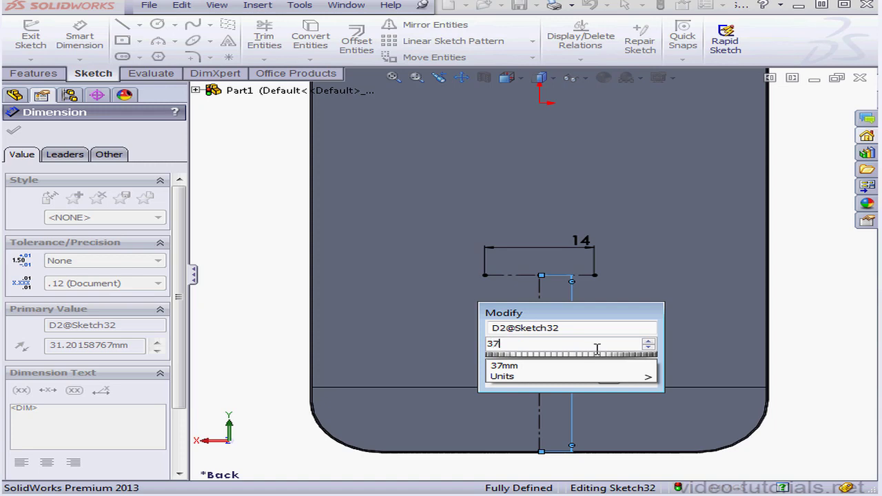
pyautogui.click(597, 390)
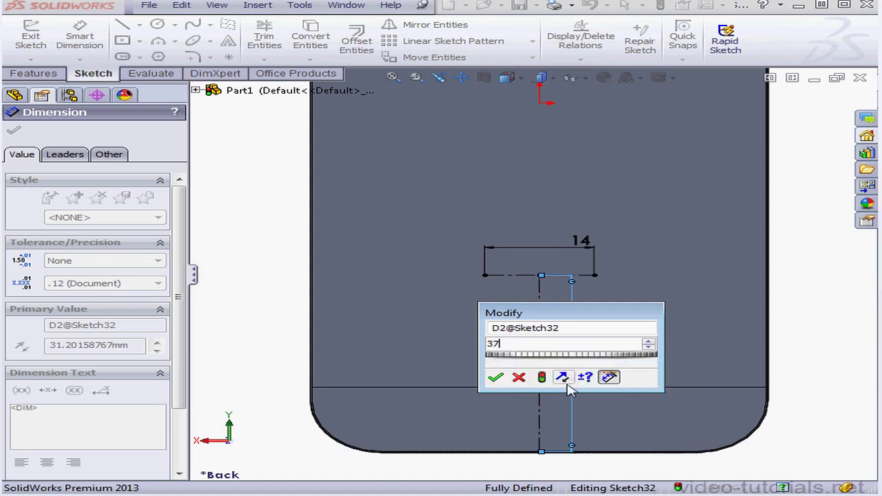
pyautogui.click(500, 377)
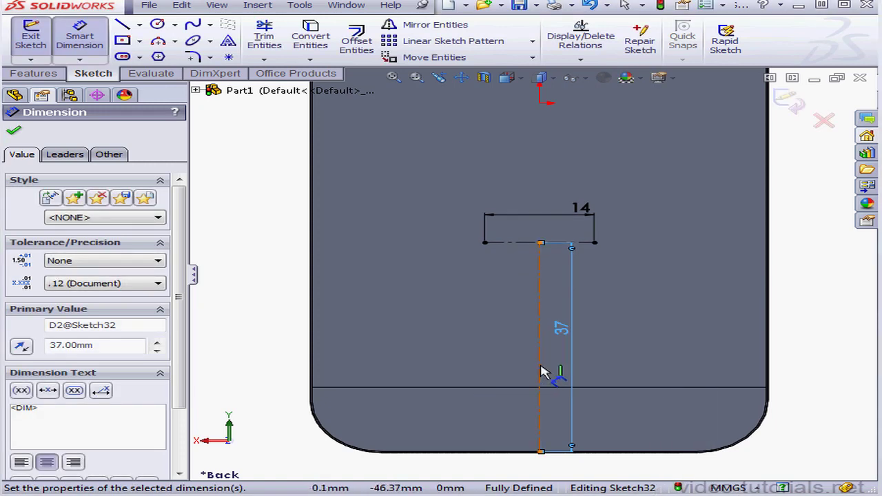
pyautogui.press('Escape')
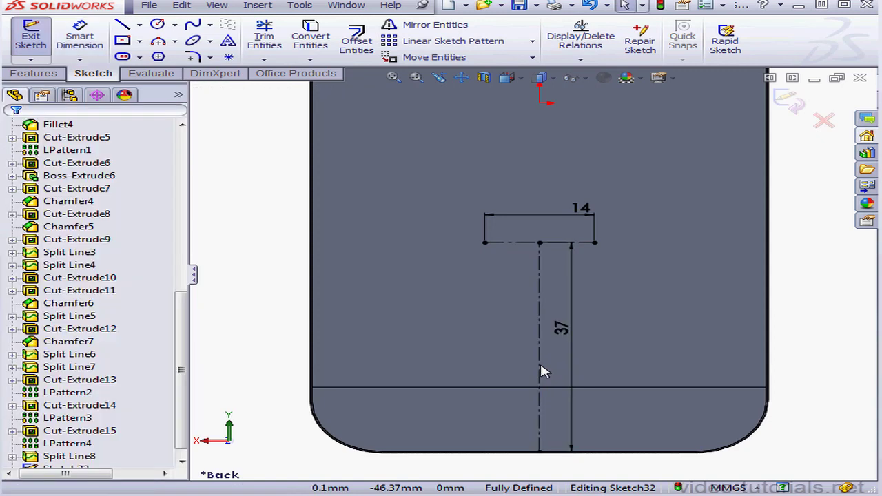
# Add the sketch text "iPhone" along the 14 mm horizontal centerline with centre alignment.
pyautogui.click(229, 42)
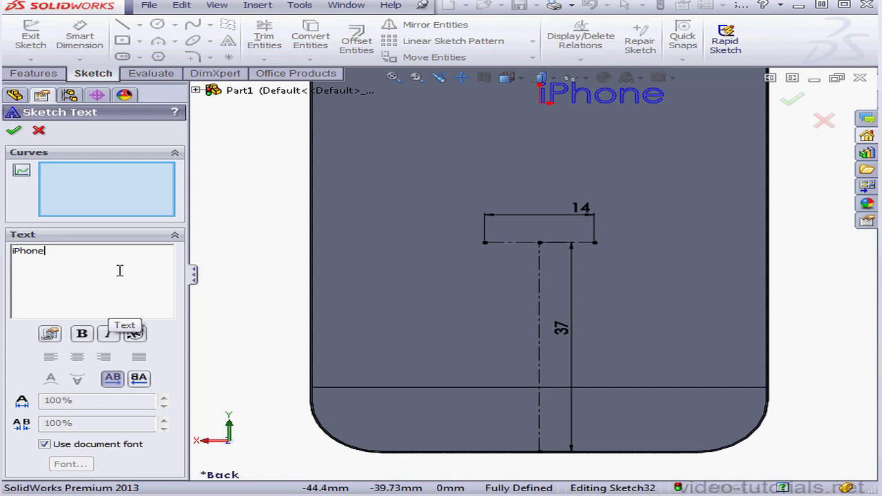
pyautogui.click(513, 244)
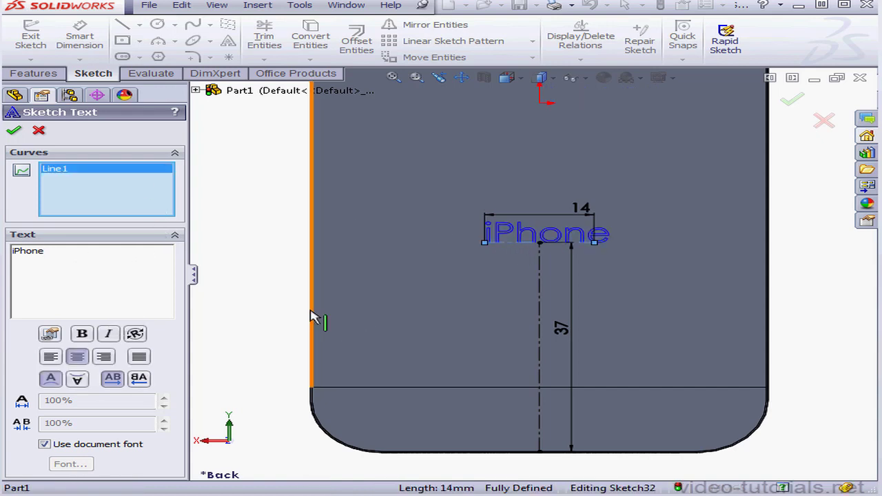
pyautogui.click(72, 355)
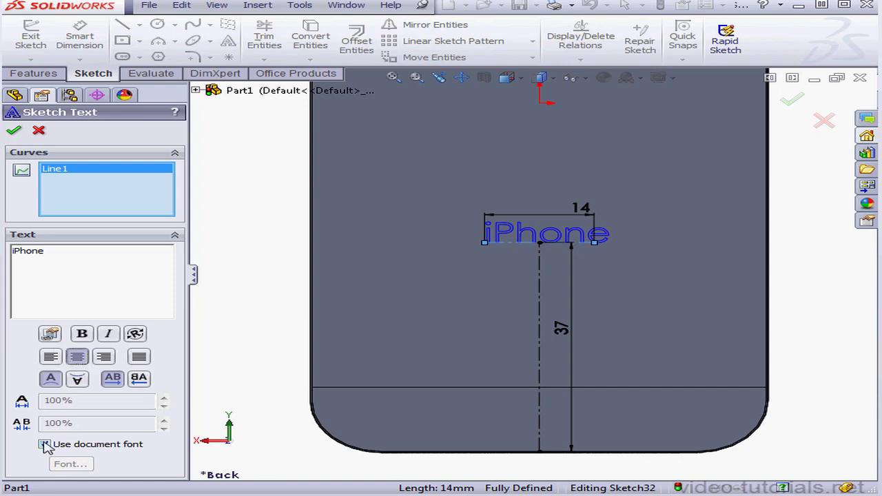
# Override the document font with Myriad Pro Regular at 3.5 mm height for the "iPhone" text, and accept the sketch text.
pyautogui.click(45, 445)
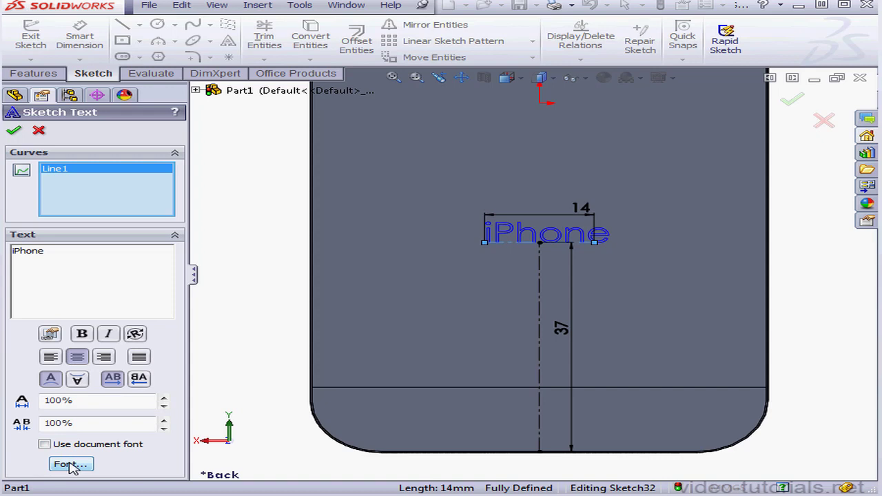
pyautogui.click(71, 466)
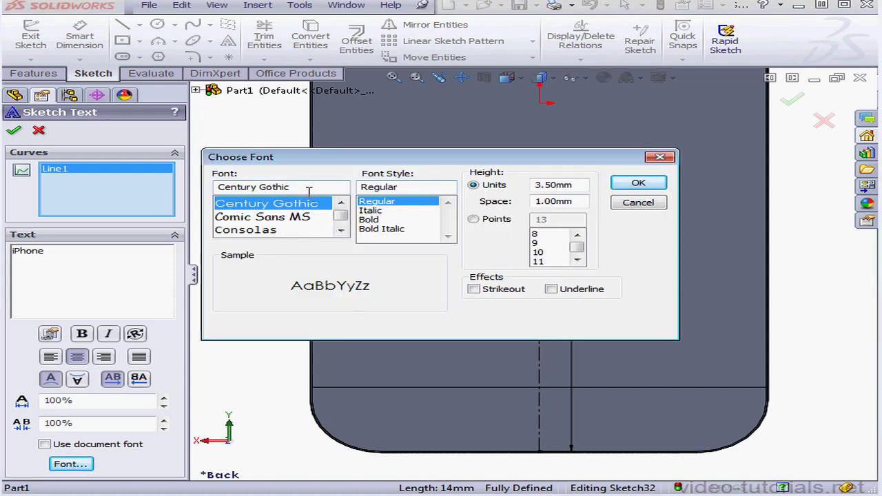
pyautogui.moveTo(309, 191); pyautogui.dragTo(162, 178)
pyautogui.write('Myriad Pro')
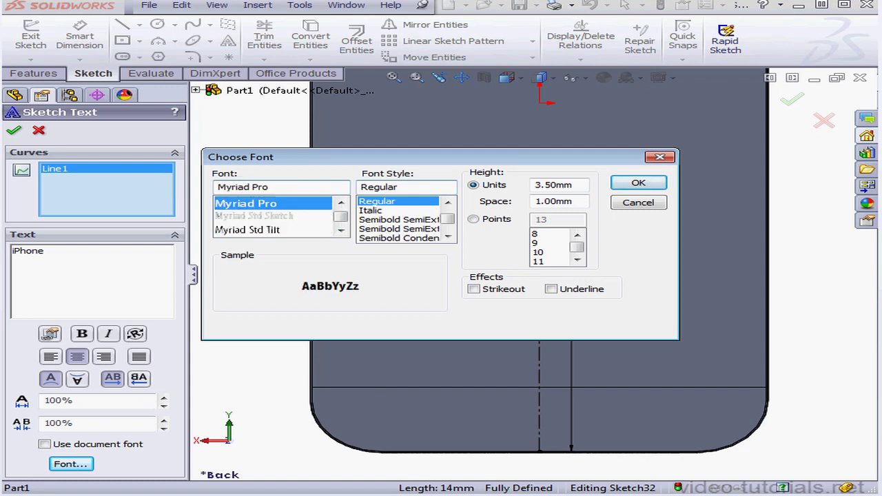
pyautogui.write('3.5')
pyautogui.press('Tab')
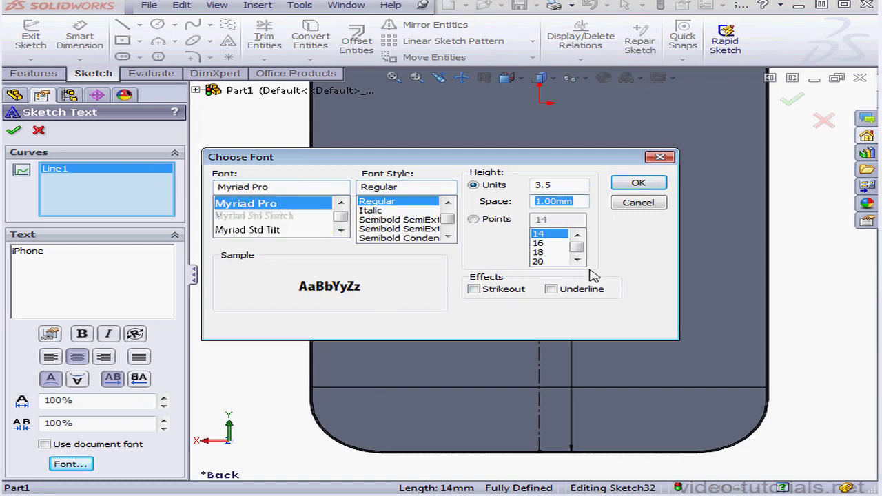
pyautogui.click(640, 183)
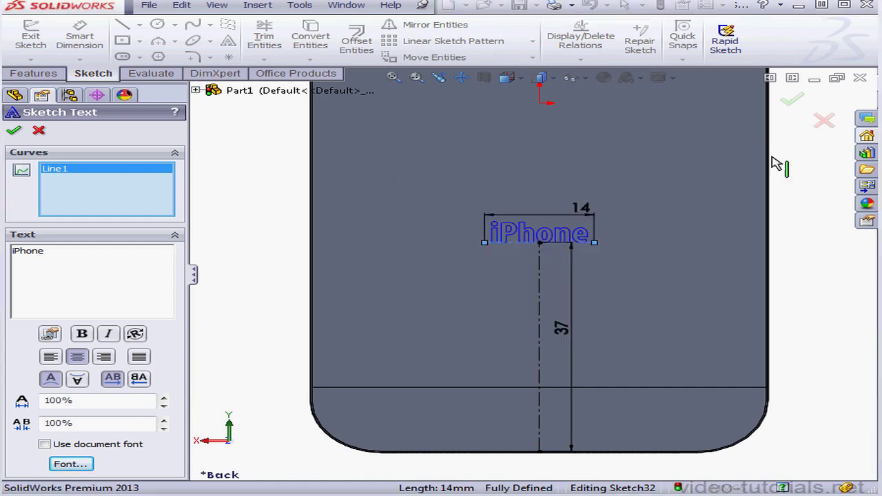
pyautogui.click(793, 101)
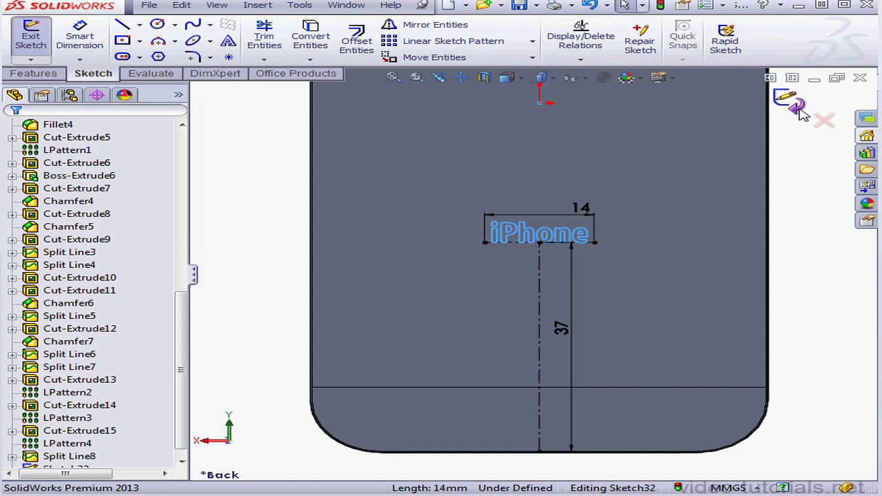
# Exit the sketch and extrude the "iPhone" text as a blind boss 0.05 mm deep, merged with the body.
pyautogui.click(800, 113)
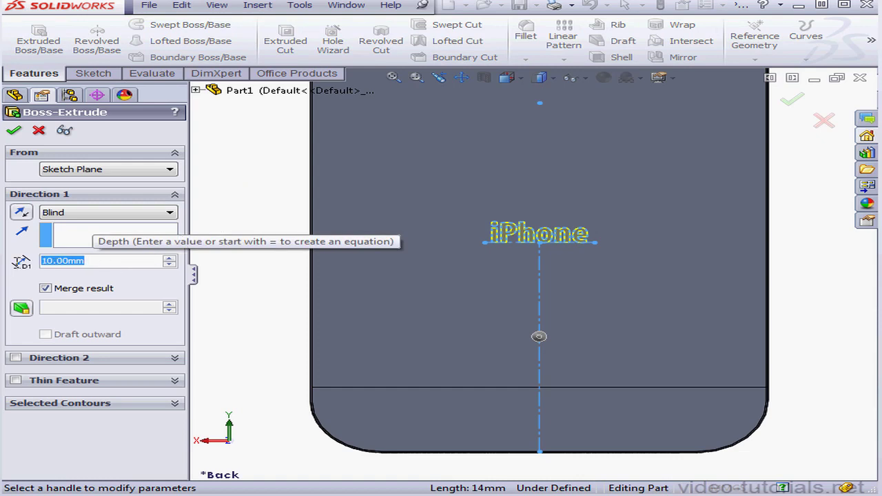
pyautogui.write('.0')
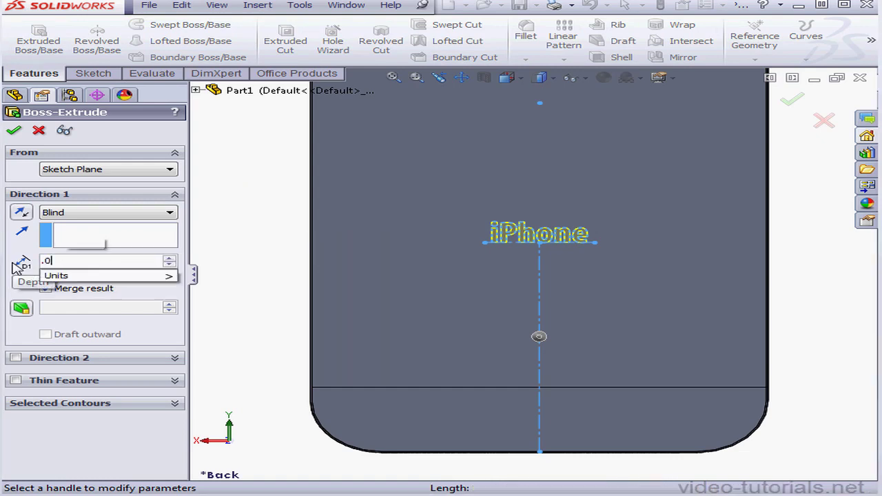
pyautogui.write('5')
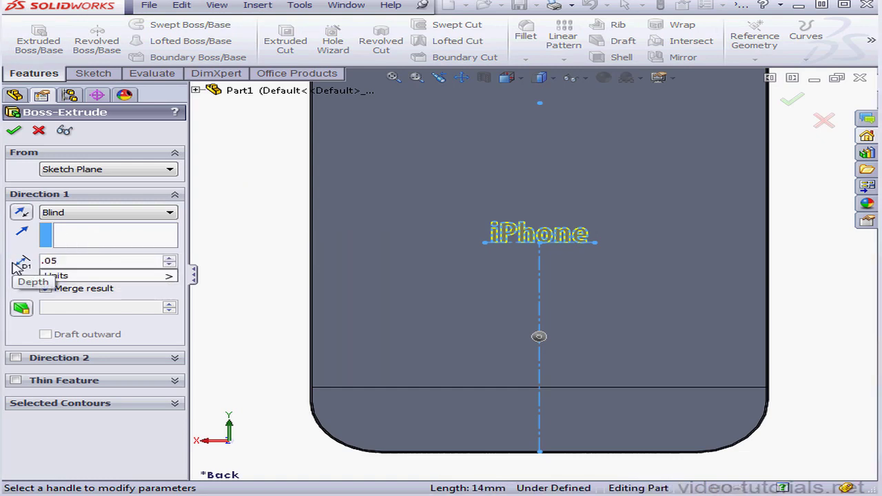
pyautogui.press('Return')
pyautogui.click(13, 129)
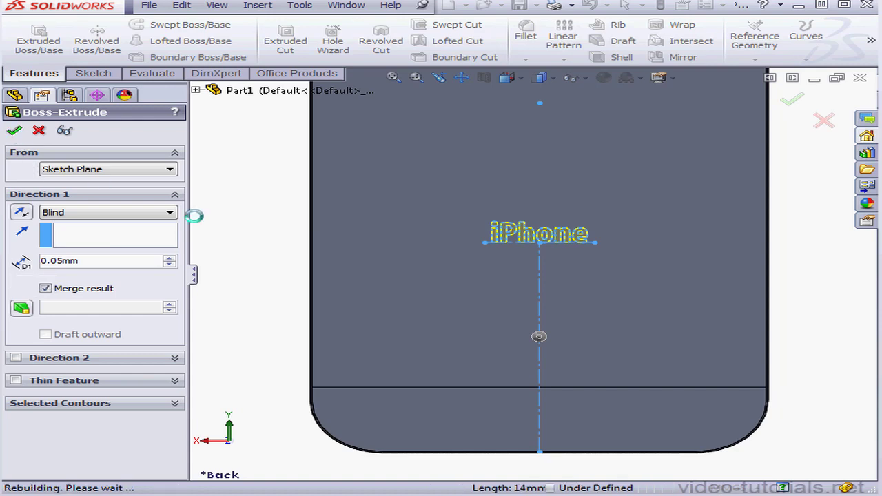
pyautogui.click(252, 222)
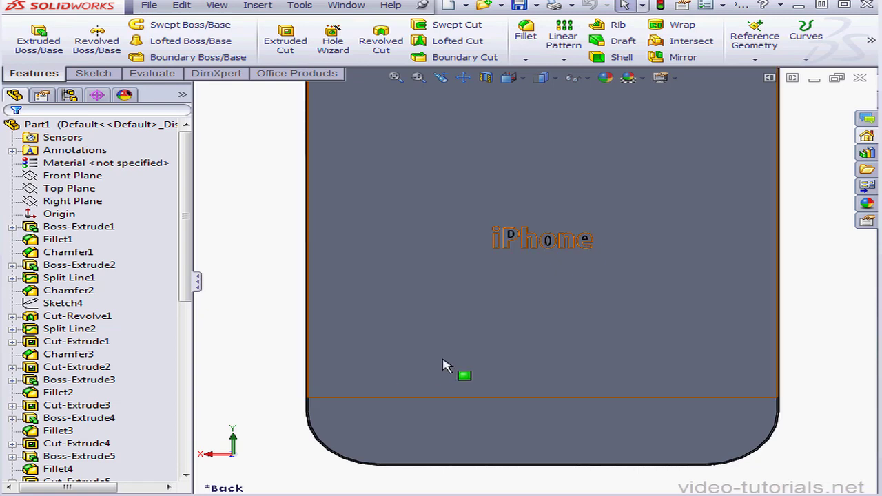
# Start a sketch on the phone's back face and draw a horizontal centerline about 37 mm long below the "iPhone" lettering.
pyautogui.rightClick(532, 328)
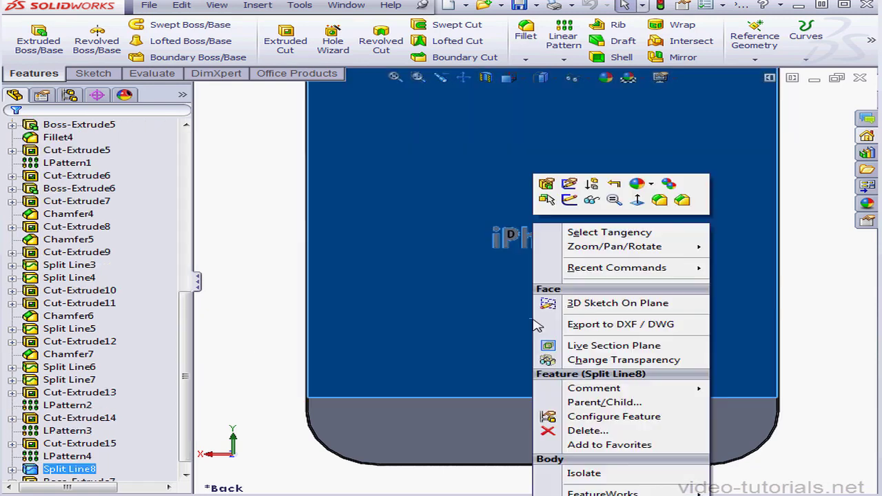
pyautogui.click(570, 200)
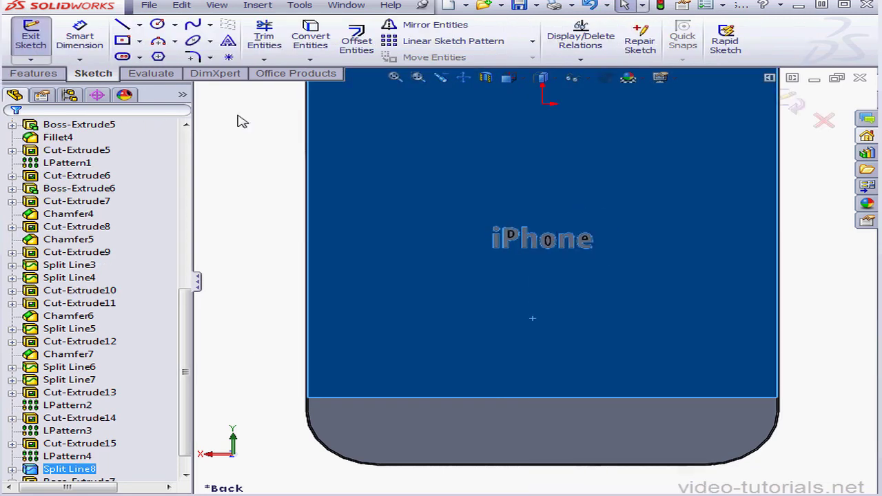
pyautogui.click(139, 25)
pyautogui.click(169, 54)
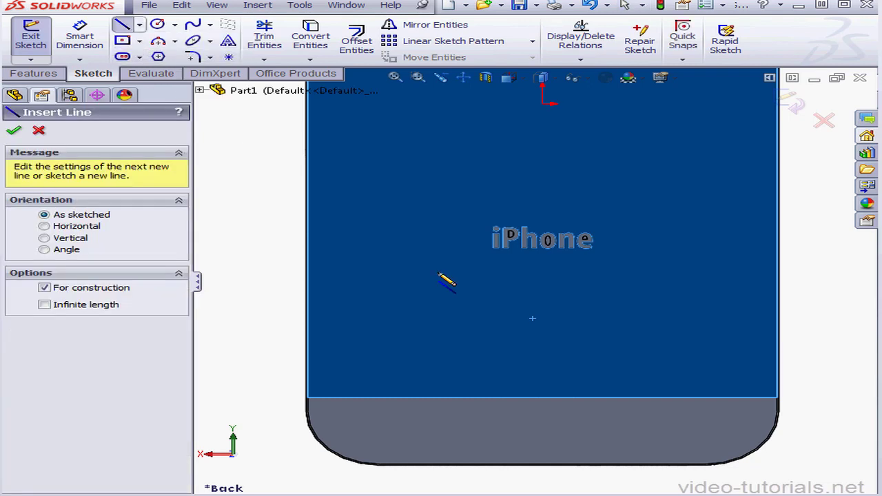
pyautogui.click(406, 282)
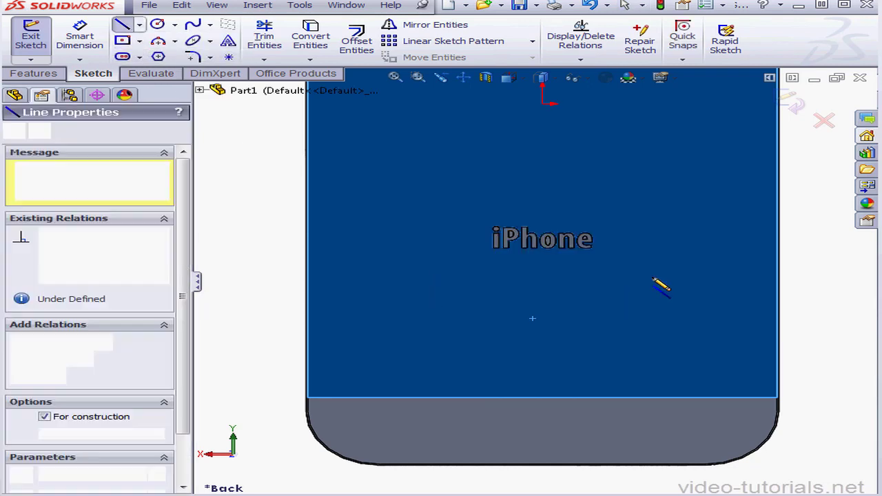
pyautogui.click(706, 283)
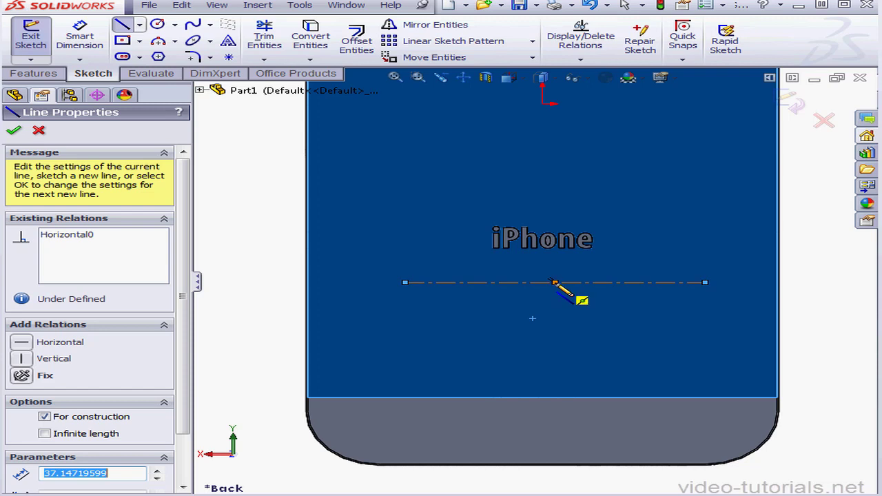
# Connect the horizontal centerline's midpoint to the midpoint of the phone's lower edge with another centerline, and make it vertical.
pyautogui.click(555, 282)
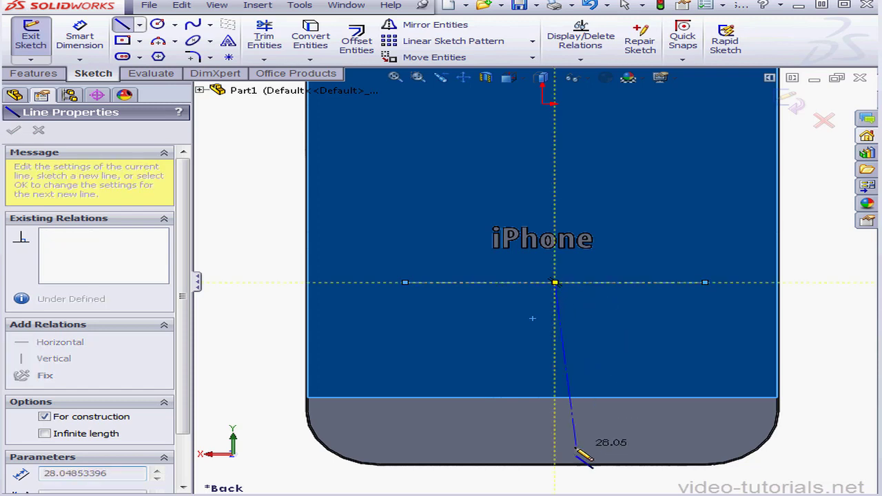
pyautogui.click(543, 463)
pyautogui.rightClick(493, 390)
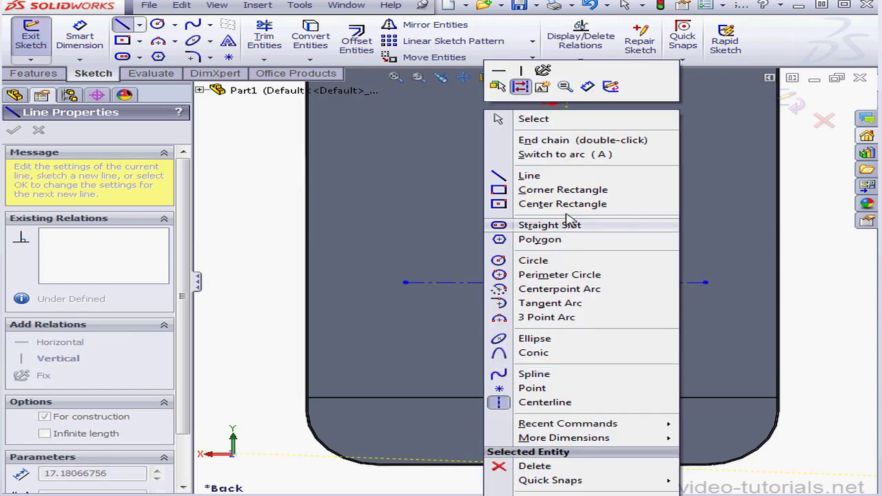
pyautogui.click(541, 119)
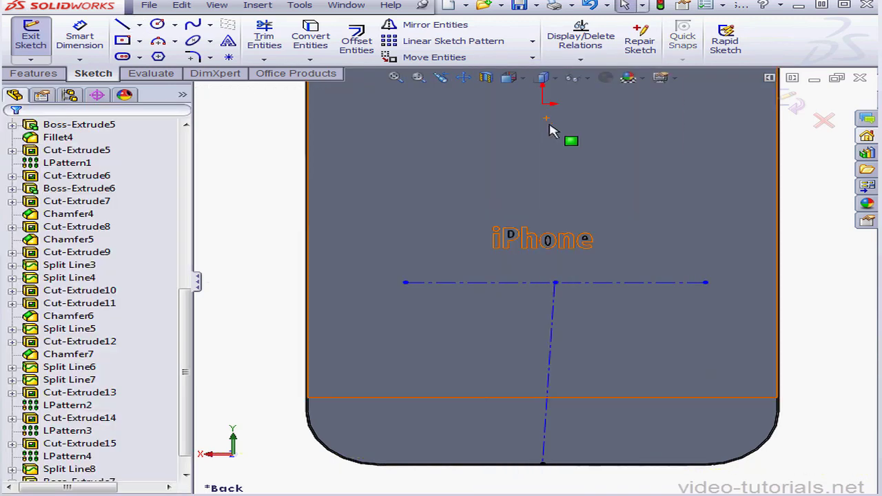
pyautogui.click(550, 347)
pyautogui.click(23, 293)
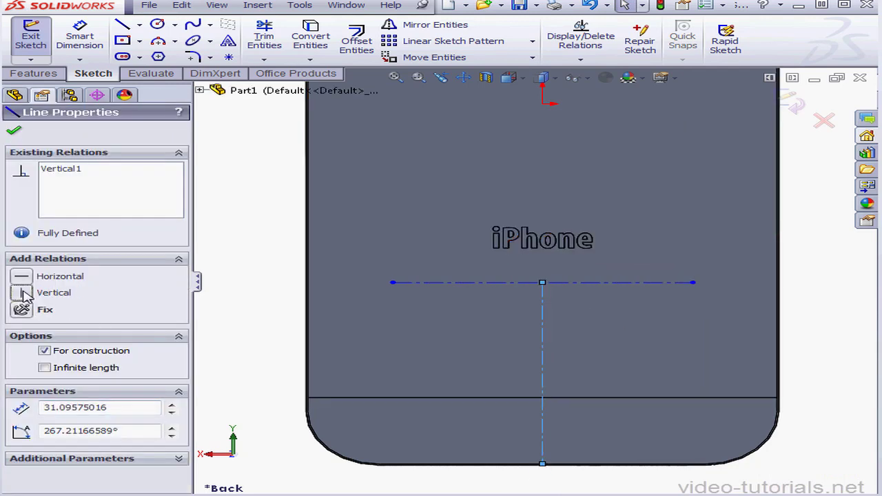
# Dimension the vertical centerline's length as 32 mm.
pyautogui.click(80, 40)
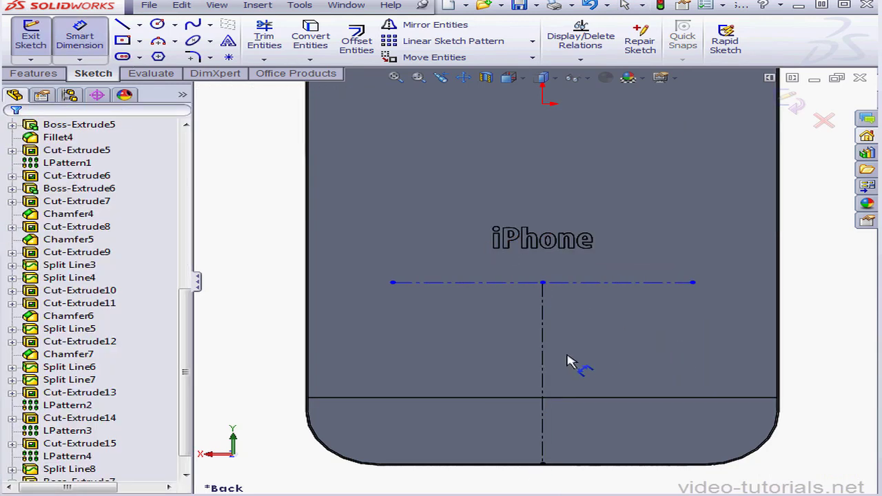
pyautogui.click(544, 365)
pyautogui.click(584, 360)
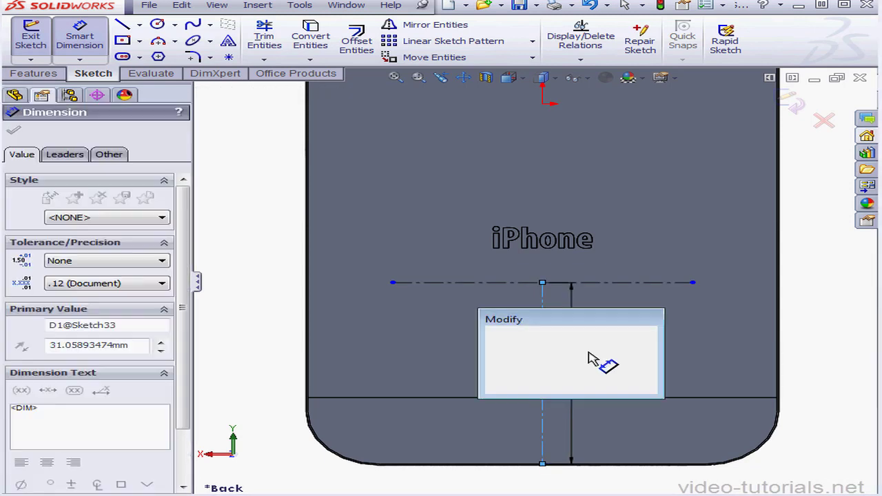
pyautogui.write('32')
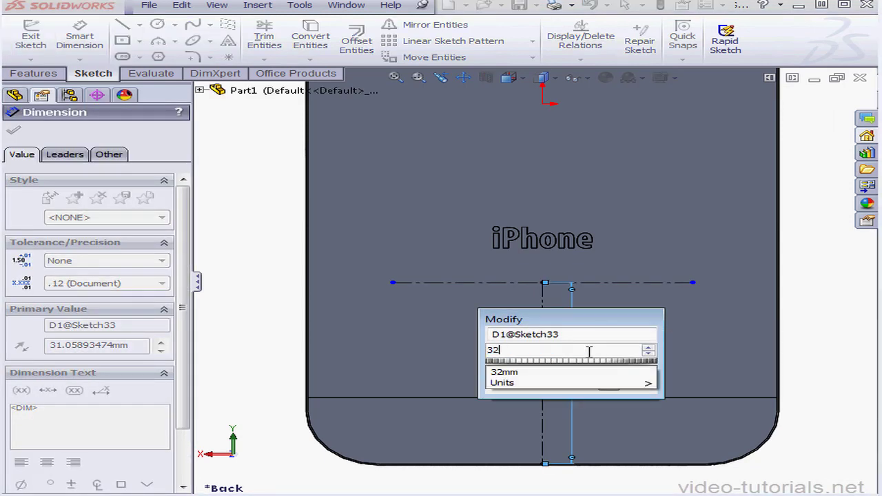
pyautogui.moveTo(541, 385)
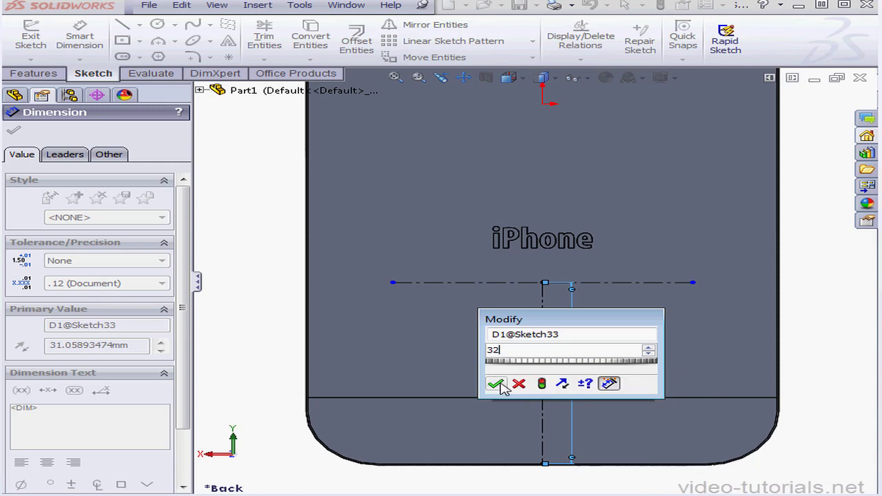
pyautogui.click(496, 386)
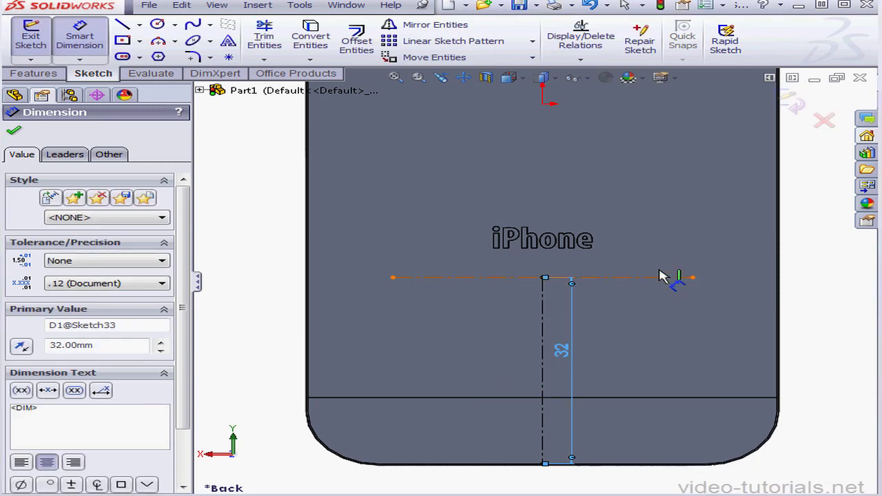
# Dimension the horizontal centerline's length as 50 mm.
pyautogui.click(662, 280)
pyautogui.click(663, 274)
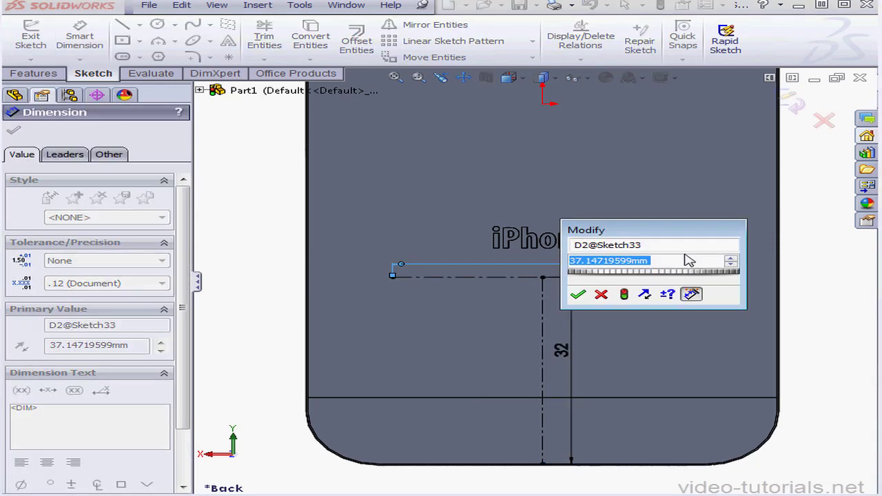
pyautogui.write('50')
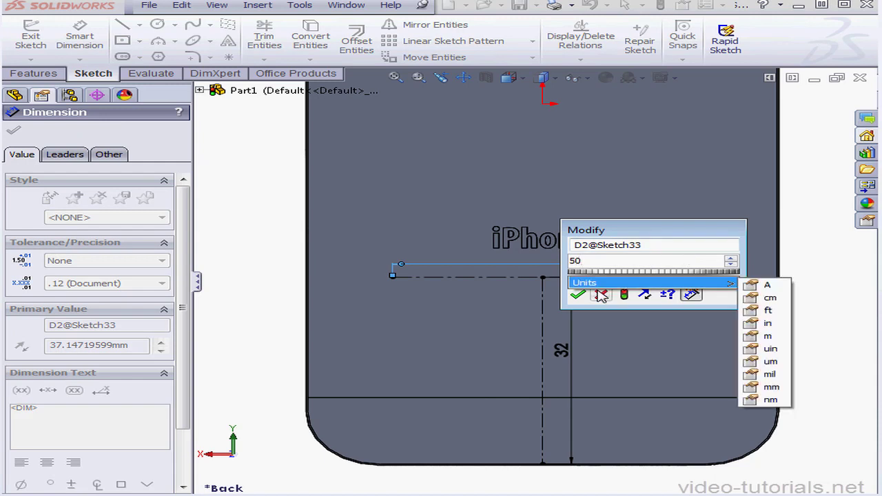
pyautogui.click(578, 295)
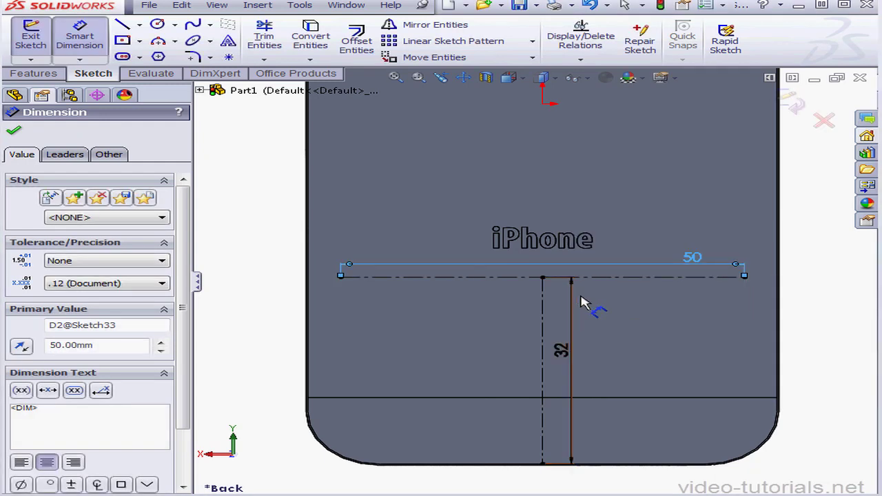
# Paste centre-aligned text "Designed by Apple in California Assembled in China Model A1428" and "FCC ID:BCG-F2599A IC-579C-F2599A IMEE" plus zeros along the 50 mm centerline.
pyautogui.click(231, 42)
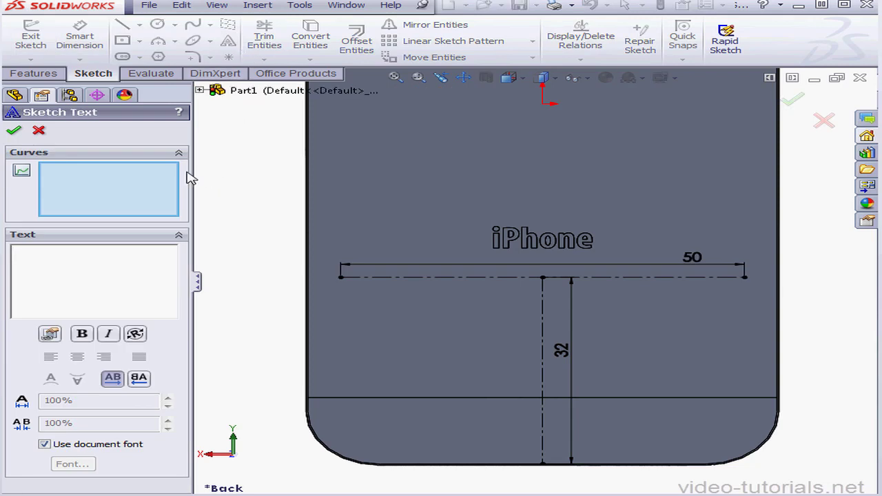
pyautogui.click(440, 286)
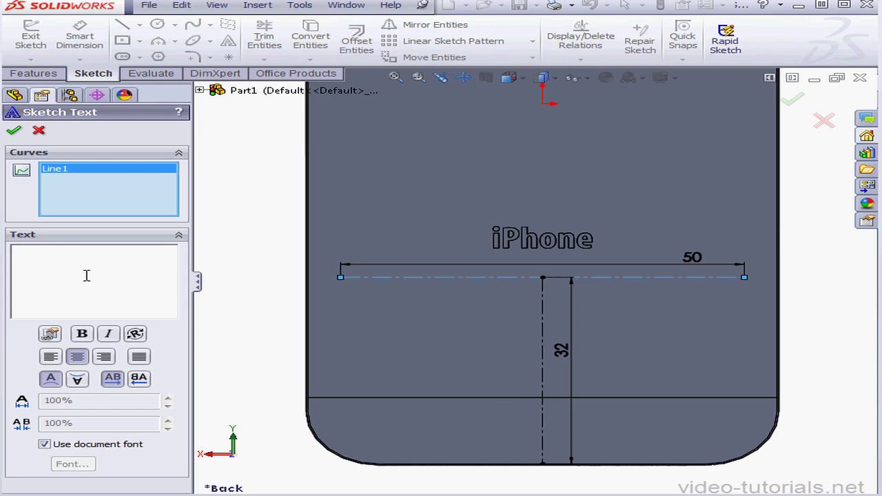
pyautogui.hotkey('ctrl', 'v')
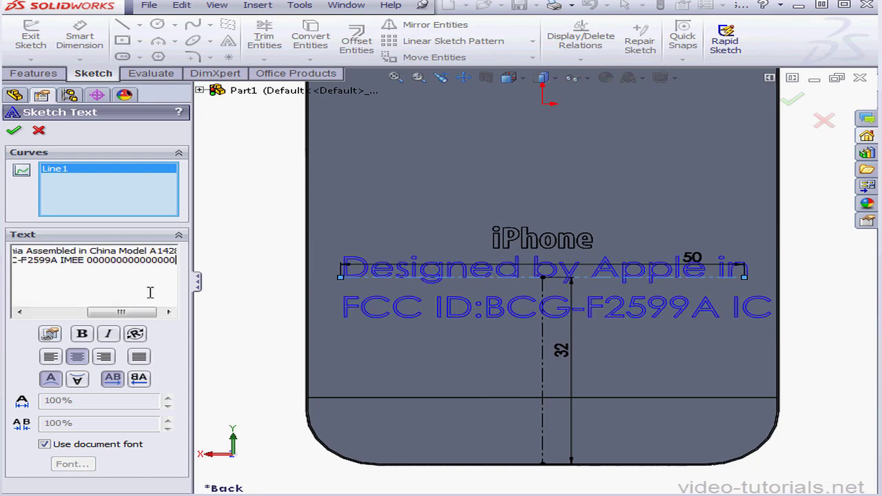
# Override the document font with Century Gothic Regular at 0.8 mm height for the two-line text, and accept the sketch text.
pyautogui.click(44, 445)
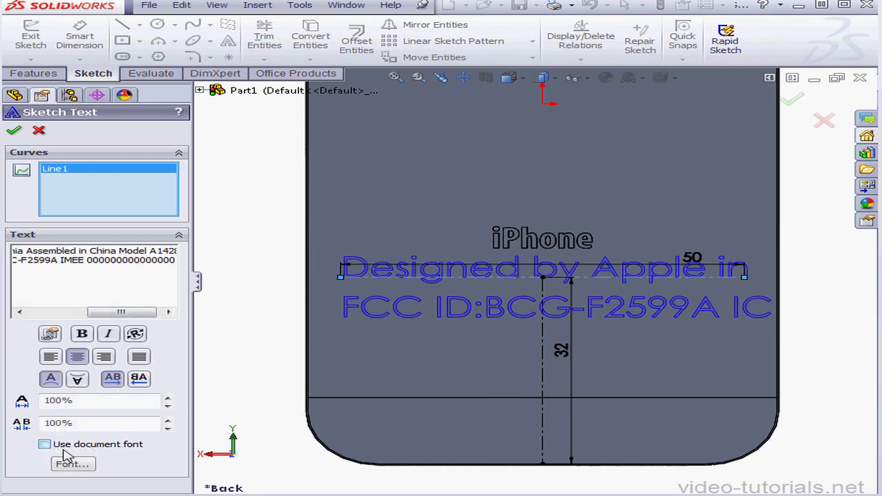
pyautogui.click(73, 464)
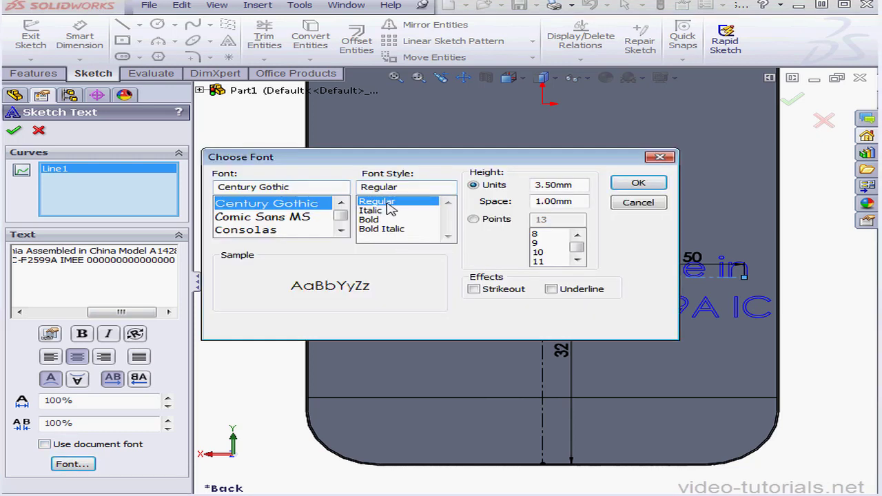
pyautogui.moveTo(589, 184); pyautogui.dragTo(514, 192)
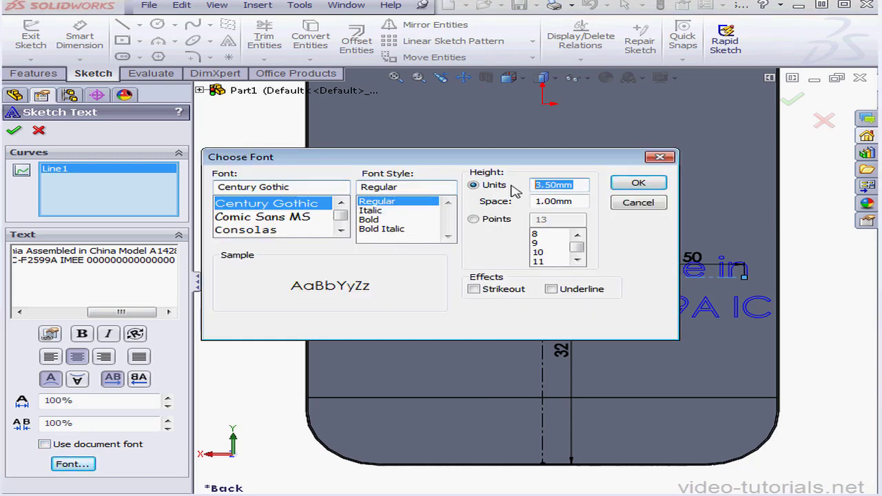
pyautogui.write('.')
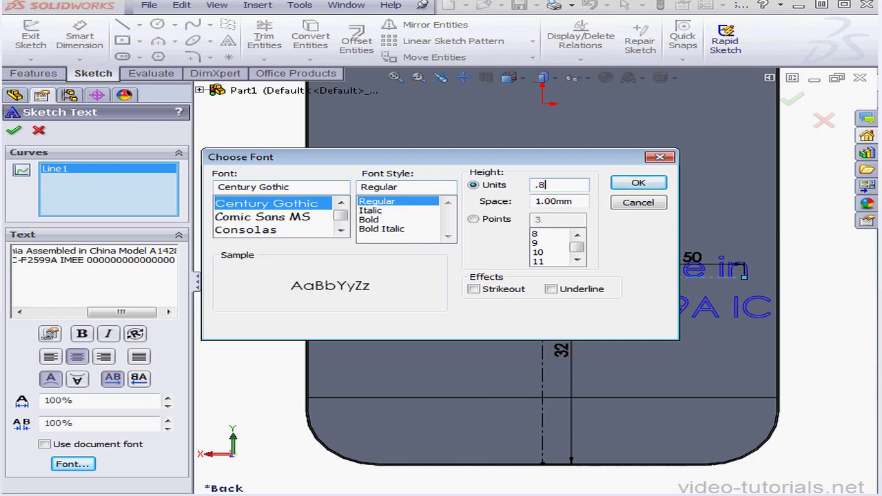
pyautogui.write('8')
pyautogui.click(647, 183)
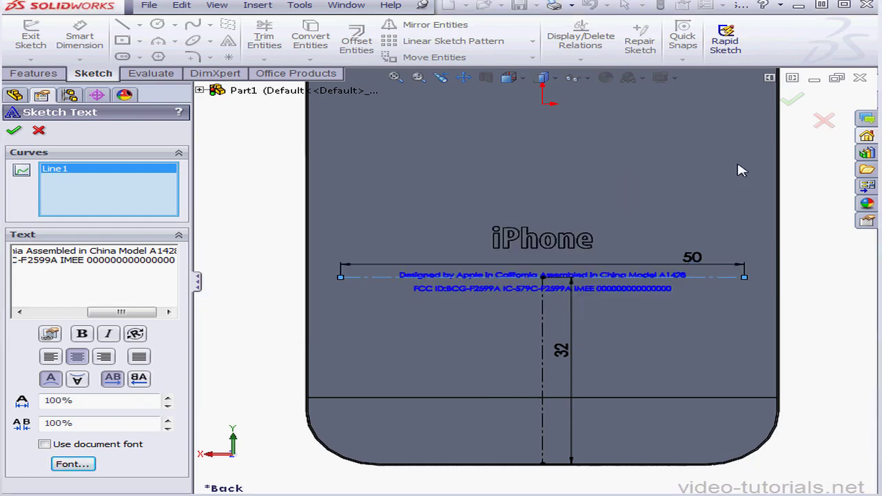
pyautogui.click(794, 101)
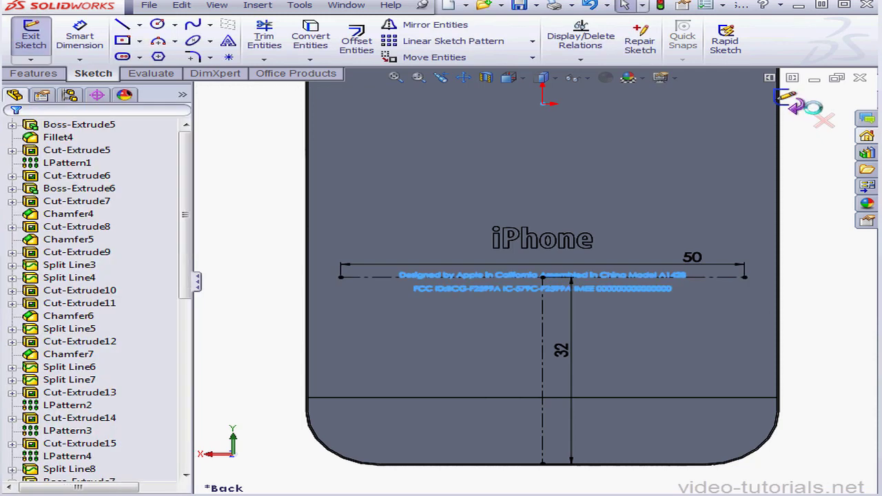
# Exit the sketch and extrude the two-line regulatory text as a blind boss 0.01 mm deep, merged with the body.
pyautogui.click(798, 102)
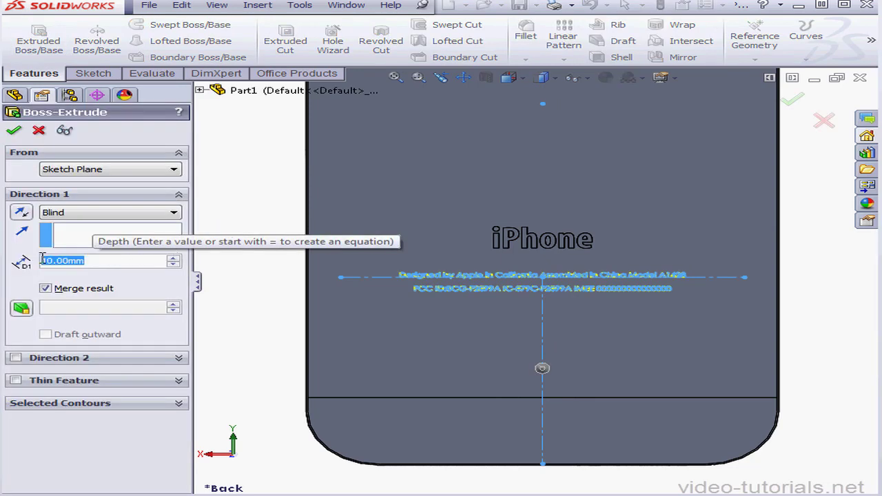
pyautogui.write('.0')
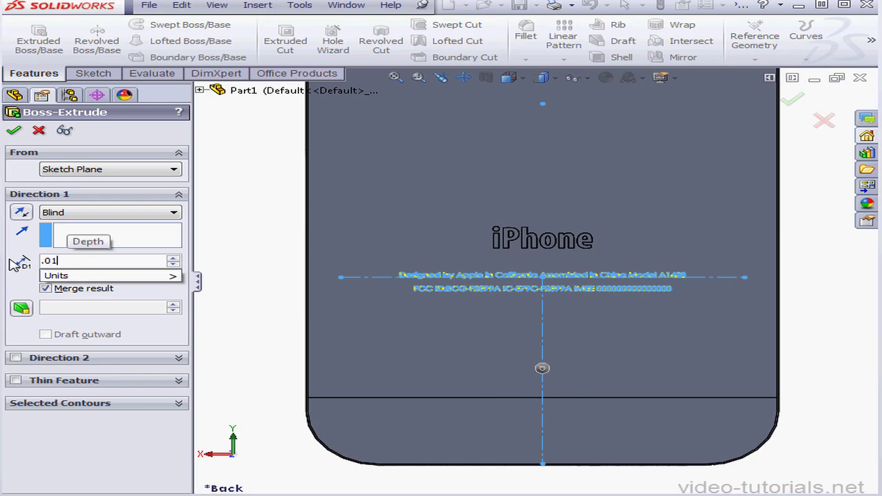
pyautogui.write('1')
pyautogui.press('Return')
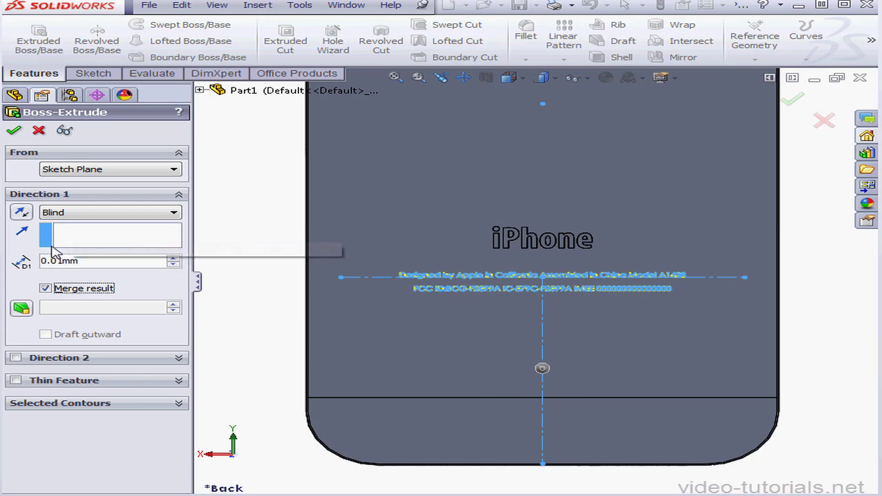
pyautogui.click(15, 133)
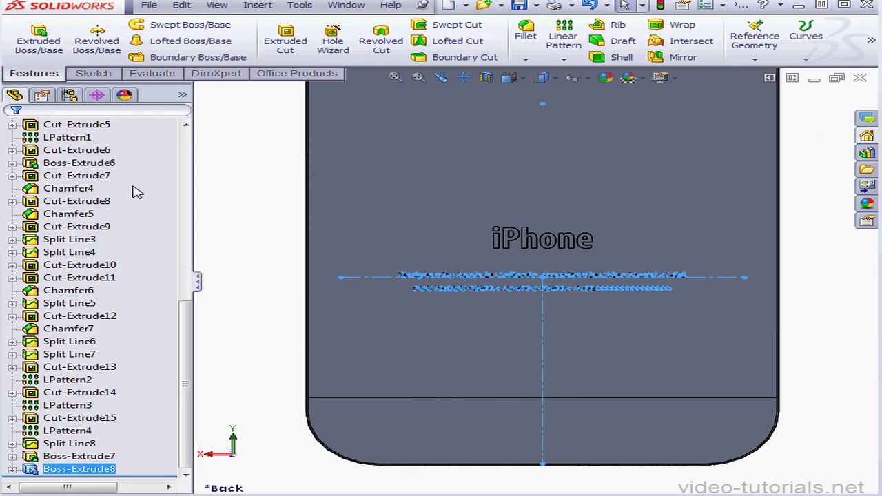
pyautogui.click(240, 178)
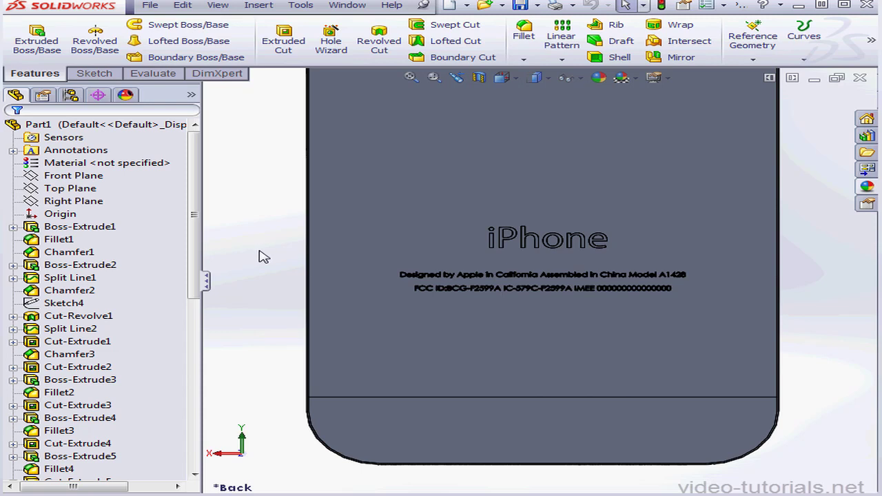
# Open the advanced appearance settings for only the rectangular screen face on the phone's front.
pyautogui.click(490, 142)
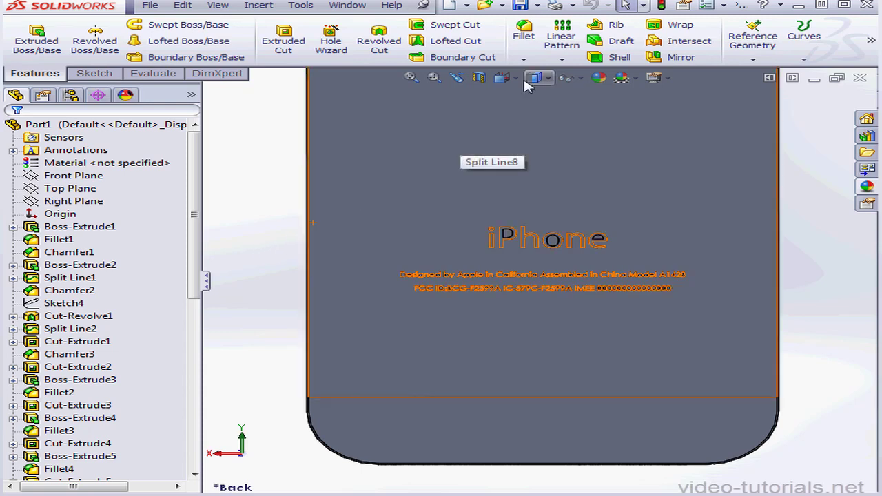
pyautogui.click(520, 83)
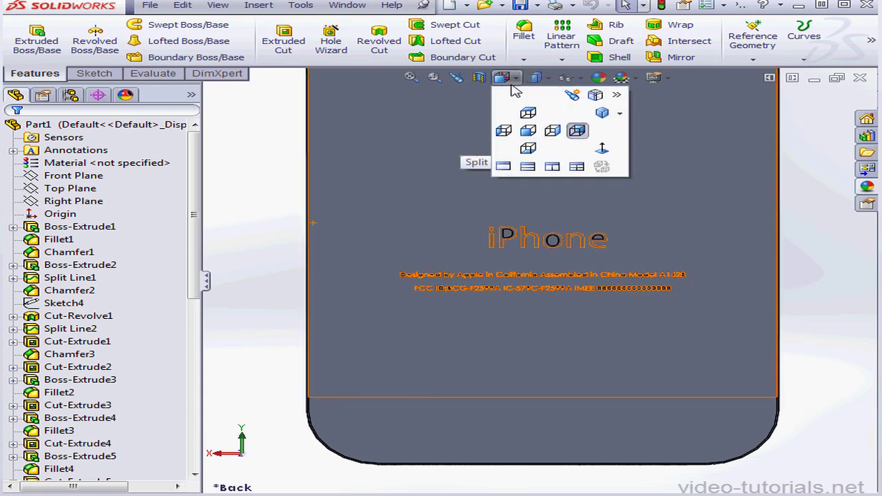
pyautogui.click(588, 127)
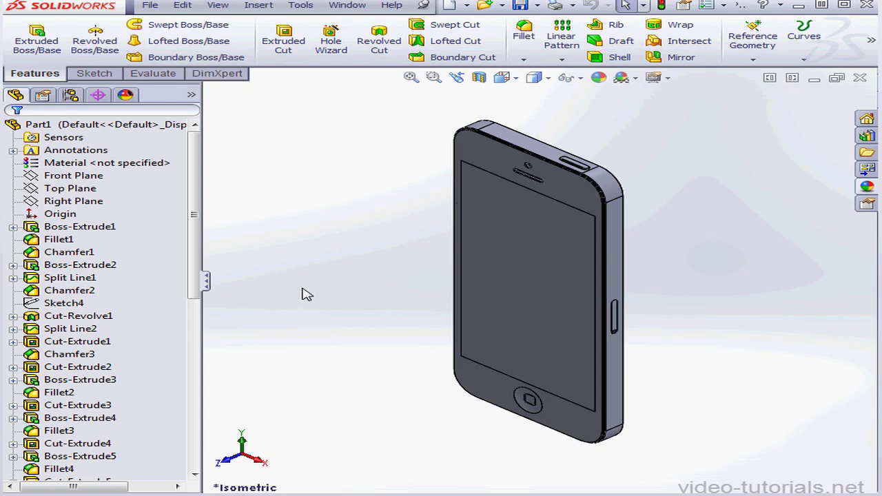
pyautogui.rightClick(504, 222)
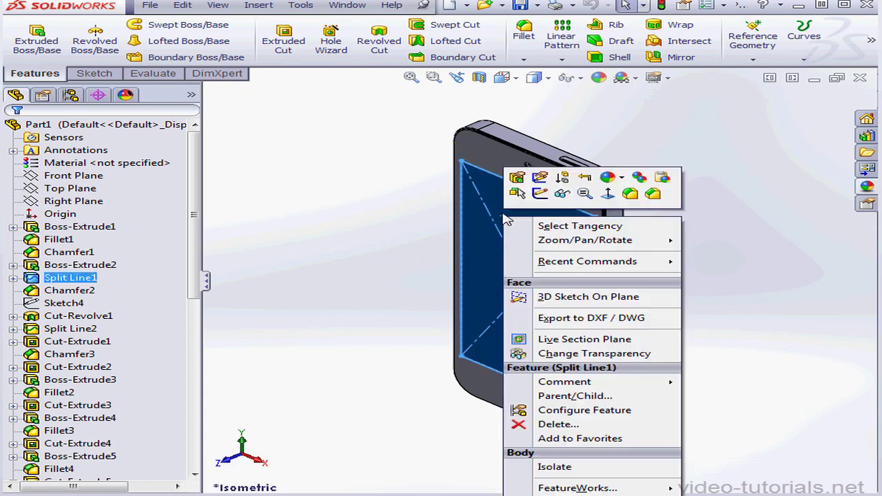
pyautogui.click(624, 181)
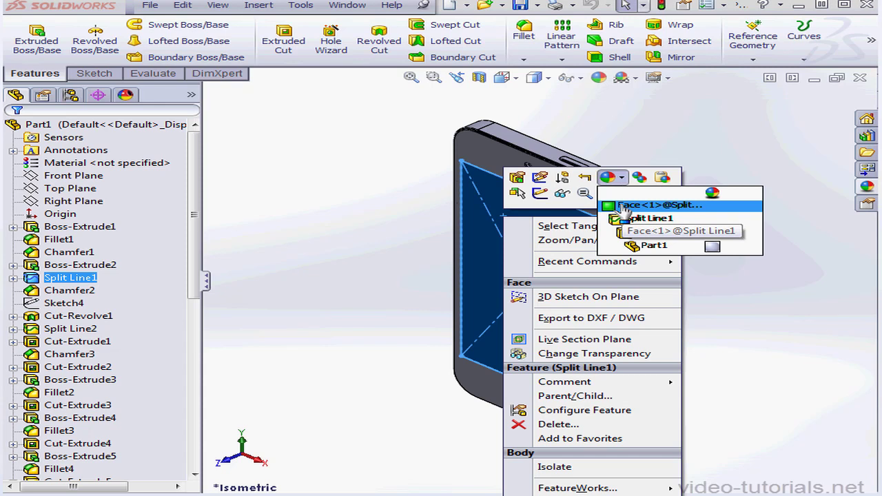
pyautogui.click(624, 205)
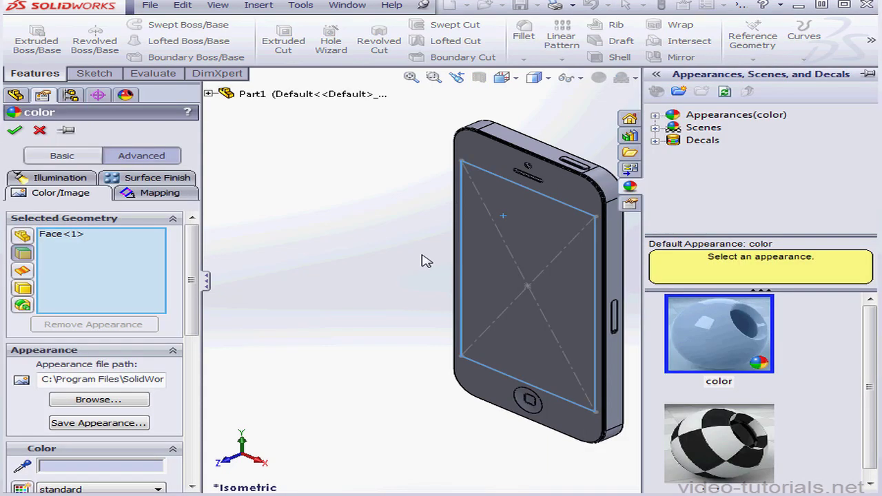
pyautogui.click(69, 156)
pyautogui.click(139, 157)
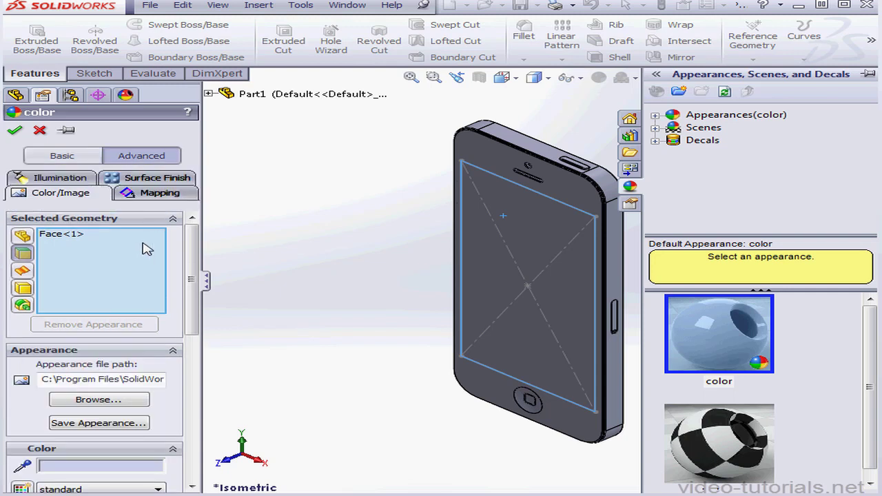
# Apply Home_Screen.jpg from the PhotoView360 folder, found under all file types, to the screen face and save the appearance as home_screen.p2m.
pyautogui.click(105, 405)
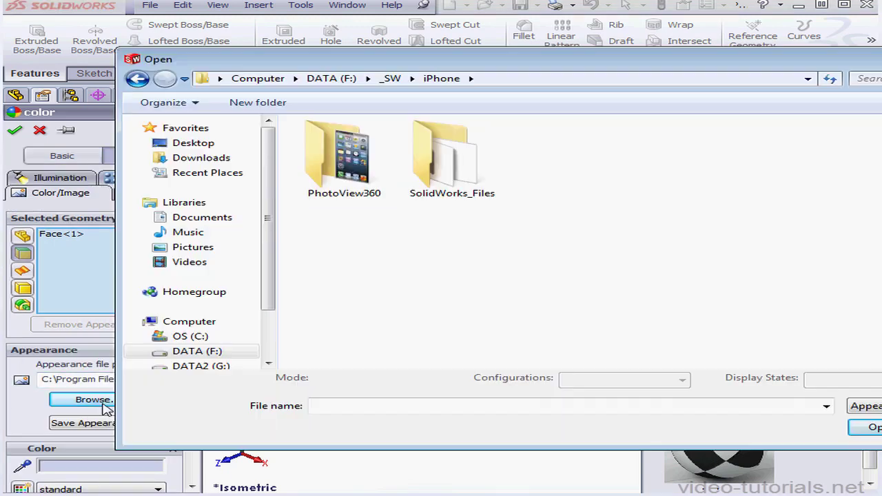
pyautogui.doubleClick(359, 181)
pyautogui.click(876, 406)
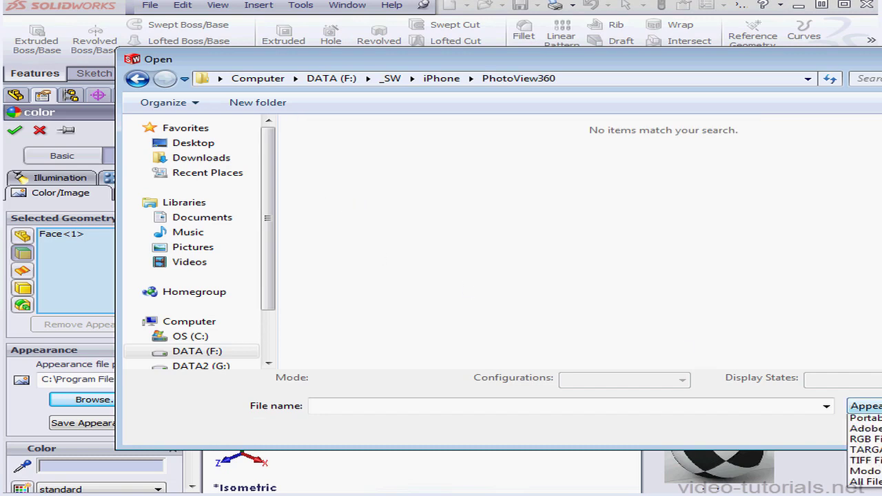
pyautogui.click(876, 495)
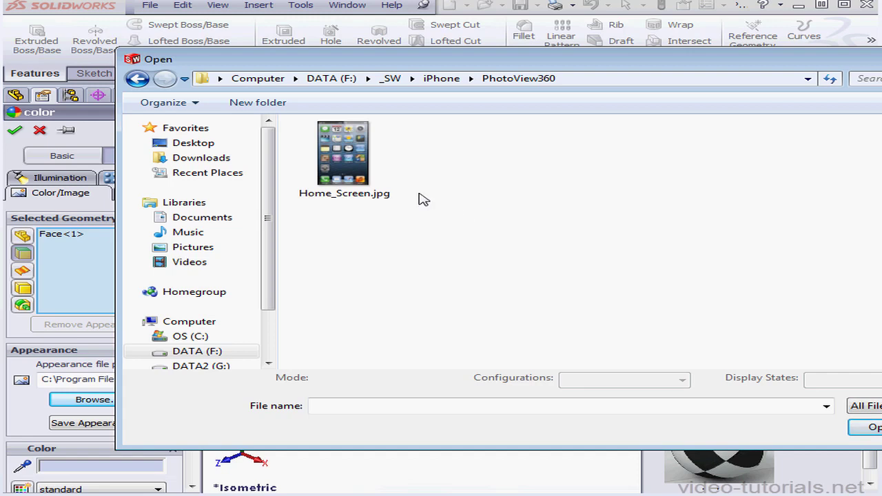
pyautogui.click(355, 163)
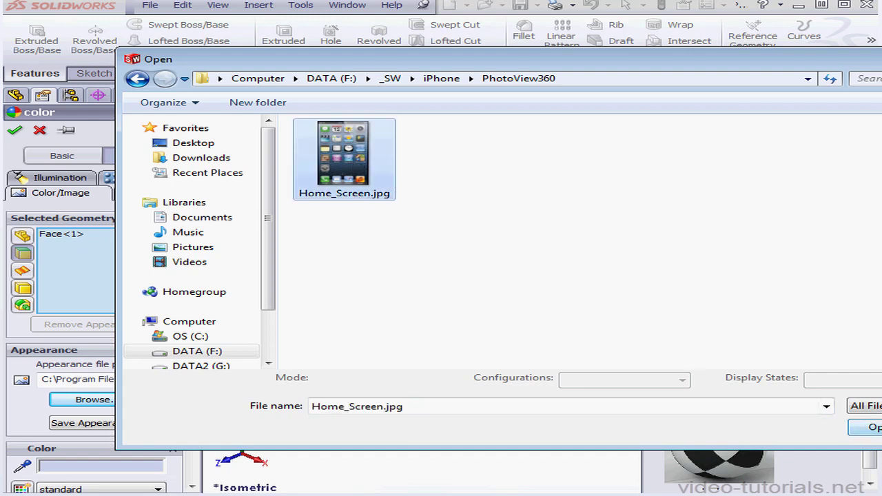
pyautogui.click(870, 427)
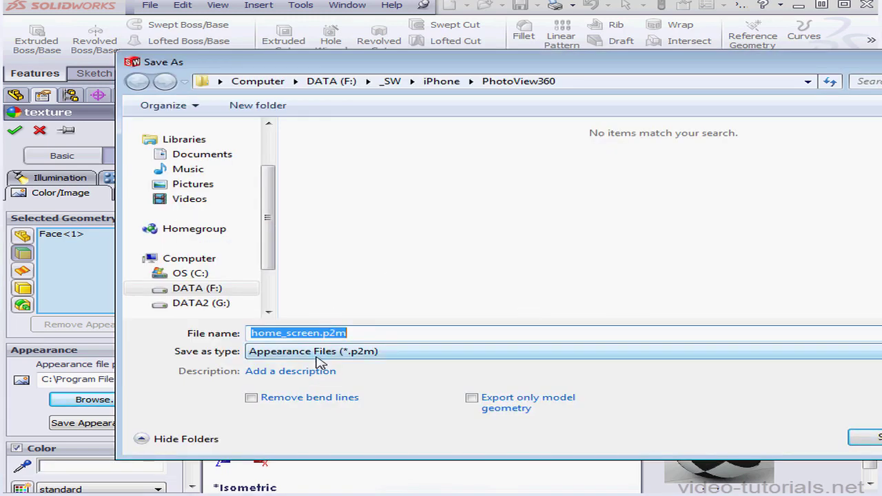
pyautogui.click(862, 439)
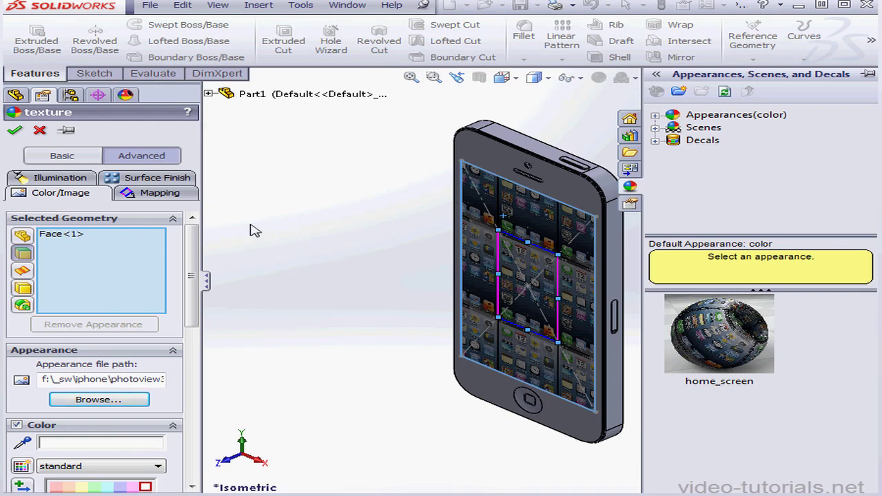
# Set the screen image's mapping height to 90.40 mm with fixed aspect ratio, and accept the appearance.
pyautogui.click(169, 194)
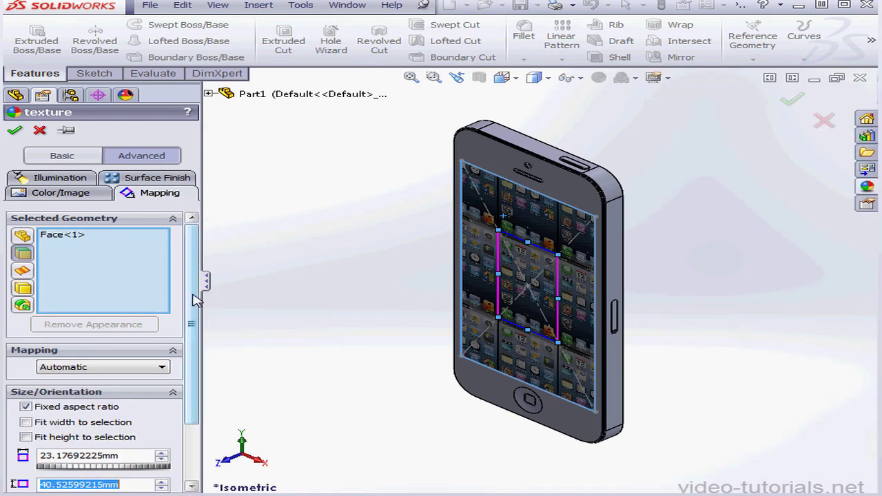
pyautogui.scroll(-3, 195, 298)
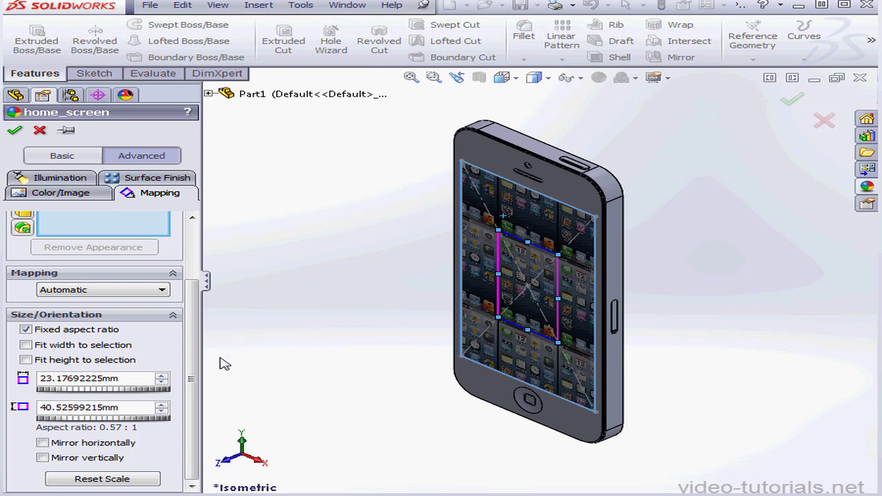
pyautogui.moveTo(121, 408); pyautogui.dragTo(32, 407)
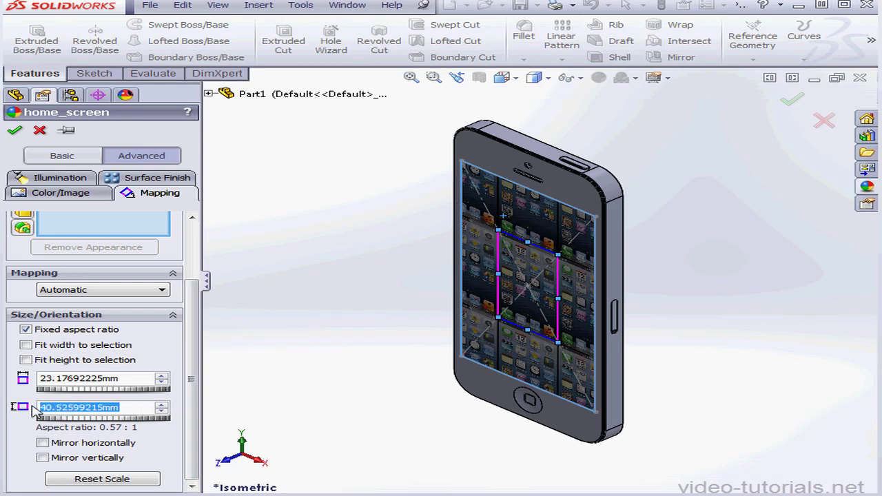
pyautogui.write('90.4')
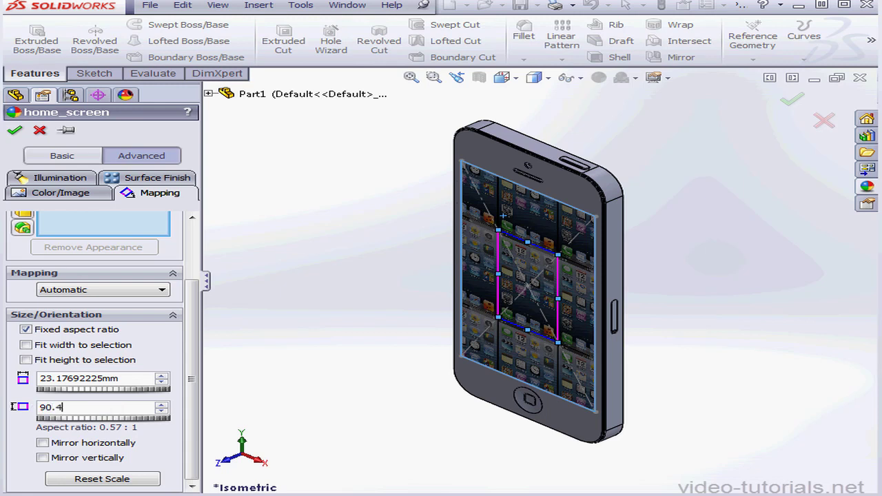
pyautogui.press('Return')
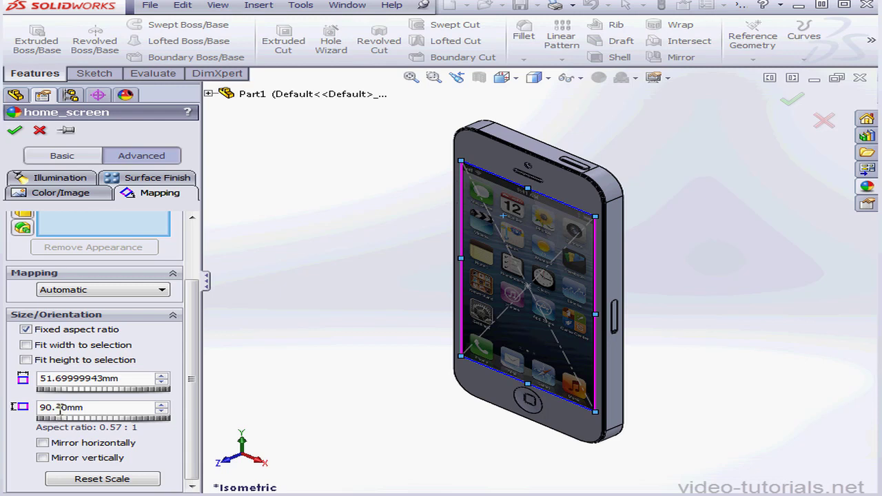
pyautogui.click(14, 130)
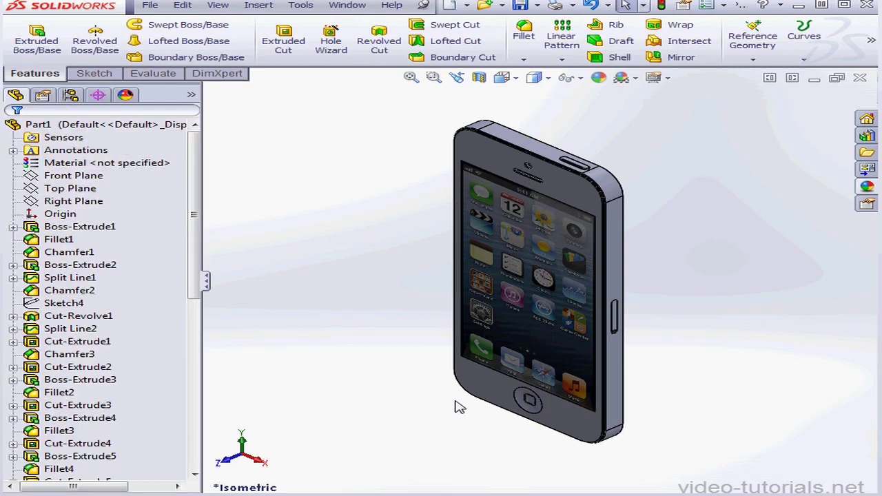
# Select the home button's inner square face, its round dished face and the surrounding front face, and open their face appearance settings.
pyautogui.scroll(-5, 537, 402)
pyautogui.scroll(-4, 538, 402)
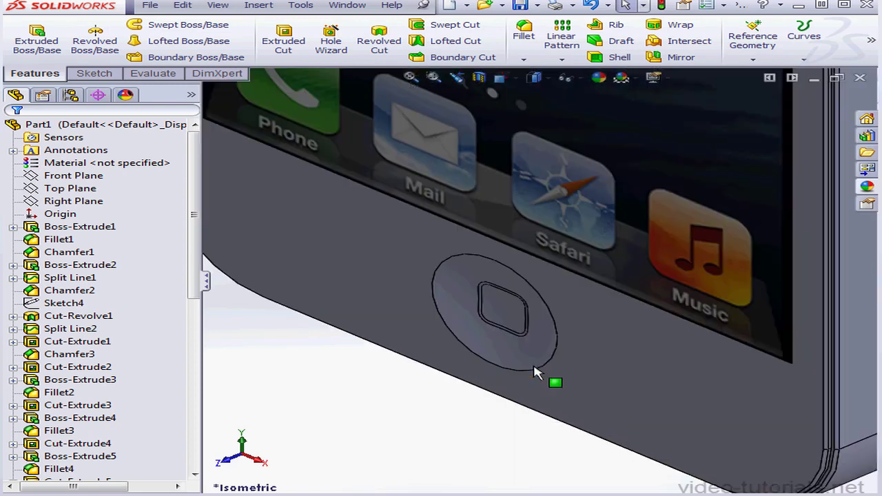
pyautogui.click(508, 286)
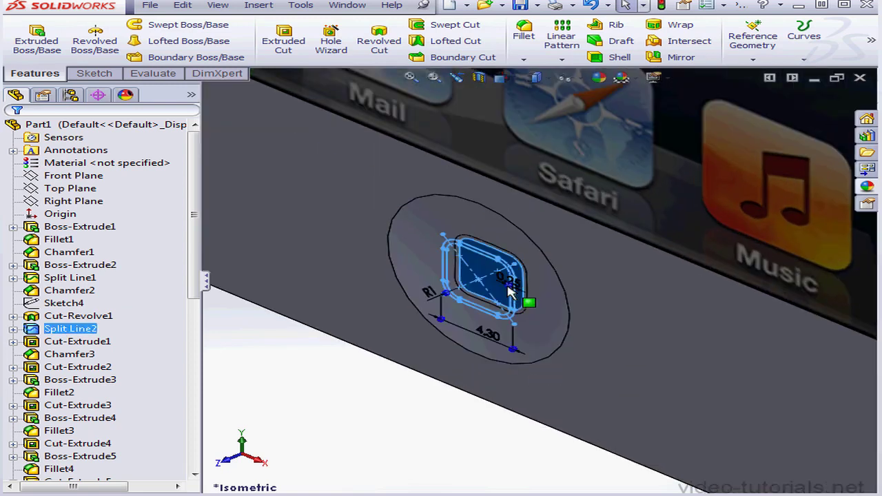
pyautogui.keyDown('ctrl'); pyautogui.click(547, 325); pyautogui.keyUp('ctrl')
pyautogui.keyDown('ctrl'); pyautogui.click(619, 350); pyautogui.keyUp('ctrl')
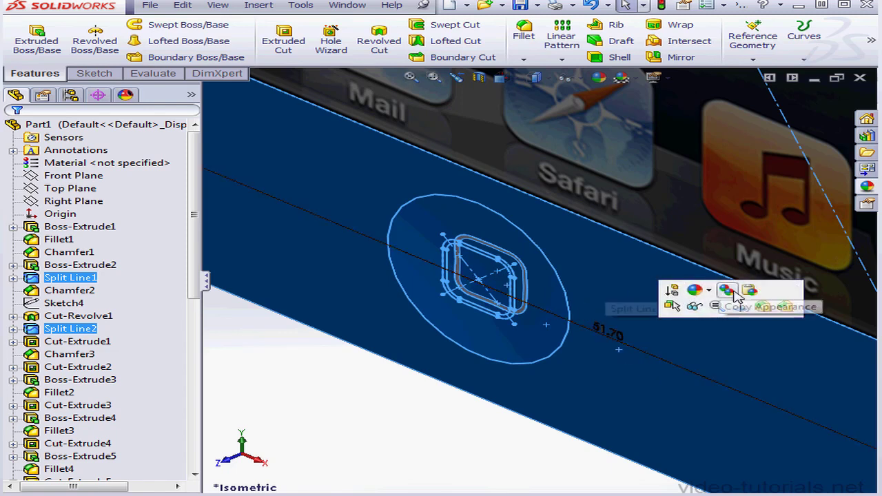
pyautogui.click(700, 291)
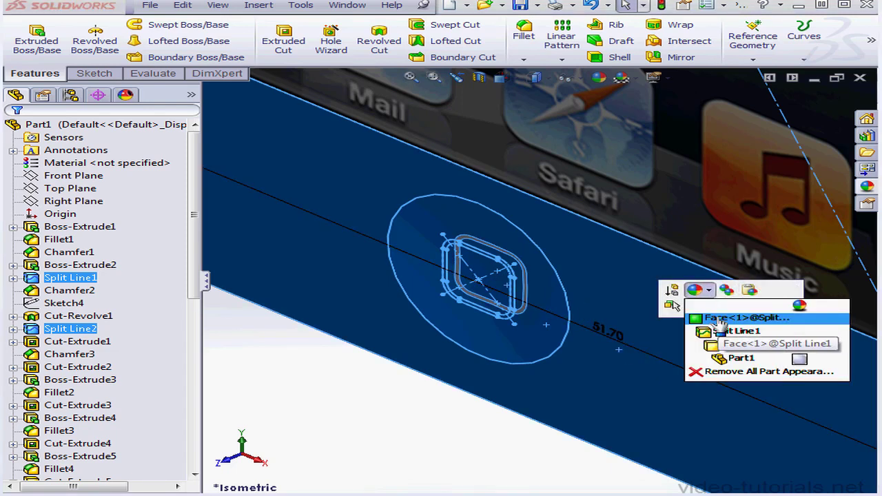
pyautogui.click(720, 318)
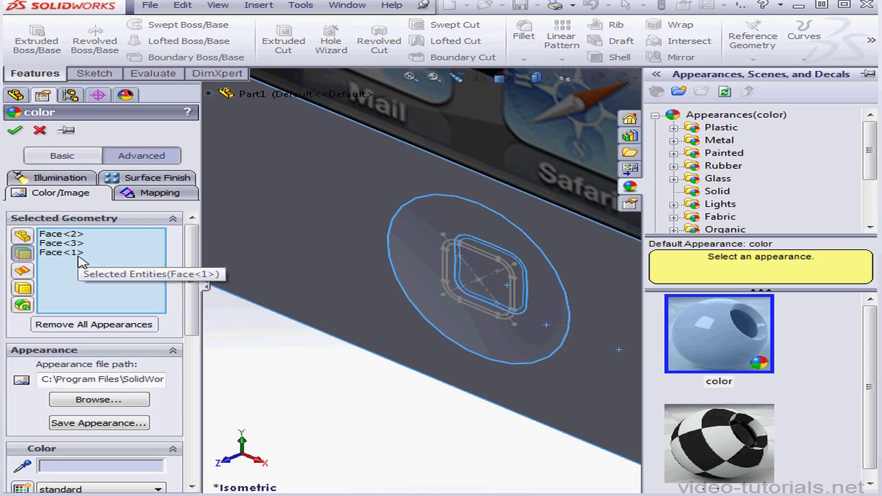
# Apply the chromium plate appearance from the Chrome metals in white to the three selected faces, and accept it.
pyautogui.click(676, 139)
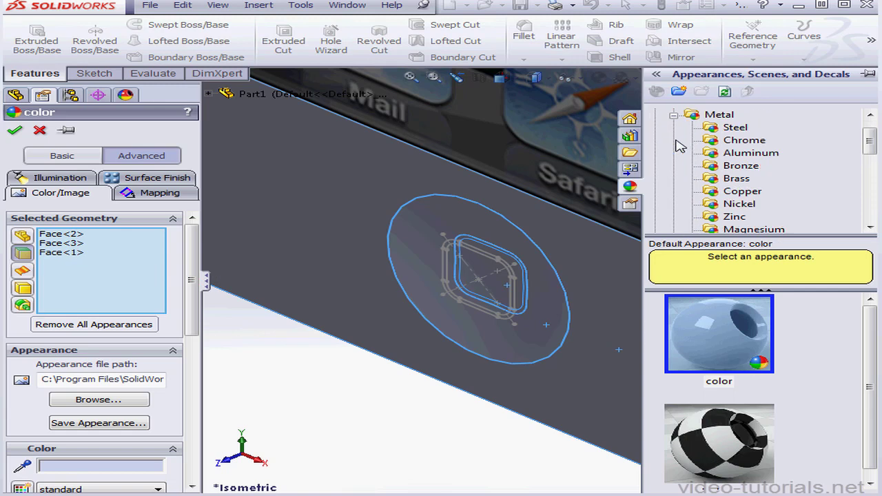
pyautogui.click(745, 142)
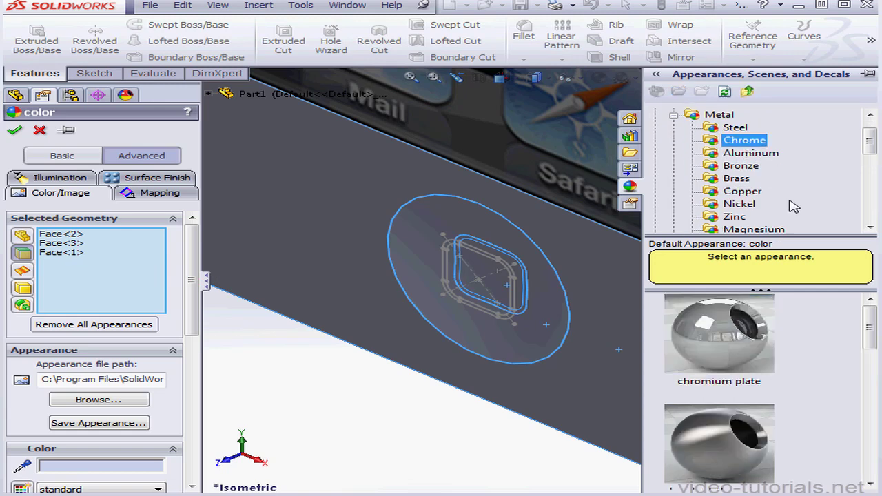
pyautogui.click(727, 352)
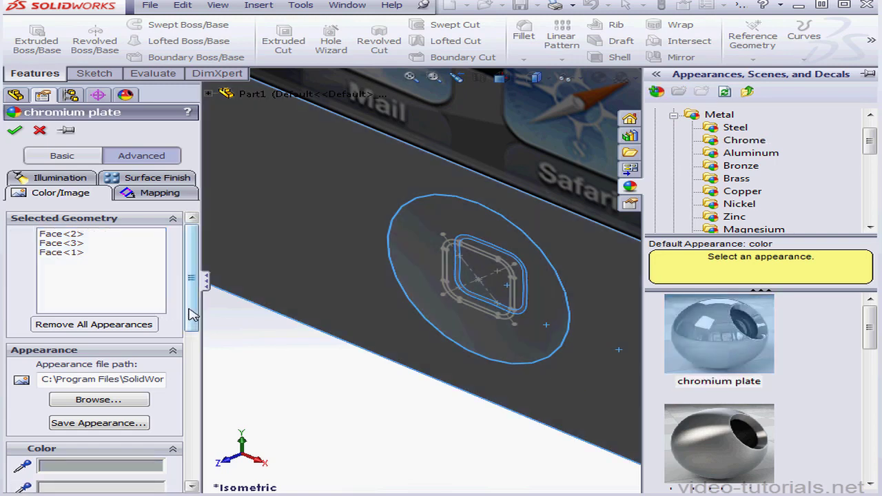
pyautogui.moveTo(193, 310); pyautogui.dragTo(195, 378)
pyautogui.click(146, 379)
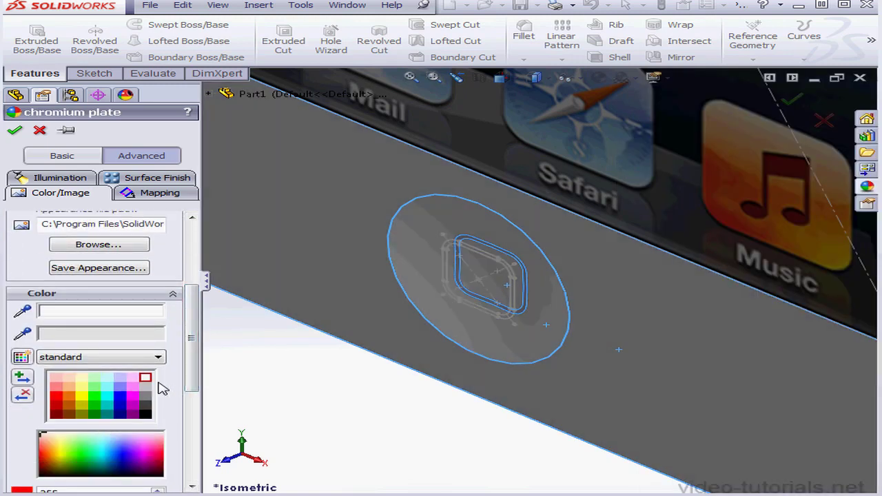
pyautogui.click(15, 130)
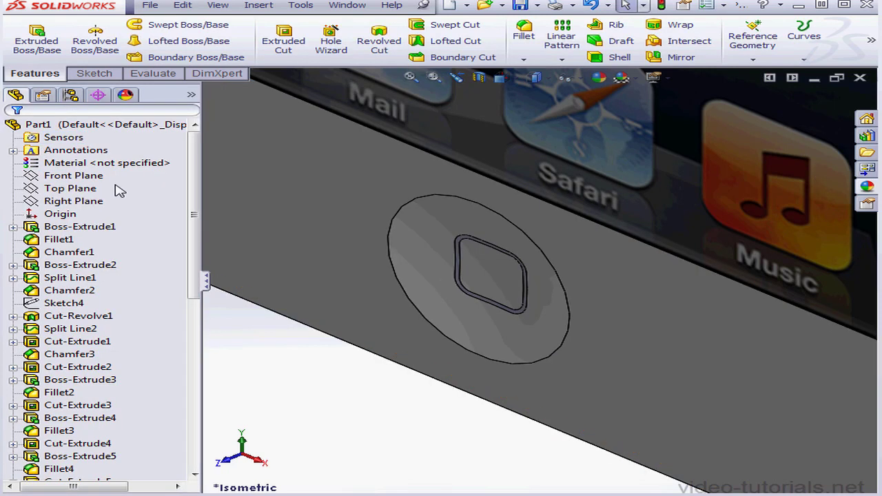
# Apply the chromium plate appearance to the thin rounded-square ring face on the home button, and accept it.
pyautogui.scroll(-5, 522, 314)
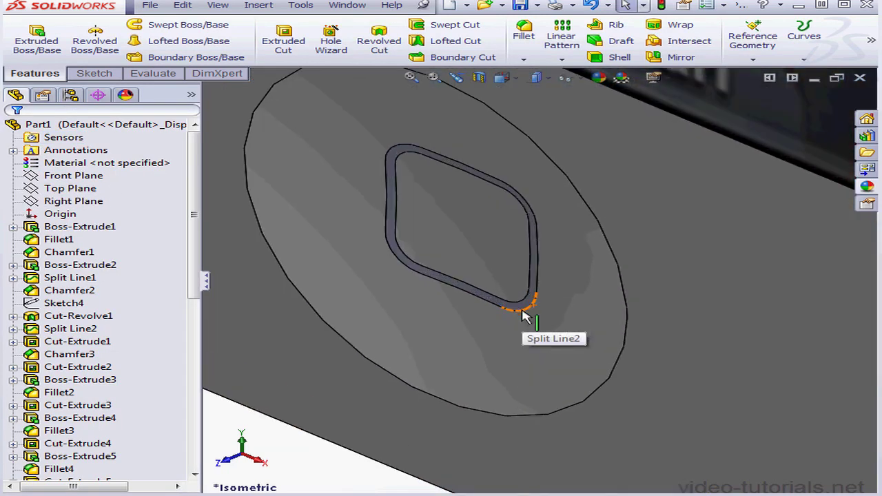
pyautogui.rightClick(536, 293)
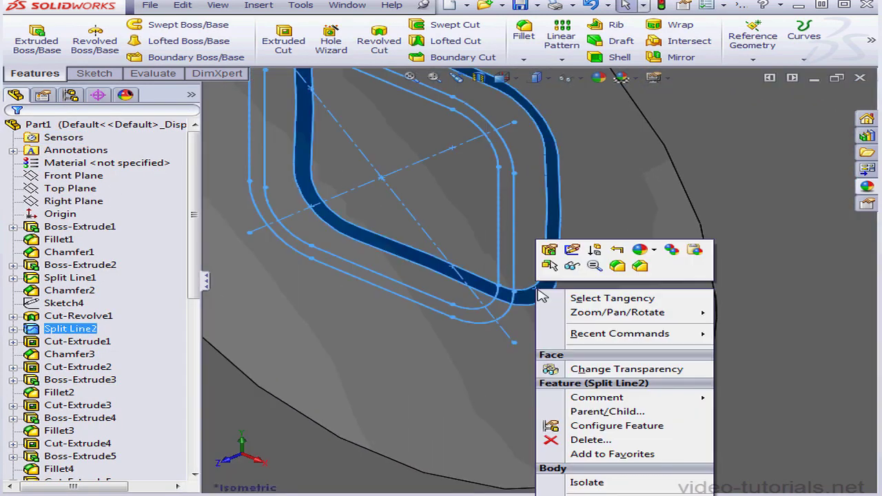
pyautogui.click(655, 250)
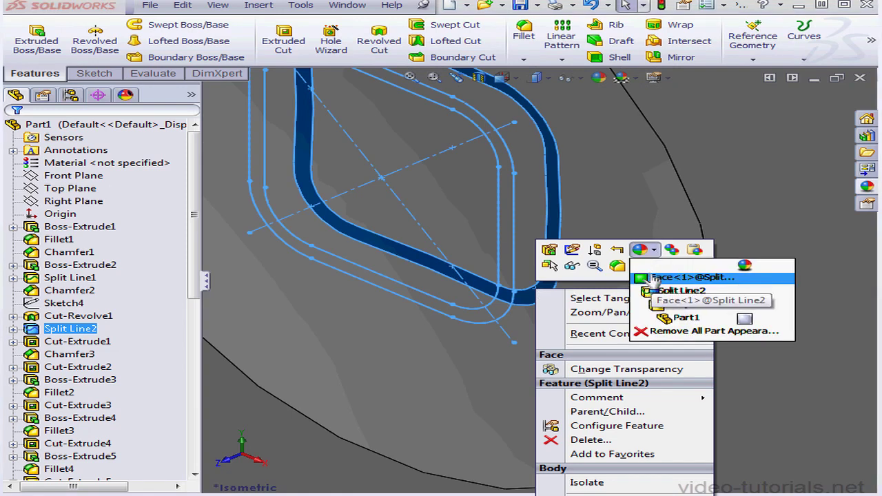
pyautogui.click(662, 275)
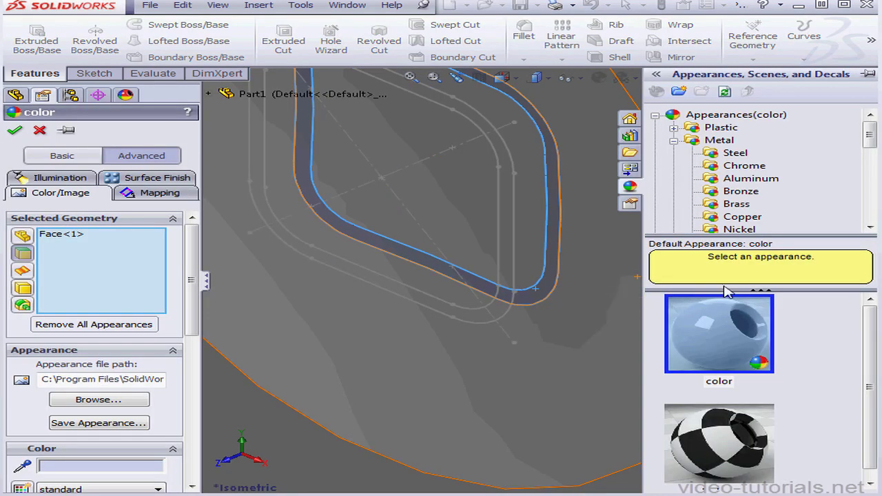
pyautogui.click(747, 168)
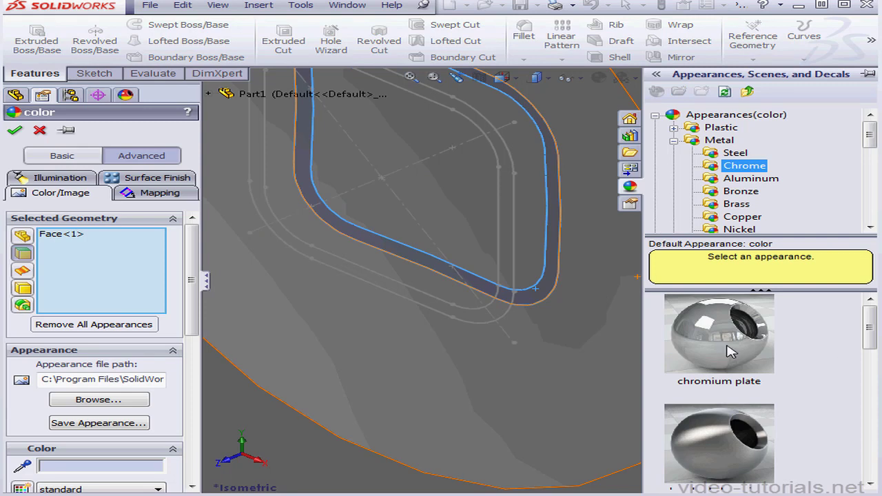
pyautogui.click(732, 352)
pyautogui.click(14, 130)
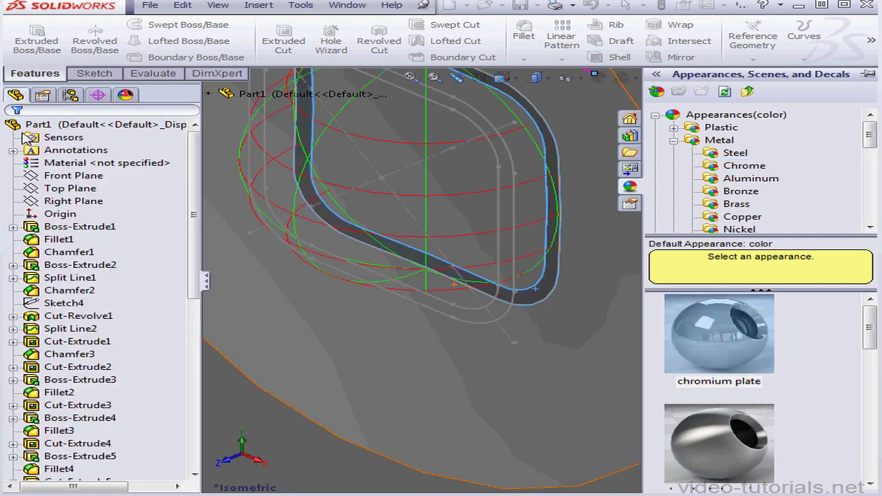
# Copy the first chromium plate appearance and paste it onto the Apple logo's body and leaf faces on the phone's back.
pyautogui.click(414, 76)
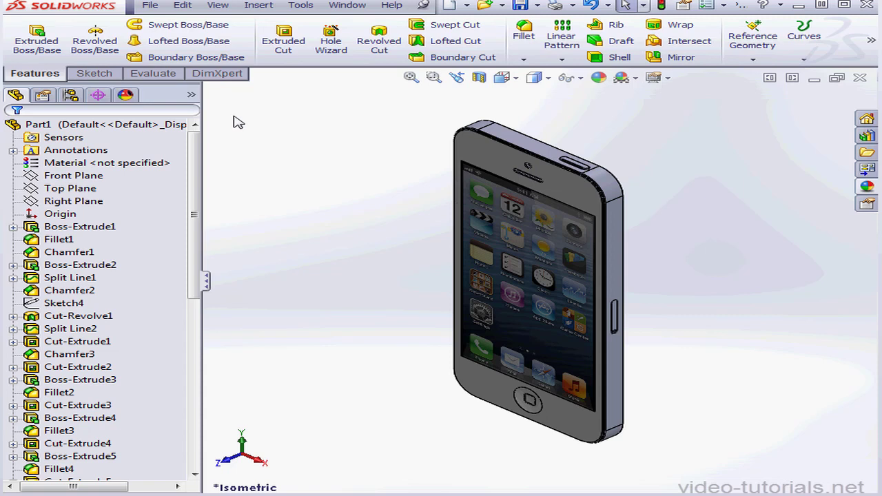
pyautogui.click(125, 96)
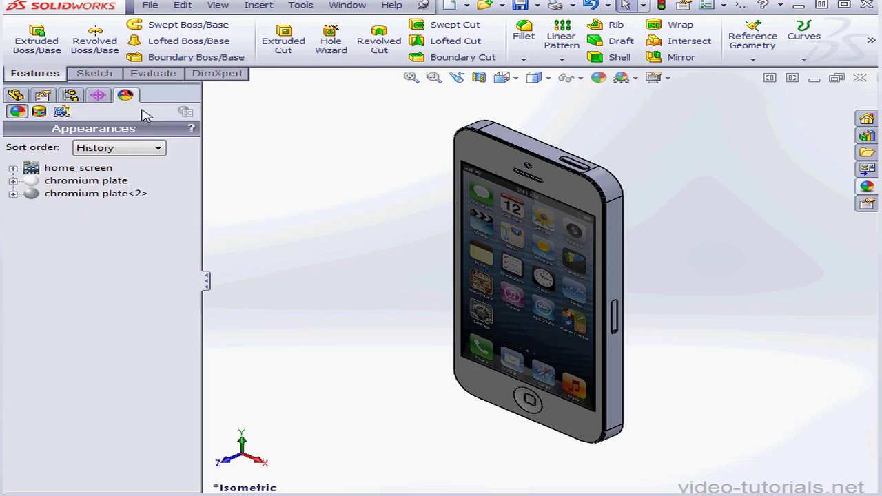
pyautogui.rightClick(109, 184)
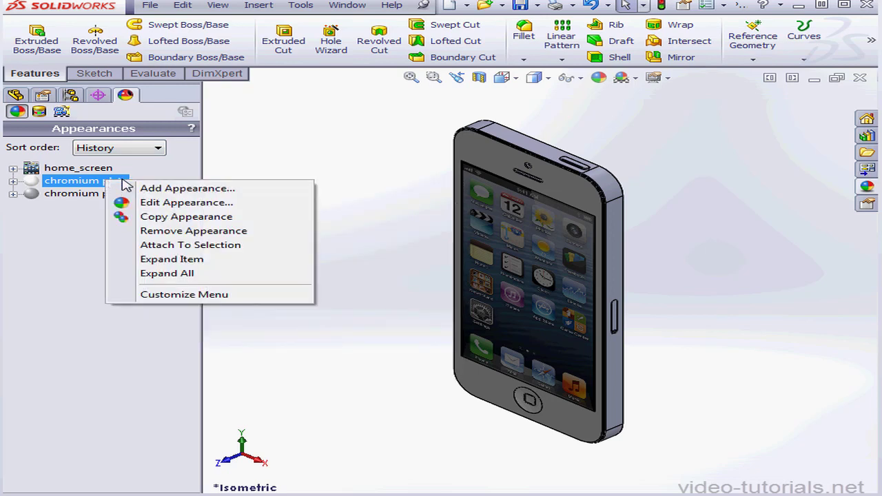
pyautogui.click(193, 218)
pyautogui.moveTo(579, 335); pyautogui.dragTo(409, 276, button='middle')
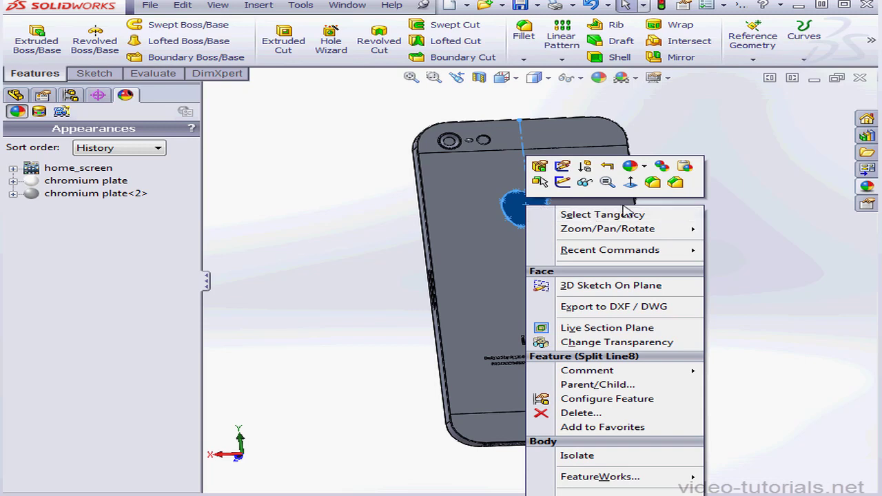
pyautogui.click(685, 165)
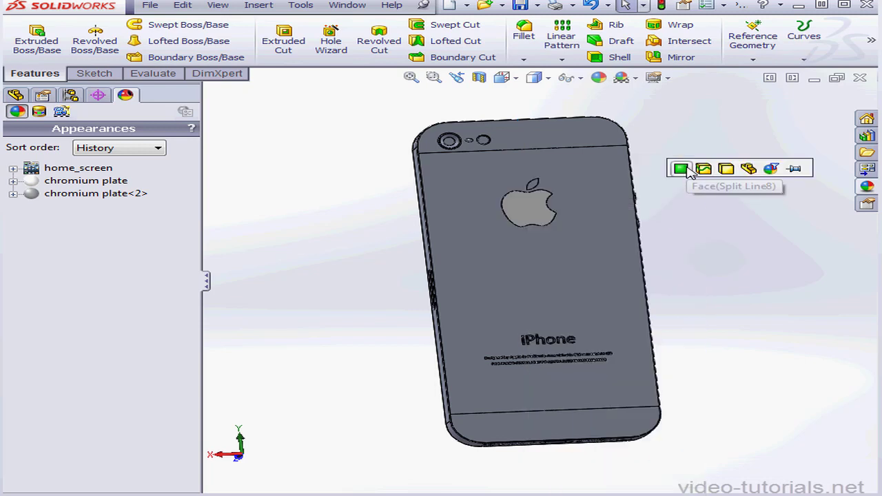
pyautogui.rightClick(530, 187)
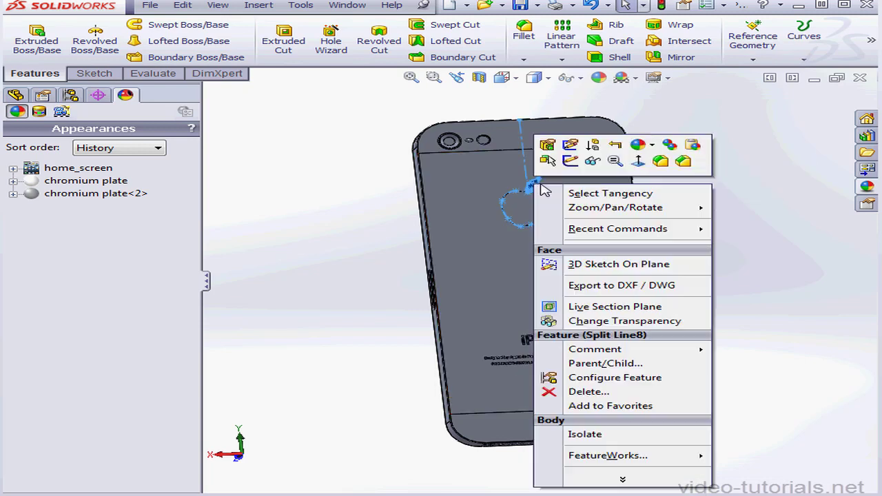
pyautogui.click(693, 146)
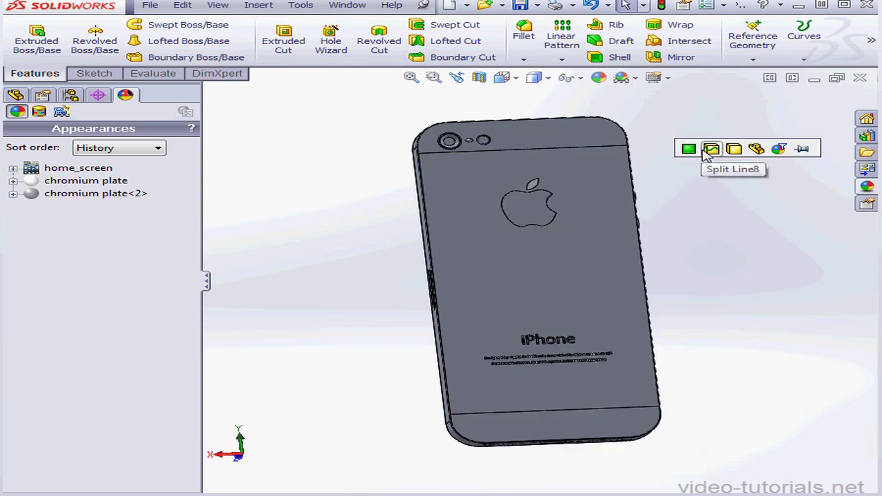
# Paste the copied chromium plate appearance onto Boss-Extrude7, the iPhone lettering, and Boss-Extrude8, the small text lines below it.
pyautogui.click(15, 97)
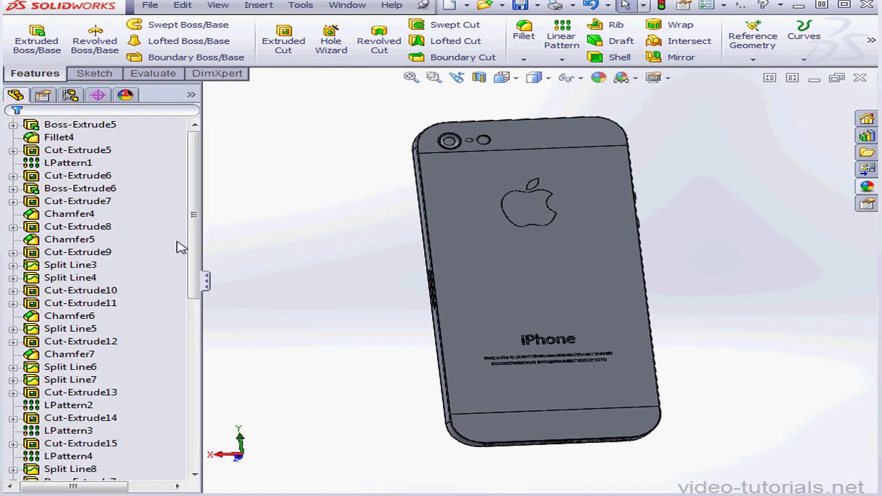
pyautogui.moveTo(193, 256); pyautogui.dragTo(210, 432)
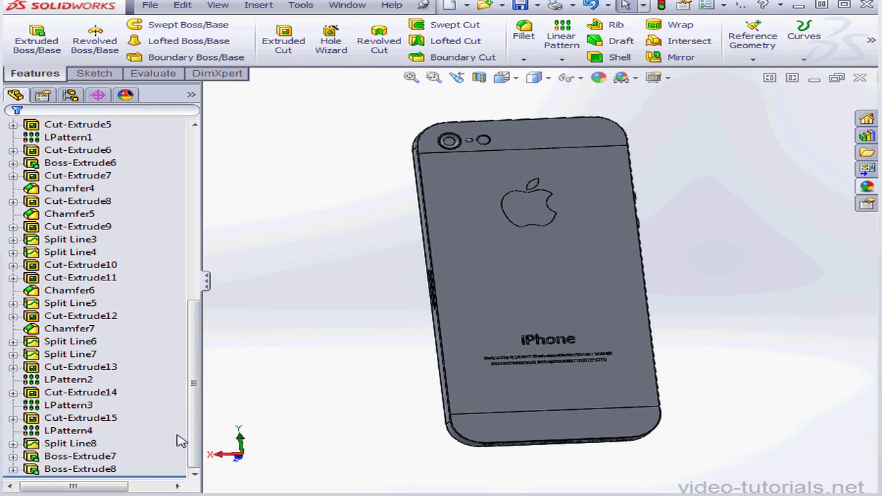
pyautogui.click(111, 458)
pyautogui.click(107, 470)
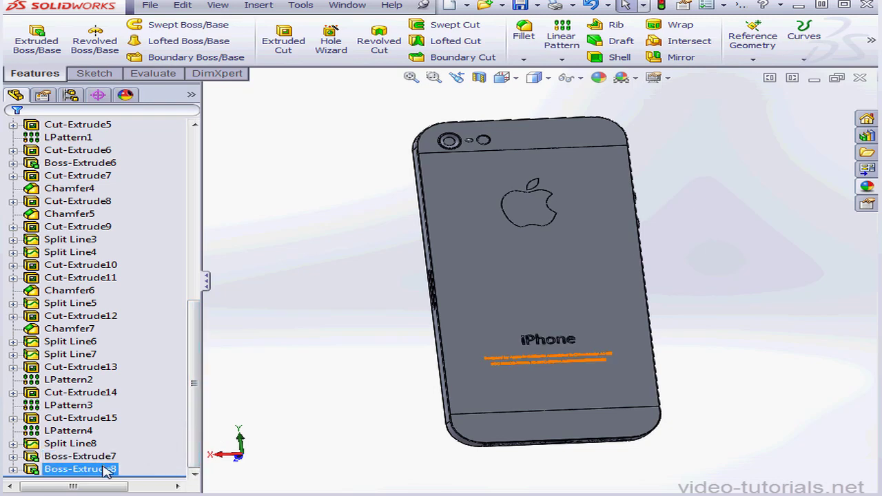
pyautogui.click(106, 458)
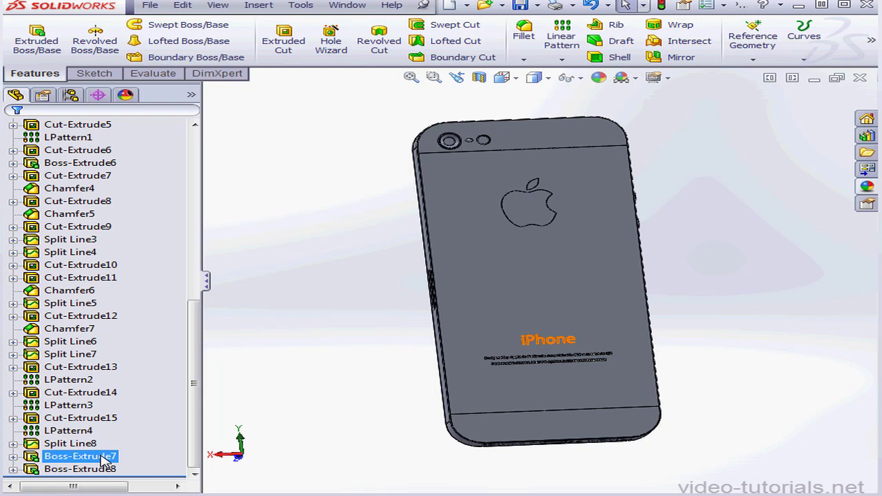
pyautogui.rightClick(103, 458)
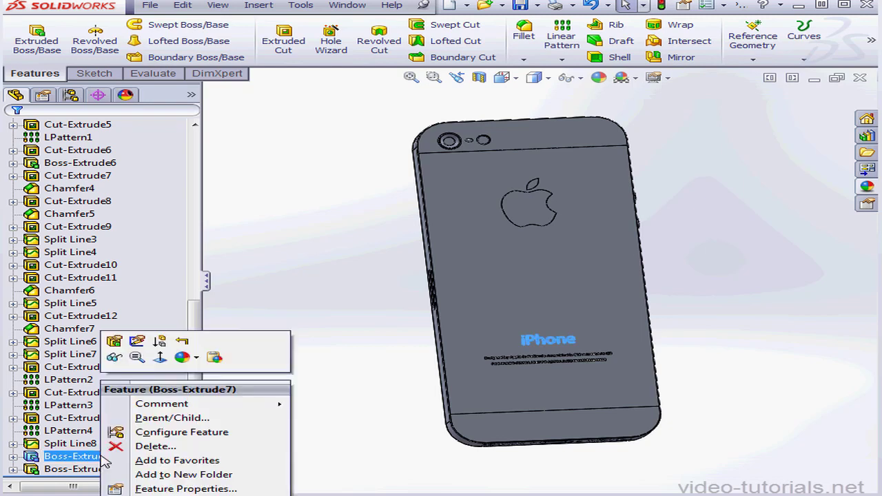
pyautogui.click(215, 358)
pyautogui.click(107, 469)
pyautogui.rightClick(110, 470)
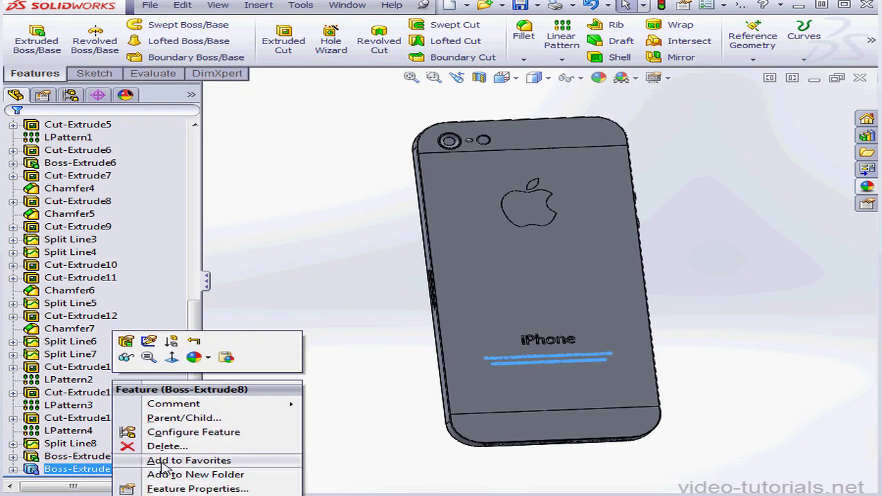
pyautogui.click(225, 357)
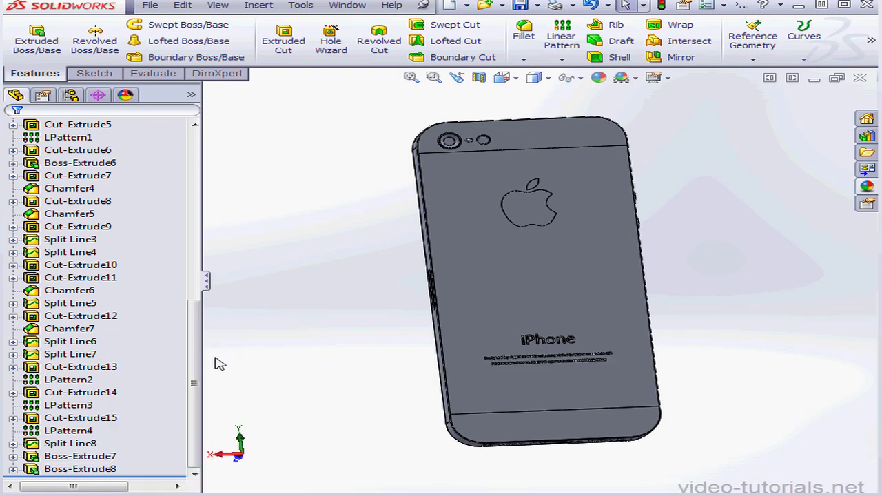
pyautogui.click(125, 94)
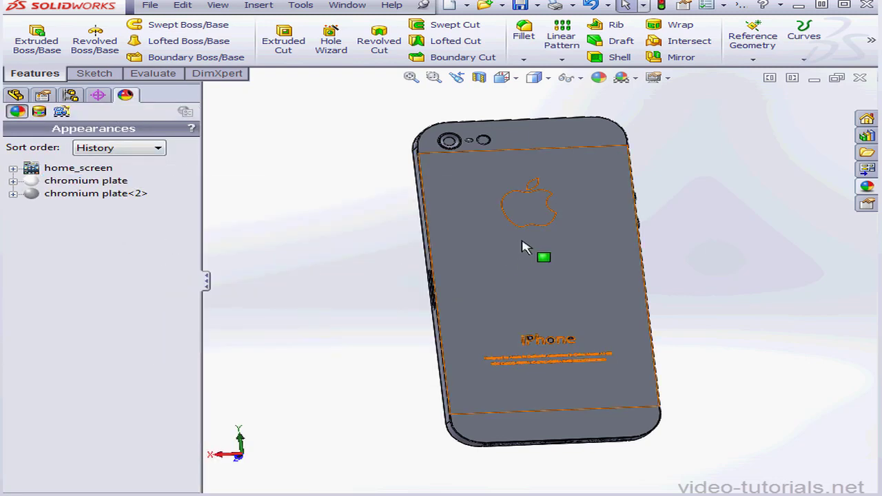
pyautogui.click(536, 211)
pyautogui.rightClick(535, 207)
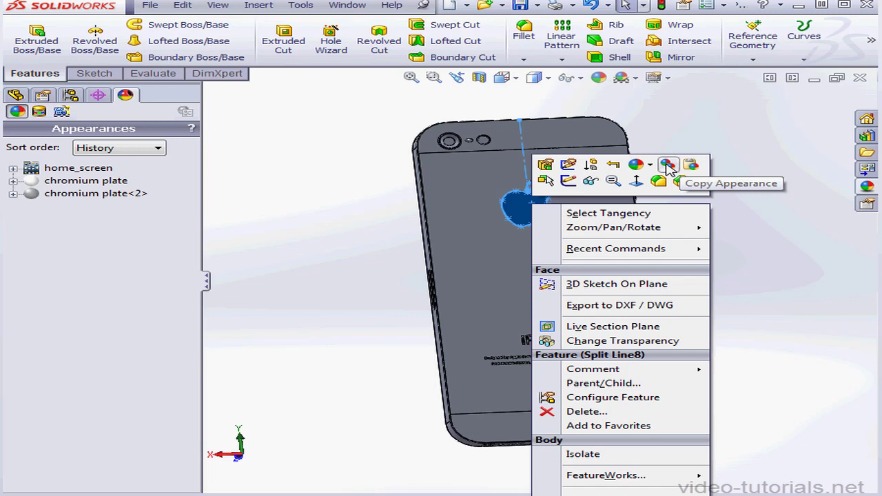
pyautogui.click(263, 206)
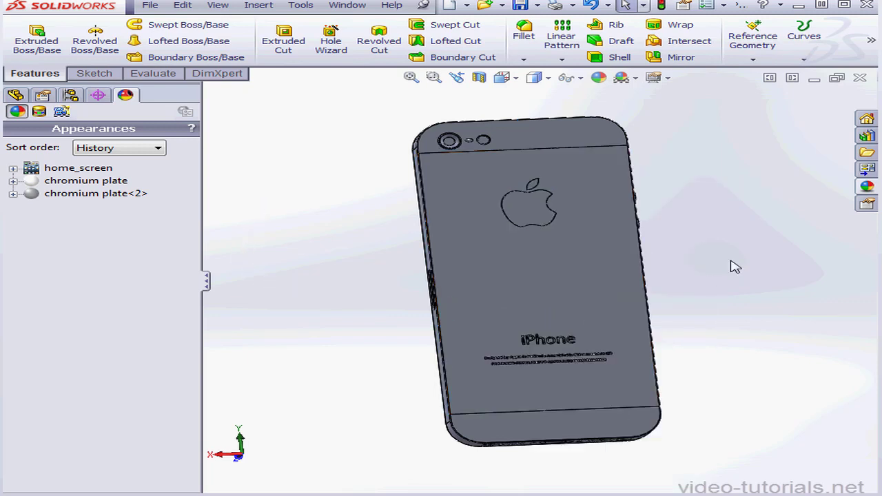
# Apply the satin finish chrome appearance from the Chrome metals to the whole phone body.
pyautogui.click(867, 187)
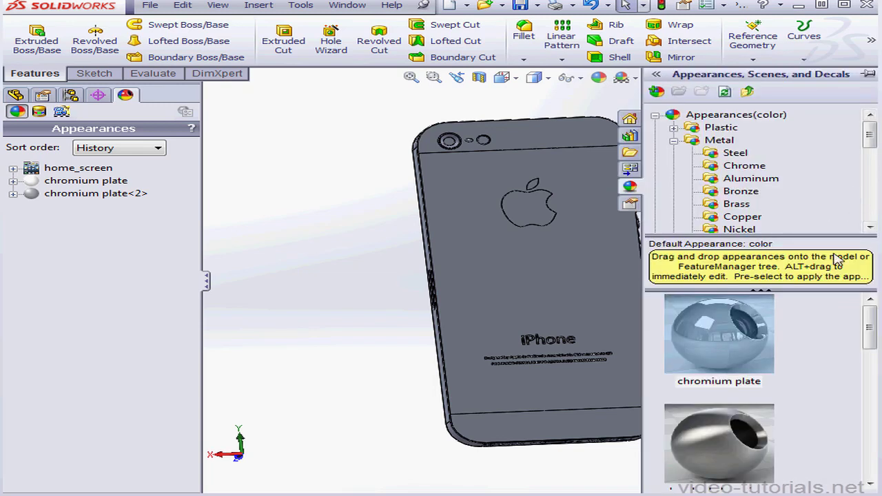
pyautogui.moveTo(873, 324); pyautogui.dragTo(873, 369)
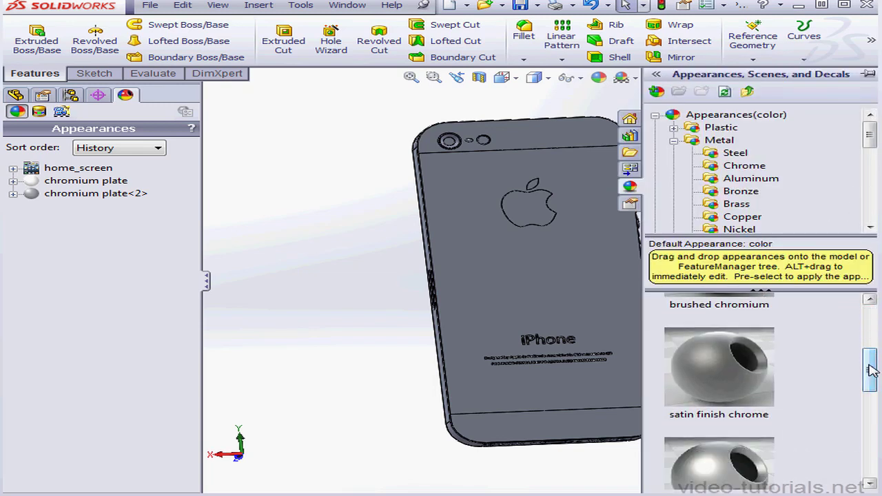
pyautogui.moveTo(733, 379); pyautogui.dragTo(555, 276)
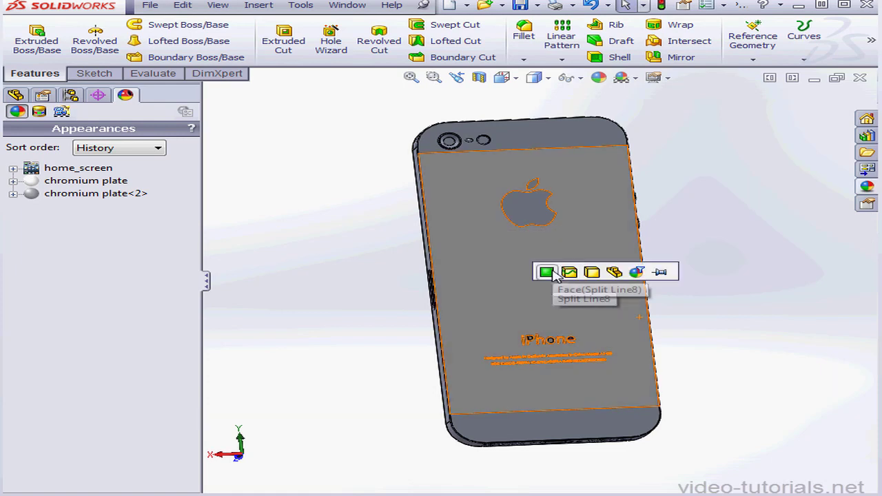
pyautogui.click(593, 273)
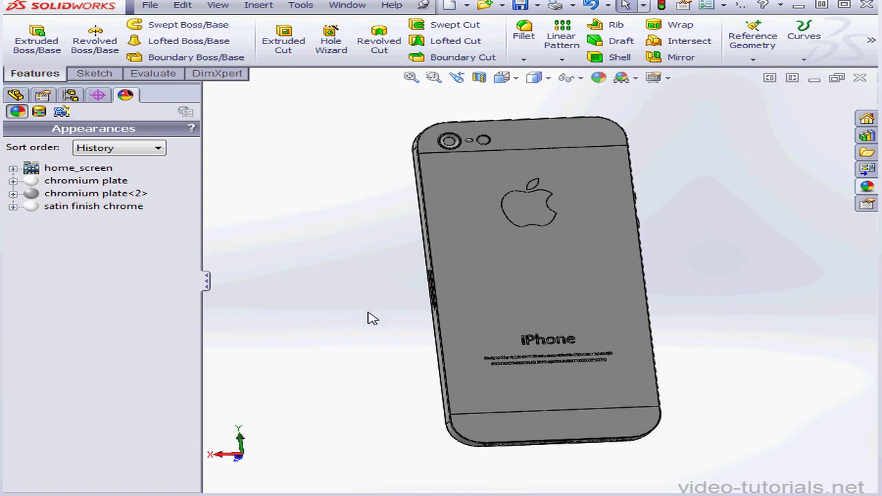
# Apply the clear glass appearance from the Glass category to the round flash face and the camera lens face on the back.
pyautogui.scroll(2, 483, 144)
pyautogui.scroll(5, 476, 207)
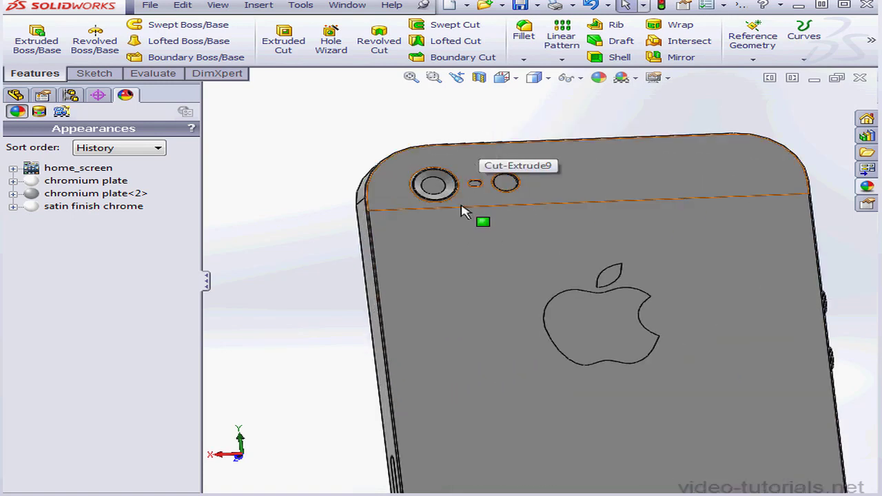
pyautogui.click(867, 188)
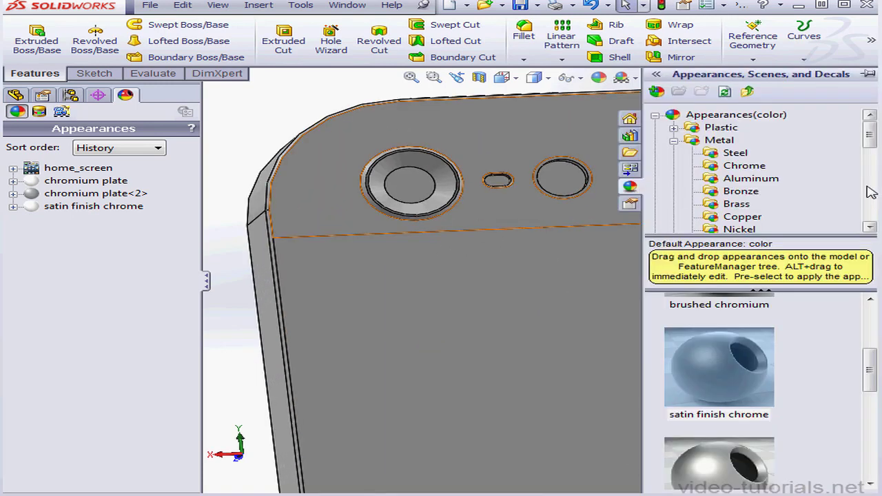
pyautogui.click(678, 140)
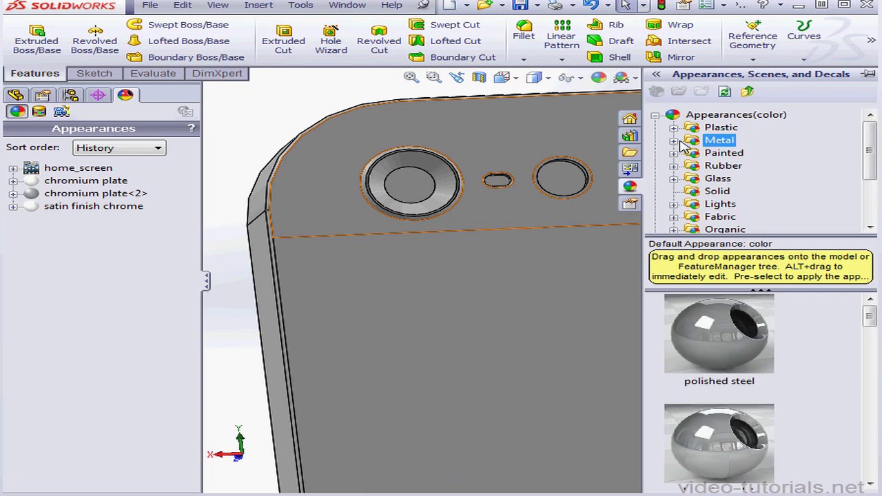
pyautogui.click(698, 180)
pyautogui.moveTo(719, 350); pyautogui.dragTo(568, 181)
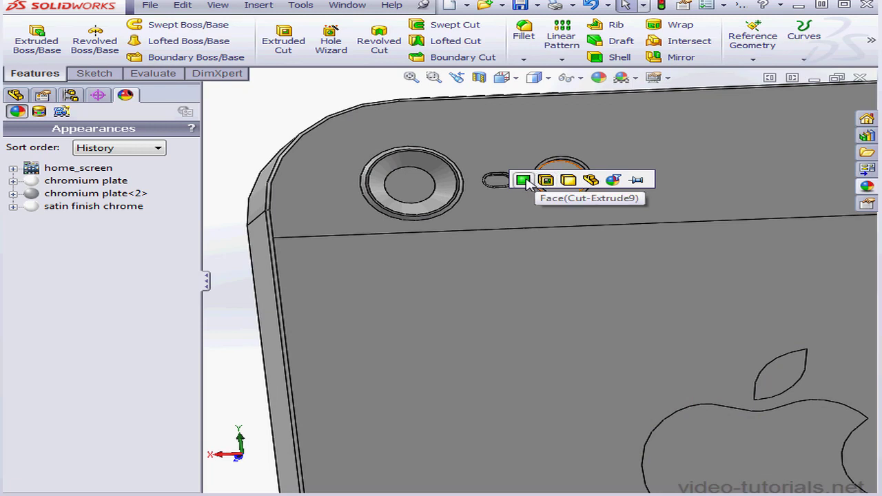
pyautogui.click(525, 180)
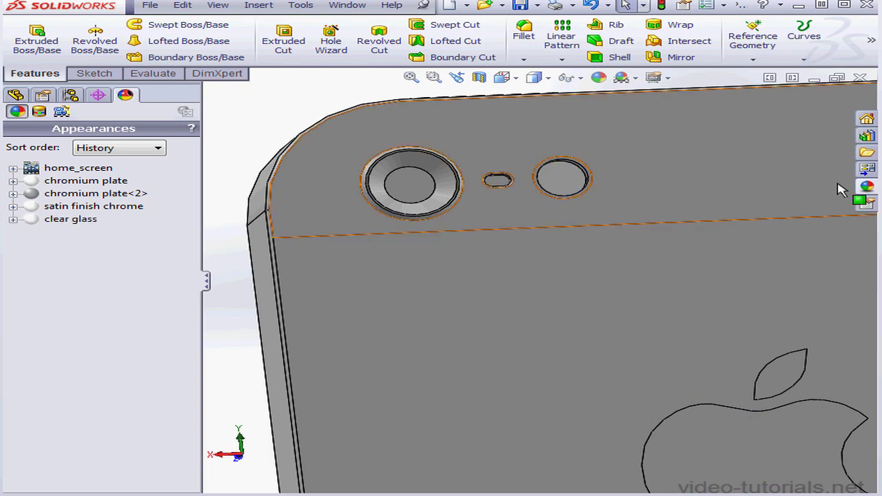
pyautogui.click(867, 186)
pyautogui.moveTo(719, 335); pyautogui.dragTo(418, 195)
pyautogui.click(411, 193)
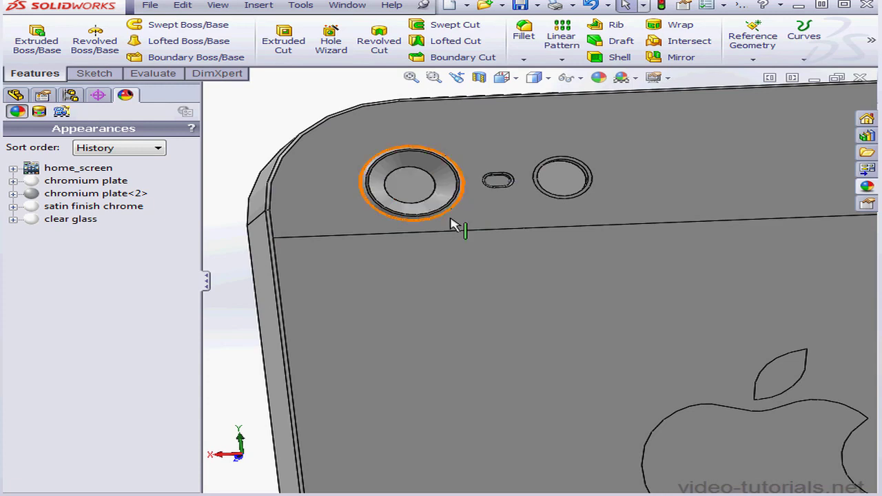
# Apply the clear glass appearance to the round front camera face above the earpiece slot.
pyautogui.moveTo(660, 252); pyautogui.dragTo(528, 203, button='middle')
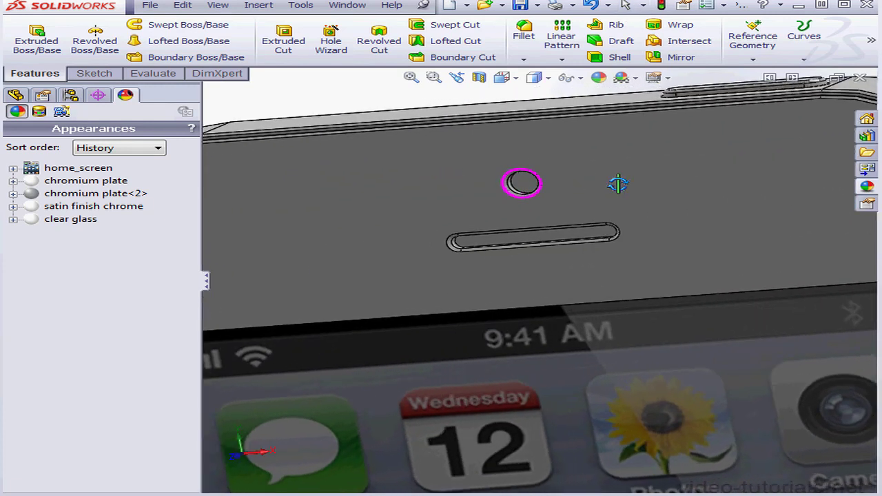
pyautogui.moveTo(619, 184); pyautogui.dragTo(666, 163, button='middle')
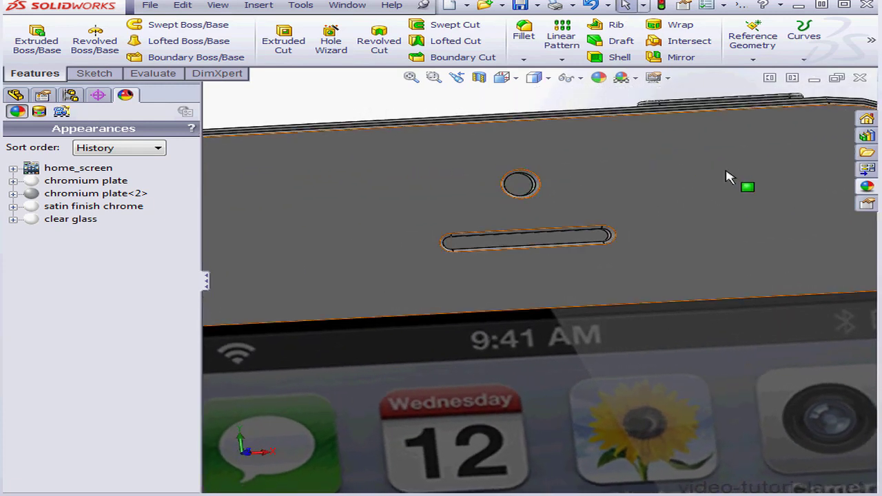
pyautogui.click(868, 188)
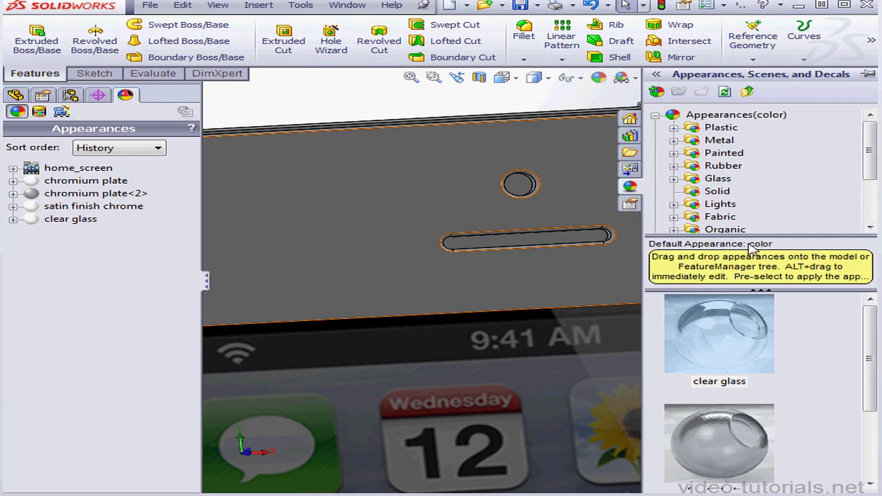
pyautogui.moveTo(756, 333); pyautogui.dragTo(519, 184)
pyautogui.click(517, 184)
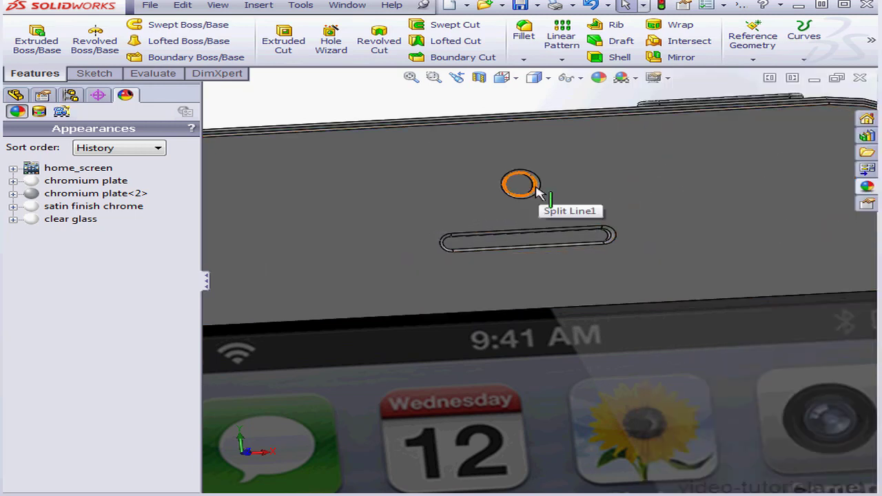
# Show the model in isometric view and turn on RealView Graphics.
pyautogui.click(509, 78)
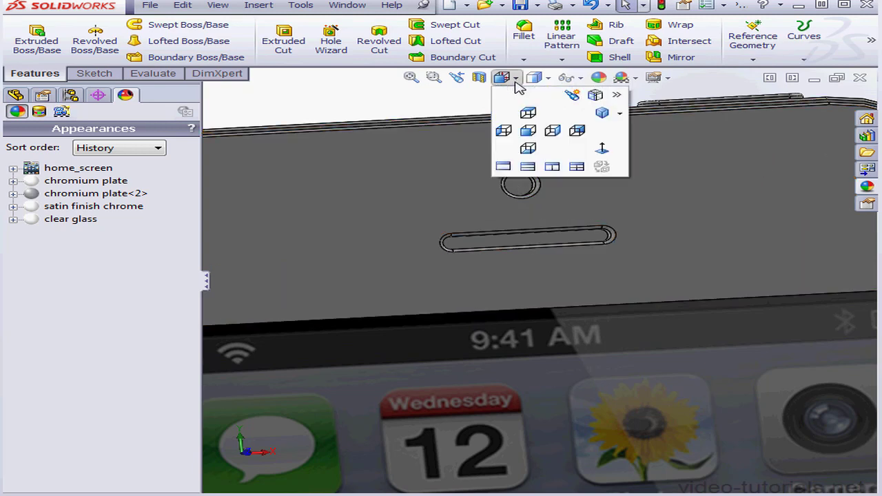
pyautogui.click(607, 116)
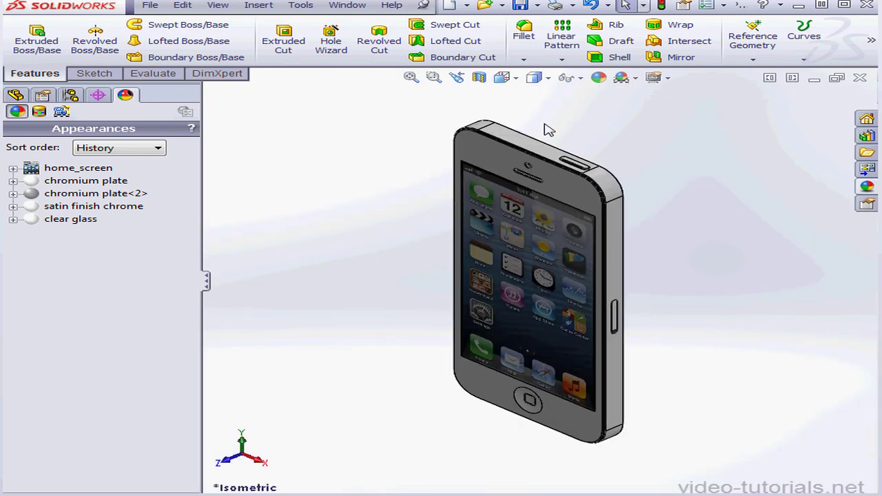
pyautogui.click(670, 78)
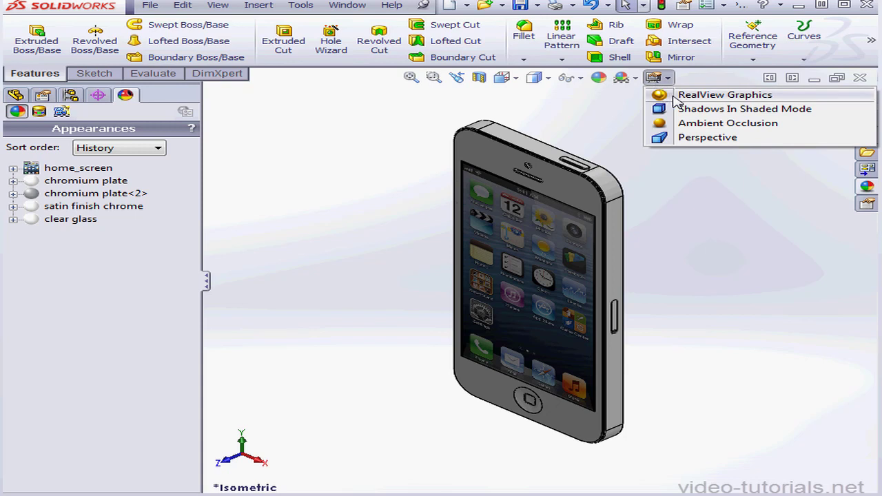
pyautogui.click(677, 97)
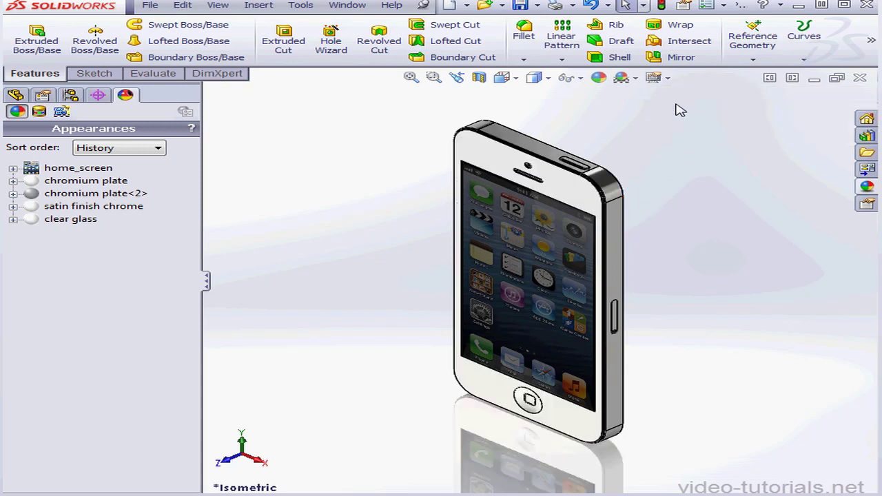
pyautogui.click(670, 78)
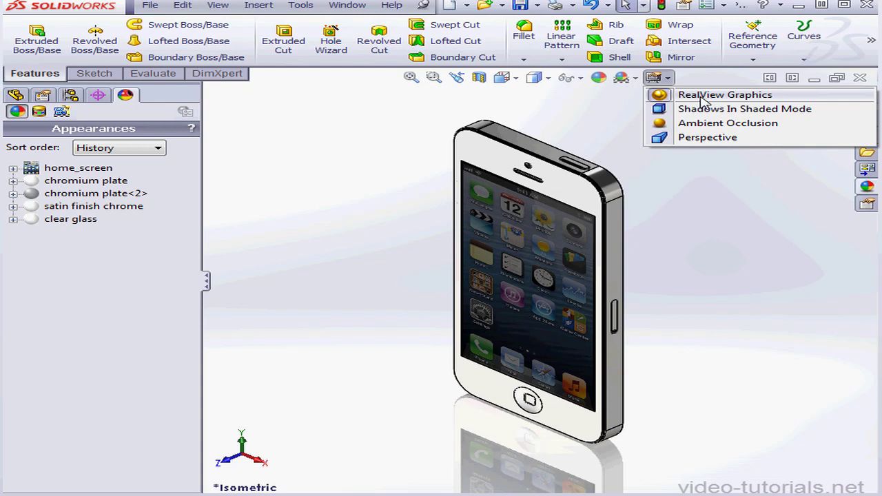
pyautogui.click(332, 109)
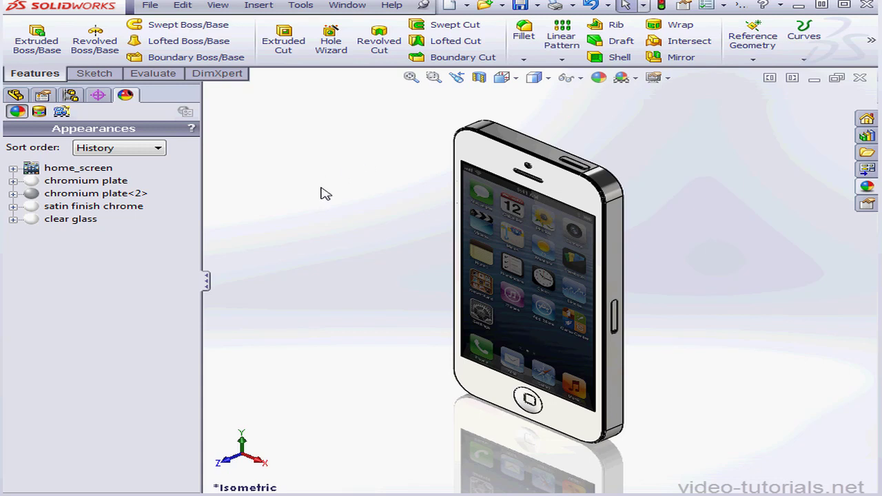
pyautogui.rightClick(78, 220)
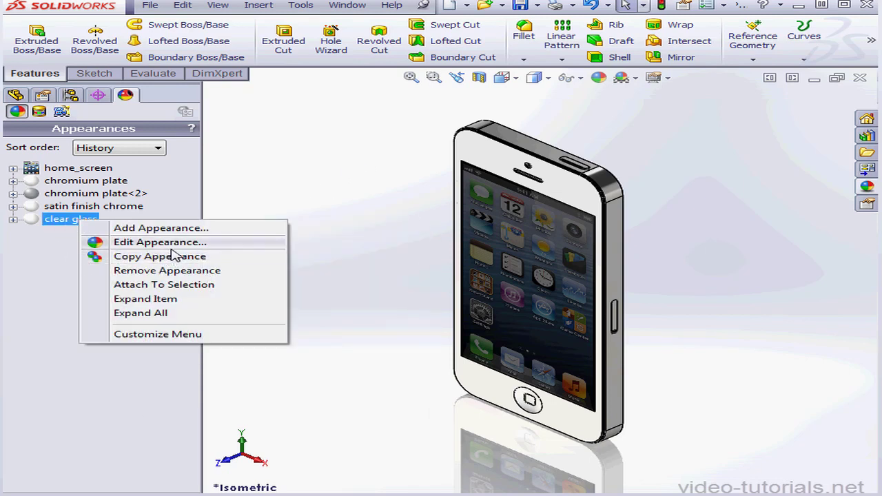
pyautogui.click(492, 153)
pyautogui.rightClick(492, 154)
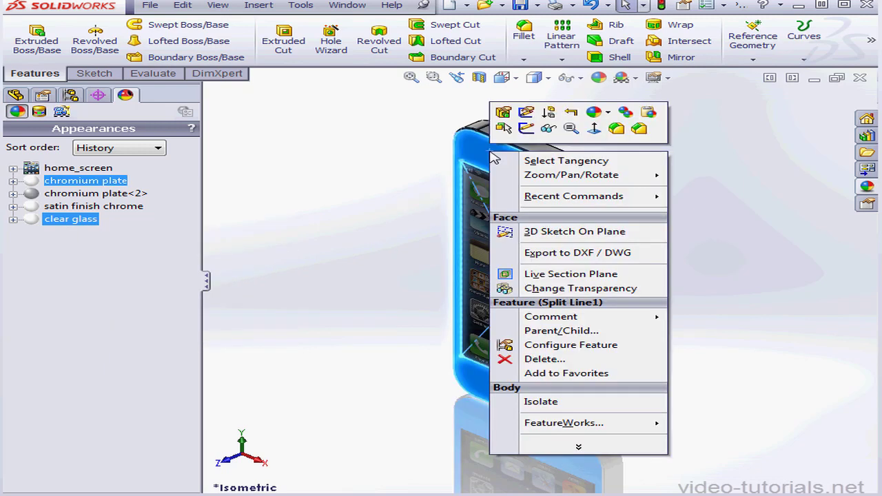
pyautogui.click(597, 112)
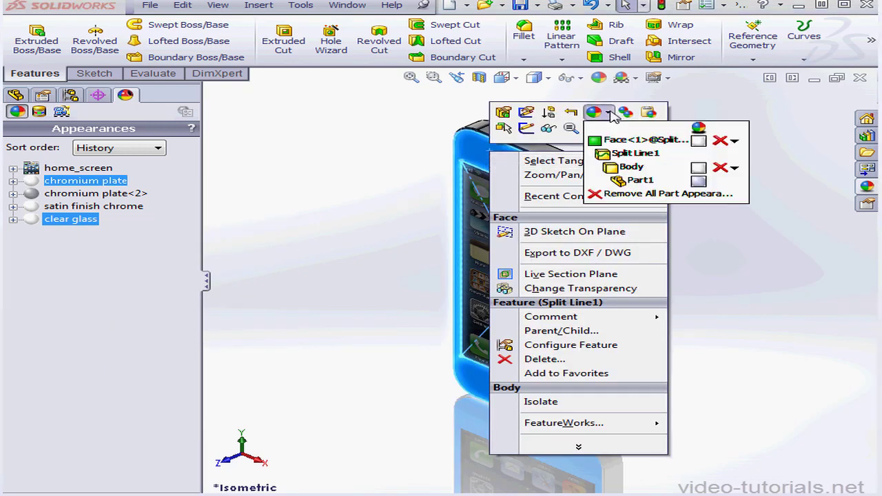
pyautogui.click(700, 142)
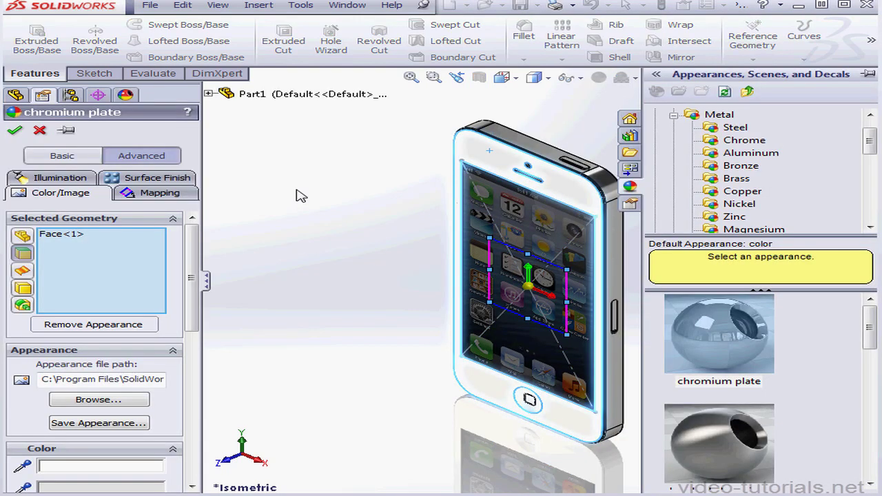
pyautogui.click(39, 131)
pyautogui.click(388, 218)
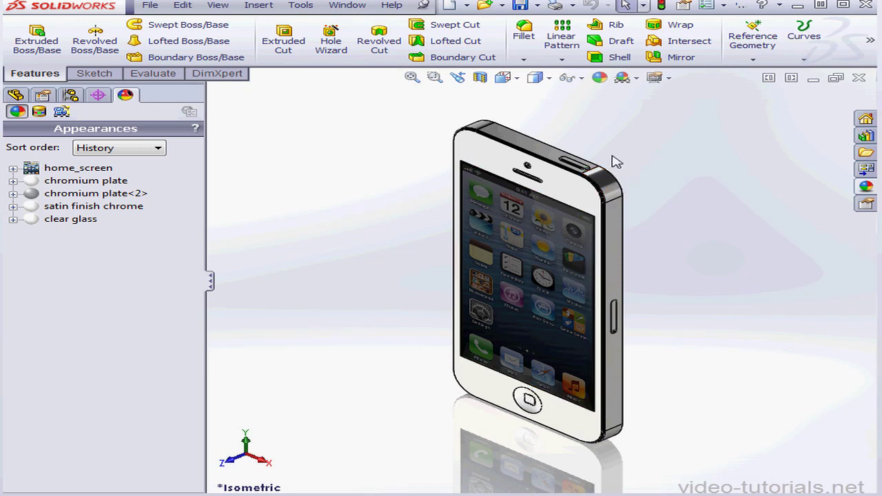
# Apply the Backdrop - Lightbox Studio scene to the phone model.
pyautogui.click(636, 78)
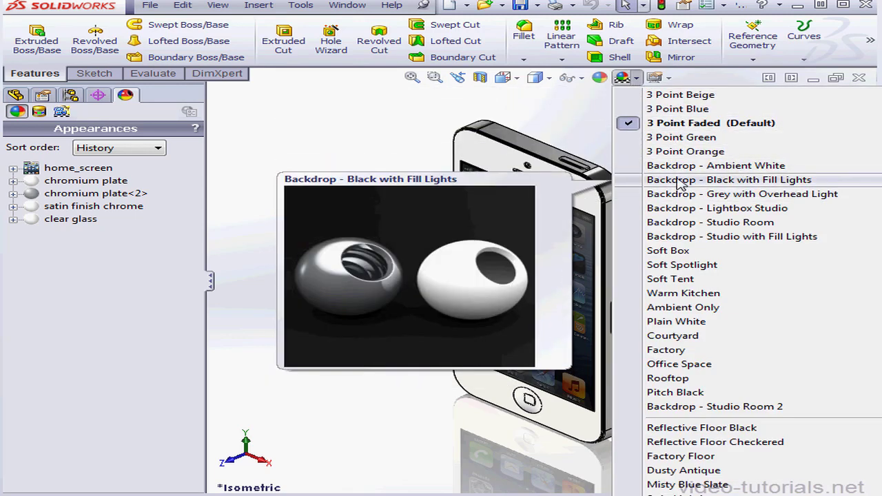
pyautogui.click(695, 209)
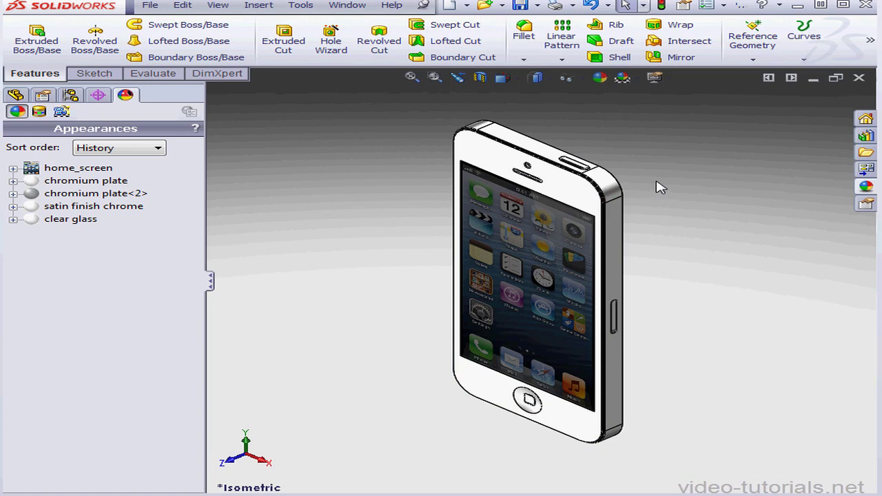
# Apply the Reflective Floor Checkered scene from the Studio Scenes category to the model.
pyautogui.click(865, 187)
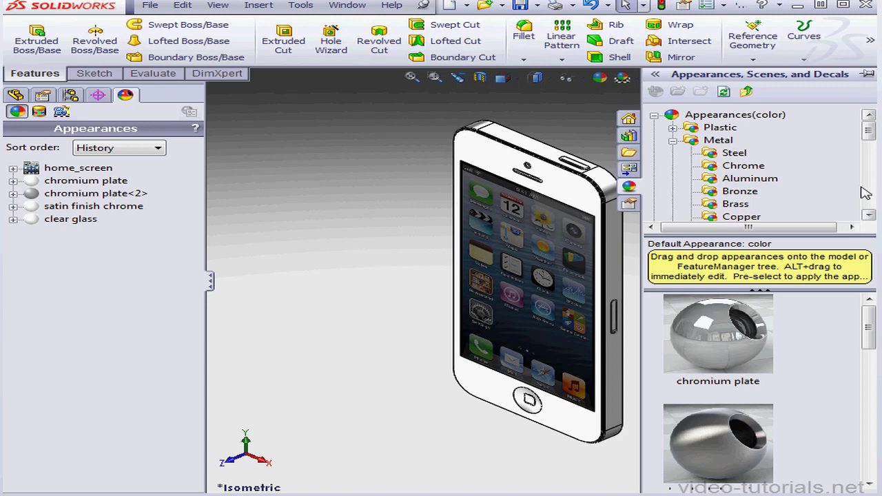
pyautogui.click(673, 141)
pyautogui.click(654, 115)
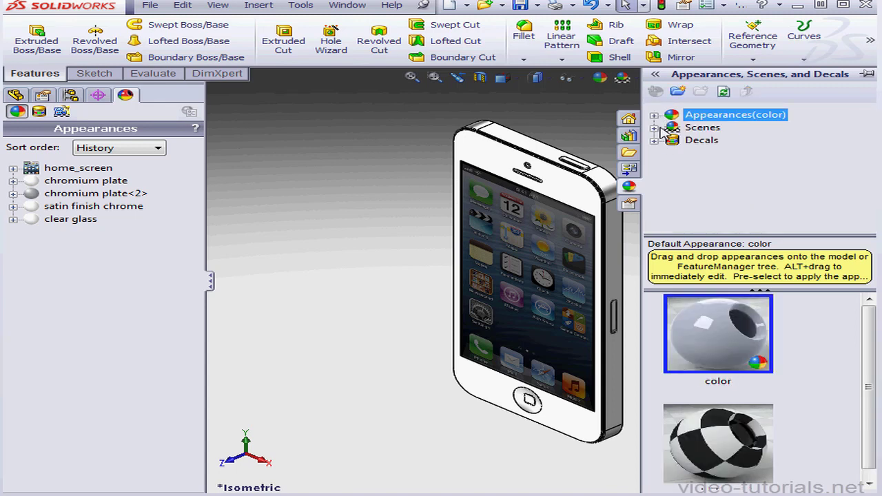
pyautogui.click(655, 128)
pyautogui.click(742, 144)
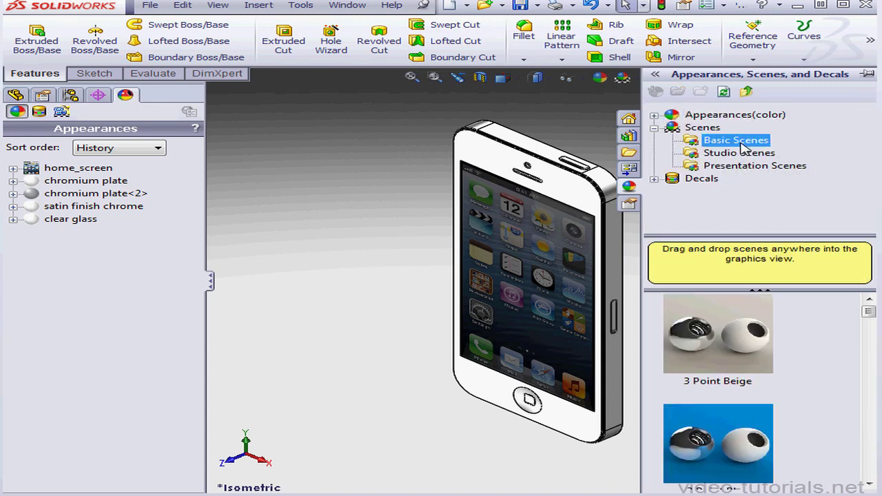
pyautogui.click(746, 155)
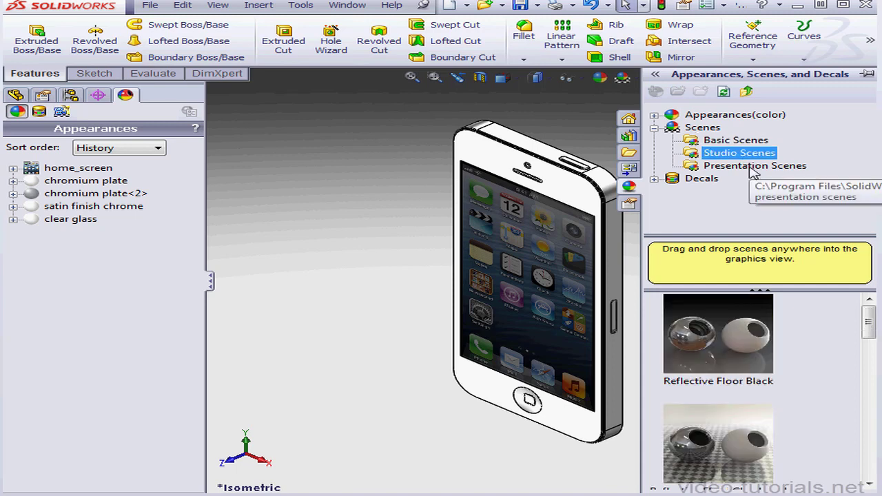
pyautogui.click(753, 169)
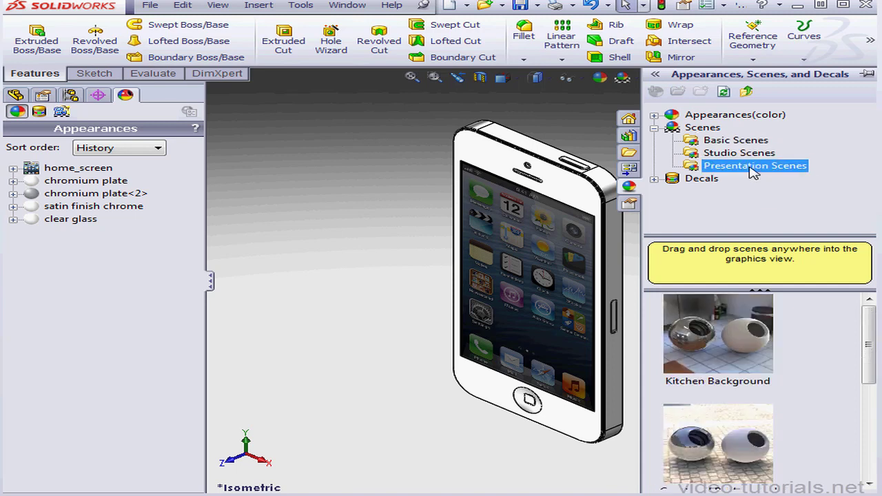
pyautogui.click(747, 154)
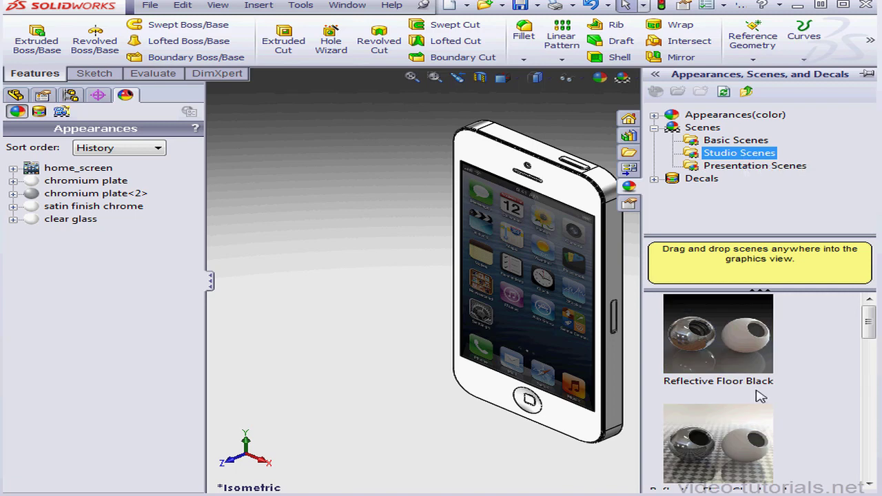
pyautogui.moveTo(732, 439); pyautogui.dragTo(542, 378)
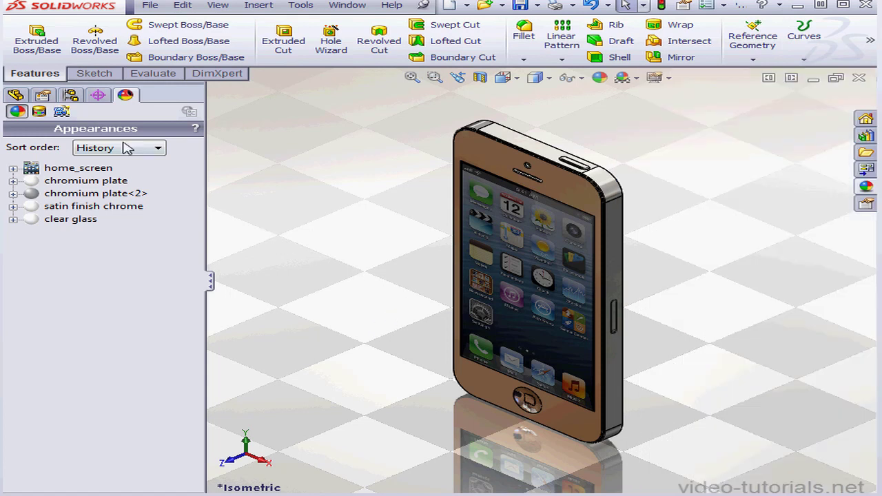
# Display the scene, lights and cameras settings and expand the current scene into its floor, background and environment entries.
pyautogui.click(61, 112)
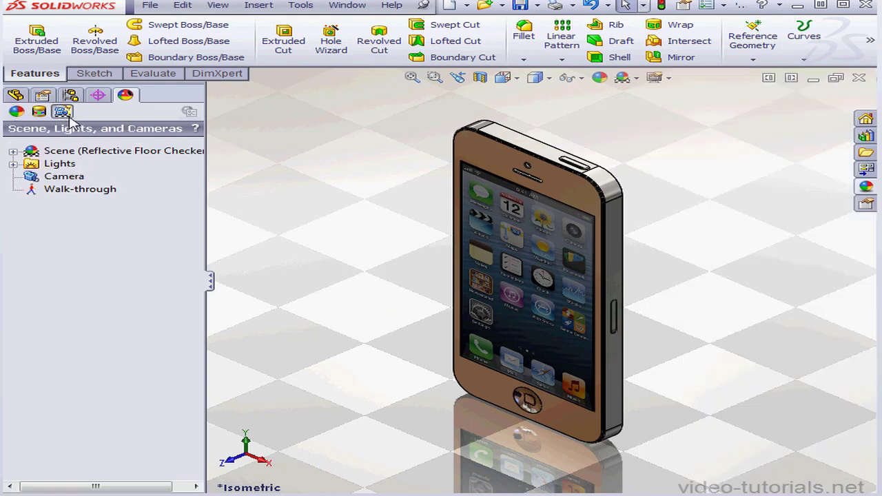
pyautogui.click(31, 151)
pyautogui.click(13, 151)
pyautogui.click(58, 178)
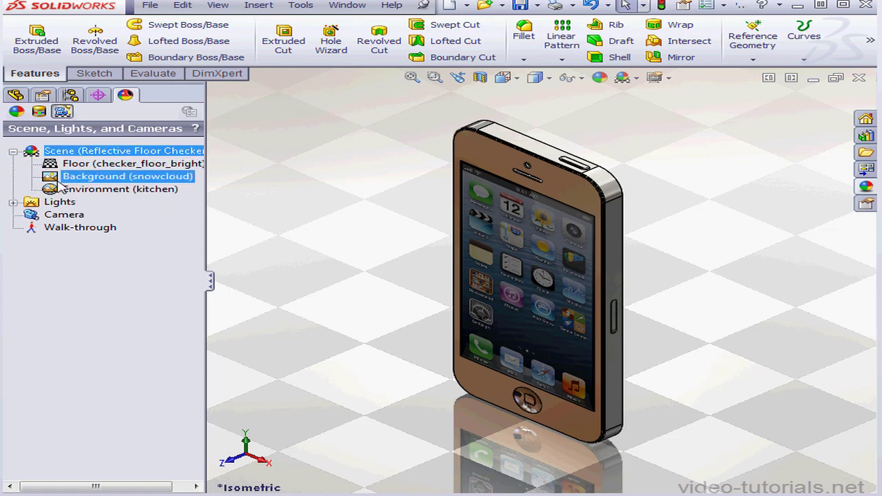
# Try moving the checkered floor's mapping to 530 mm horizontally and 510 mm vertically, and discard the change.
pyautogui.rightClick(81, 165)
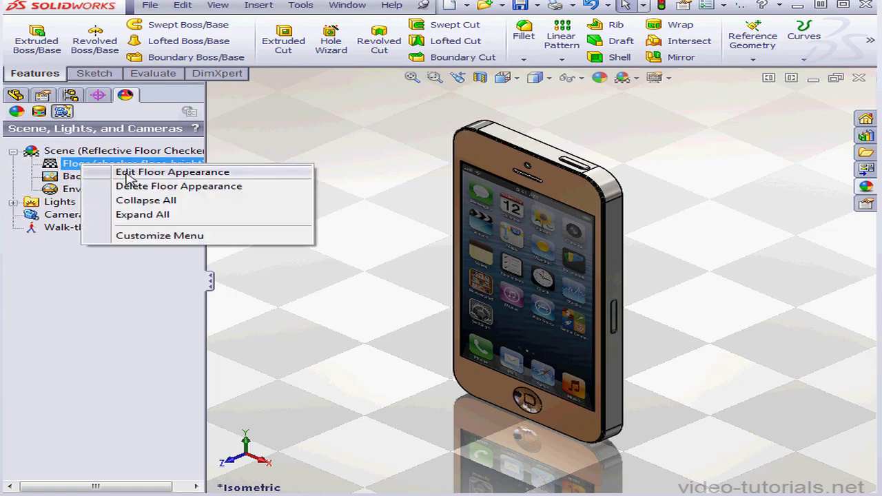
pyautogui.click(126, 174)
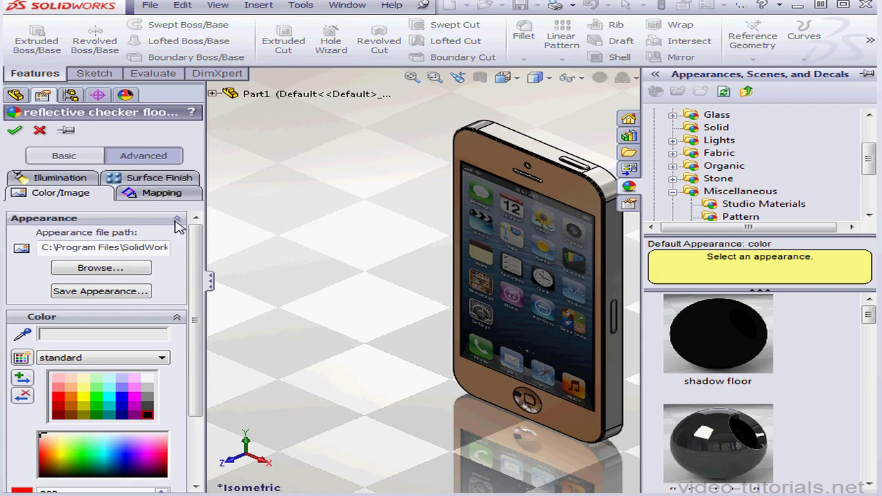
pyautogui.click(161, 193)
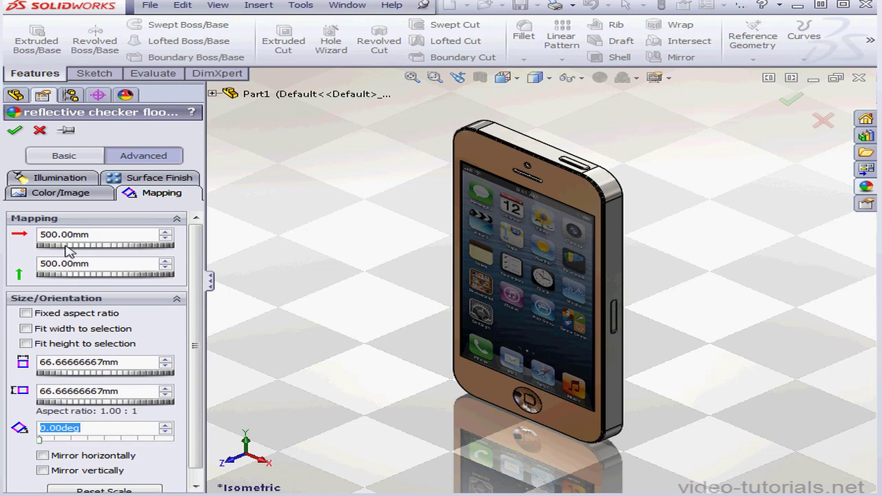
pyautogui.moveTo(67, 246); pyautogui.dragTo(71, 277)
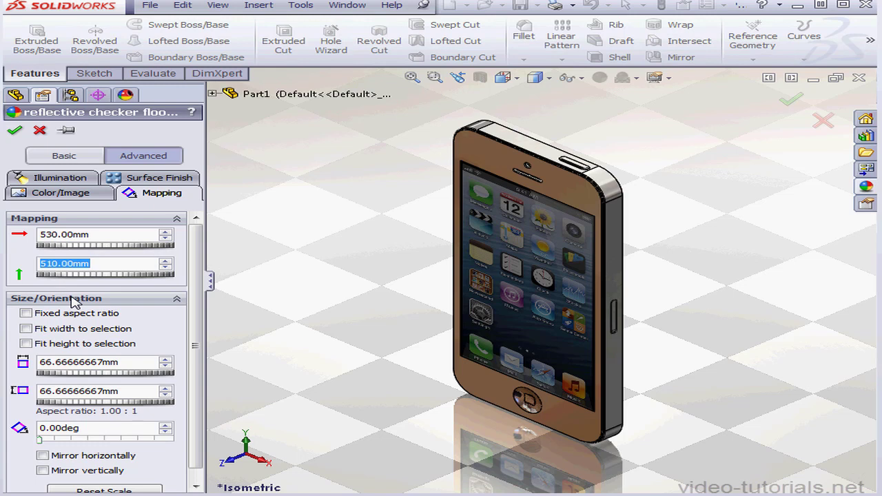
pyautogui.click(40, 131)
# Open the scene's background for editing, try the Color background type, and set it back to Image.
pyautogui.rightClick(127, 178)
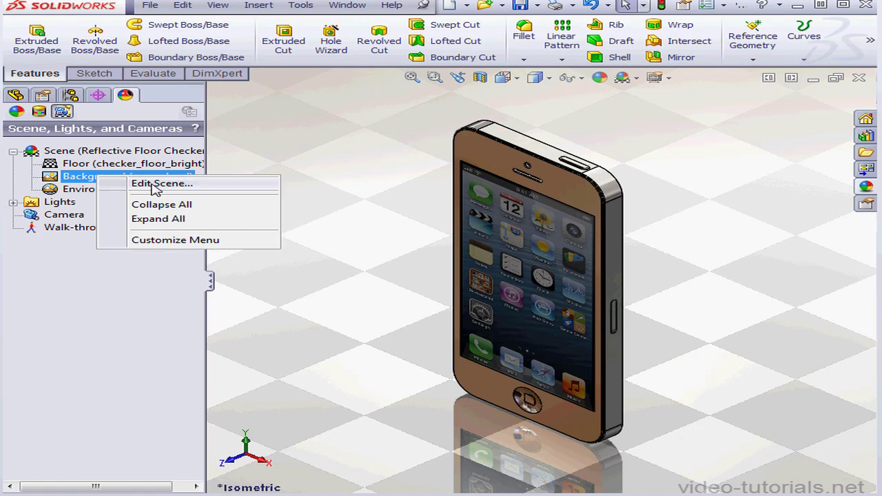
pyautogui.click(152, 184)
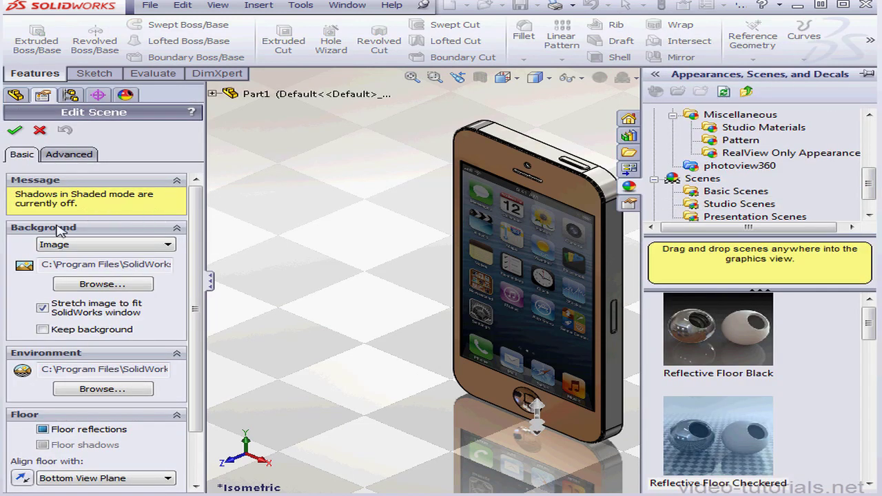
pyautogui.click(170, 248)
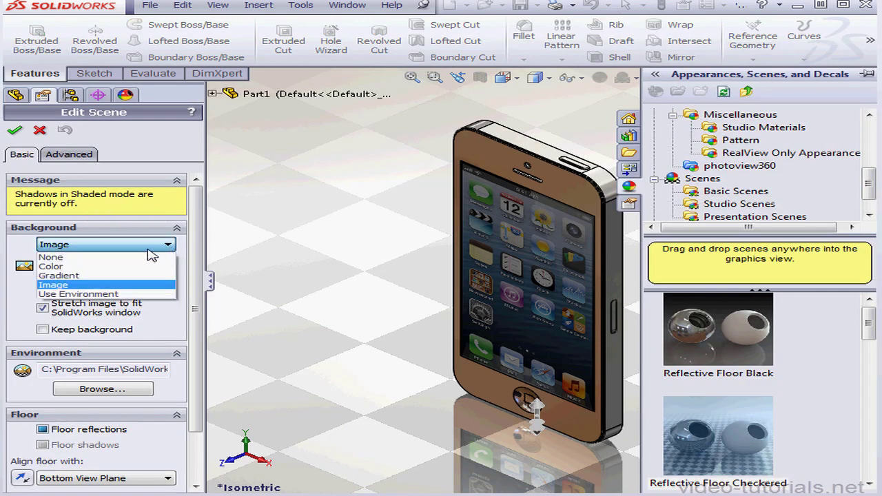
pyautogui.click(131, 267)
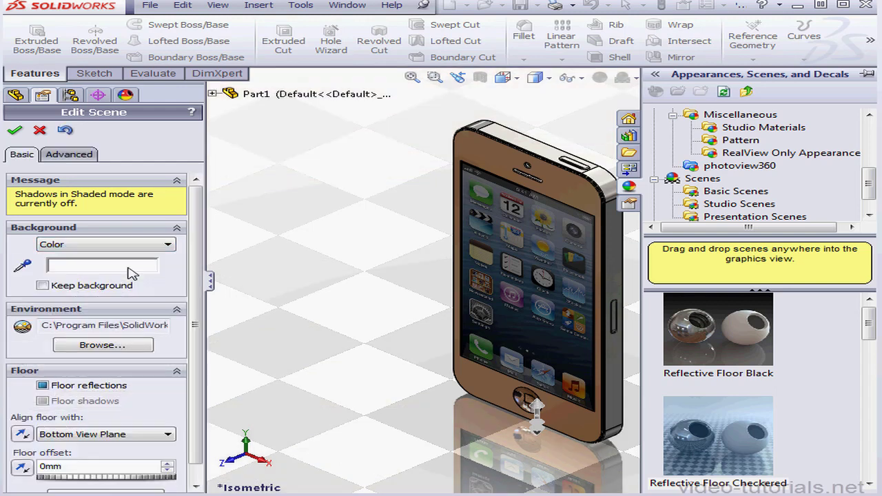
pyautogui.click(168, 246)
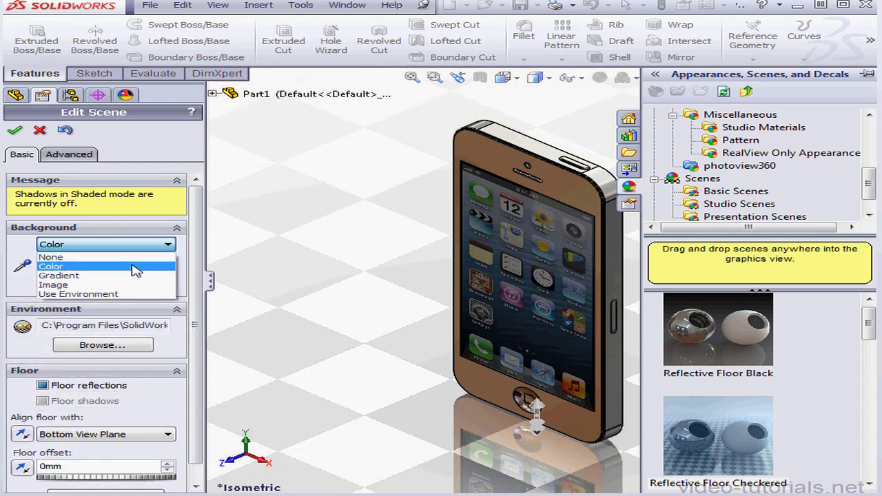
pyautogui.click(129, 288)
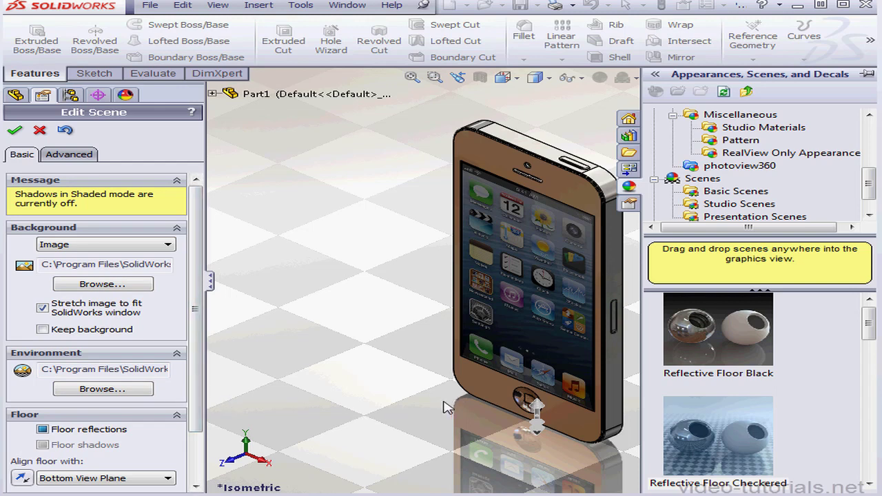
# Try offsetting the scene floor by about 1.31 mm and reset the floor offset to 0 mm.
pyautogui.scroll(-5, 531, 403)
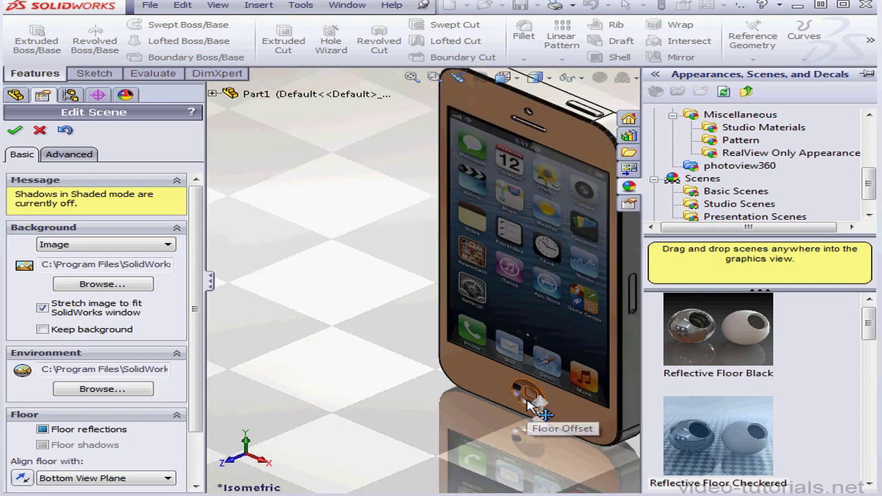
pyautogui.scroll(-4, 540, 390)
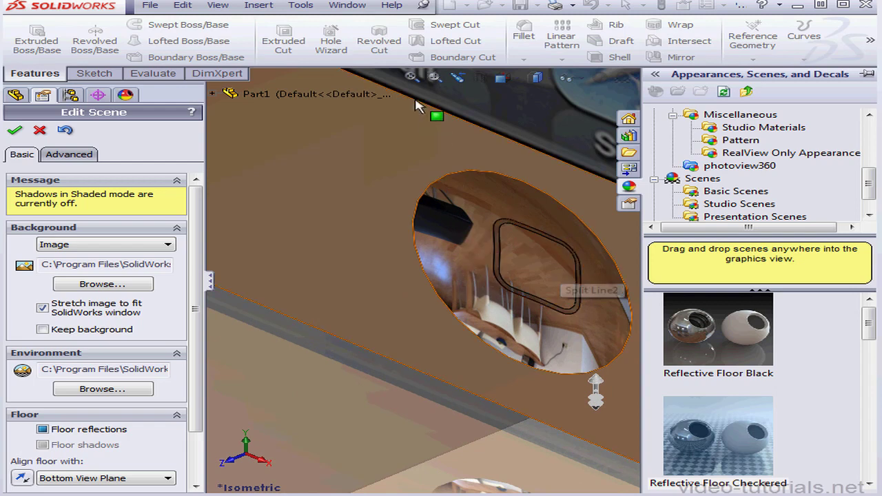
pyautogui.click(412, 78)
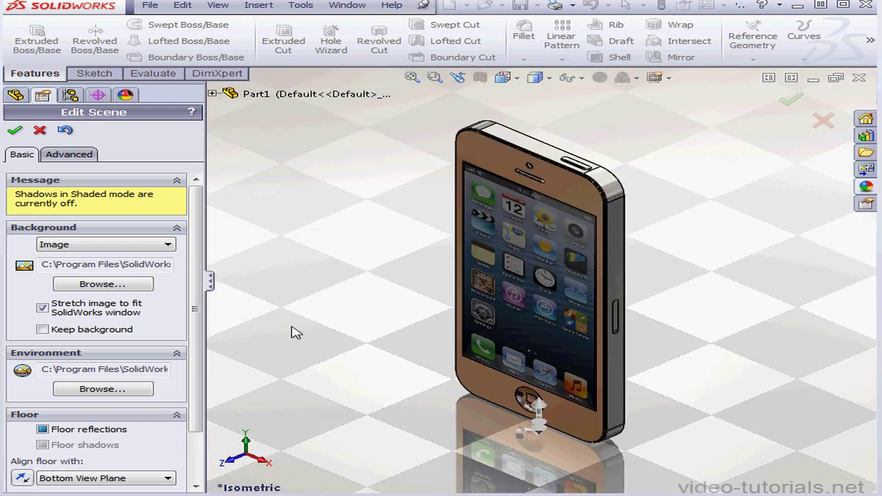
pyautogui.scroll(-3, 195, 412)
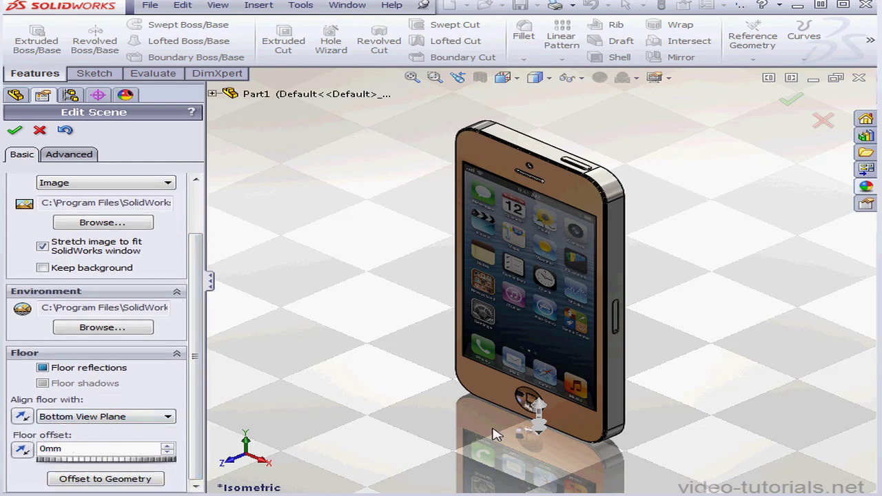
pyautogui.moveTo(541, 430)
pyautogui.mouseDown()
pyautogui.moveTo(536, 409)
pyautogui.moveTo(533, 424)
pyautogui.mouseUp()
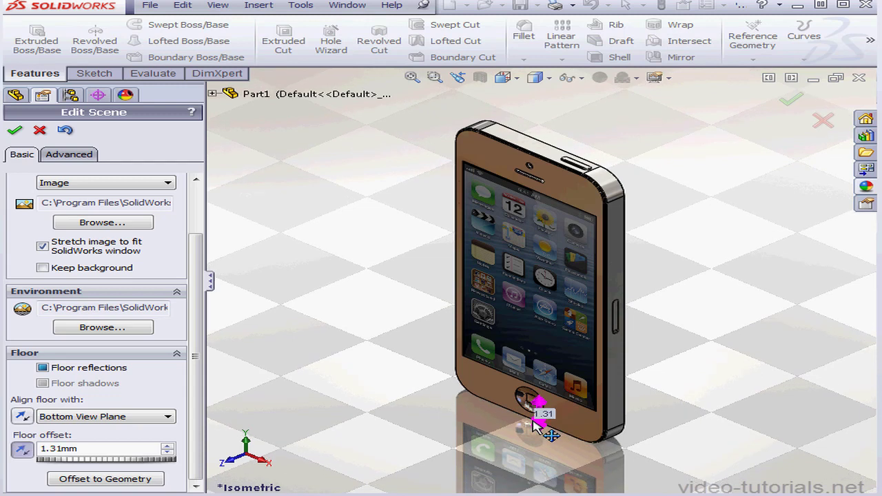
pyautogui.doubleClick(89, 448)
pyautogui.write('0')
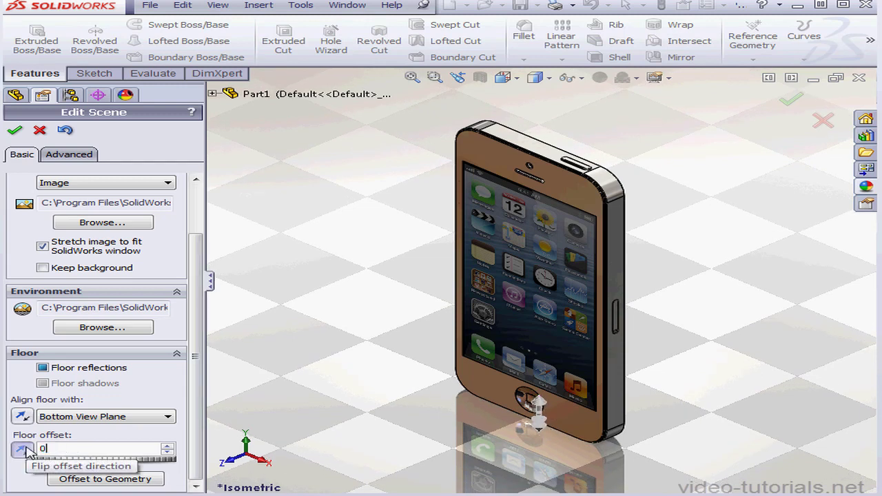
pyautogui.press('Return')
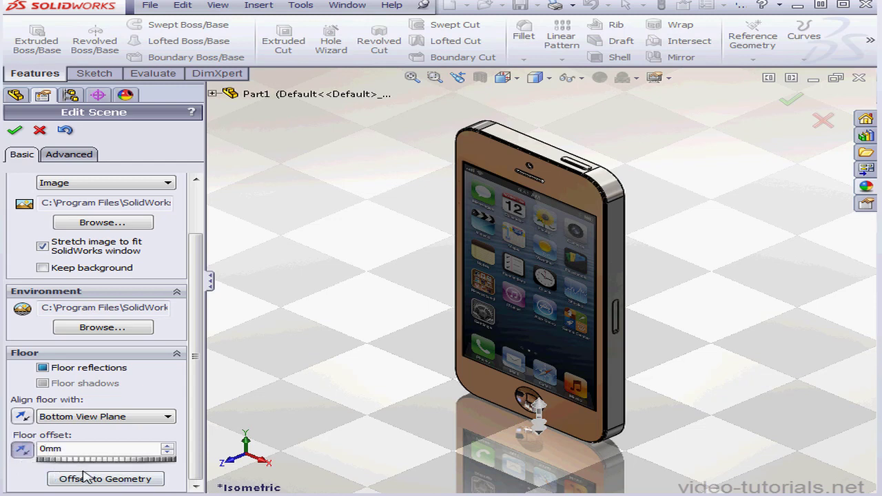
# Try aligning the scene floor with the YZ plane, and set the alignment back to Bottom View Plane.
pyautogui.click(171, 418)
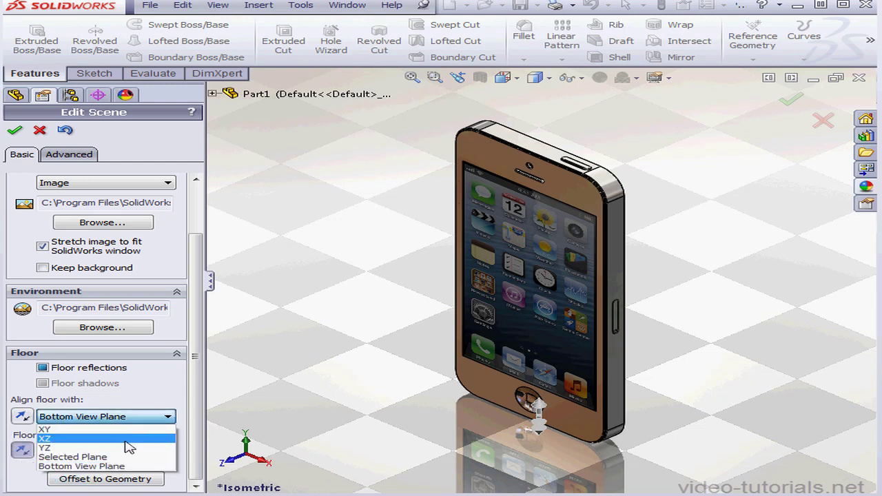
pyautogui.click(126, 448)
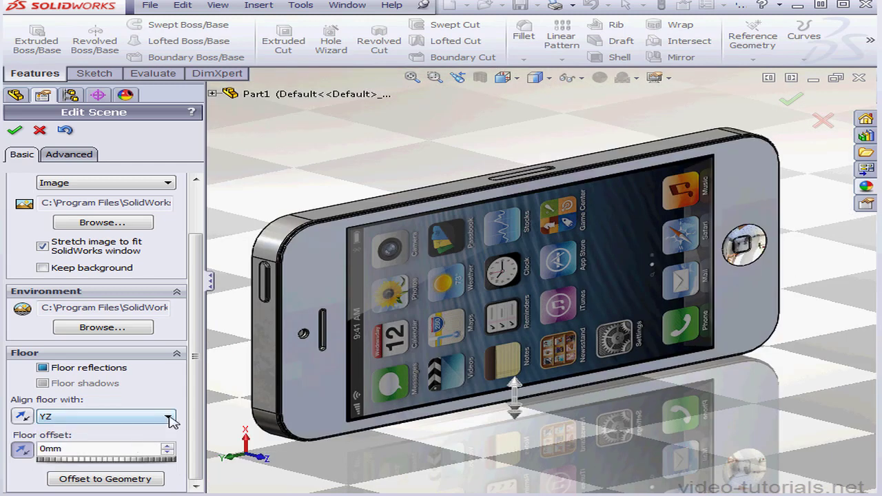
pyautogui.click(169, 418)
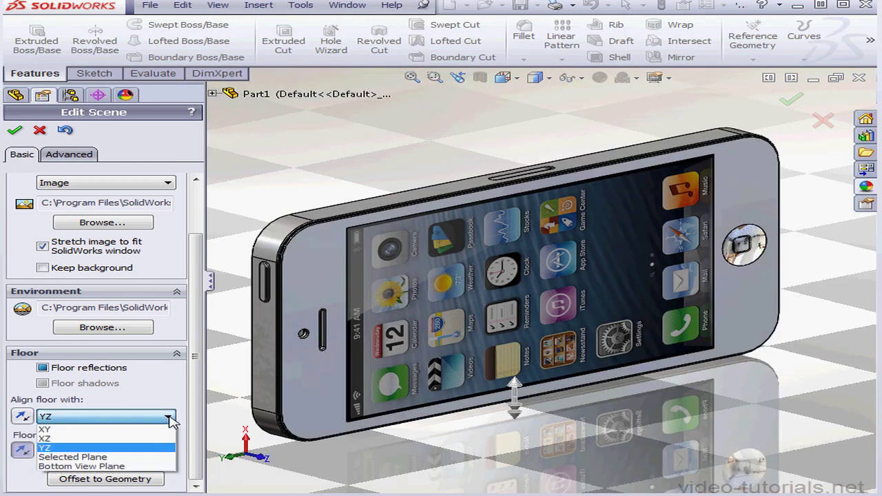
pyautogui.click(134, 466)
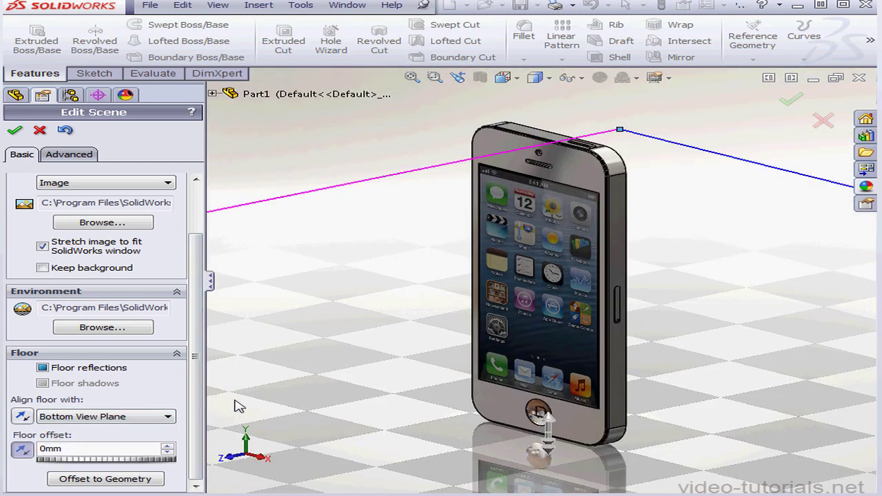
# Try turning off floor autosizing with a width of 582 mm and a depth of 542 mm, and discard the scene edits.
pyautogui.click(82, 155)
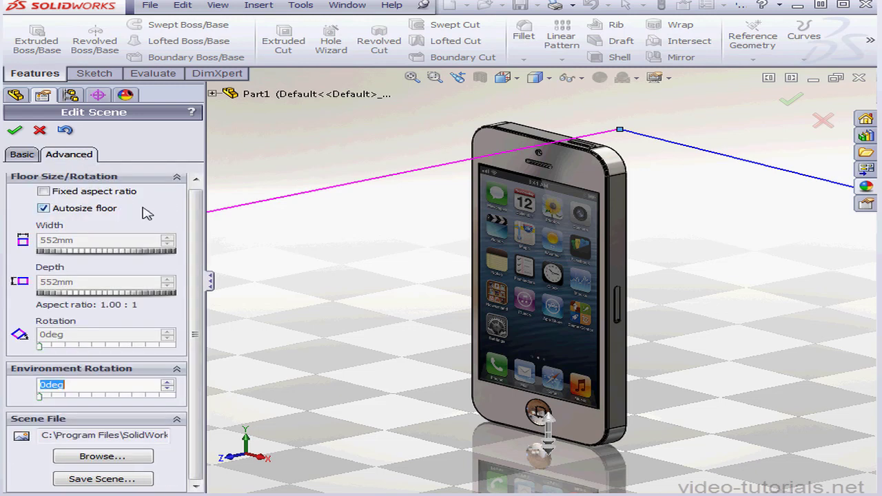
pyautogui.click(44, 208)
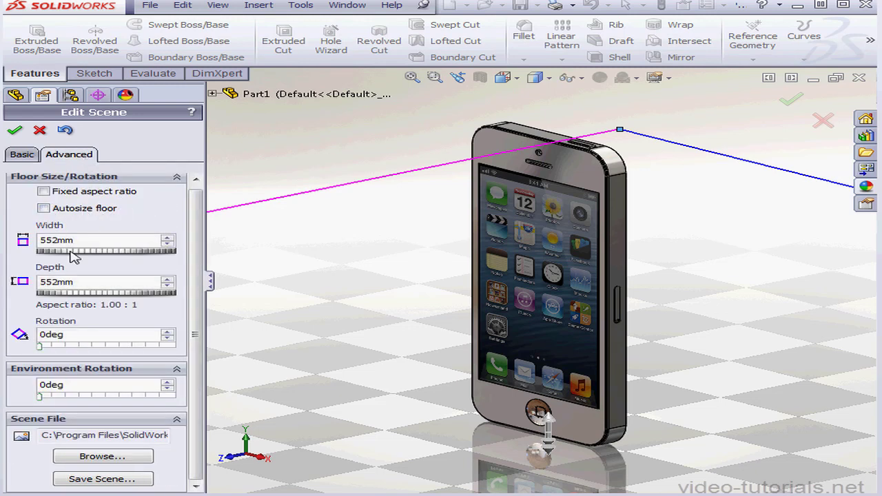
pyautogui.moveTo(70, 252); pyautogui.dragTo(75, 252)
pyautogui.moveTo(76, 294); pyautogui.dragTo(73, 295)
pyautogui.moveTo(41, 347); pyautogui.dragTo(14, 365)
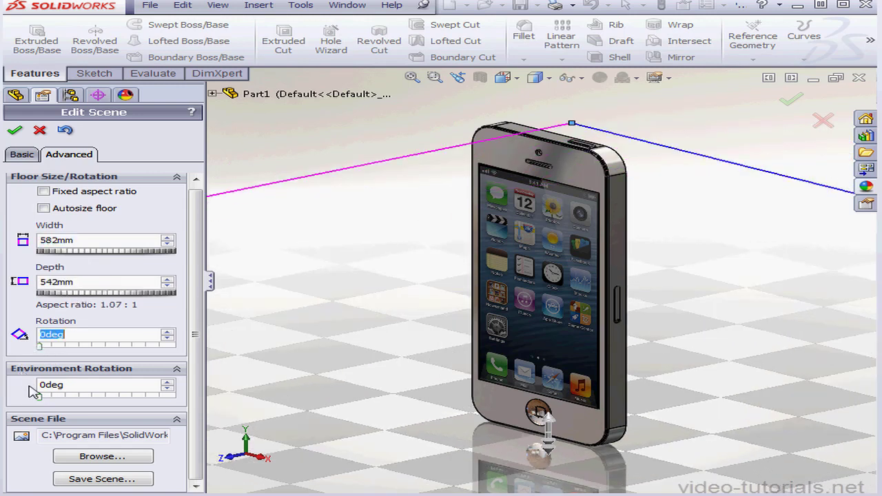
pyautogui.moveTo(39, 398); pyautogui.dragTo(33, 397)
pyautogui.click(38, 383)
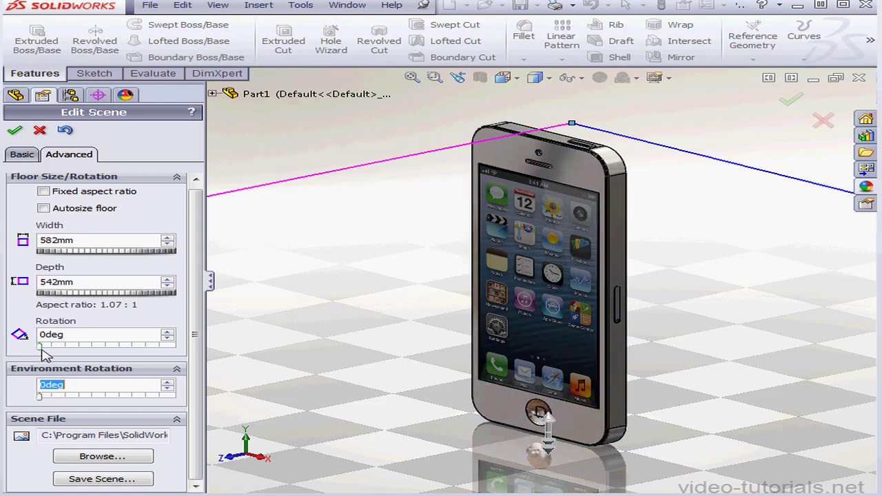
pyautogui.click(38, 131)
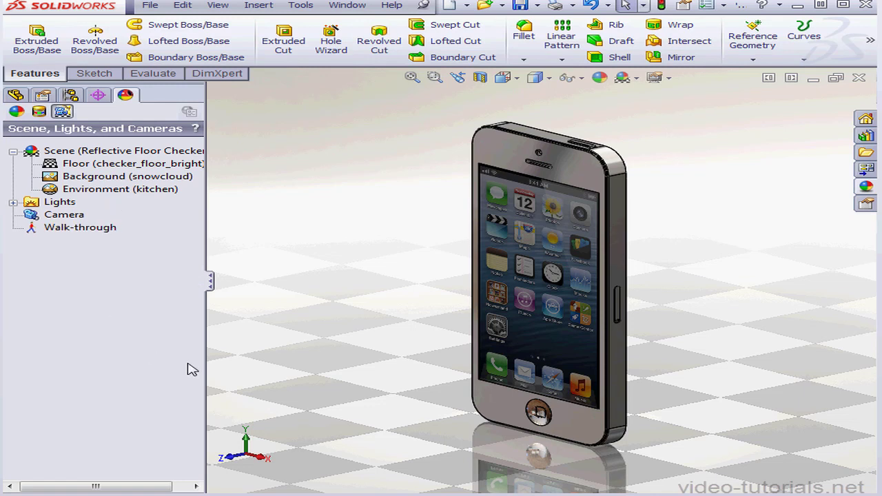
# Open all the scene's lights for editing, move Directional8 to about -40.09° longitude and 26.79° latitude, and set its brightness to 0.5.
pyautogui.click(13, 202)
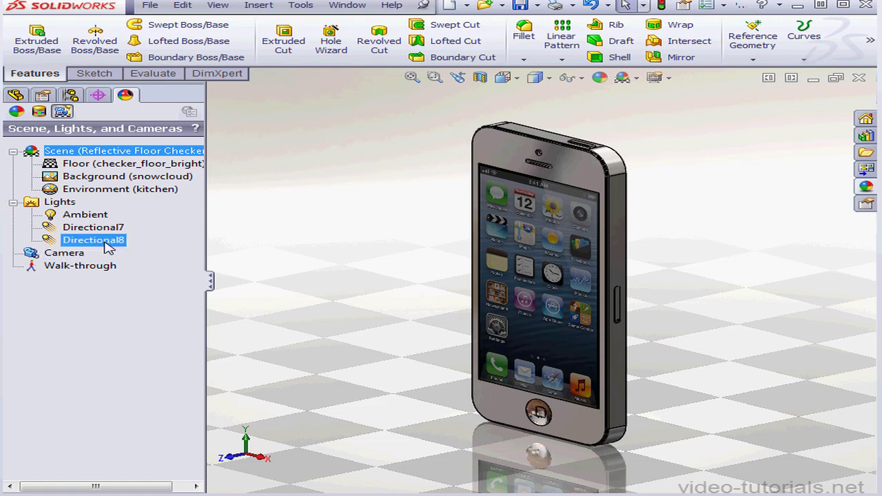
pyautogui.rightClick(100, 219)
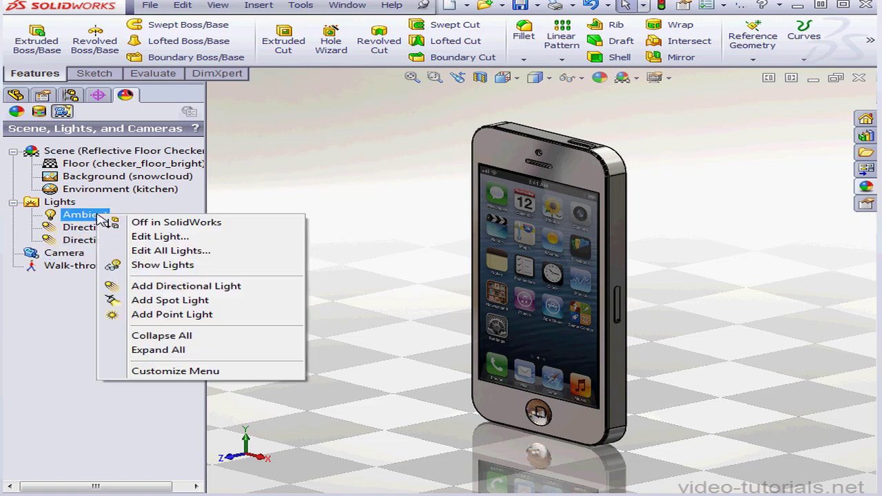
pyautogui.click(200, 253)
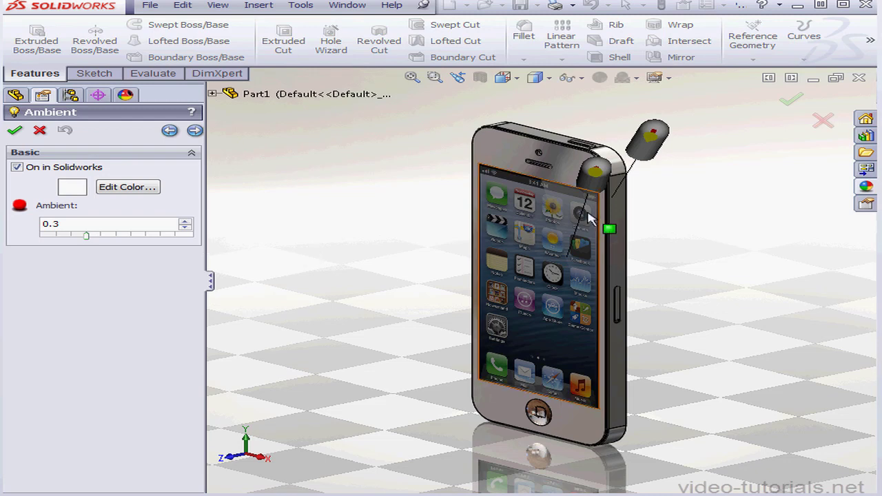
pyautogui.moveTo(597, 169); pyautogui.dragTo(372, 181)
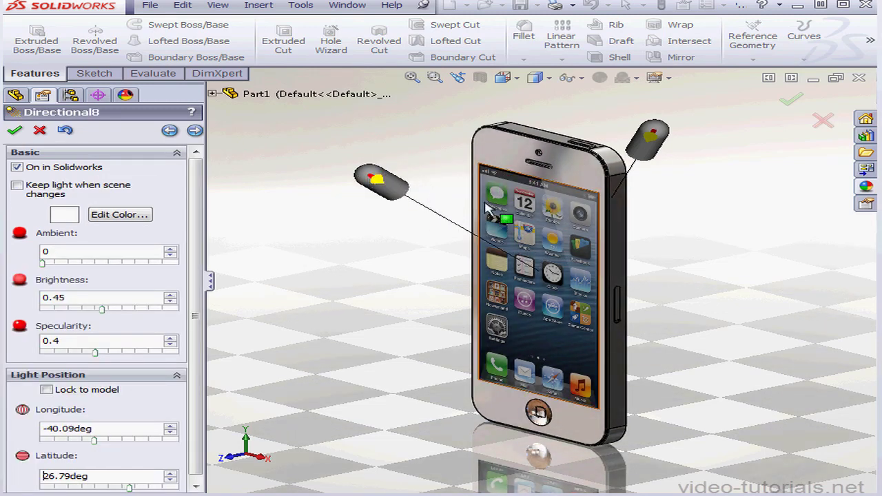
pyautogui.moveTo(103, 312)
pyautogui.mouseDown()
pyautogui.moveTo(135, 311)
pyautogui.moveTo(84, 312)
pyautogui.moveTo(108, 310)
pyautogui.mouseUp()
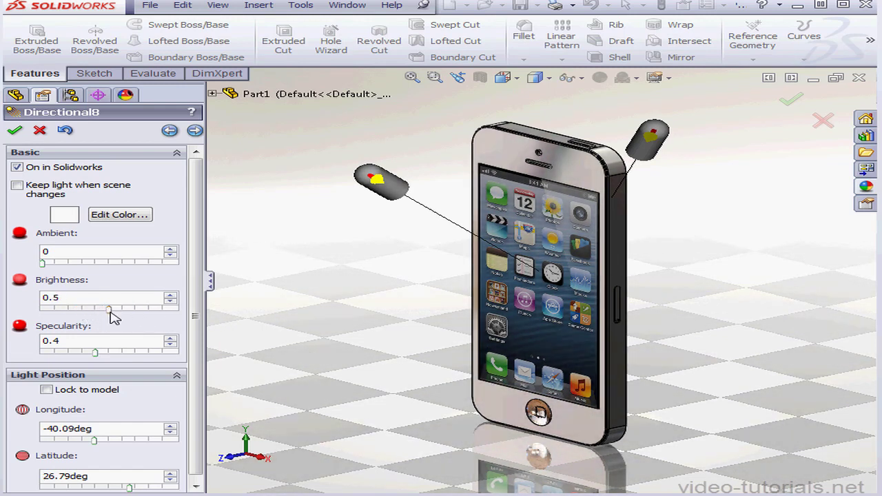
# Switch to the Directional7 light and set its brightness to 0.43.
pyautogui.click(196, 131)
pyautogui.click(195, 131)
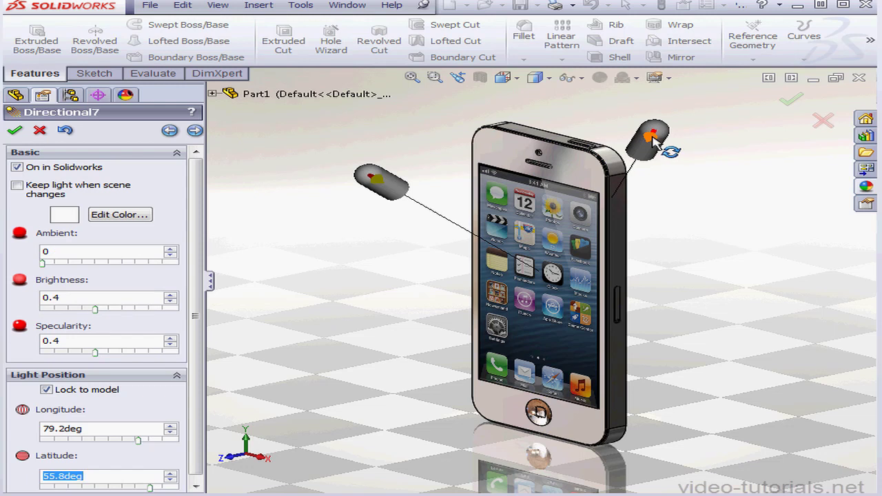
pyautogui.moveTo(96, 309)
pyautogui.mouseDown()
pyautogui.moveTo(69, 314)
pyautogui.moveTo(108, 316)
pyautogui.moveTo(100, 312)
pyautogui.mouseUp()
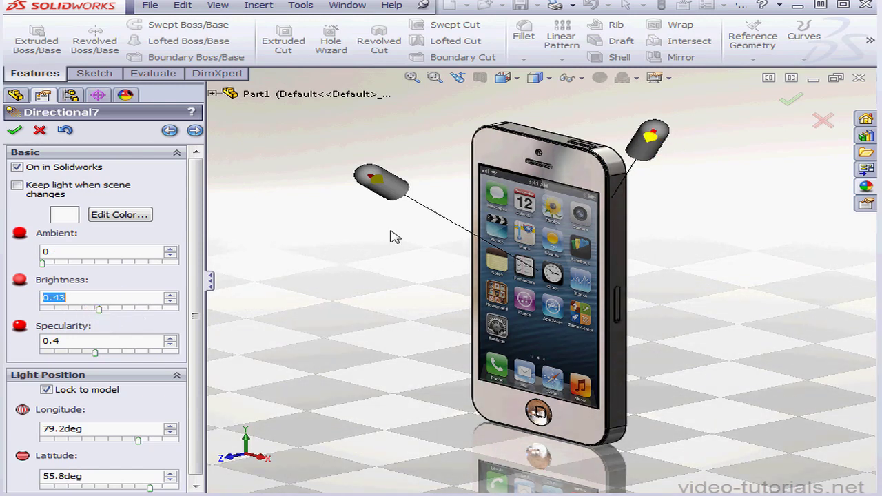
# Move Directional7 to about 79.15° longitude and 44.27° latitude, move Directional8 to about -43.43° longitude, and accept the light changes.
pyautogui.moveTo(647, 137); pyautogui.dragTo(683, 175)
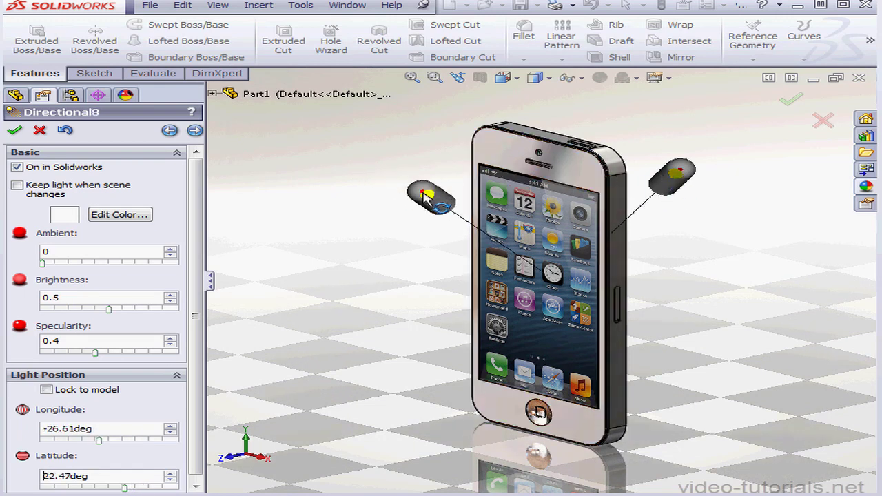
pyautogui.moveTo(408, 185); pyautogui.dragTo(360, 178)
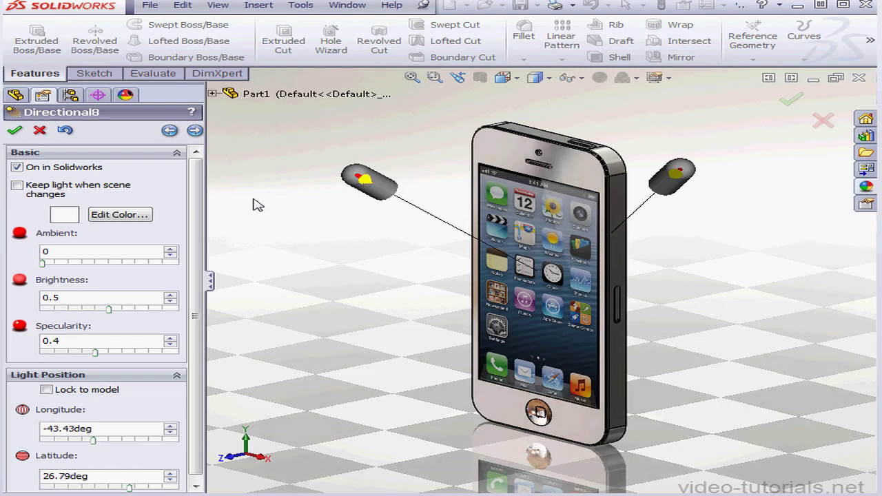
pyautogui.click(15, 130)
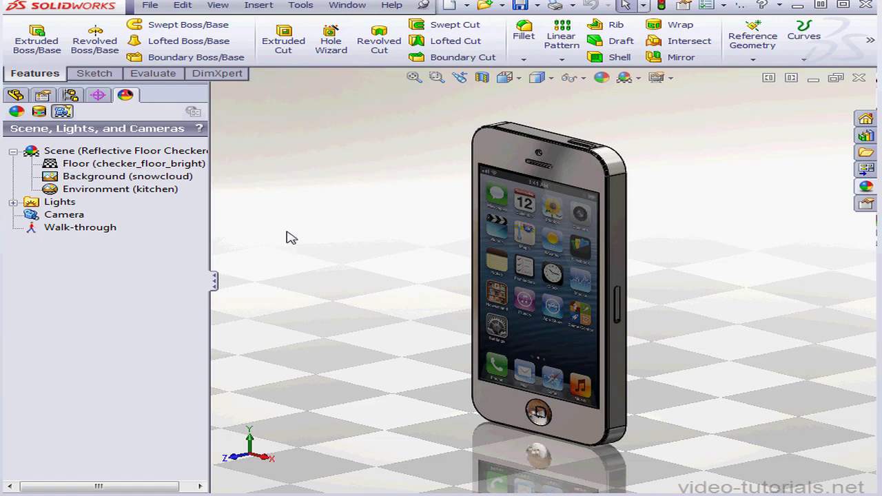
# Activate the PhotoView 360 add-in for the current session and for every start-up.
pyautogui.click(300, 4)
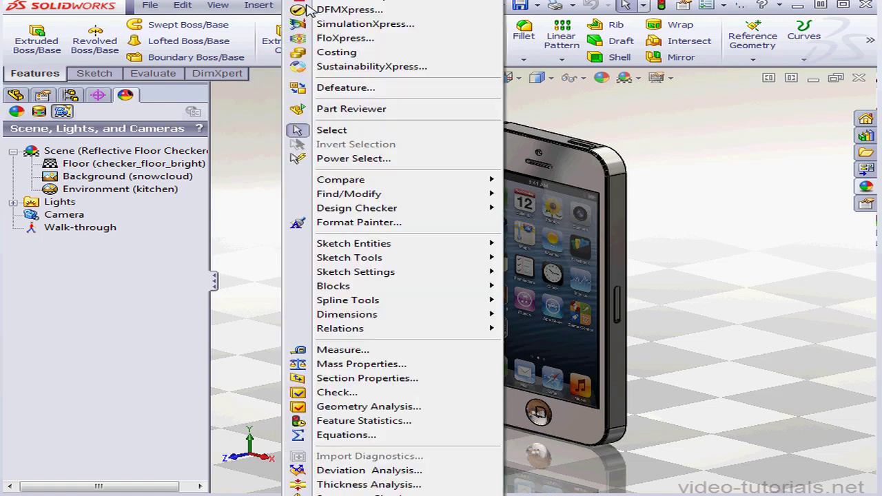
pyautogui.click(373, 495)
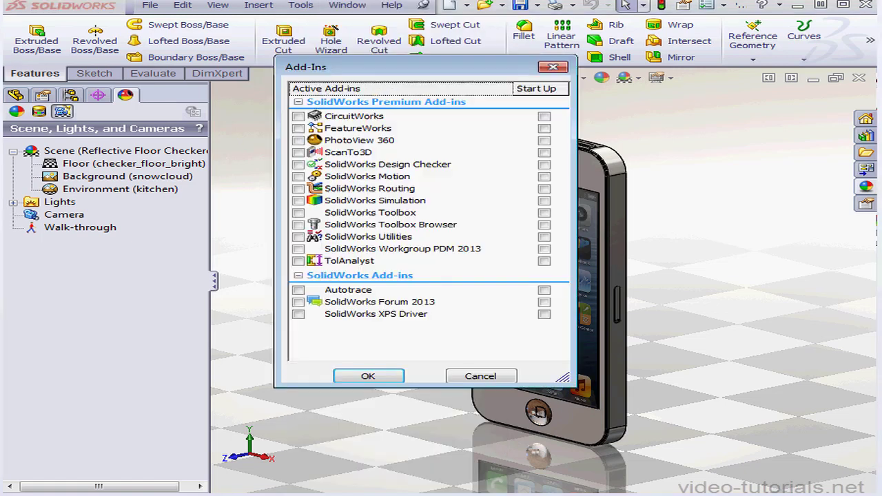
pyautogui.click(298, 140)
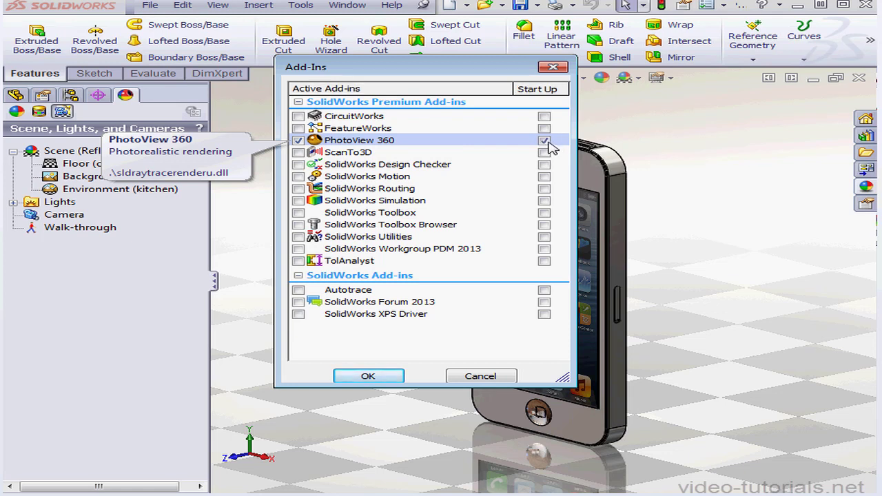
pyautogui.click(383, 383)
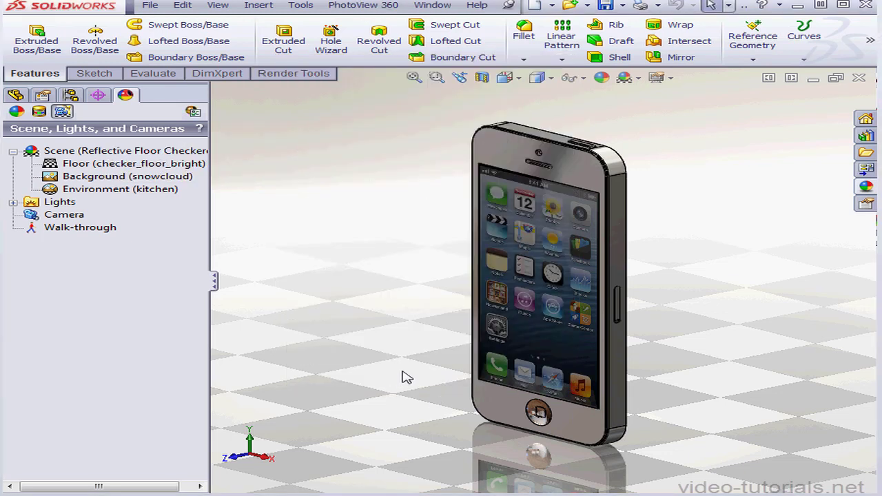
# Open the PhotoView 360 options and set a custom output image size of 892 by 603 with the JPEG format.
pyautogui.click(365, 8)
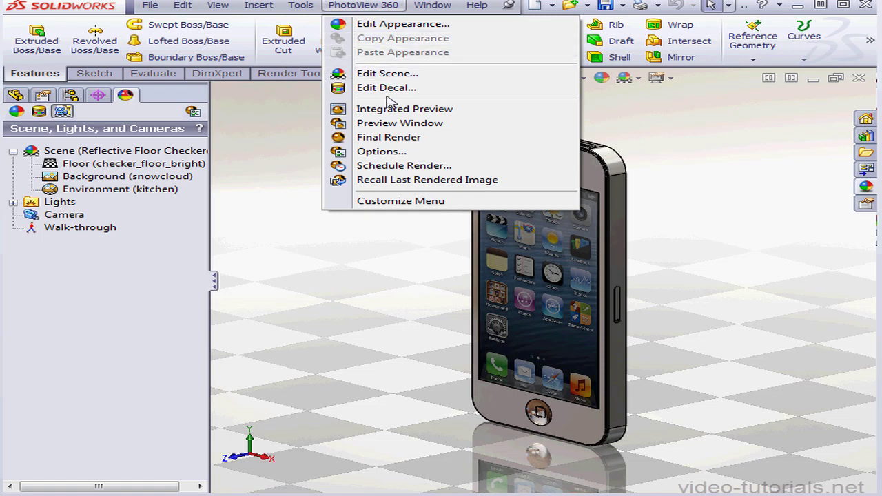
pyautogui.click(386, 153)
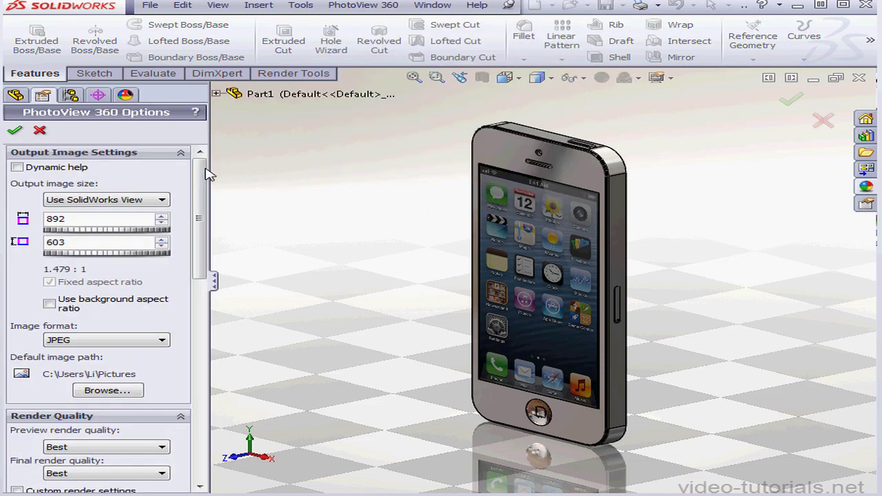
pyautogui.click(163, 200)
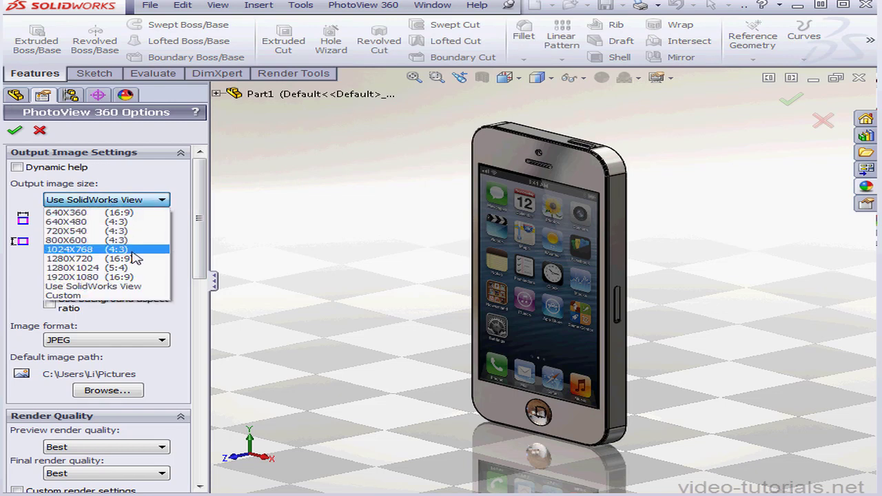
pyautogui.click(142, 286)
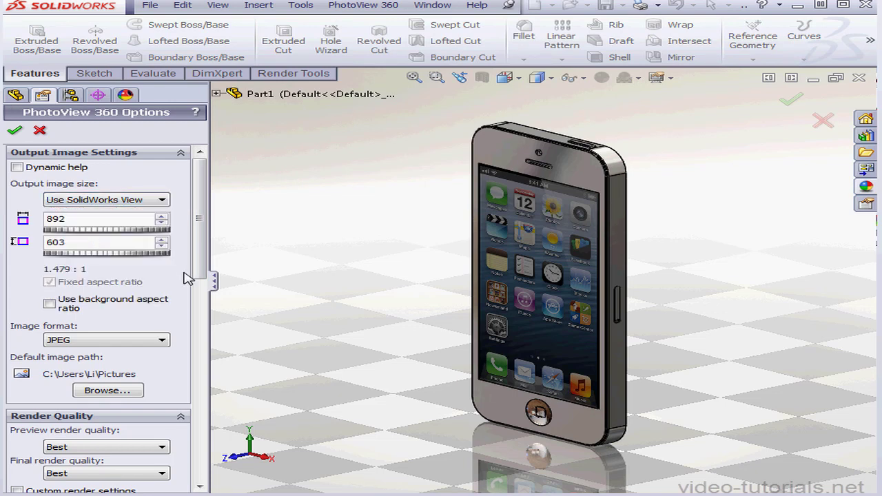
pyautogui.doubleClick(43, 218)
pyautogui.click(166, 340)
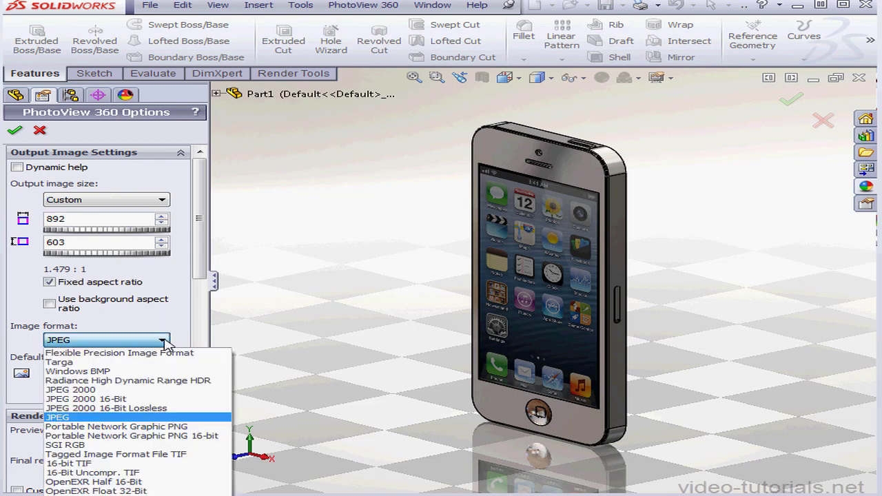
pyautogui.click(122, 418)
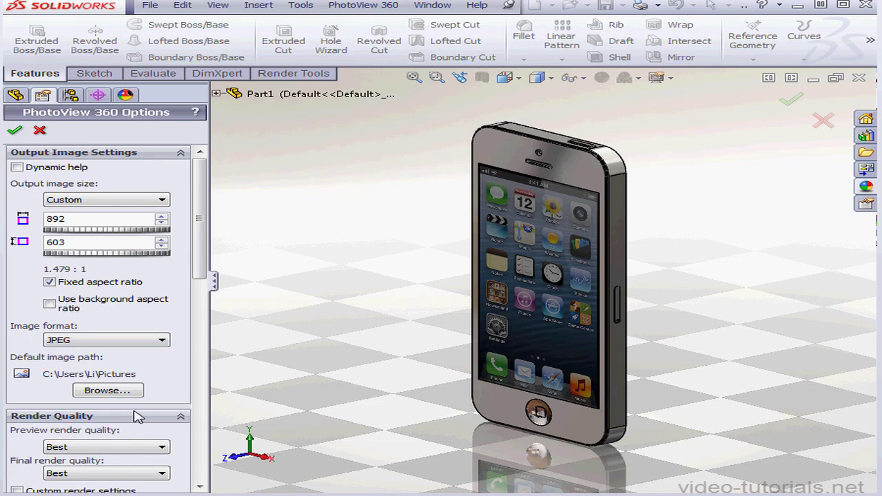
# Set the preview render quality to Good.
pyautogui.moveTo(200, 253); pyautogui.dragTo(199, 319)
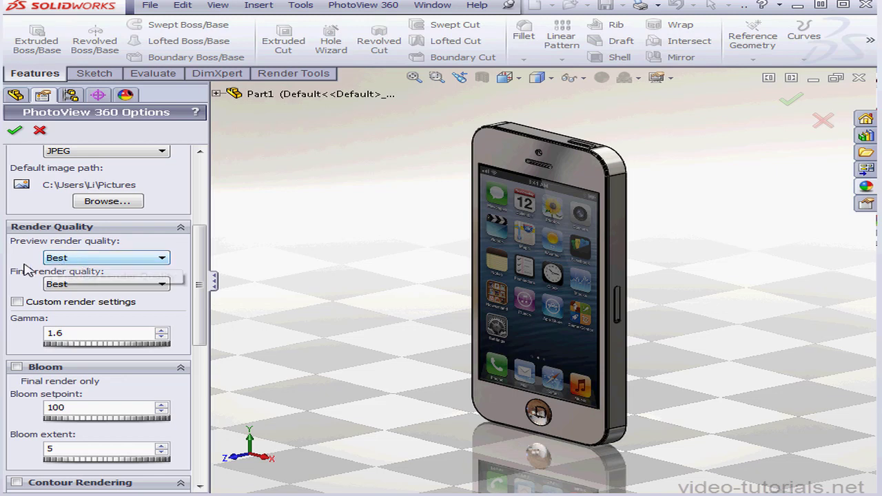
pyautogui.click(163, 262)
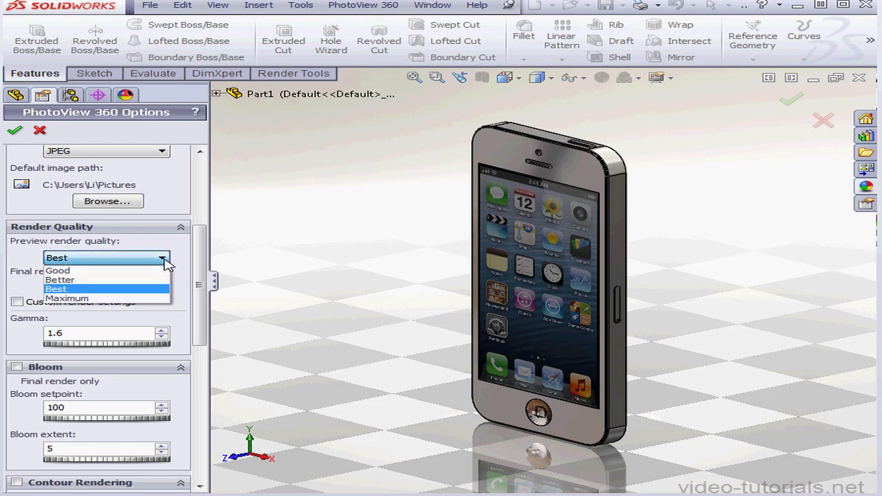
pyautogui.click(140, 271)
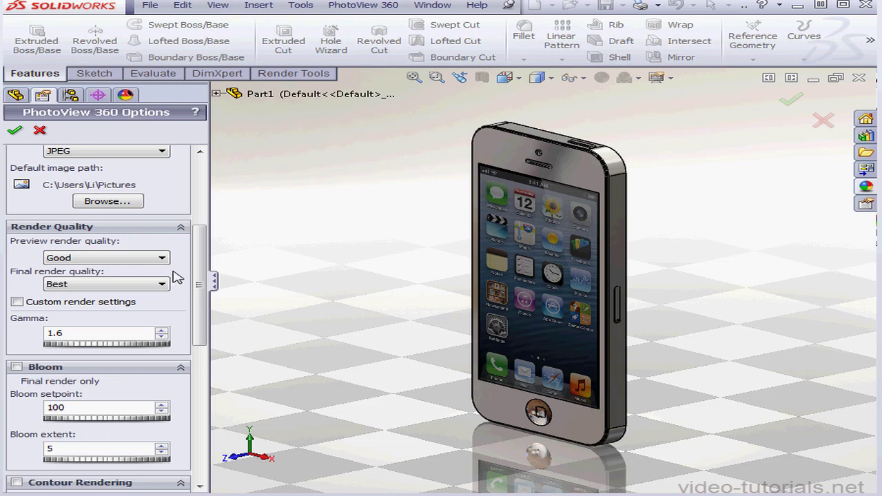
# Try enabling the custom render settings for reflections and refractions, and turn them off again.
pyautogui.click(17, 302)
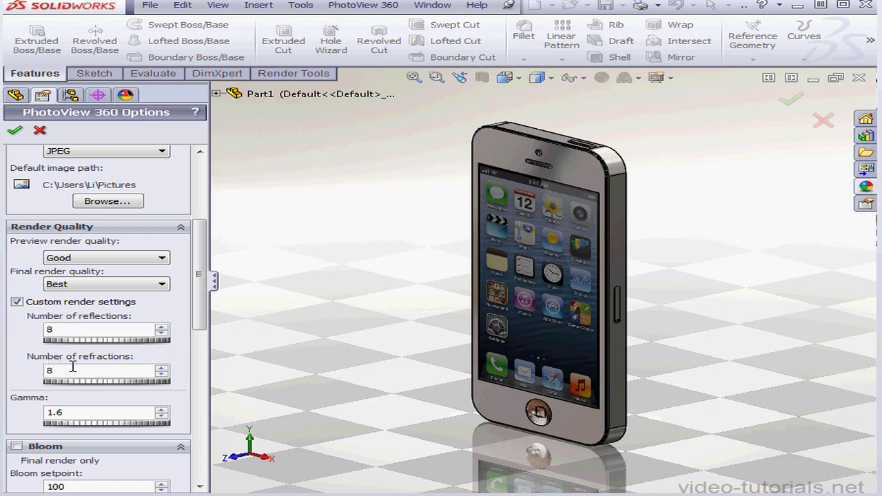
pyautogui.click(17, 302)
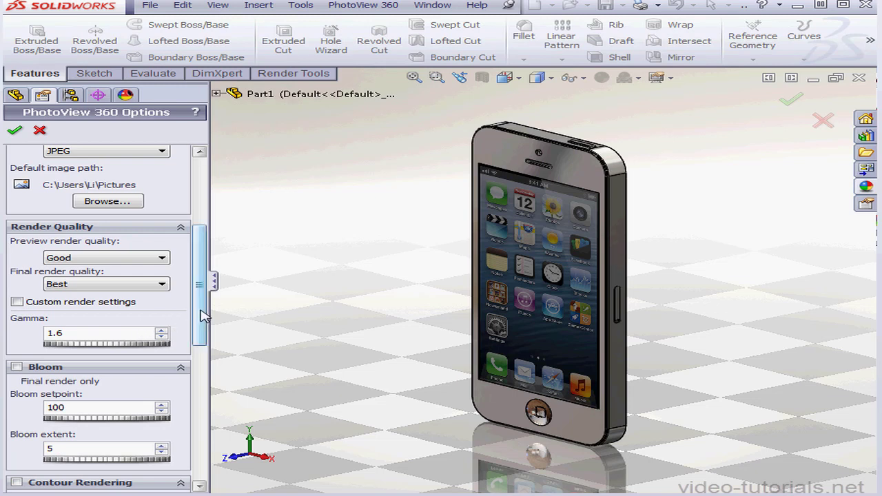
pyautogui.scroll(-1, 202, 326)
pyautogui.scroll(-5, 202, 326)
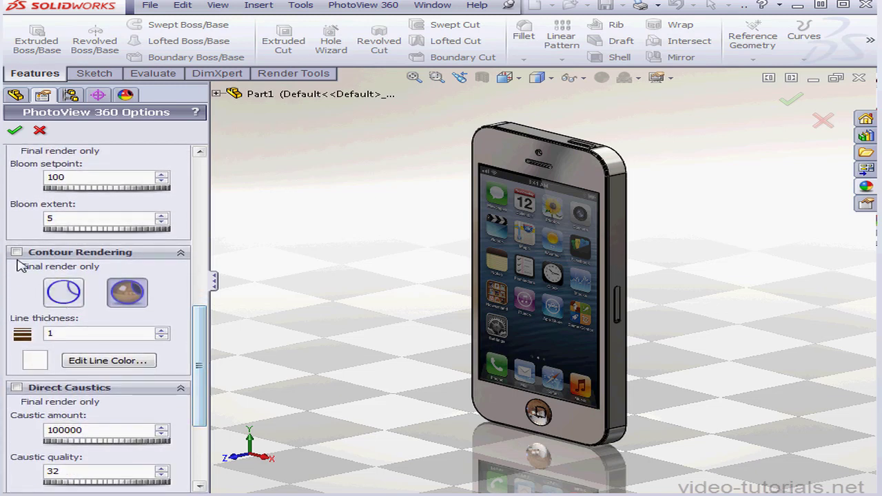
# Collapse the Contour Rendering settings, accept the PhotoView 360 options, and reopen them briefly to check the output image settings.
pyautogui.click(28, 253)
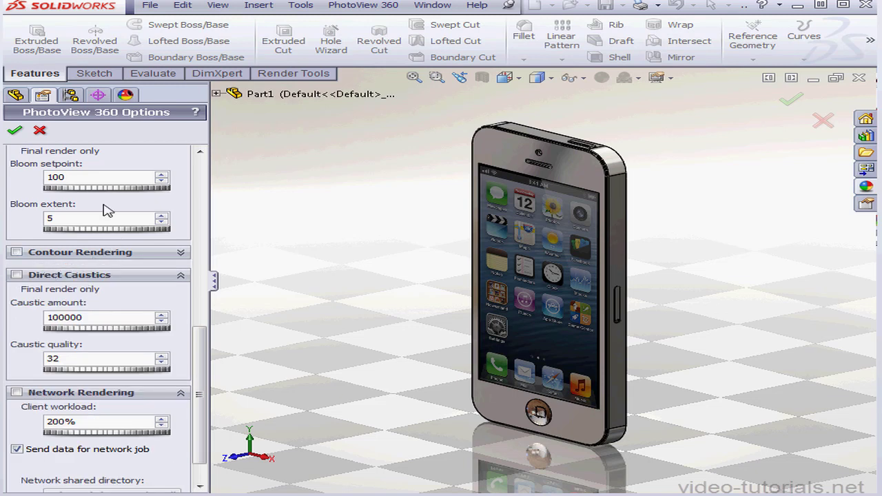
pyautogui.click(14, 130)
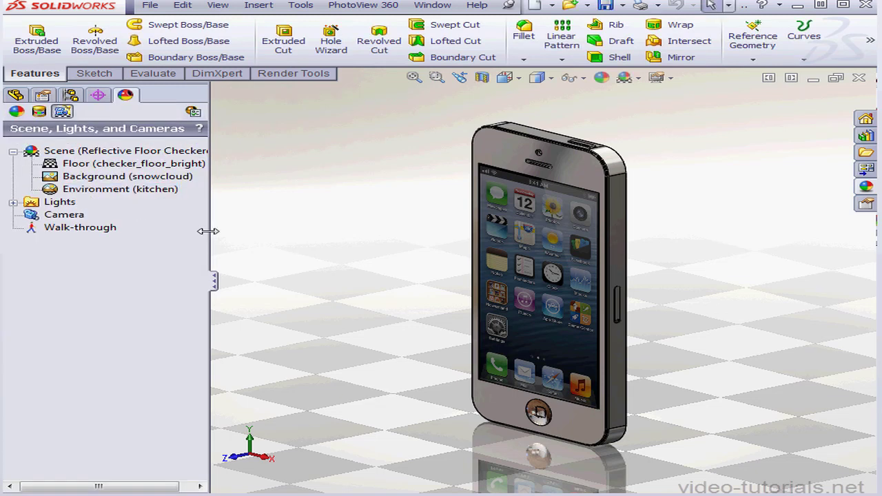
pyautogui.click(193, 111)
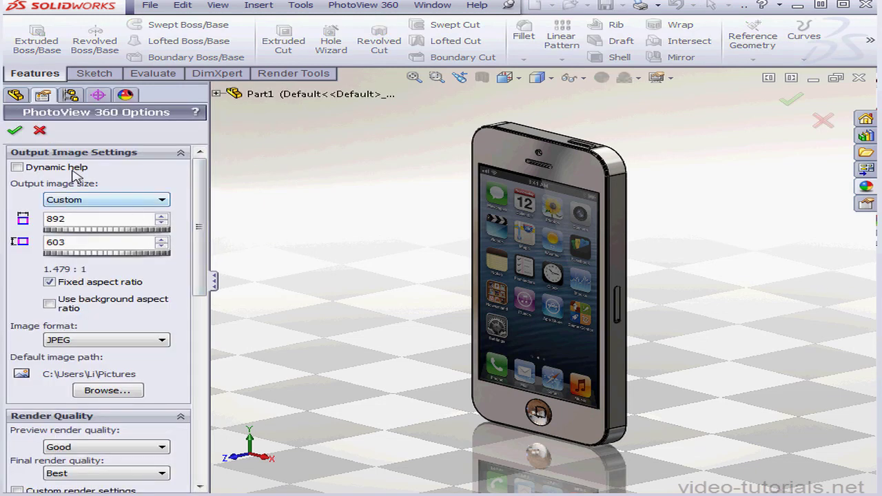
pyautogui.click(39, 130)
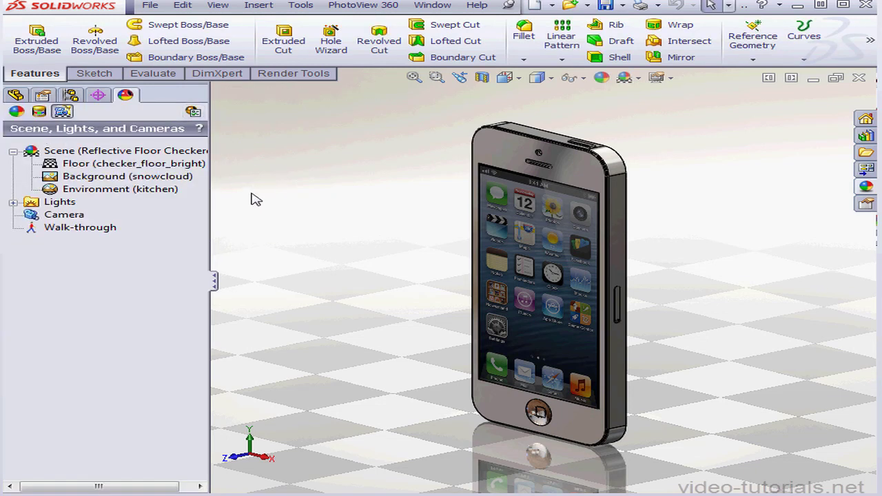
# Open the PhotoView 360 preview window without switching to perspective view, and inspect the area around the iPhone's home button up close.
pyautogui.click(369, 7)
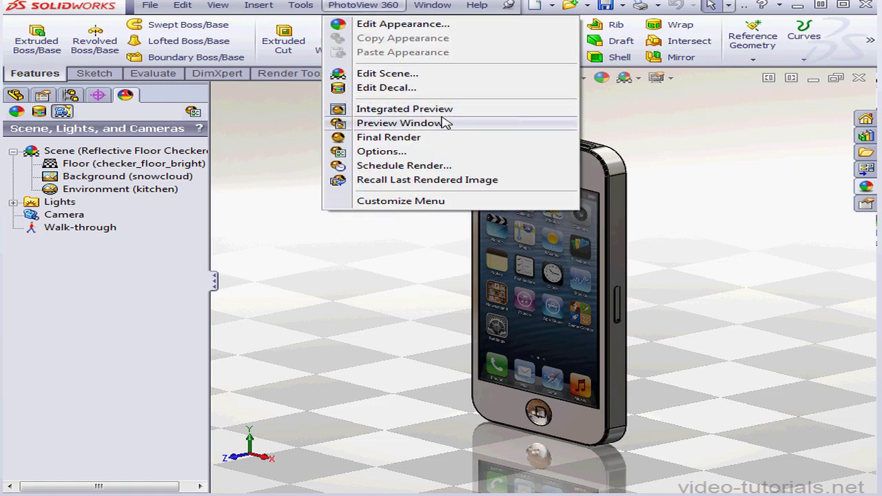
pyautogui.click(420, 126)
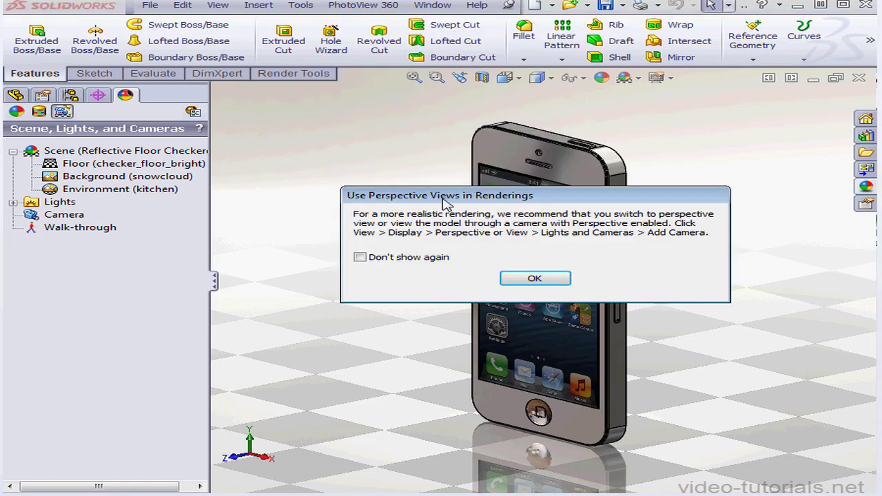
pyautogui.click(535, 278)
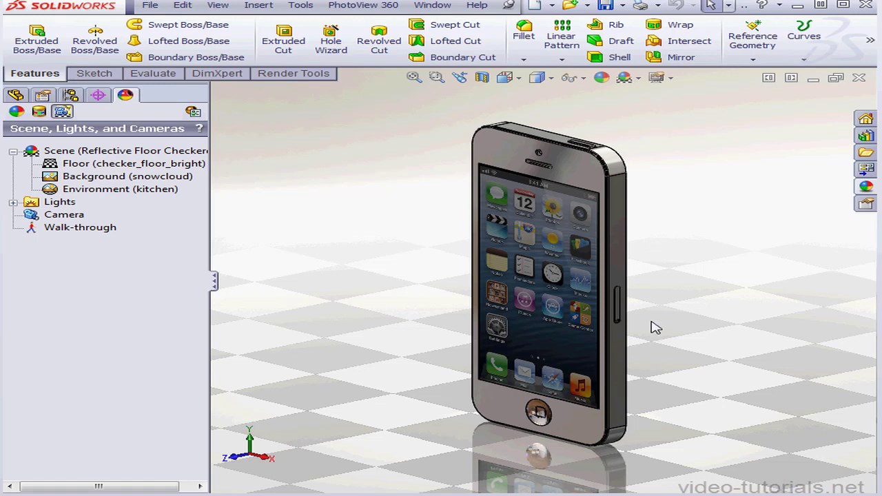
pyautogui.scroll(-4, 534, 403)
pyautogui.scroll(-4, 533, 407)
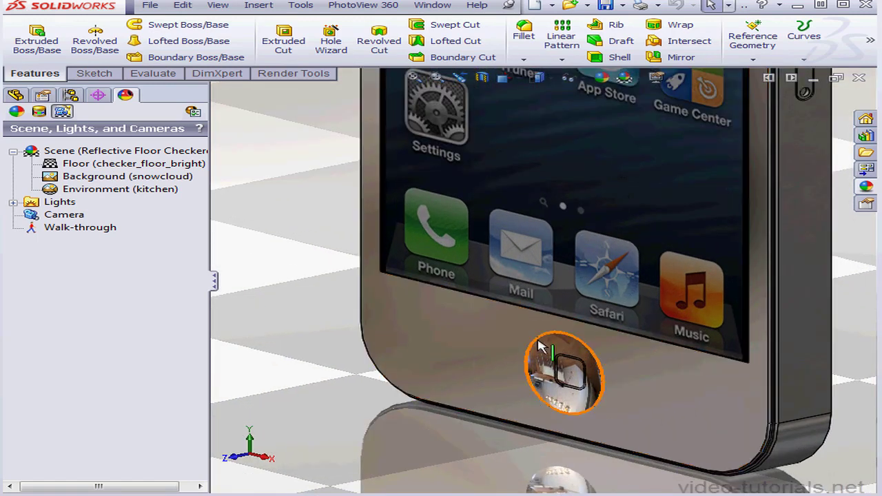
pyautogui.click(363, 5)
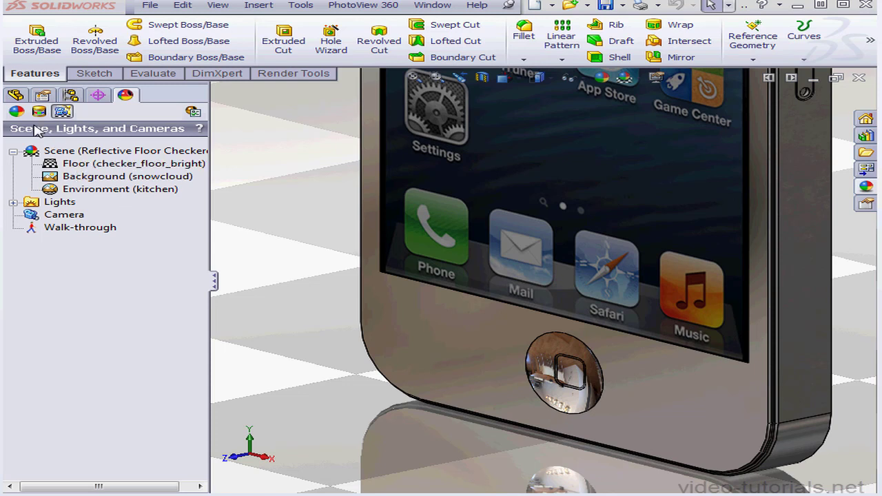
# Edit the chromium plate appearance of the iPhone's front face and reduce its reflection amount to 0.100.
pyautogui.click(15, 111)
pyautogui.click(77, 186)
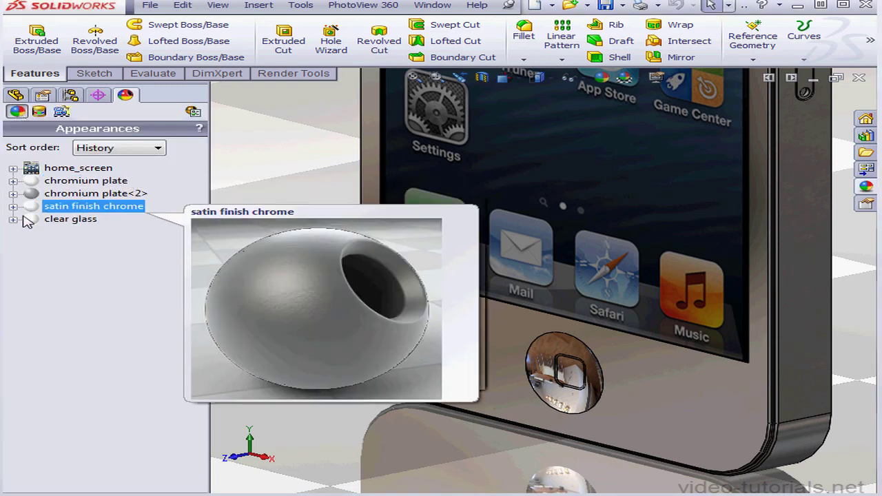
pyautogui.click(683, 419)
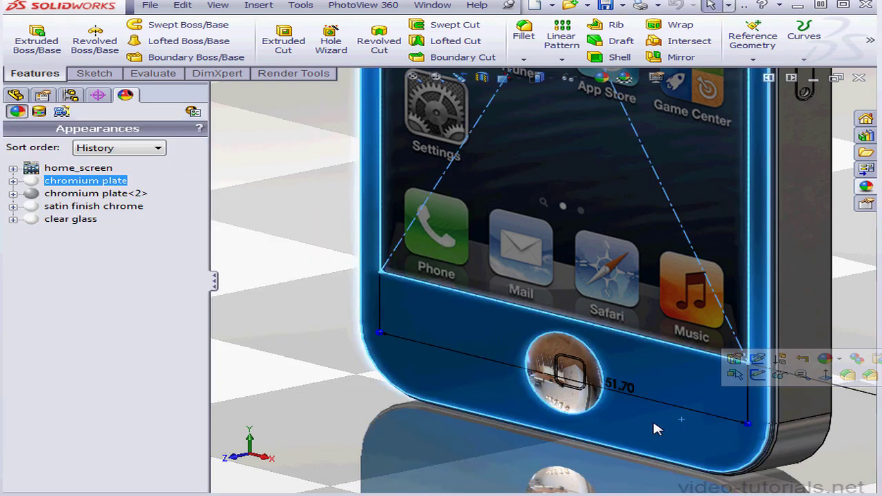
pyautogui.rightClick(93, 187)
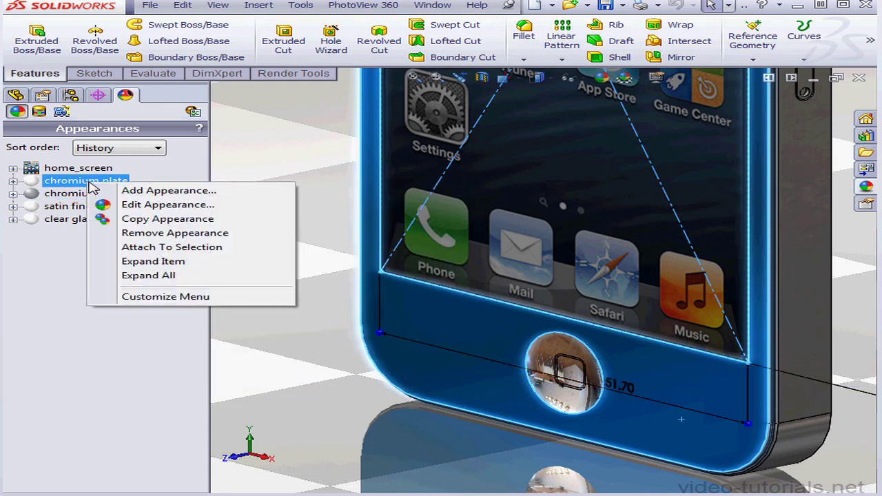
pyautogui.click(160, 206)
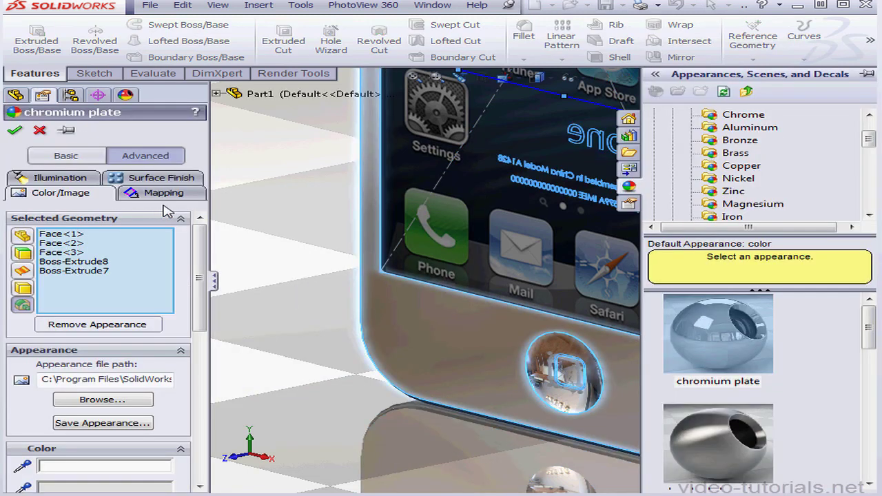
pyautogui.click(59, 178)
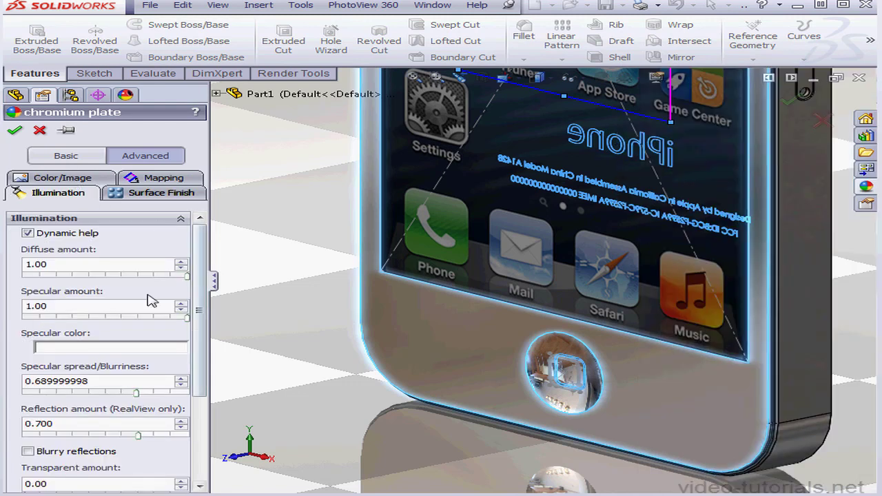
pyautogui.moveTo(143, 440)
pyautogui.moveTo(141, 440); pyautogui.dragTo(43, 441)
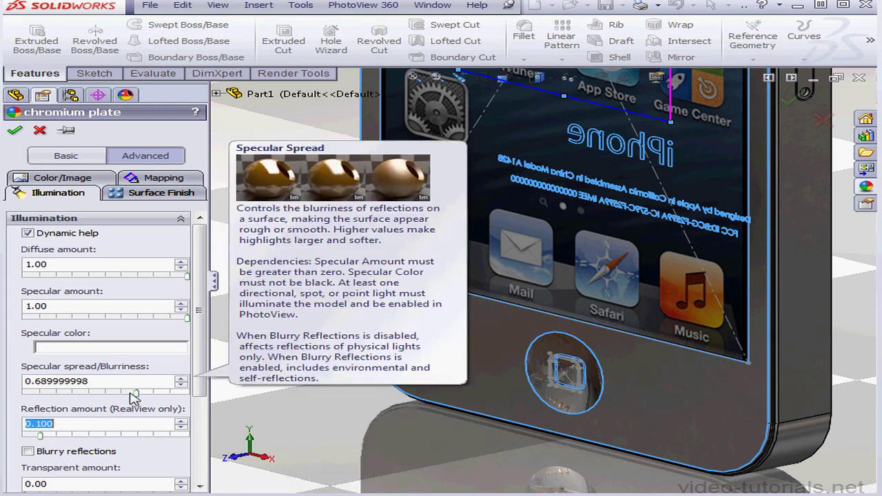
pyautogui.click(16, 131)
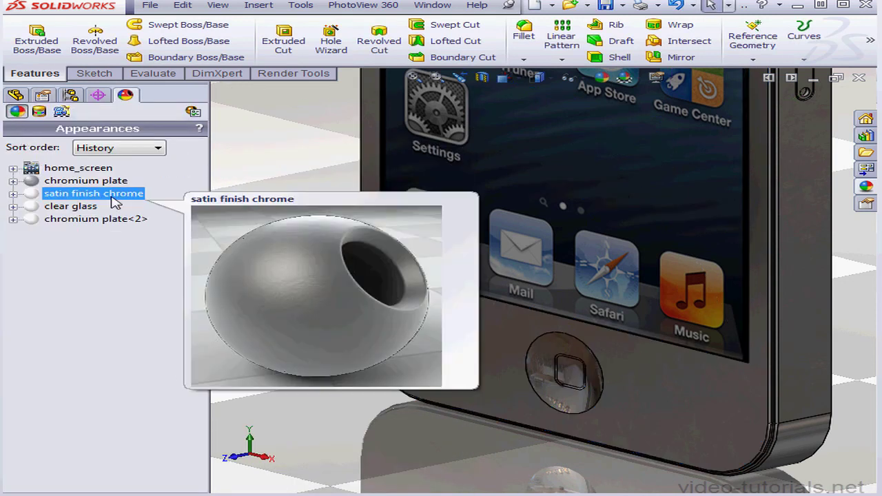
# Preview the lower front of the iPhone in the PhotoView 360 preview window and run the final render.
pyautogui.click(363, 6)
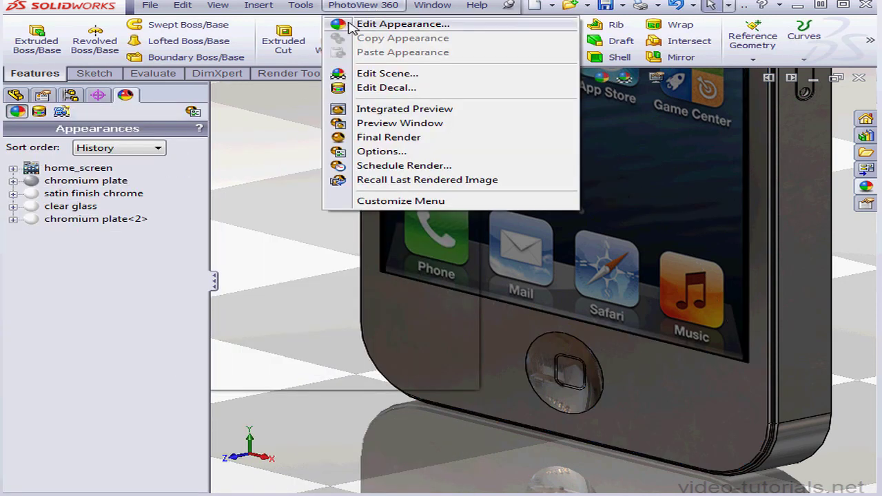
pyautogui.click(412, 125)
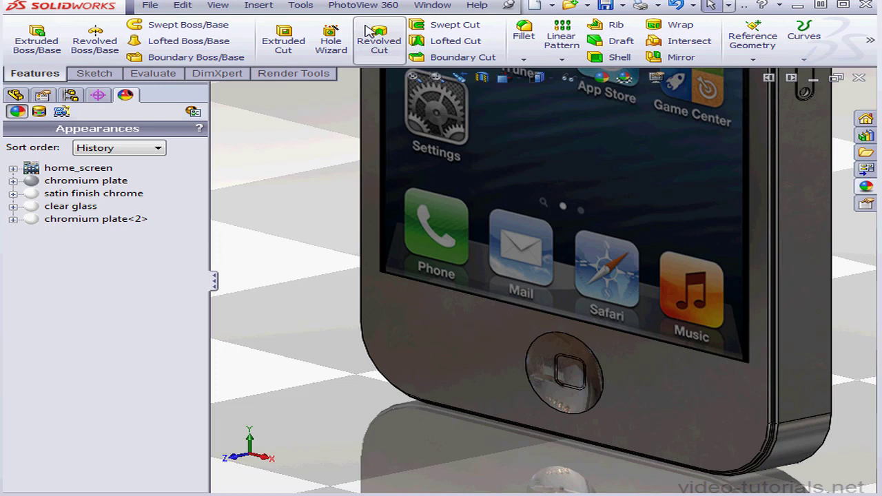
pyautogui.click(356, 7)
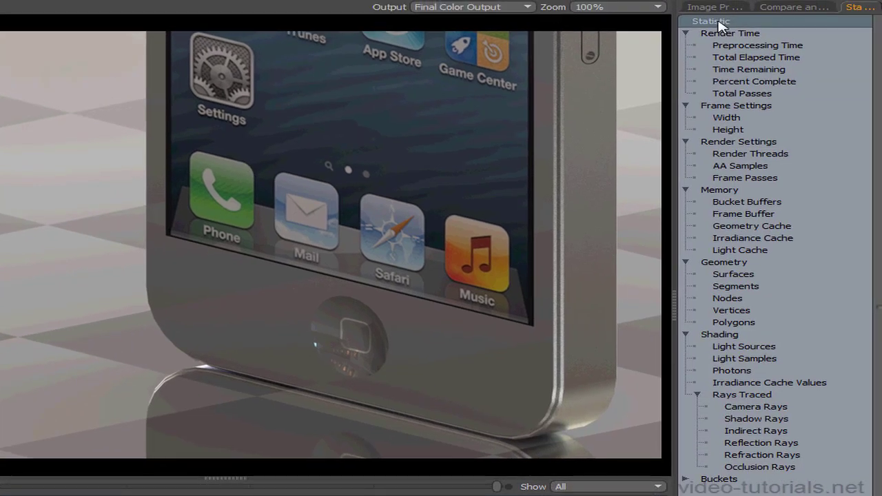
# Use advanced image processing to set the render's input white level to 0.9911 W/srm2 and hue offset to 29°, and view the compare options and statistics.
pyautogui.click(784, 9)
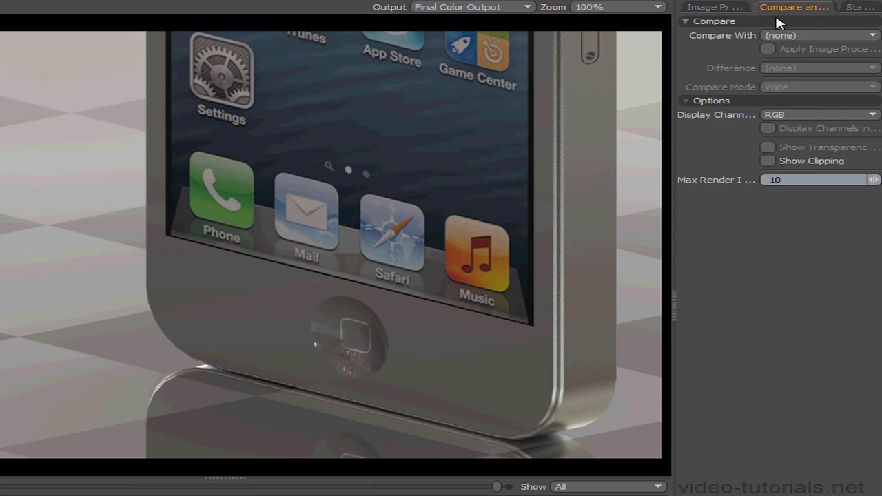
pyautogui.click(717, 9)
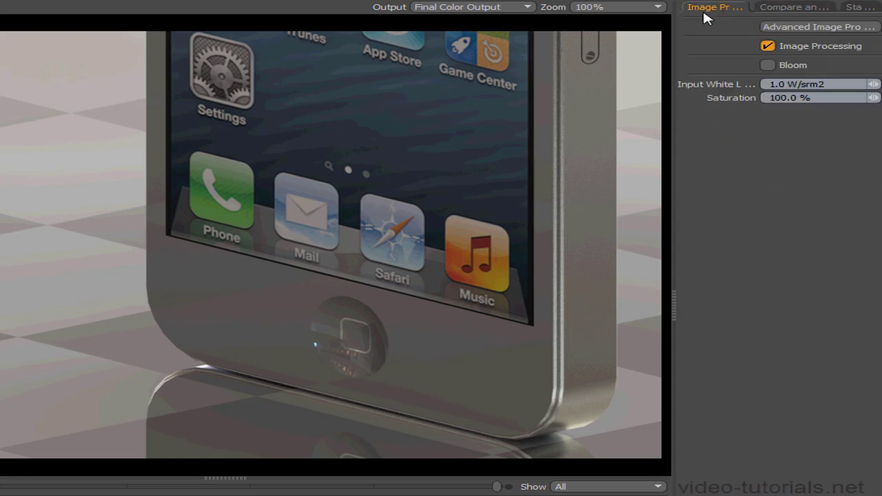
pyautogui.click(789, 28)
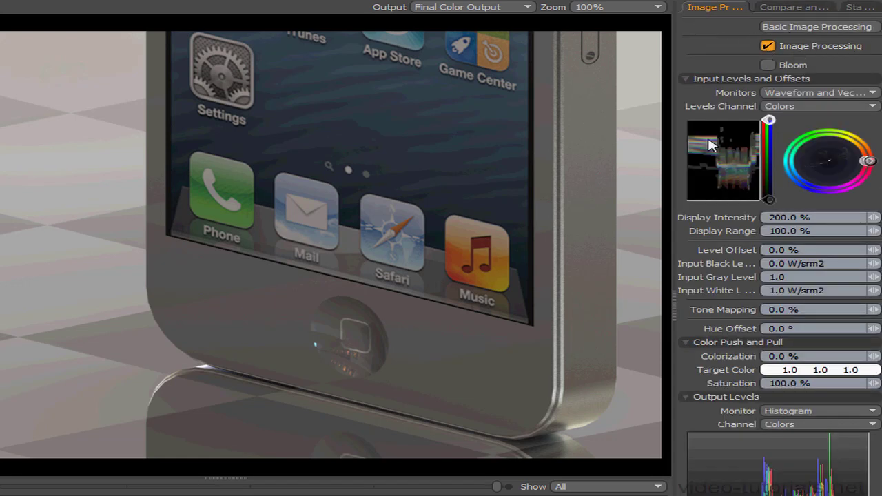
pyautogui.moveTo(768, 121)
pyautogui.mouseDown()
pyautogui.moveTo(769, 152)
pyautogui.moveTo(769, 122)
pyautogui.mouseUp()
pyautogui.moveTo(870, 161); pyautogui.dragTo(865, 175)
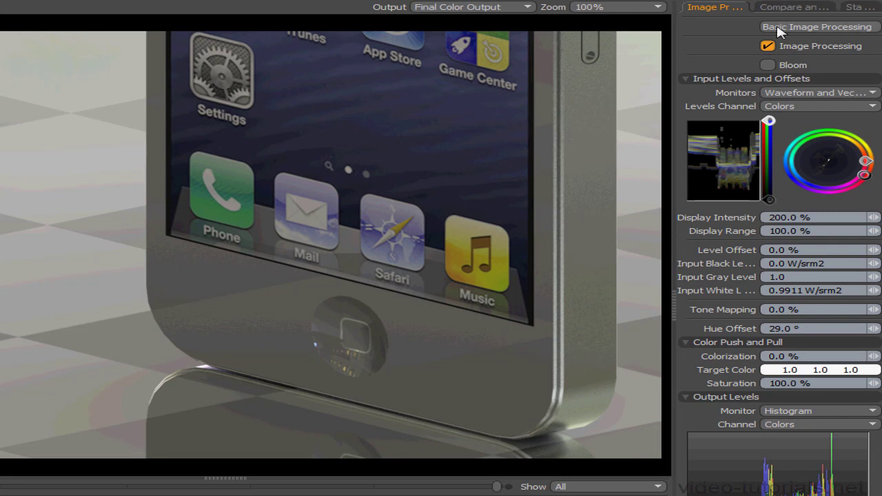
pyautogui.click(808, 8)
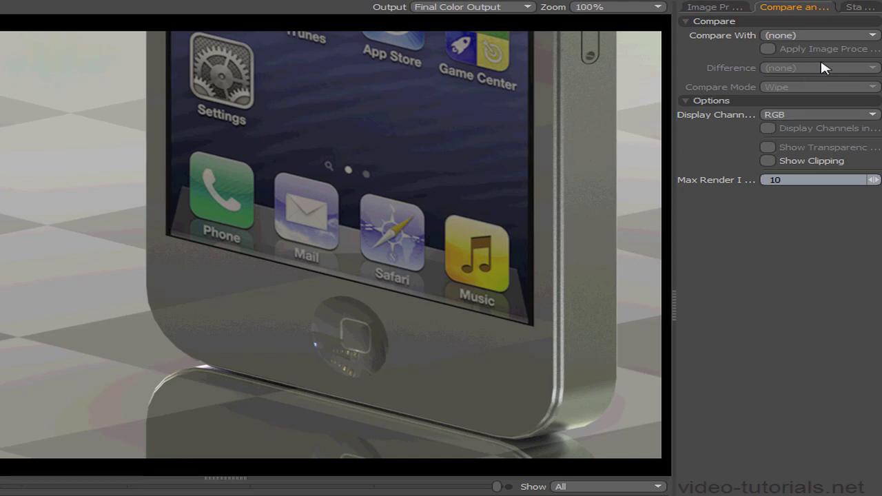
pyautogui.click(870, 10)
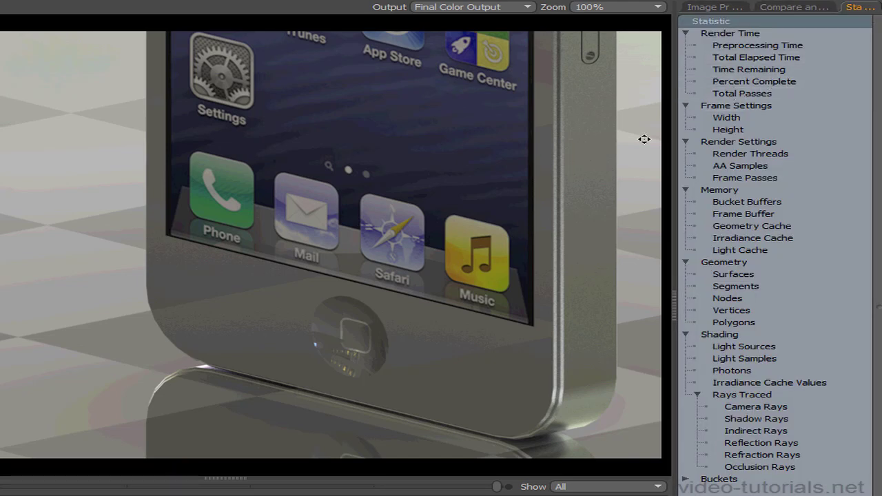